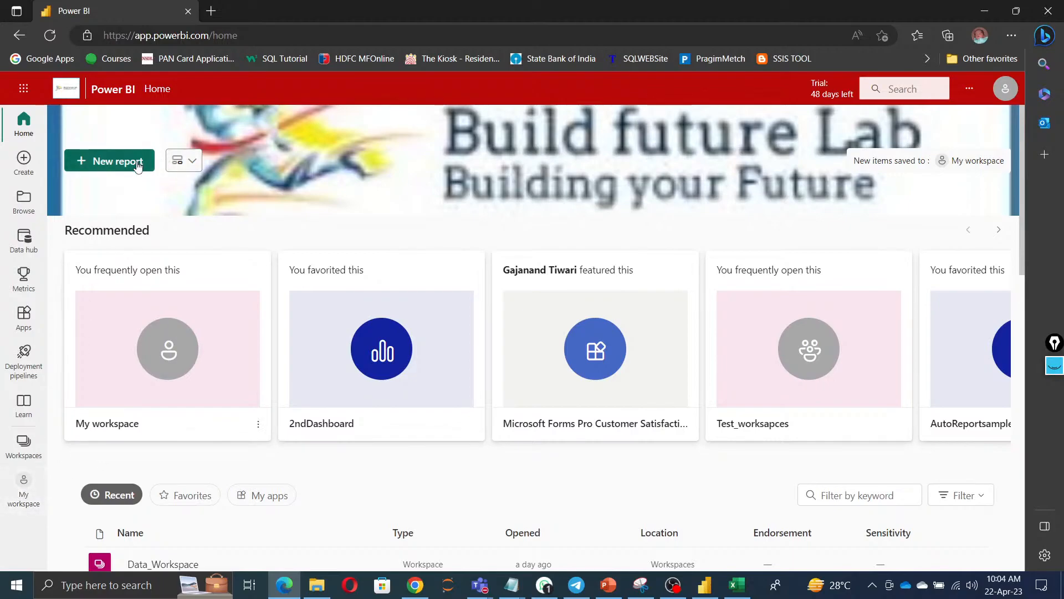
Switch the home page layout to Expanded and back to Simplified.
left_click(185, 160)
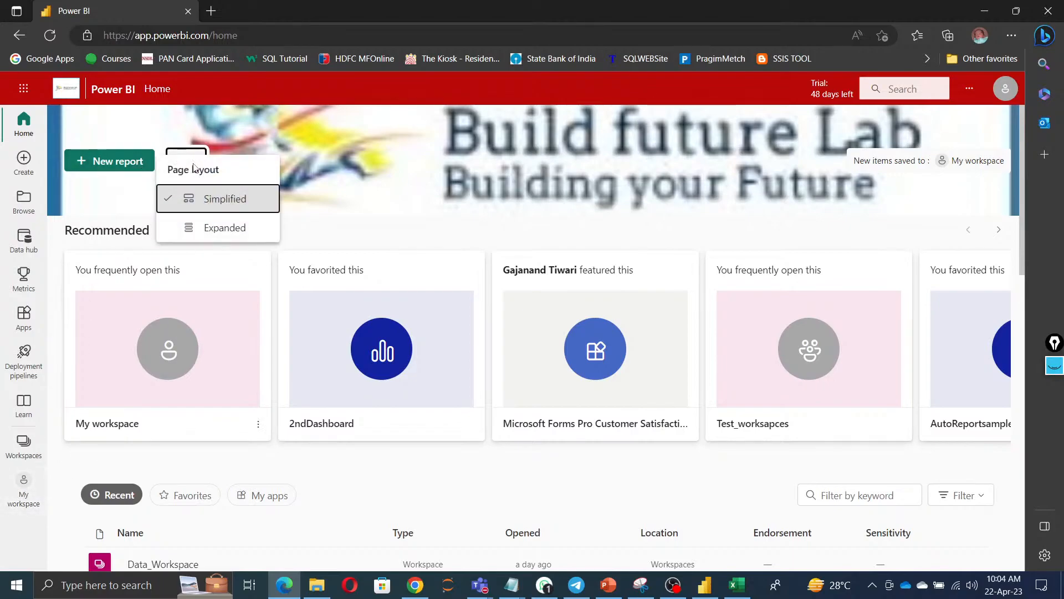
left_click(216, 238)
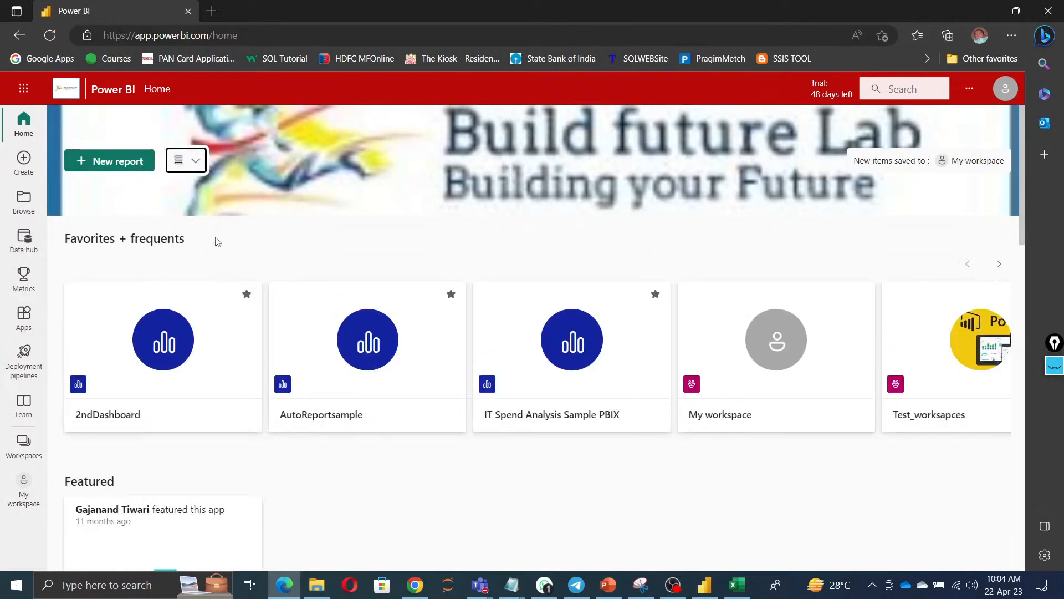
left_click(186, 161)
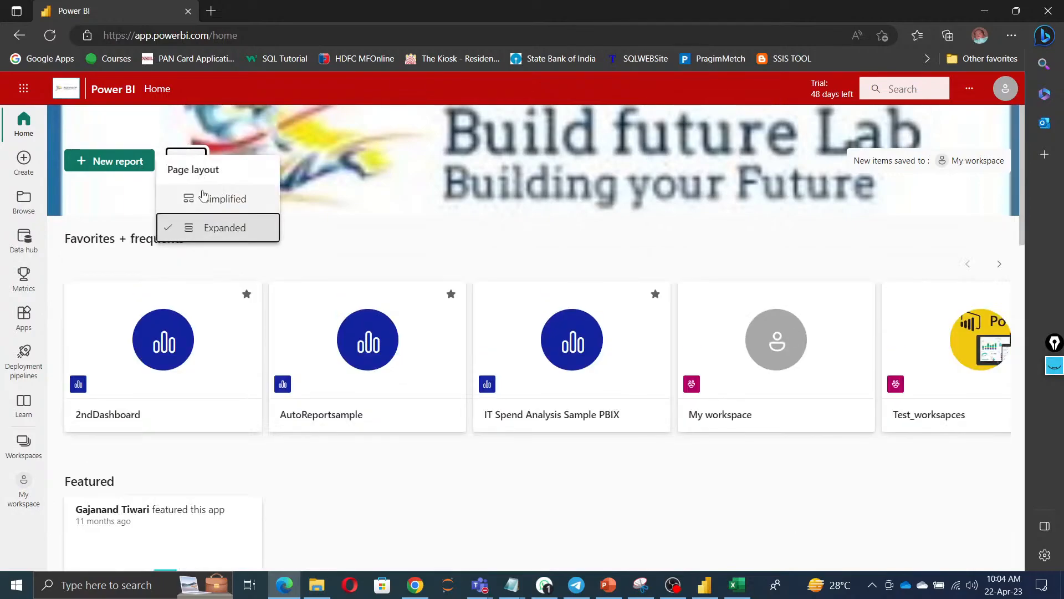
left_click(204, 200)
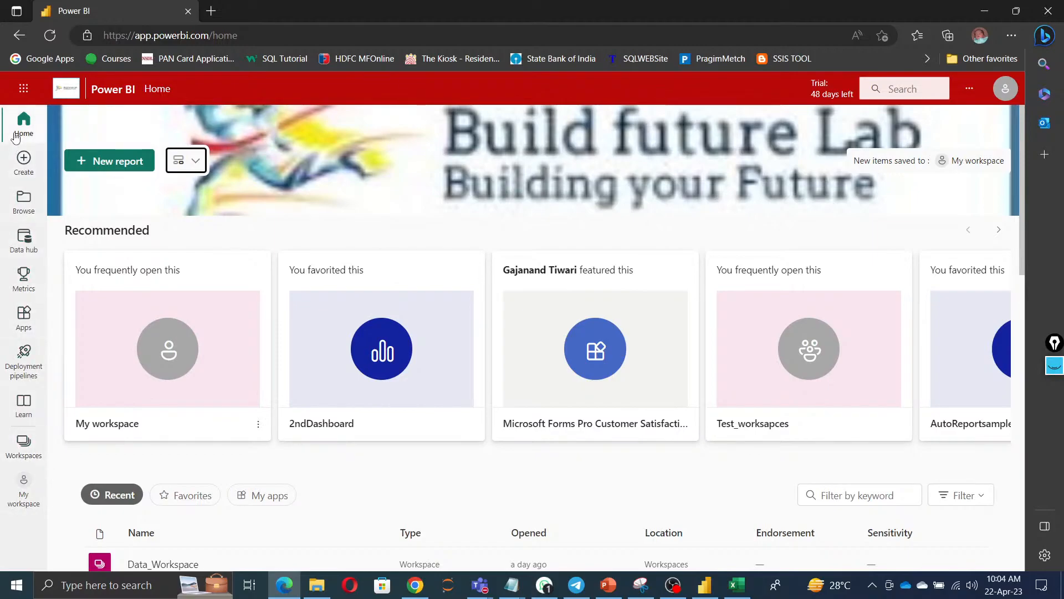
View the account and licence details, and open the Admin portal's tenant settings.
left_click(1005, 93)
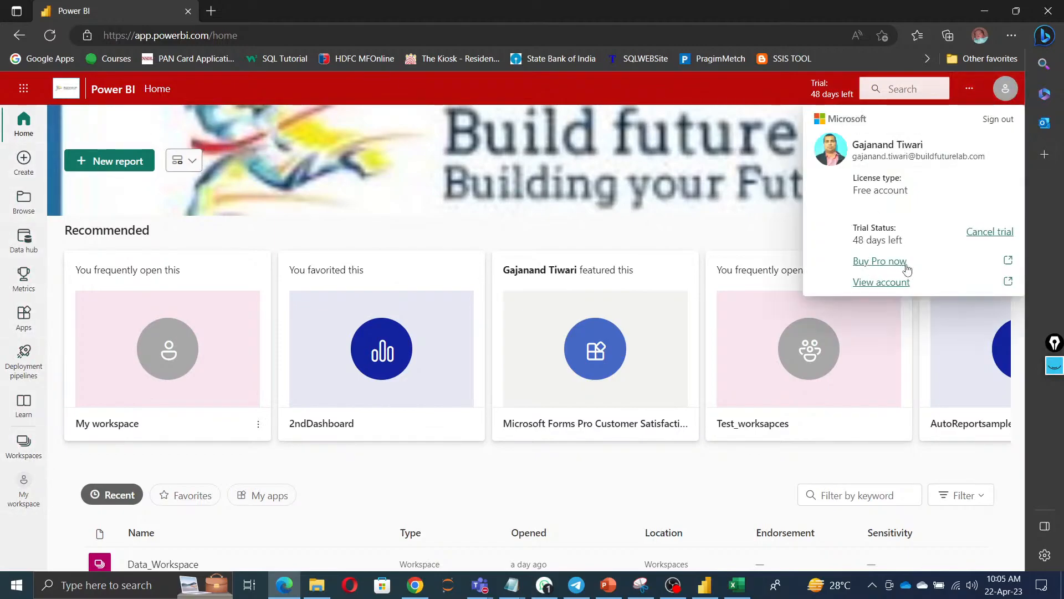
left_click(969, 88)
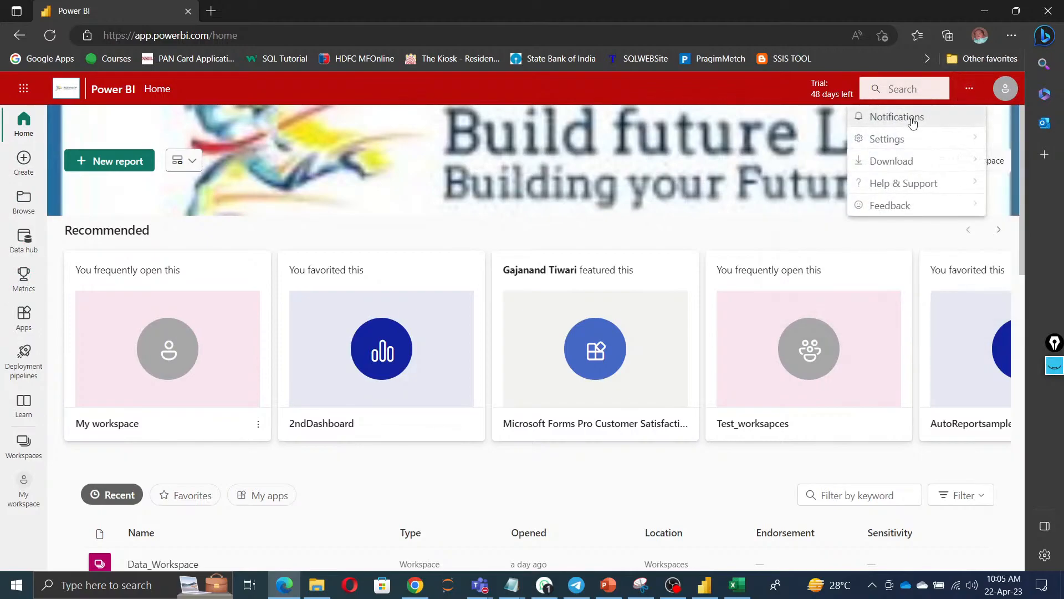
mouse_move(897, 141)
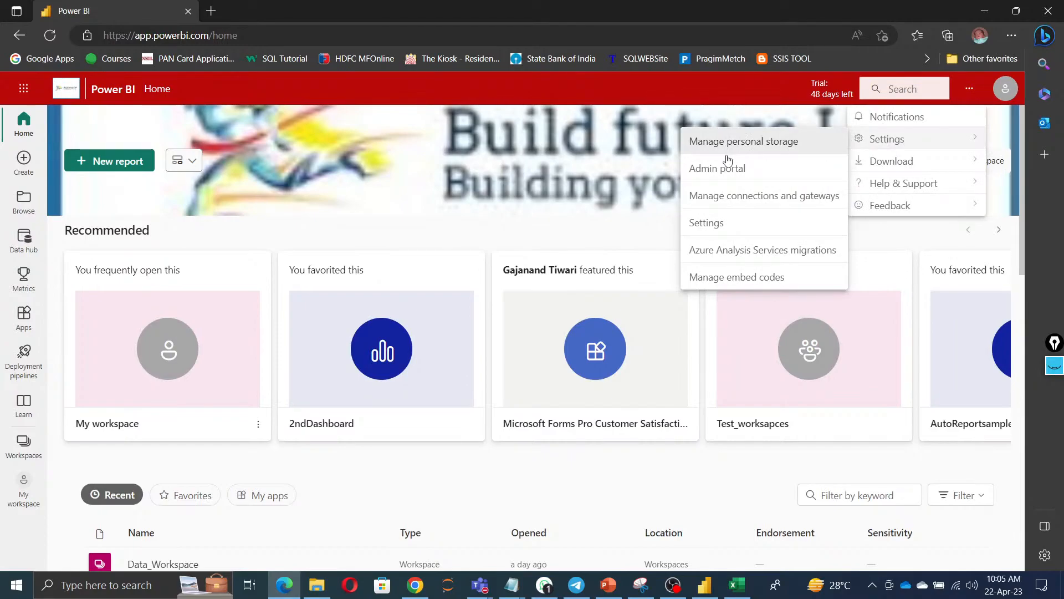
left_click(711, 173)
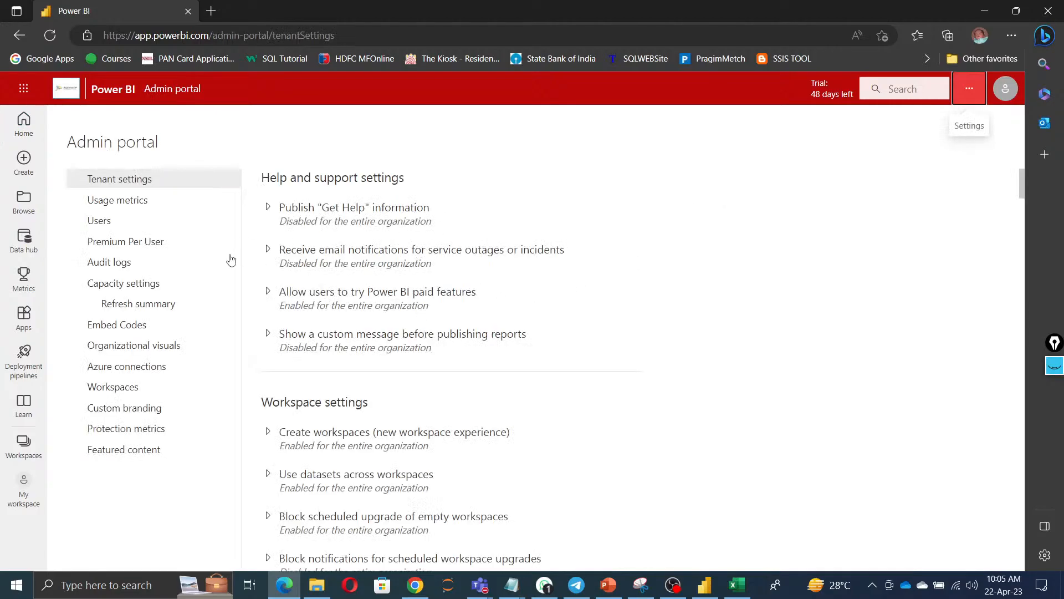
Examine the tenant settings for publishing "Get Help" information and for receiving email notifications about service outages or incidents.
left_click(268, 208)
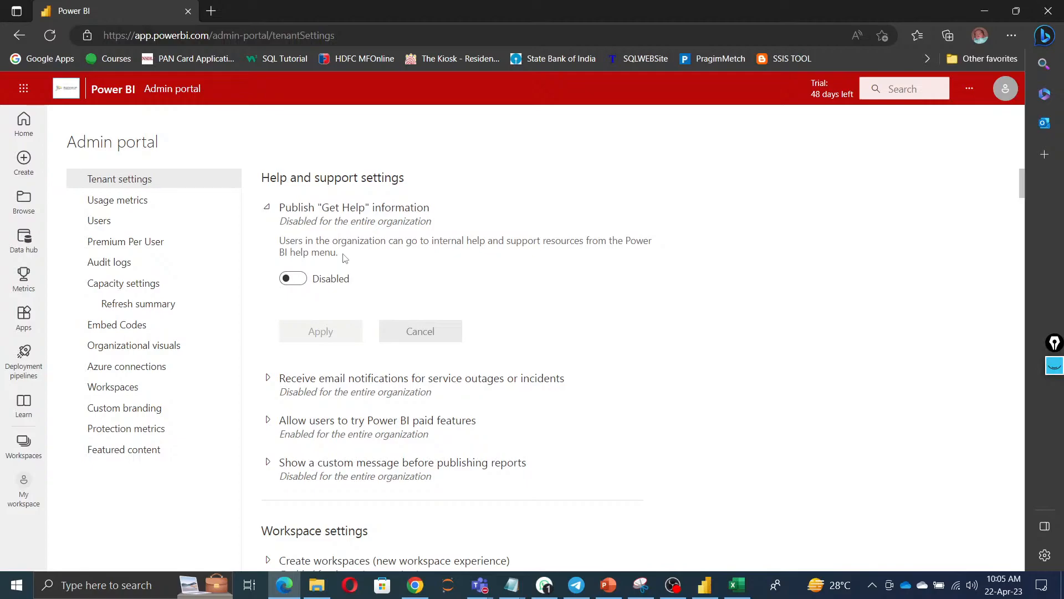
left_click(268, 208)
left_click(268, 249)
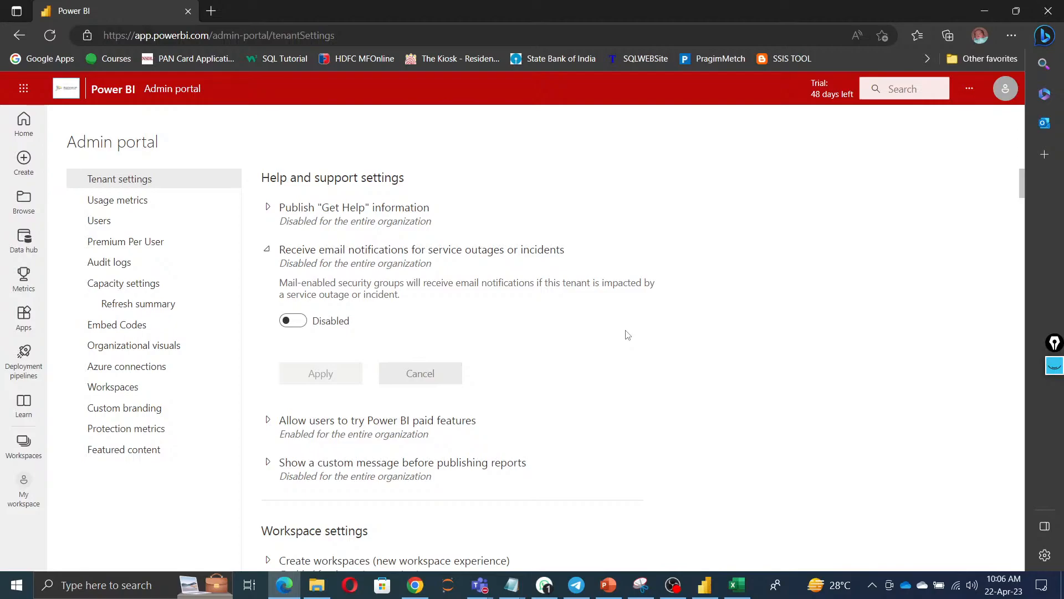
left_click(265, 251)
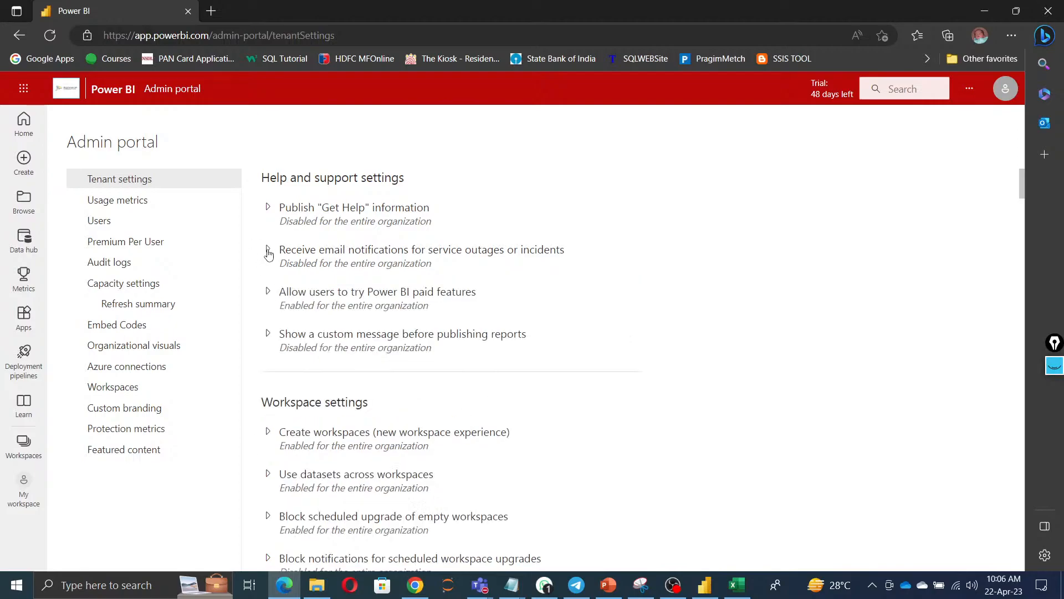
Examine the paid features trial and custom publishing message settings, and look over the workspace and information protection settings.
left_click(268, 293)
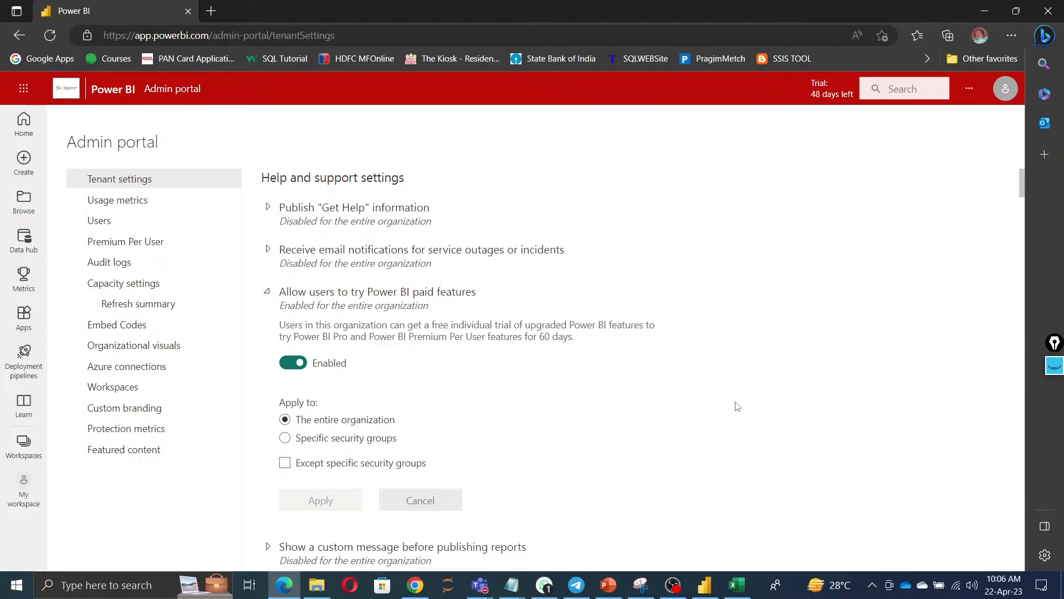
scroll(737, 407, "down", 1)
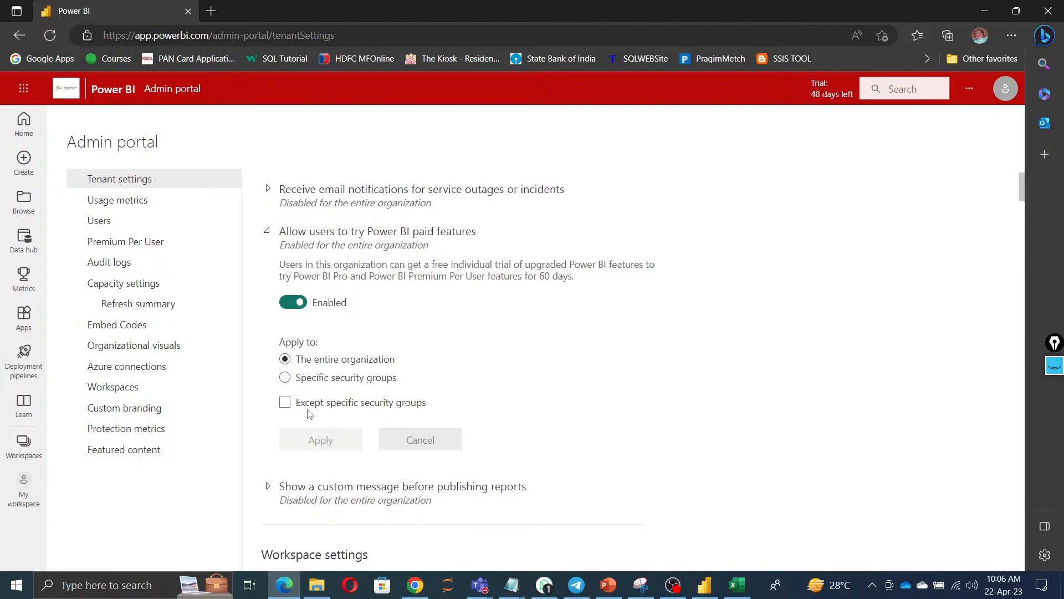
scroll(631, 431, "down", 3)
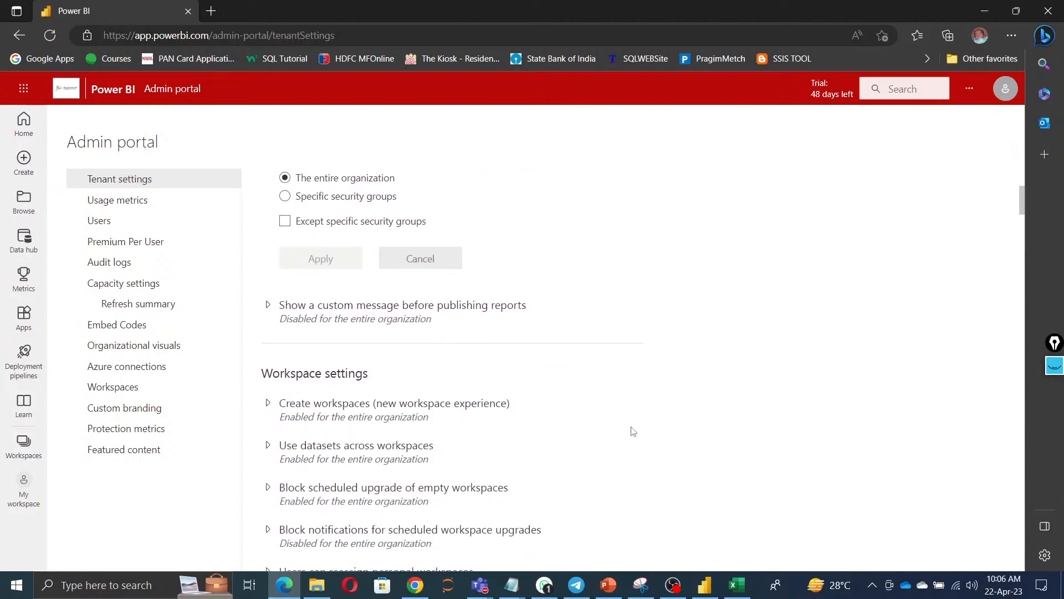
left_click(267, 306)
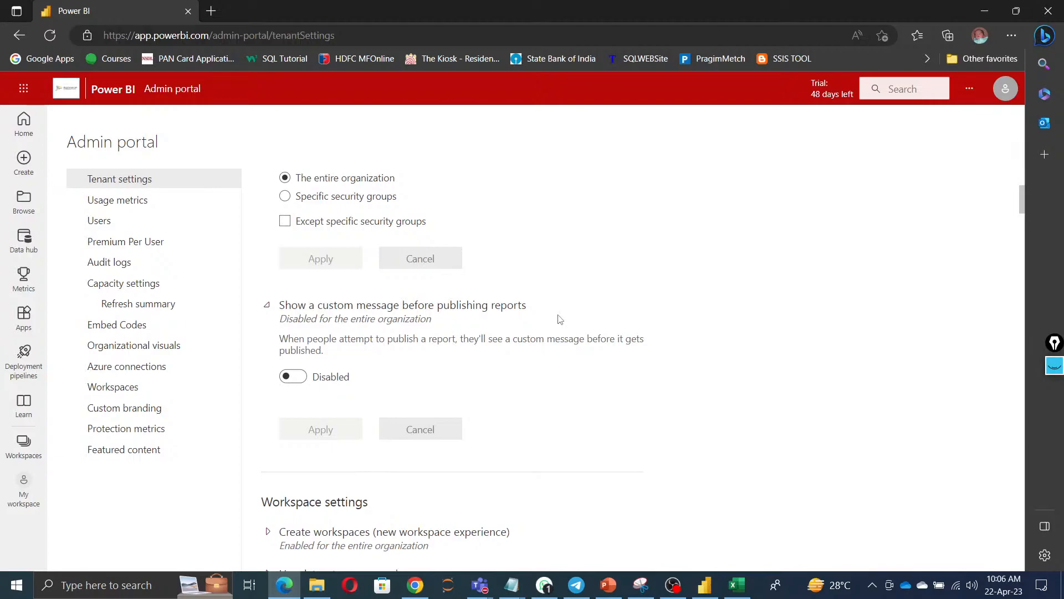
scroll(555, 340, "down", 3)
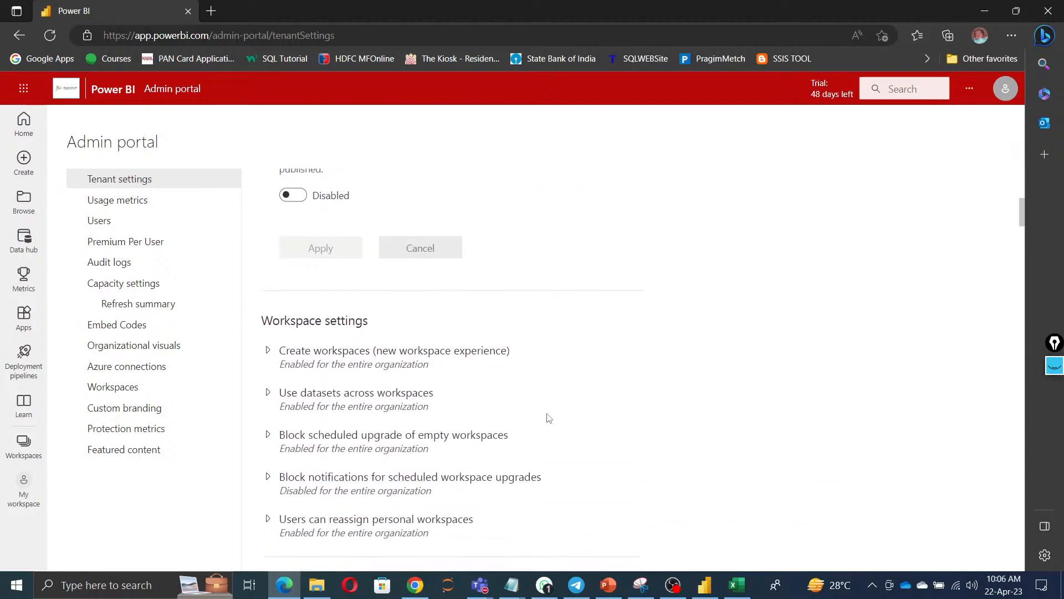
scroll(548, 418, "down", 9)
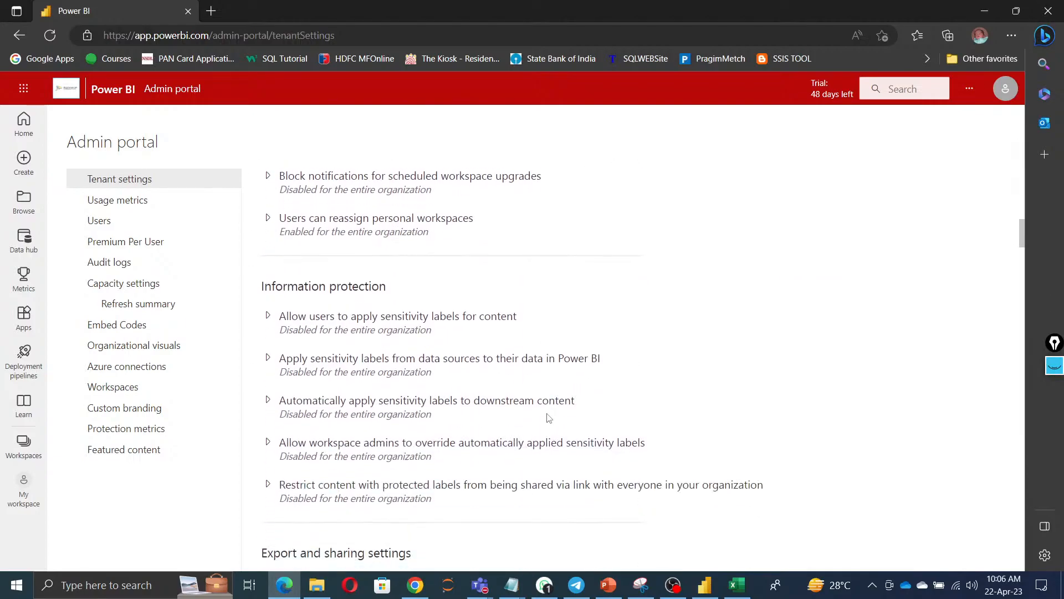
scroll(549, 418, "up", 10)
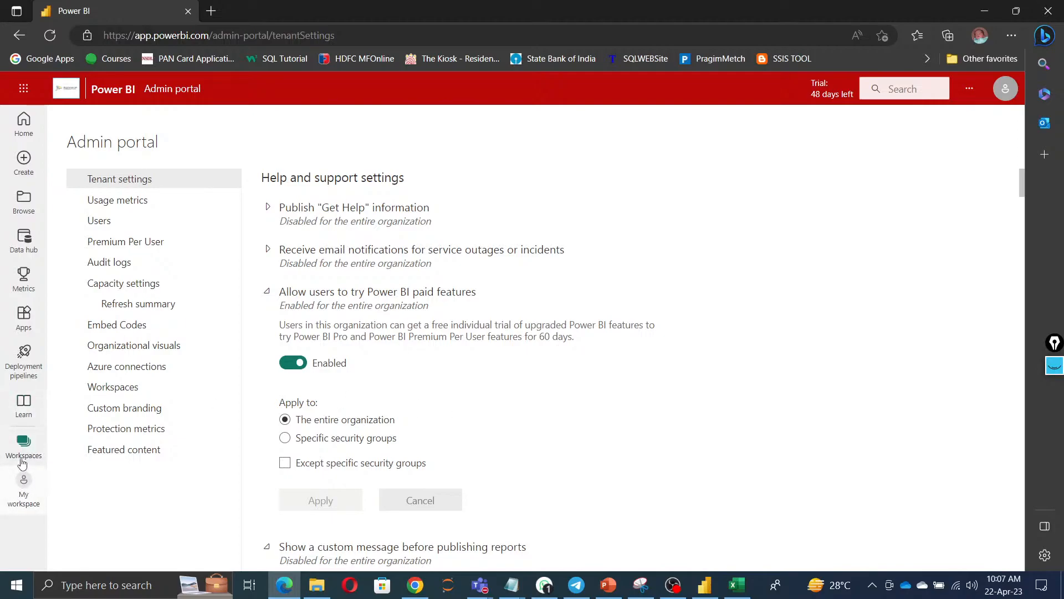
Look through the Create page, the Recent, Favorites and Shared with me lists in Browse, and the Data hub.
left_click(24, 159)
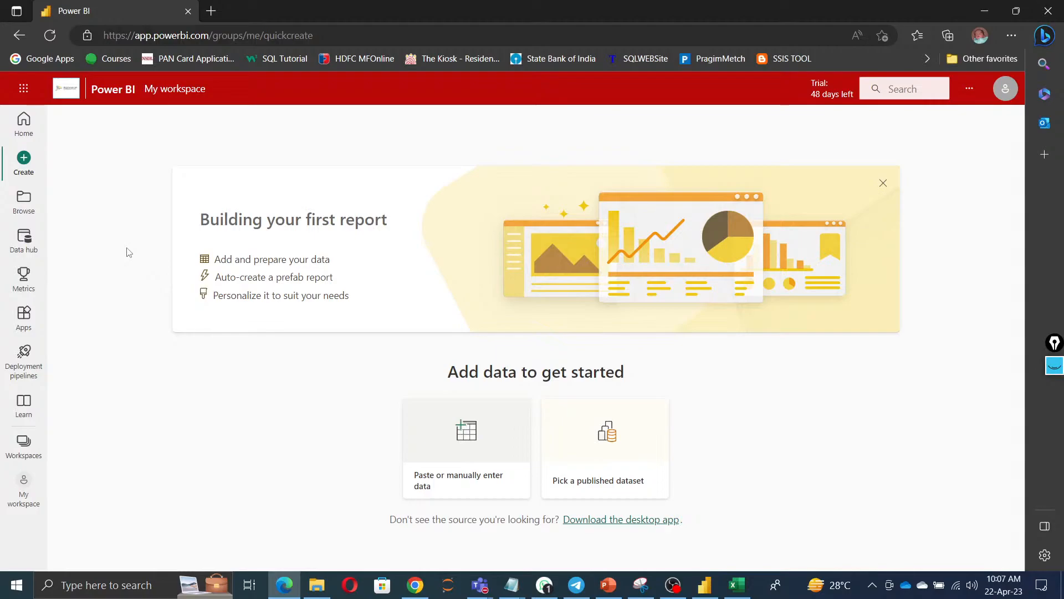
left_click(23, 201)
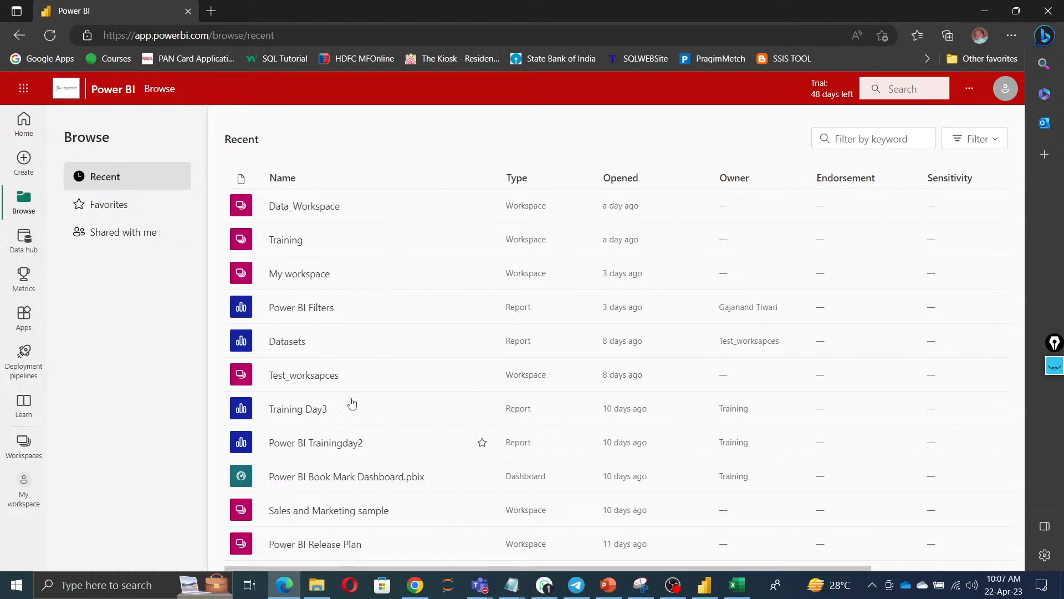
left_click(108, 215)
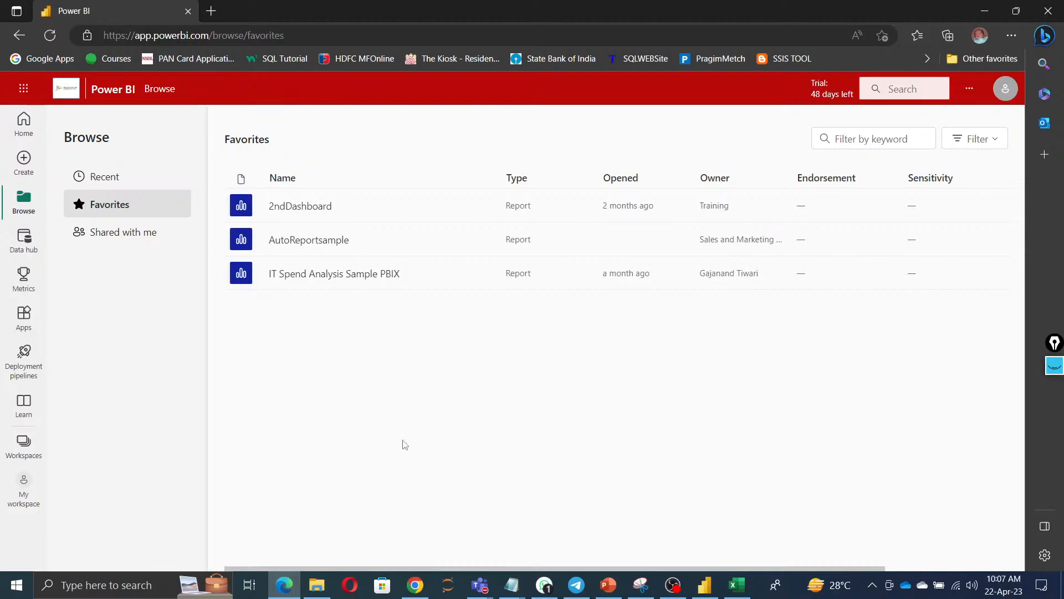
left_click(120, 238)
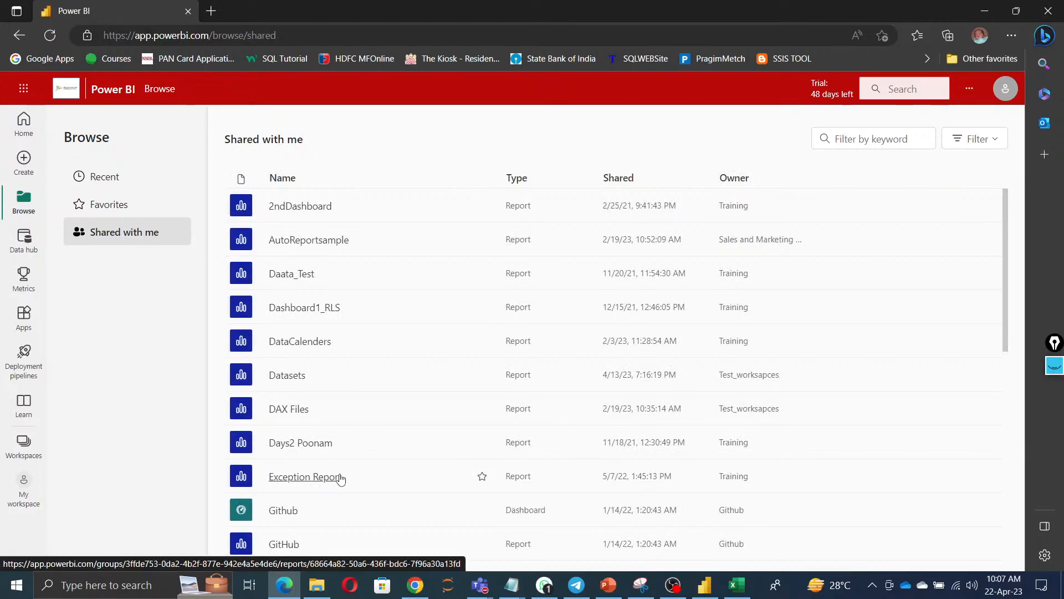
scroll(341, 479, "down", 9)
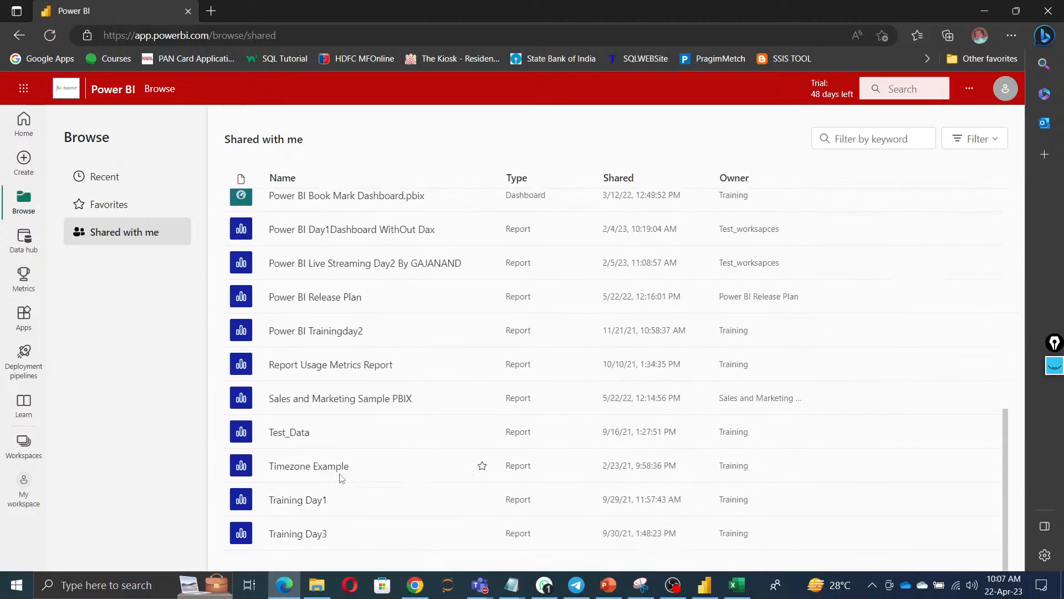
scroll(340, 478, "up", 10)
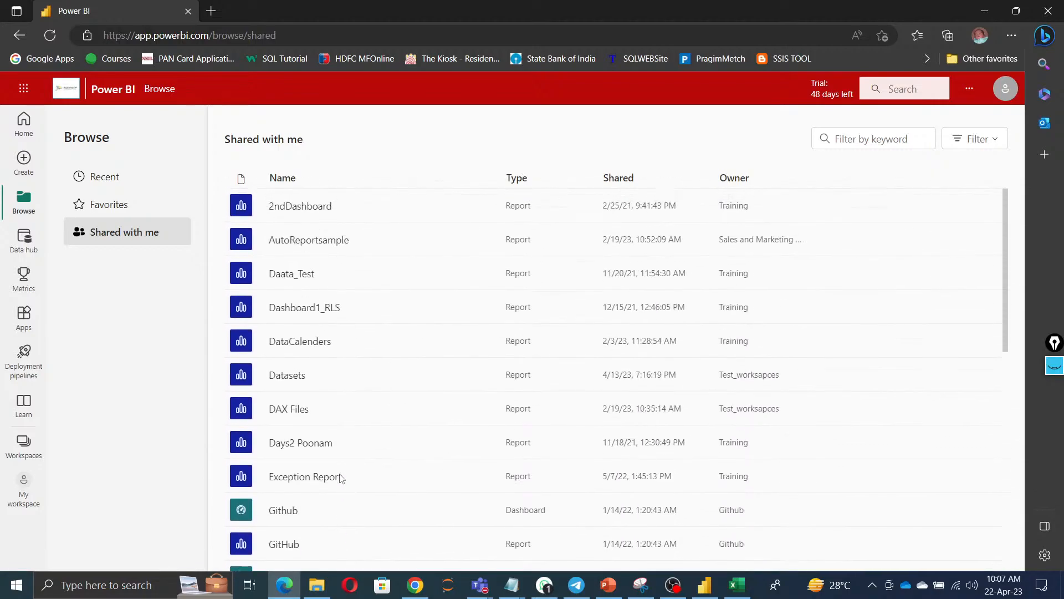
left_click(25, 249)
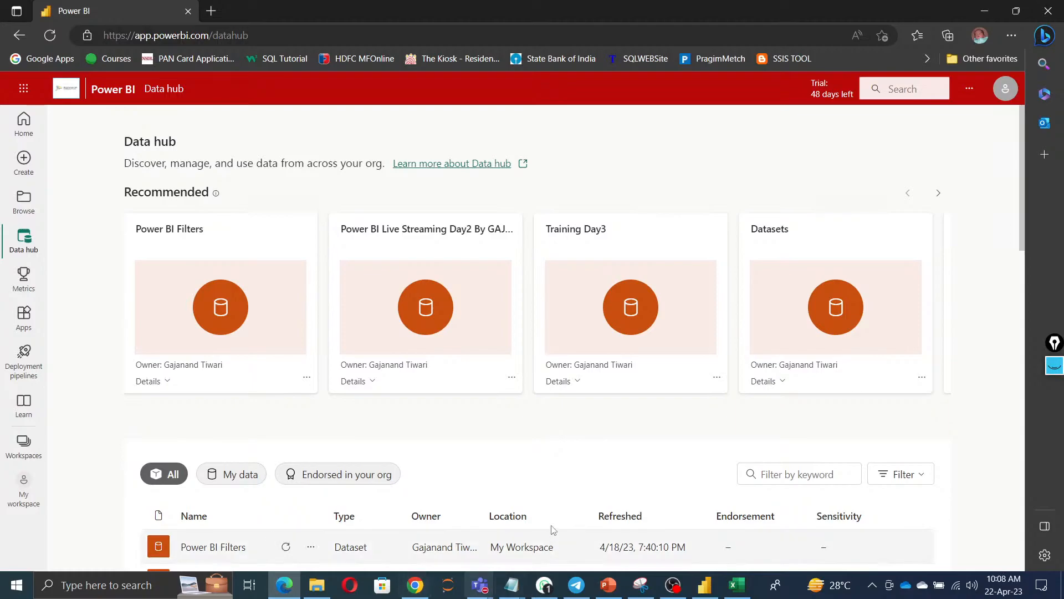
Switch to Power BI Desktop and try to connect the report to the Power BI Filters dataset from the Data hub.
left_click(704, 586)
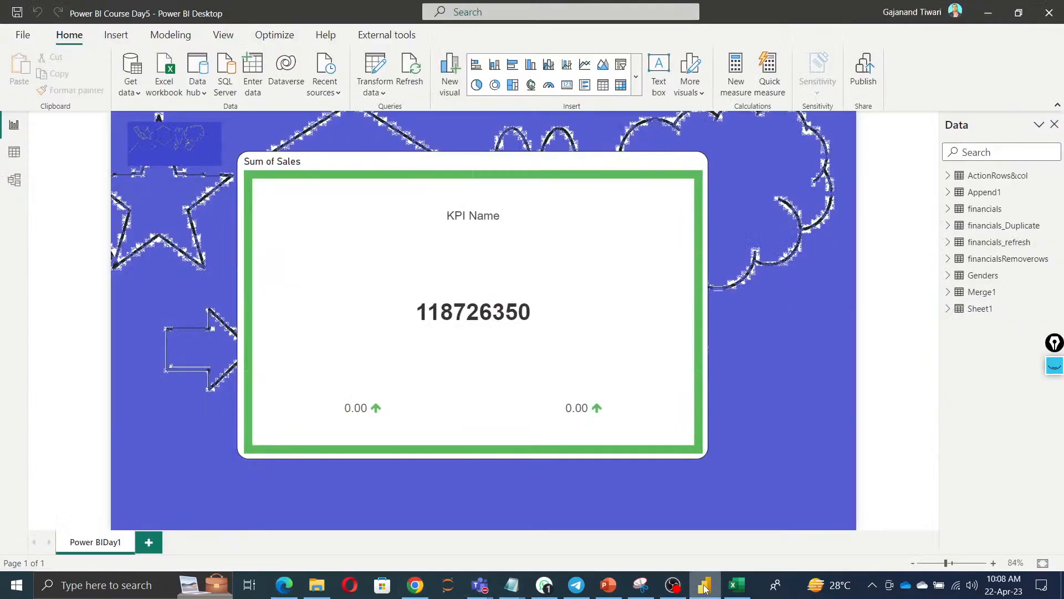
left_click(200, 92)
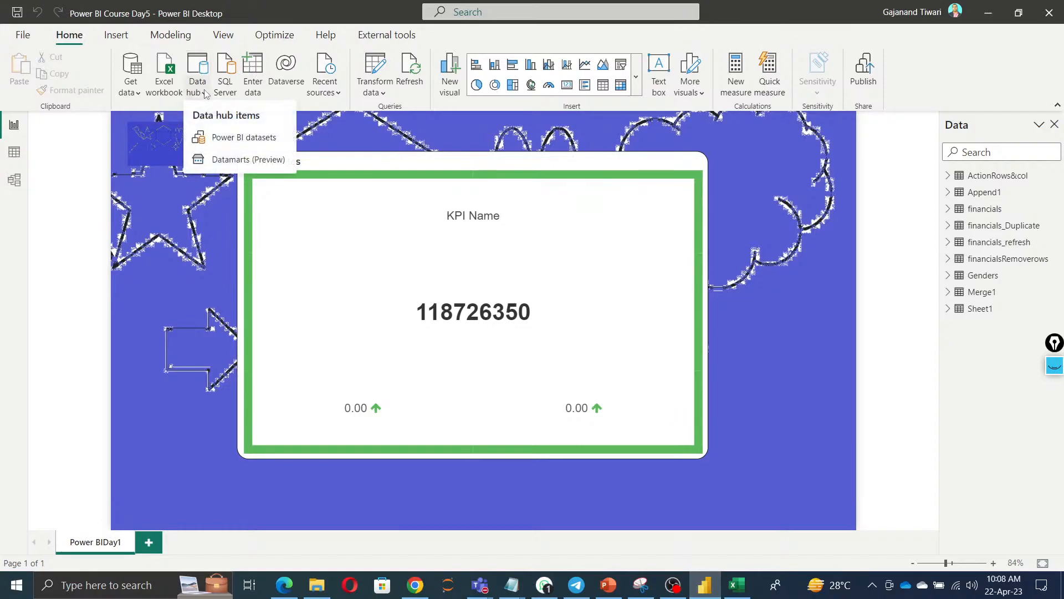
left_click(237, 139)
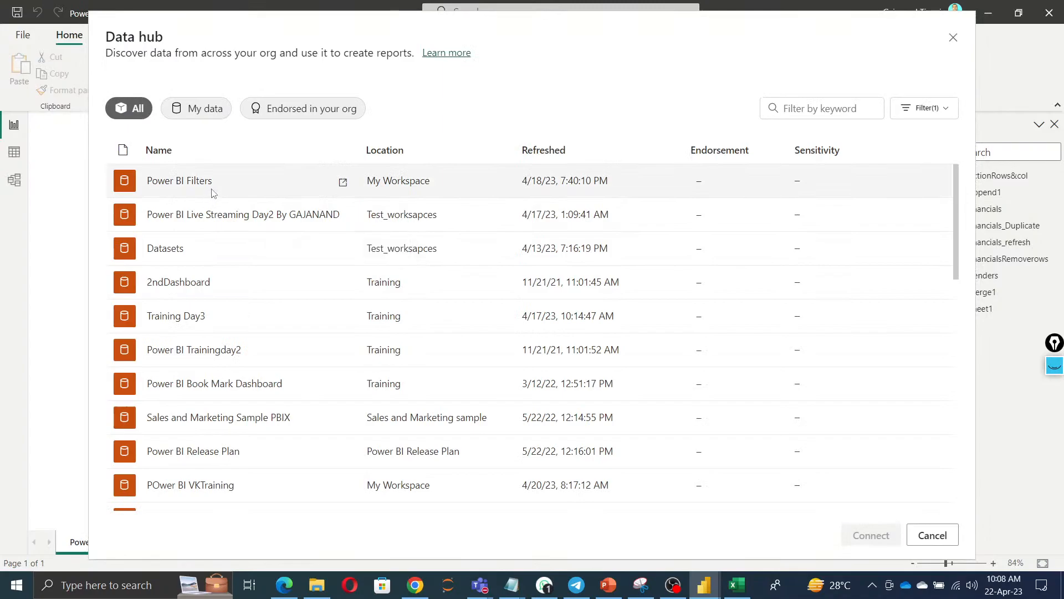
left_click(214, 192)
left_click(871, 535)
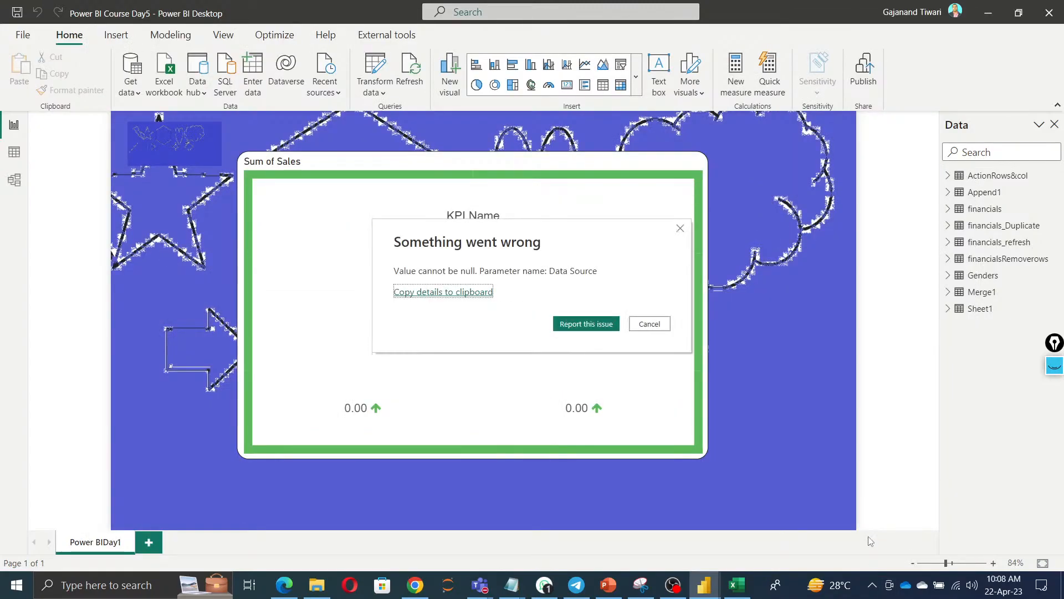
left_click(647, 327)
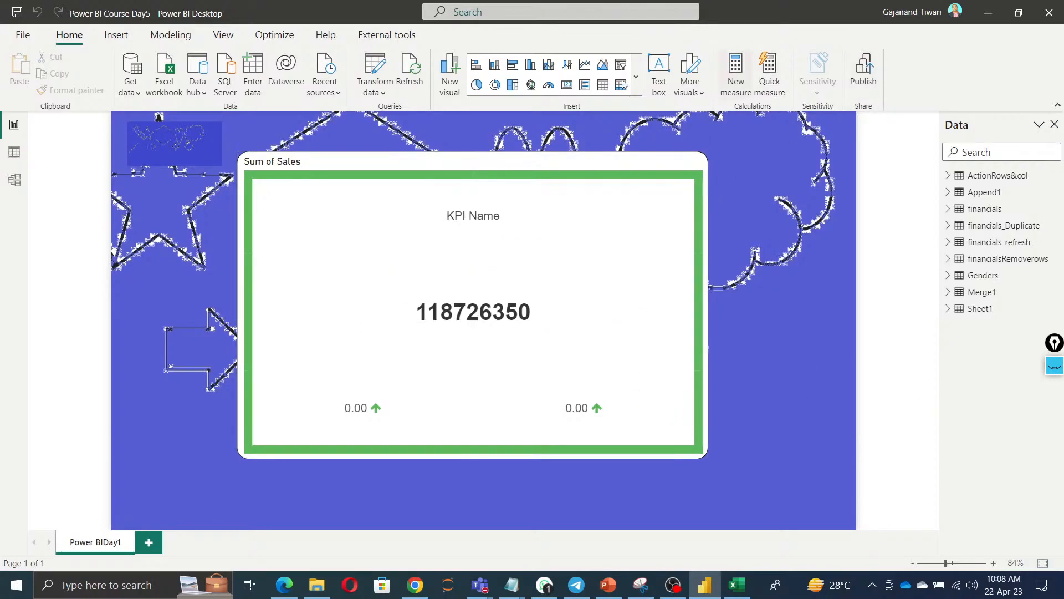
Check the Data hub for available datamarts and close the dialog.
left_click(198, 83)
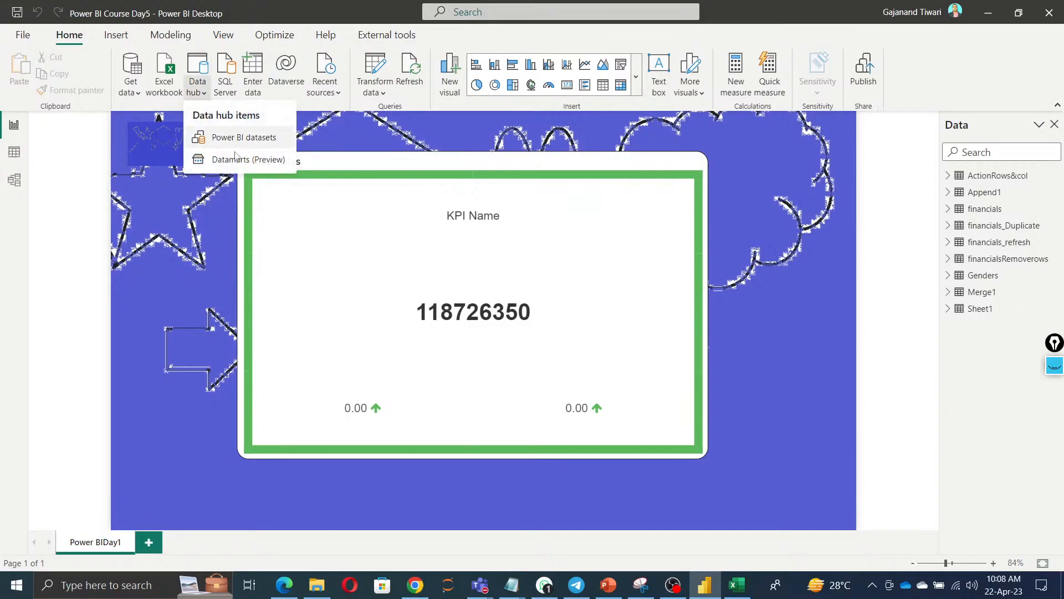
left_click(236, 160)
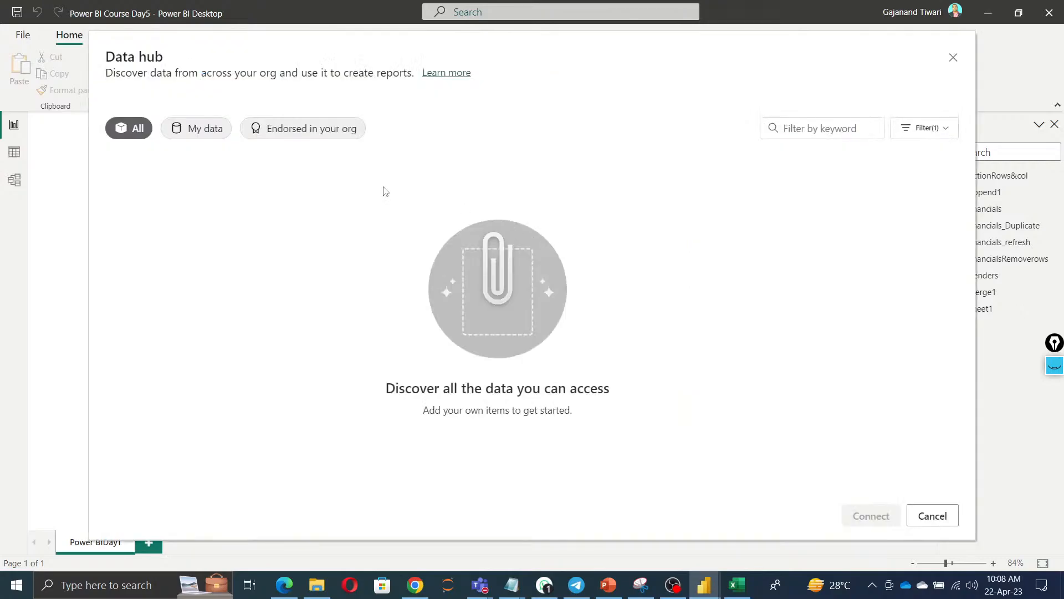
left_click(953, 58)
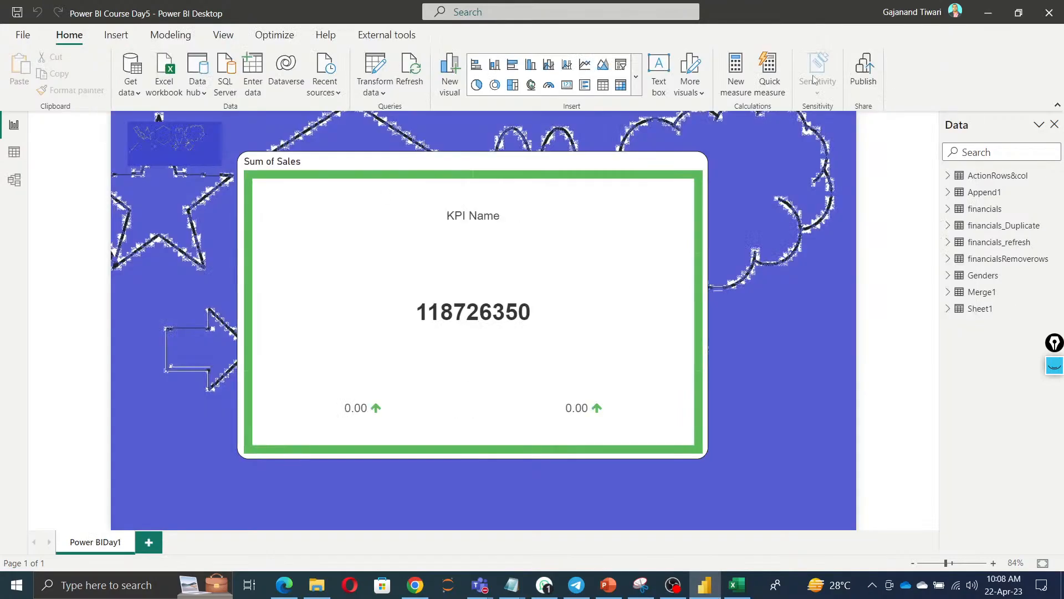
Connect the report to the Training Day3 dataset from the Data hub's Power BI datasets.
left_click(198, 78)
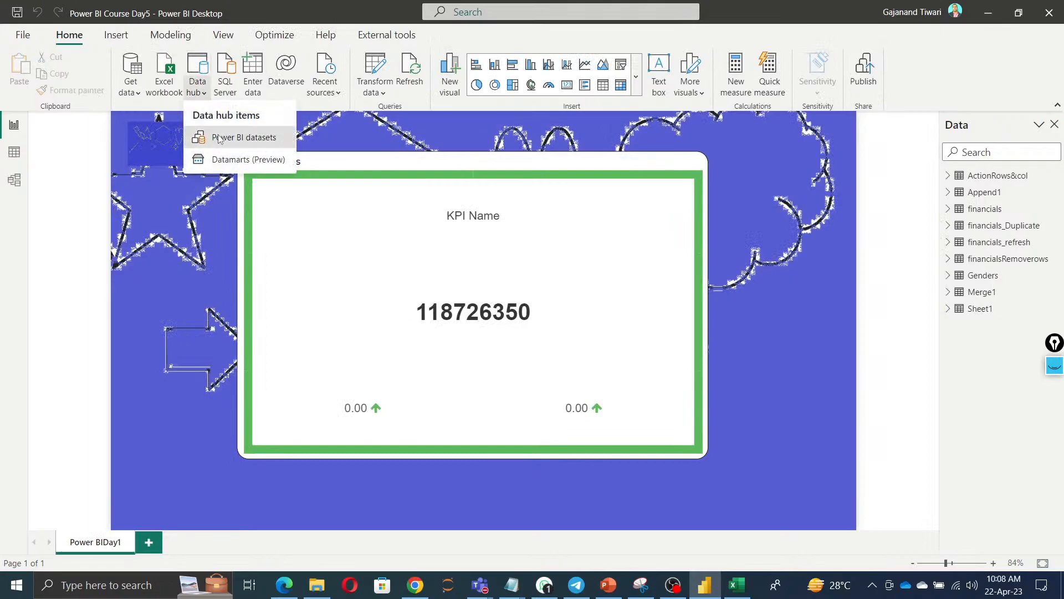
left_click(665, 247)
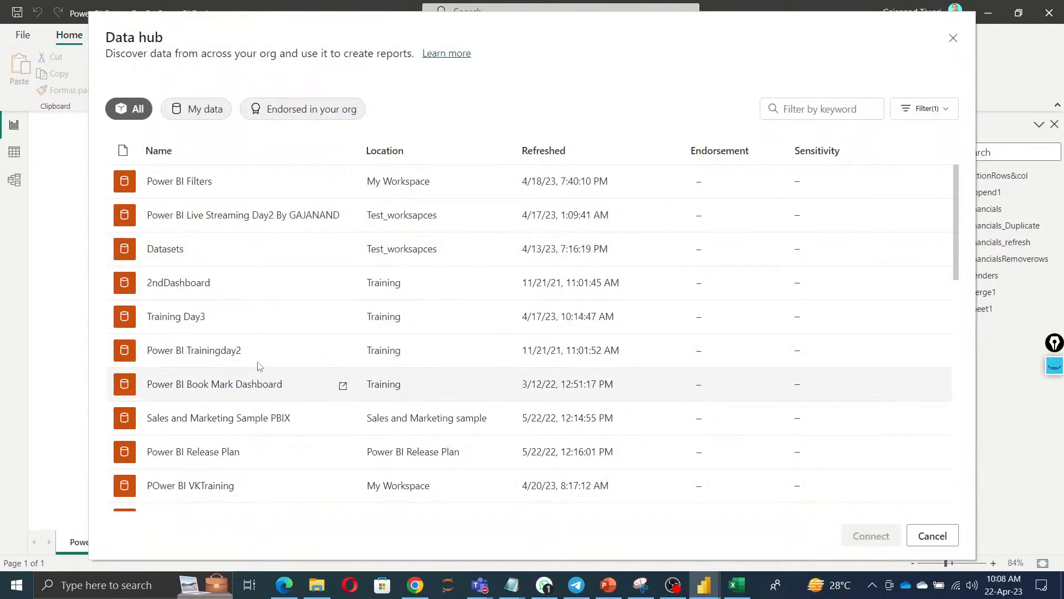
left_click(209, 327)
left_click(862, 537)
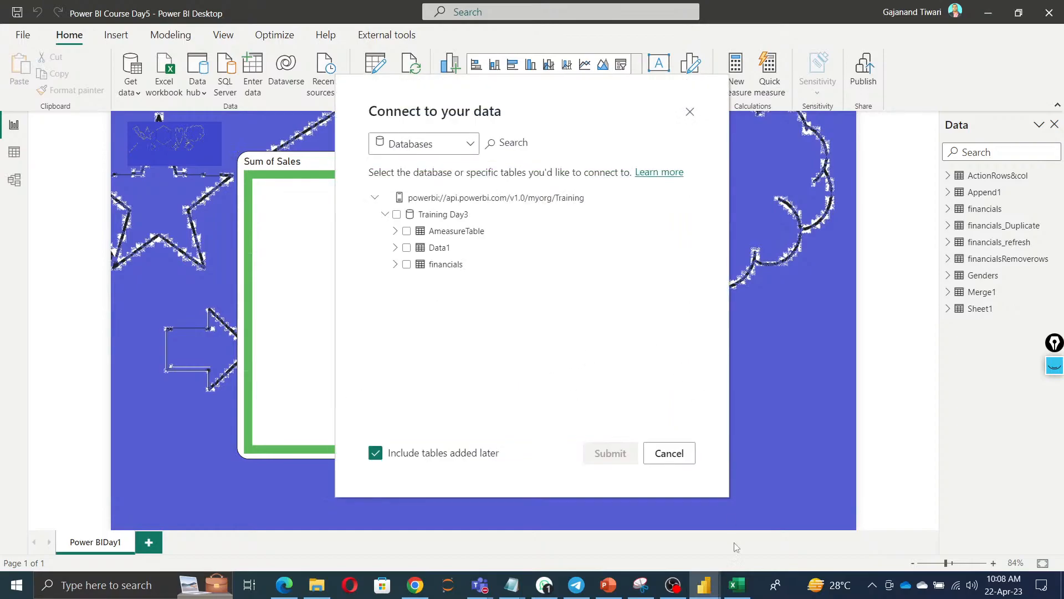
Add the AmeasureTable, Data1 and financials tables from Training Day3 to the model, accepting the potential security risk.
left_click(406, 230)
left_click(406, 247)
left_click(406, 264)
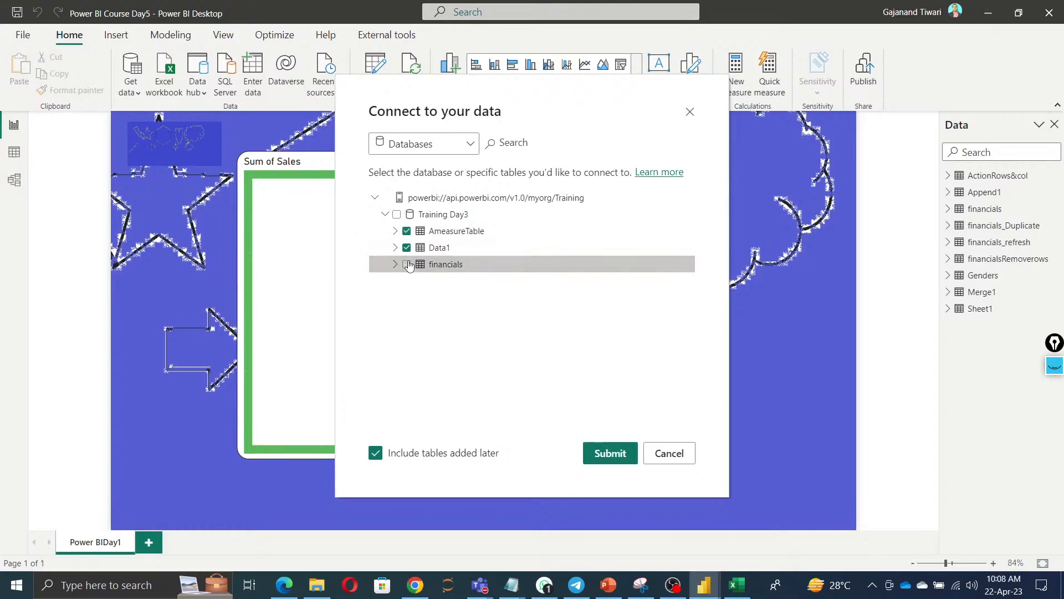
left_click(587, 456)
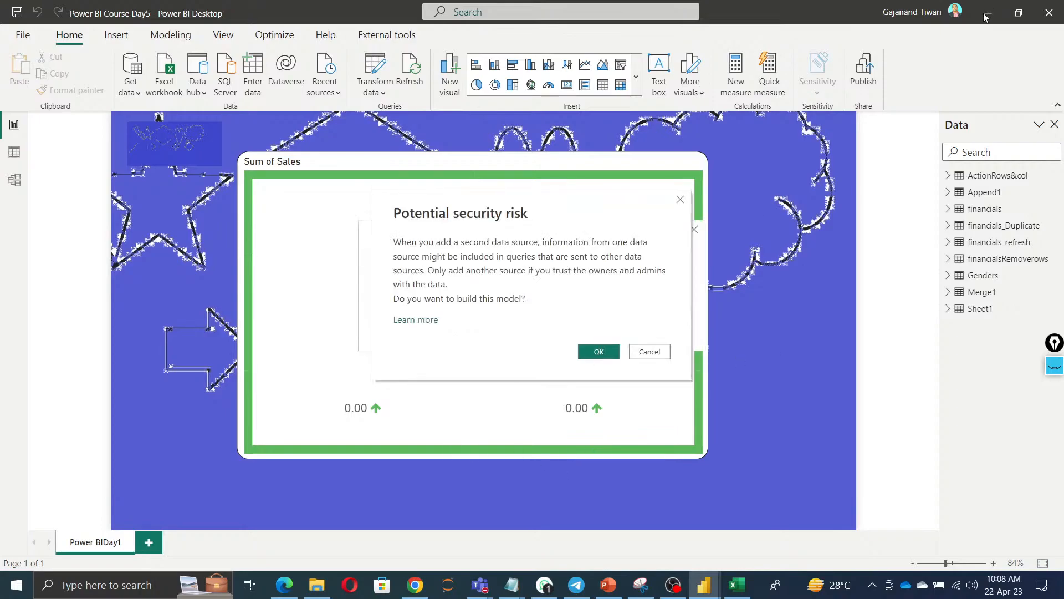
left_click(601, 353)
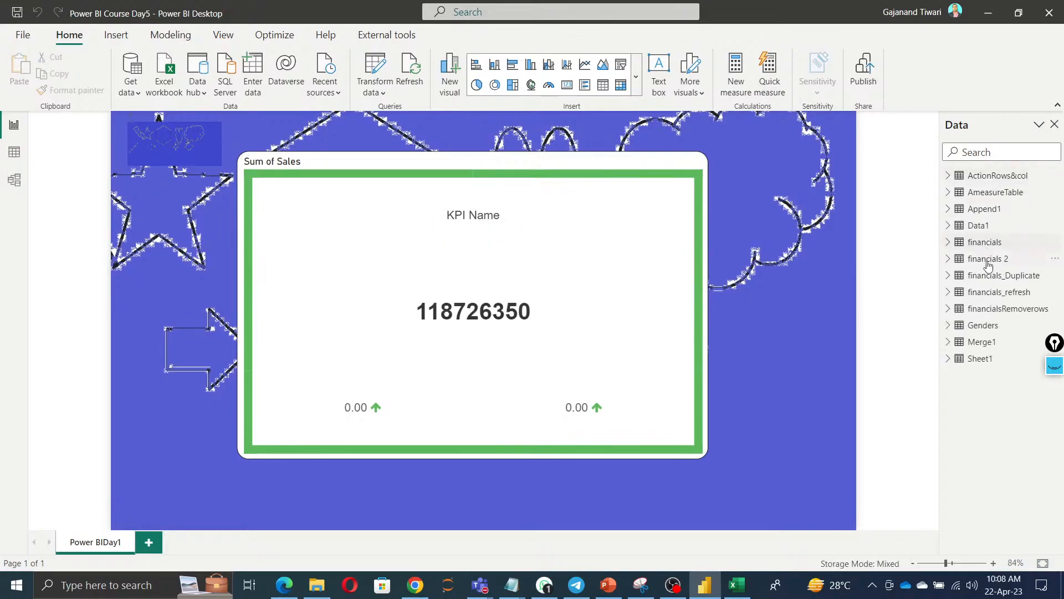
mouse_move(987, 284)
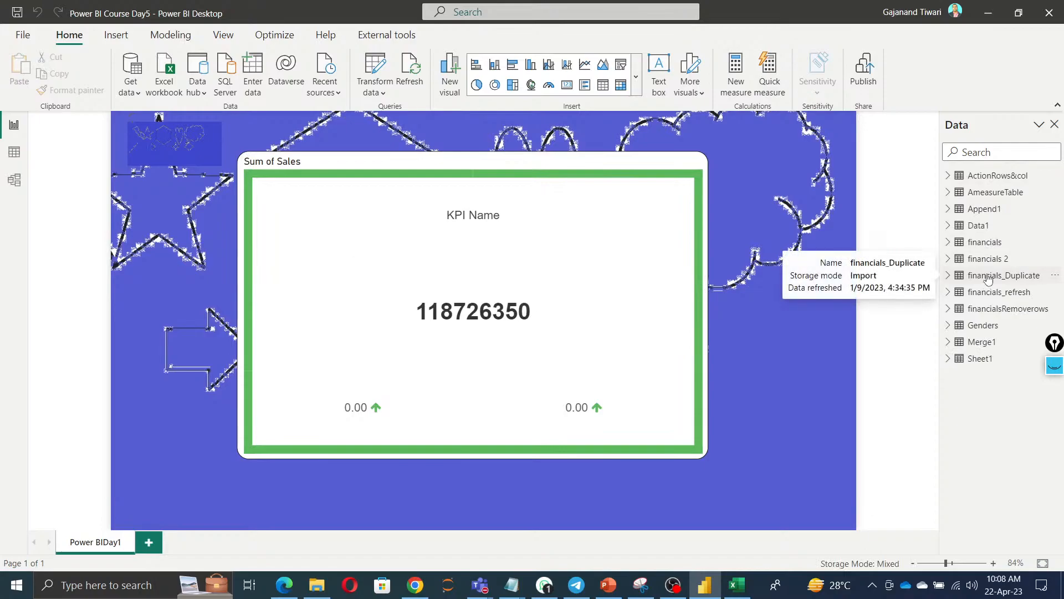
Return to the Power BI service in the browser and look over the sample and recent scorecards in Metrics.
left_click(990, 17)
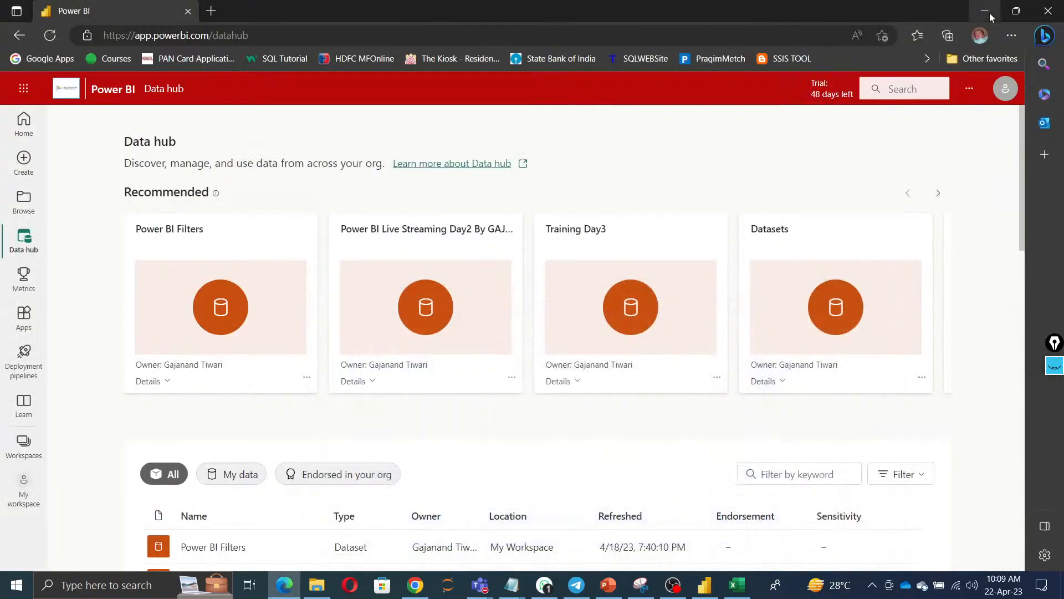
left_click(24, 281)
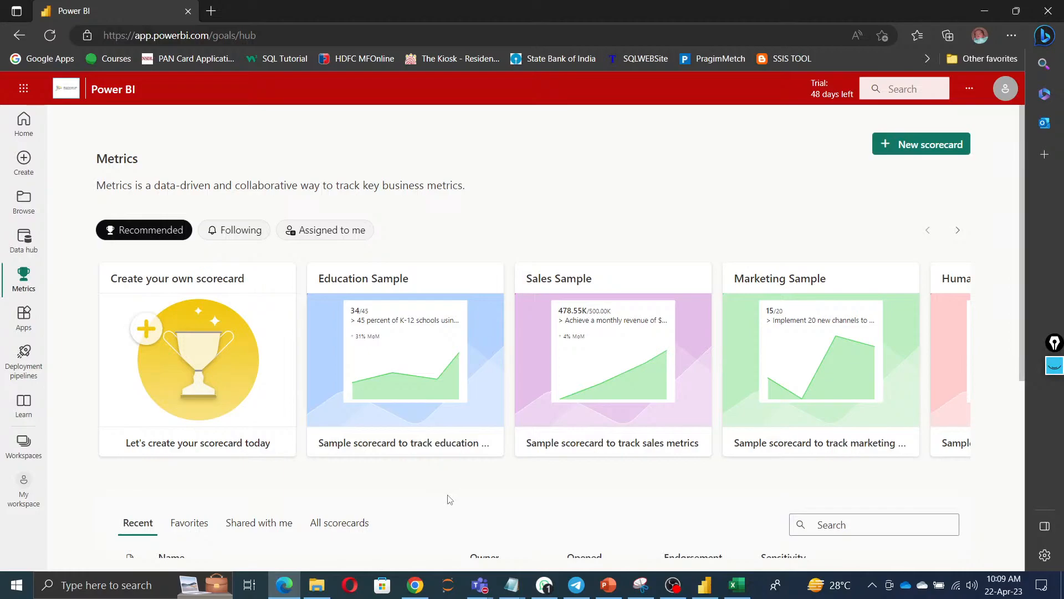
scroll(458, 492, "down", 1)
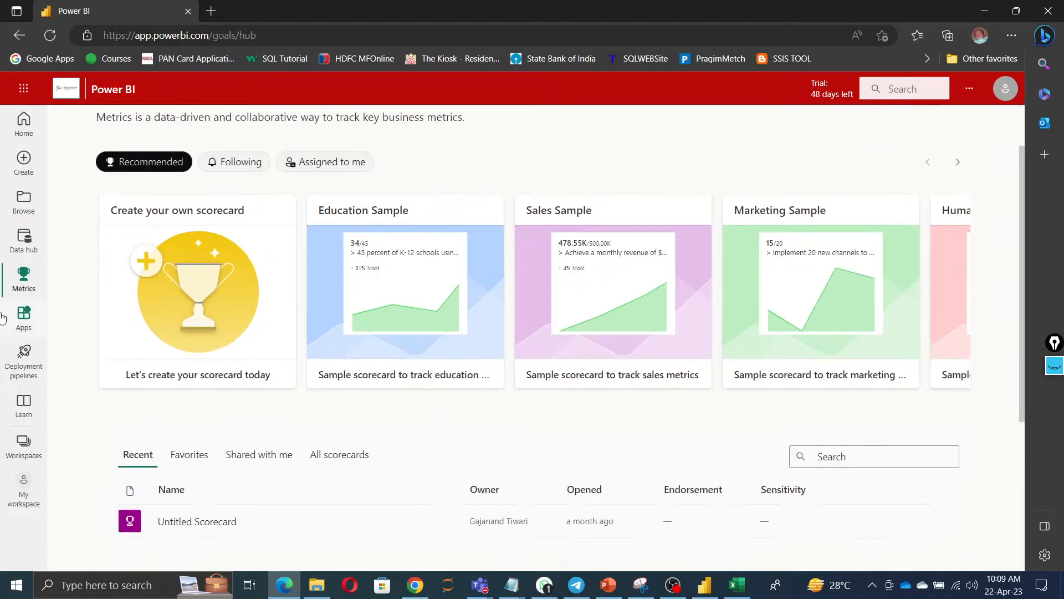
Get the Template Apps Exploration Tool by DataChant from the Power BI apps catalogue and install it.
left_click(24, 319)
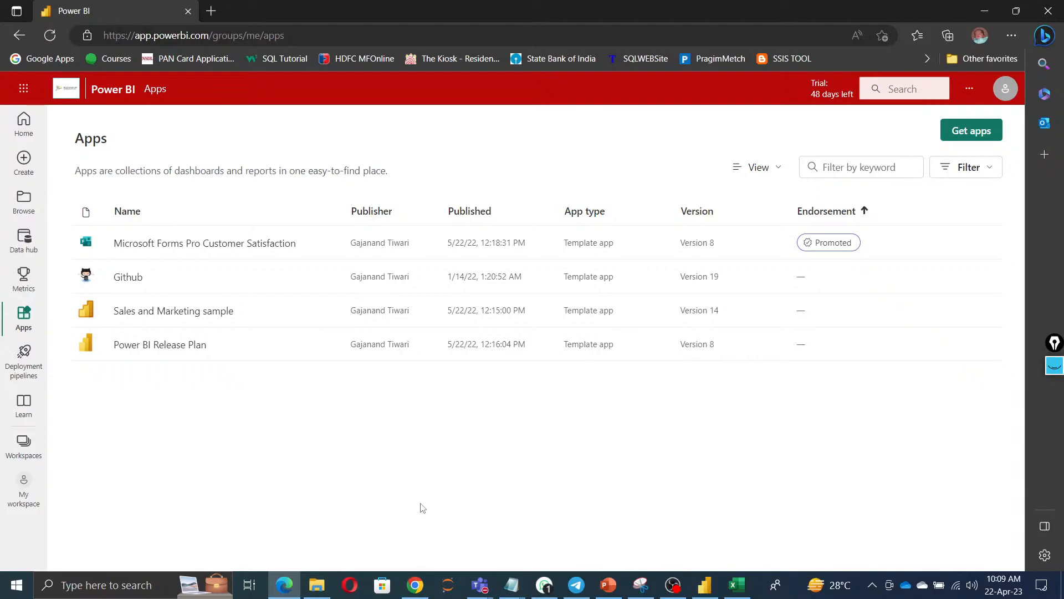
left_click(949, 132)
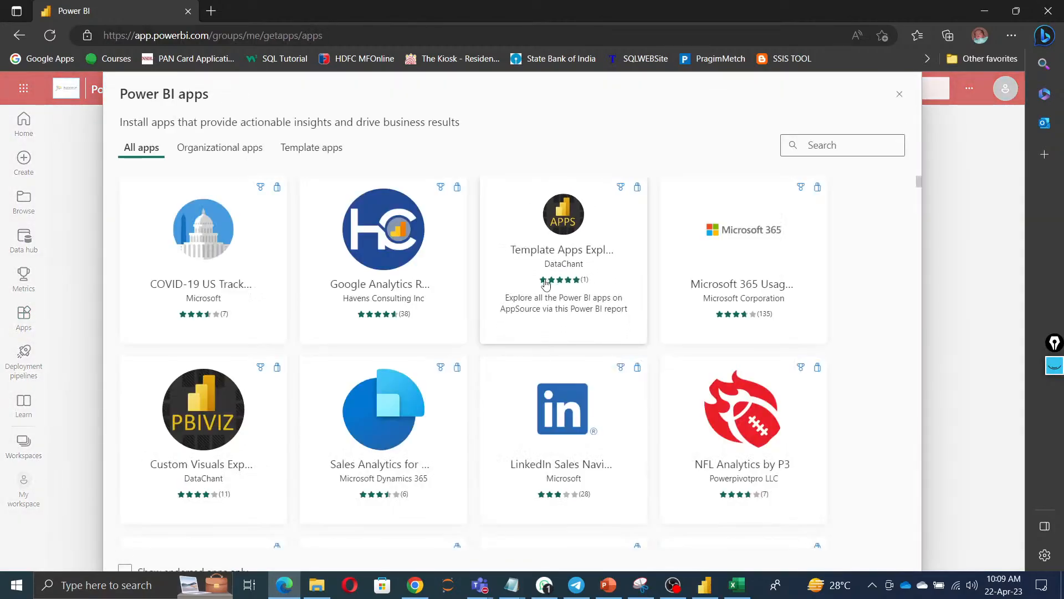
left_click(547, 300)
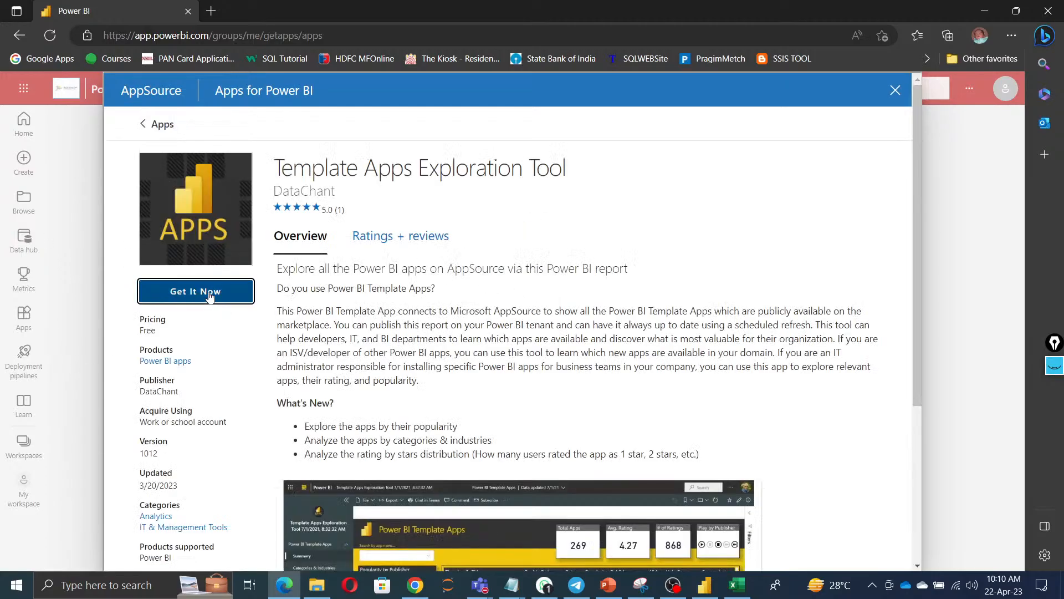
left_click(208, 292)
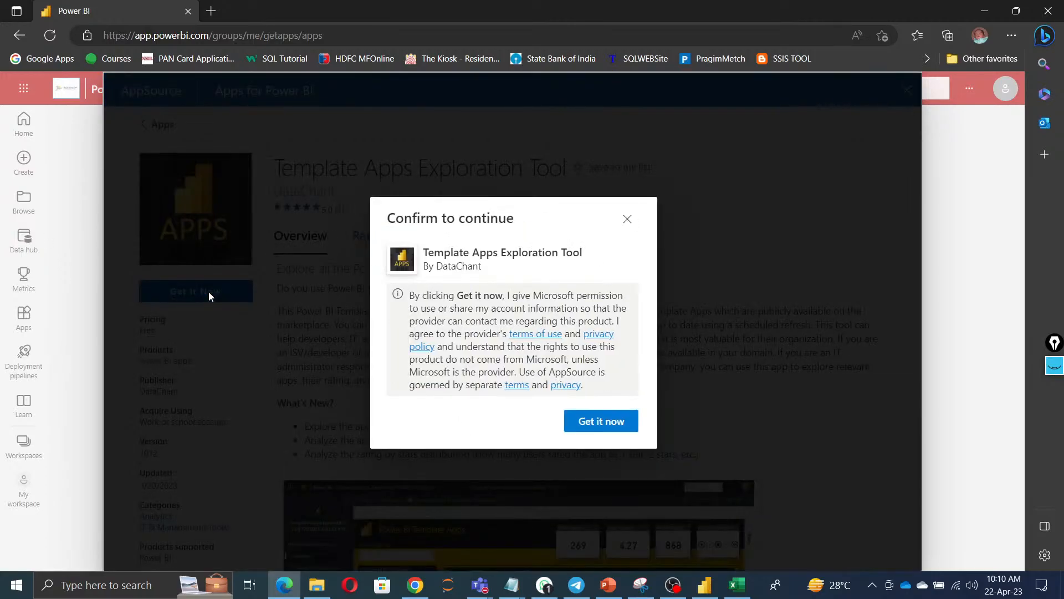
left_click(604, 424)
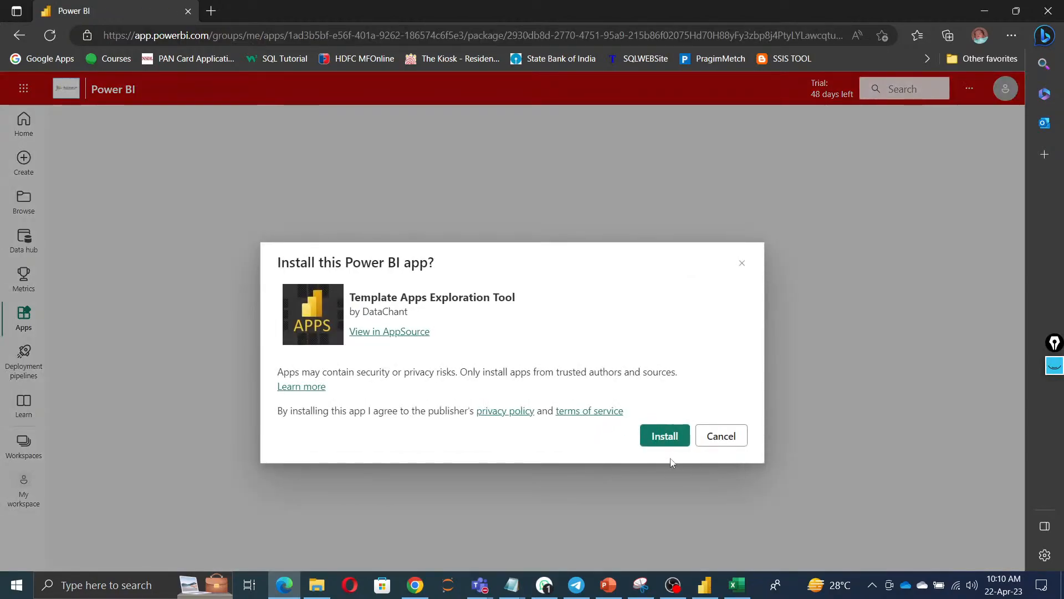
left_click(671, 437)
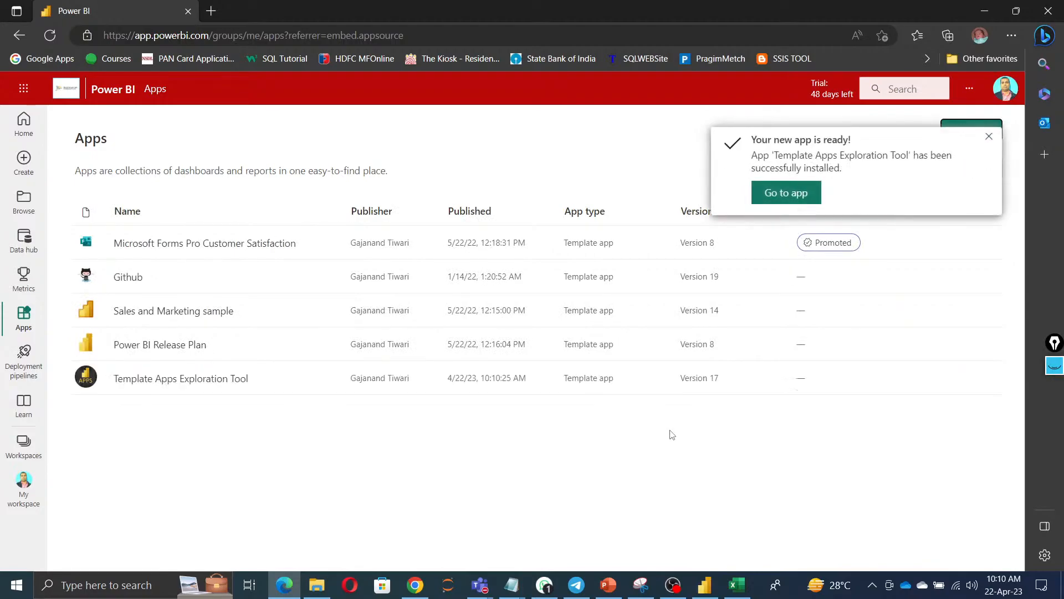
Open the installed app and look through its Categories & Industries, Rating Summary and Word Cloud pages and the DataChant Apps link.
left_click(786, 193)
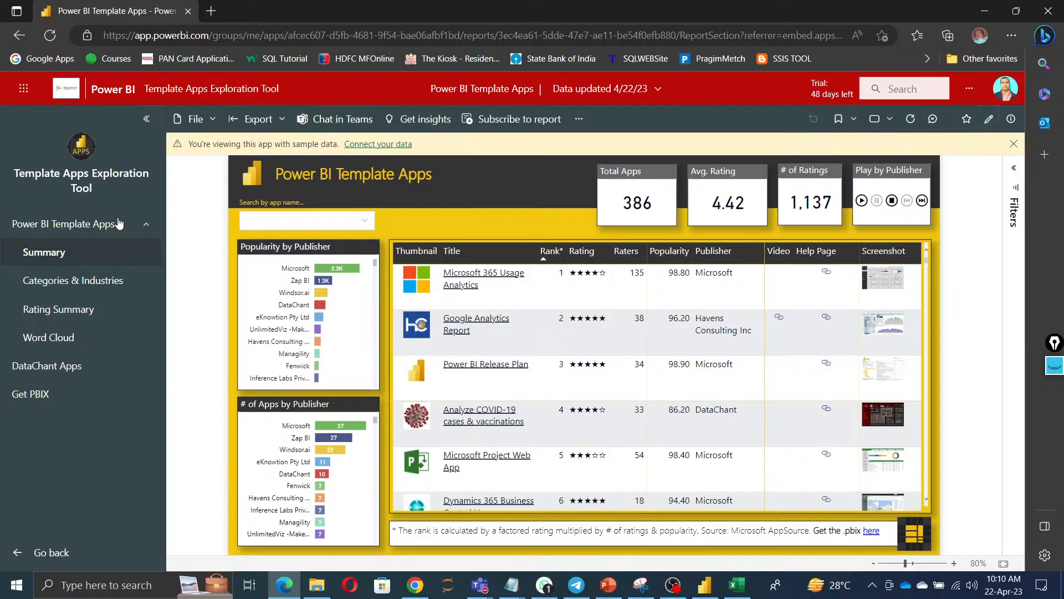
left_click(68, 289)
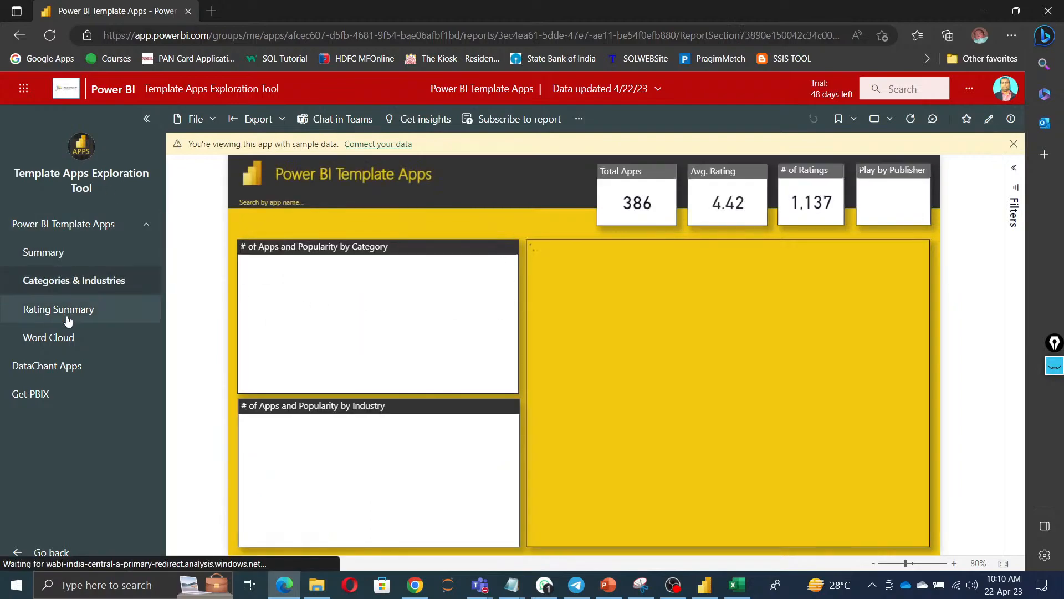
left_click(65, 312)
left_click(64, 339)
left_click(67, 366)
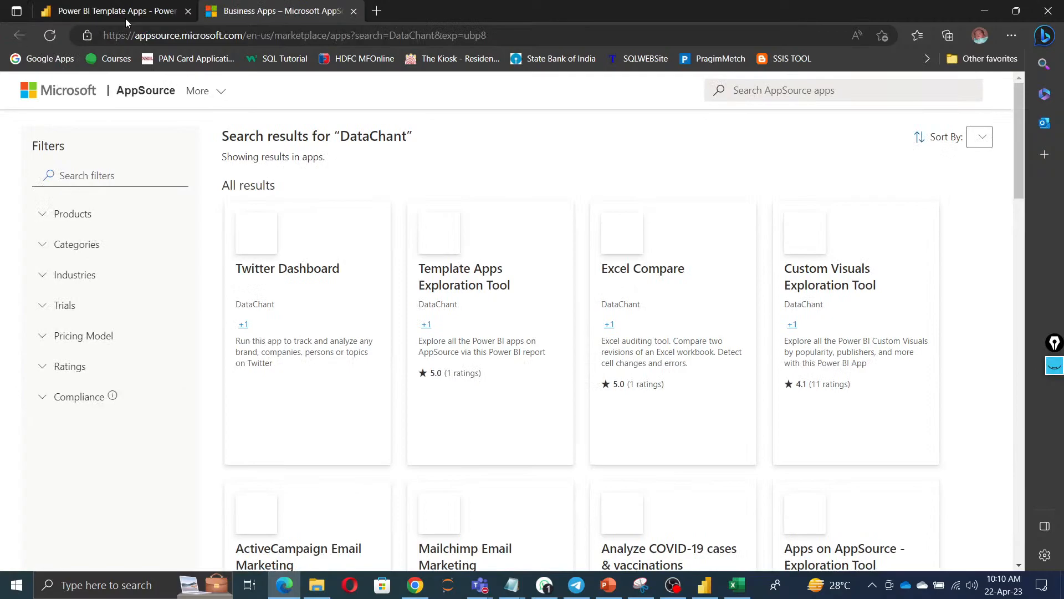
left_click(353, 12)
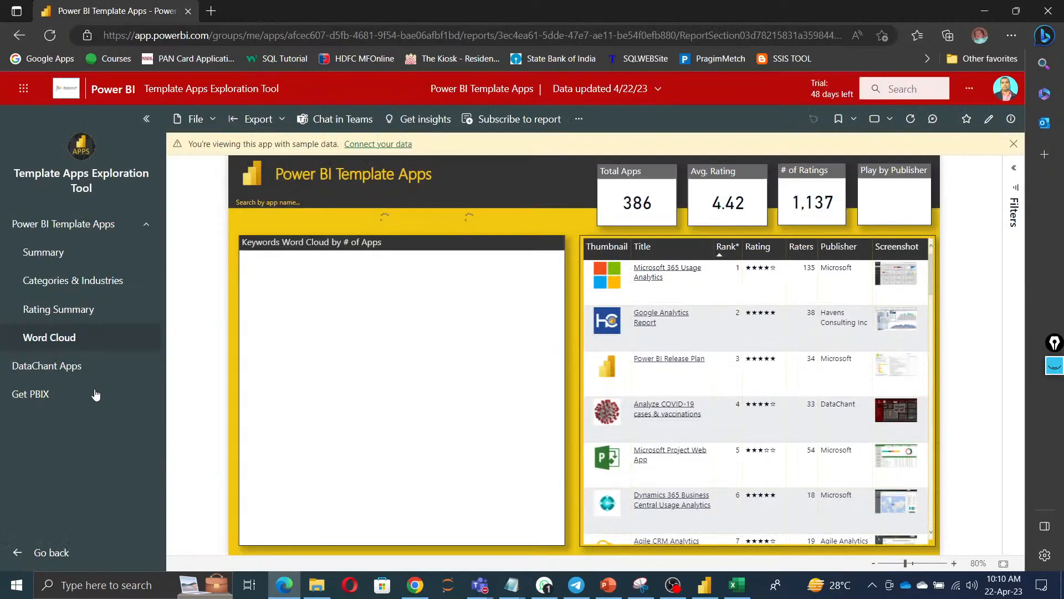
left_click(75, 314)
left_click(79, 289)
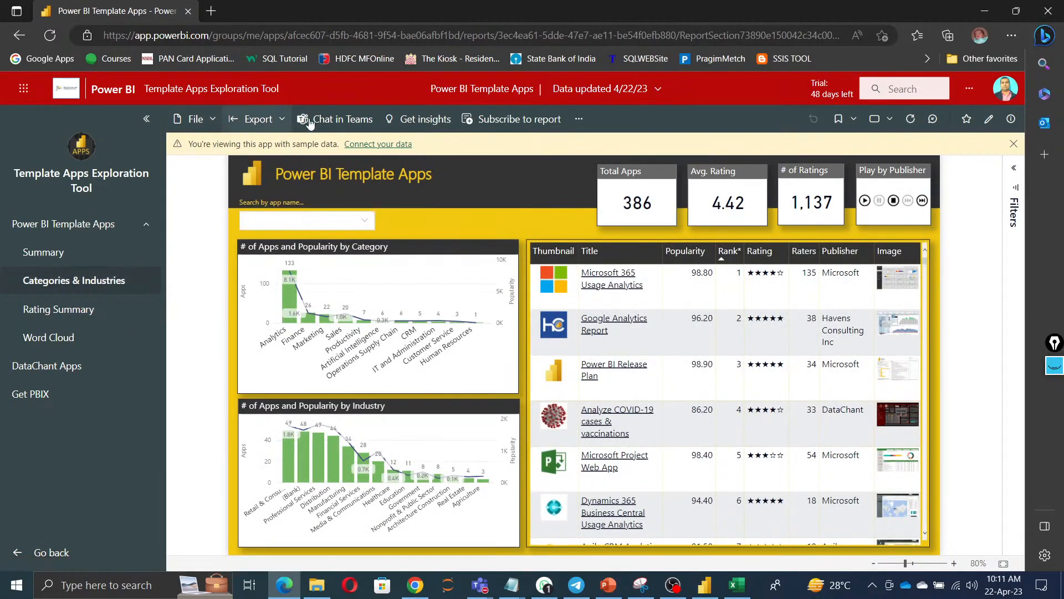
Look at the email subscription options of the Power BI Template Apps report and close them without adding a subscription.
left_click(580, 120)
left_click(511, 124)
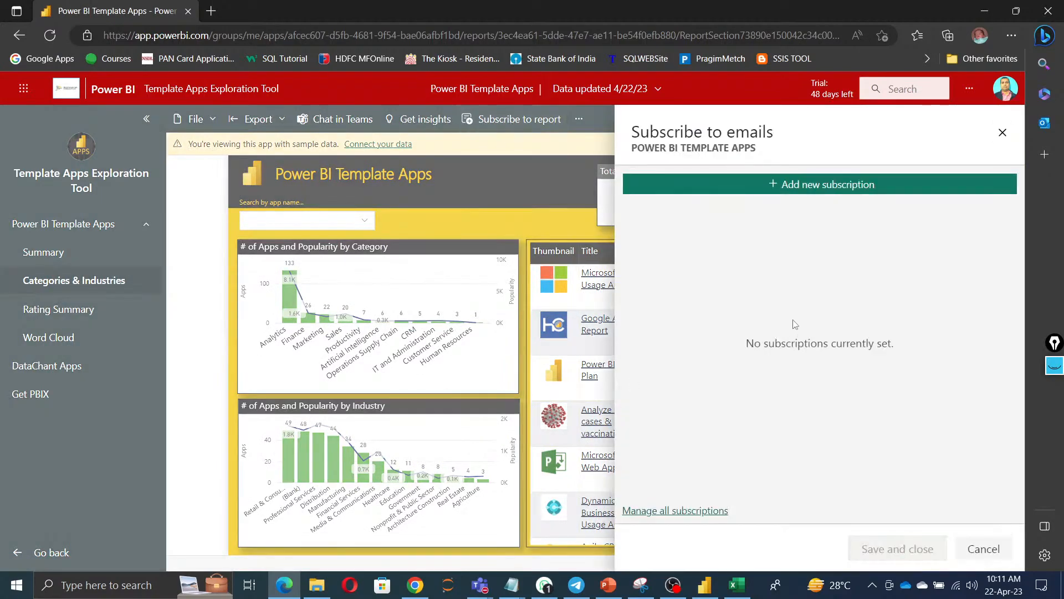
left_click(1002, 133)
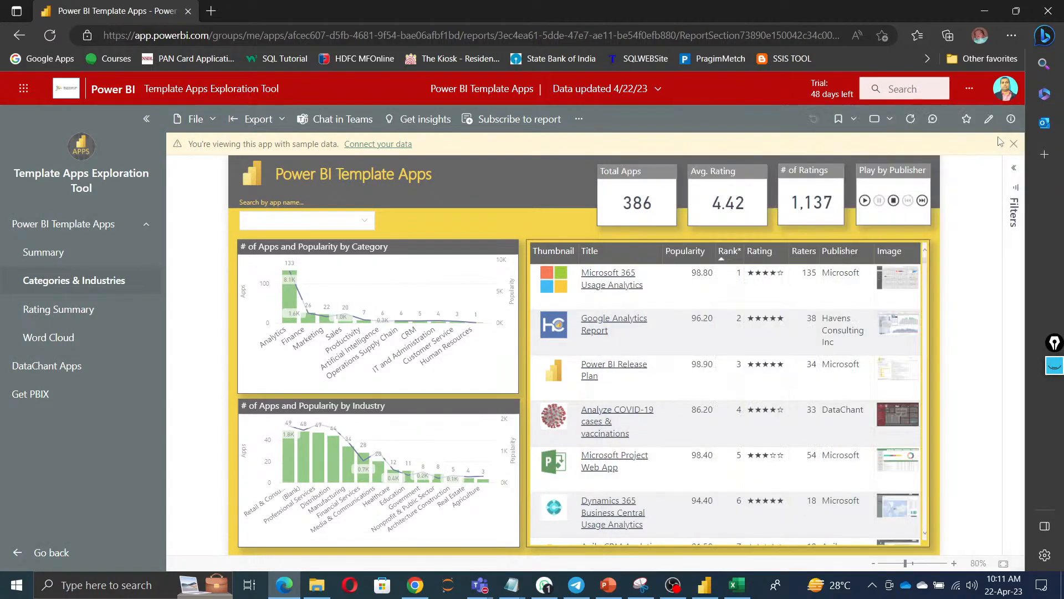
Glance at the training plan in Excel and the posts in the Training team's General channel in Teams.
left_click(738, 588)
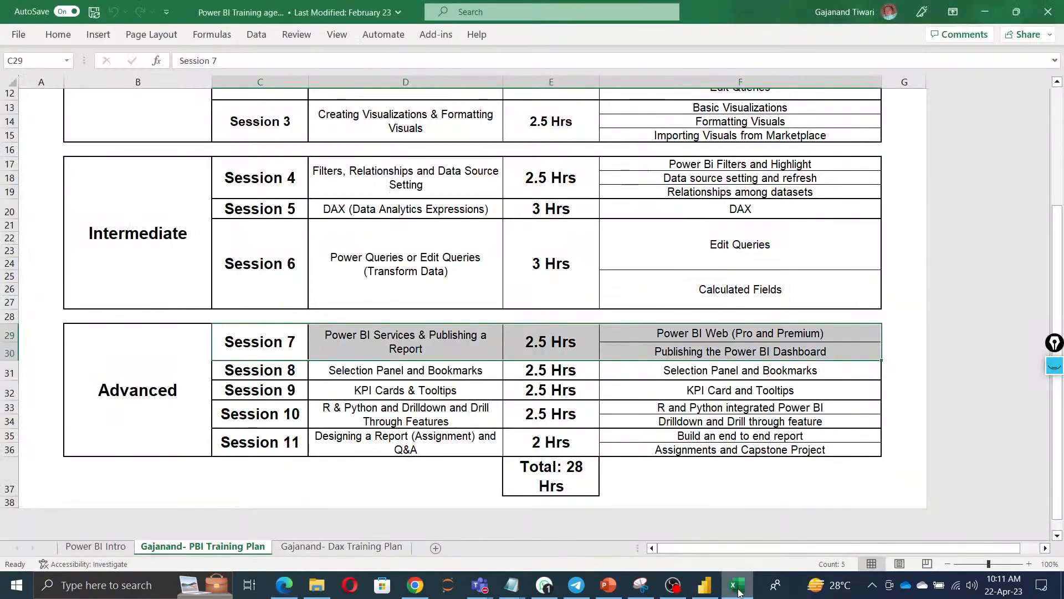
left_click(737, 588)
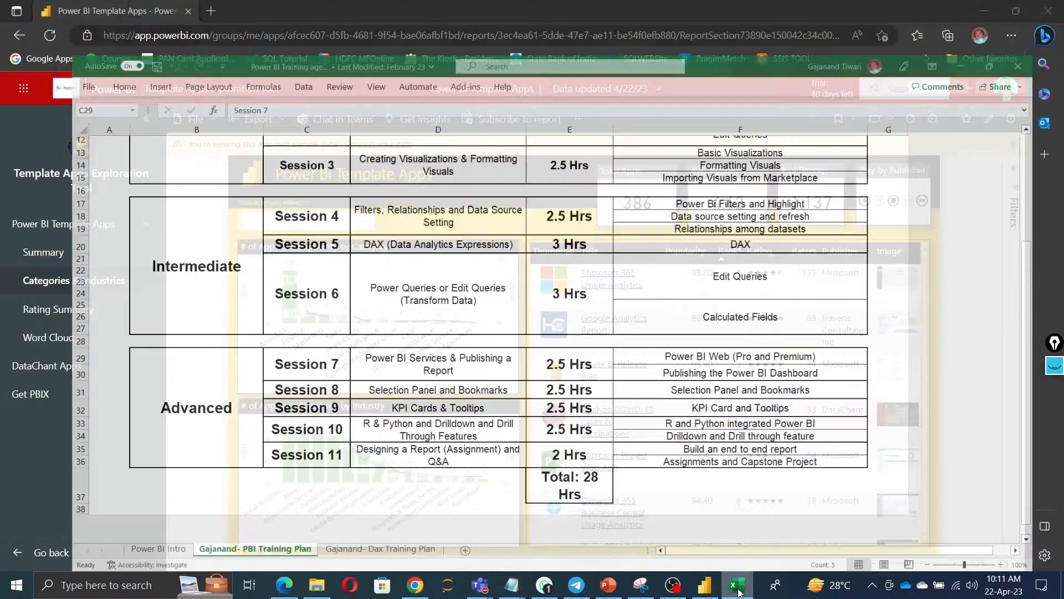
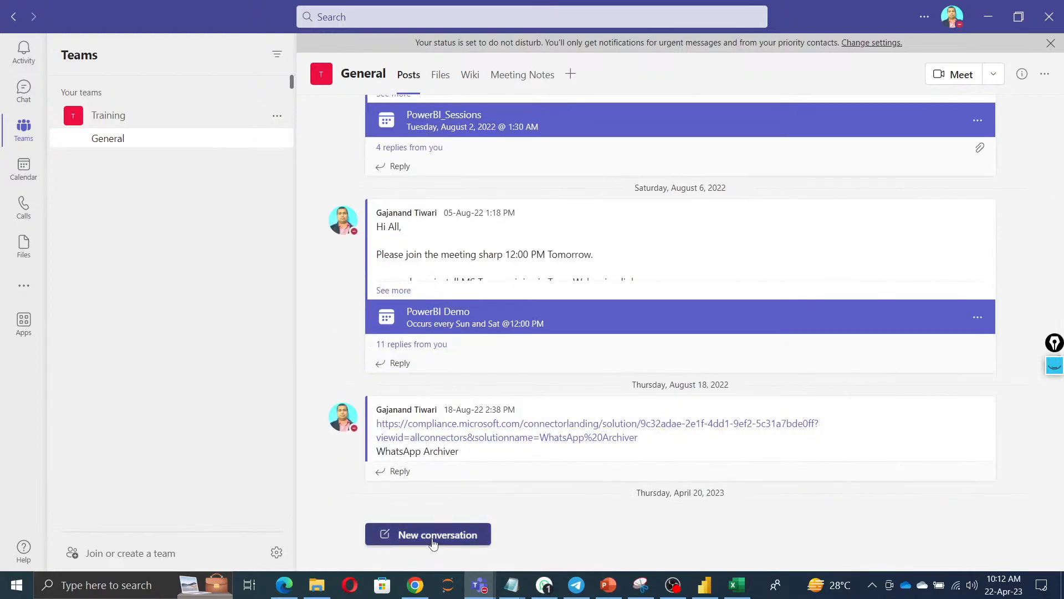
scroll(526, 370, "up", 8)
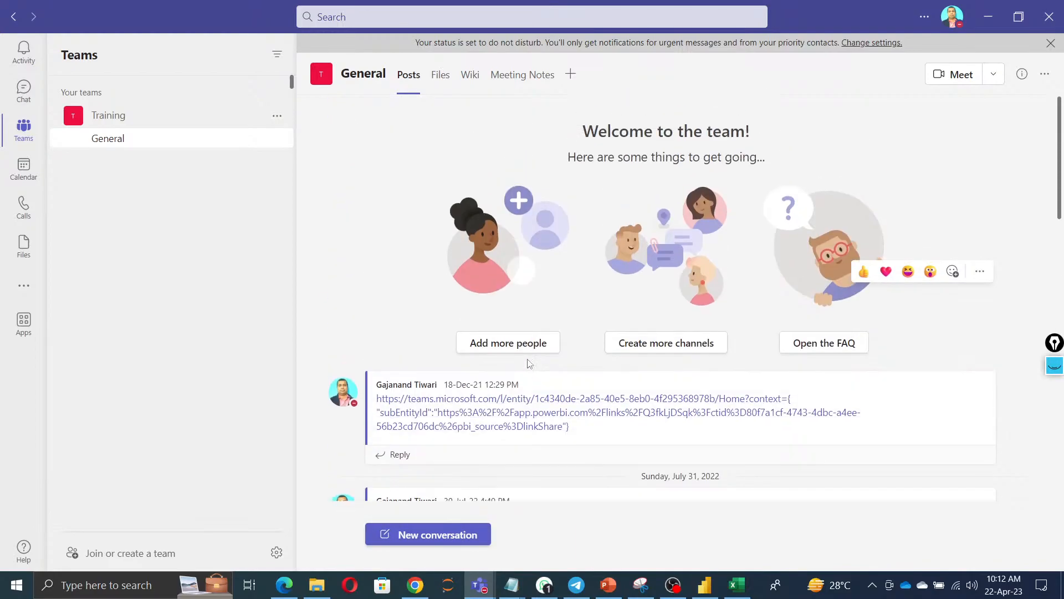
left_click(988, 16)
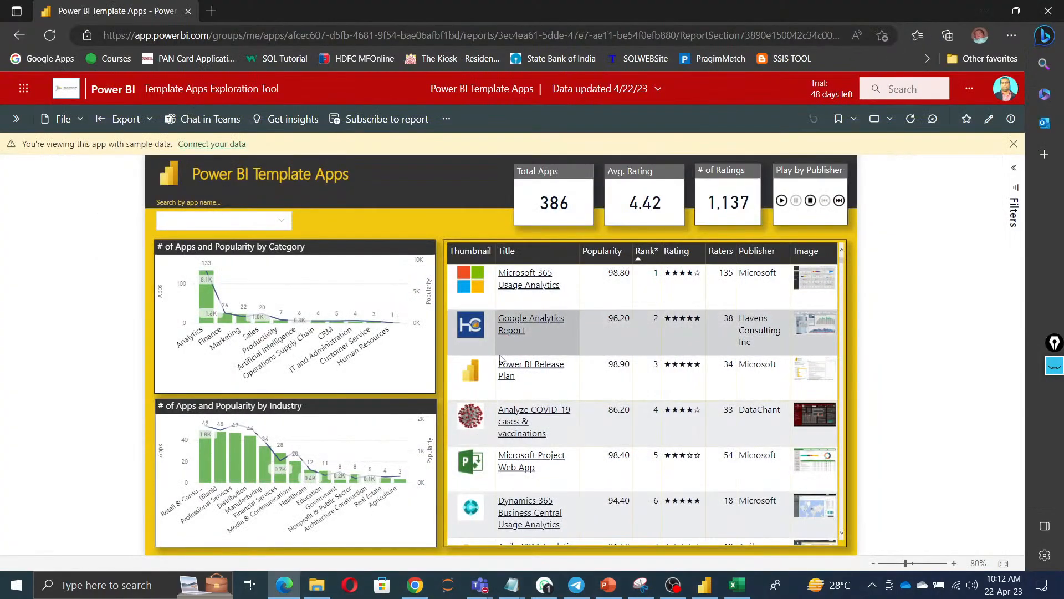
Go back to the training plan workbook in Excel and select the Session 8 topic, Selection Panel and Bookmarks.
mouse_move(560, 481)
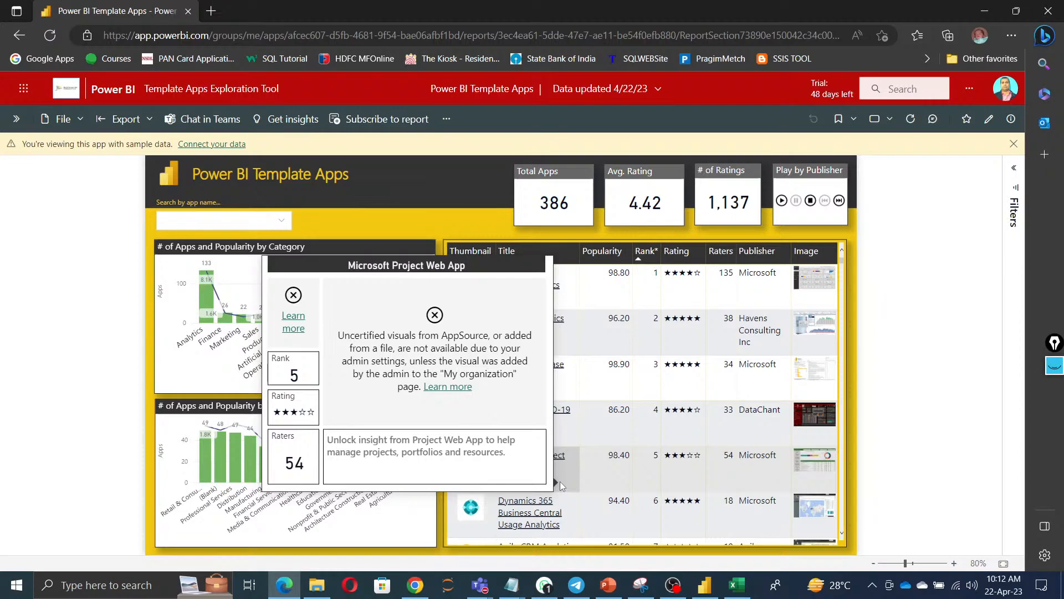
left_click(736, 587)
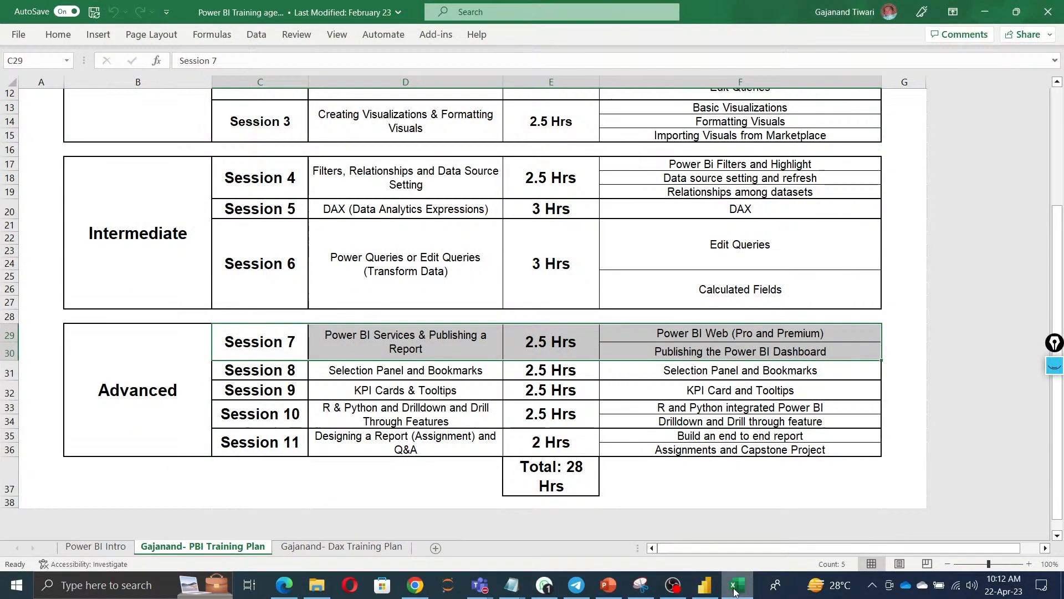
left_click(735, 589)
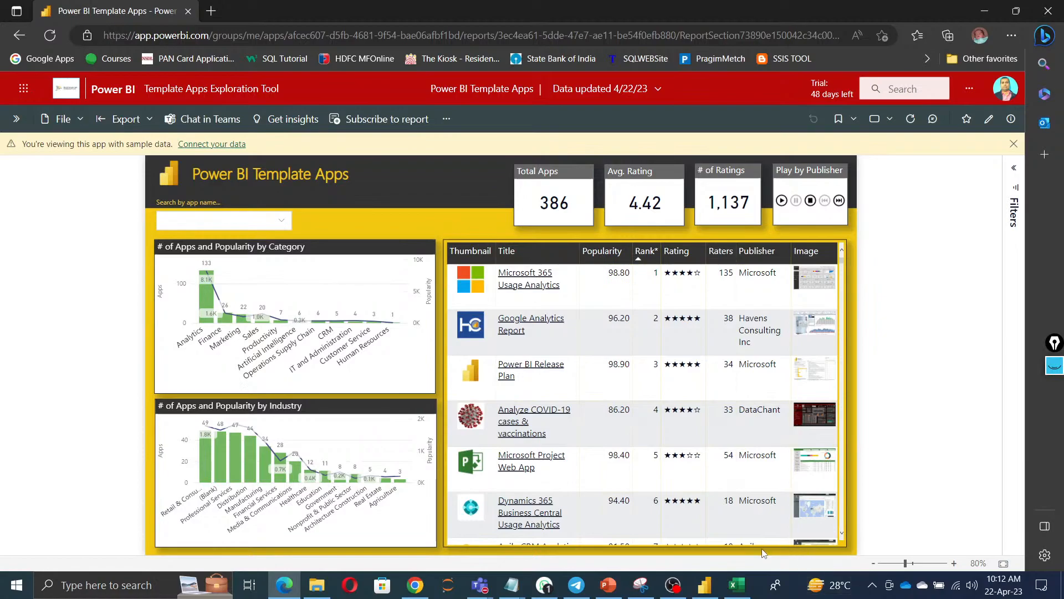
left_click(735, 584)
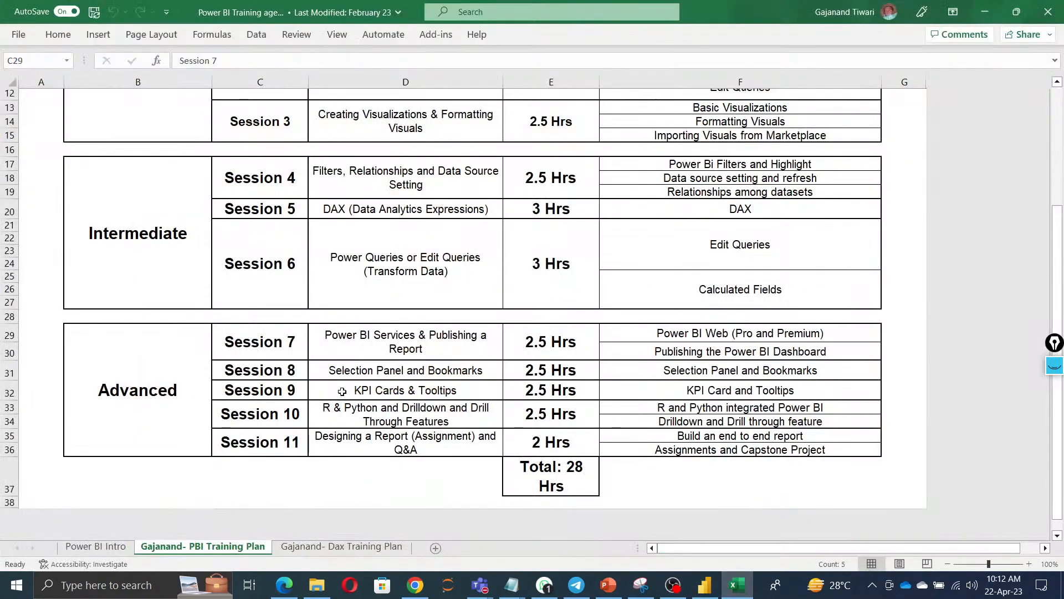
left_click(353, 371)
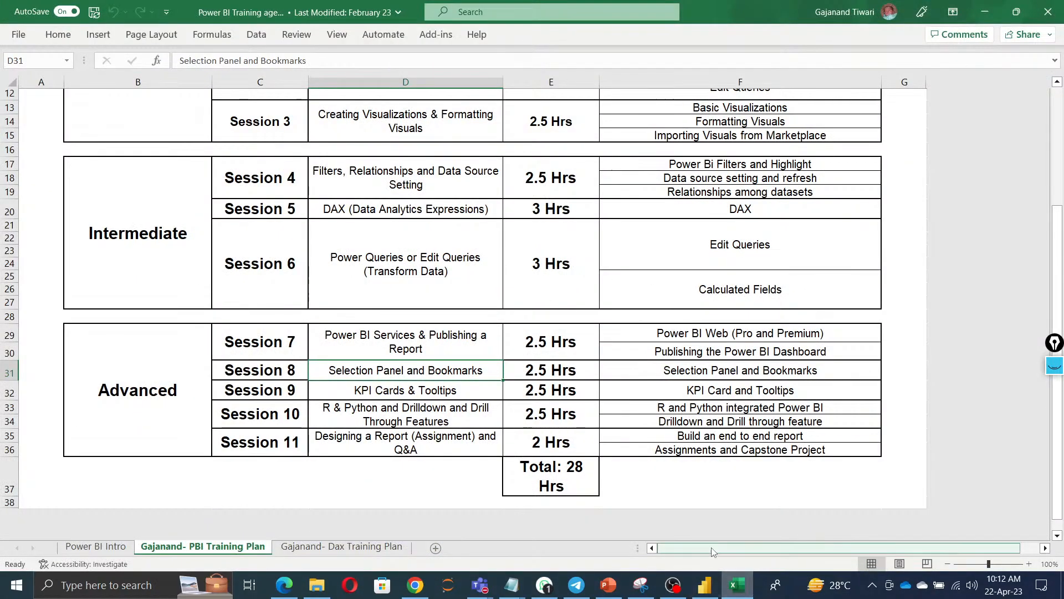
Switch to Power BI Desktop and show the Filters, Format, Bookmarks, Selection, Performance analyzer and Sync slicers panes.
left_click(711, 591)
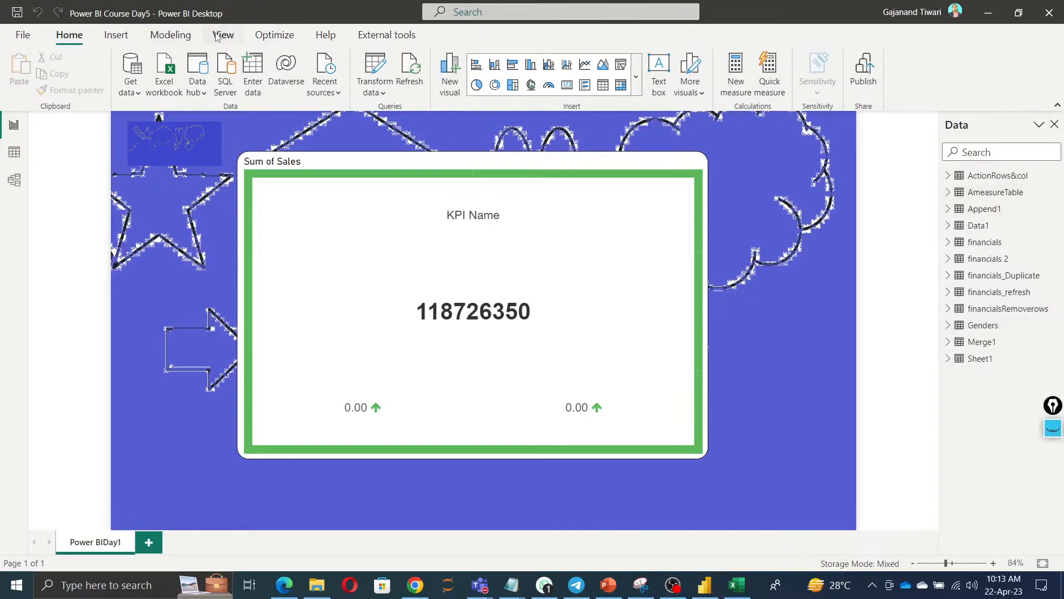
left_click(217, 36)
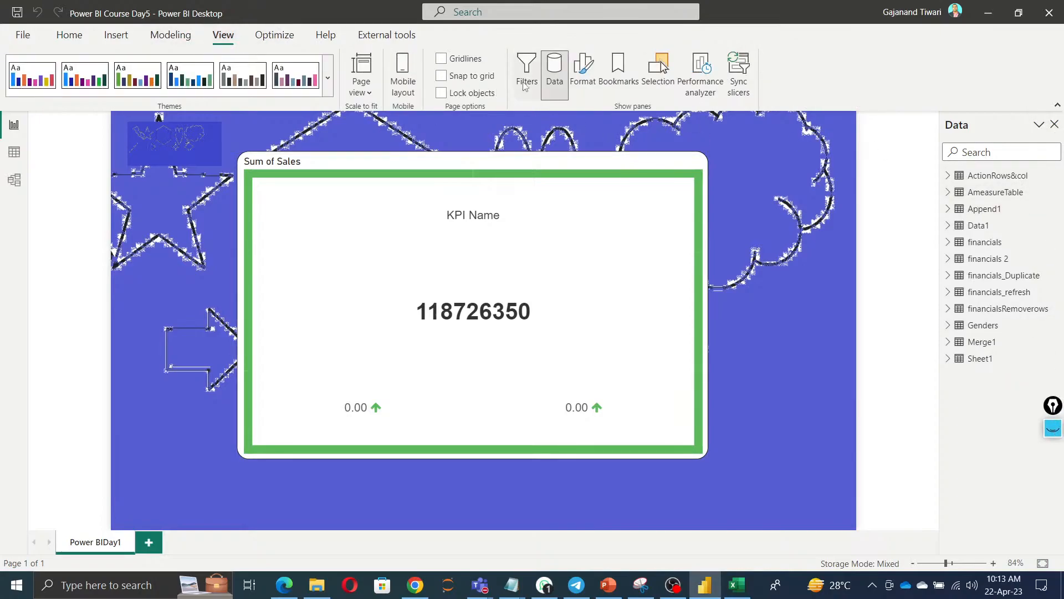
left_click(525, 82)
left_click(582, 82)
left_click(618, 82)
left_click(658, 82)
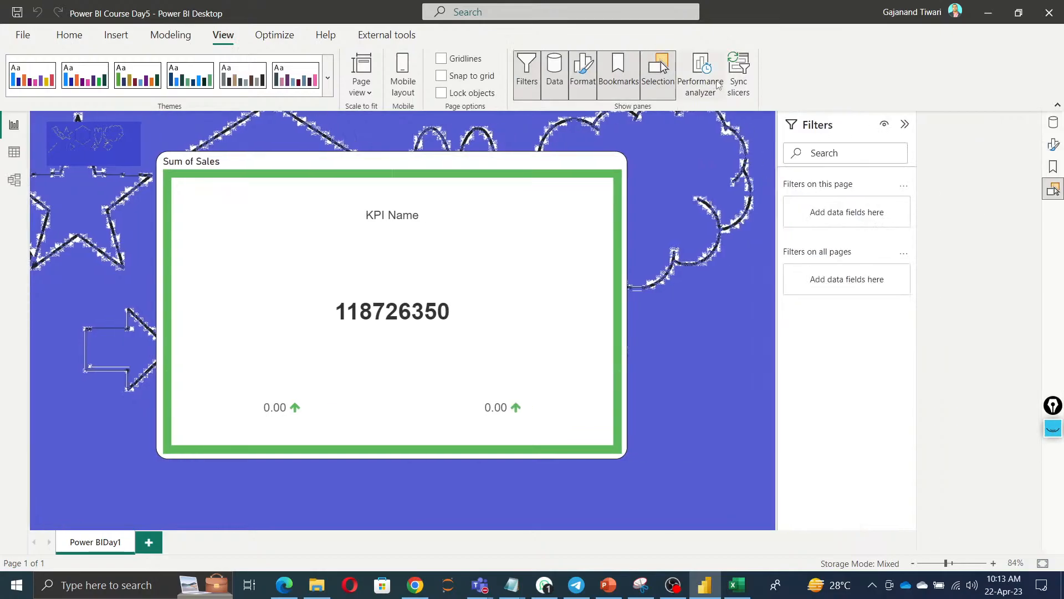
left_click(716, 83)
left_click(738, 82)
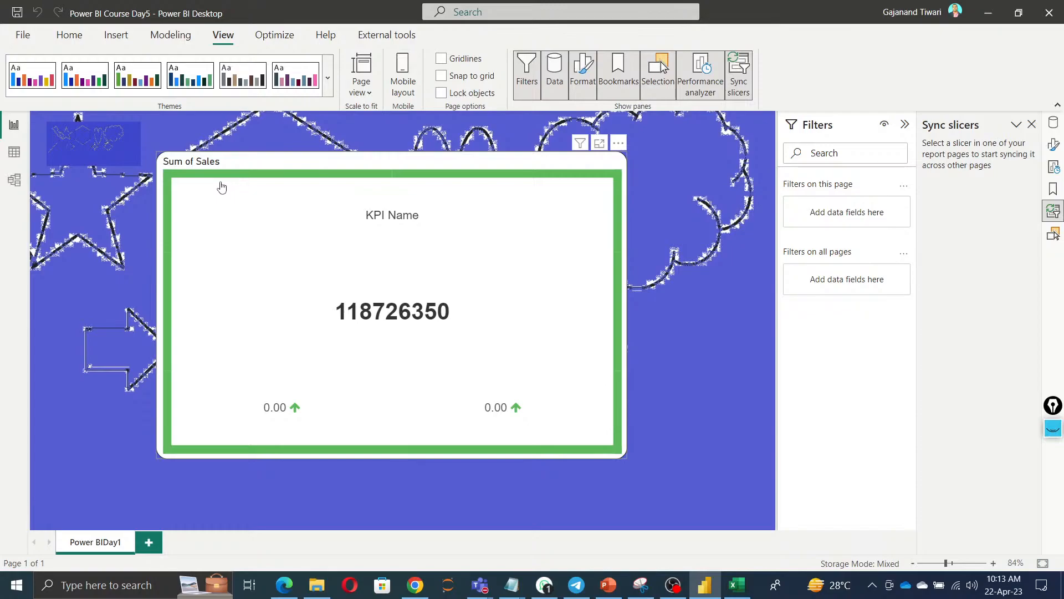
Look through the displayed panes back to Data, and hide the Sync slicers and Performance analyzer panes.
left_click(1053, 191)
left_click(1053, 166)
left_click(1053, 145)
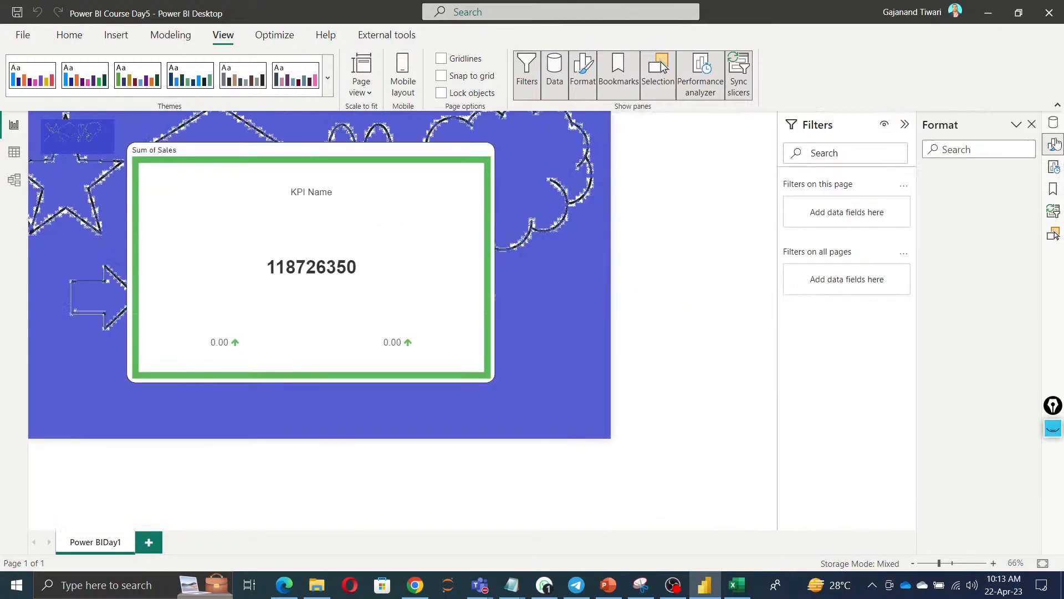
left_click(1054, 125)
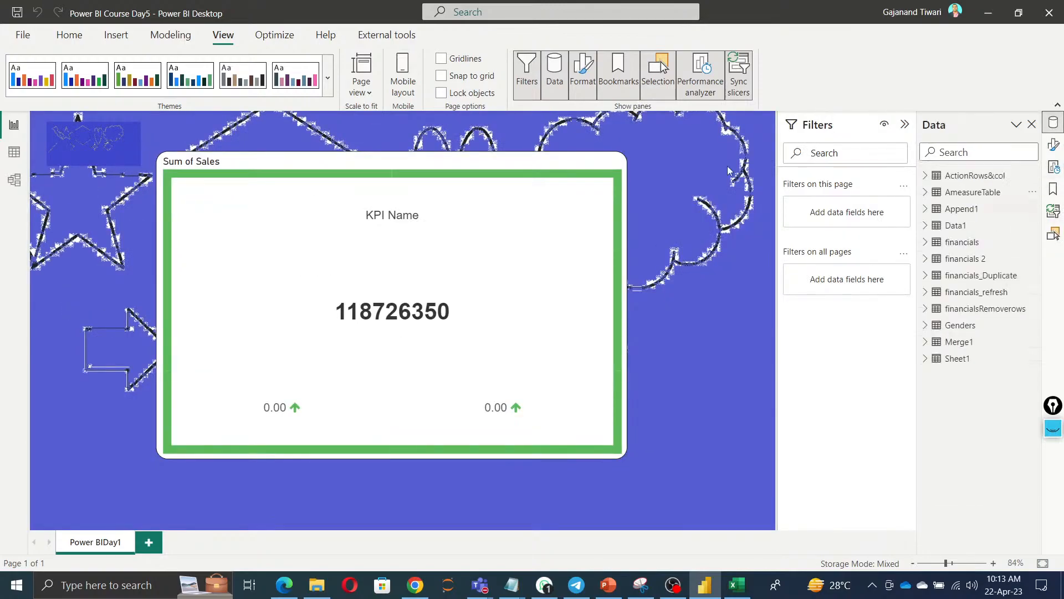
left_click(739, 75)
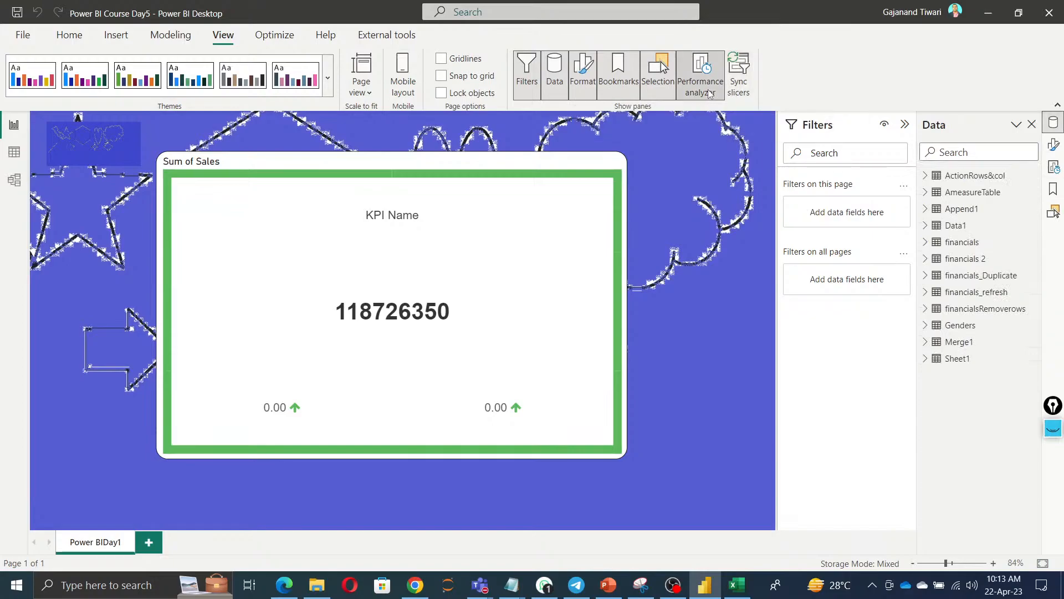
left_click(700, 75)
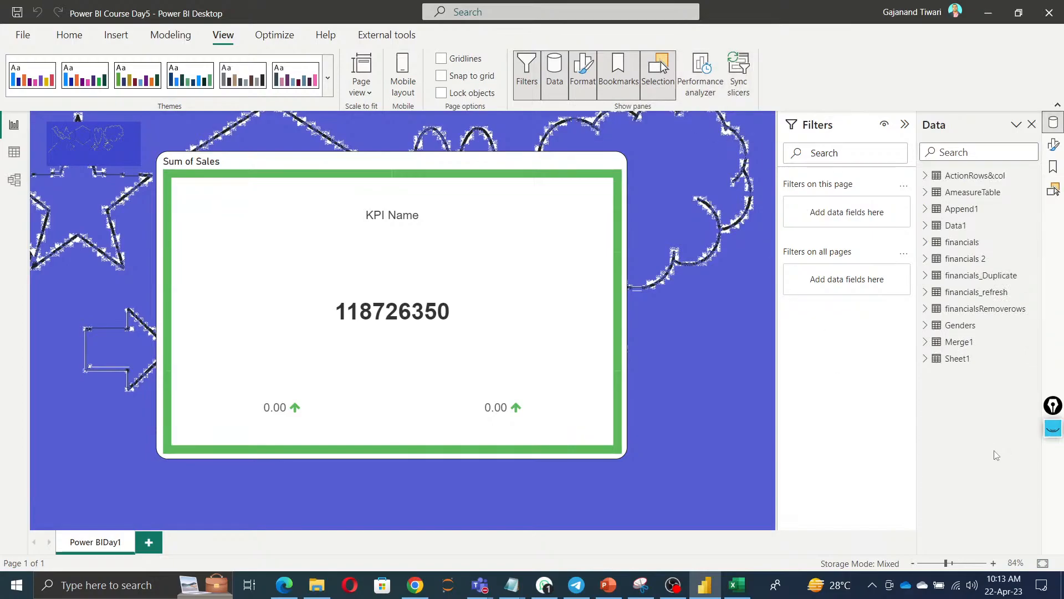
Look at the Format, Bookmarks and Selection panes one after another and return to the Data pane.
left_click(1053, 146)
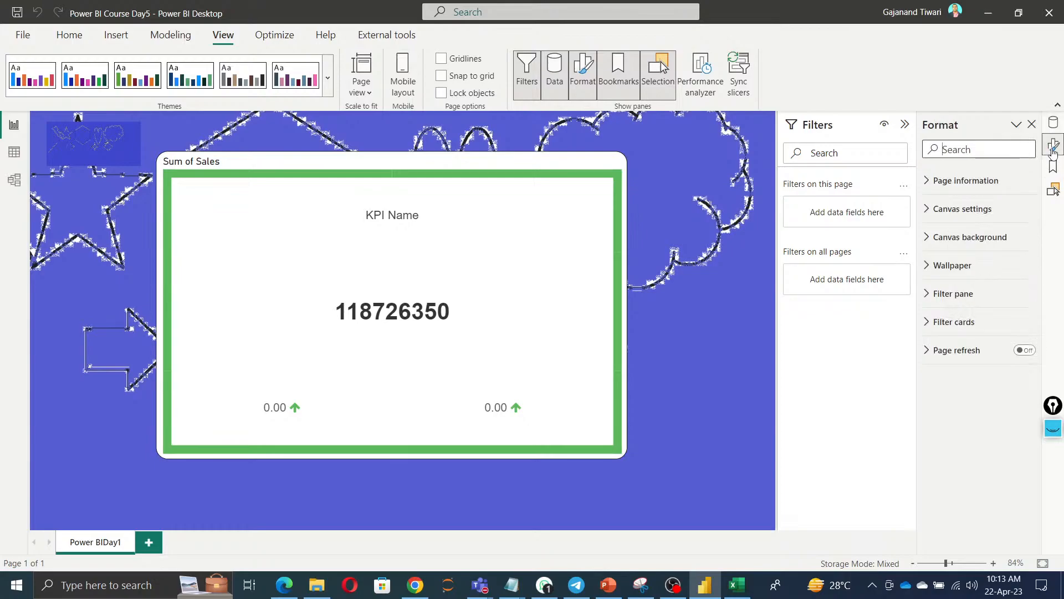
left_click(1053, 166)
left_click(1054, 190)
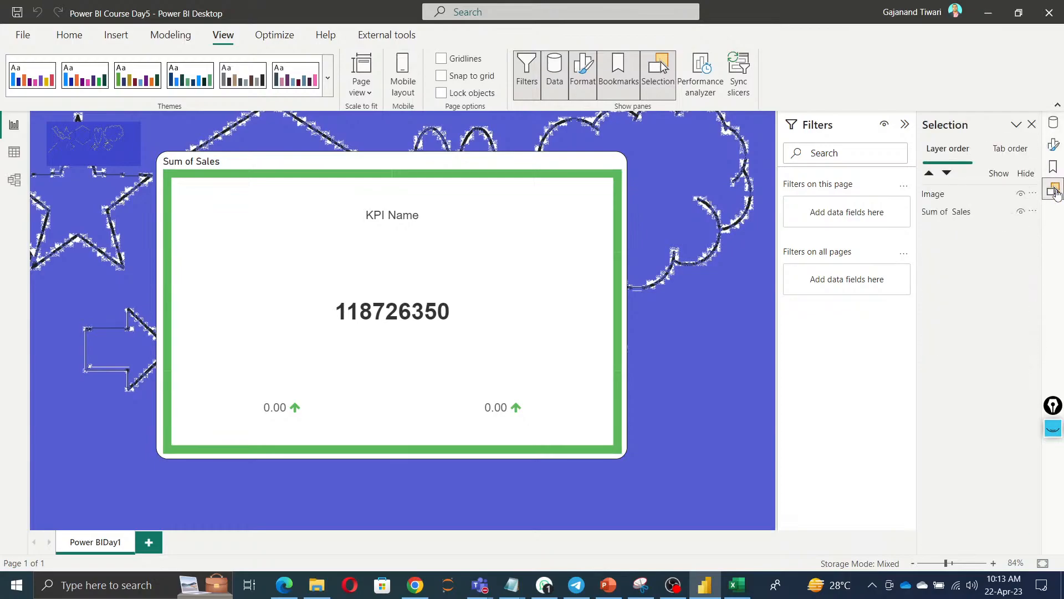
left_click(1053, 144)
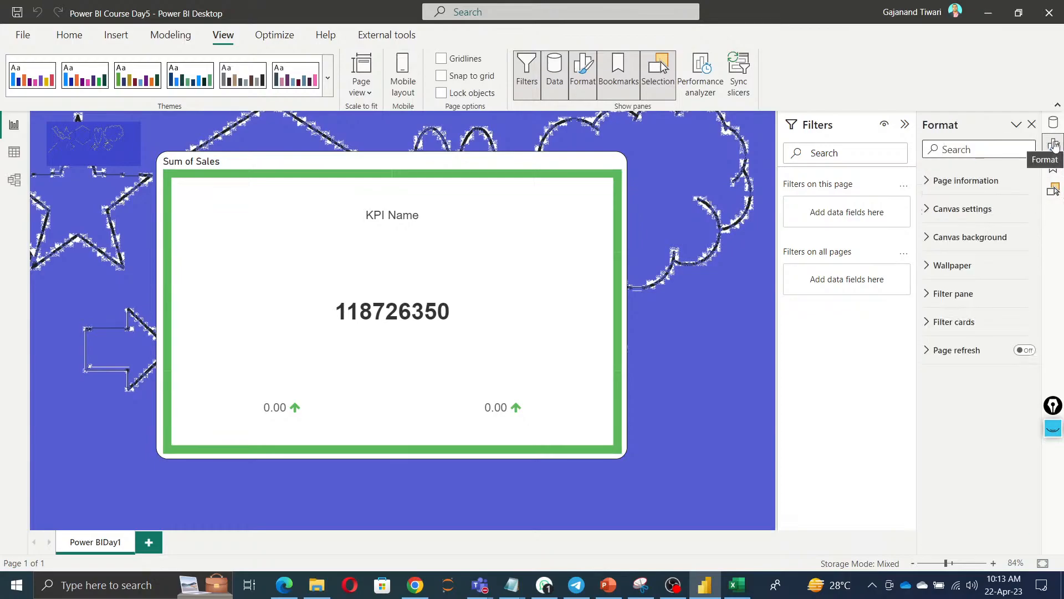
left_click(1056, 123)
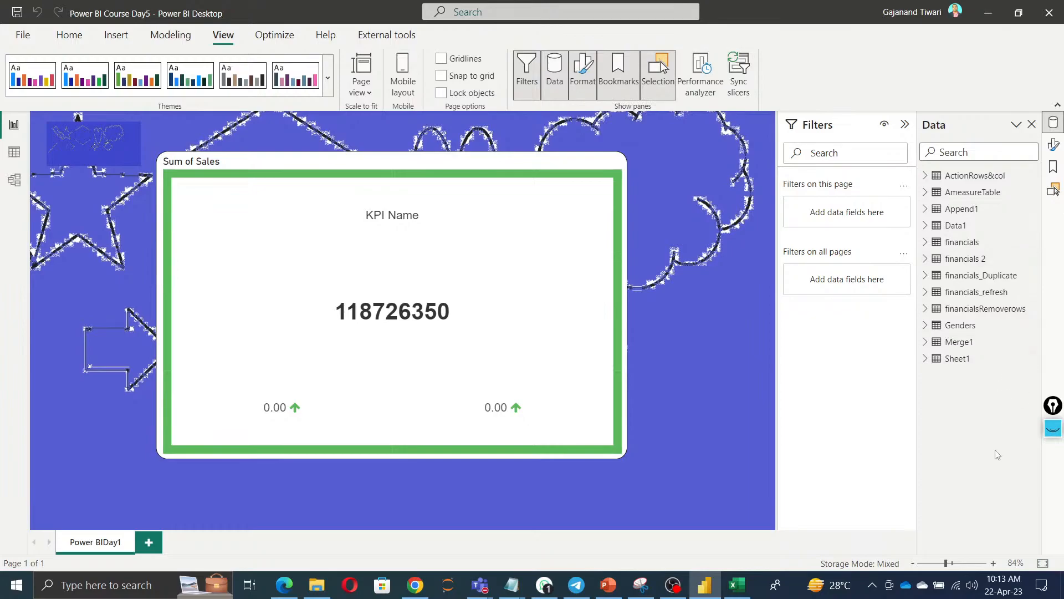
Check the Session 9 topic and its duration in the Excel training plan and minimise the workbook.
left_click(735, 584)
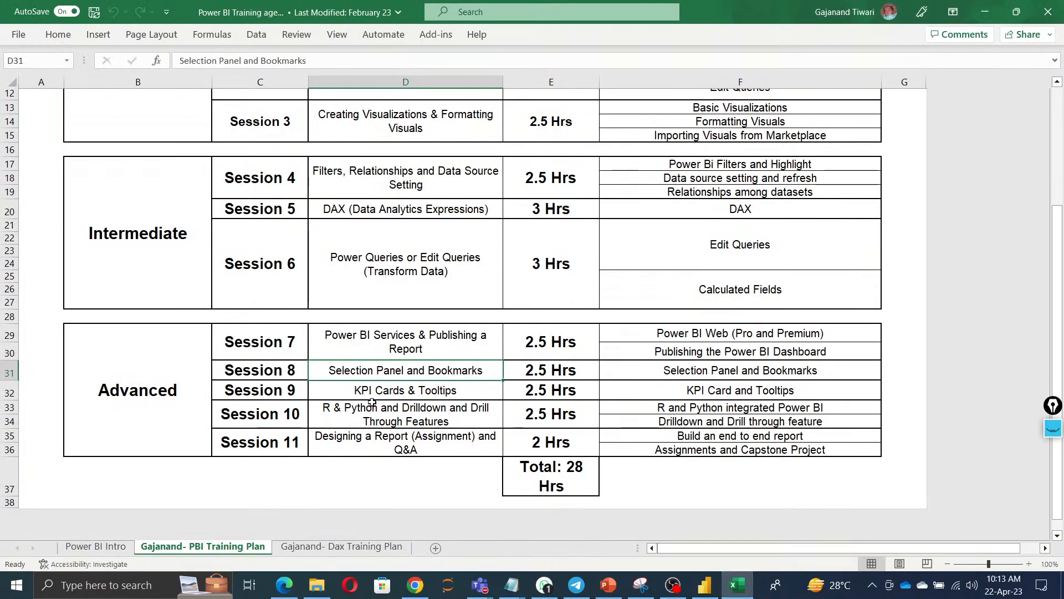
left_click_drag(367, 390, 519, 386)
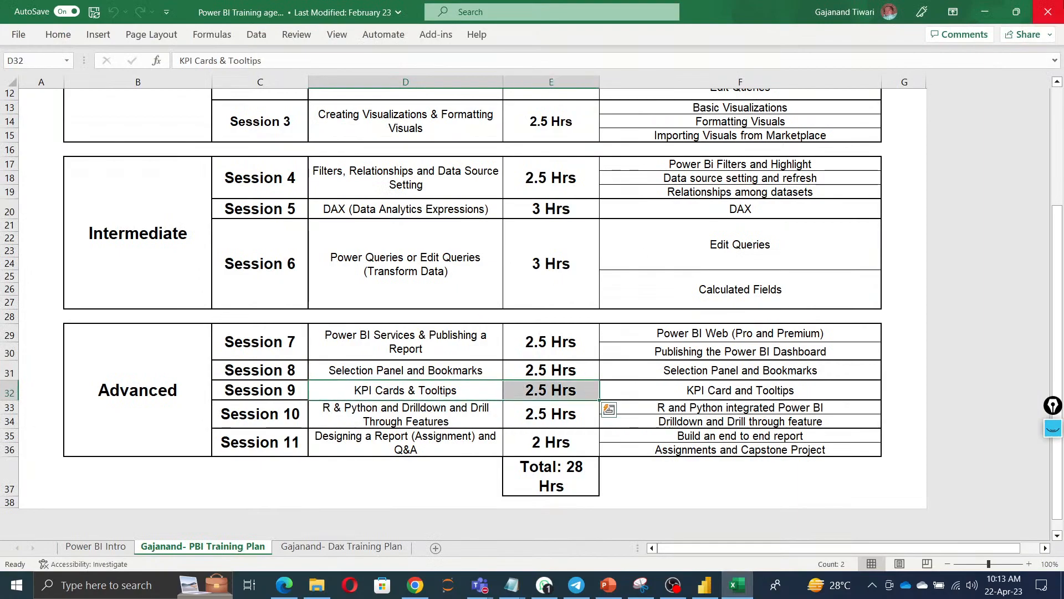
left_click(986, 14)
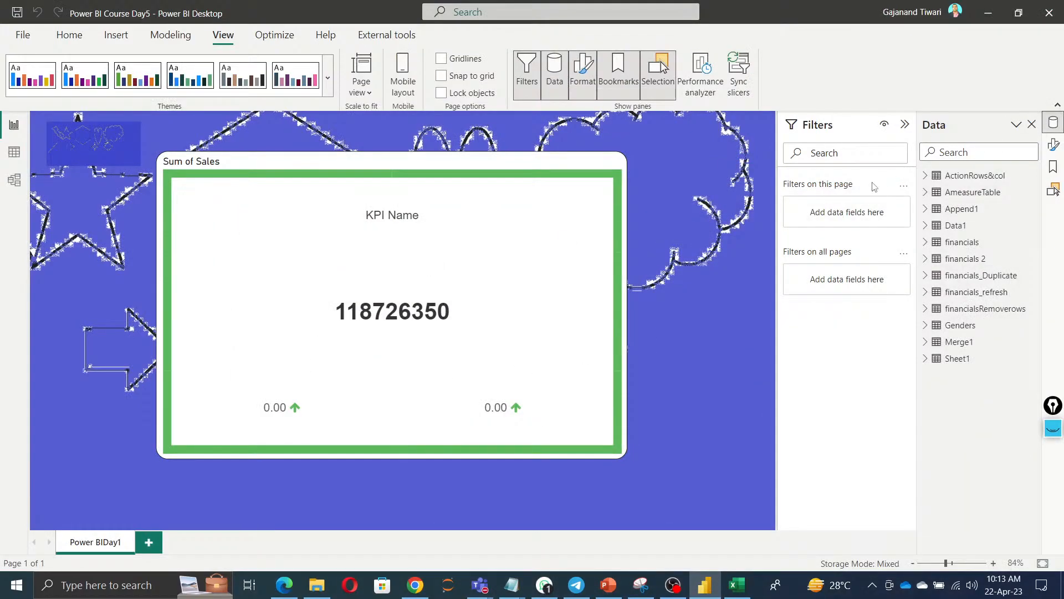
Collapse the Filters pane and add a new blank page to the report.
left_click(904, 126)
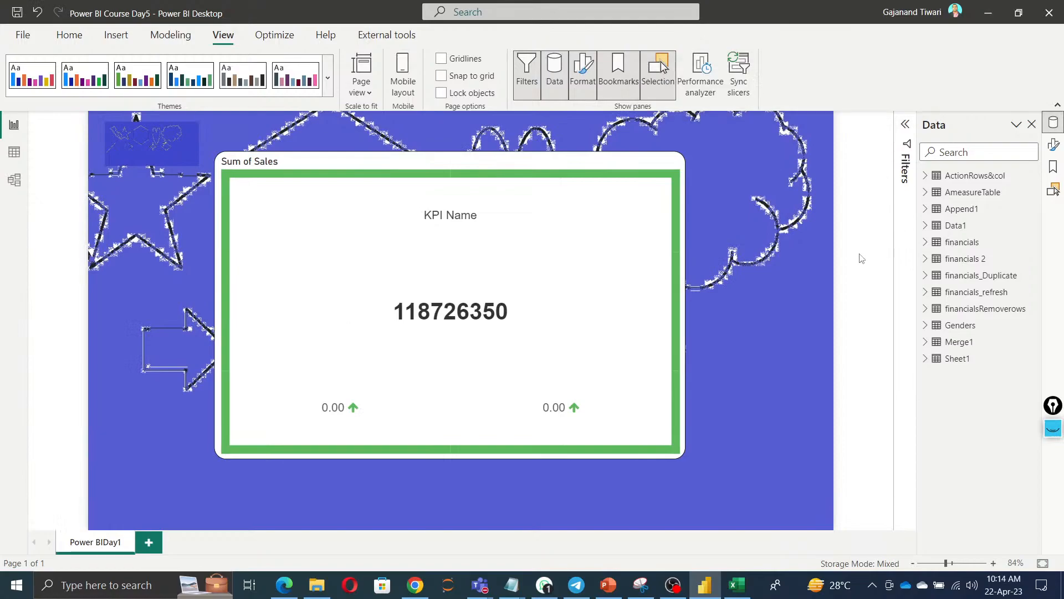
left_click(471, 306)
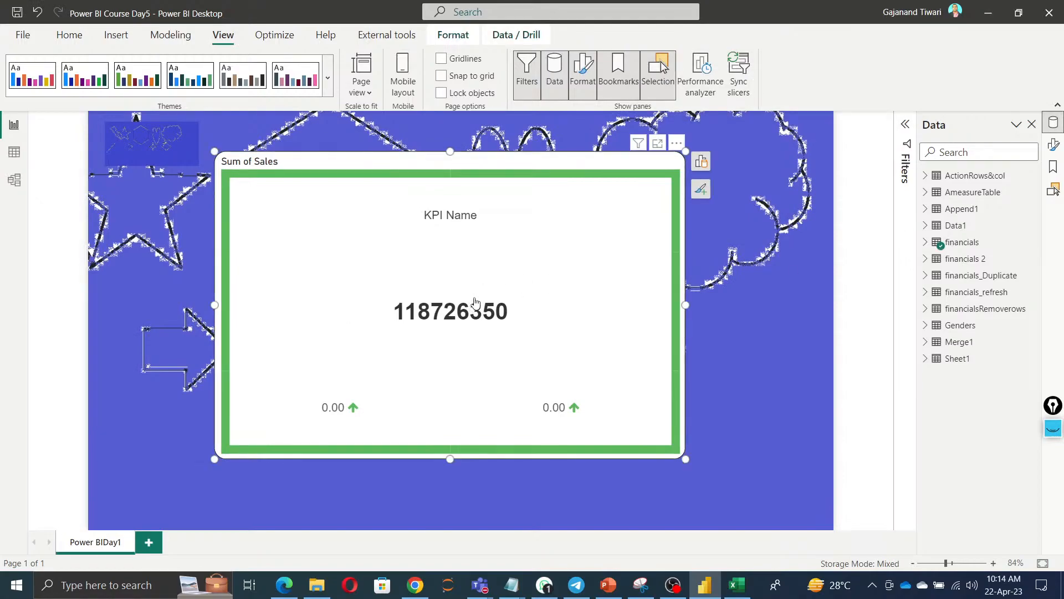
left_click(148, 543)
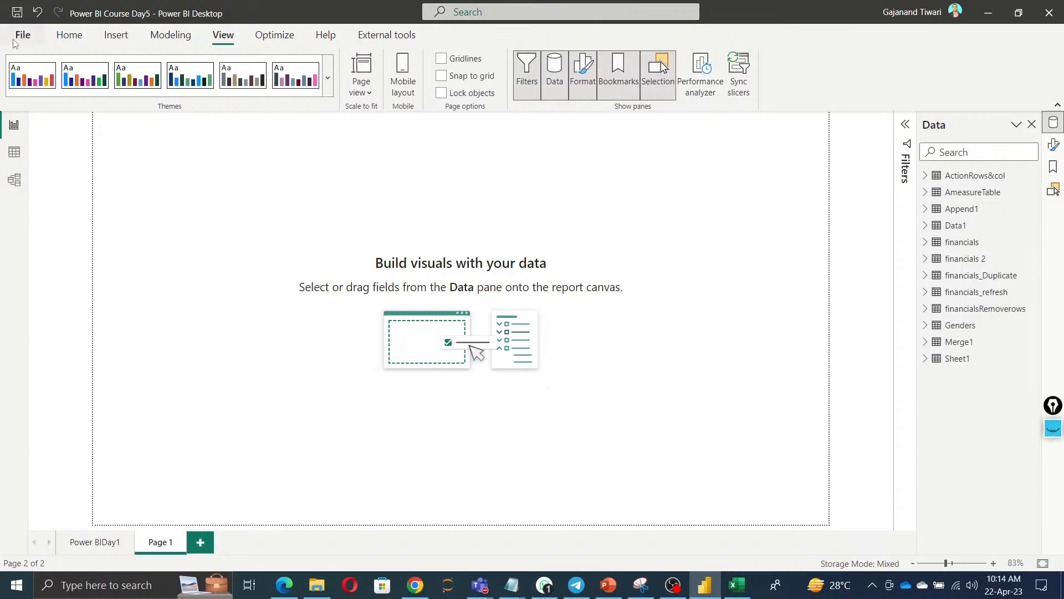
Examine the data of the AmeasureTable, Append1, Data1, financials and financials 2 tables.
left_click(70, 34)
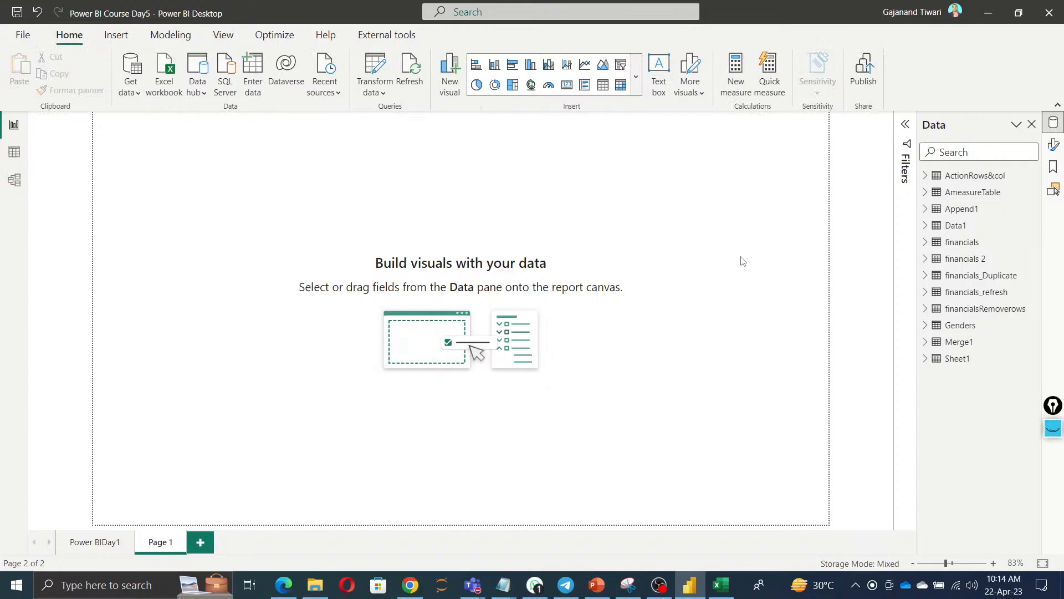
left_click(12, 154)
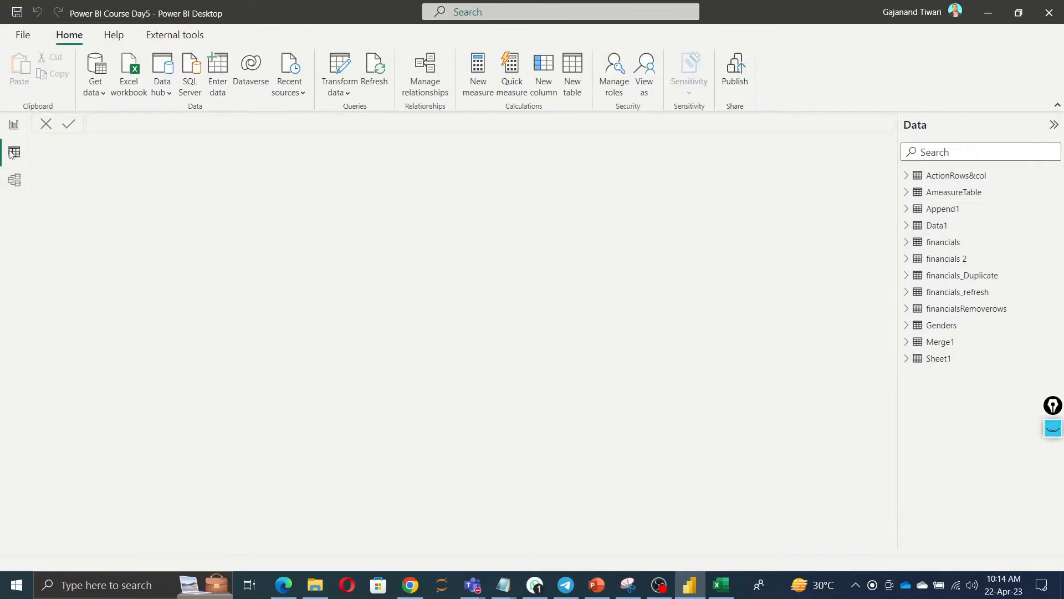
left_click(958, 191)
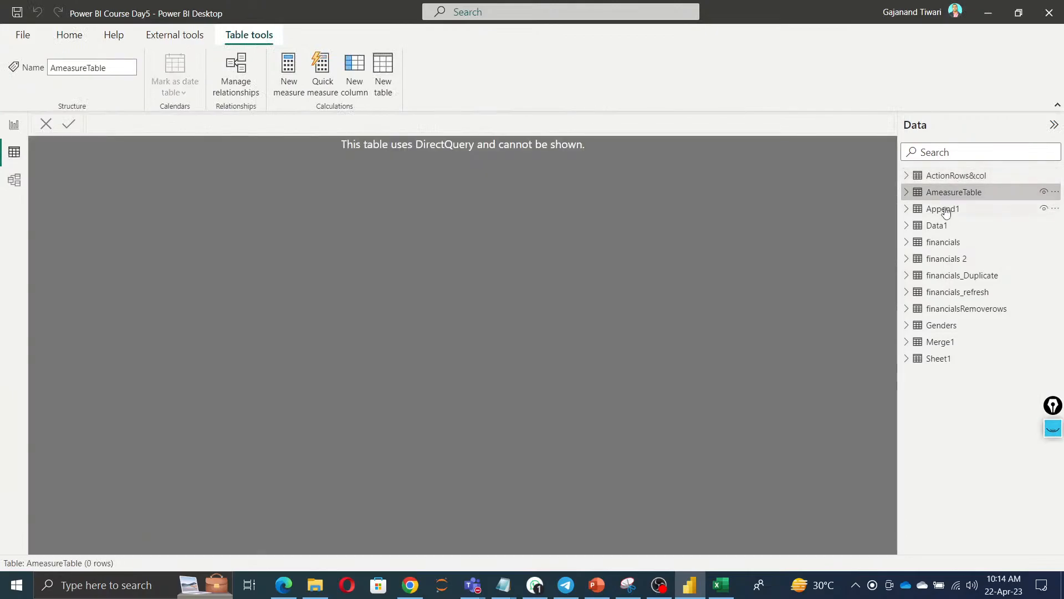
left_click(944, 210)
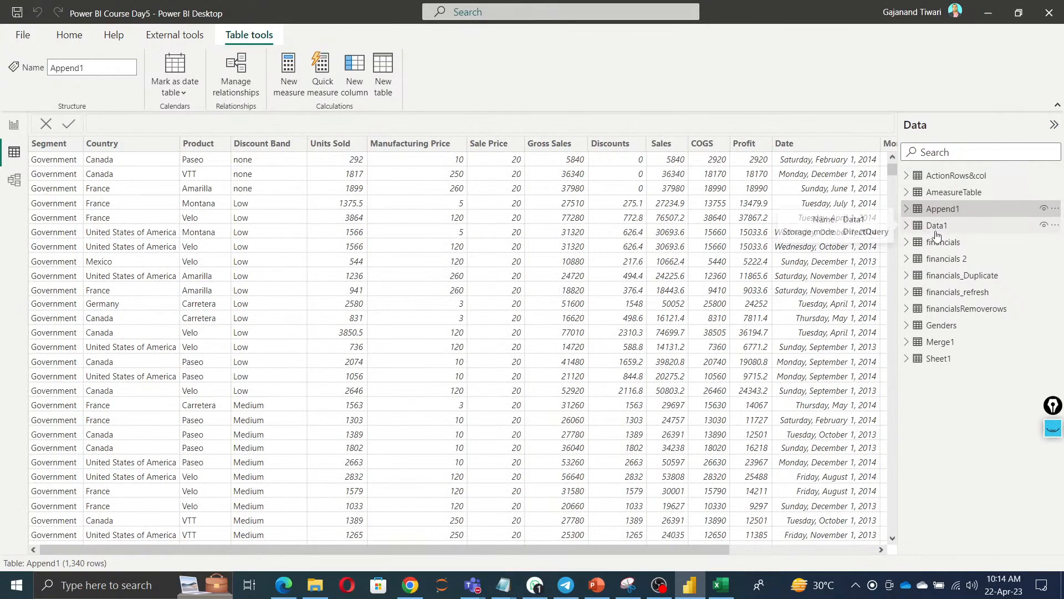
left_click(936, 229)
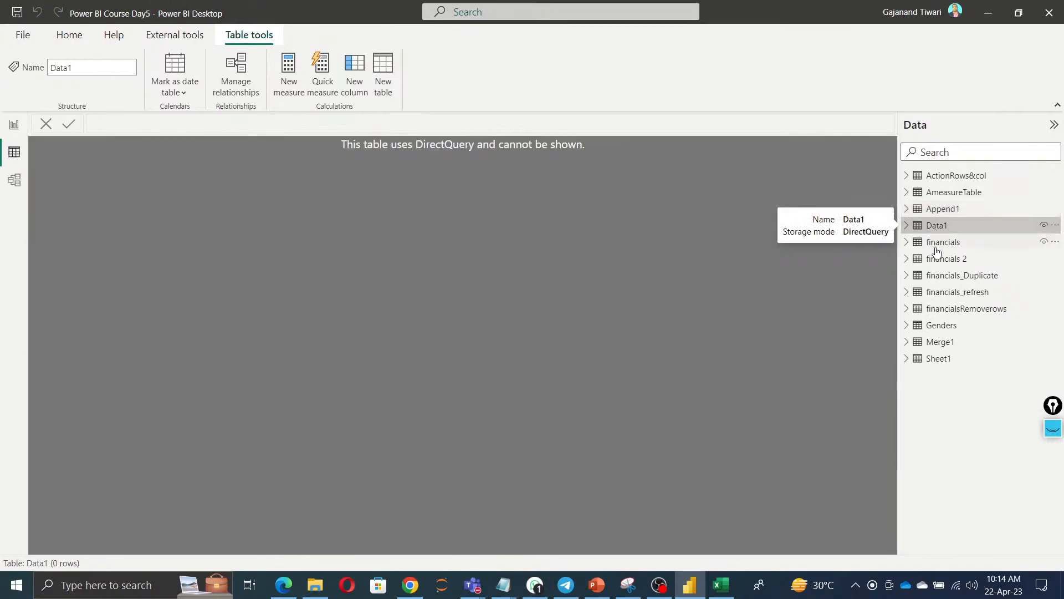
left_click(937, 247)
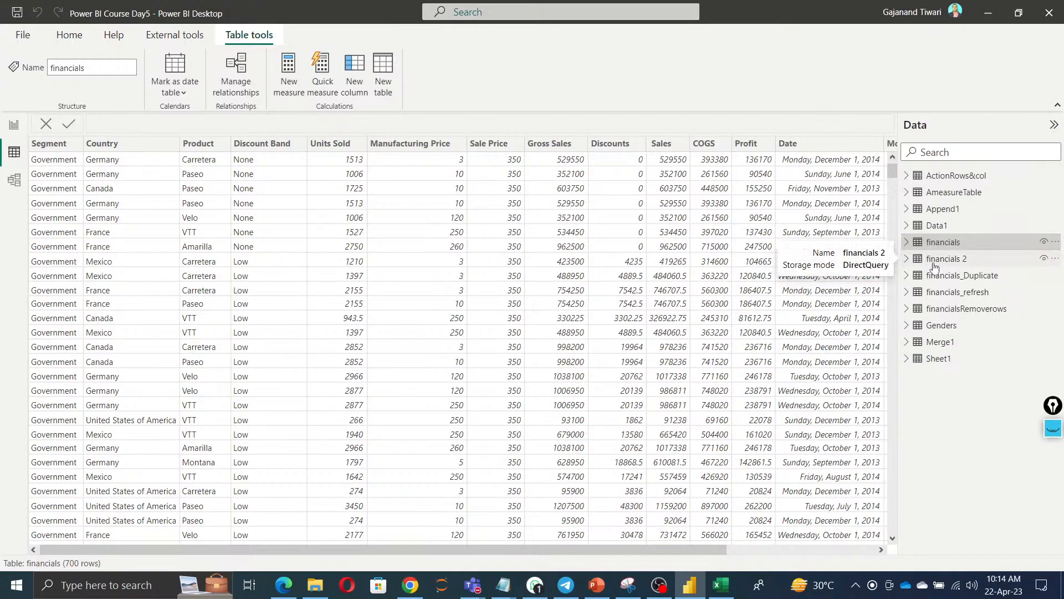
left_click(940, 259)
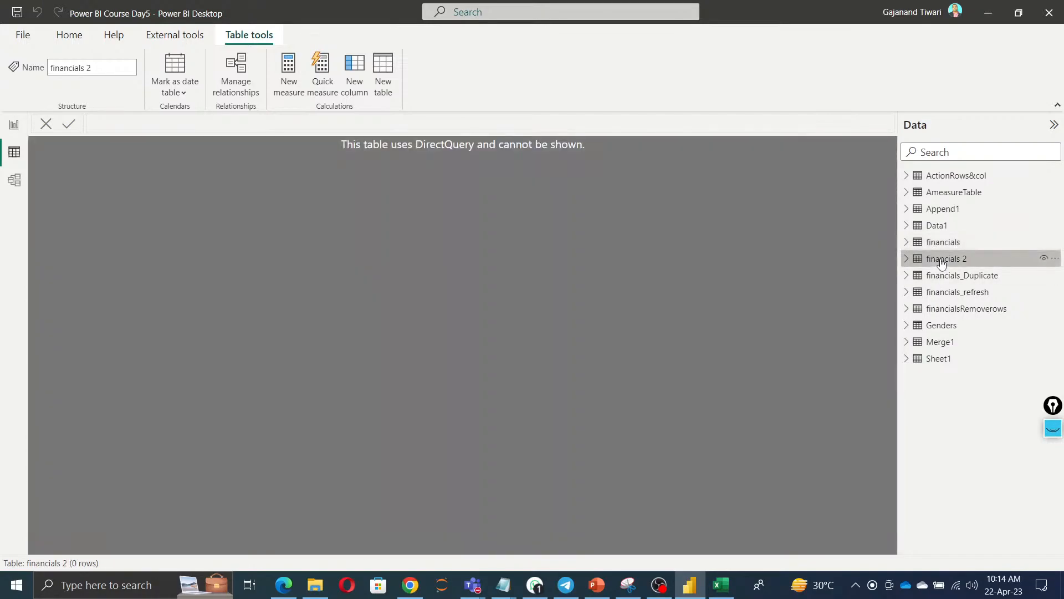
Examine the data of the financials_Duplicate, financials_refresh, financialsRemoverows, Genders, Merge1 and Sheet1 tables.
left_click(949, 276)
left_click(951, 292)
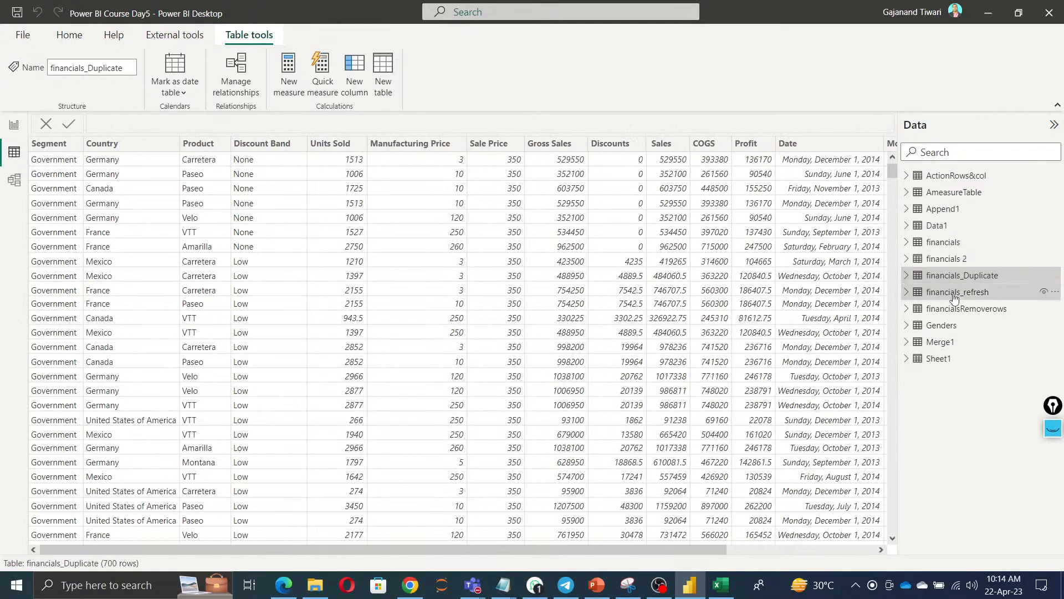
left_click(953, 314)
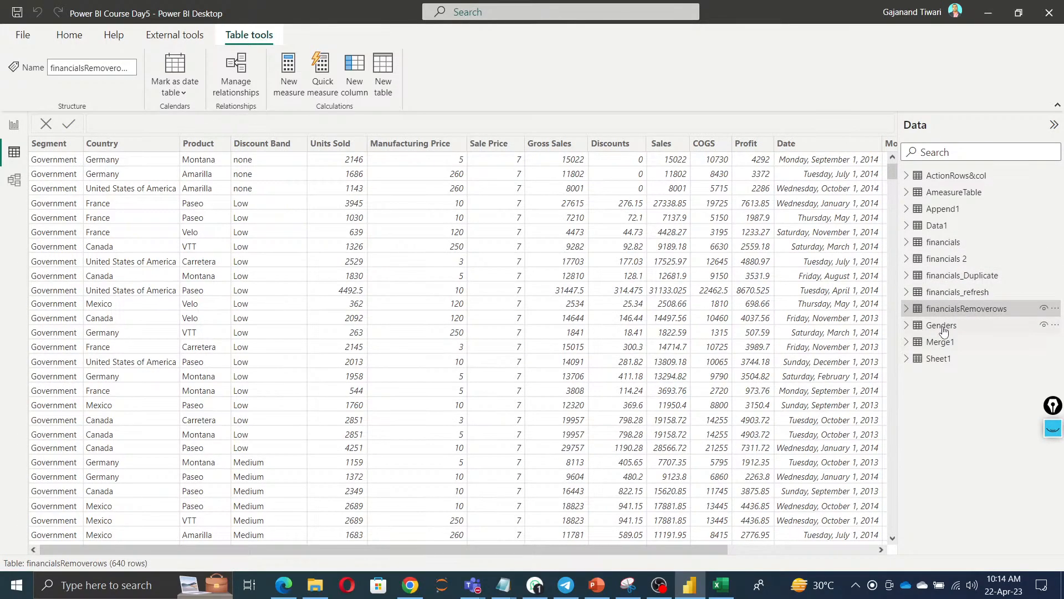
left_click(943, 327)
left_click(941, 344)
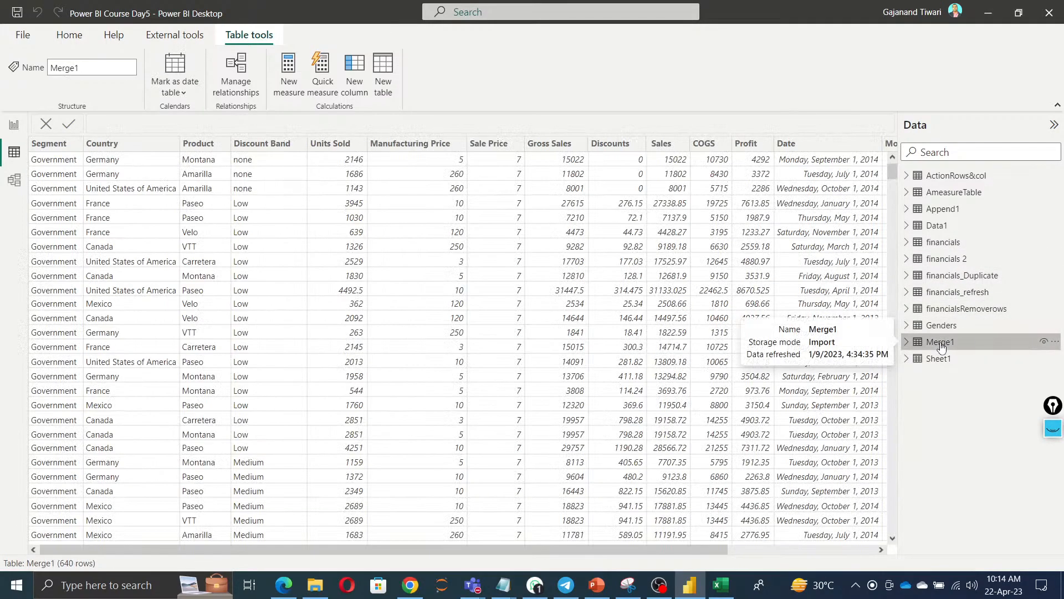
left_click(939, 360)
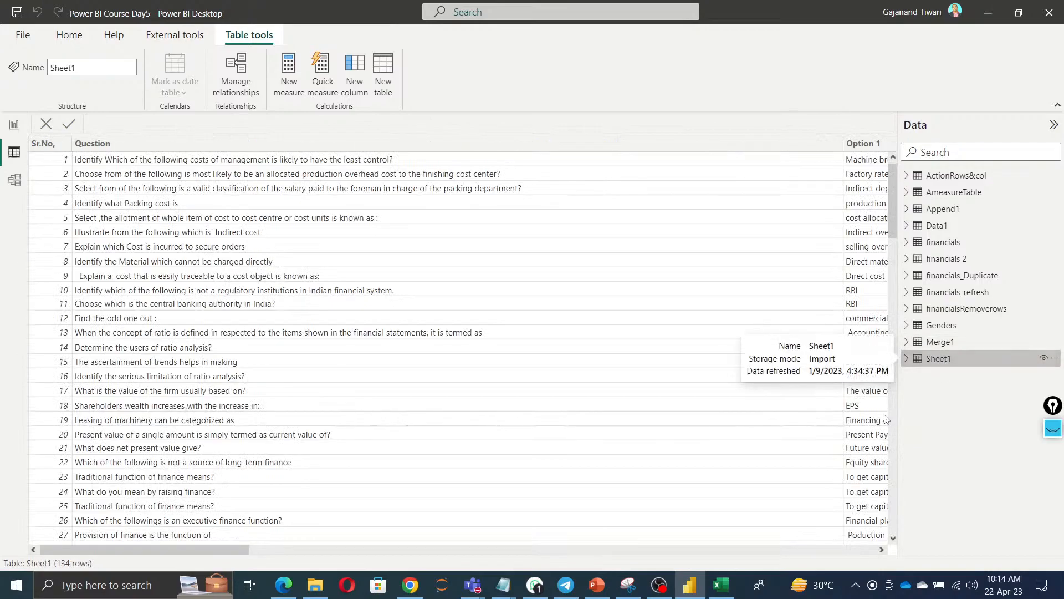
Look at the last columns of Sheet1, selecting Option 4, and dismiss the news and weather pop-up.
left_click_drag(149, 550, 834, 586)
mouse_move(835, 587)
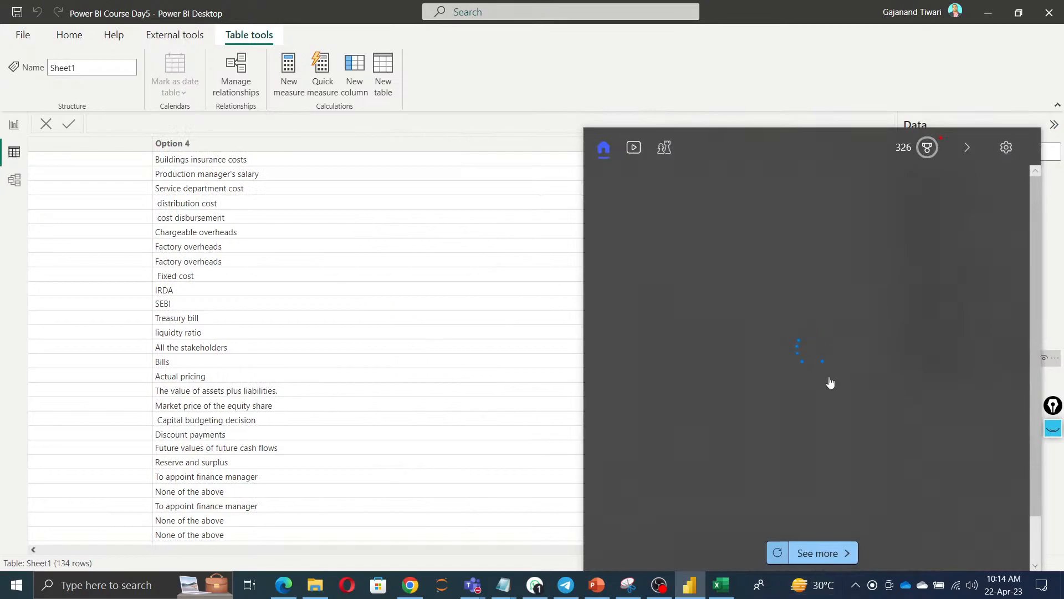
left_click(427, 251)
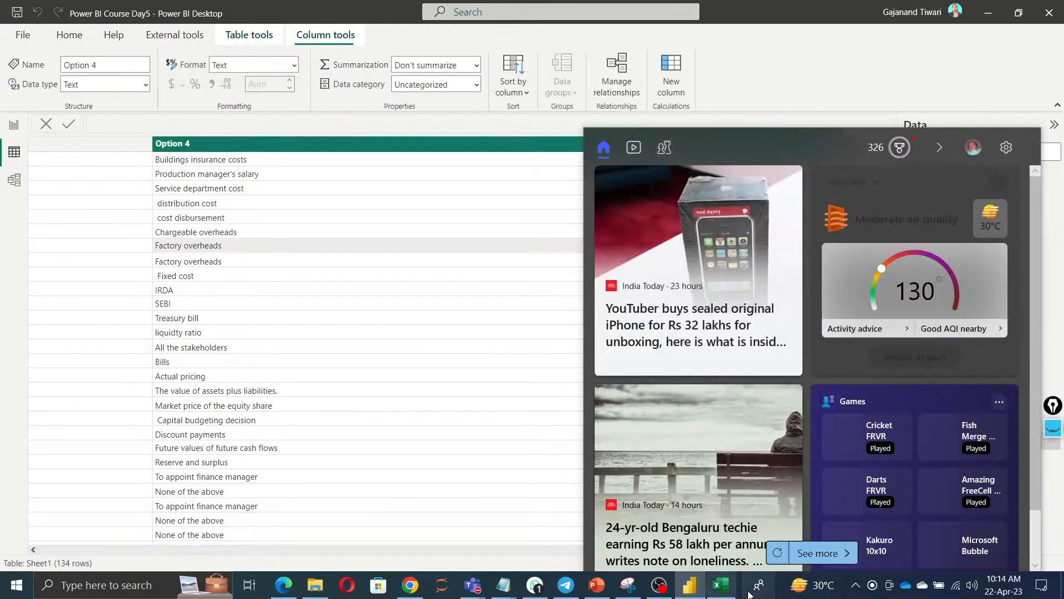
left_click(349, 322)
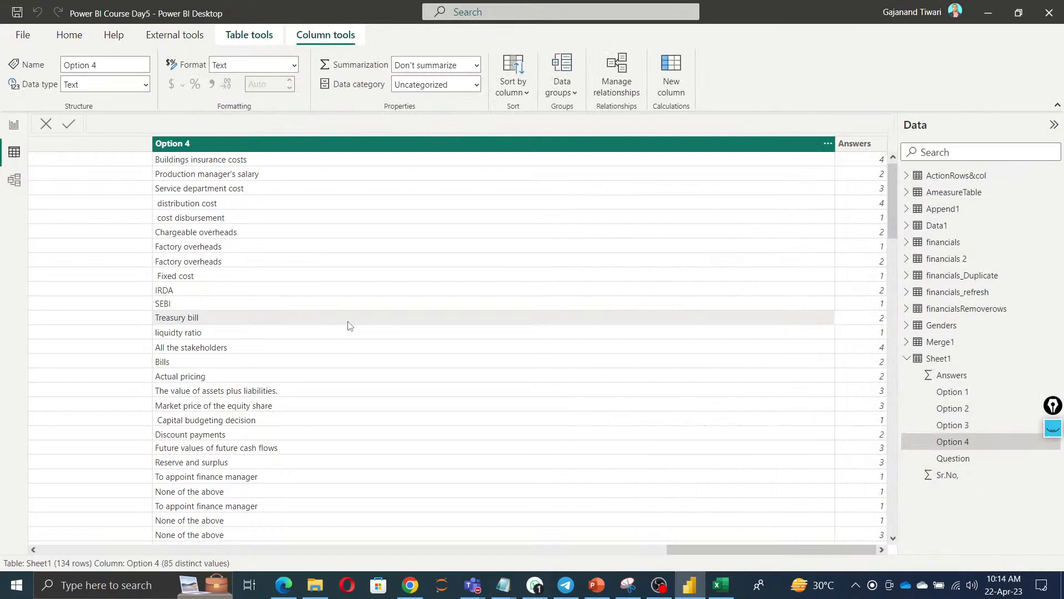
Return to the report view, open the Power Query Editor and look at the available new source types.
left_click(13, 127)
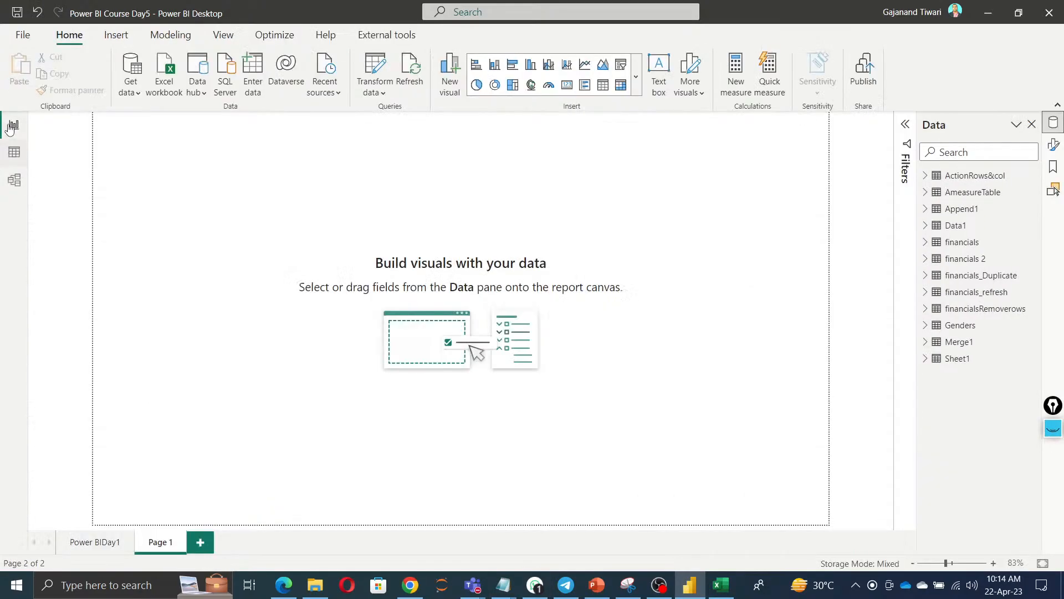
left_click(379, 73)
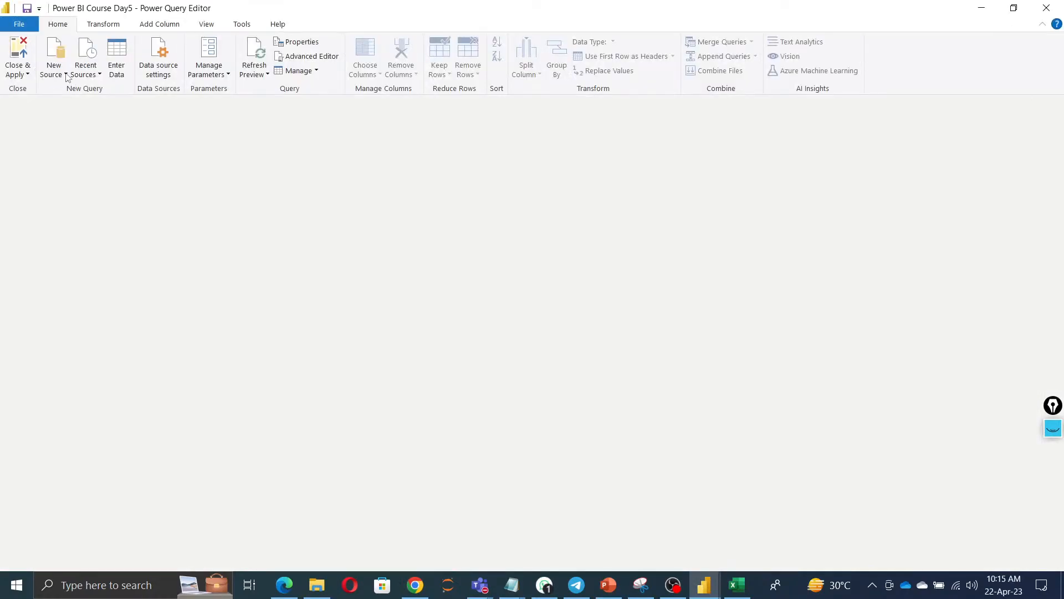
left_click(64, 75)
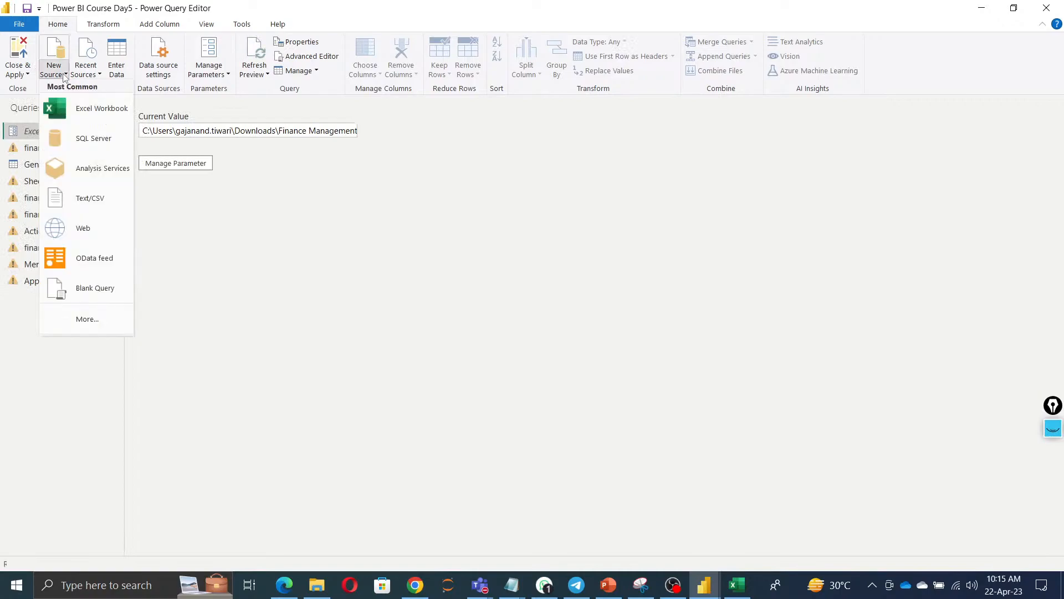
left_click(10, 414)
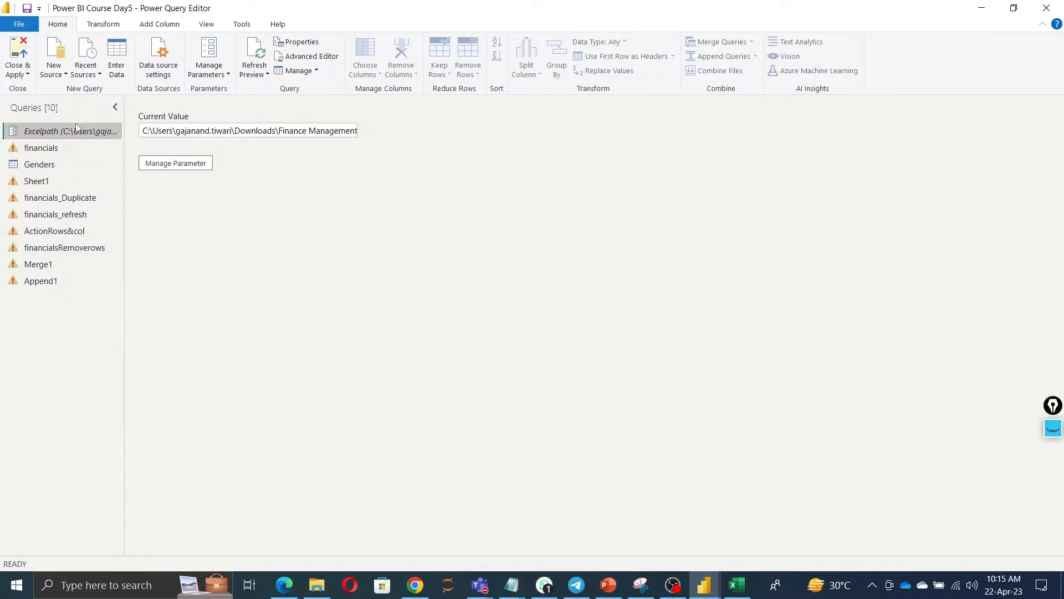
left_click(47, 150)
right_click(46, 150)
left_click(78, 193)
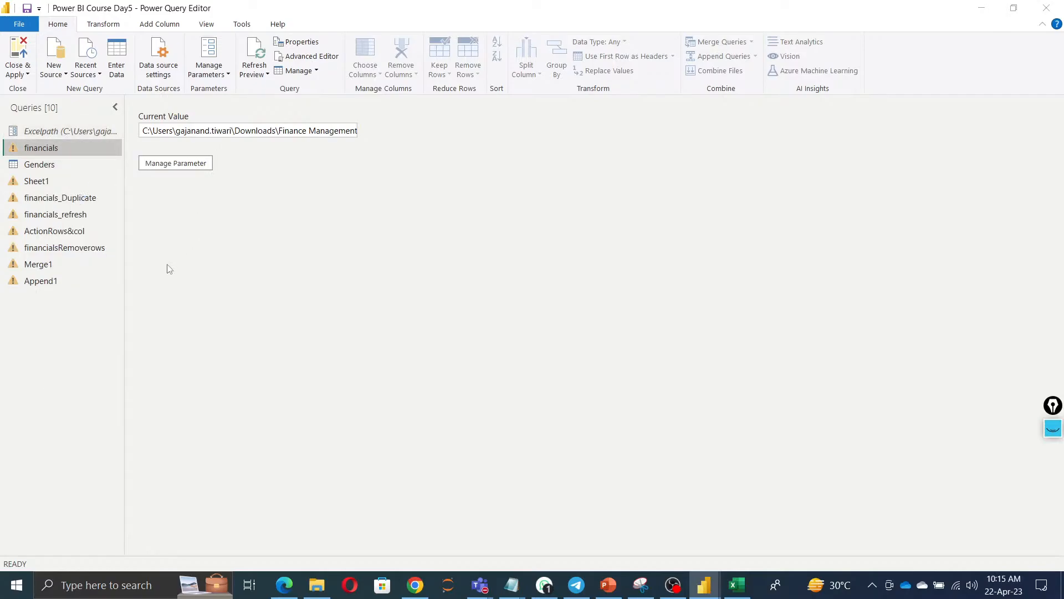
left_click(646, 322)
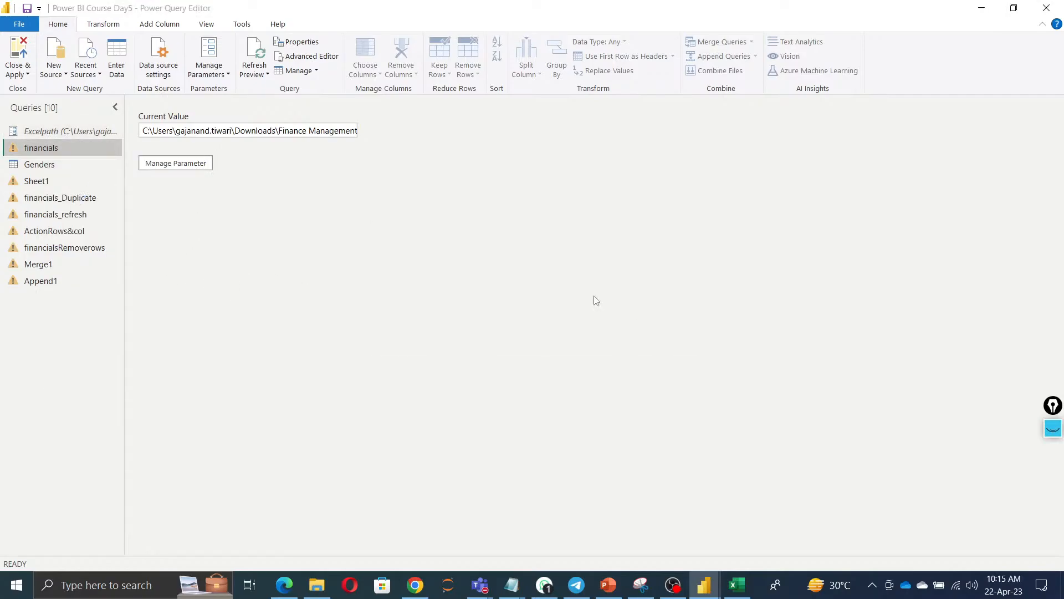
Delete the Append1 and Merge1 queries, confirming each deletion.
right_click(54, 281)
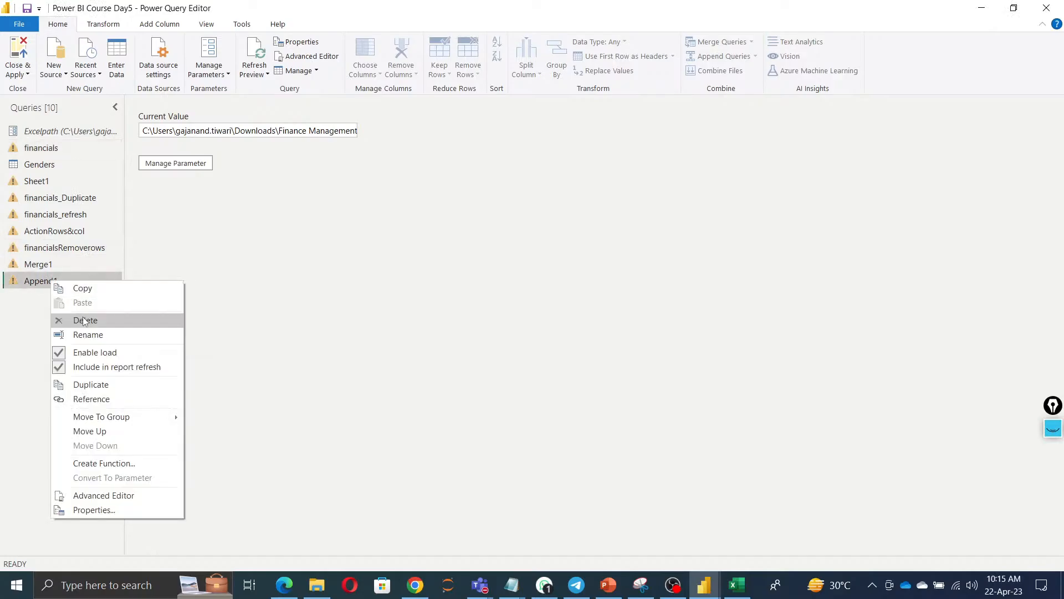
left_click(111, 320)
left_click(598, 314)
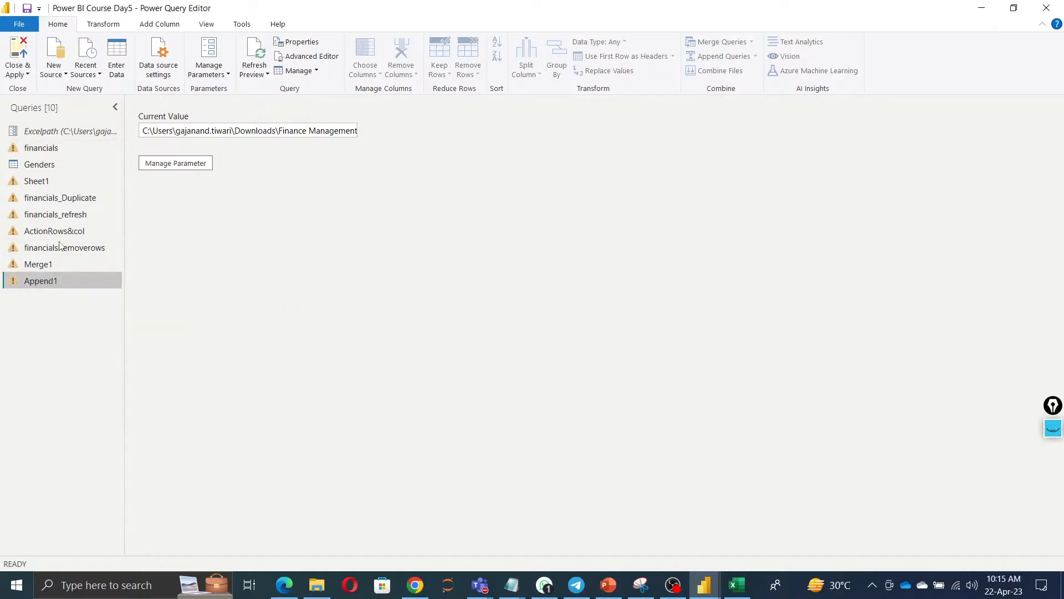
left_click(44, 266)
right_click(44, 267)
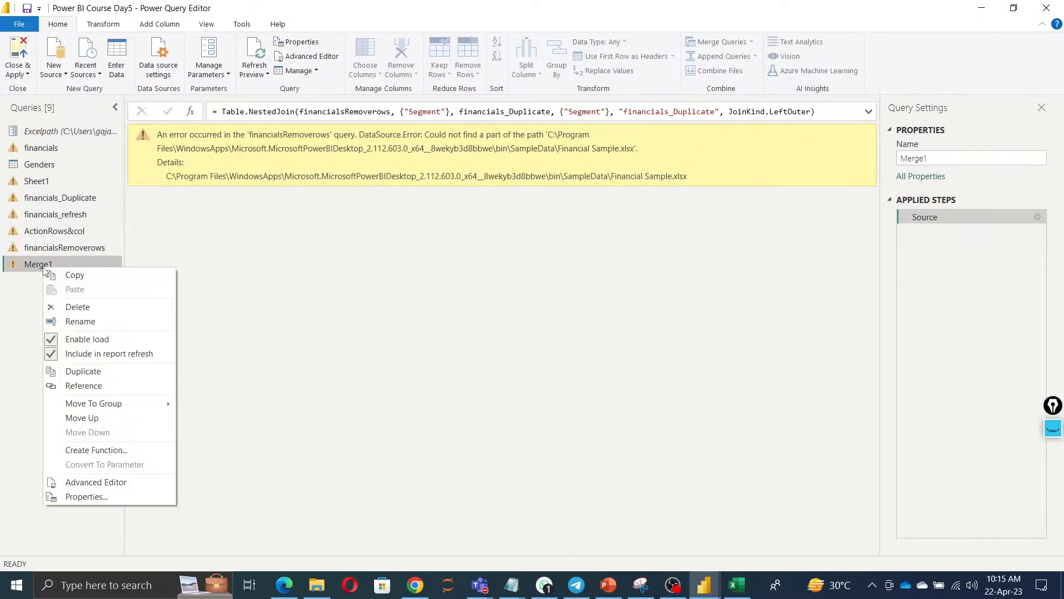
left_click(74, 305)
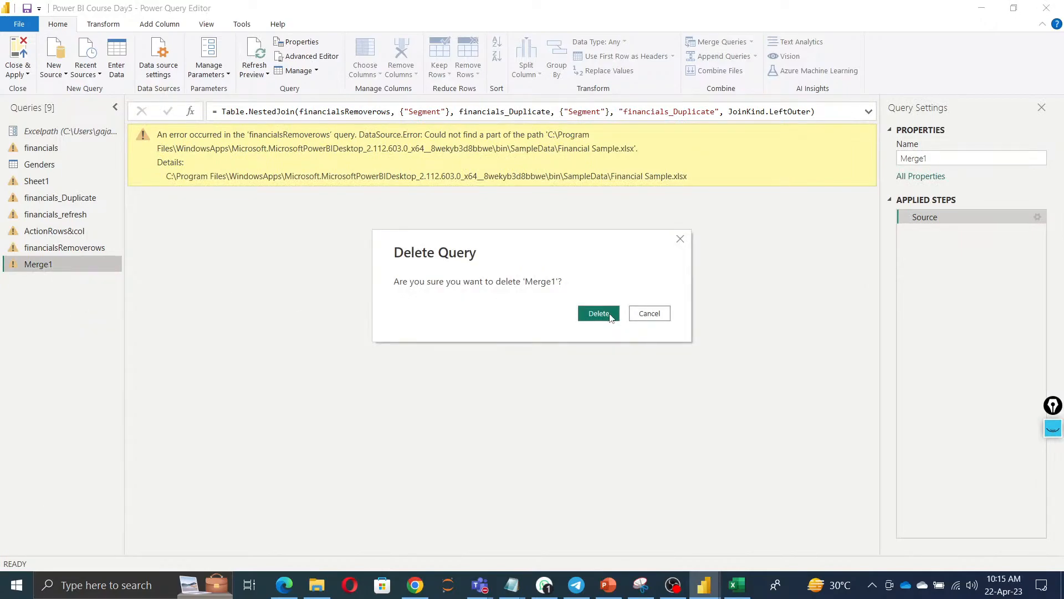
left_click(599, 313)
Delete the financialsRemoverows and ActionRows&col queries, confirming each deletion.
left_click(49, 248)
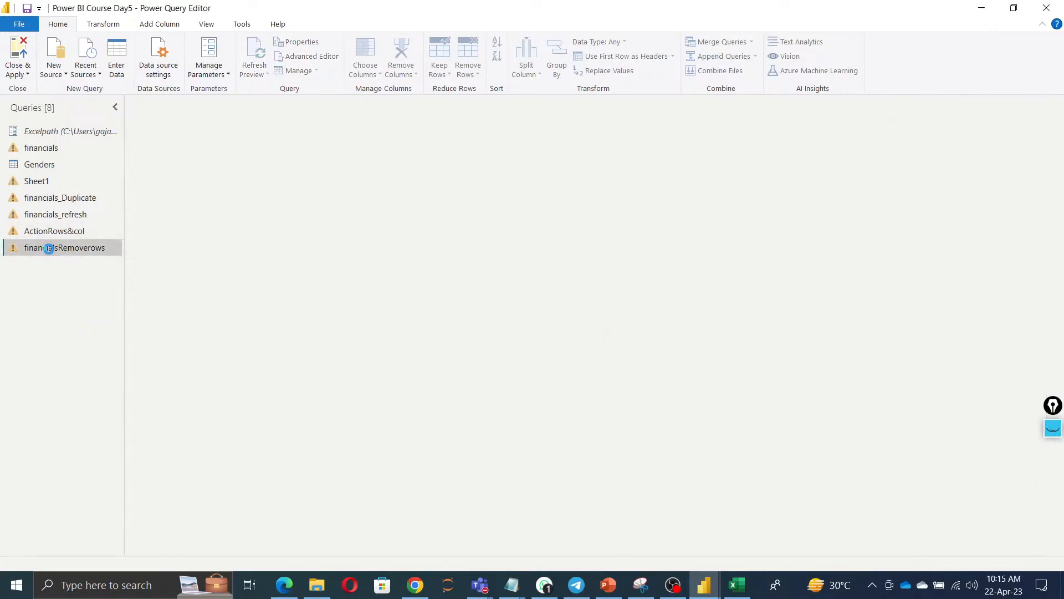
right_click(49, 248)
left_click(76, 290)
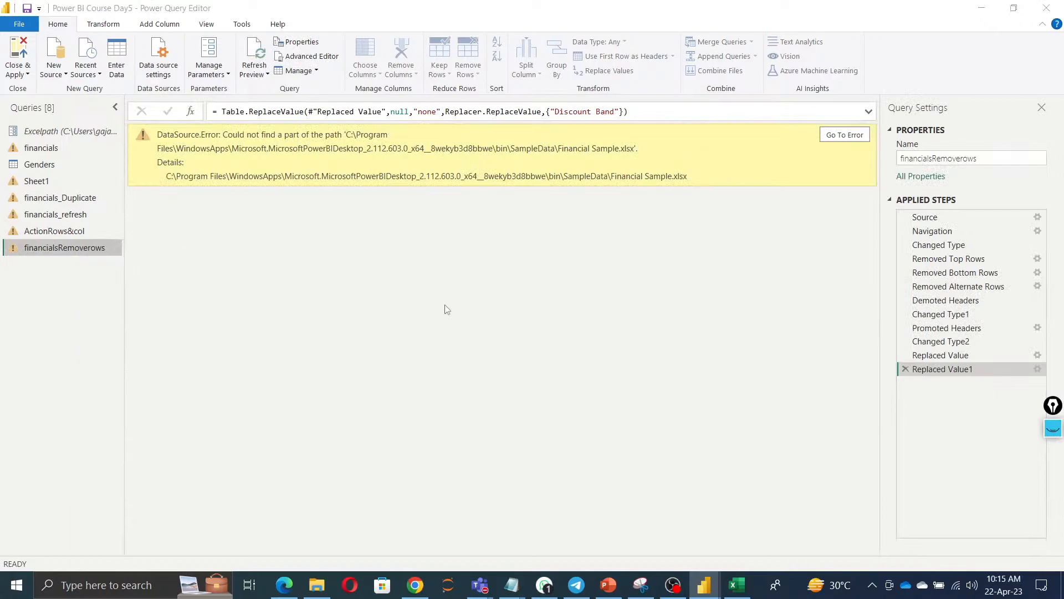
left_click(598, 313)
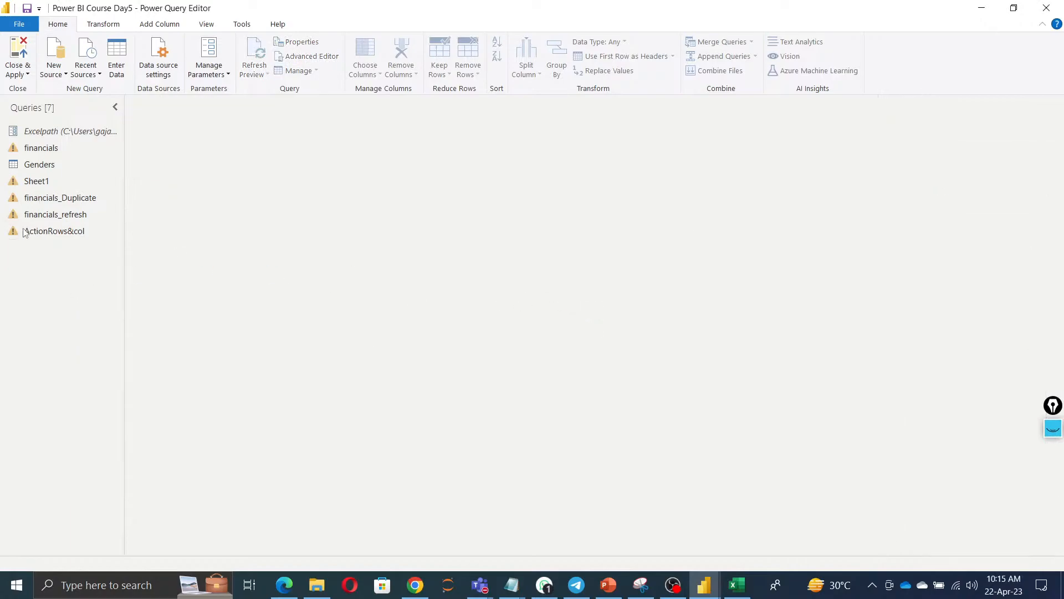
right_click(62, 233)
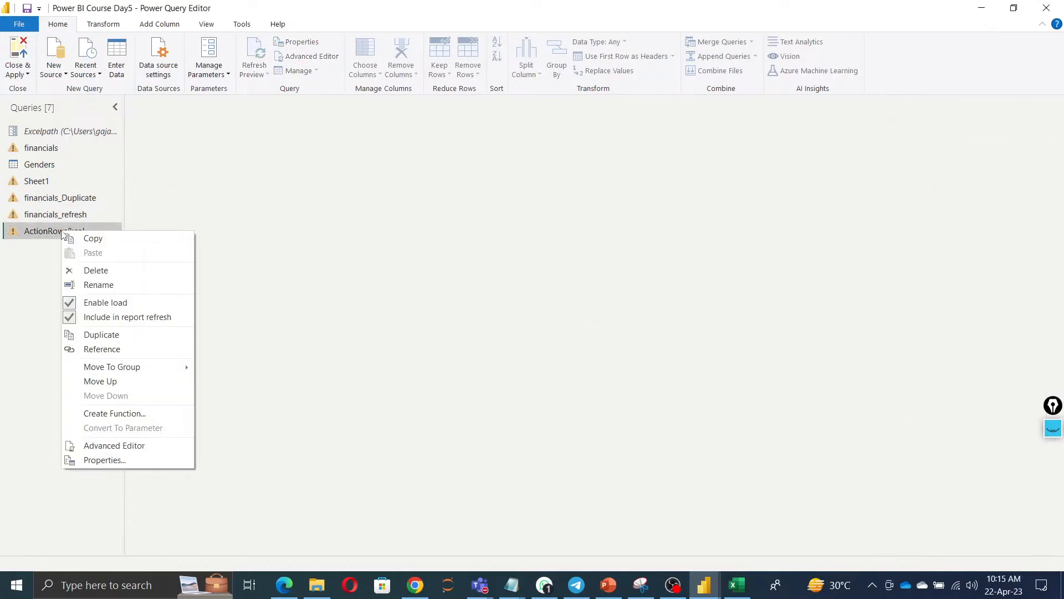
left_click(118, 268)
left_click(609, 314)
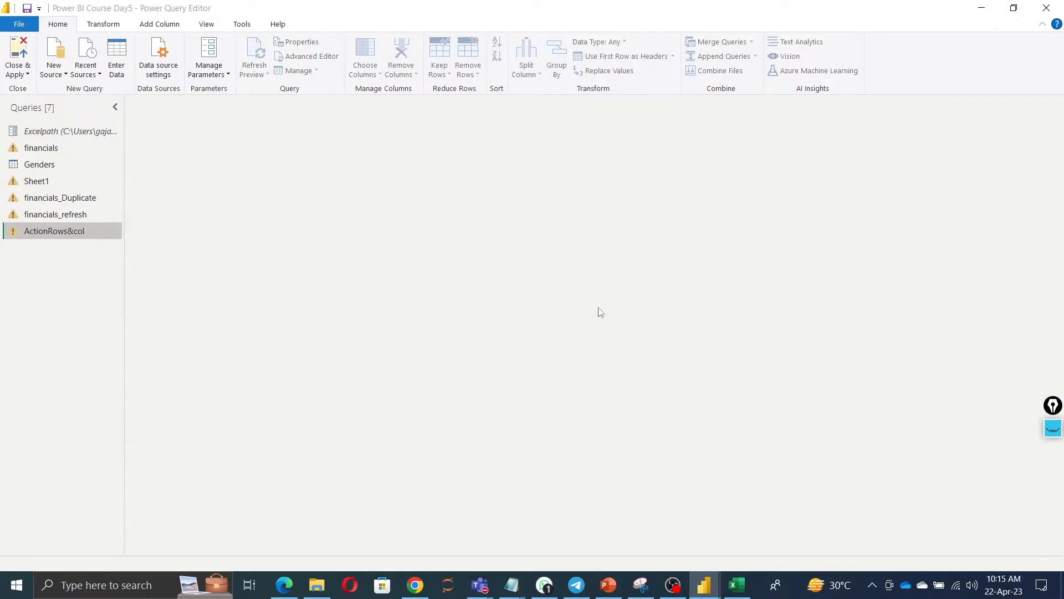
Delete the financials_refresh and financials_Duplicate queries, confirming each deletion.
right_click(72, 214)
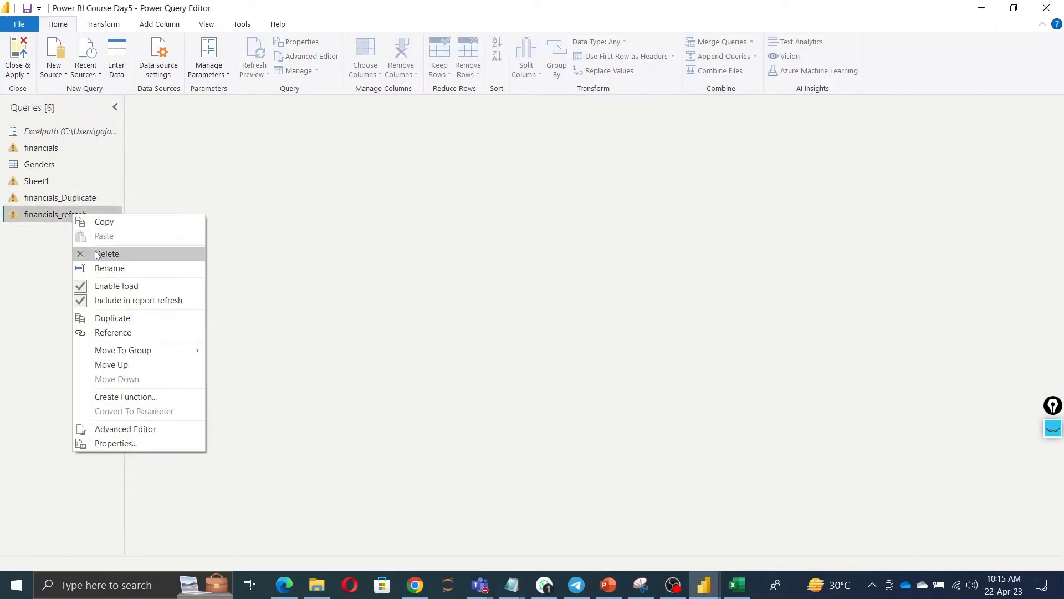
left_click(97, 254)
left_click(599, 314)
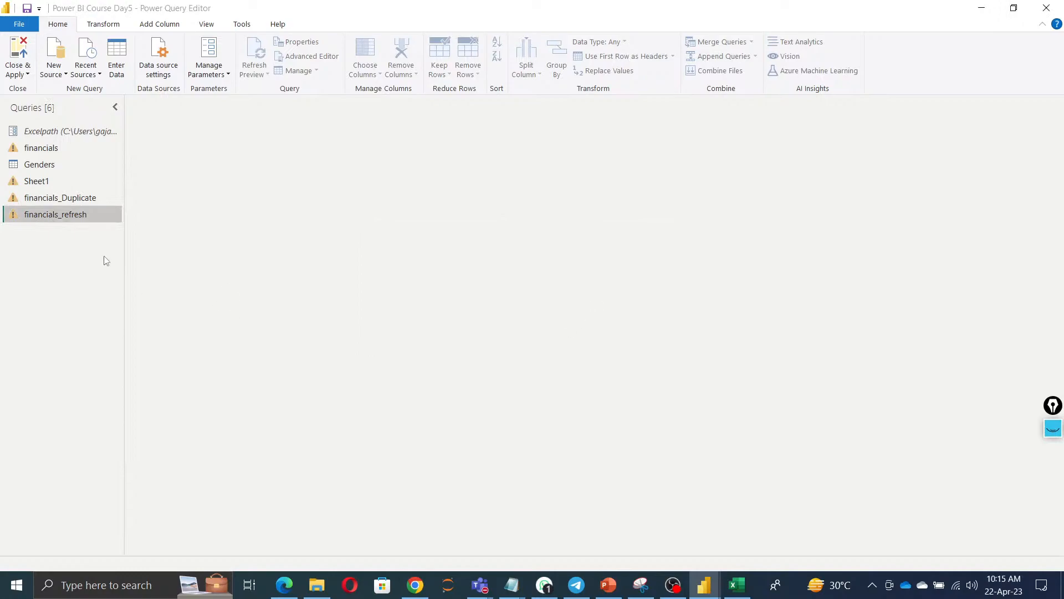
right_click(67, 199)
left_click(102, 239)
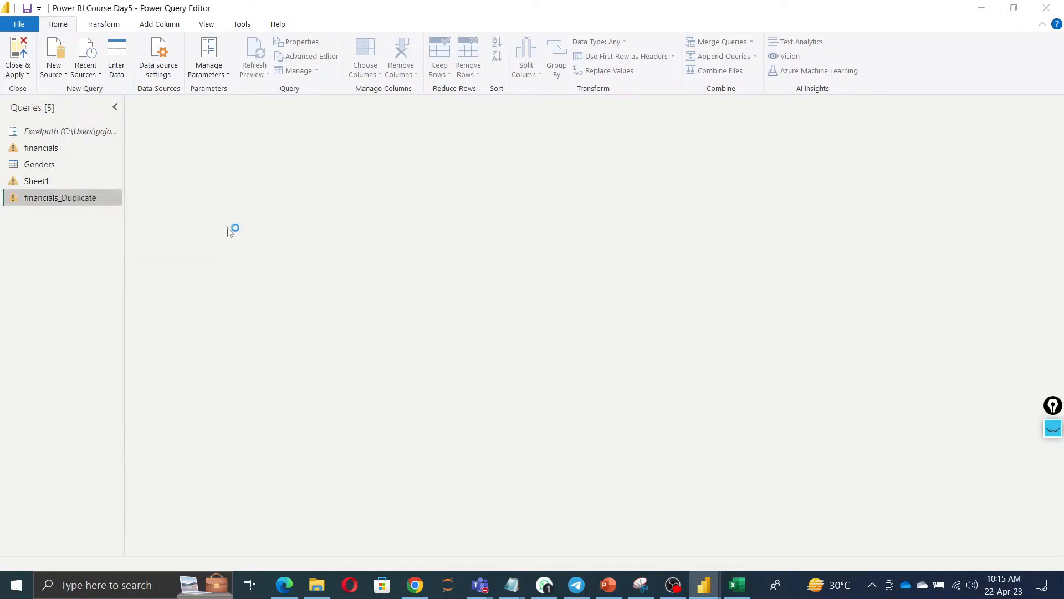
left_click(598, 314)
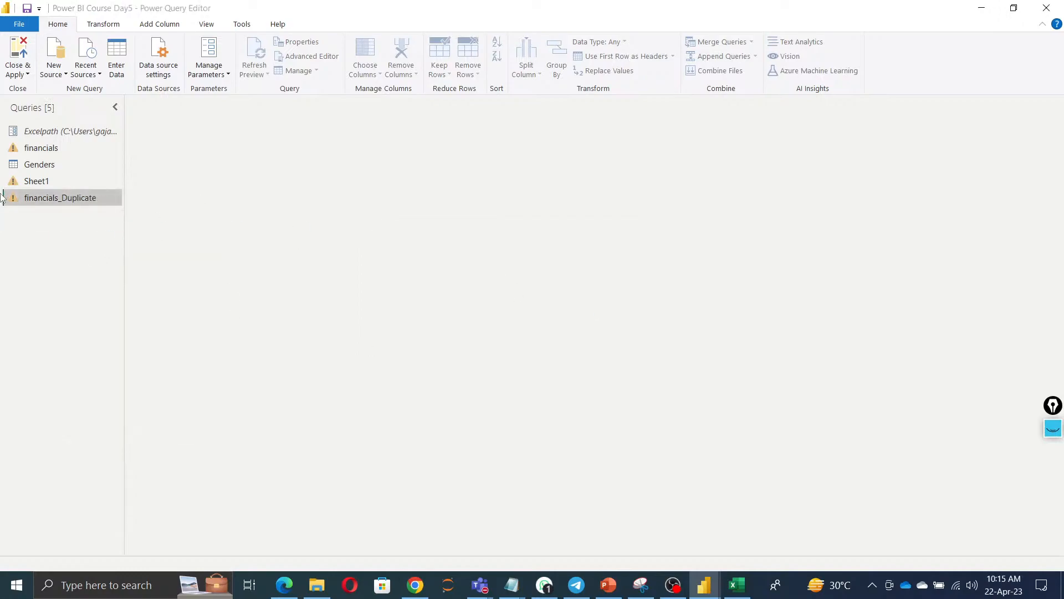
Delete the Sheet1 query and confirm its deletion.
left_click(35, 182)
right_click(35, 182)
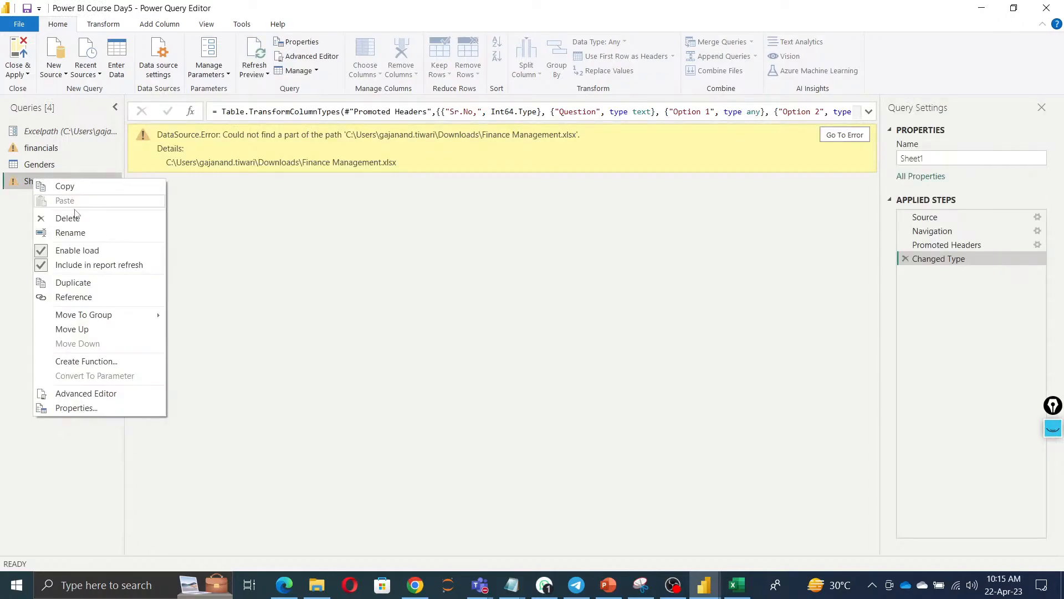
left_click(114, 218)
left_click(598, 314)
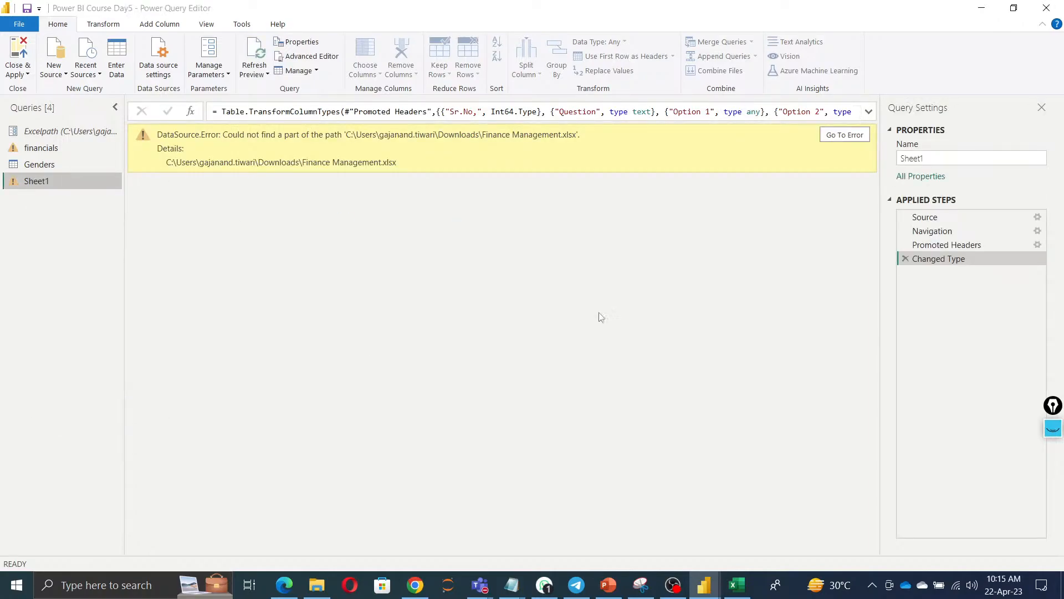
left_click(34, 162)
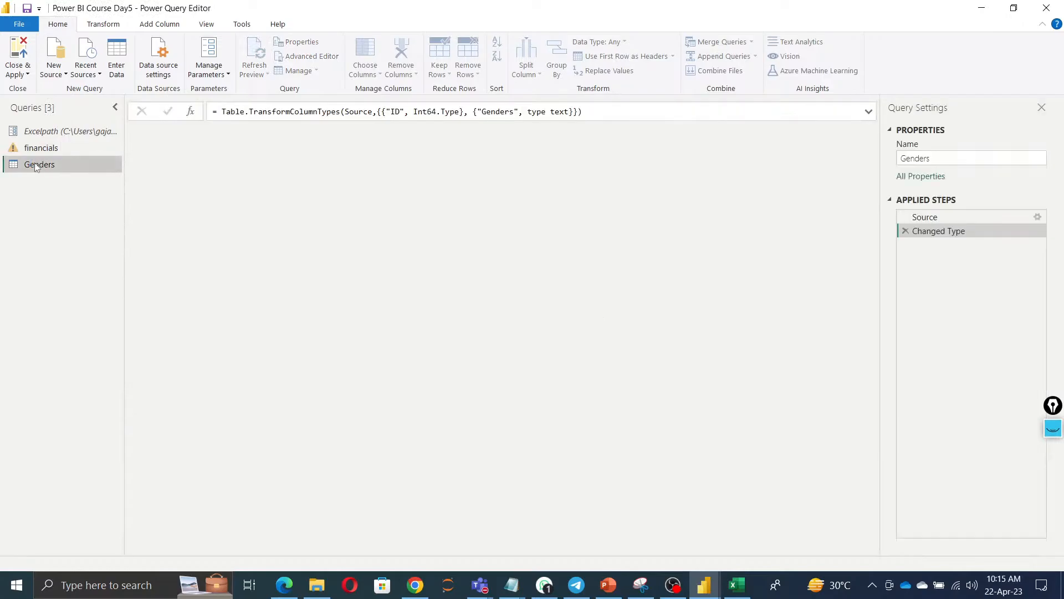
right_click(34, 162)
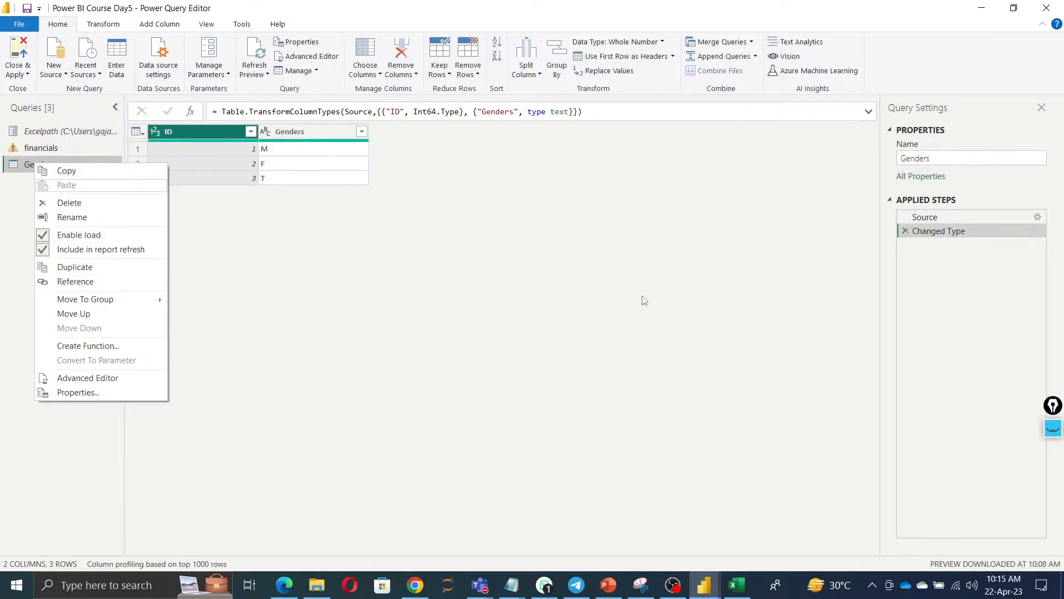
left_click(643, 296)
Delete the financials query and confirm its deletion.
left_click(40, 150)
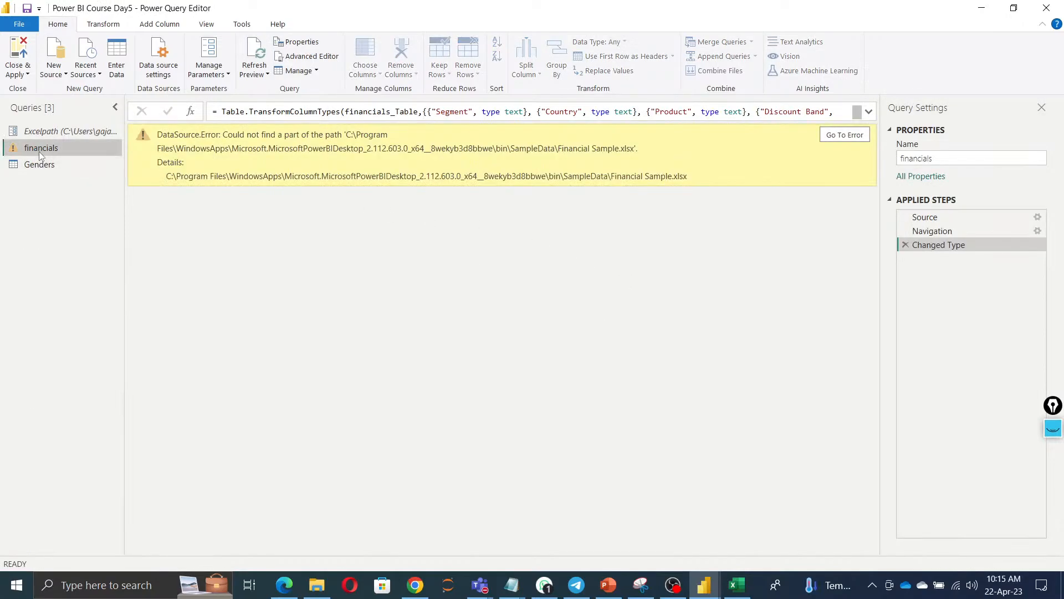
right_click(40, 152)
left_click(66, 192)
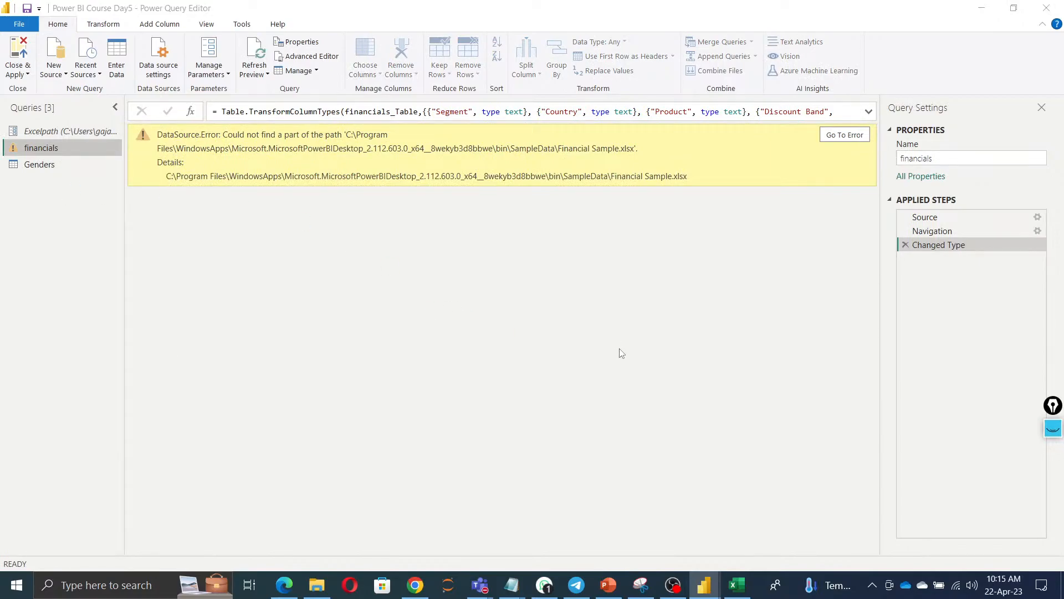
left_click(607, 312)
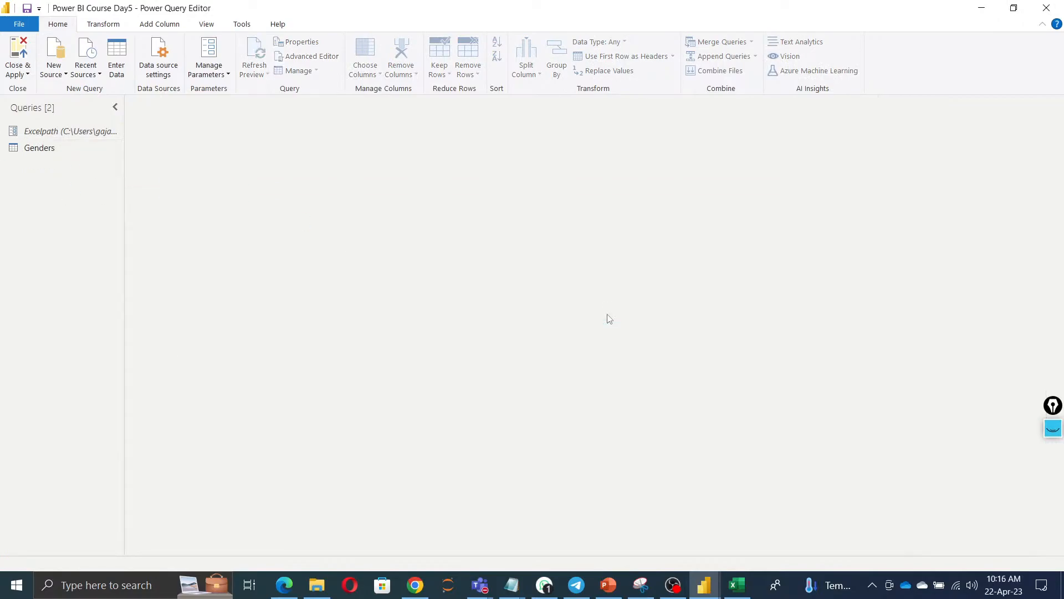
Open the full list of data sources for a new query and search it for "dataflow".
left_click(53, 71)
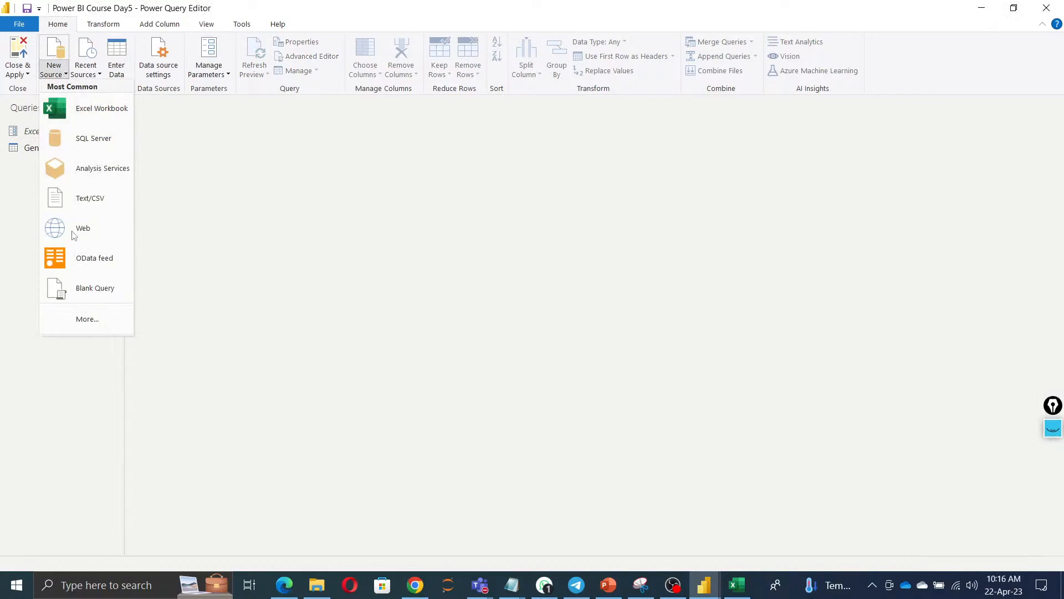
left_click(83, 322)
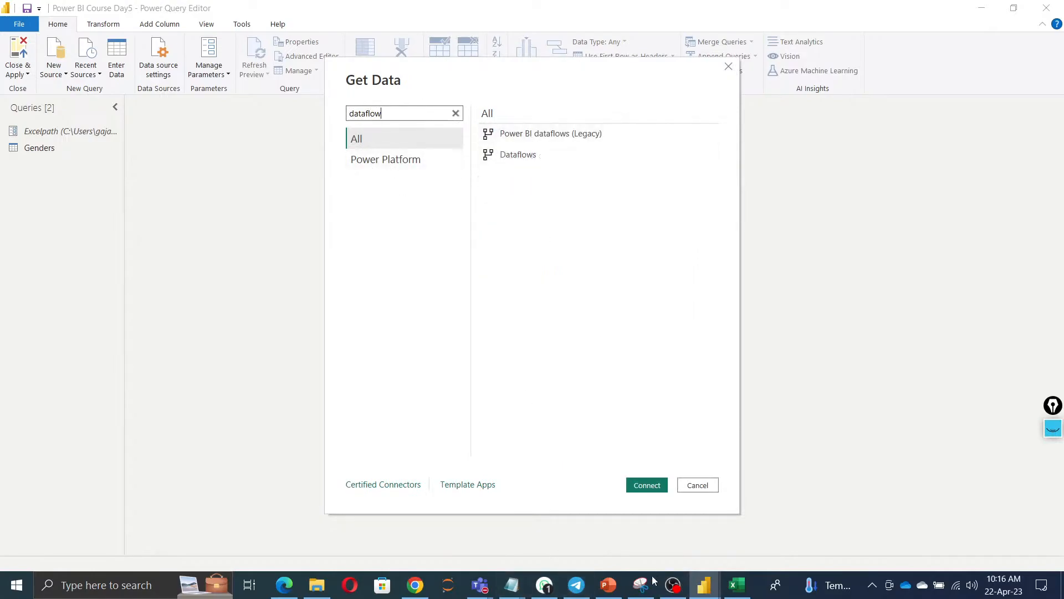
Switch to the Microsoft Teams meeting, admit the guest waiting in the lobby and return to the data source list.
mouse_move(480, 585)
left_click(479, 547)
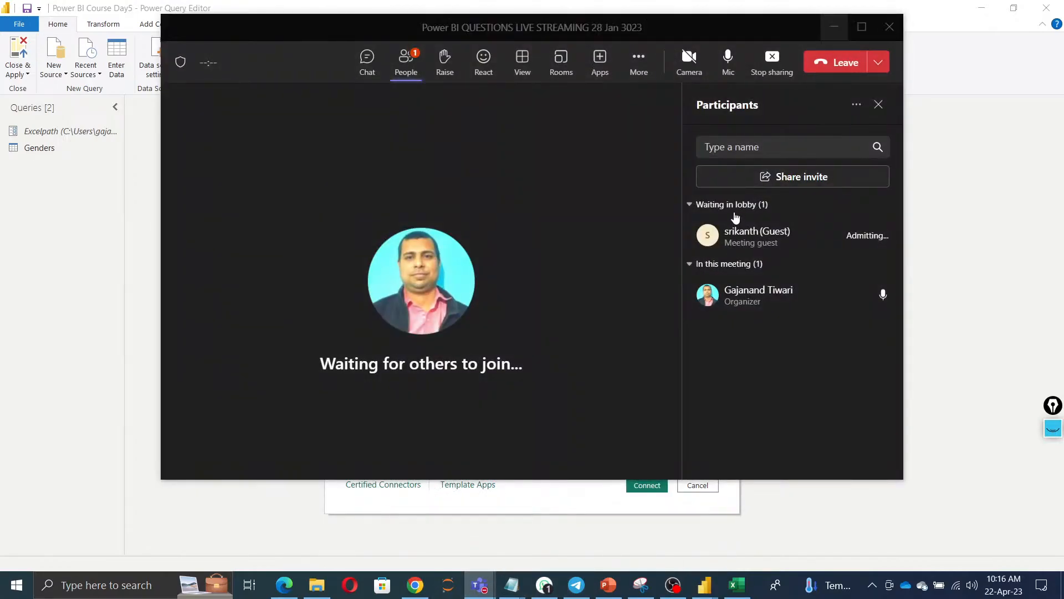
left_click(857, 235)
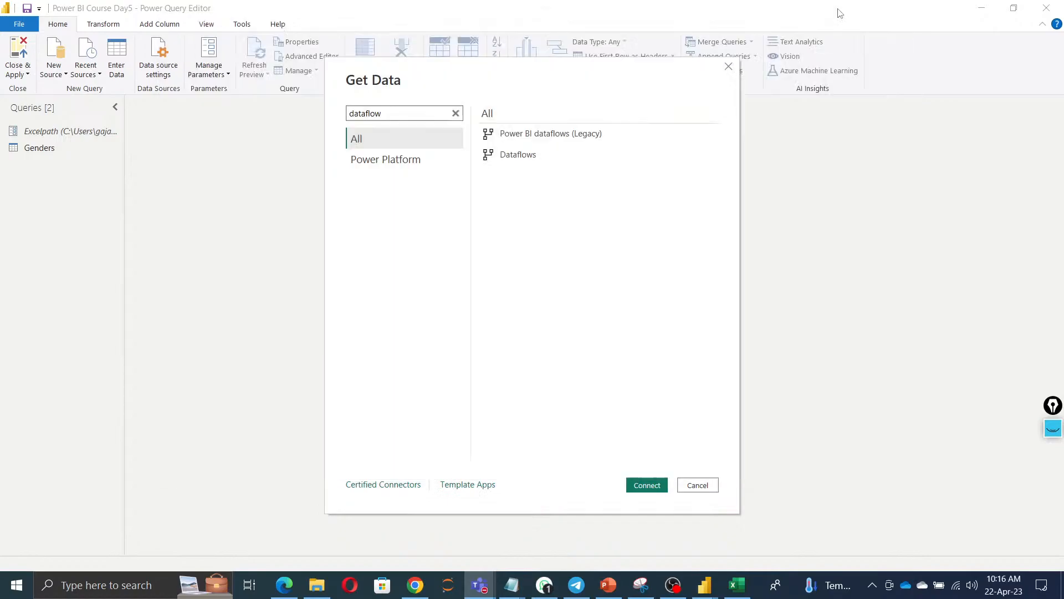
left_click(837, 12)
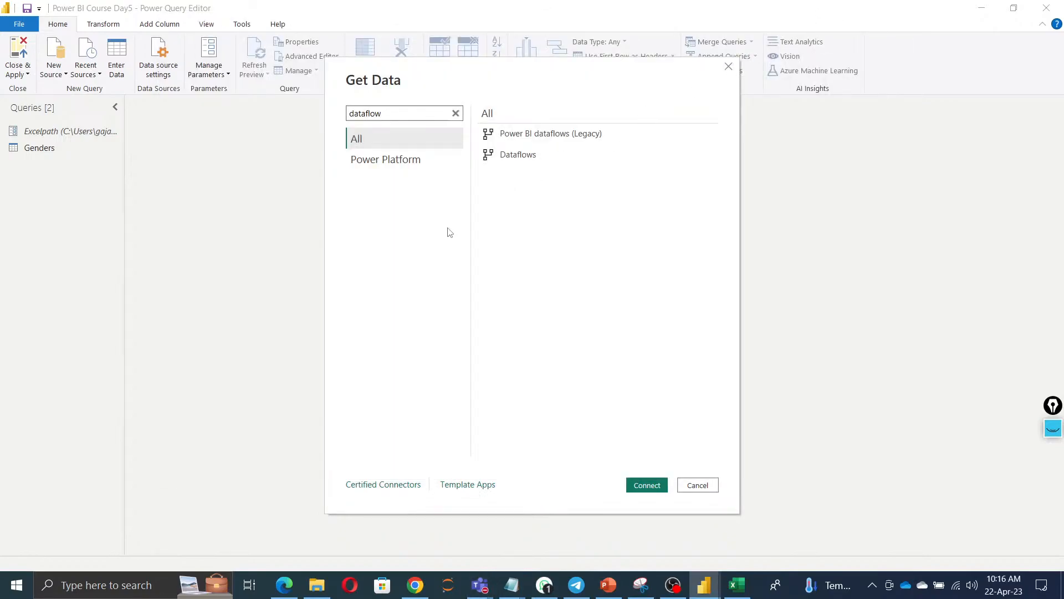
Choose the Dataflows connector as the new source and start connecting to it.
left_click(527, 157)
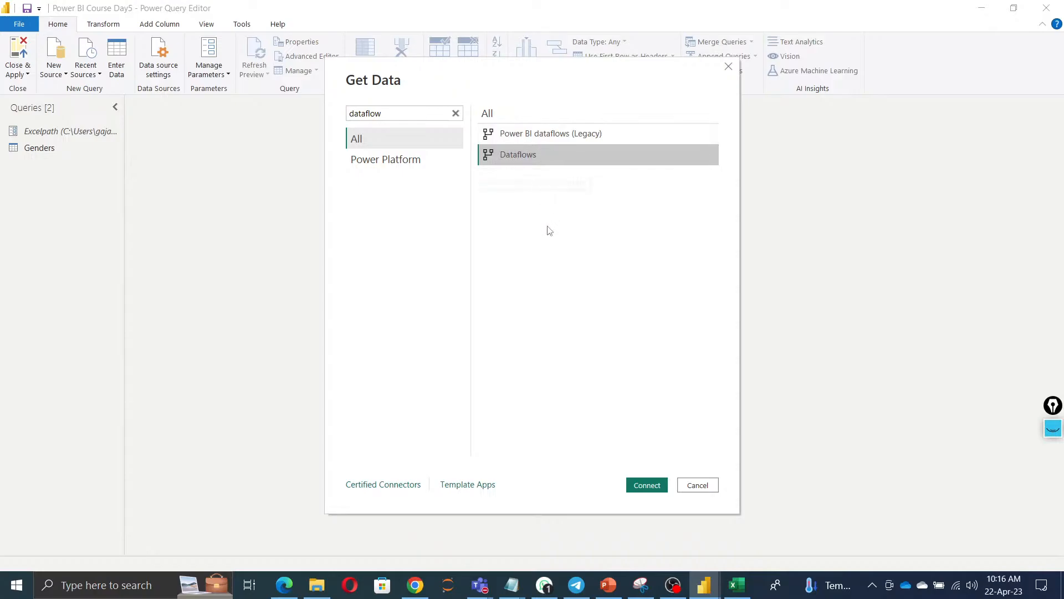
left_click(659, 486)
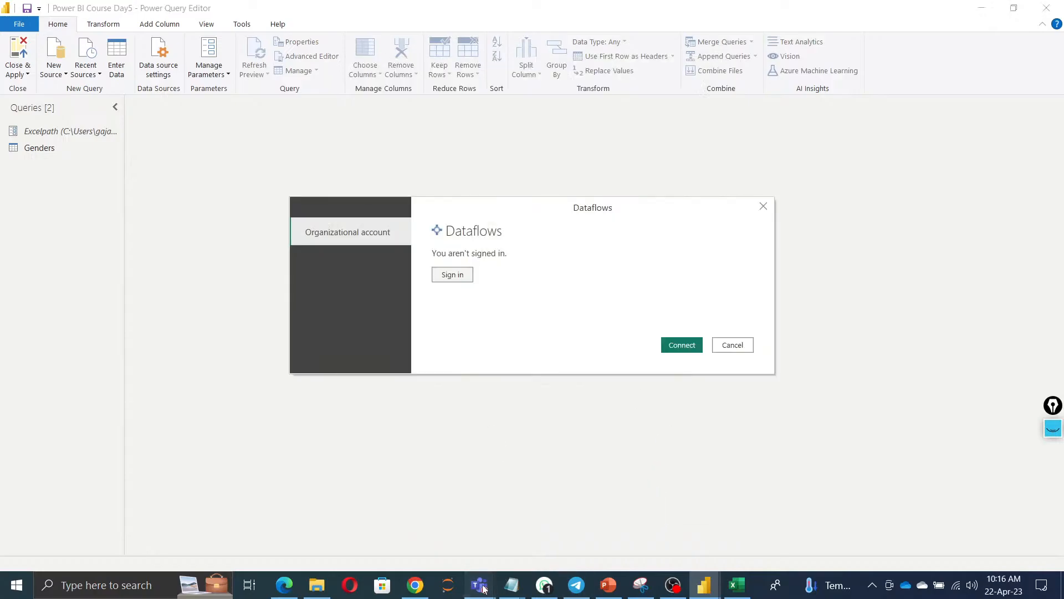
Admit the next guest from the Teams meeting lobby and go back to the Dataflows sign-in dialog.
mouse_move(479, 584)
left_click(511, 516)
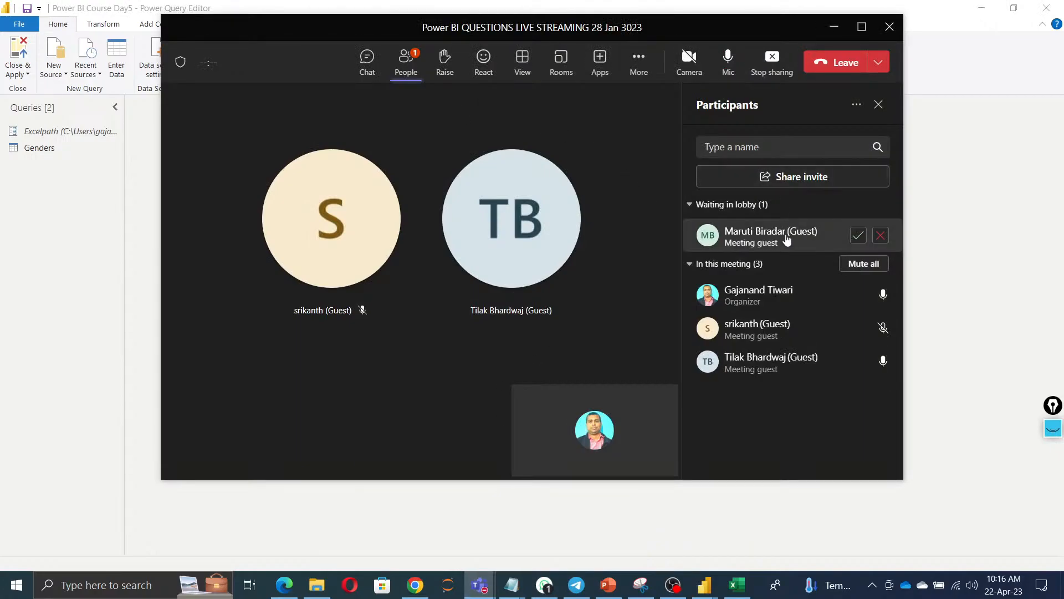
left_click(858, 235)
left_click(996, 265)
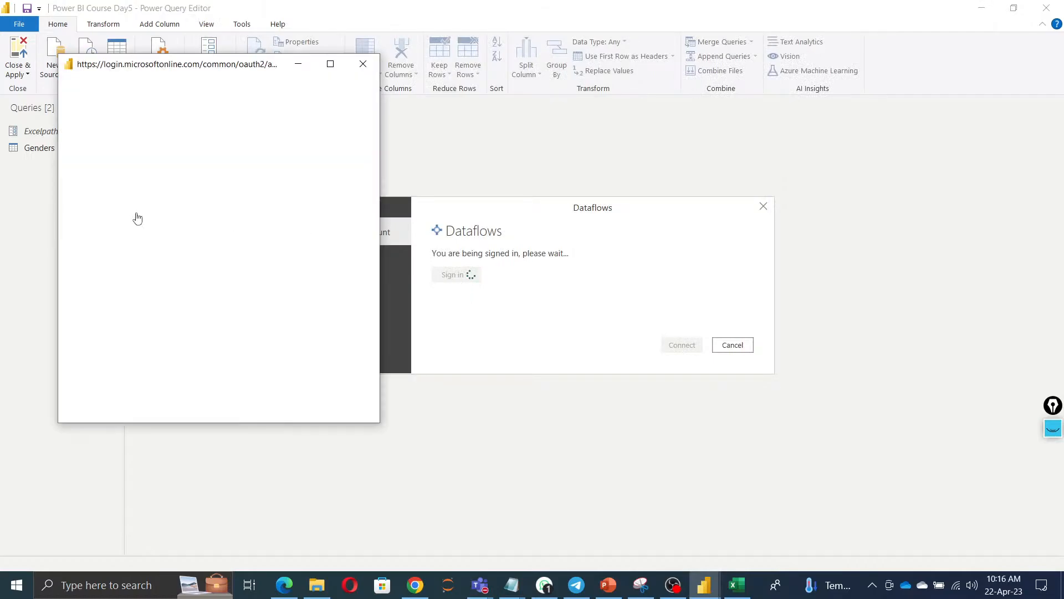
Sign in to Dataflows with the organizational account and connect to the source.
left_click(186, 231)
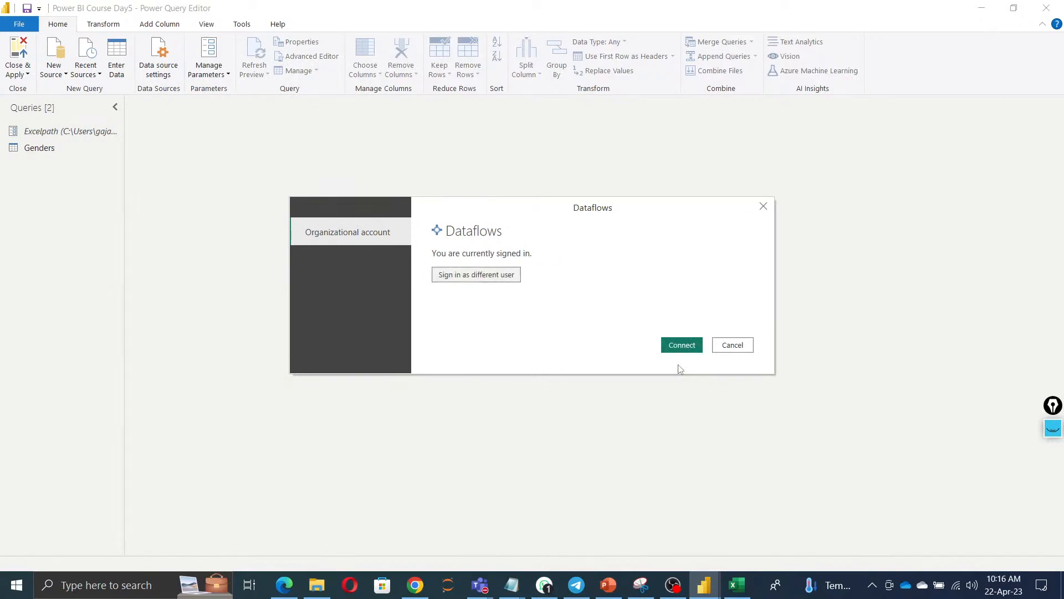
left_click(689, 347)
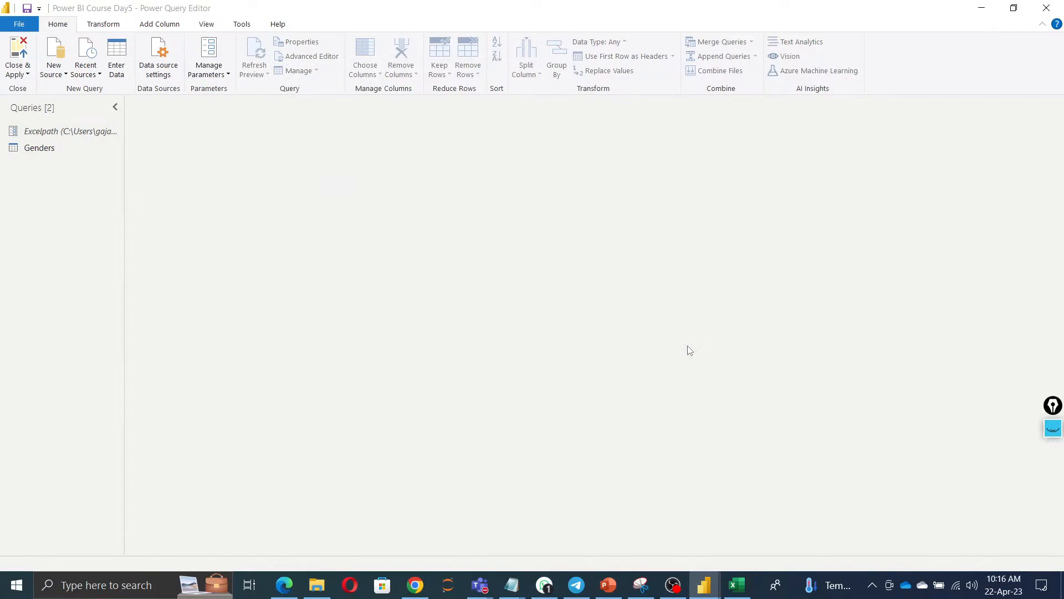
Switch to the Microsoft Teams meeting, mute all participants and return to Power Query Editor.
mouse_move(490, 586)
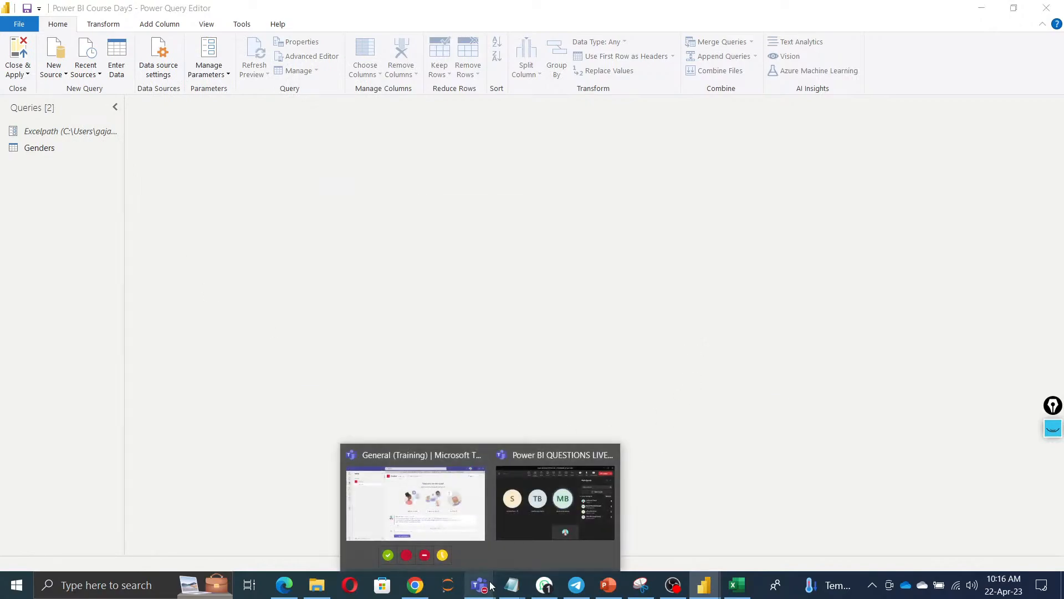
left_click(554, 507)
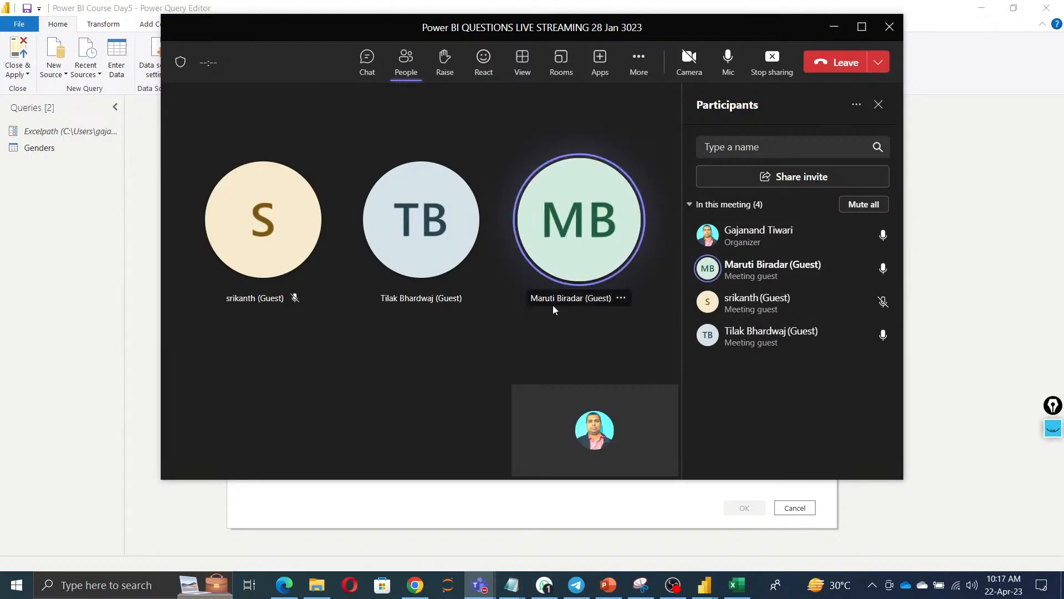
left_click(871, 206)
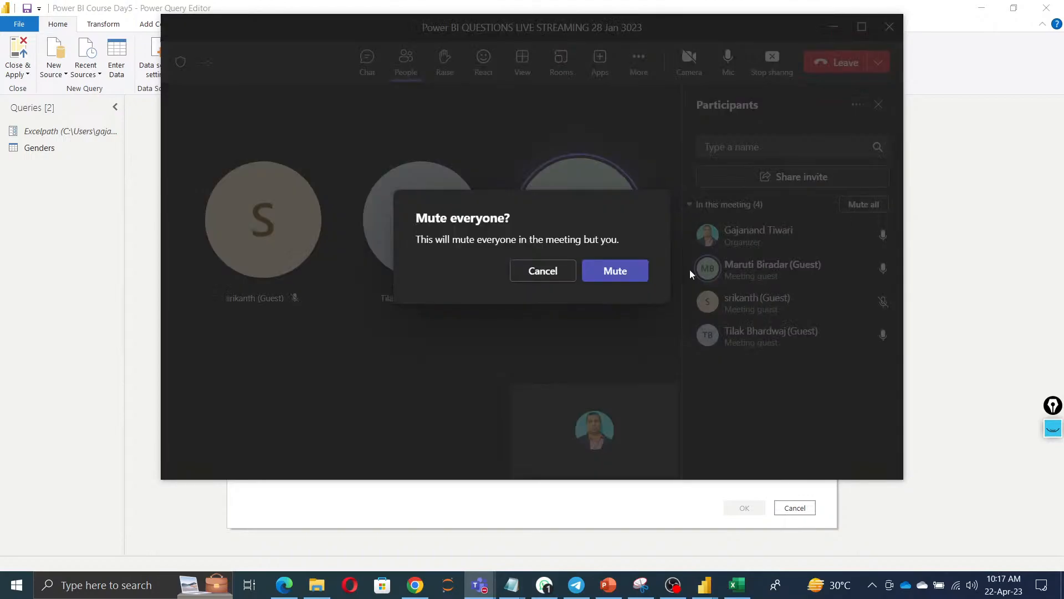
left_click(629, 270)
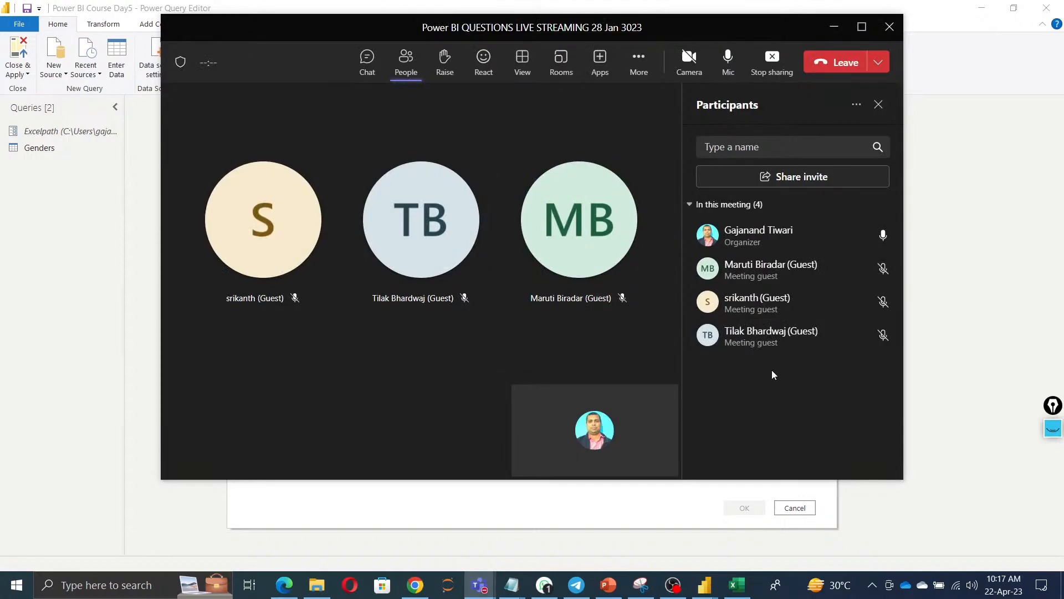
left_click(834, 27)
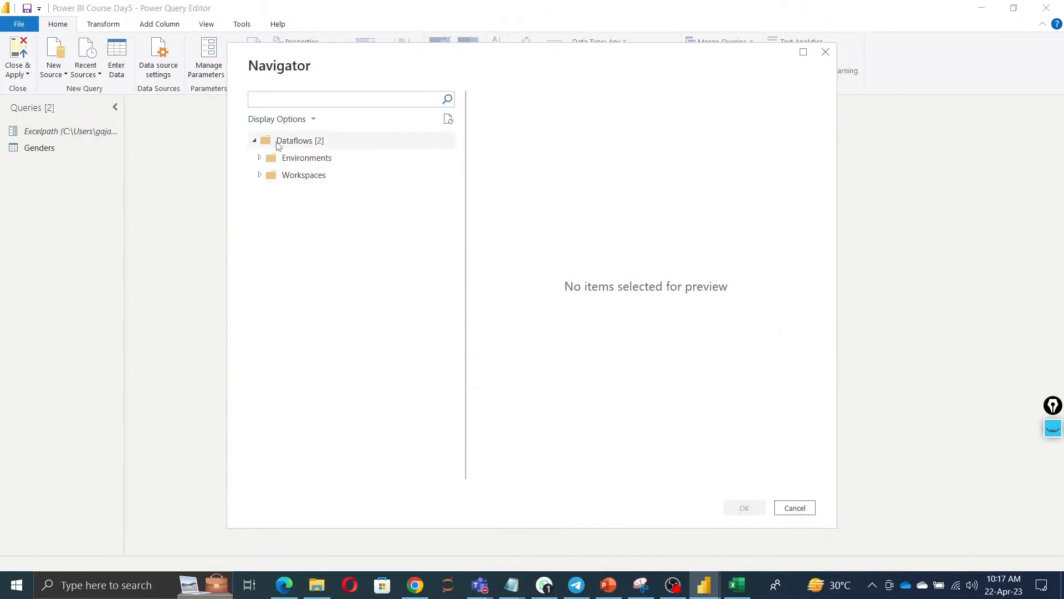
Expand Data_Workspace under Workspaces and select the Customers table in the Customer dataflow.
left_click(259, 179)
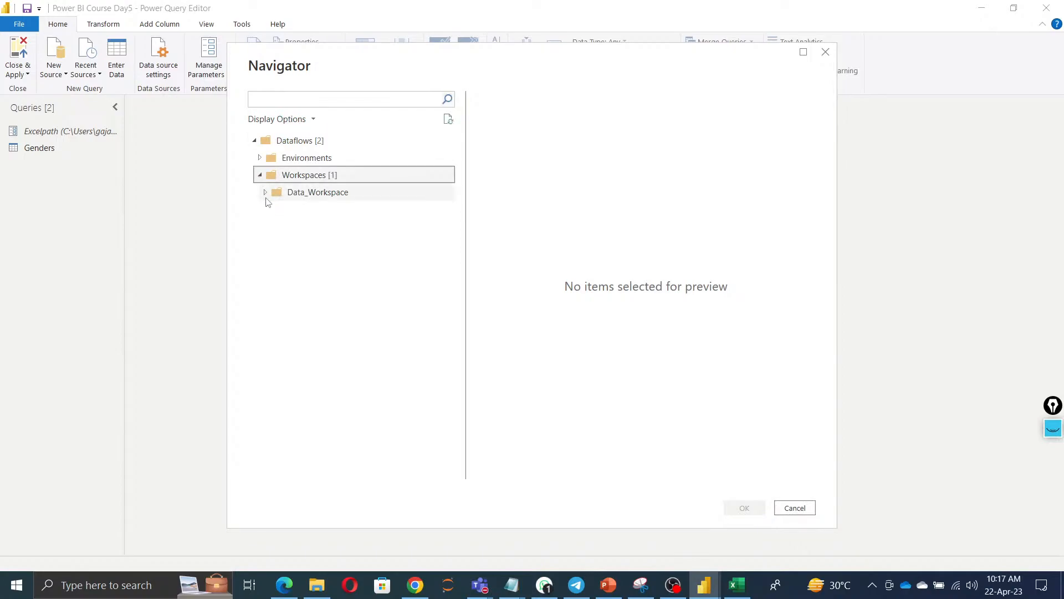
left_click(266, 193)
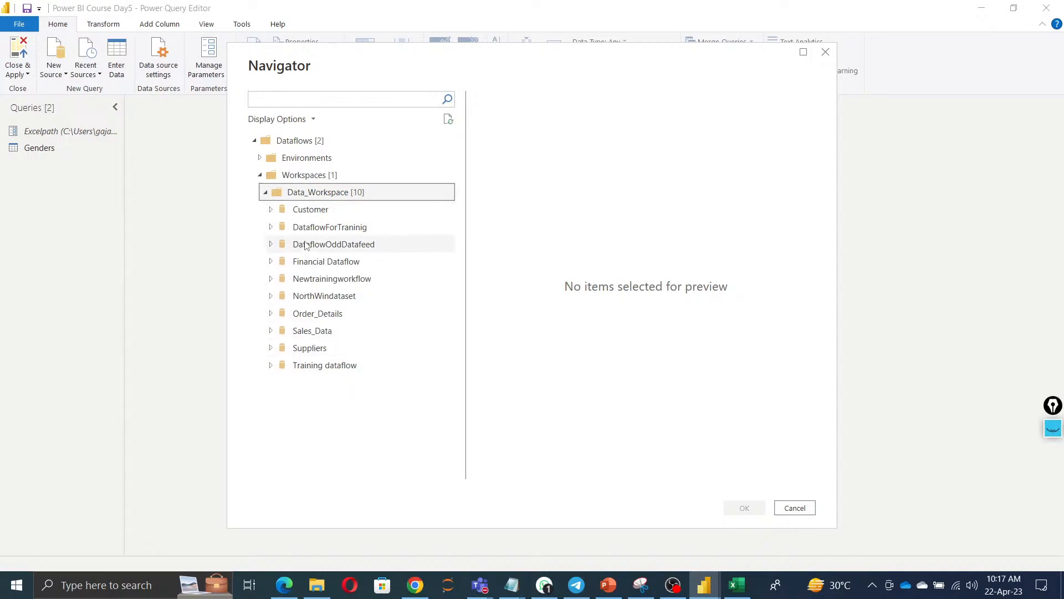
left_click(272, 212)
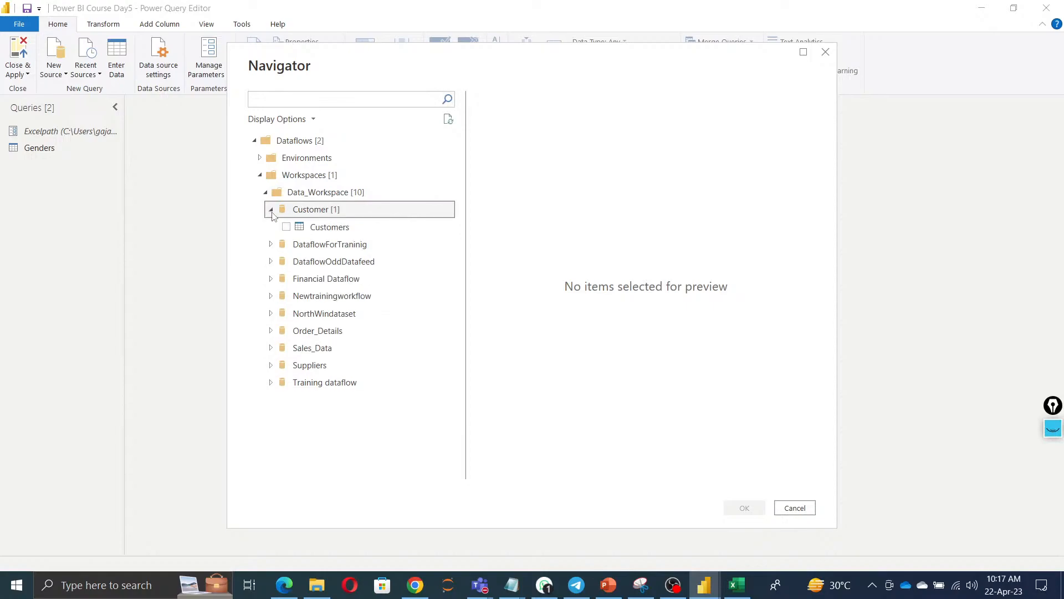
left_click(286, 227)
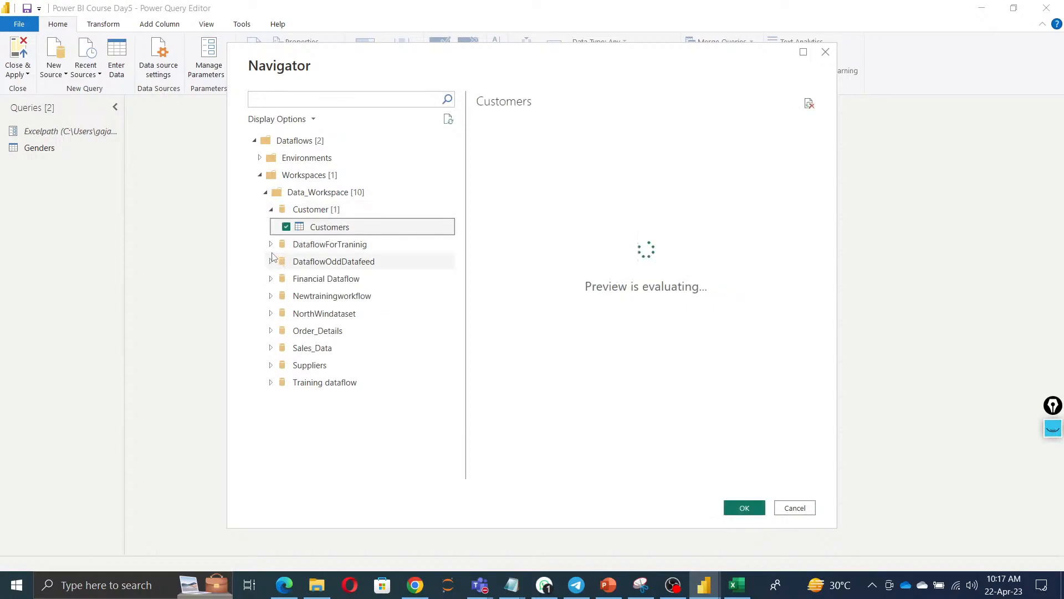
Expand the DataflowForTraninig and DataflowOddDatafeed dataflows and deselect the Customers table.
left_click(271, 246)
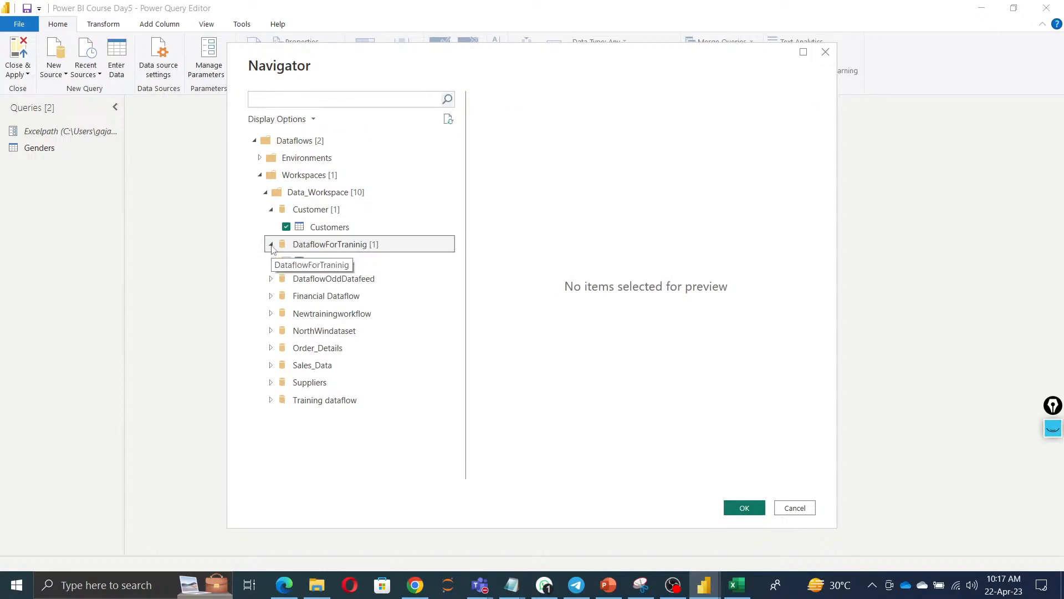
left_click(271, 244)
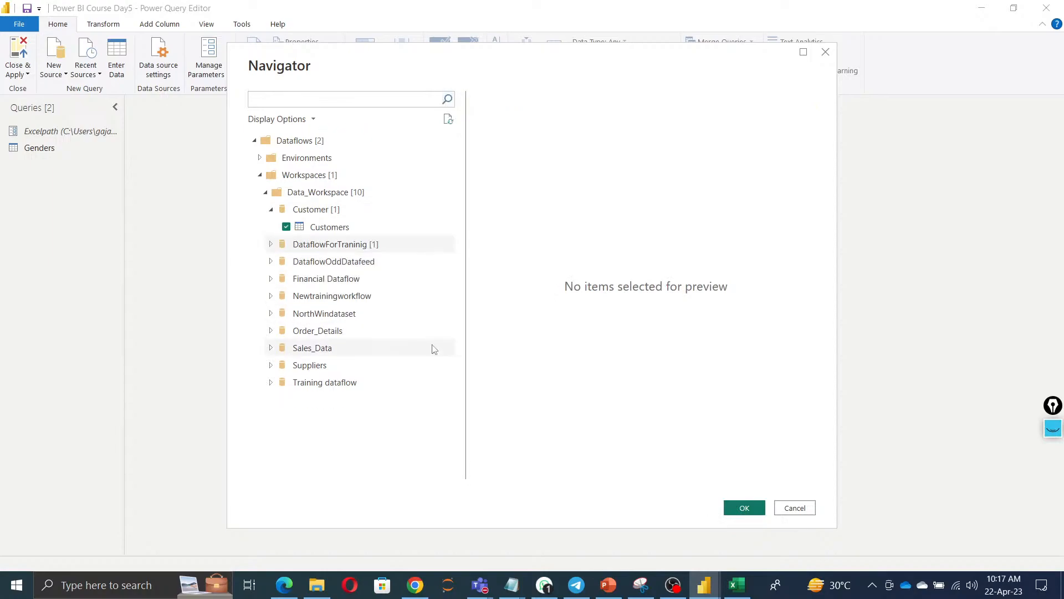
left_click(271, 244)
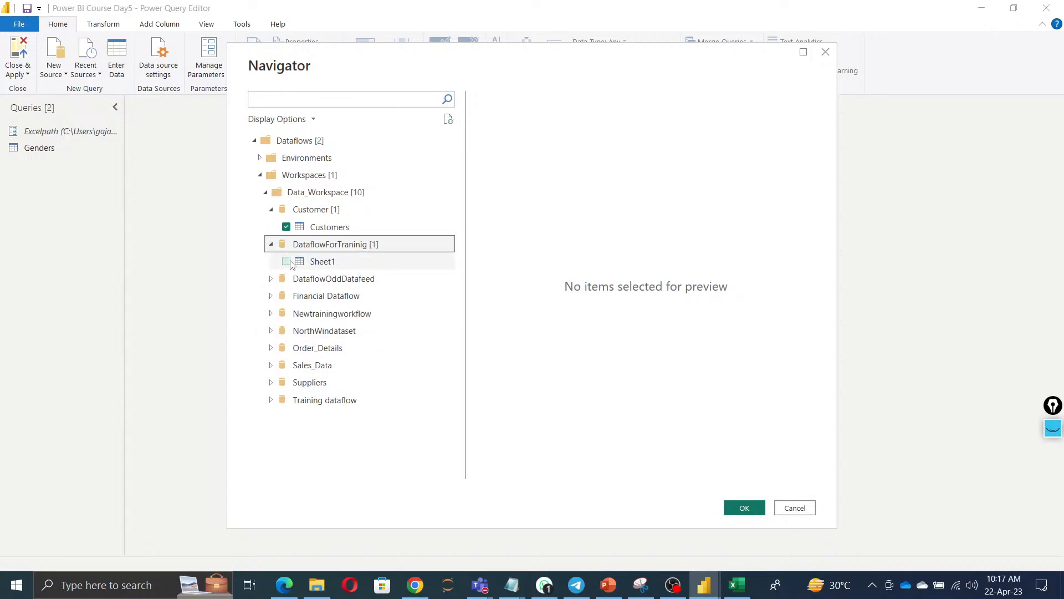
left_click(271, 279)
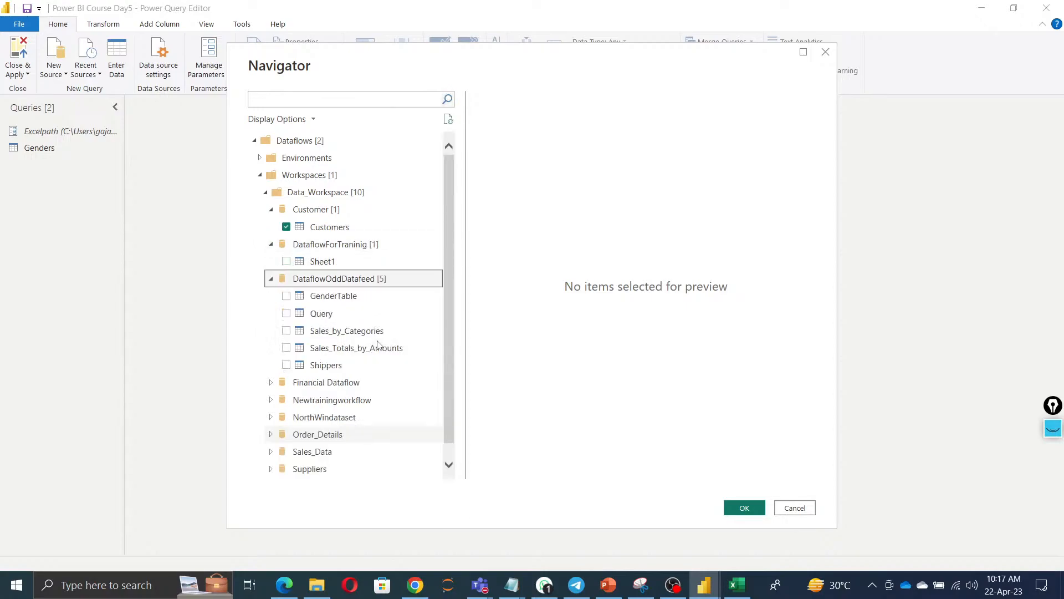
left_click(286, 227)
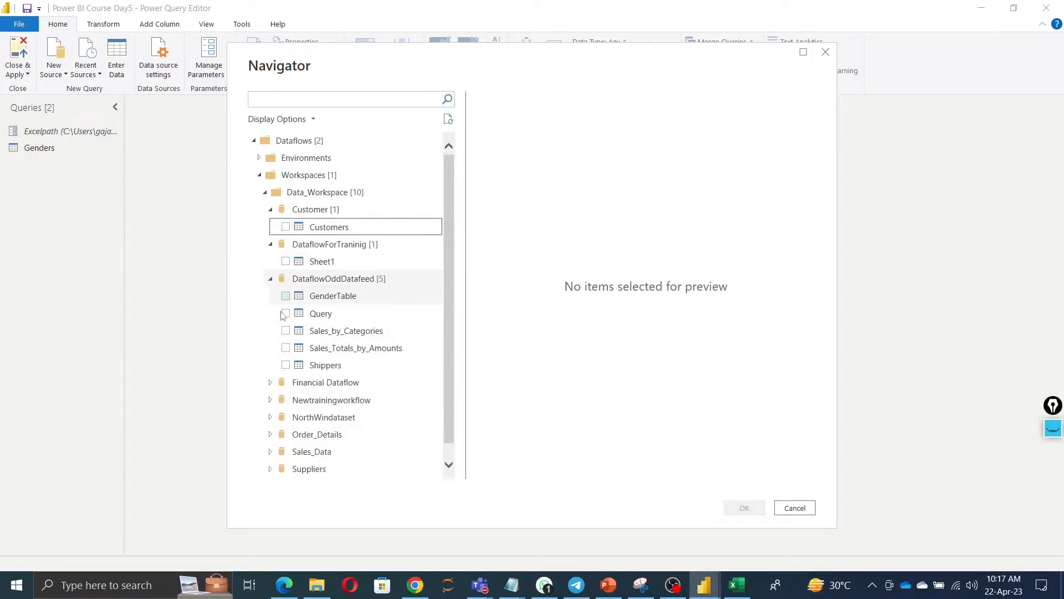
Expand Financial Dataflow, Newtrainingworkflow and NorthWindataset to look through their tables.
left_click(270, 383)
scroll(388, 392, "down", 1)
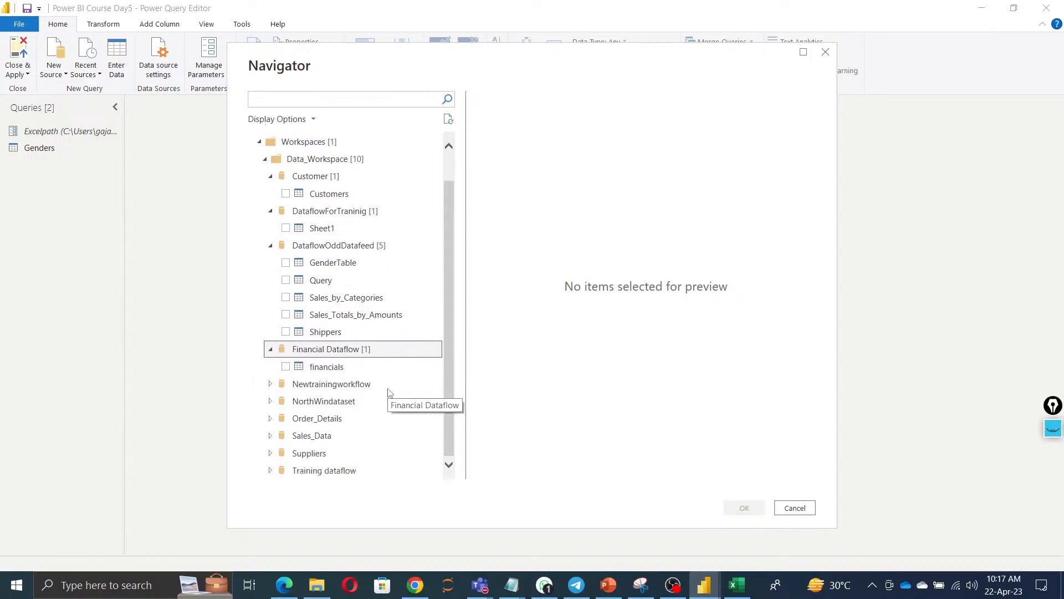
left_click(280, 385)
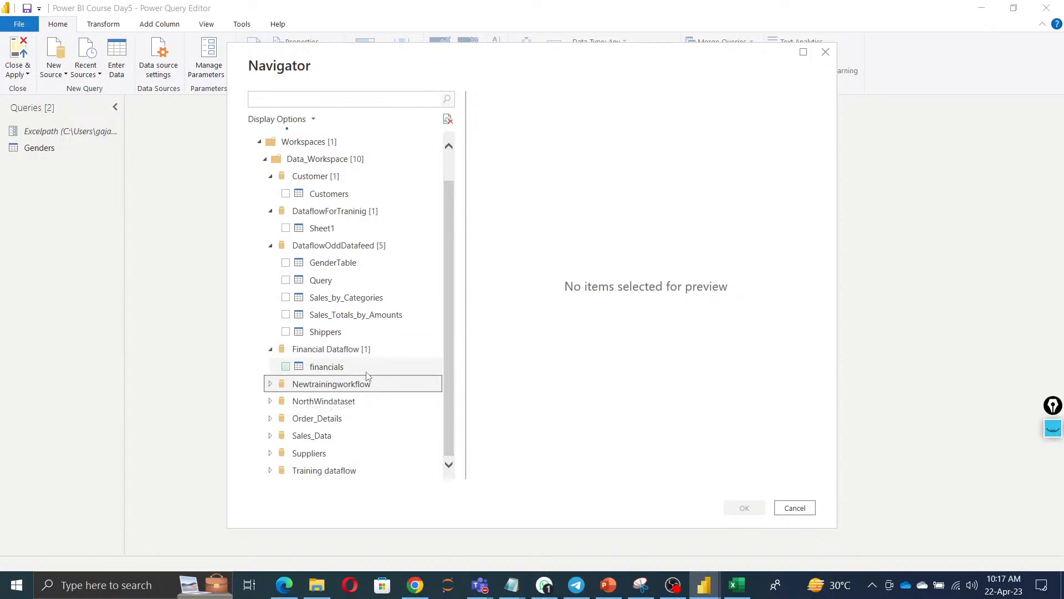
scroll(375, 386, "down", 1)
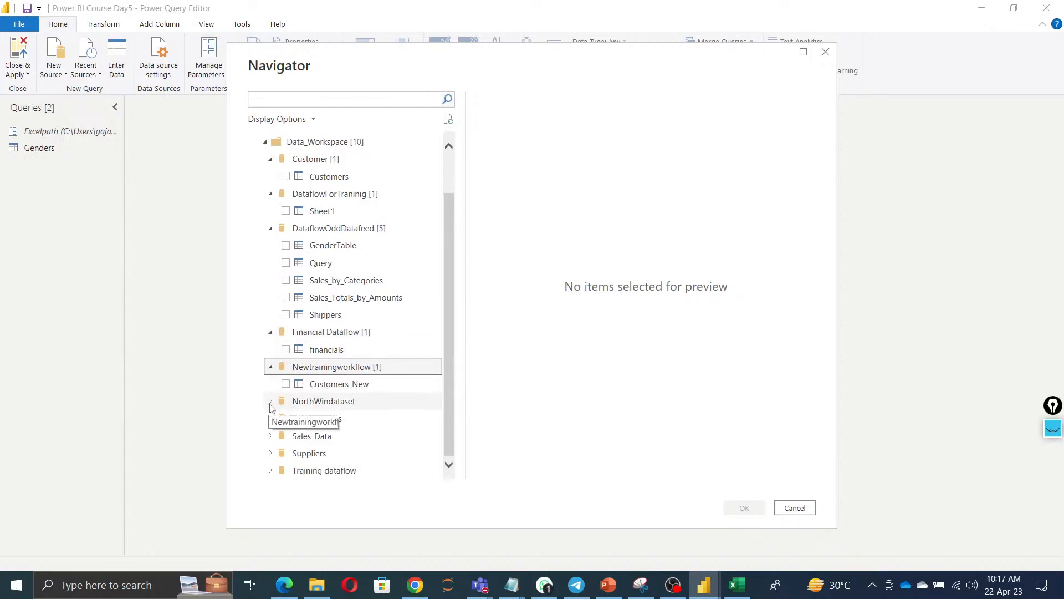
left_click(271, 403)
scroll(396, 372, "down", 1)
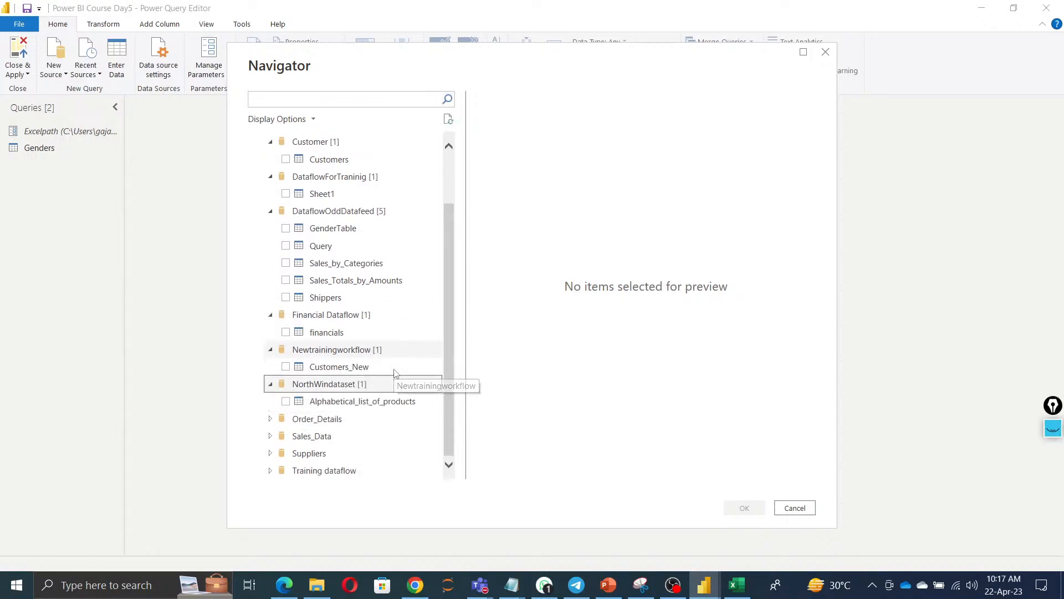
Expand the Order_Details dataflow and select its Order_Details table for import.
left_click(310, 419)
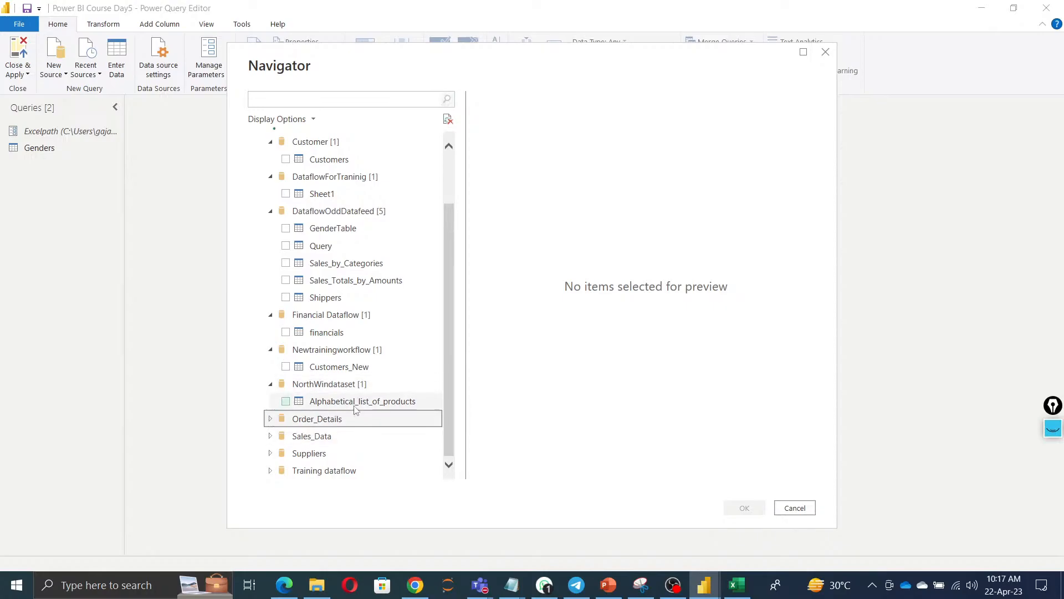
scroll(349, 413, "down", 1)
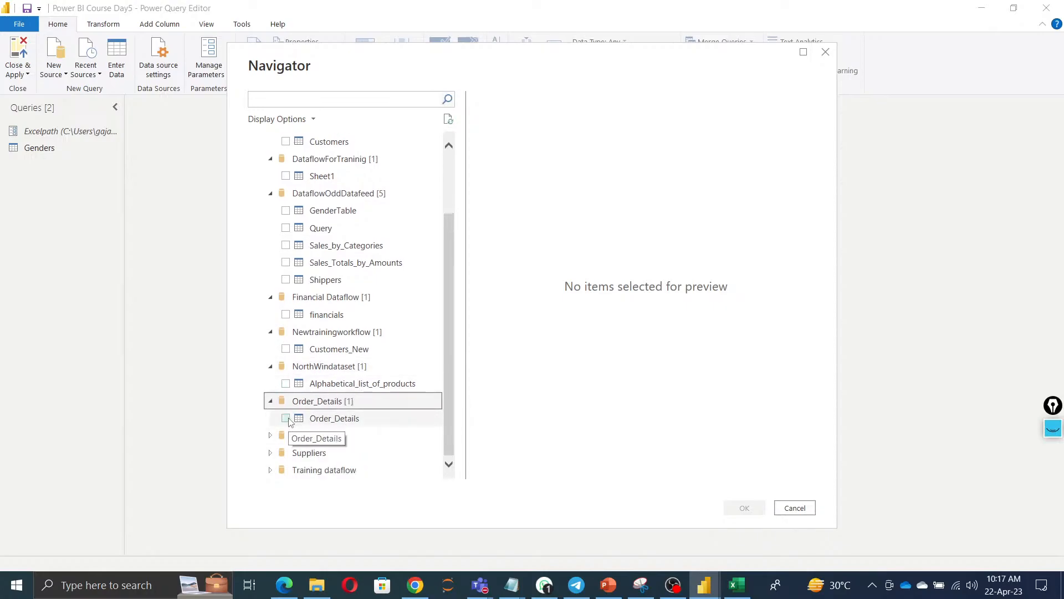
left_click(286, 419)
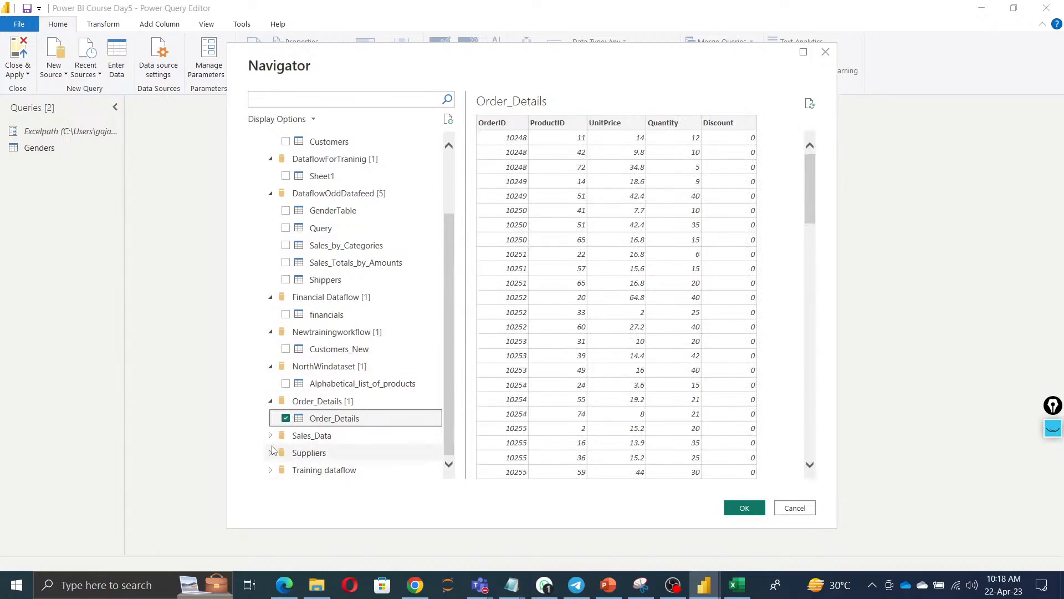
Preview the Sales Data table in the Sales_Data dataflow and leave it unselected.
left_click(271, 437)
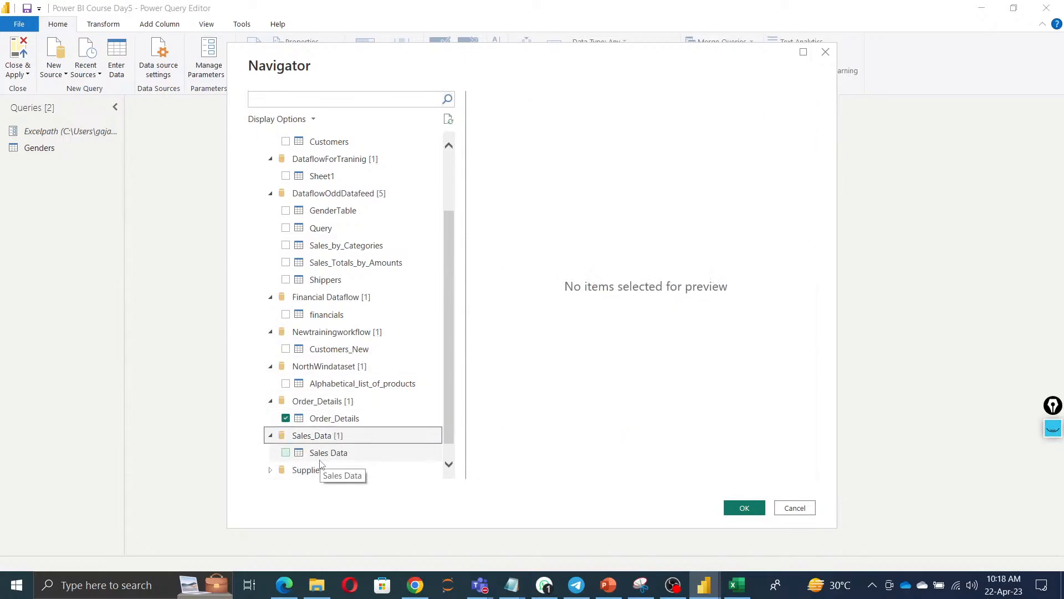
left_click(287, 454)
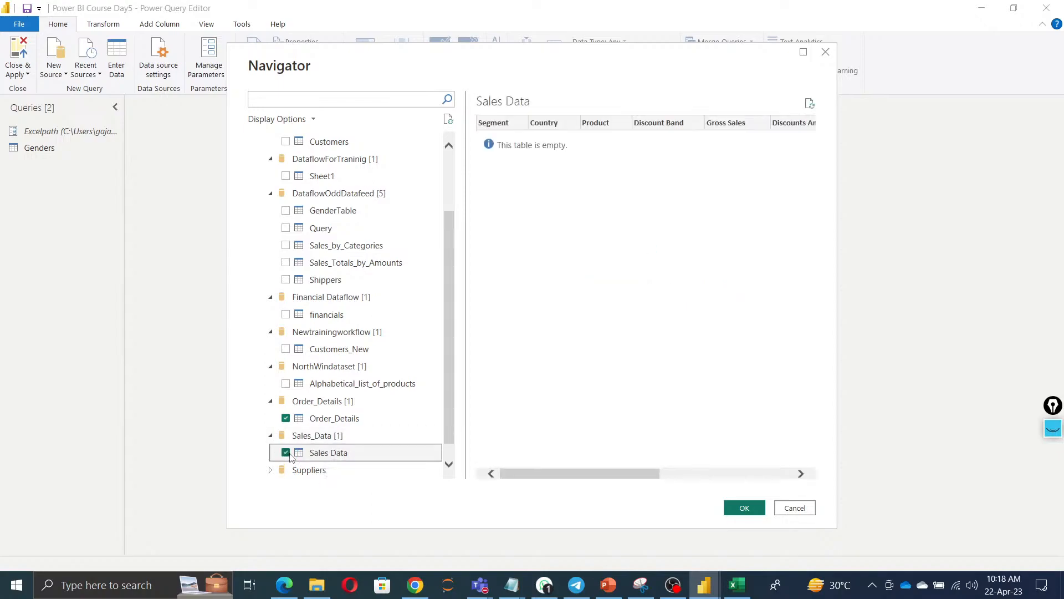
left_click(287, 454)
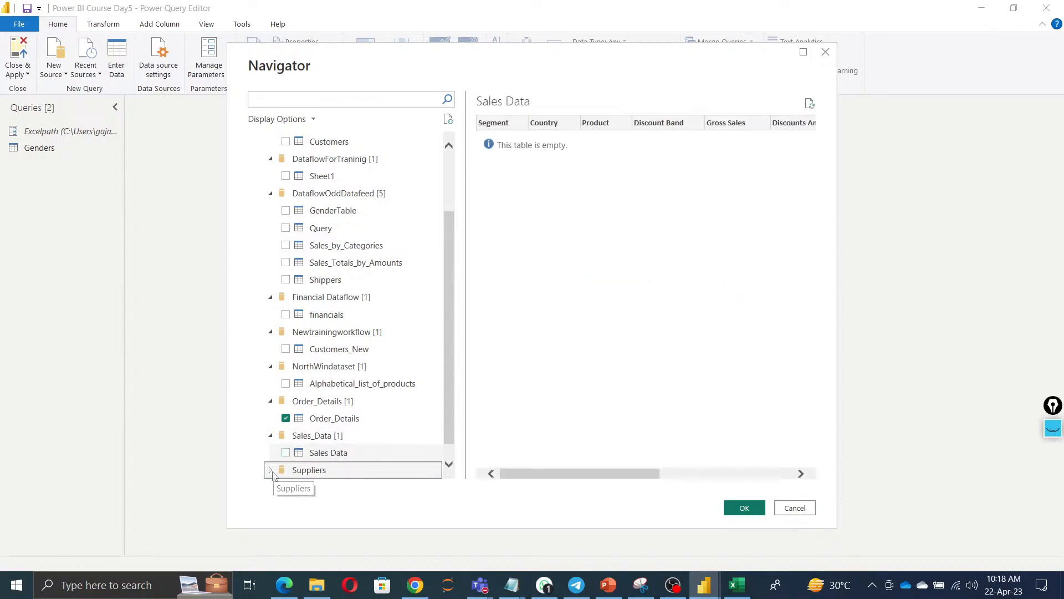
Expand the Suppliers dataflow and add its Suppliers table to the selection.
scroll(348, 425, "down", 1)
left_click(270, 452)
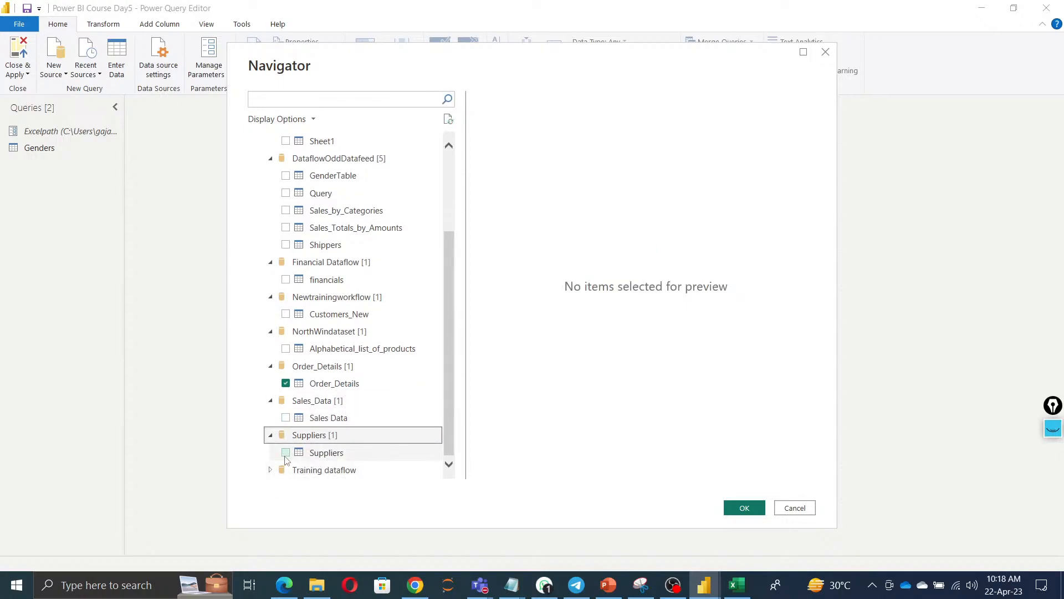
left_click(288, 454)
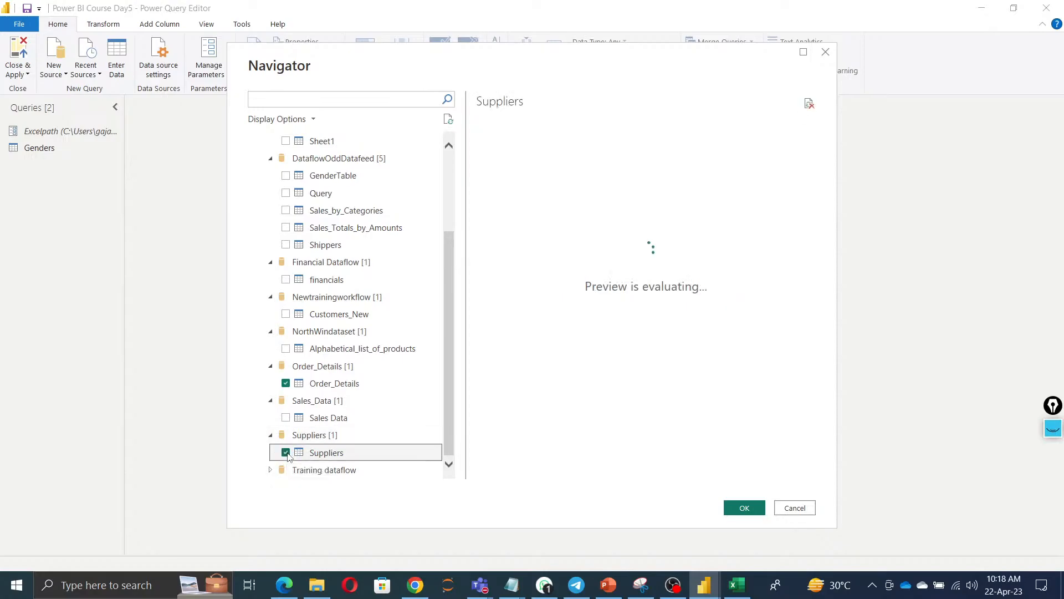
left_click(266, 474)
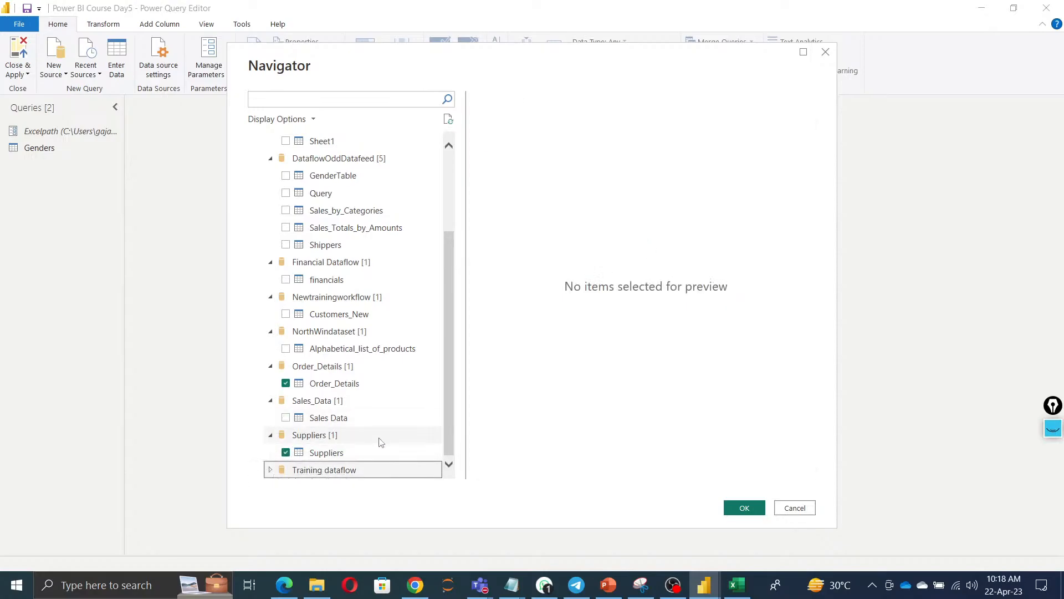
Add Query, Sales_by_Categories, Sales_Totals_by_Amounts and Shippers from DataflowOddDatafeed to the selection and import all selected tables.
scroll(376, 447, "up", 3)
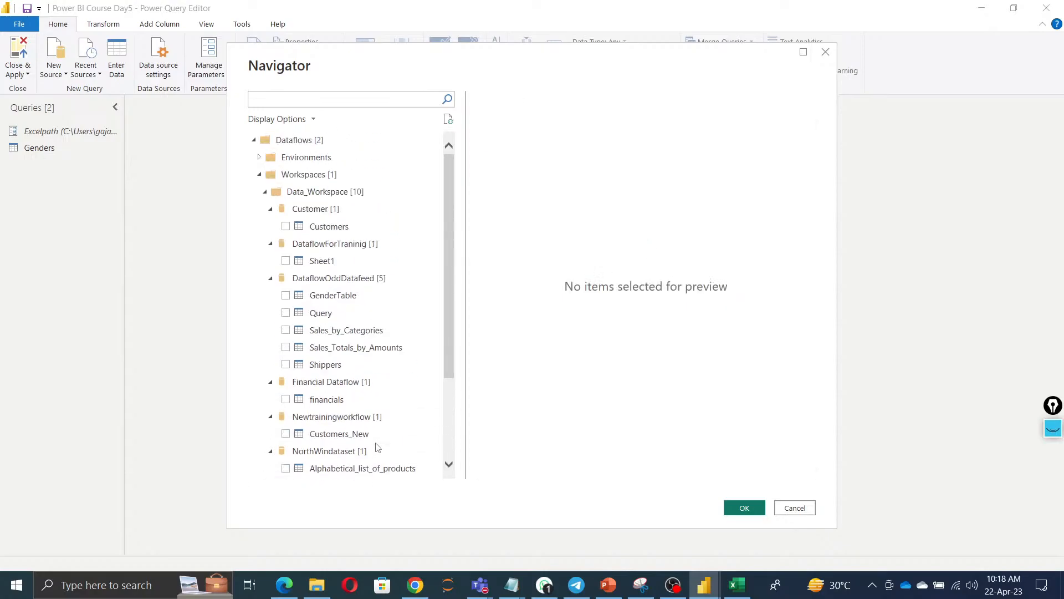
left_click(286, 313)
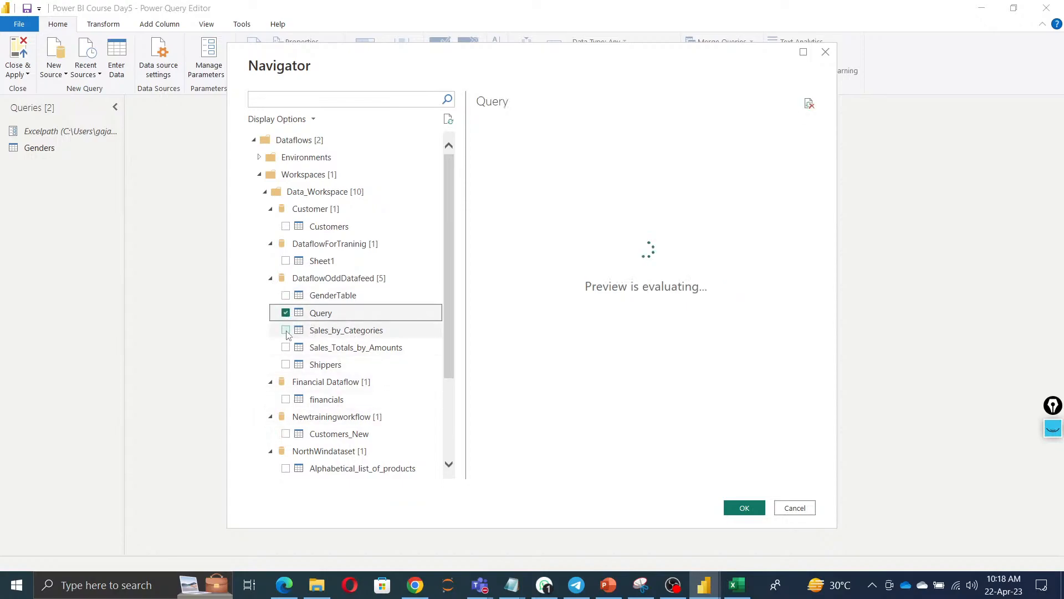
left_click(286, 348)
left_click(286, 365)
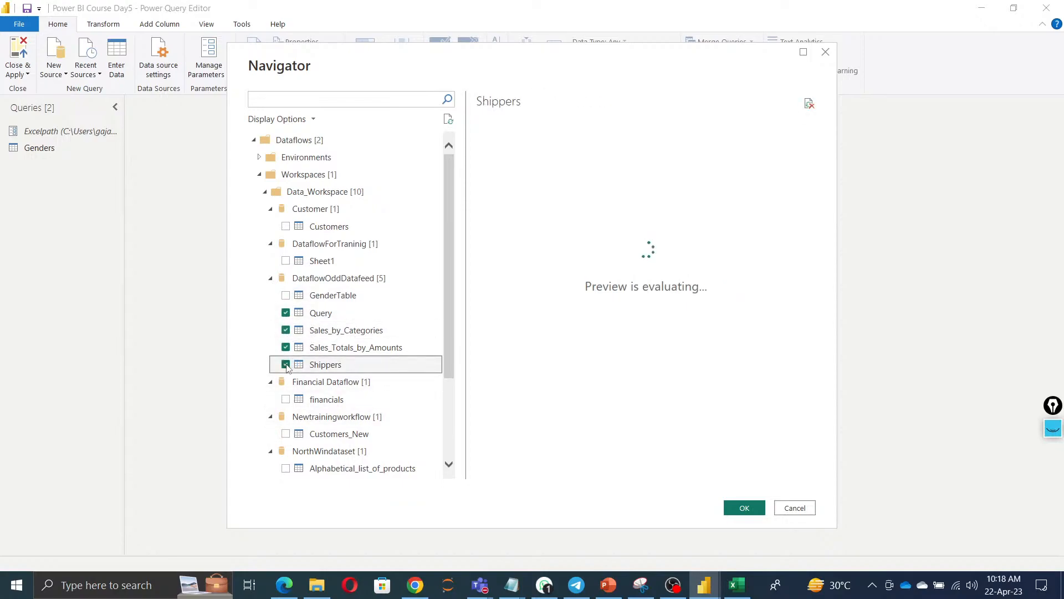
left_click(745, 508)
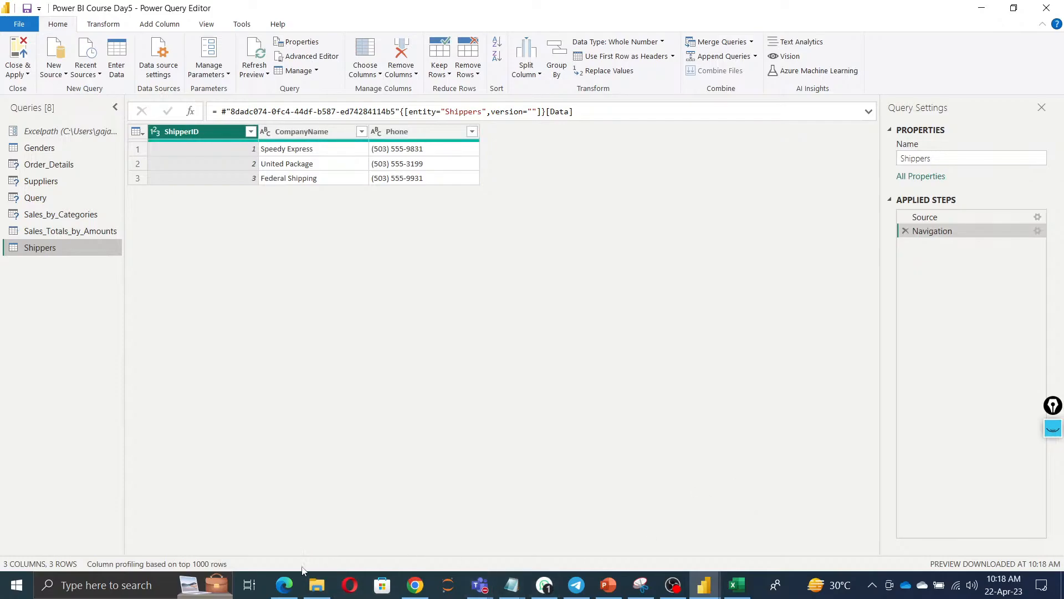
Switch to the Edge browser, open Power BI home in a new tab, and return the template app tab to home.
mouse_move(284, 595)
left_click(333, 535)
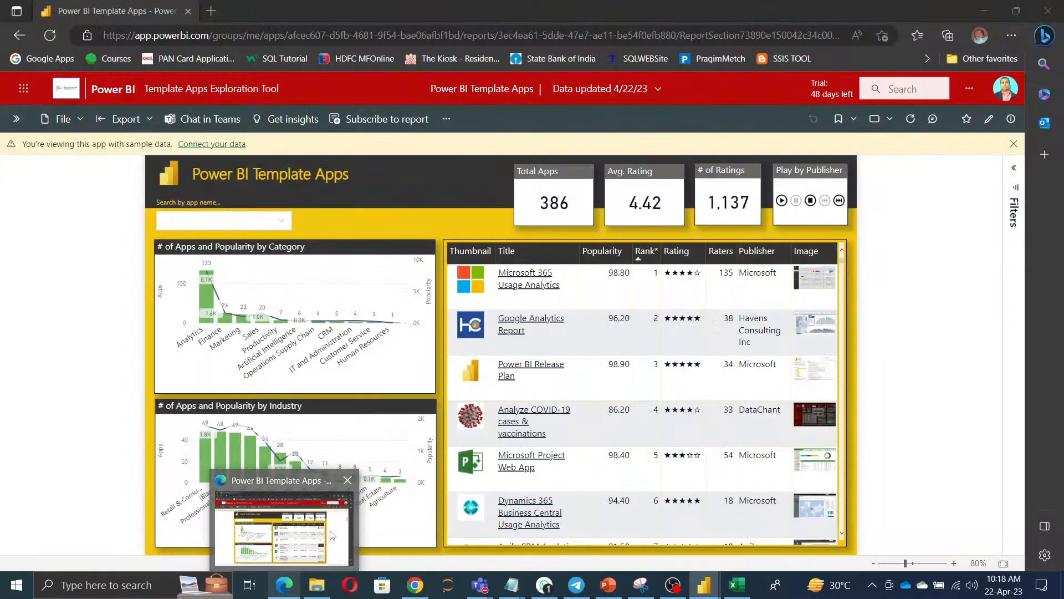
left_click(24, 91)
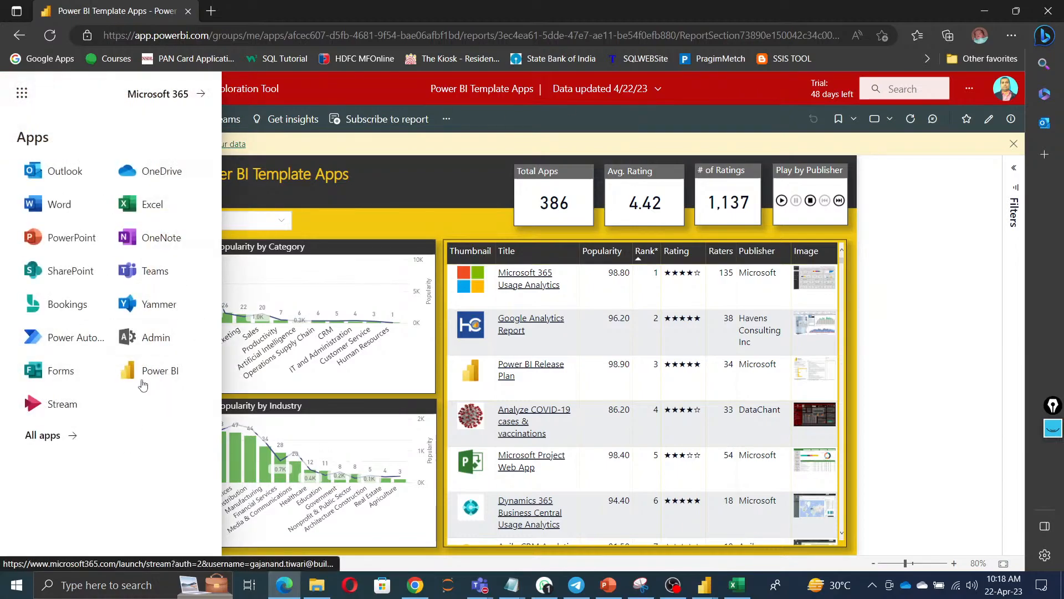
left_click(143, 383)
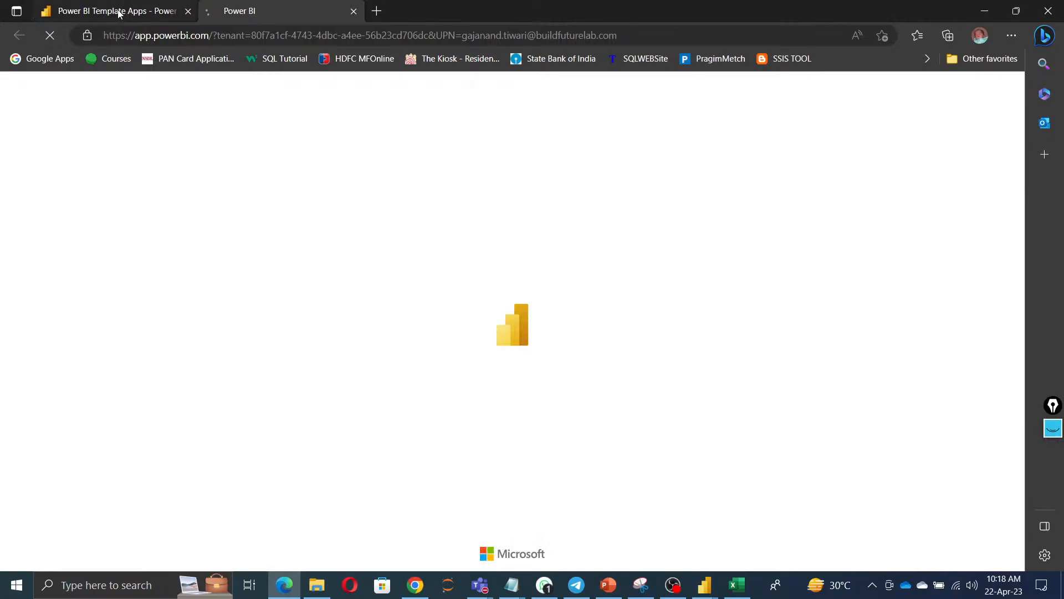
left_click(118, 12)
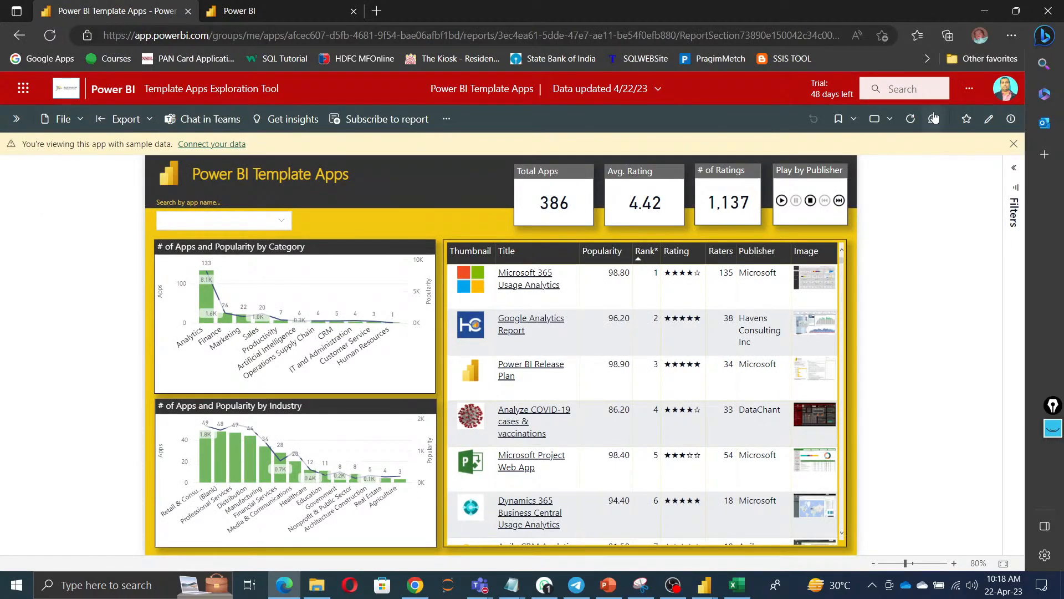
left_click(64, 96)
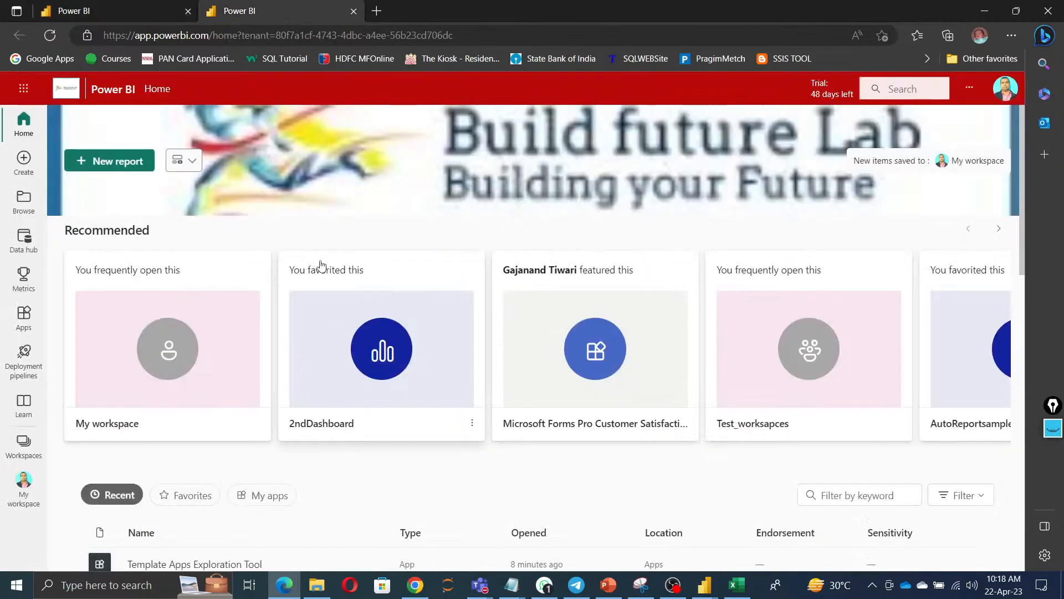
Open the Customer dataflow in Data_Workspace and start editing its tables.
left_click(24, 443)
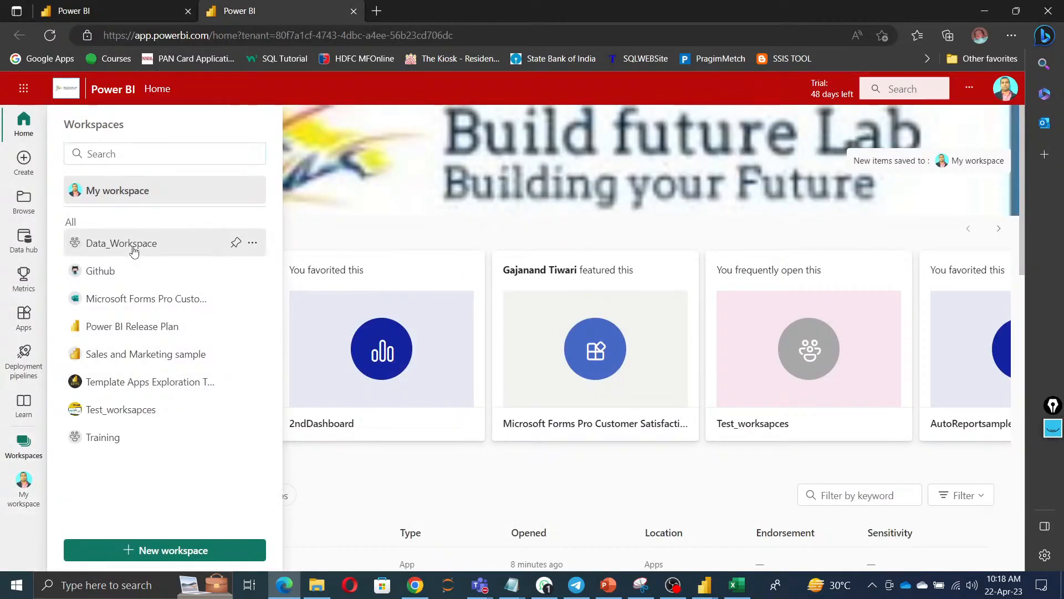
left_click(122, 244)
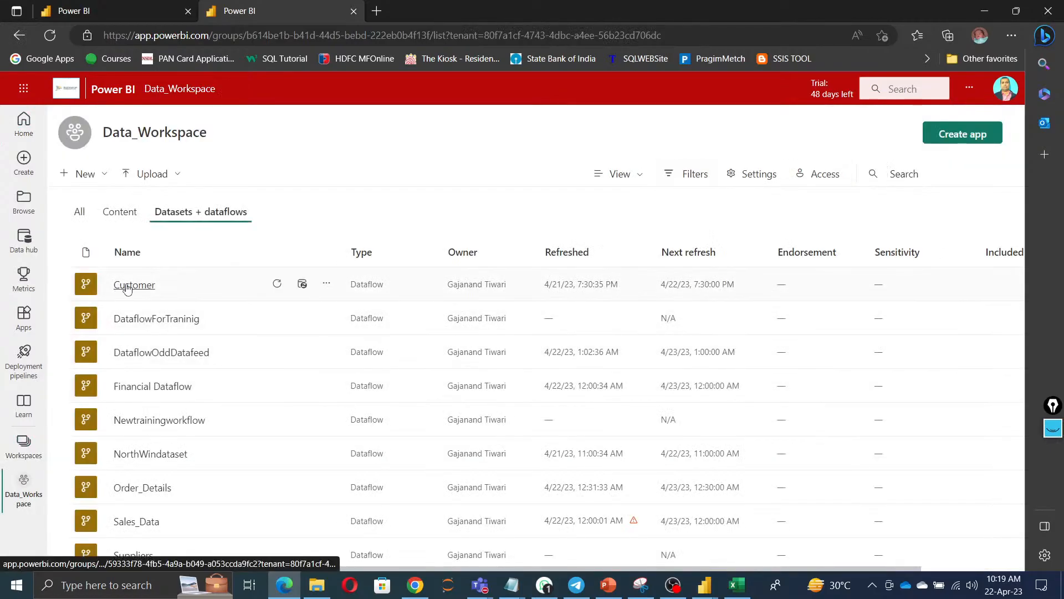
left_click(127, 285)
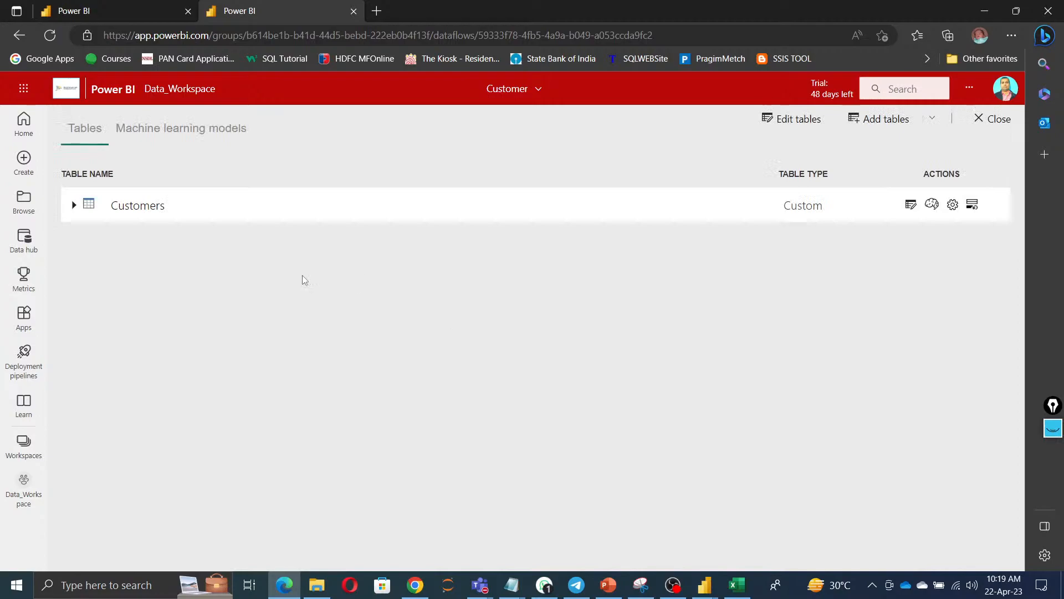
left_click(798, 125)
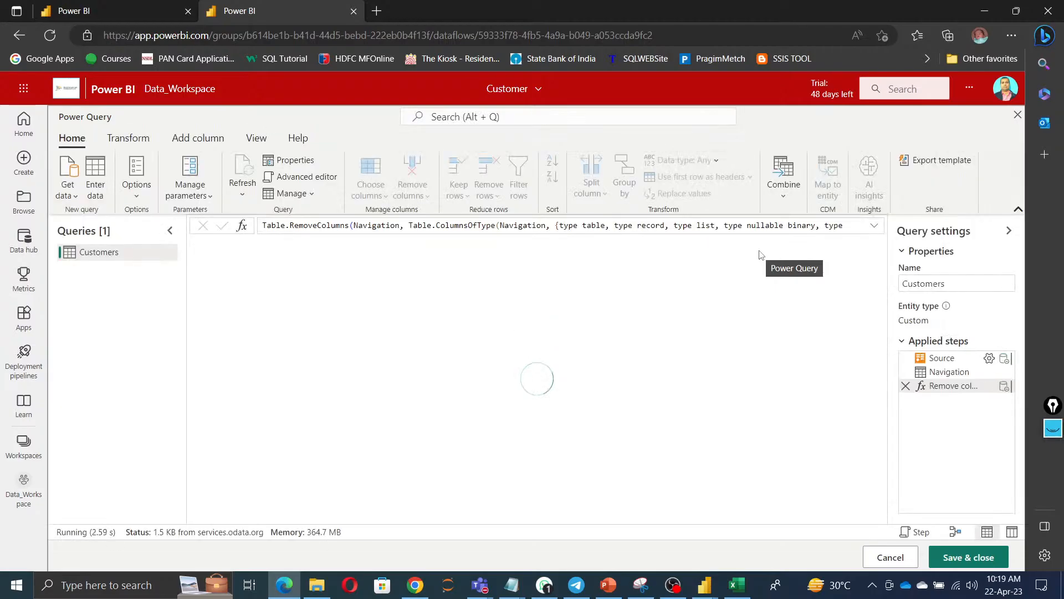
Copy the OData URL from the Customers query's Source step and keep the source settings.
left_click(989, 358)
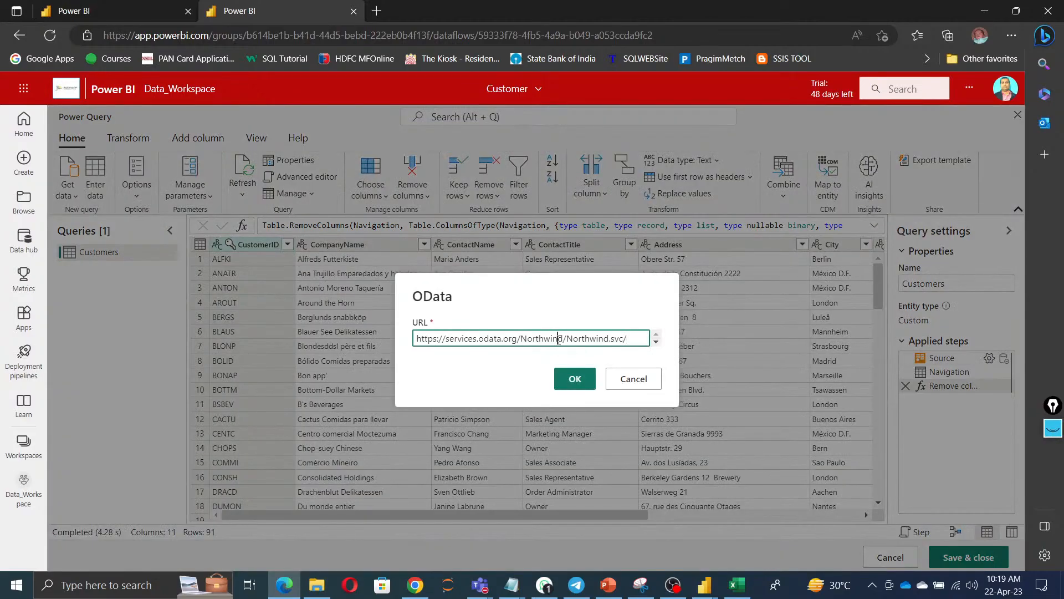
key("ctrl+a")
key("ctrl+c")
left_click(577, 379)
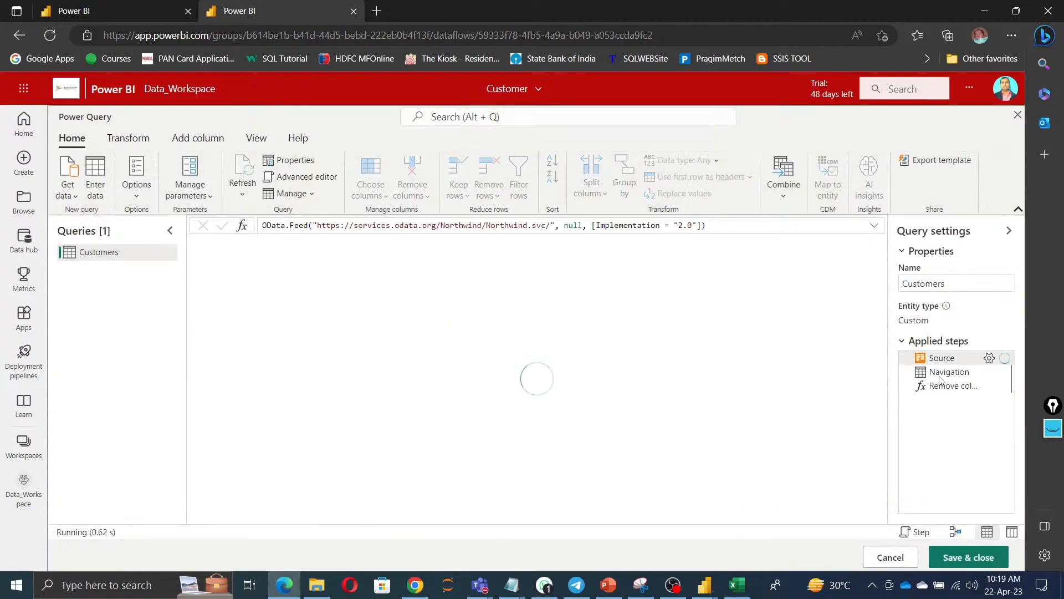
left_click(67, 188)
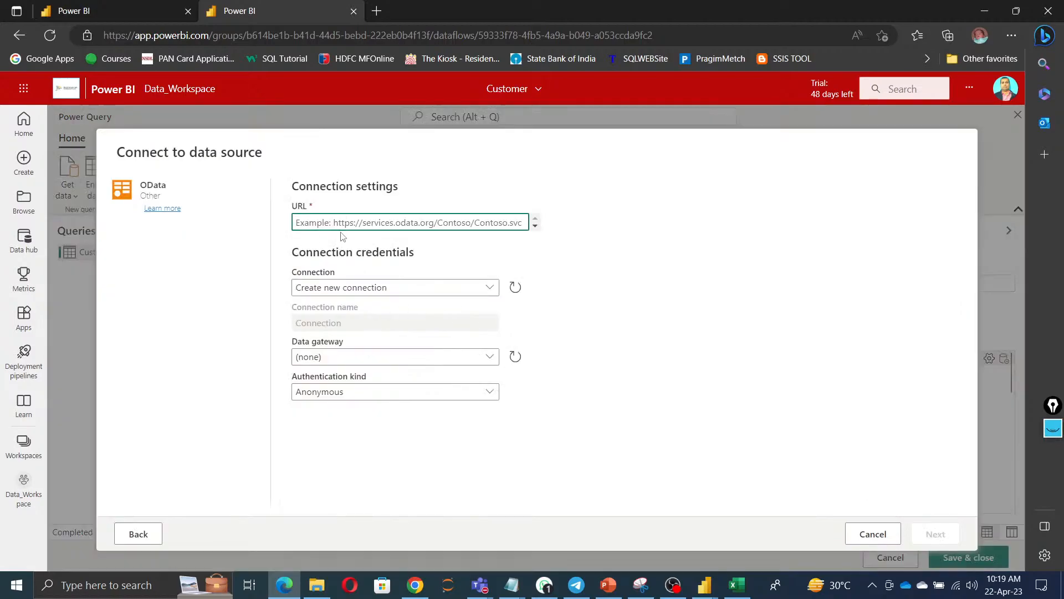
key("ctrl+v")
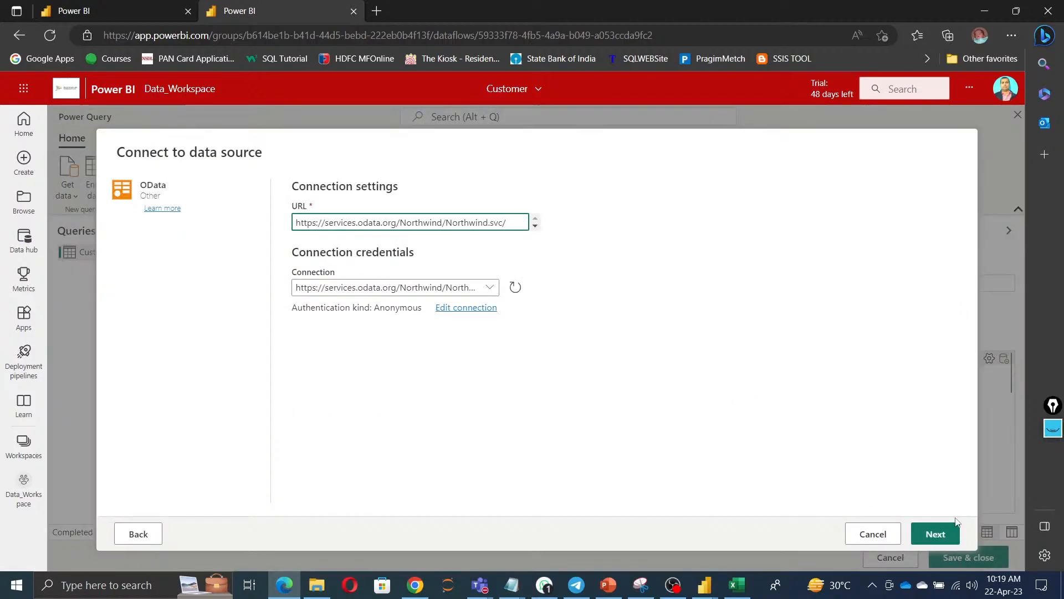
left_click(949, 536)
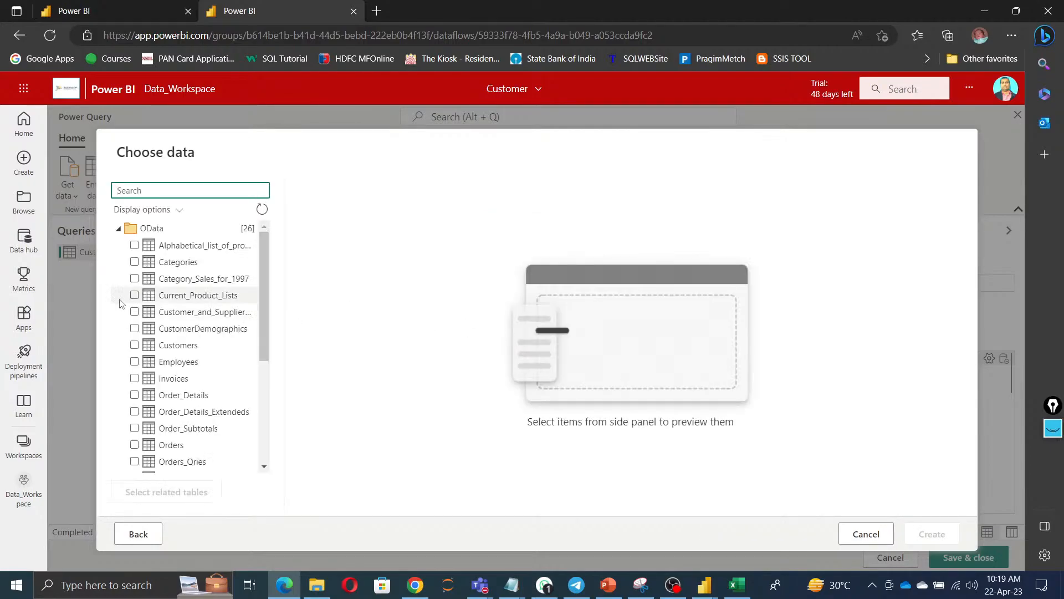
Select the Alphabetical_list_of_products, Categories and Category_Sales_for_1997 tables along with their related tables.
left_click(134, 245)
left_click(134, 262)
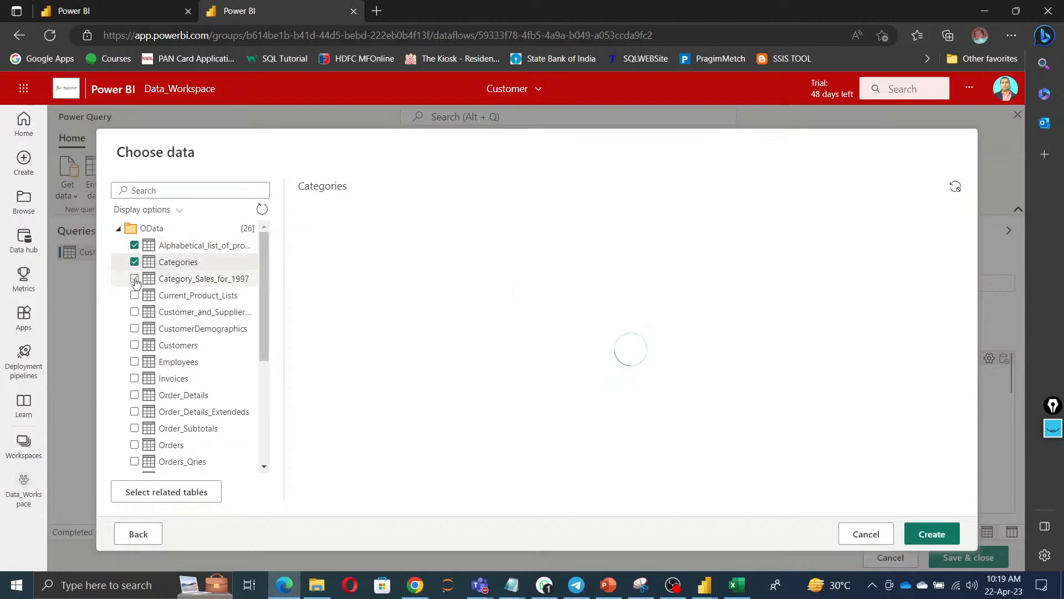
left_click(135, 279)
left_click(146, 502)
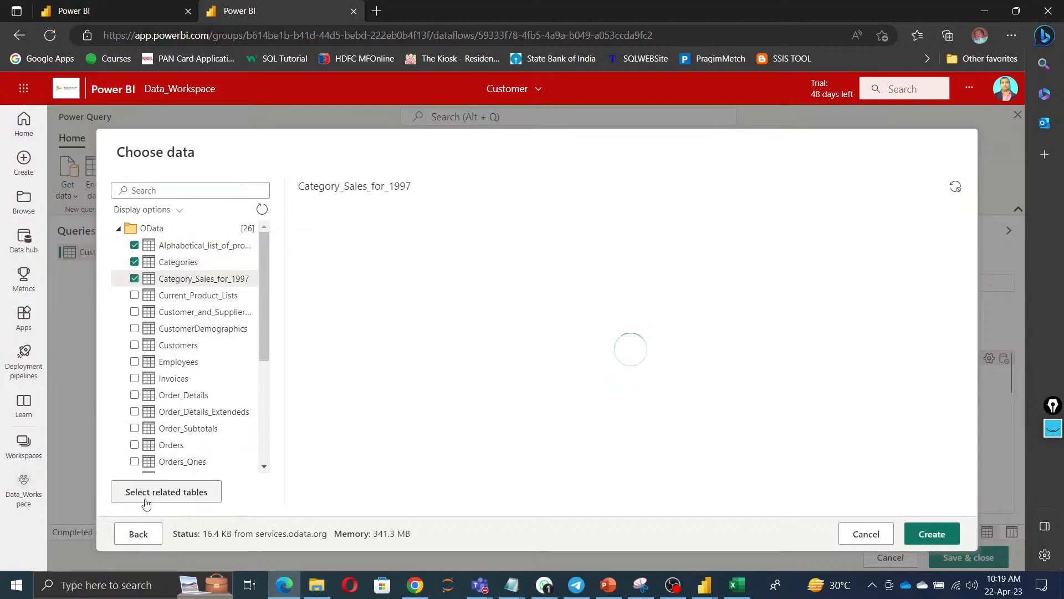
Add every table from Current_Product_Lists through Order_Subtotals to the selection.
left_click(134, 295)
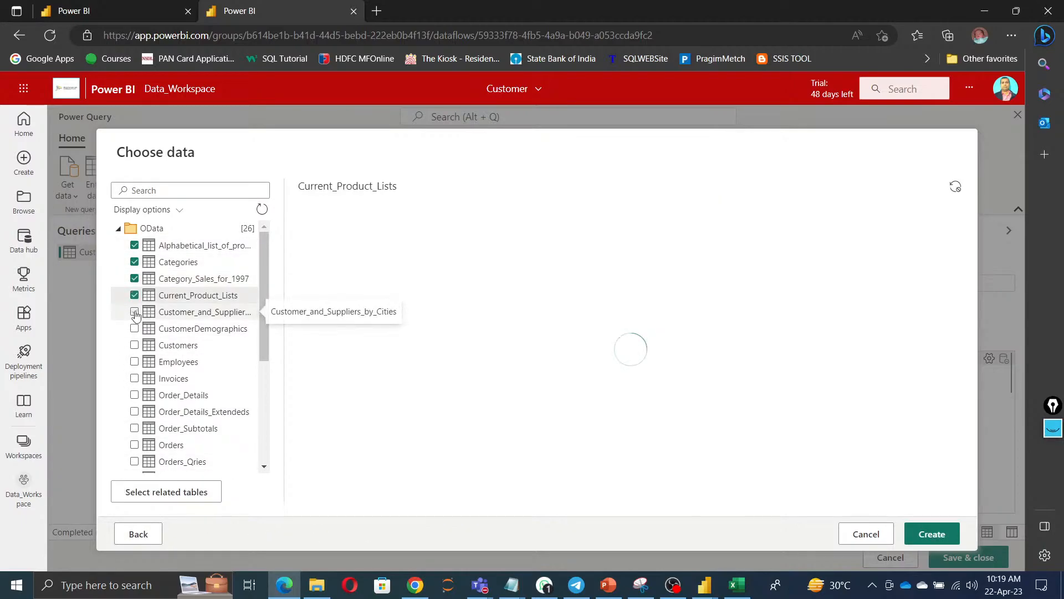
left_click(135, 312)
left_click(135, 329)
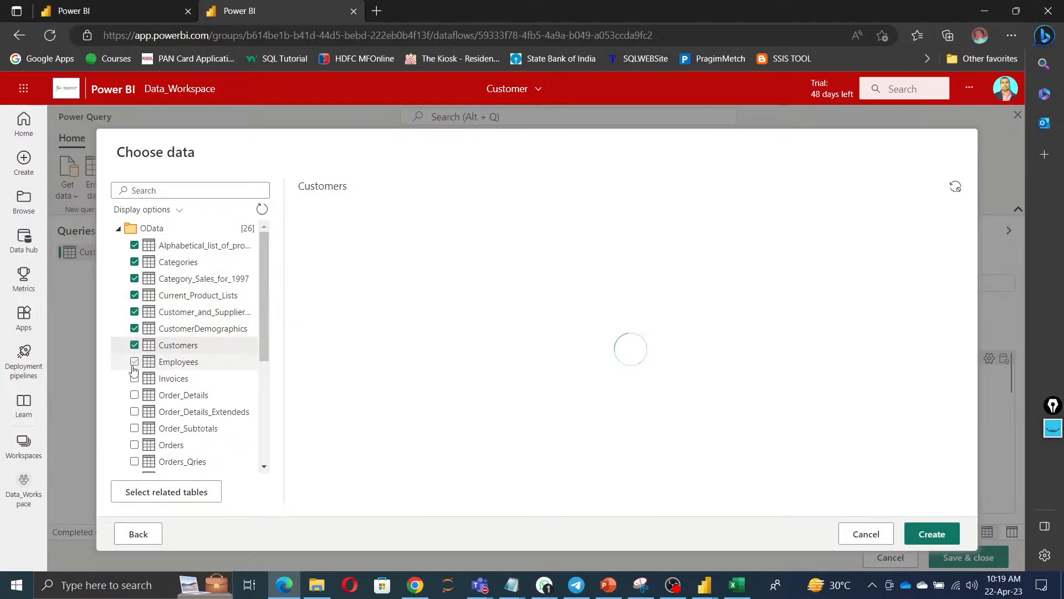
left_click(134, 362)
left_click(134, 378)
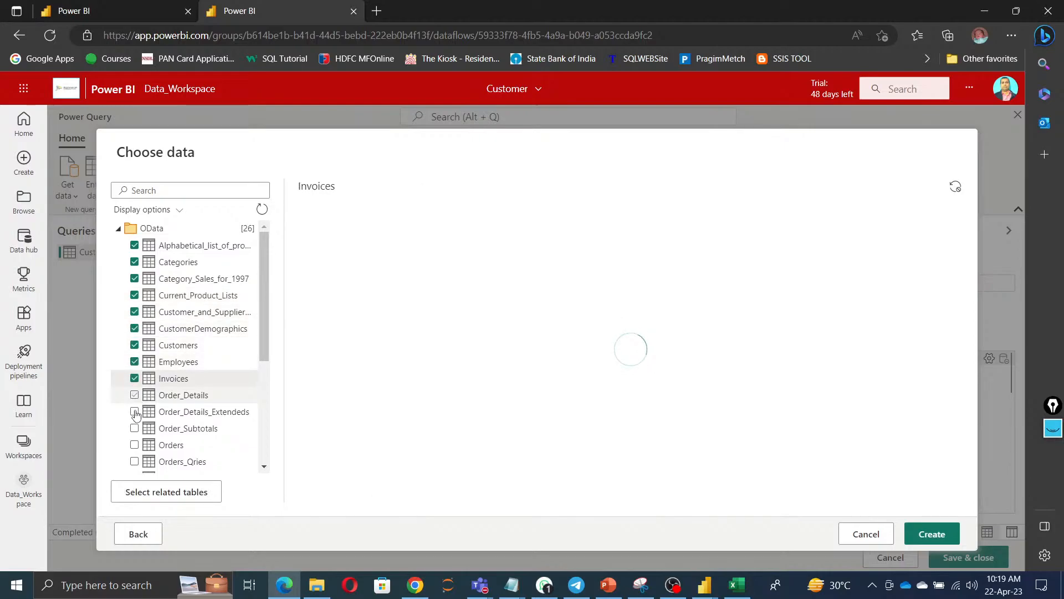
left_click(135, 412)
left_click(135, 429)
Add every unselected table from Orders through Regions to the selection.
scroll(136, 388, "down", 1)
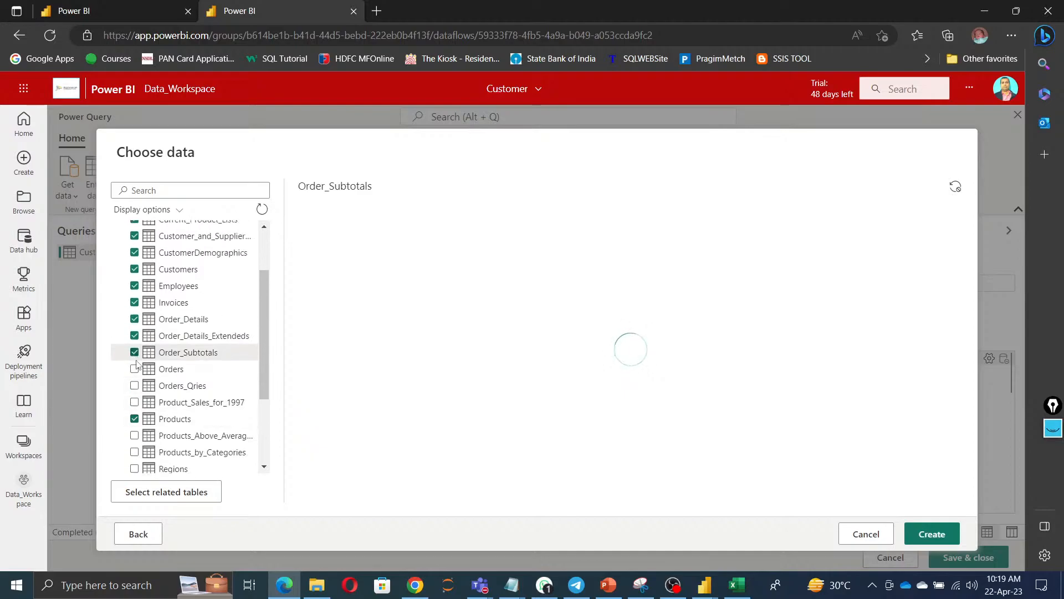
left_click(135, 378)
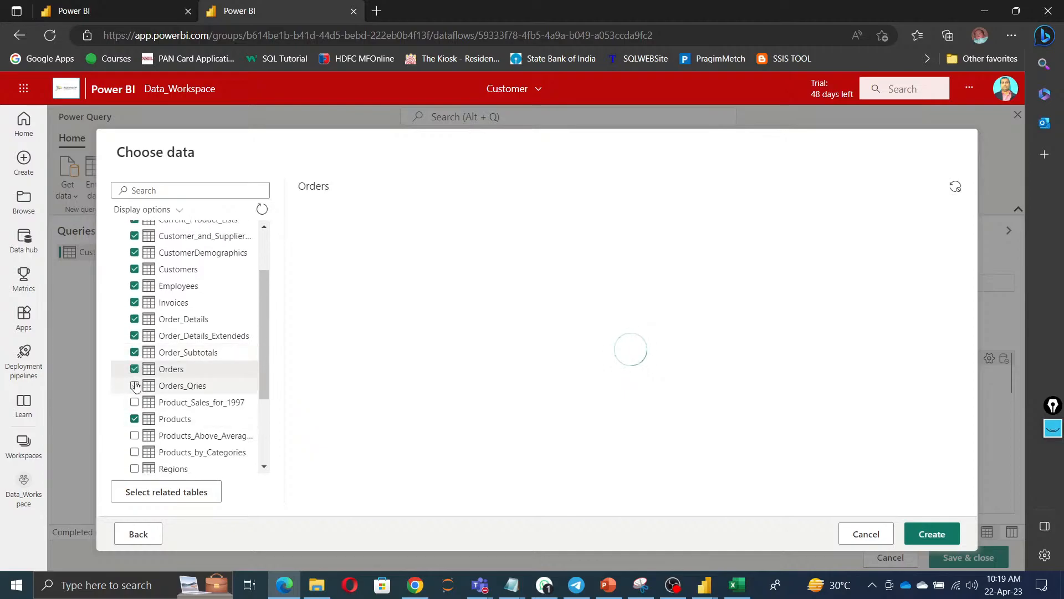
left_click(135, 386)
left_click(135, 404)
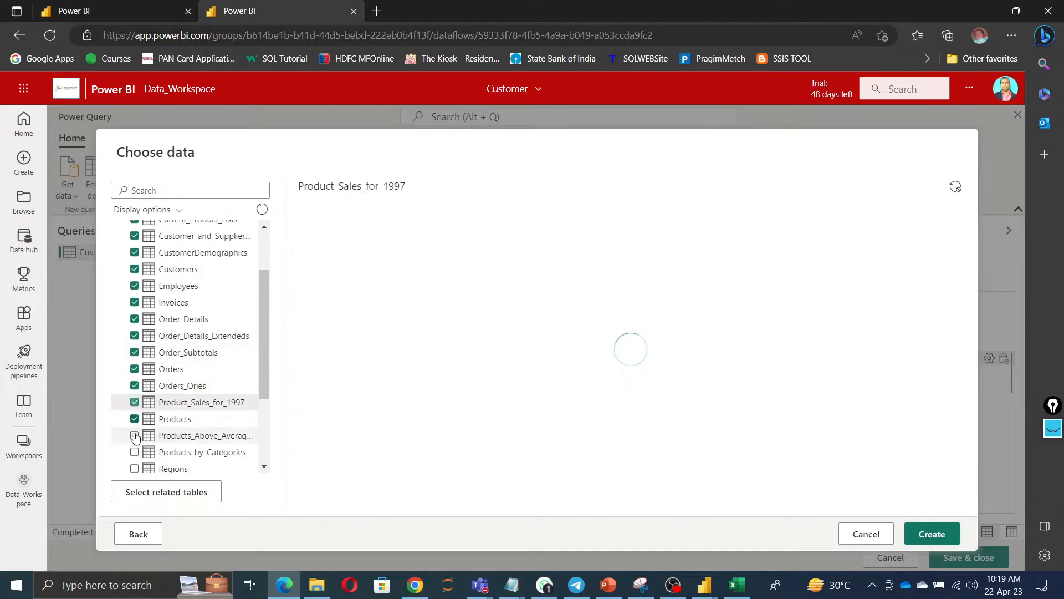
left_click(134, 436)
left_click(135, 469)
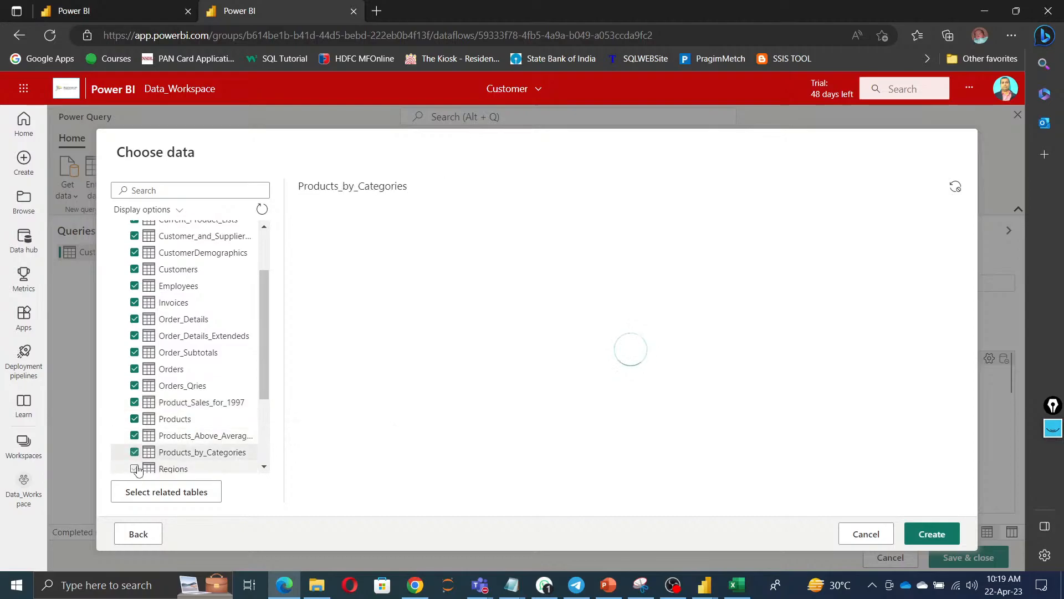
Add all remaining tables from Sales_by_Categories through Territories and create queries from the whole selection.
scroll(135, 410, "down", 3)
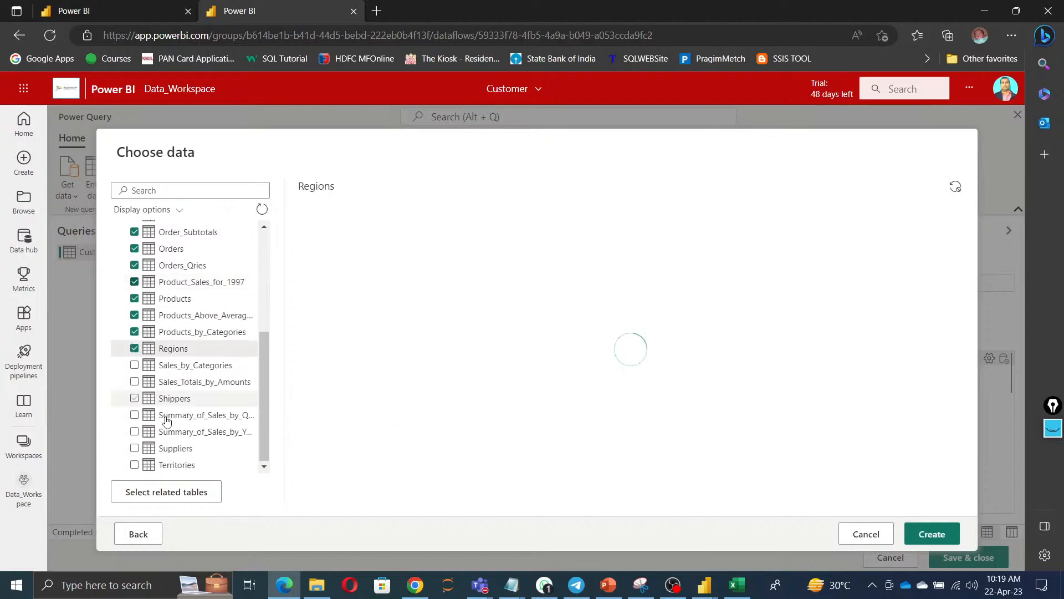
left_click(134, 365)
left_click(134, 382)
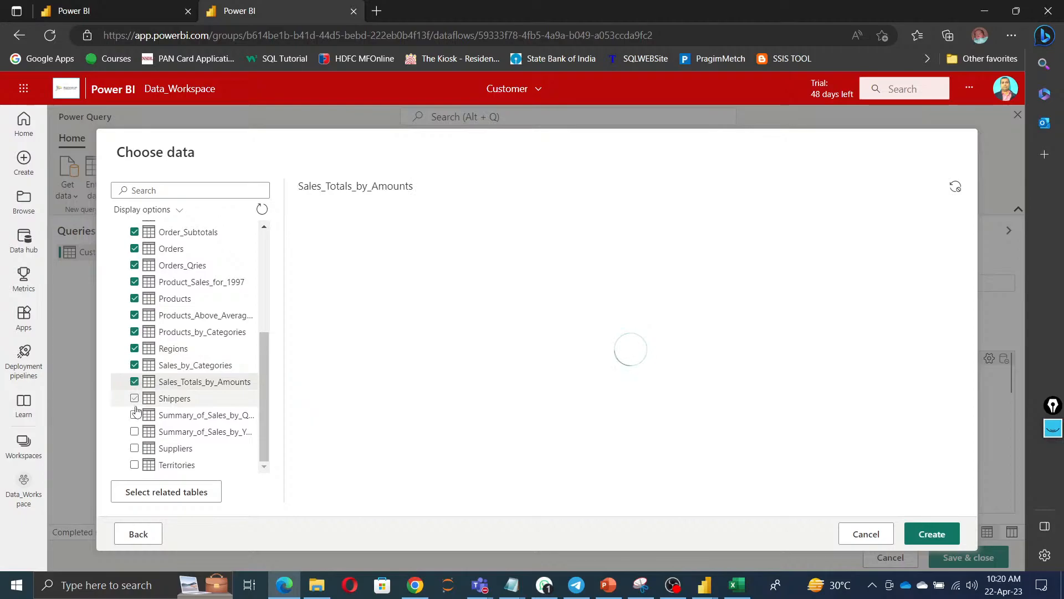
left_click(134, 398)
left_click(135, 431)
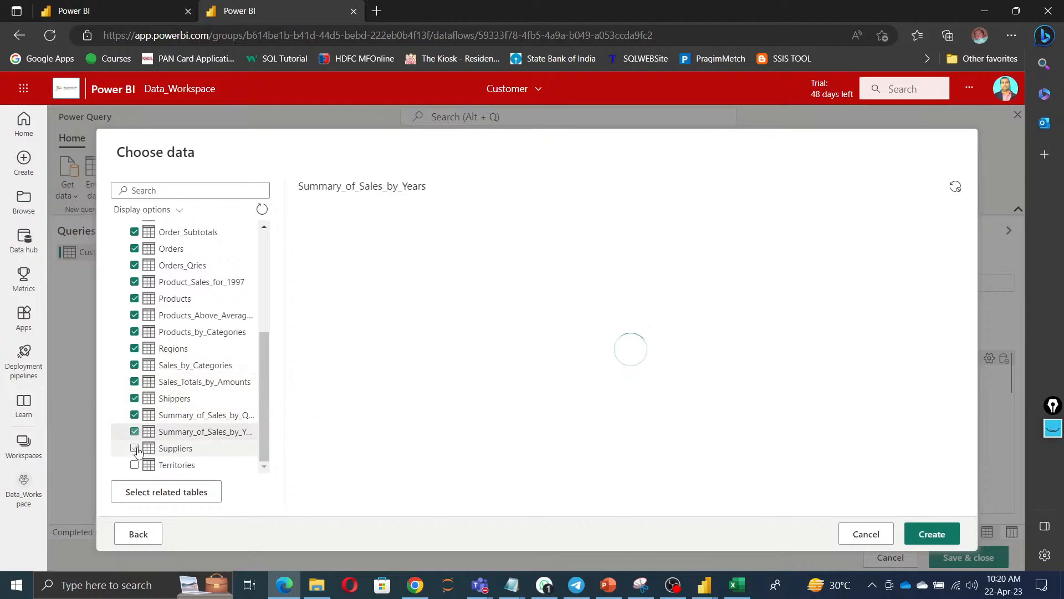
left_click(134, 448)
left_click(134, 465)
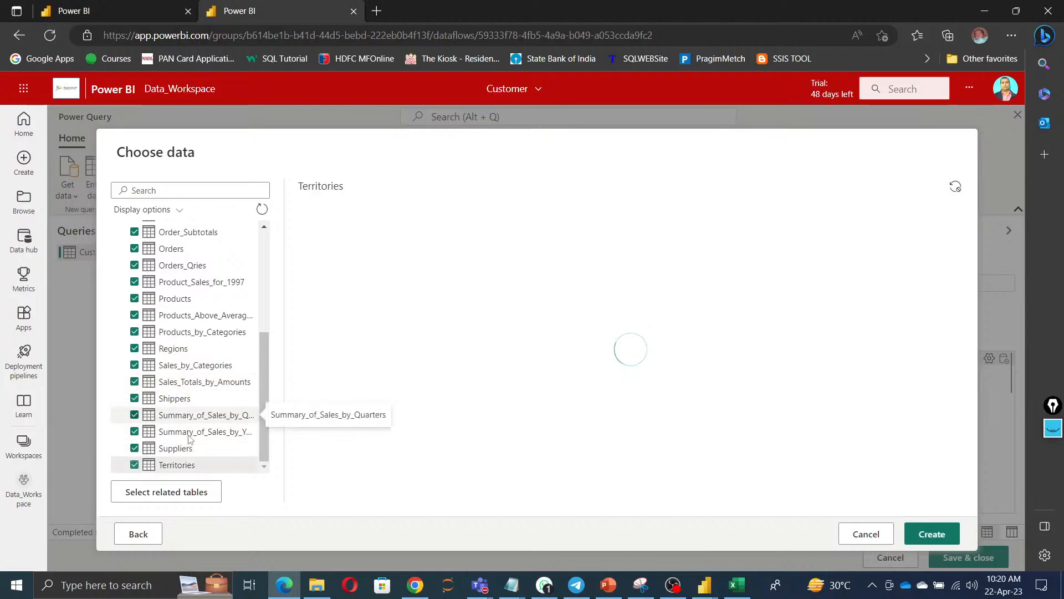
scroll(207, 373, "up", 5)
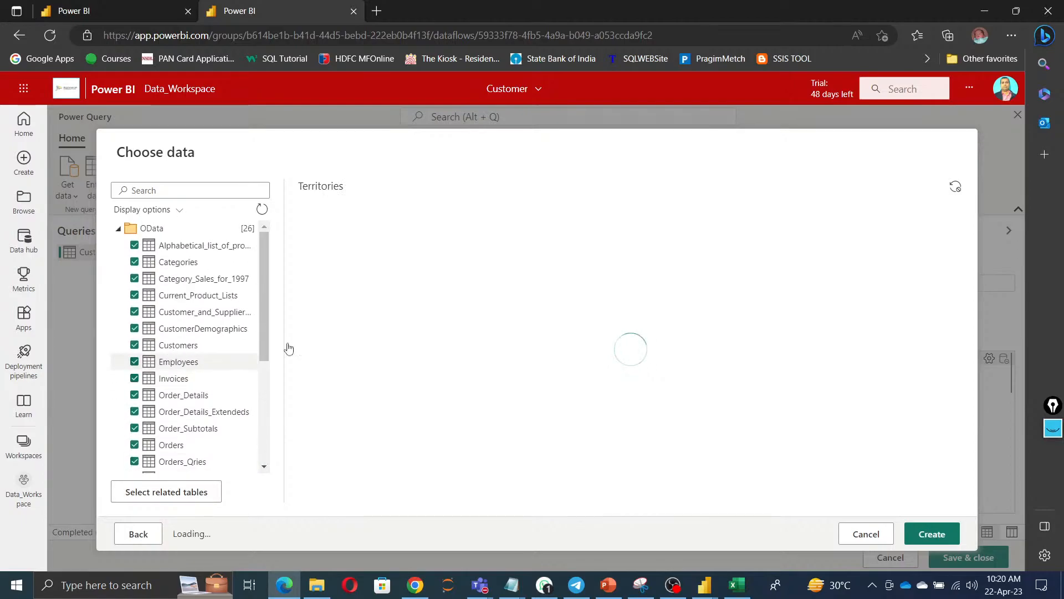
left_click(932, 538)
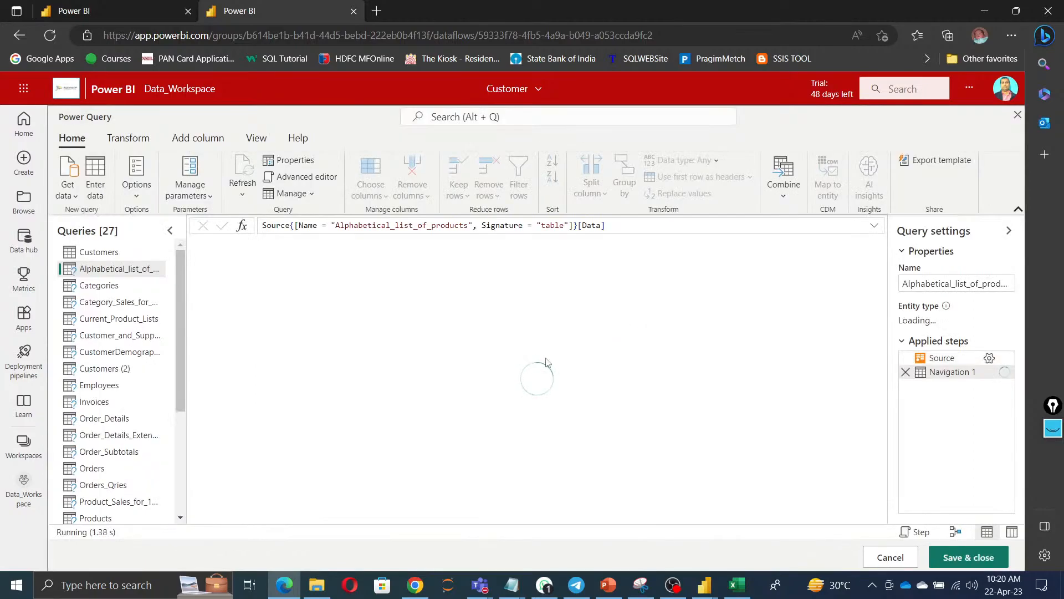
Delete the duplicate Customers (2) query.
left_click(89, 369)
right_click(93, 374)
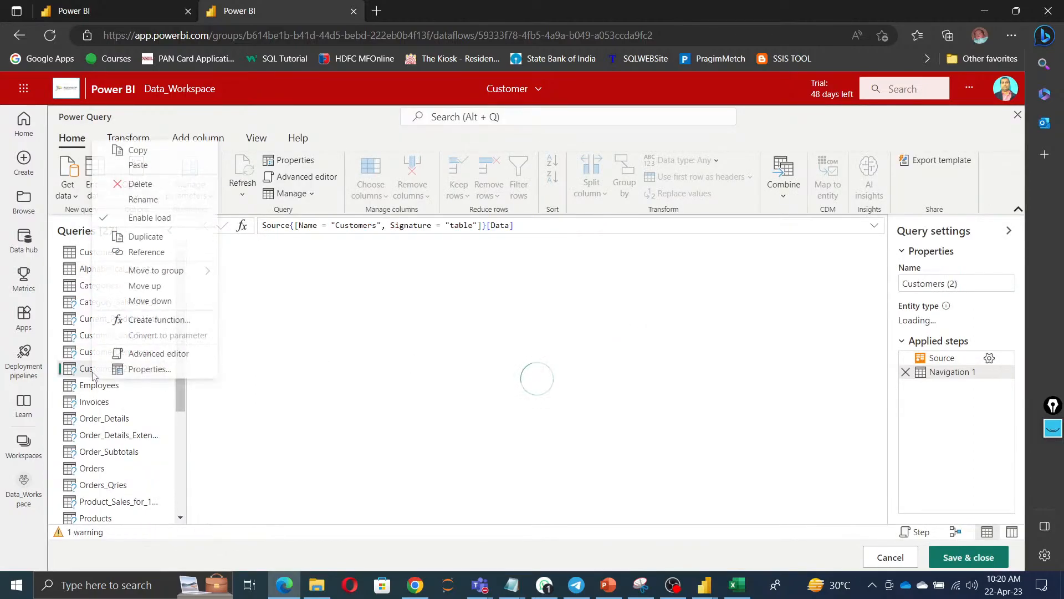
left_click(134, 179)
left_click(554, 373)
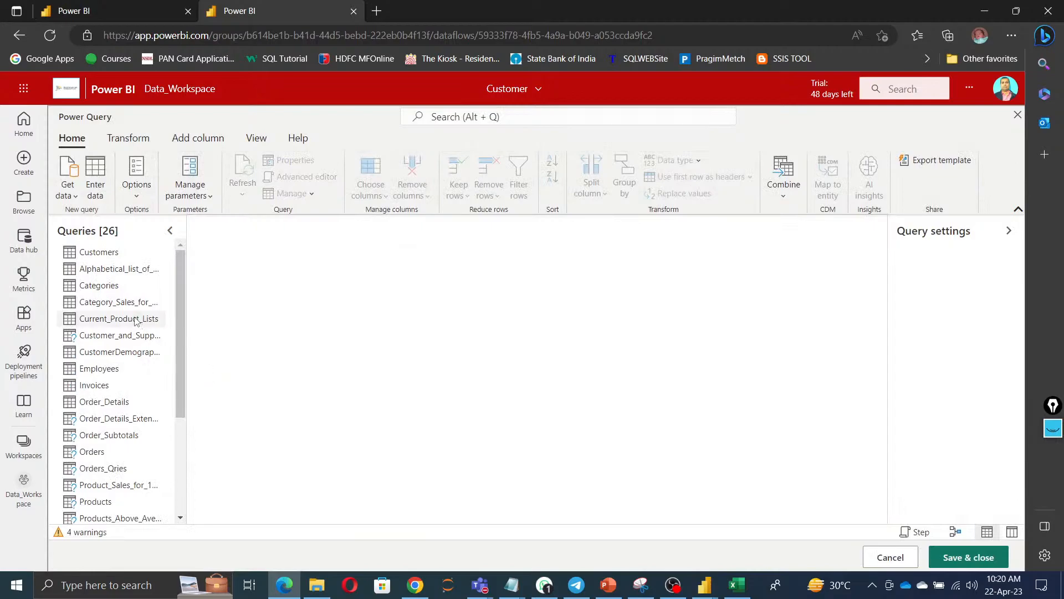
Look through the mashup script in the unexpected error report and dismiss the error.
scroll(651, 461, "down", 2)
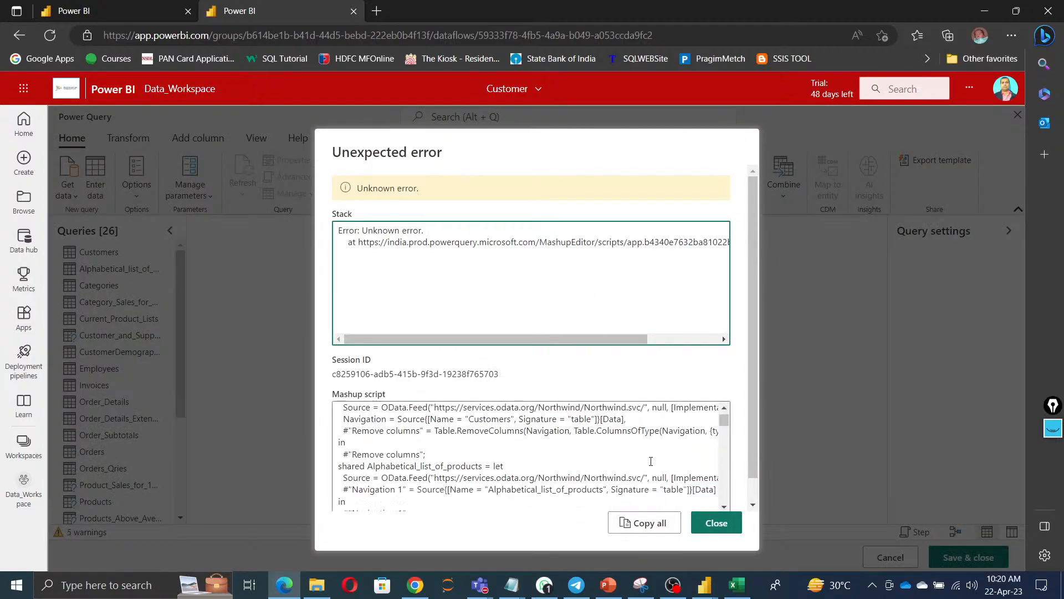
scroll(651, 461, "down", 5)
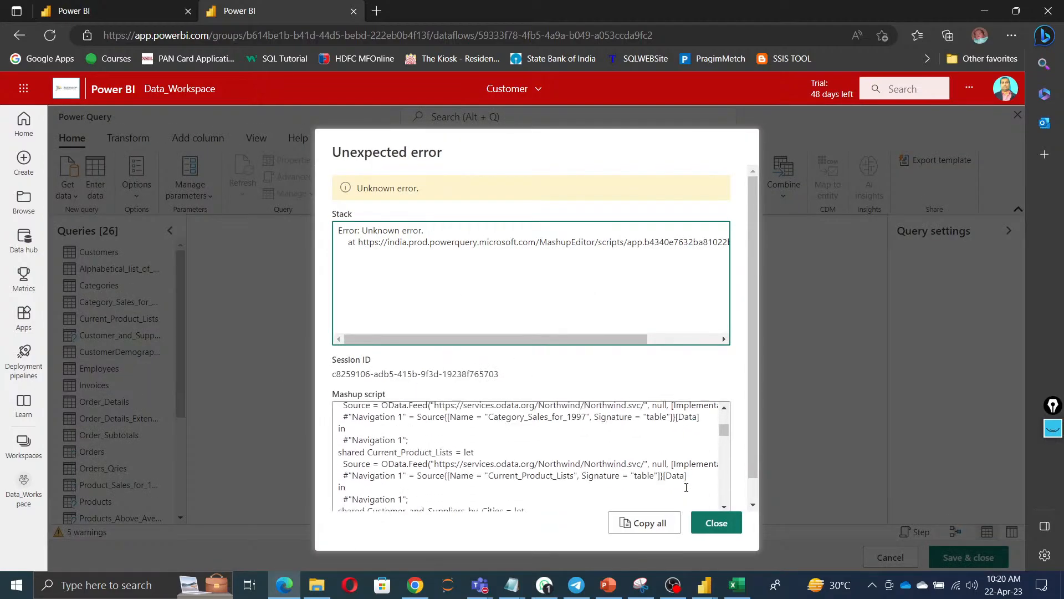
left_click(716, 523)
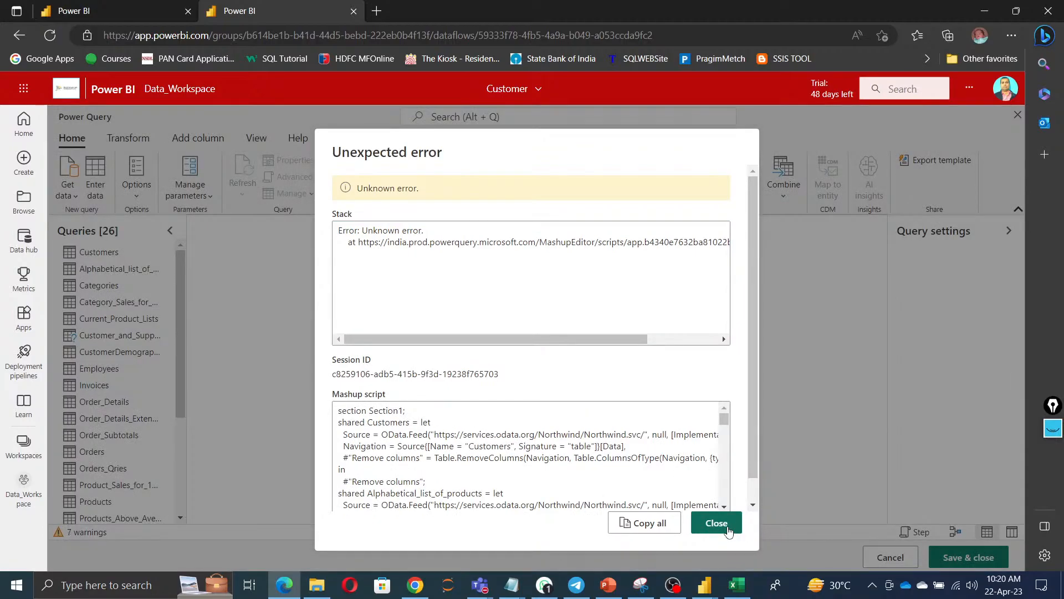
left_click(716, 524)
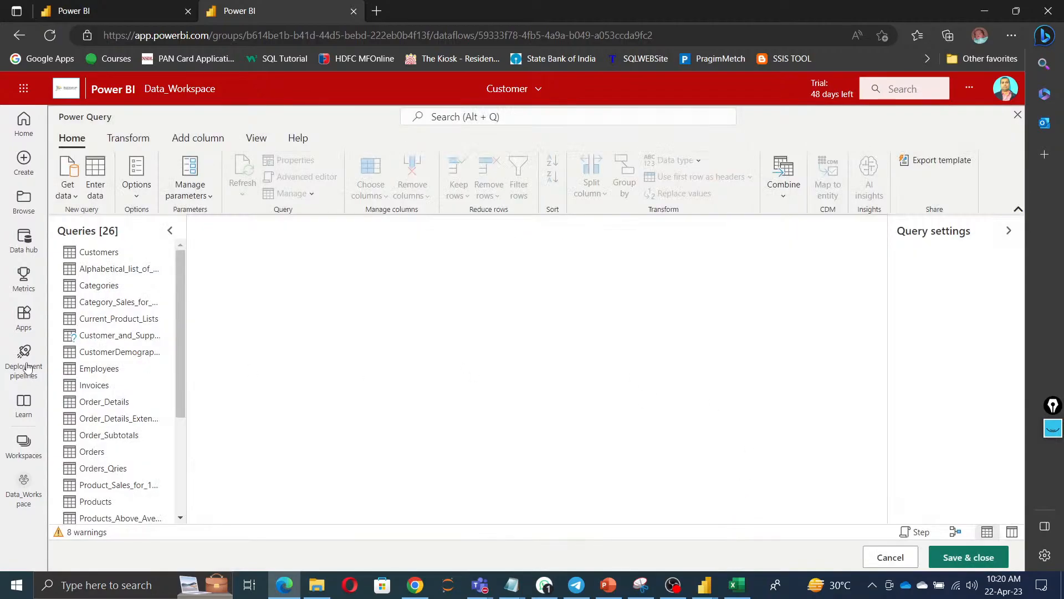
Preview the Customer_and_Suppliers_by_Cities query and look through the rest of the query list.
scroll(101, 500, "down", 3)
scroll(101, 500, "up", 3)
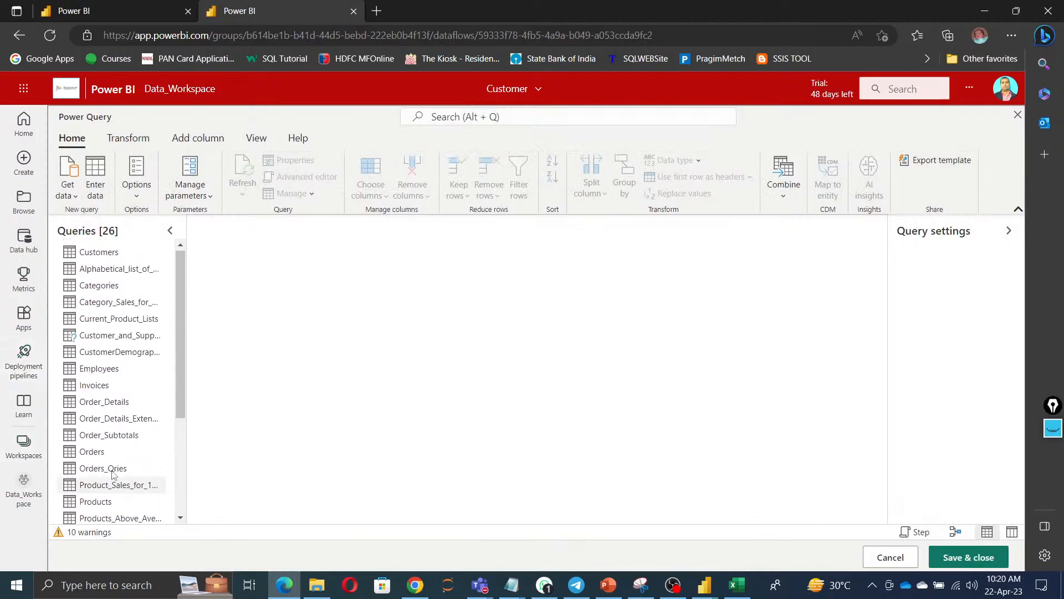
left_click(82, 335)
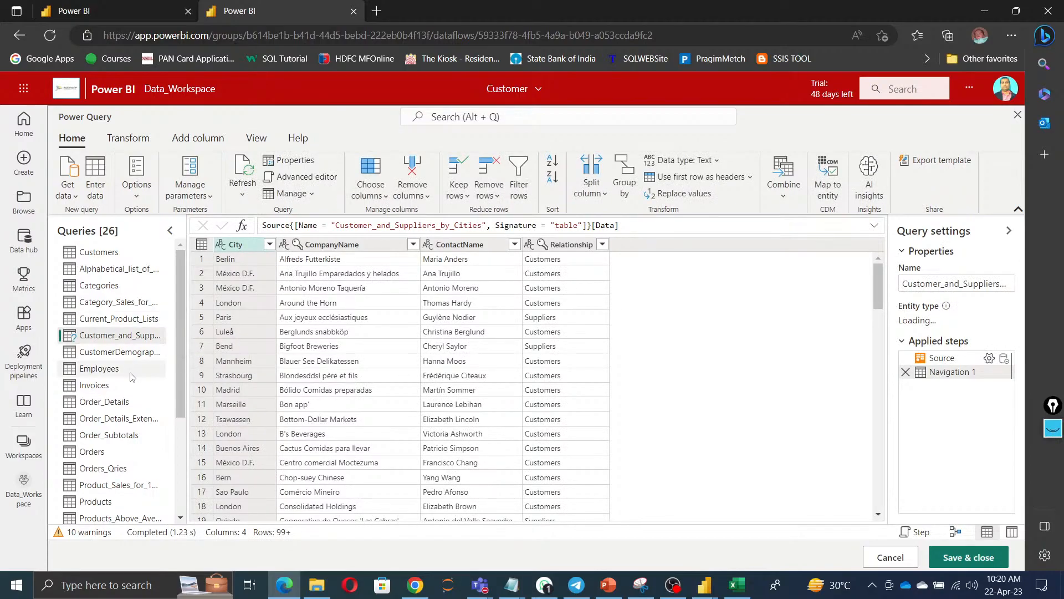
scroll(136, 332, "down", 3)
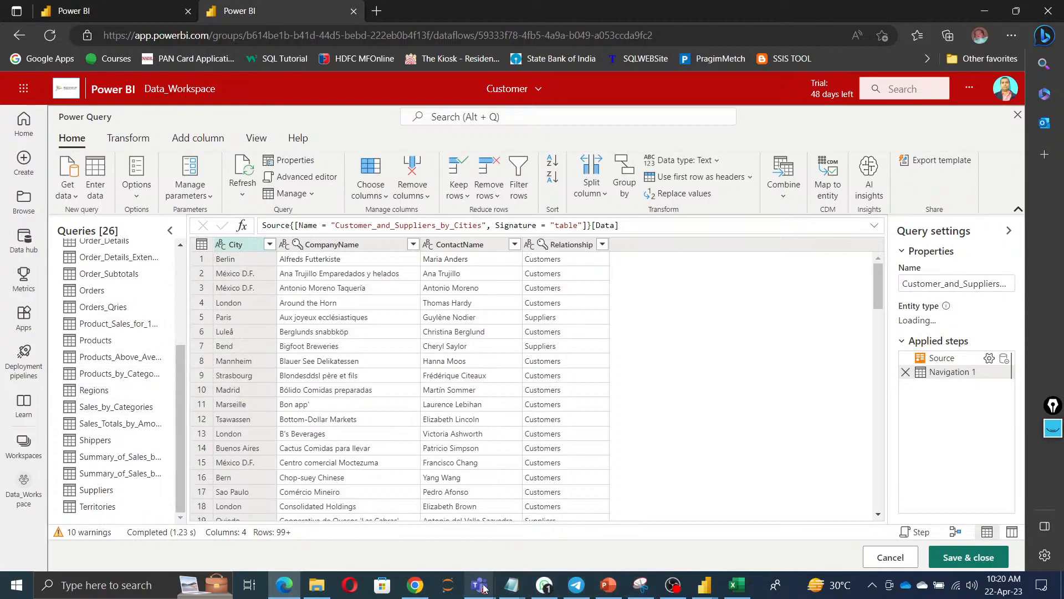
Switch to the Teams meeting, check the participant list and the on-hold guest's options, and minimize the meeting window.
mouse_move(479, 585)
left_click(497, 526)
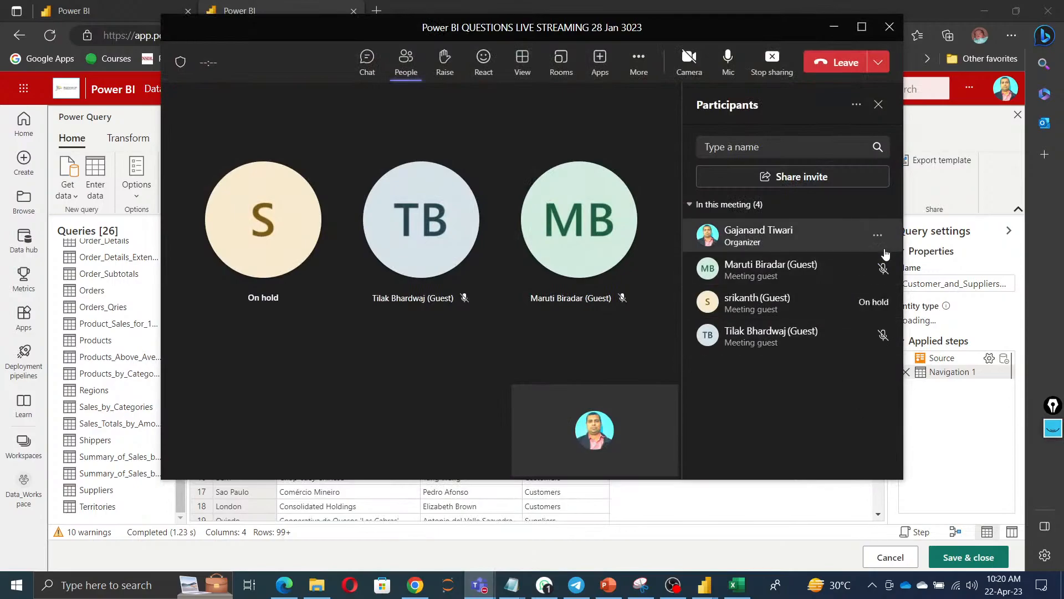
mouse_move(877, 309)
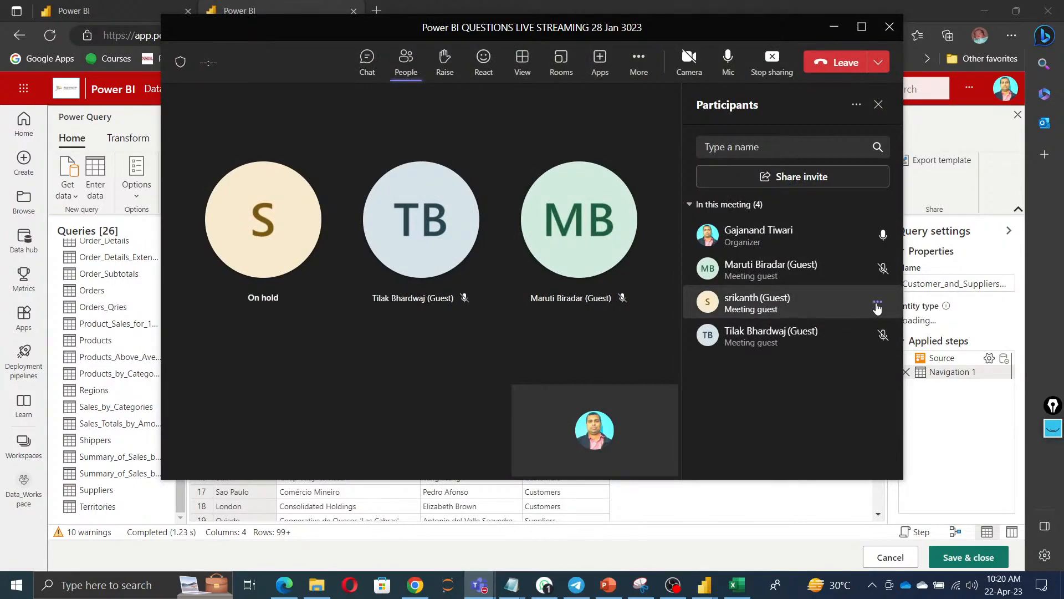
left_click(877, 306)
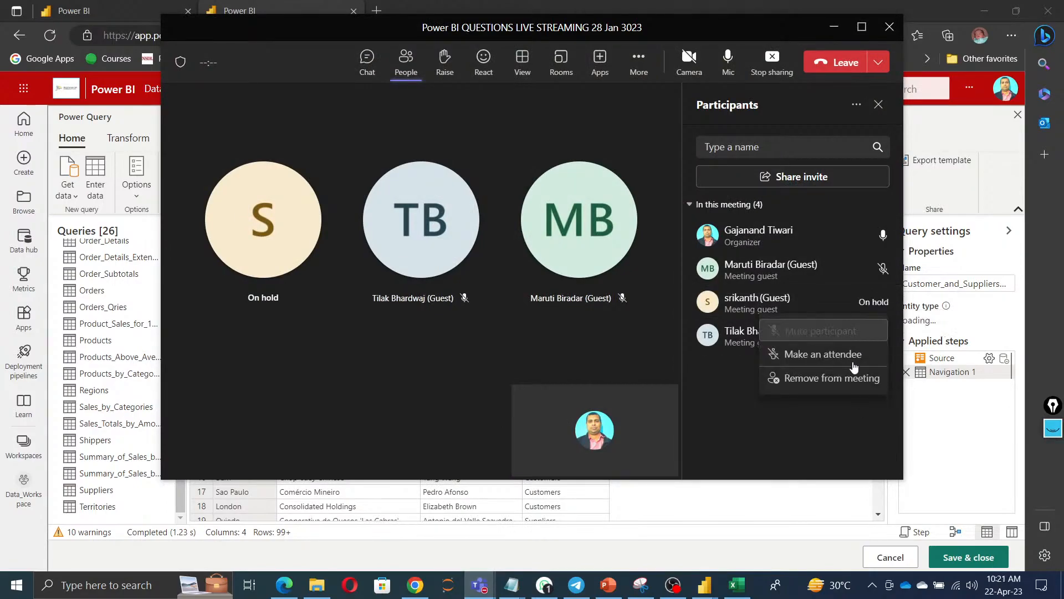
left_click(791, 418)
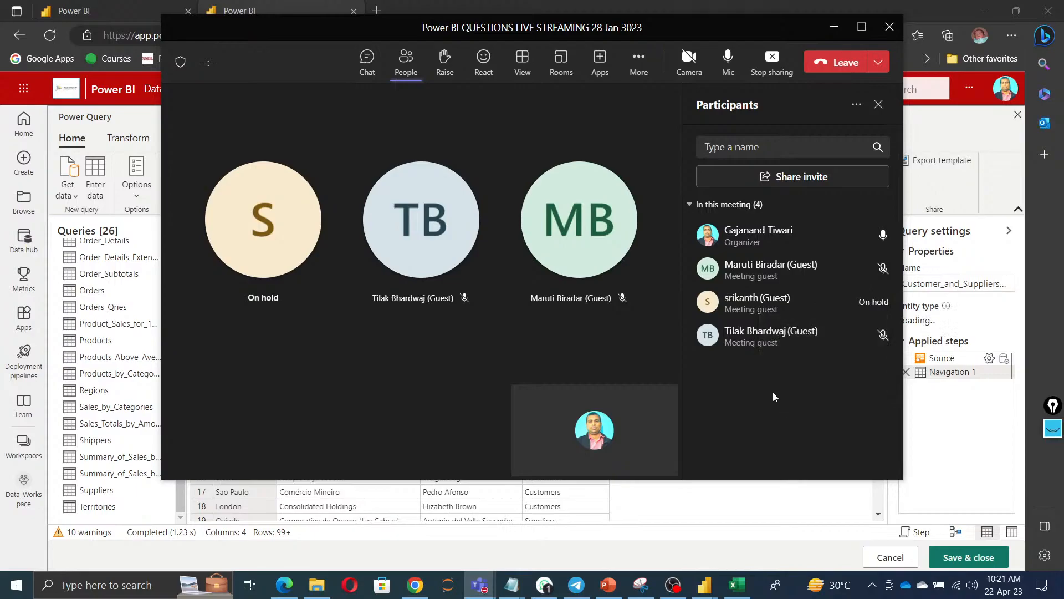
left_click(833, 31)
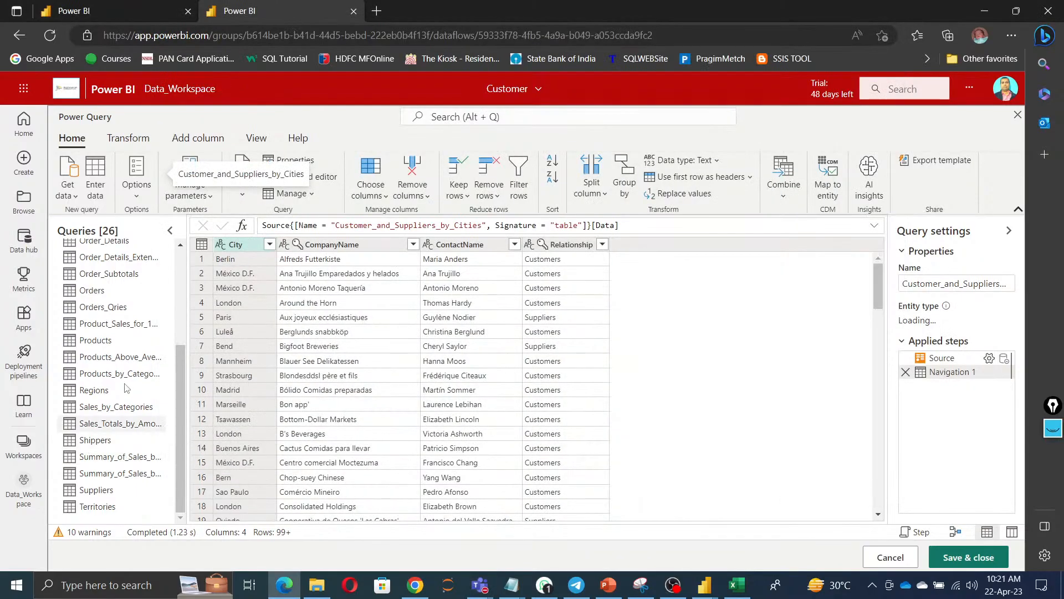
Save and close the dataflow's queries and dismiss the refresh notification.
scroll(131, 350, "up", 3)
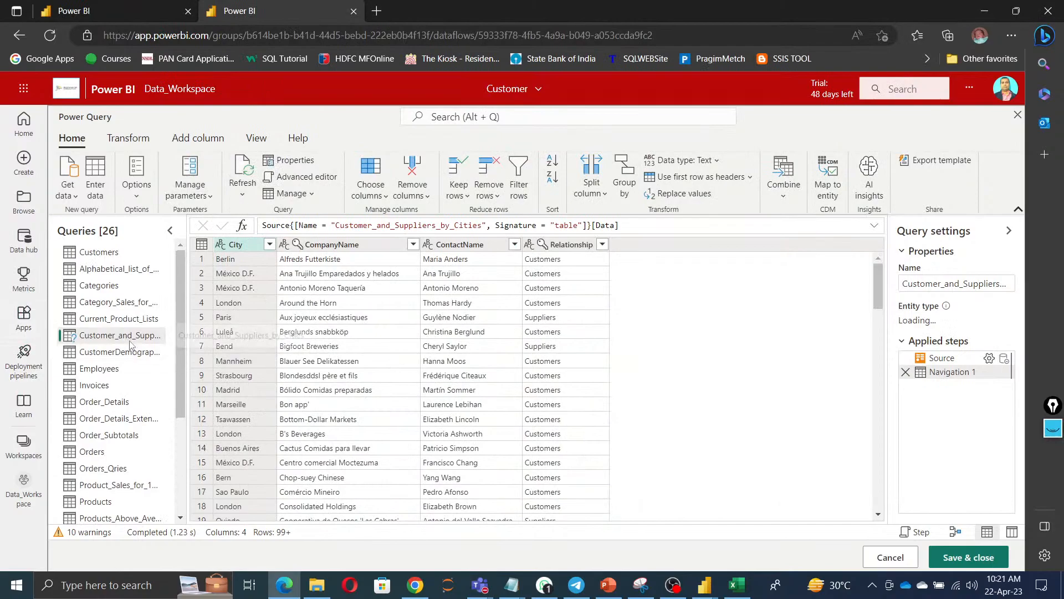
left_click(957, 345)
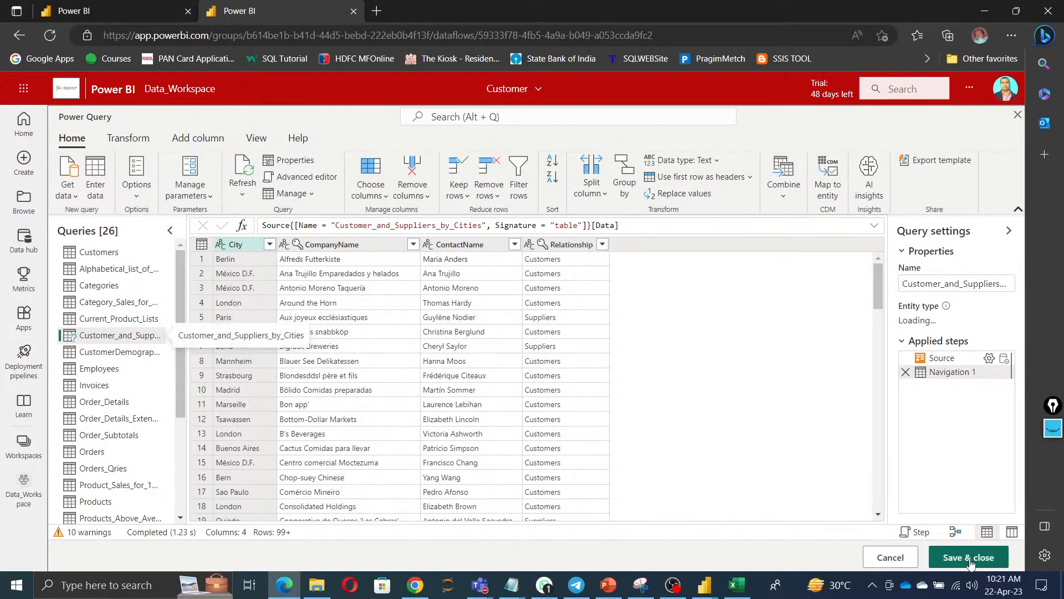
left_click(970, 558)
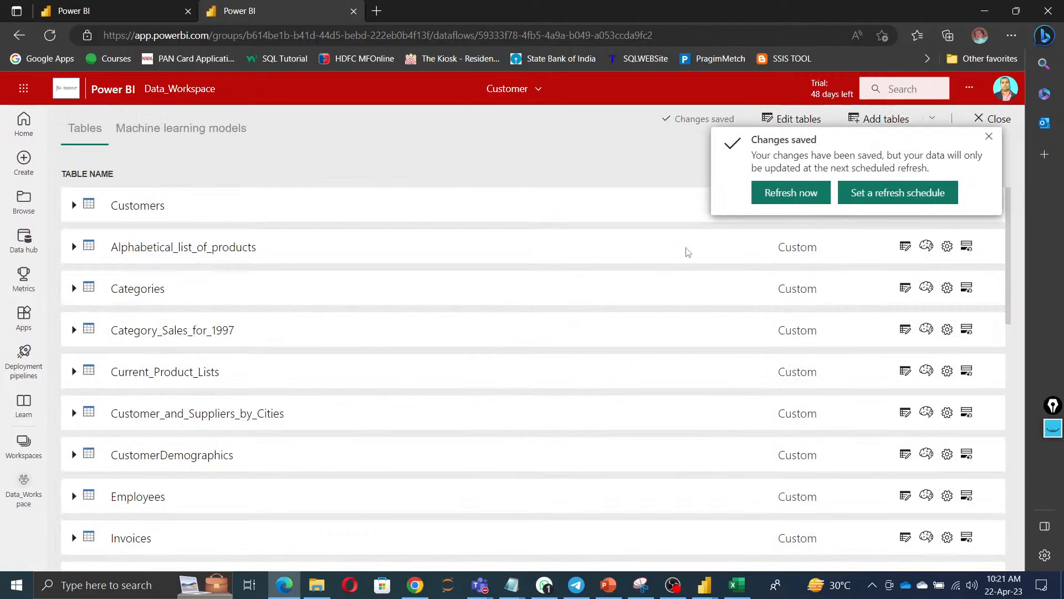
left_click(989, 137)
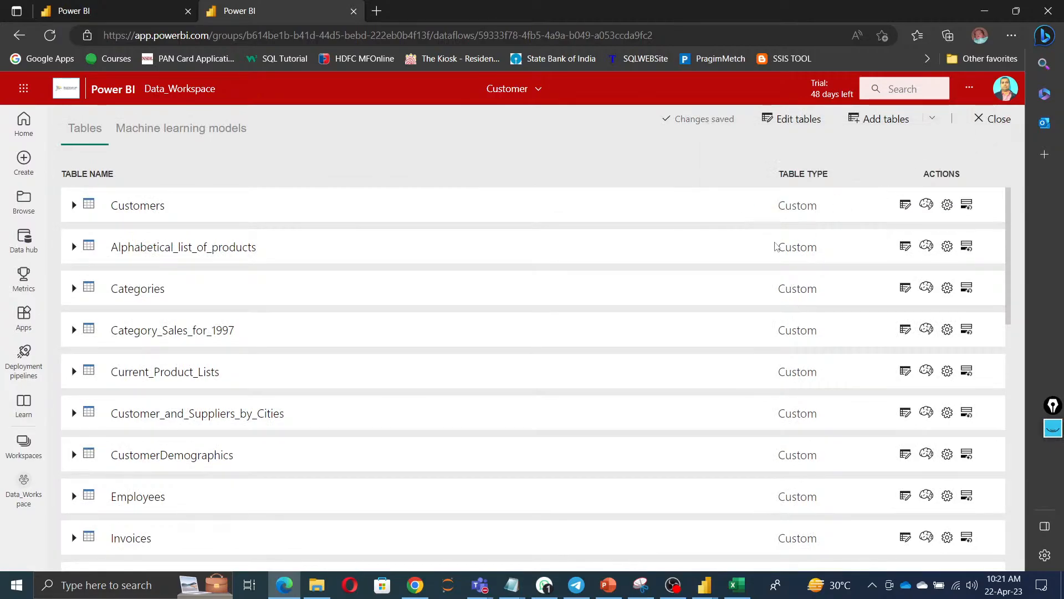
Look through the dataflow's full table list and close it to return to the workspace.
scroll(260, 426, "down", 10)
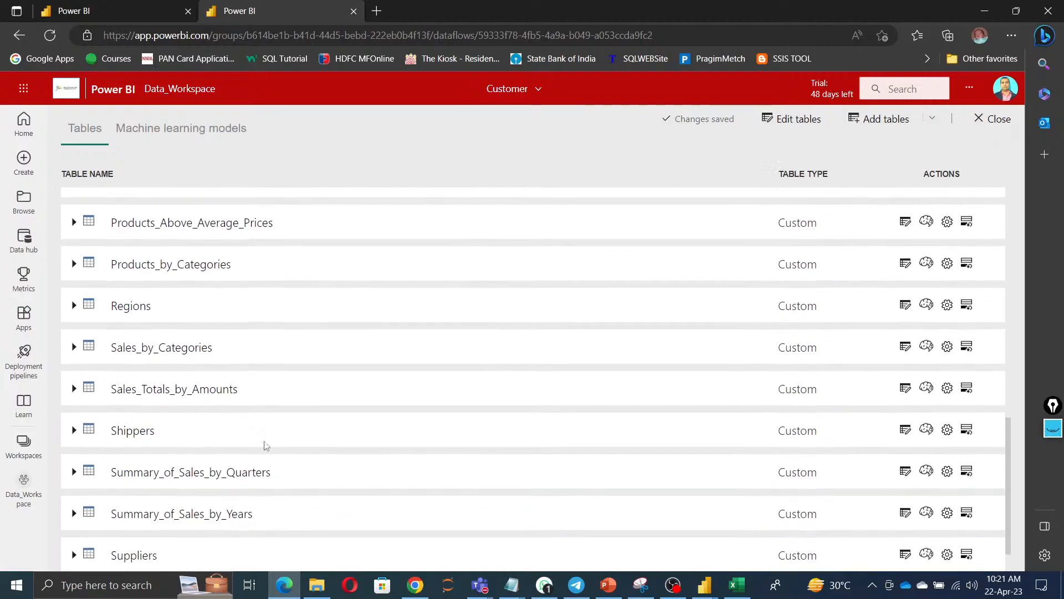
scroll(370, 520, "up", 3)
scroll(371, 518, "up", 8)
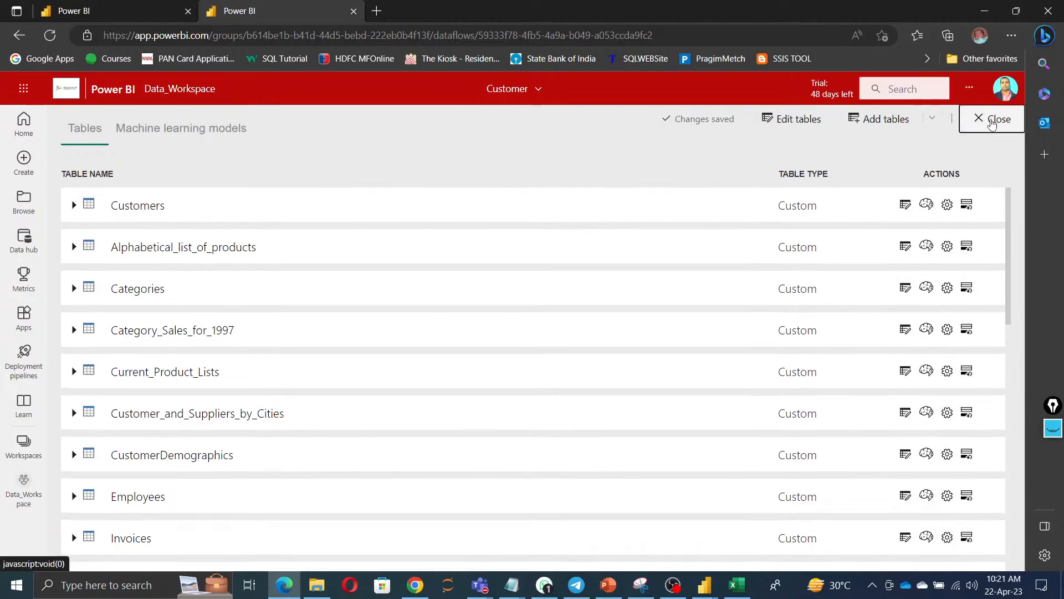
left_click(992, 123)
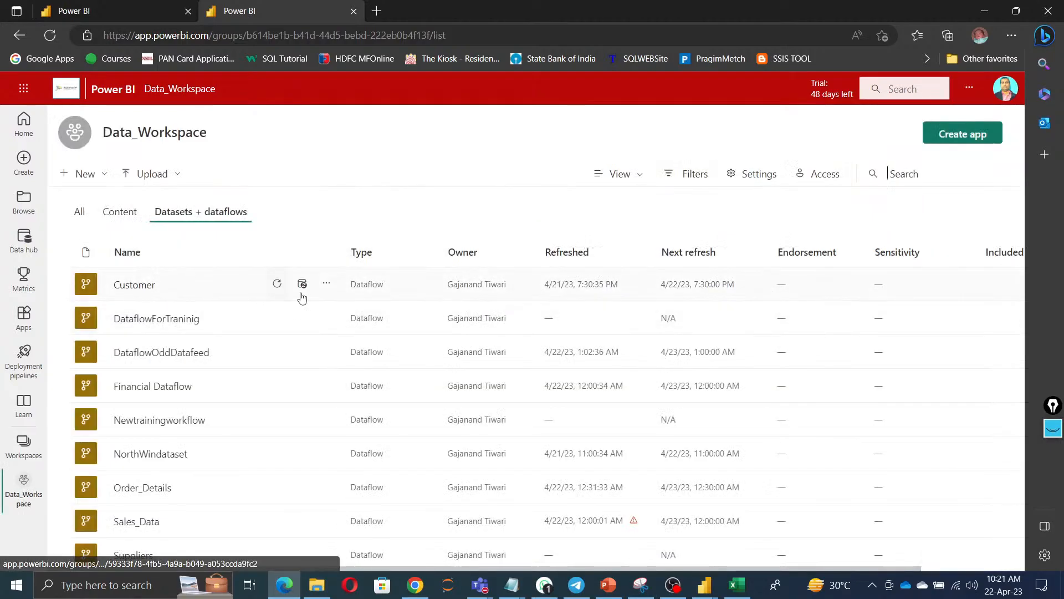
View the settings of the Customer dataflow and return to the workspace's dataflow list.
left_click(327, 284)
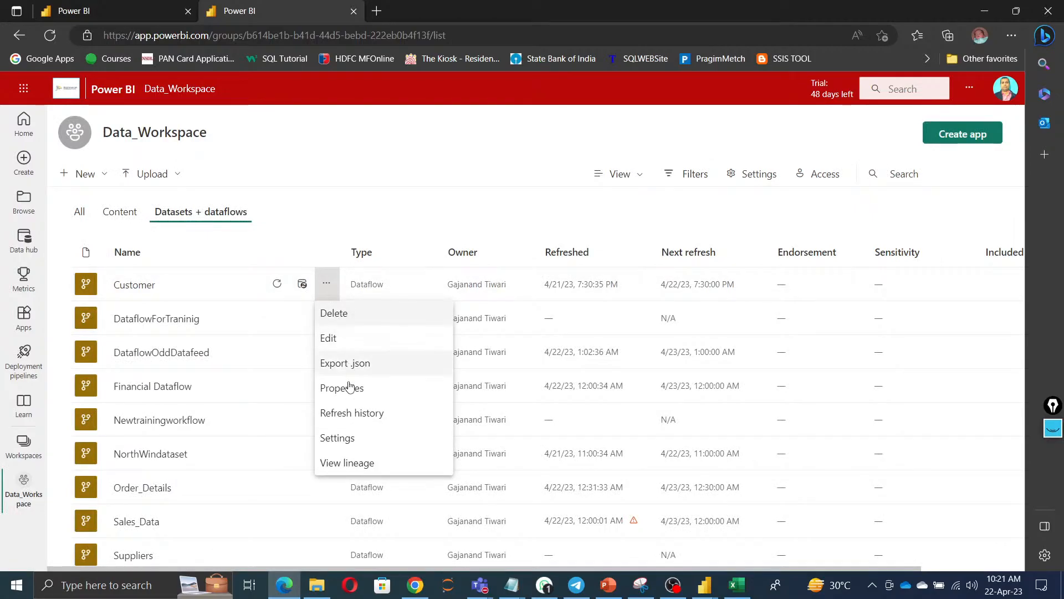
left_click(344, 437)
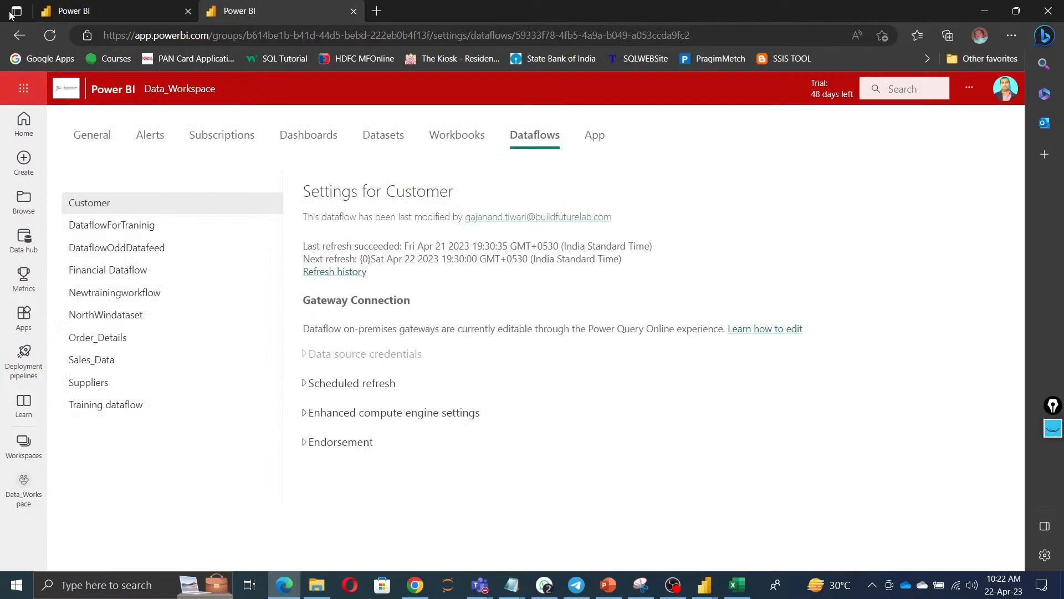
left_click(21, 36)
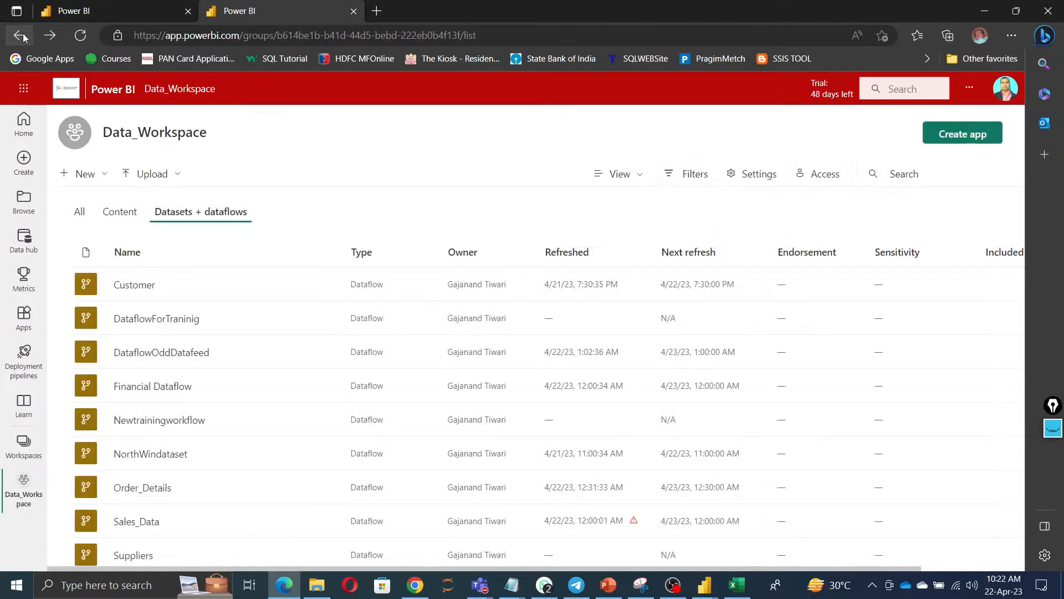
Open the Customer dataflow's tables for editing in Power Query and show the dataflow's title and owner details.
mouse_move(136, 295)
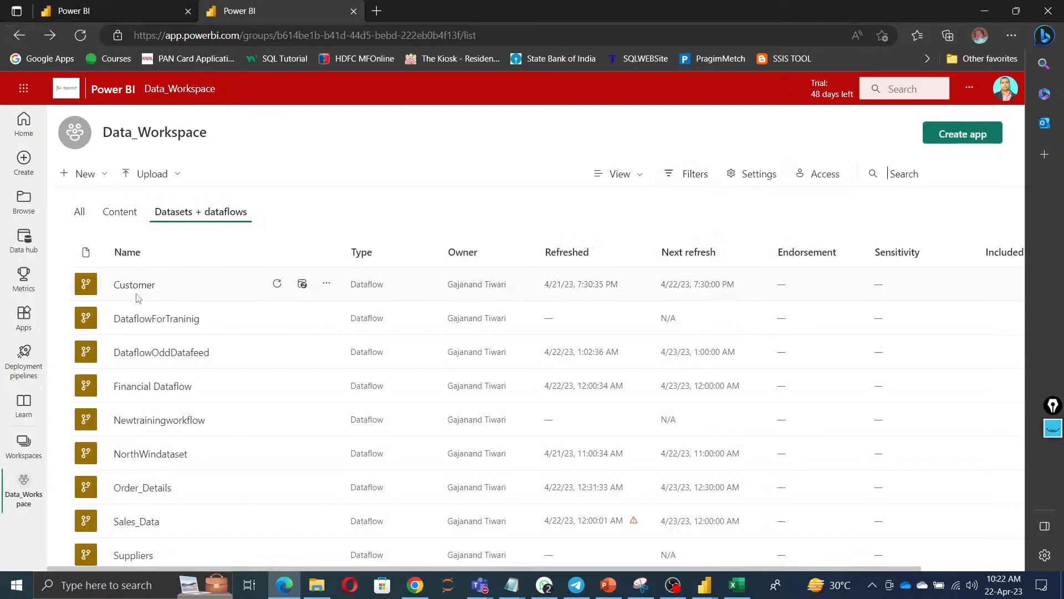
left_click(325, 284)
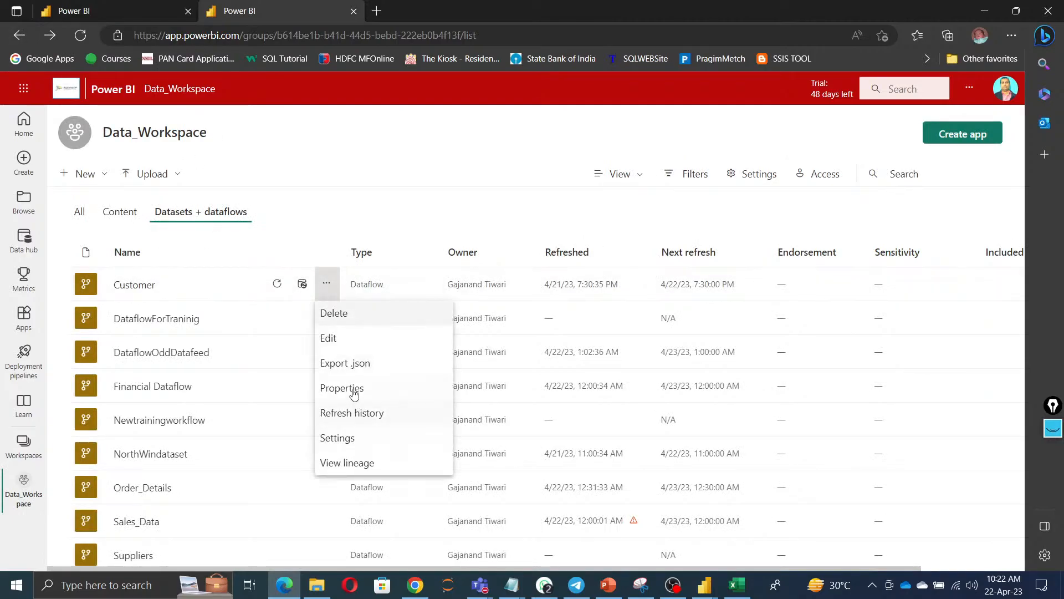
left_click(344, 336)
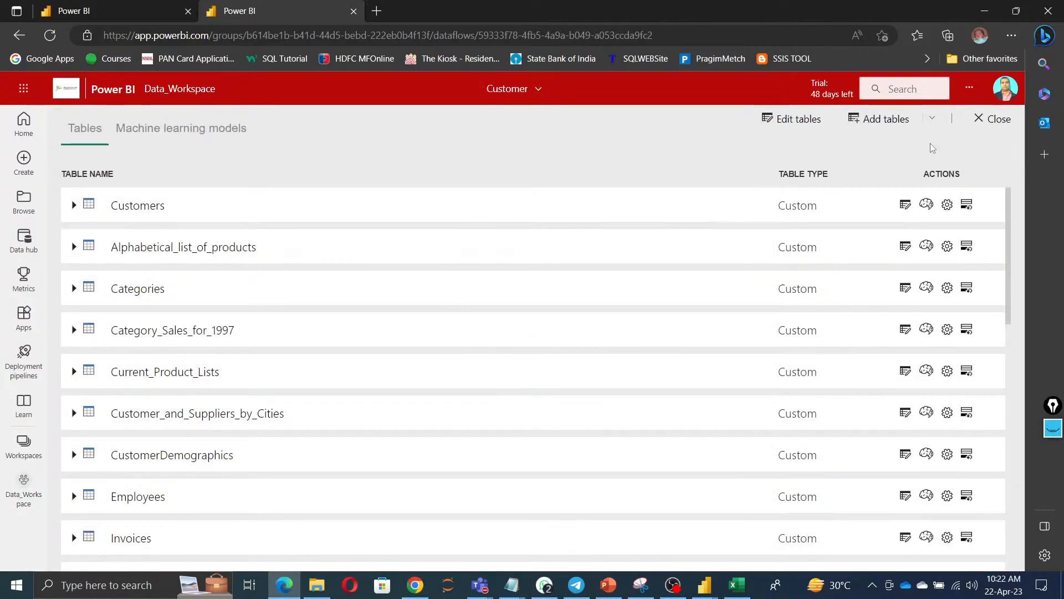
left_click(785, 122)
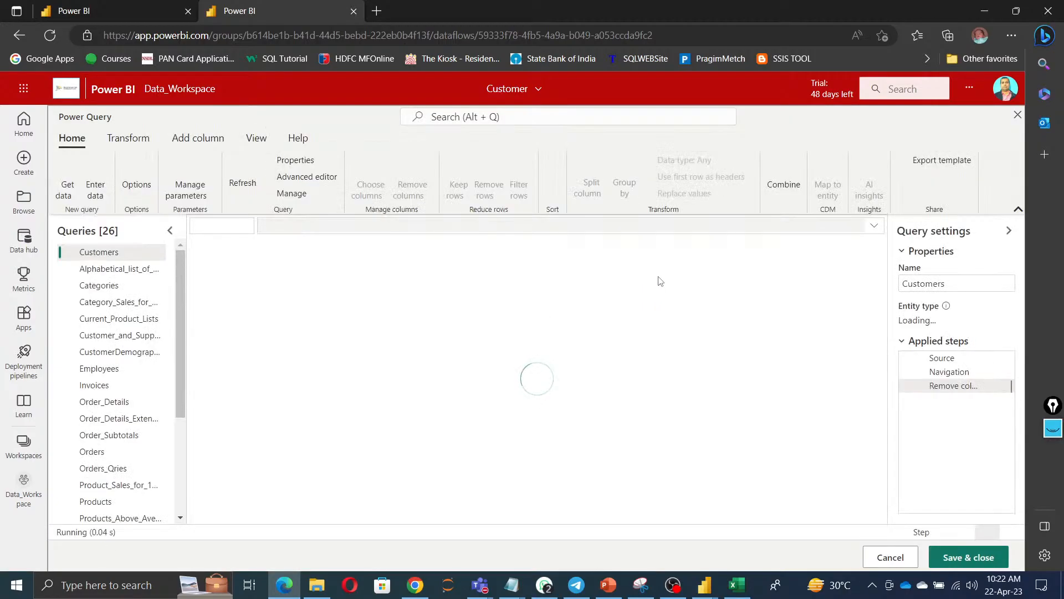
left_click(539, 90)
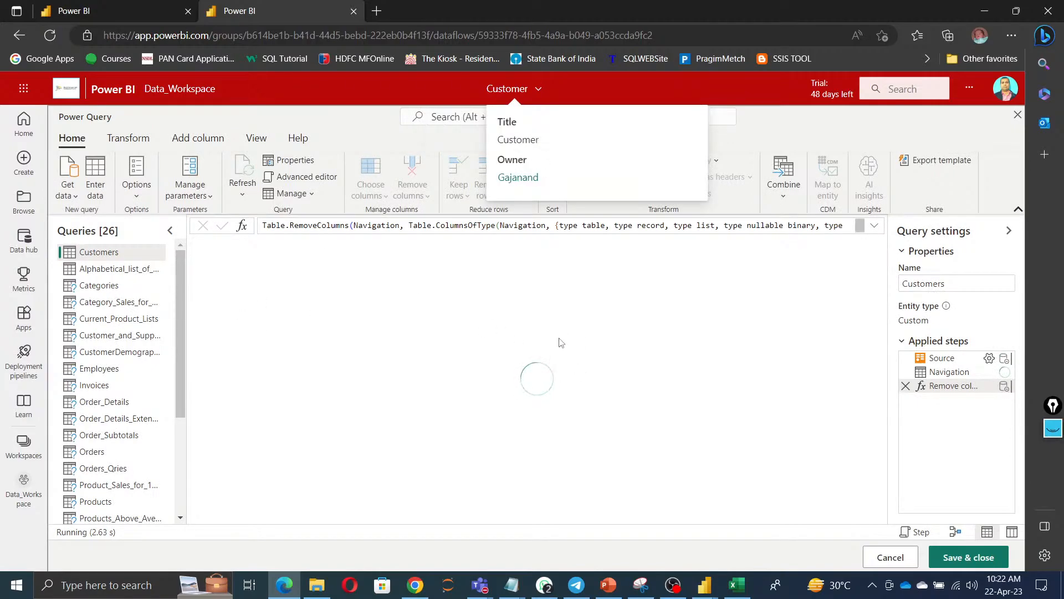
Rename the Customers query as Customer, save the change and close the dataflow.
left_click(951, 282)
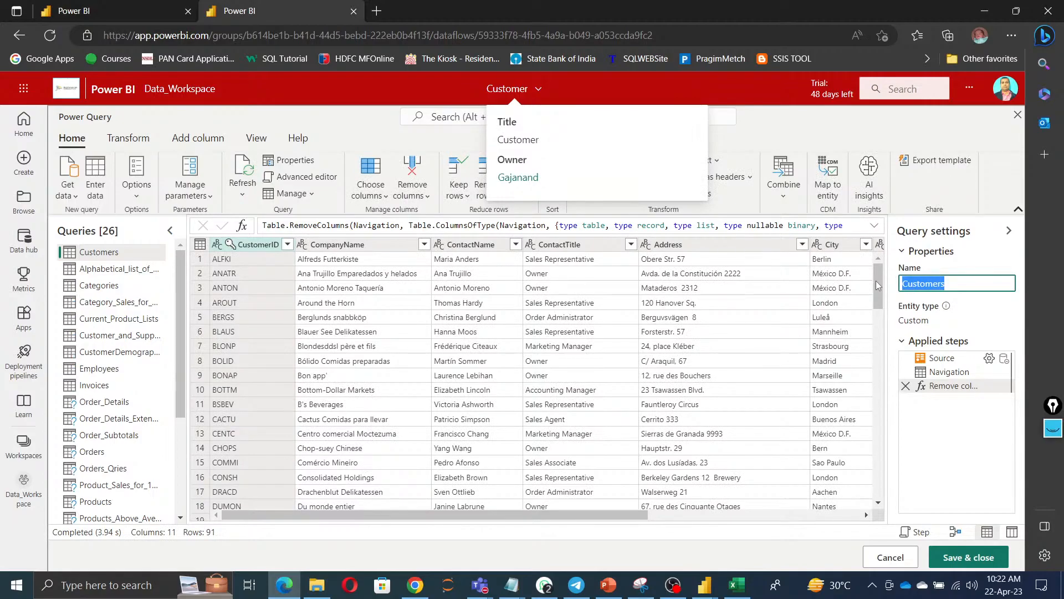
type("N")
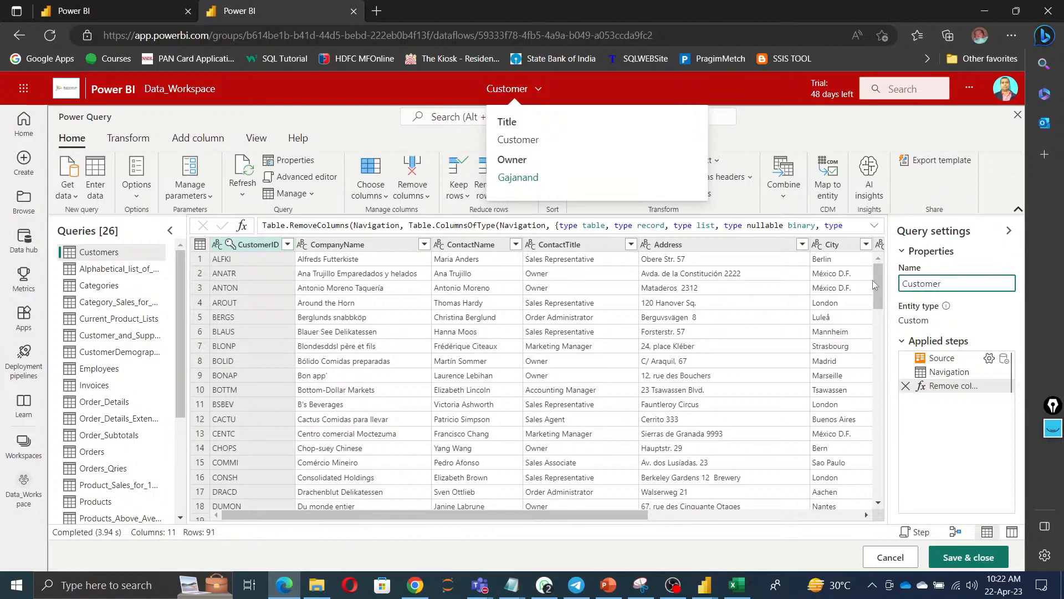
left_click(986, 308)
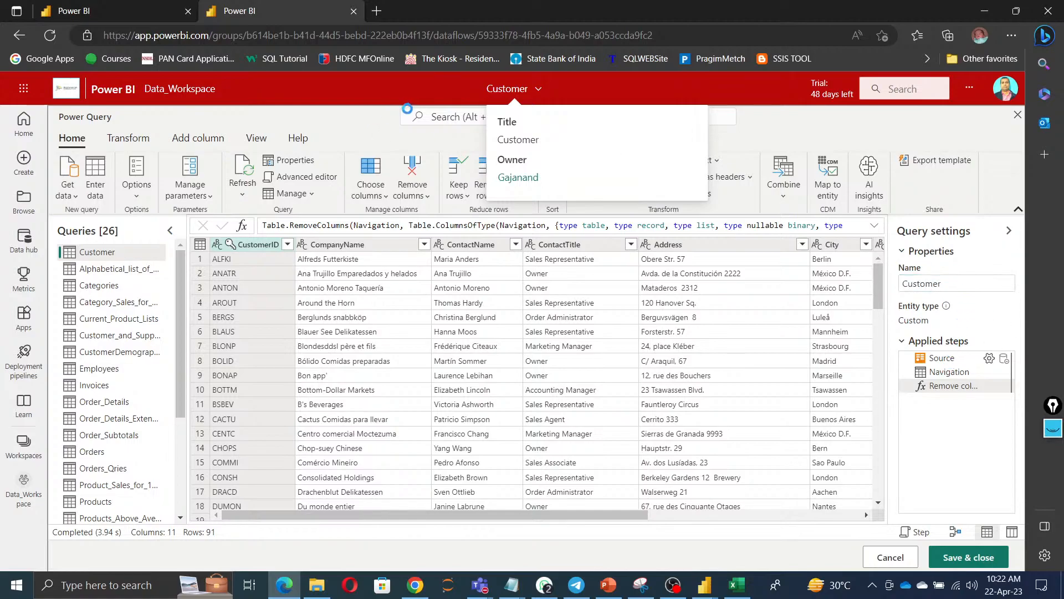
left_click(539, 91)
left_click(968, 557)
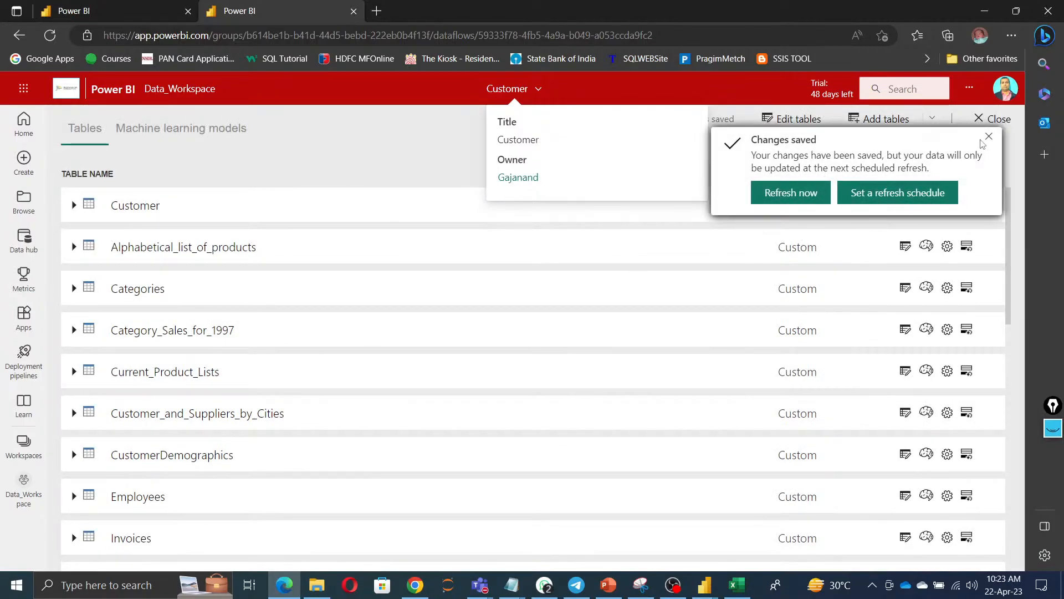
left_click(987, 138)
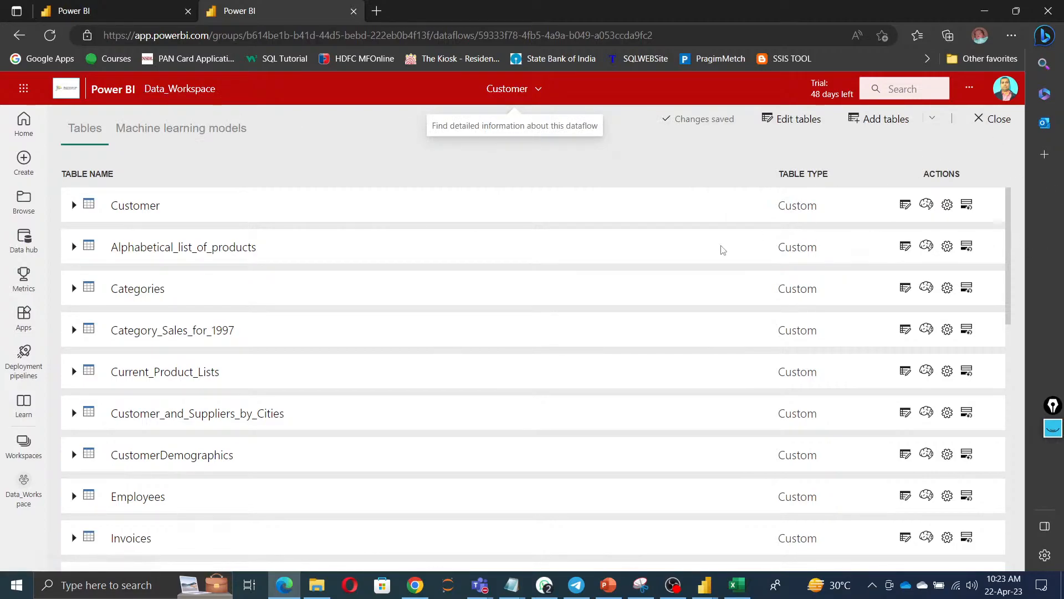
left_click(989, 119)
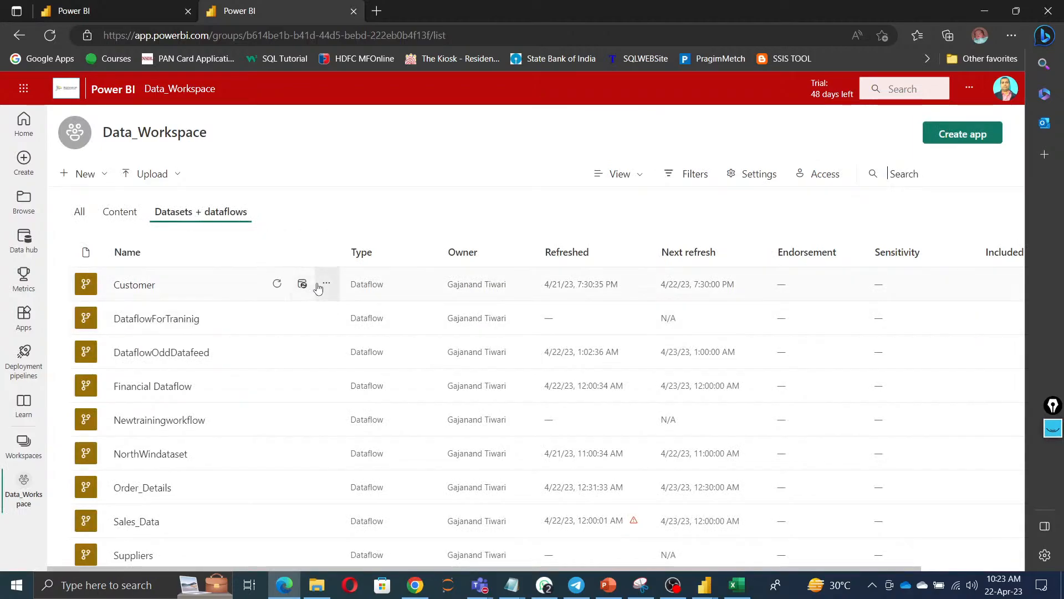
Rename the Customer dataflow as NorthWindDatabase in its properties and save.
left_click(326, 284)
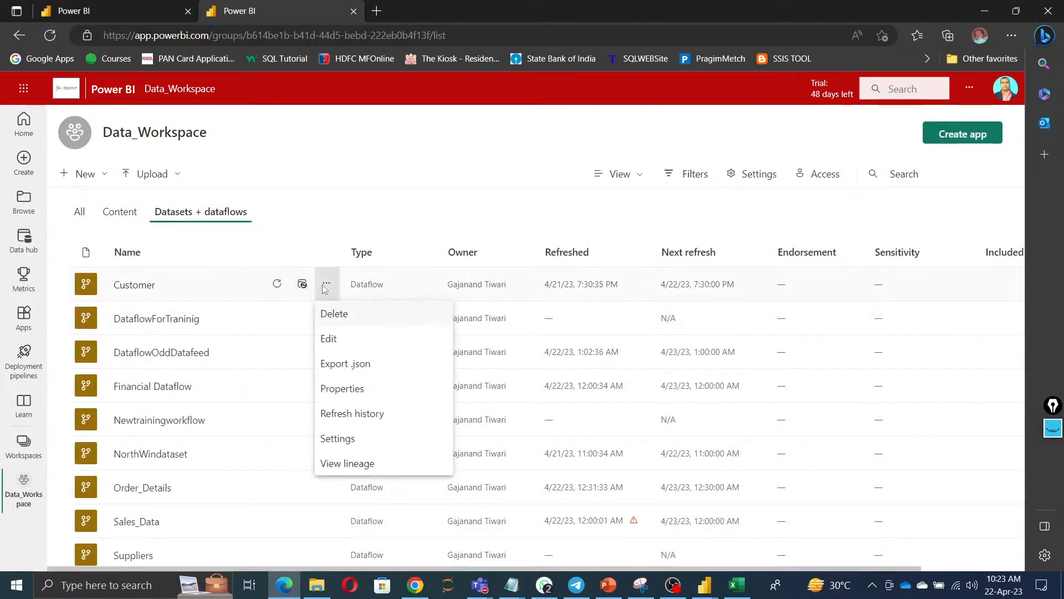
left_click(343, 388)
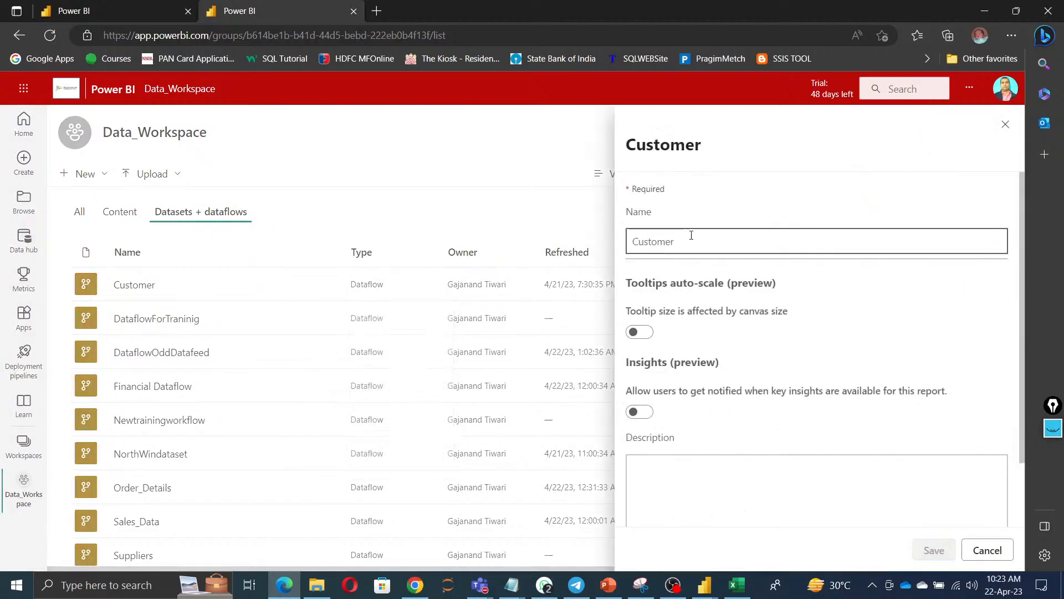
left_click_drag(689, 237, 427, 218)
key("BackSpace")
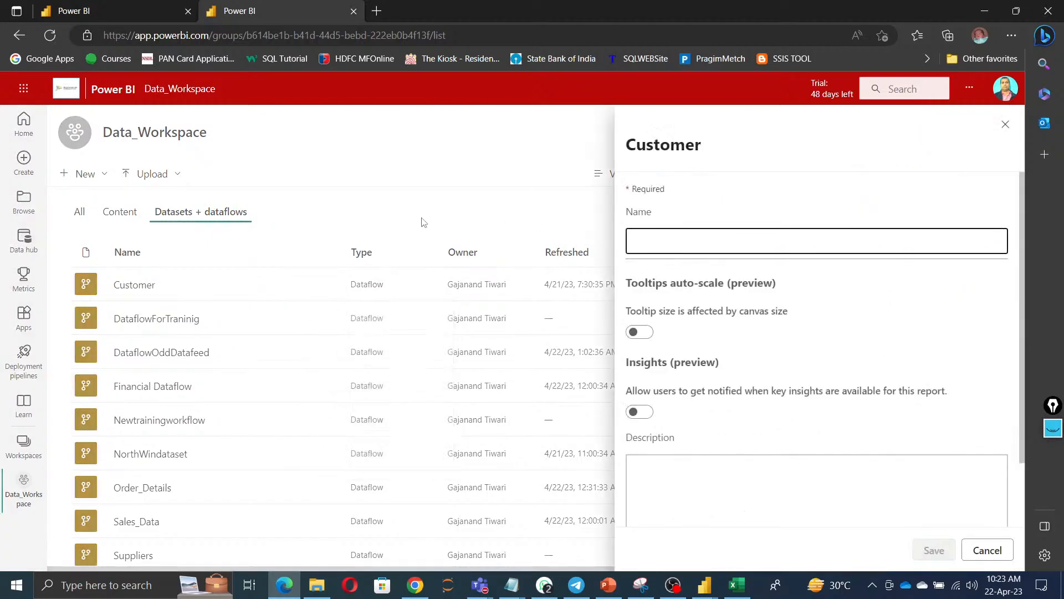
type("NorthWindData")
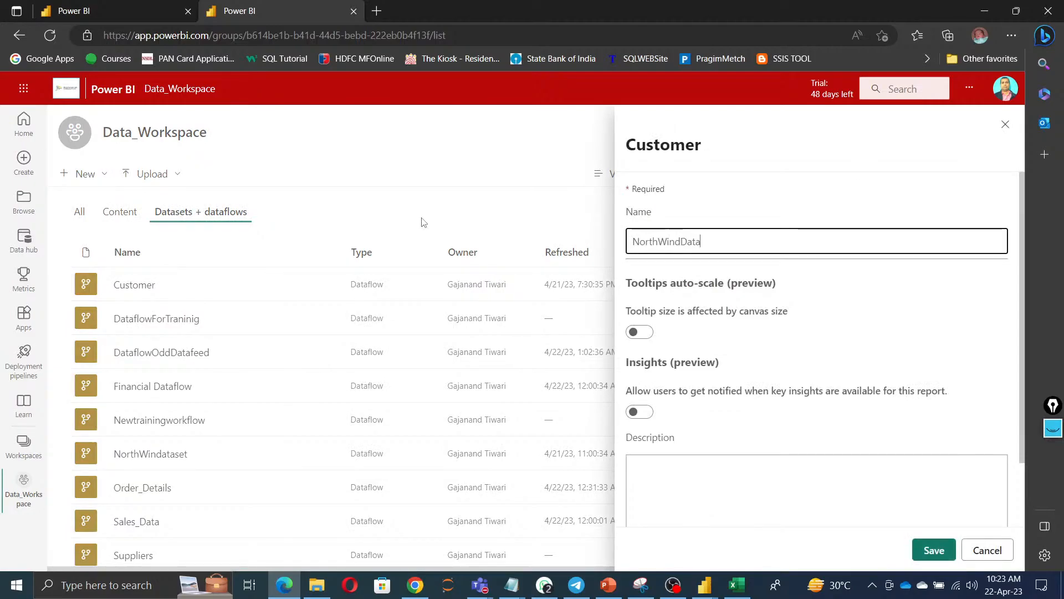
type("base")
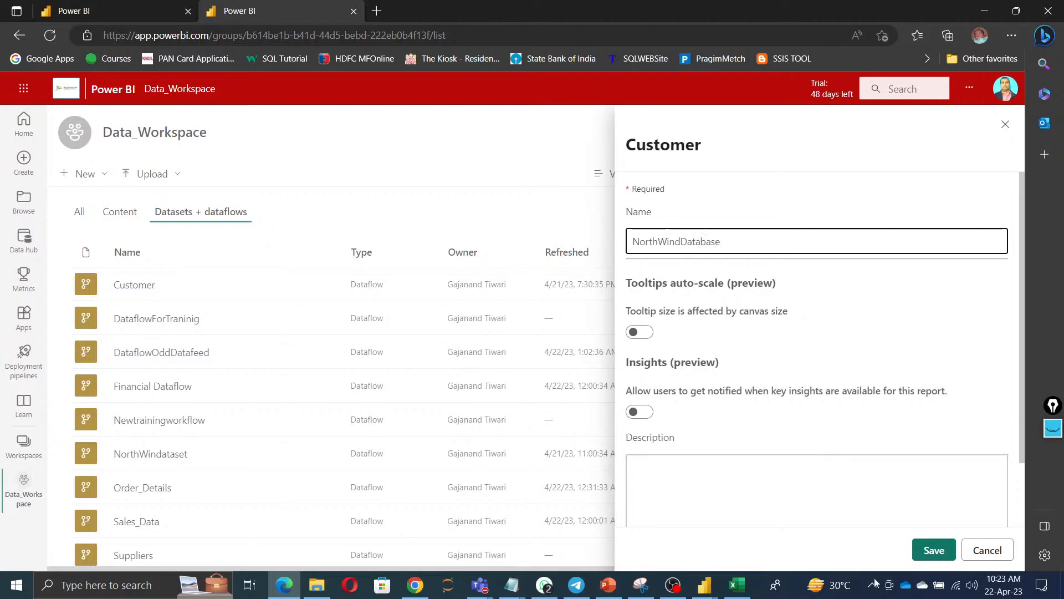
left_click(934, 550)
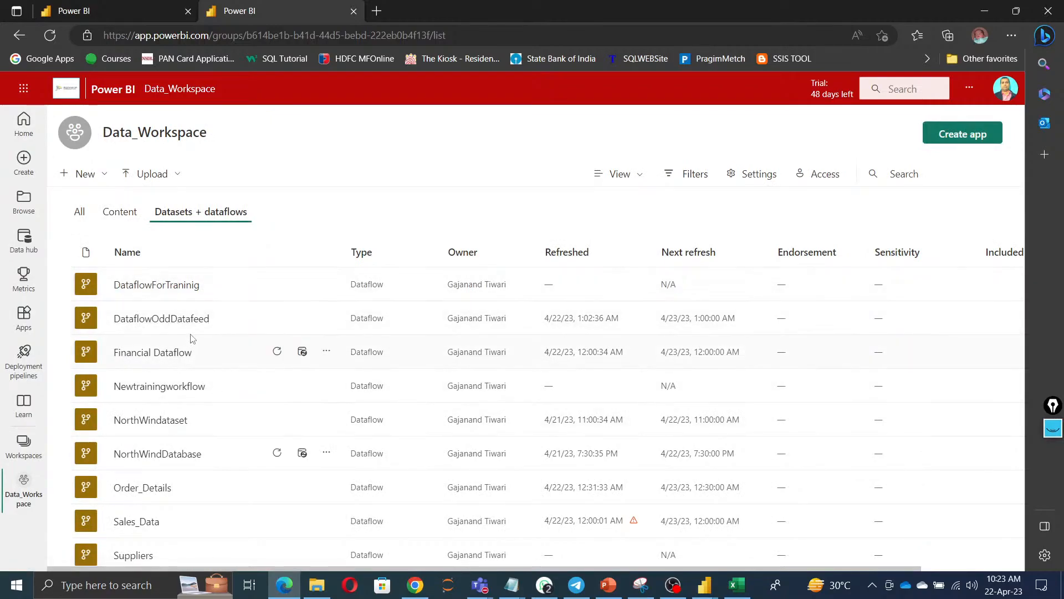
Switch to the Power Query Editor of Power BI Course Day5 and delete the Genders query.
scroll(174, 421, "down", 1)
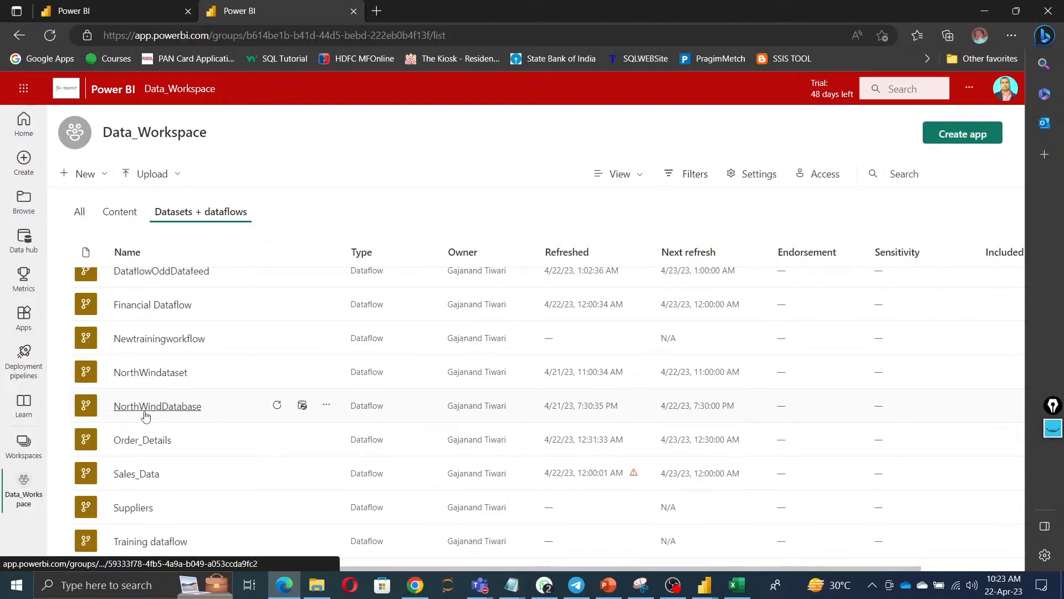
left_click(704, 590)
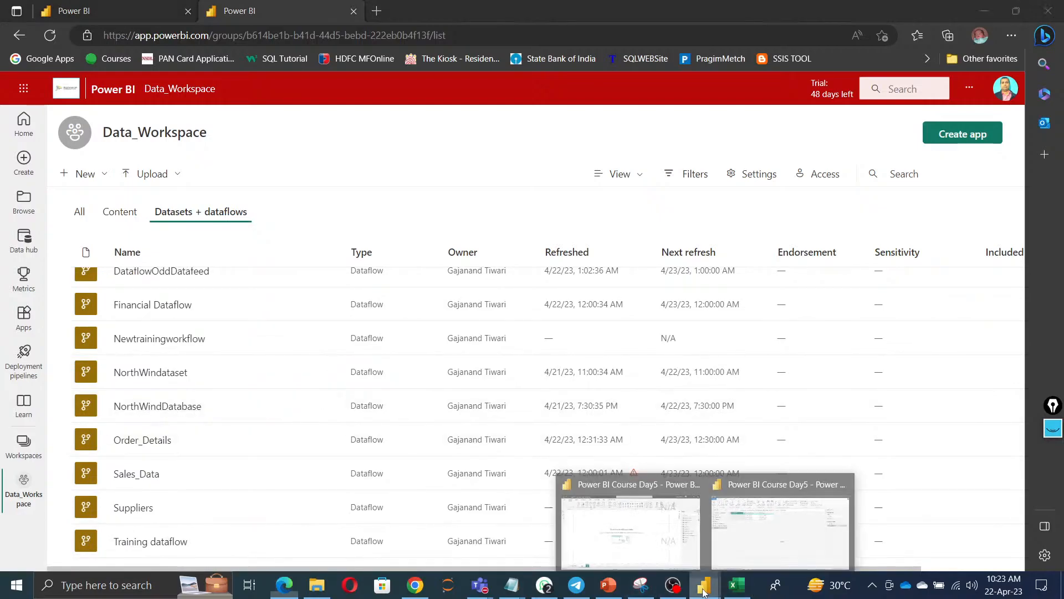
left_click(780, 532)
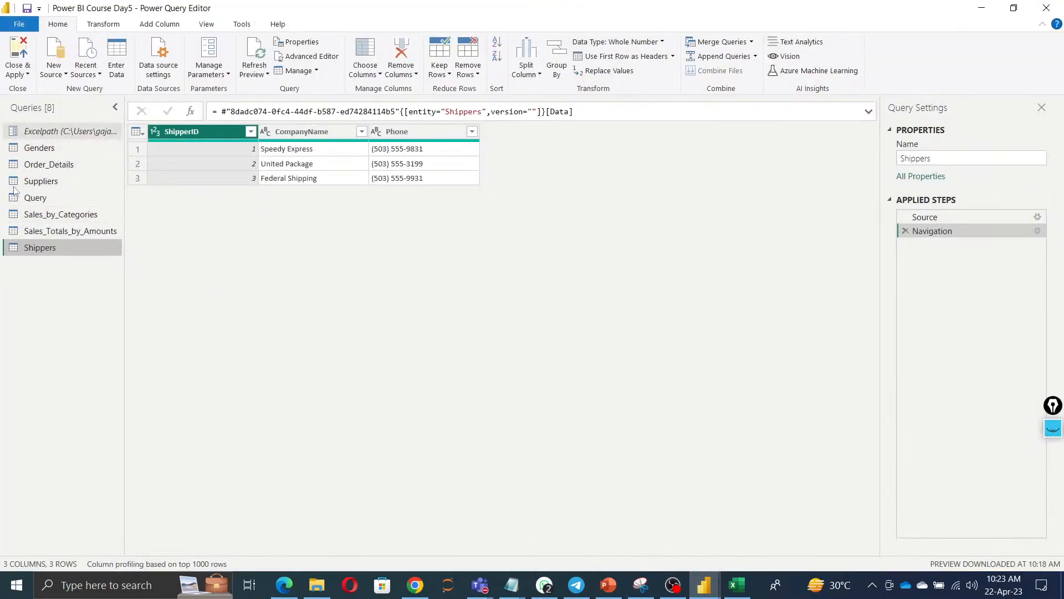
left_click(38, 232)
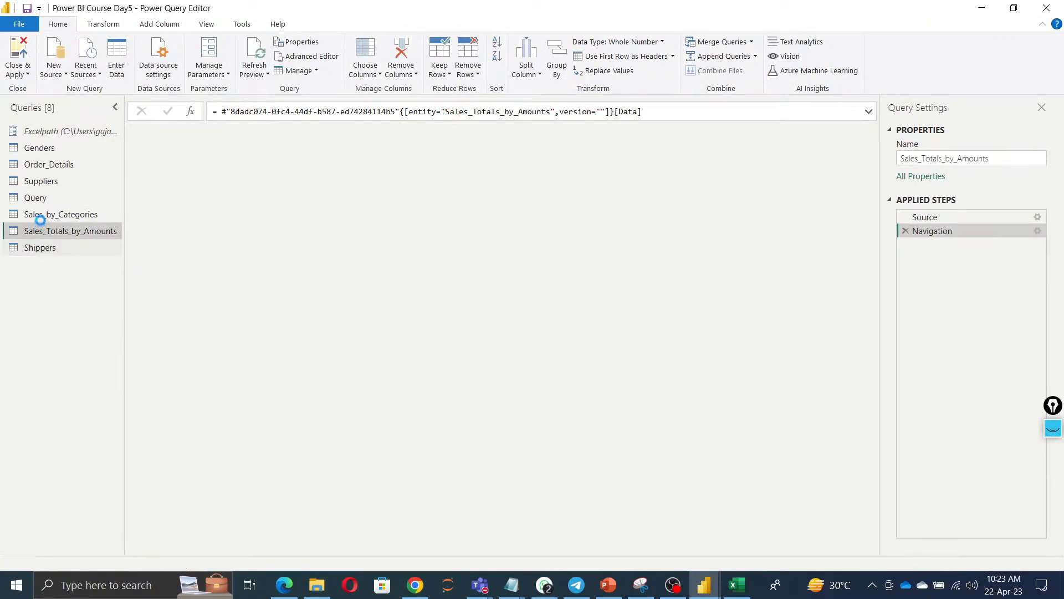
left_click(42, 198)
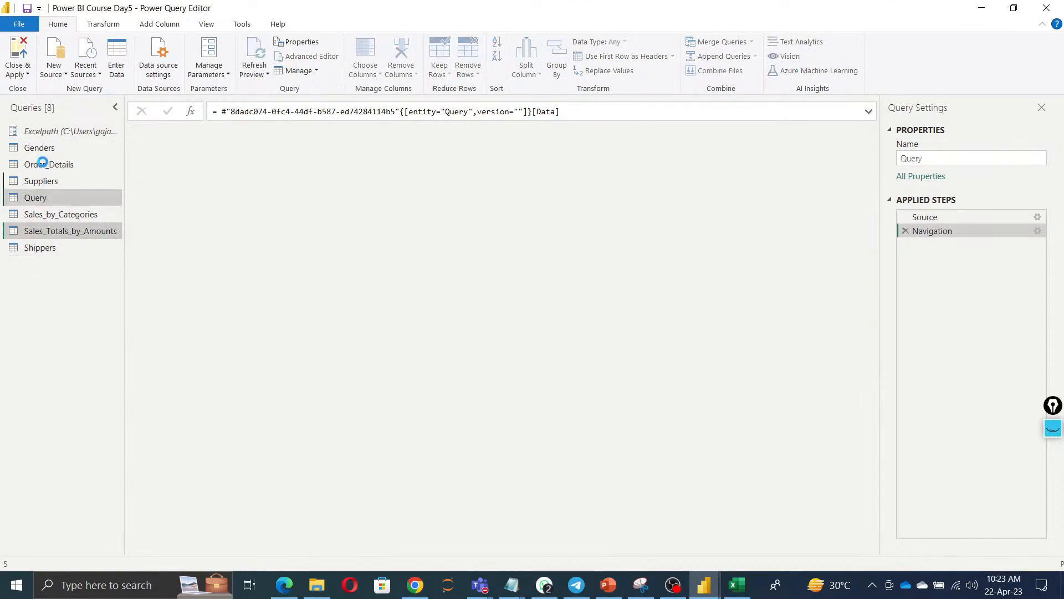
left_click(43, 148)
right_click(43, 147)
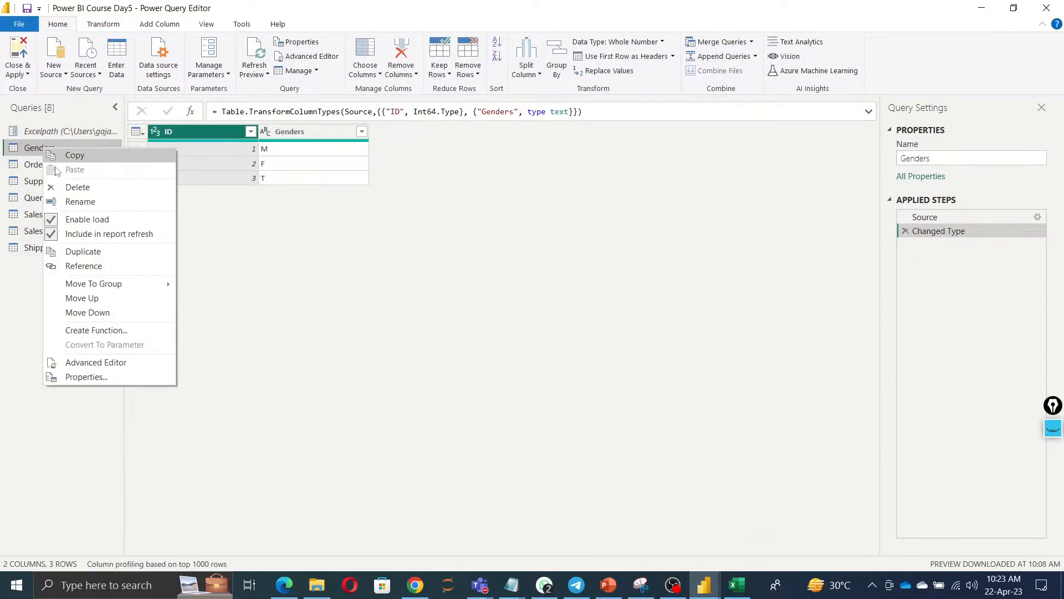
left_click(76, 188)
left_click(594, 314)
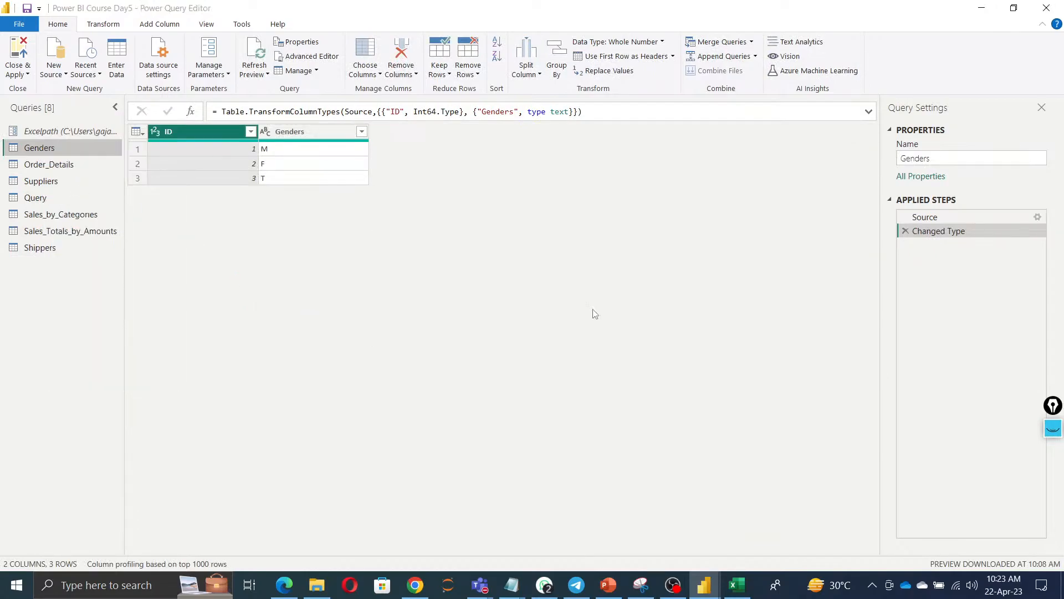
Delete the Order_Details and Suppliers queries from the Power BI Course Day5 file.
left_click(46, 151)
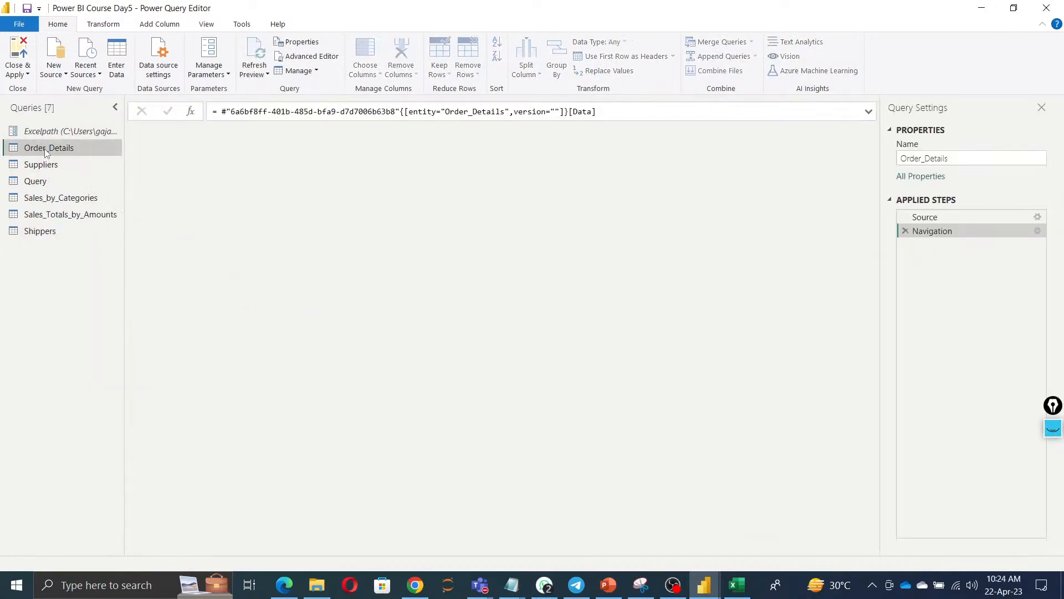
right_click(46, 151)
left_click(348, 315)
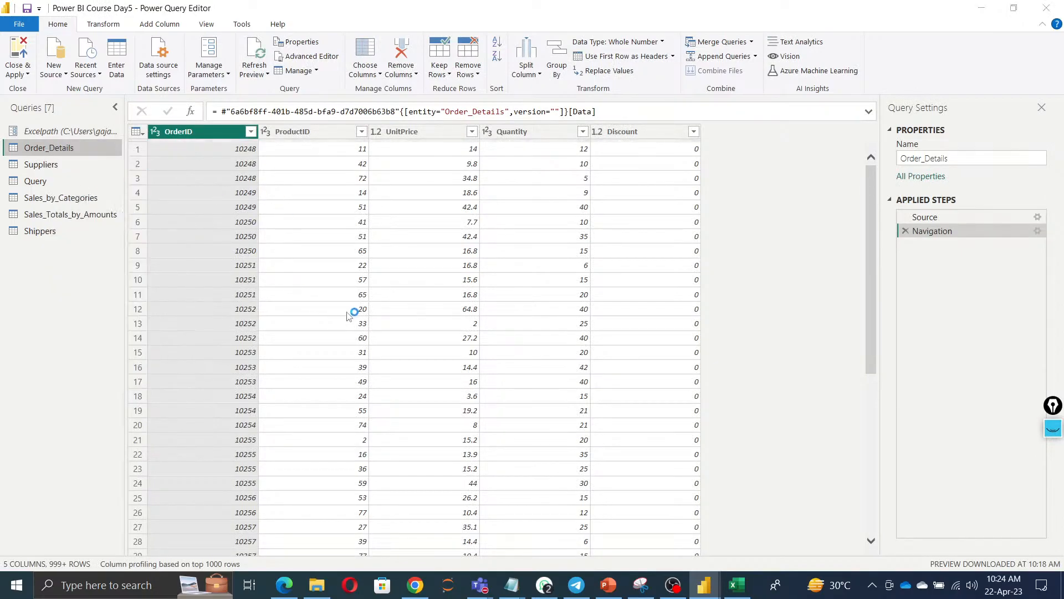
left_click(598, 313)
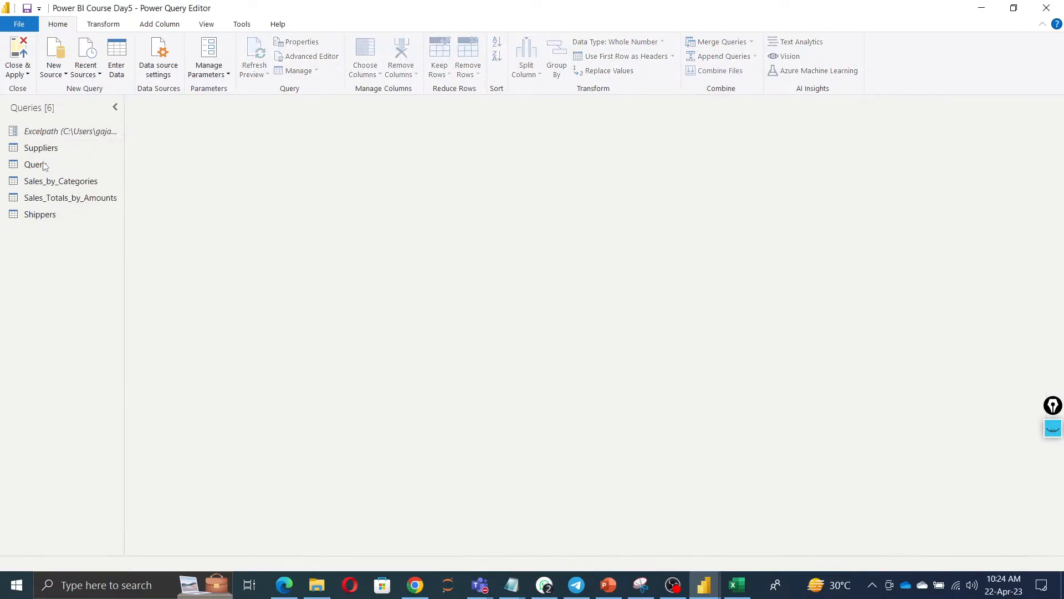
left_click(41, 148)
right_click(41, 147)
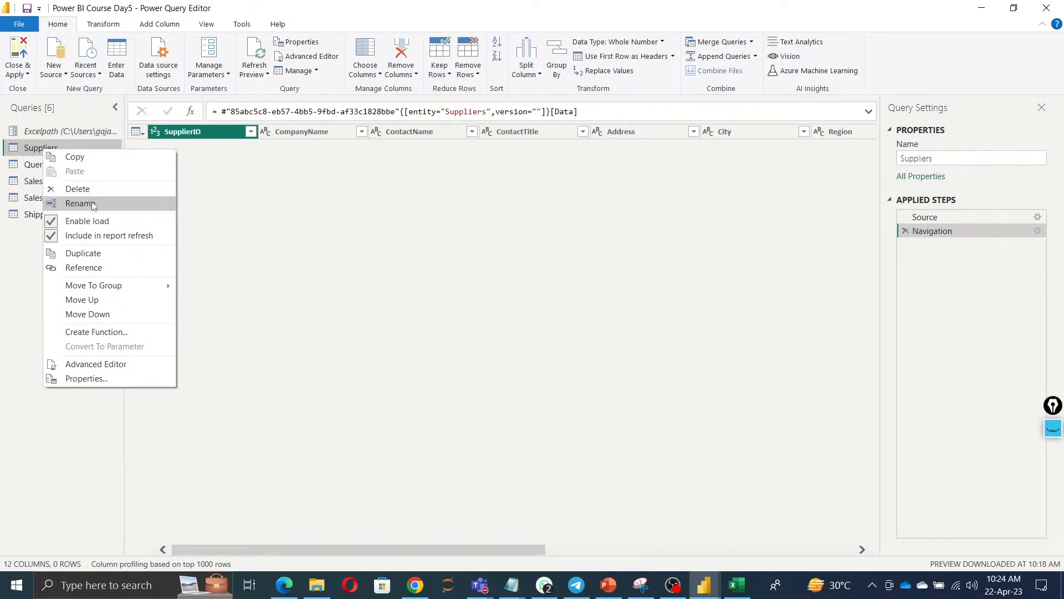
left_click(52, 188)
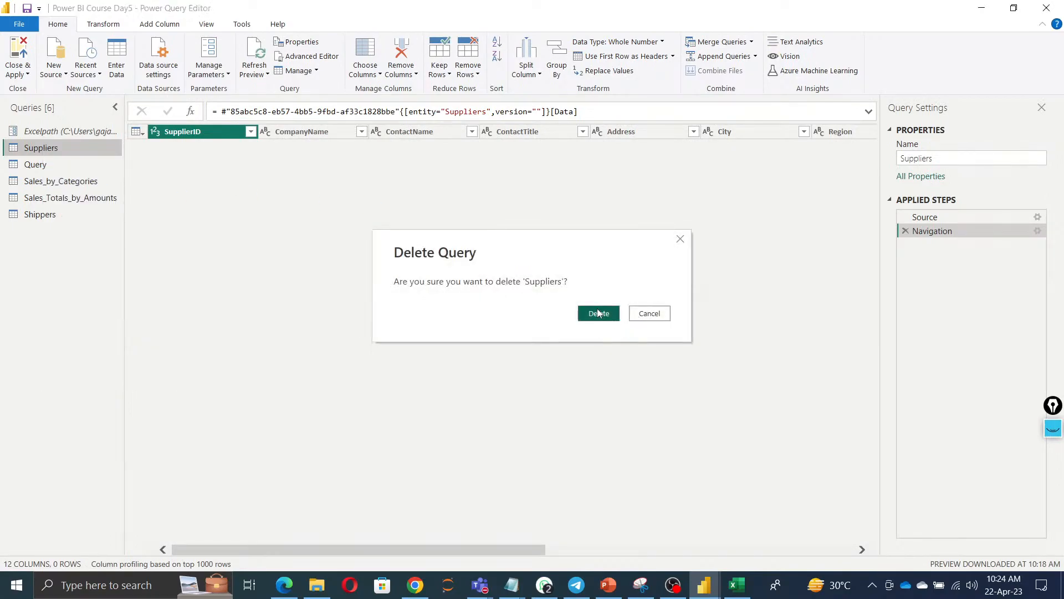
left_click(596, 313)
Delete the queries named Query and Sales_by_Categories.
left_click(33, 148)
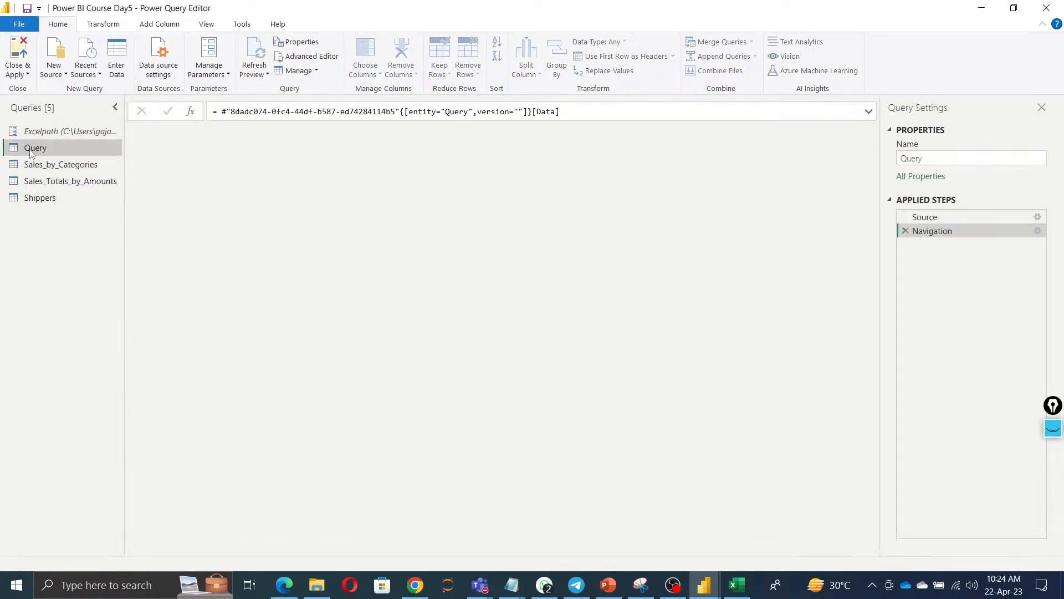
right_click(31, 149)
left_click(60, 189)
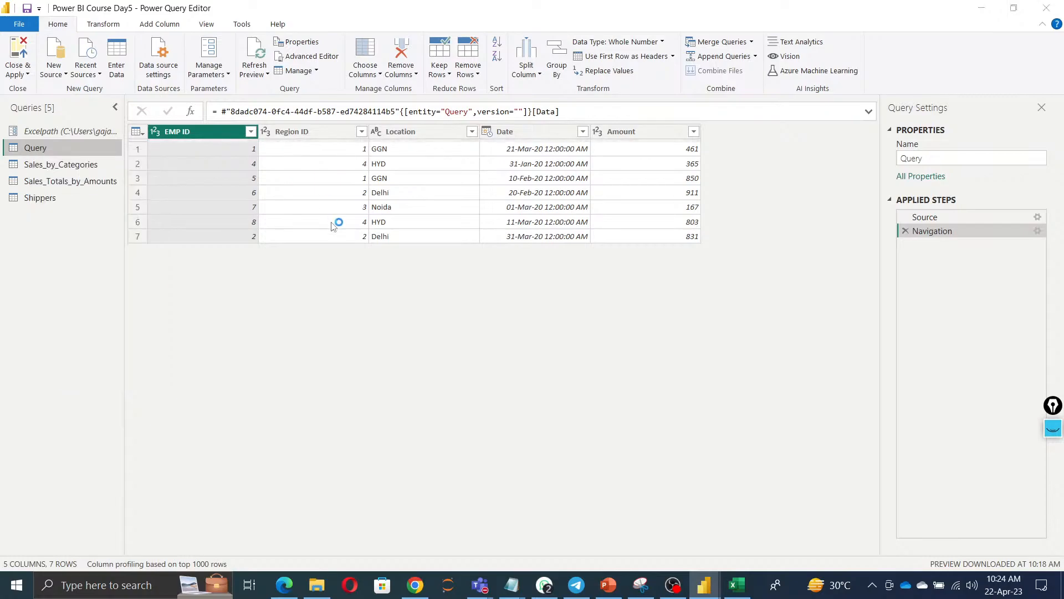
left_click(599, 313)
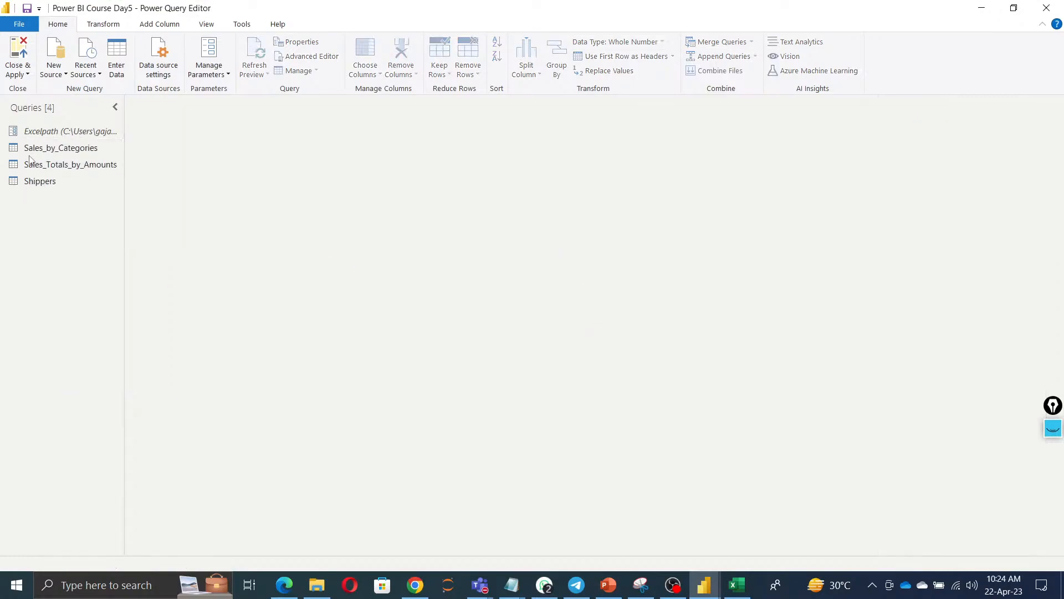
right_click(33, 148)
left_click(69, 188)
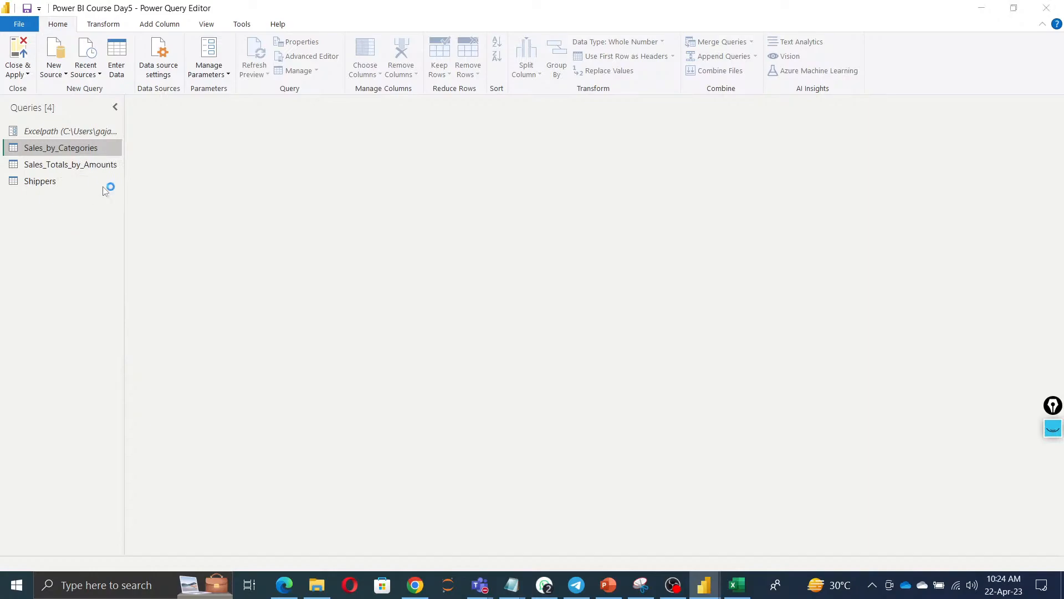
left_click(603, 317)
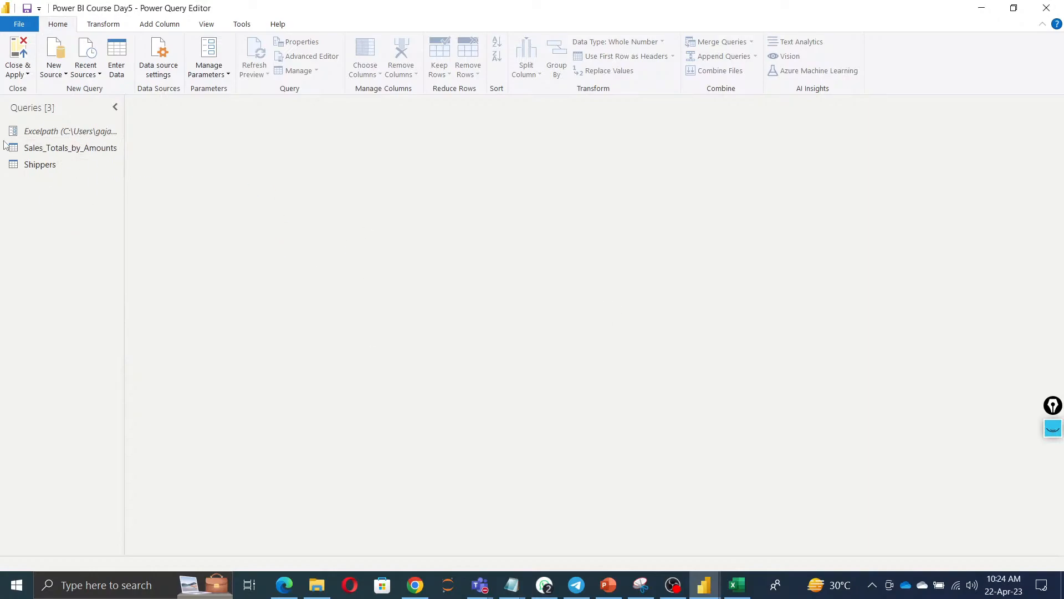
Delete the Sales_Totals_by_Amounts and Shippers queries, keeping only the Excelpath parameter.
left_click(54, 148)
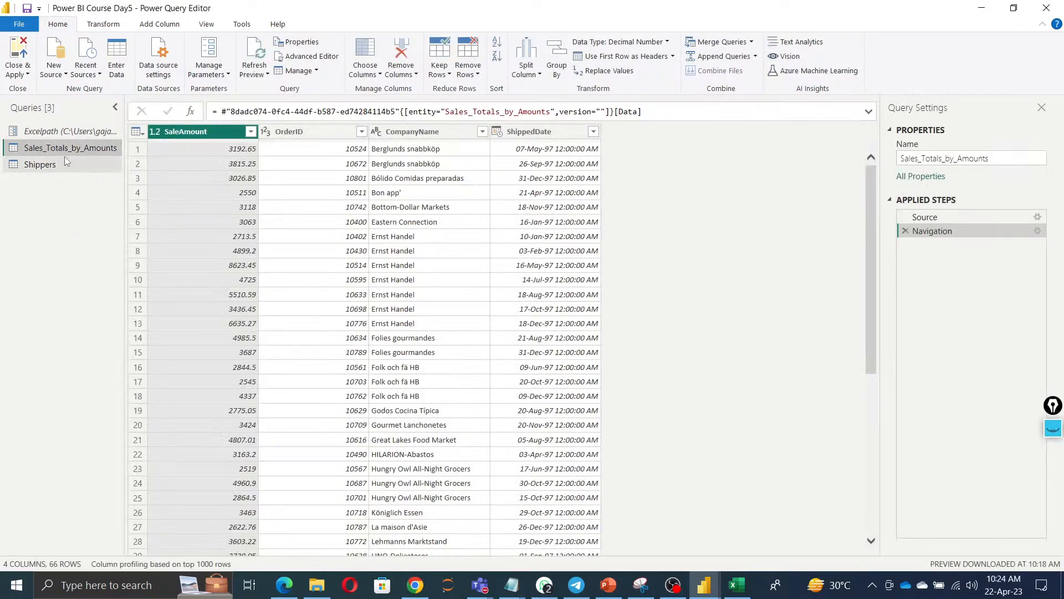
right_click(59, 145)
left_click(89, 182)
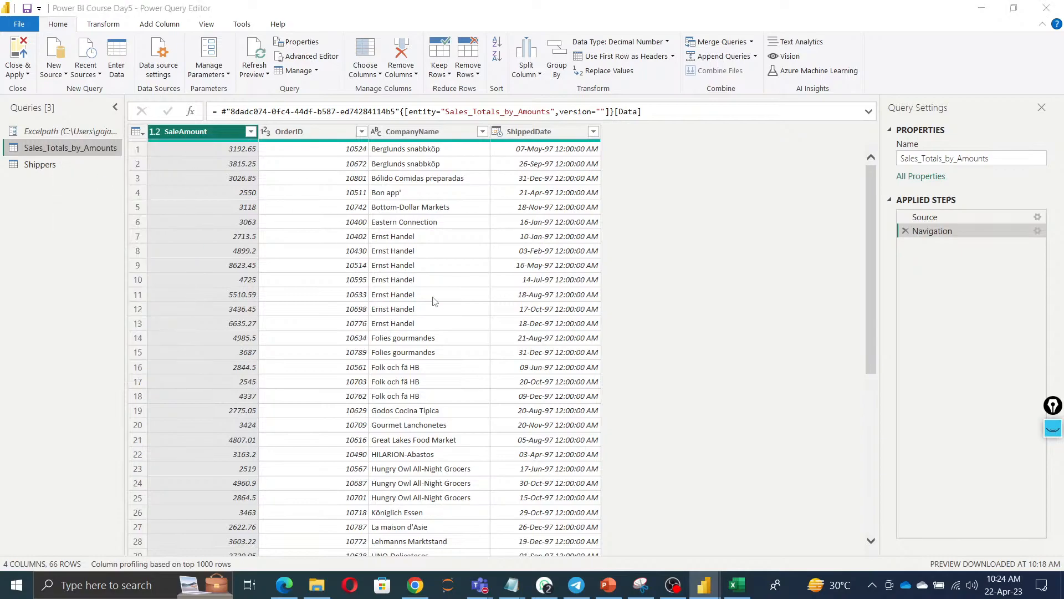
left_click(599, 313)
left_click(44, 148)
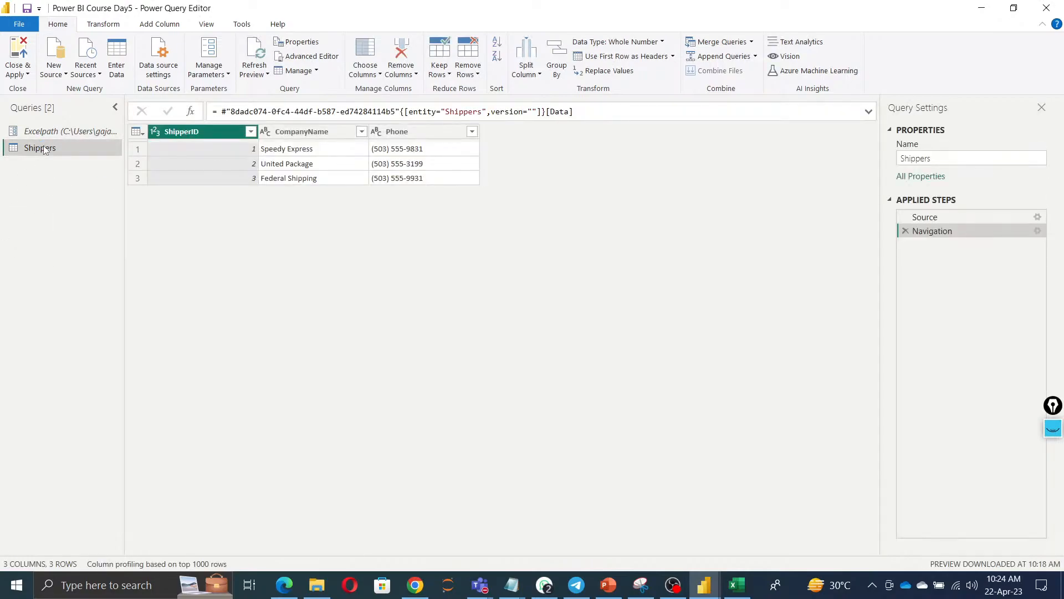
right_click(44, 147)
left_click(72, 189)
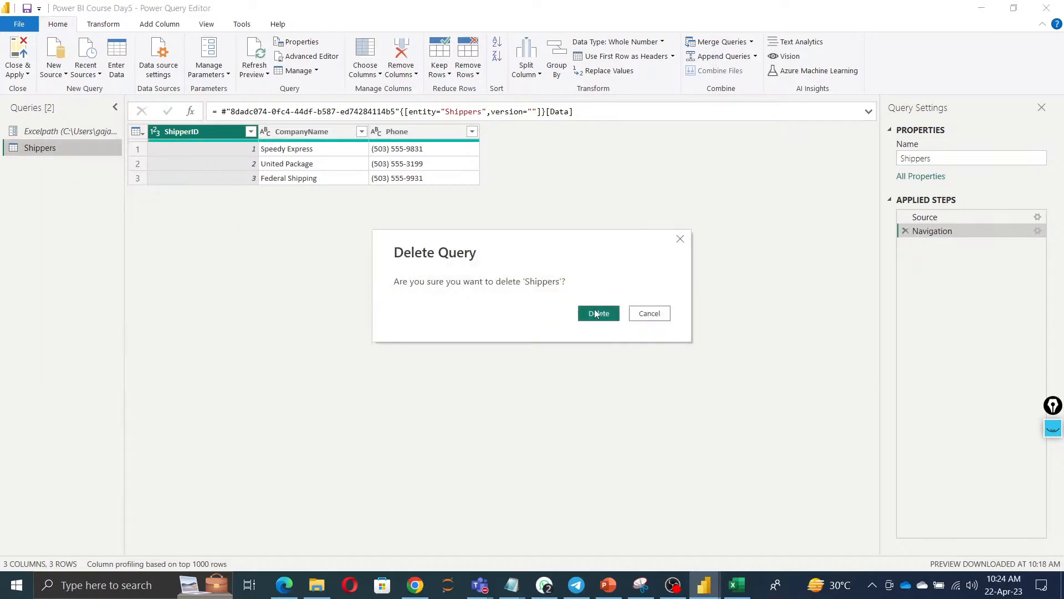
left_click(599, 313)
left_click(54, 71)
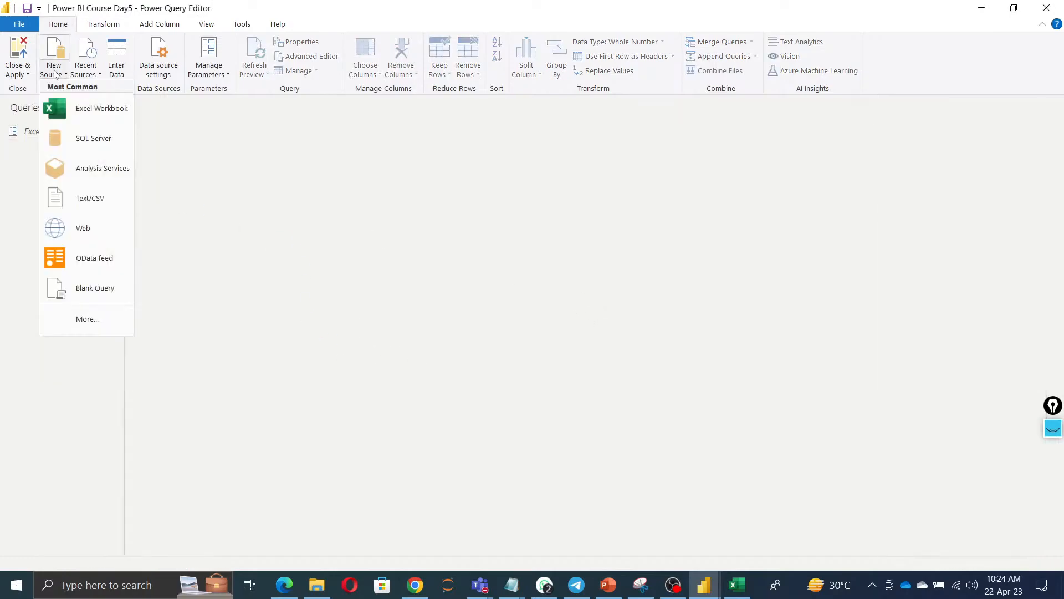
left_click(89, 322)
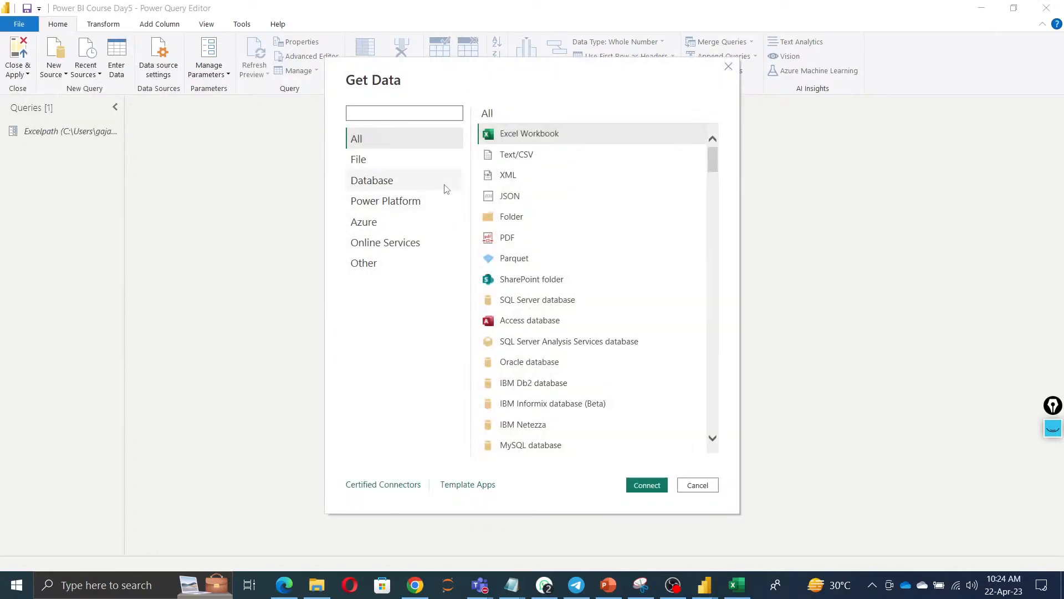
type("data")
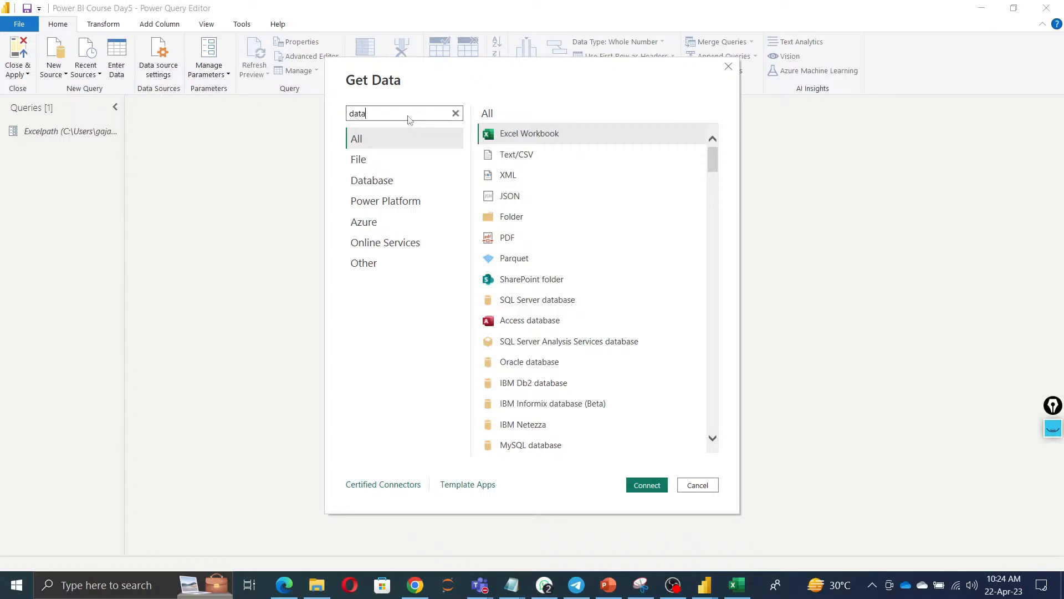
type("flow")
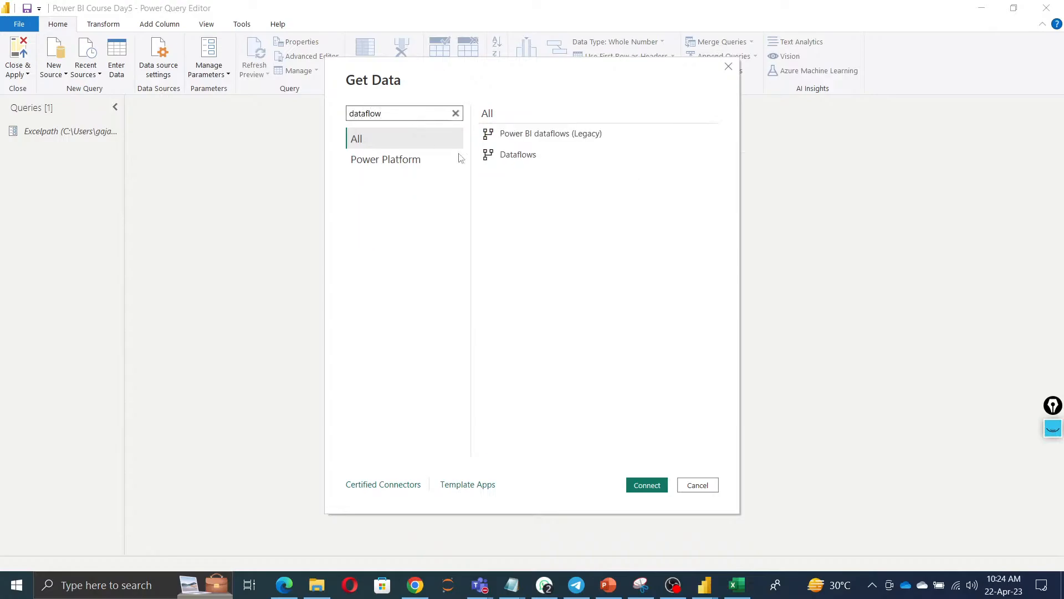
left_click(655, 486)
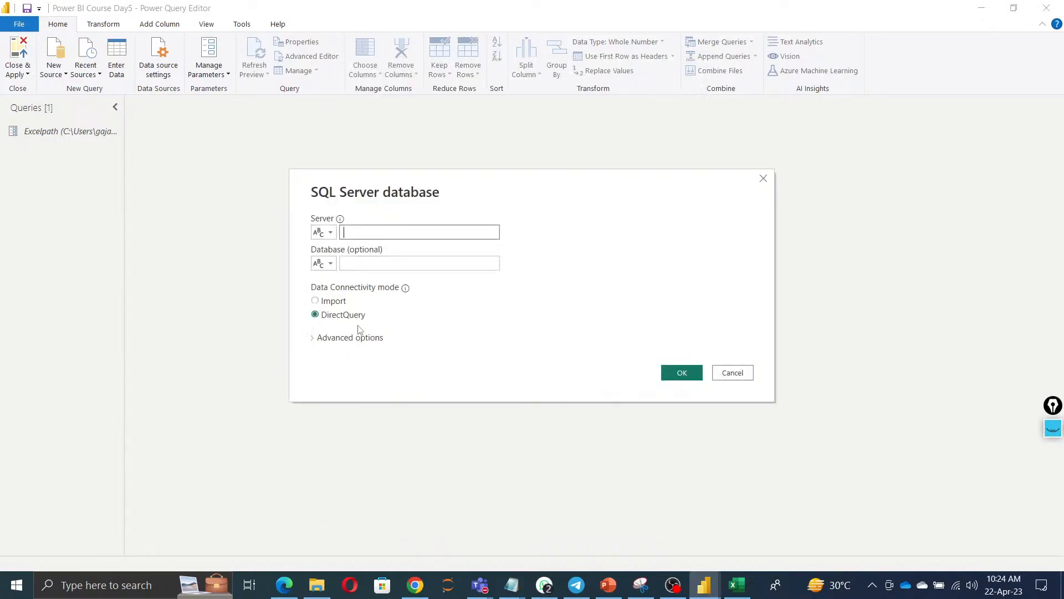
left_click(732, 373)
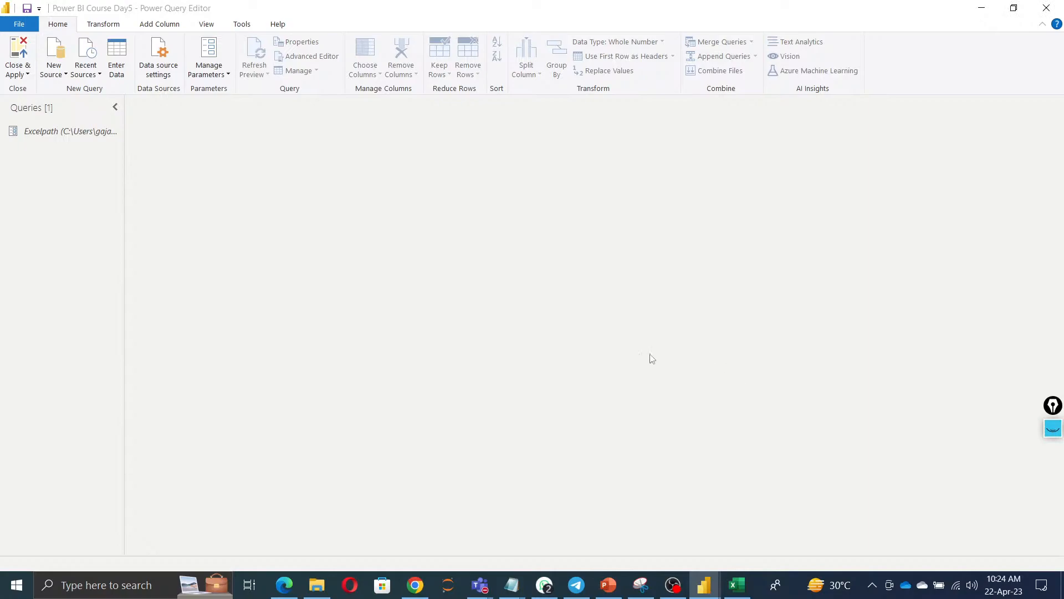
Search the available data sources for dataflow and connect to Dataflows as a new source.
left_click(54, 74)
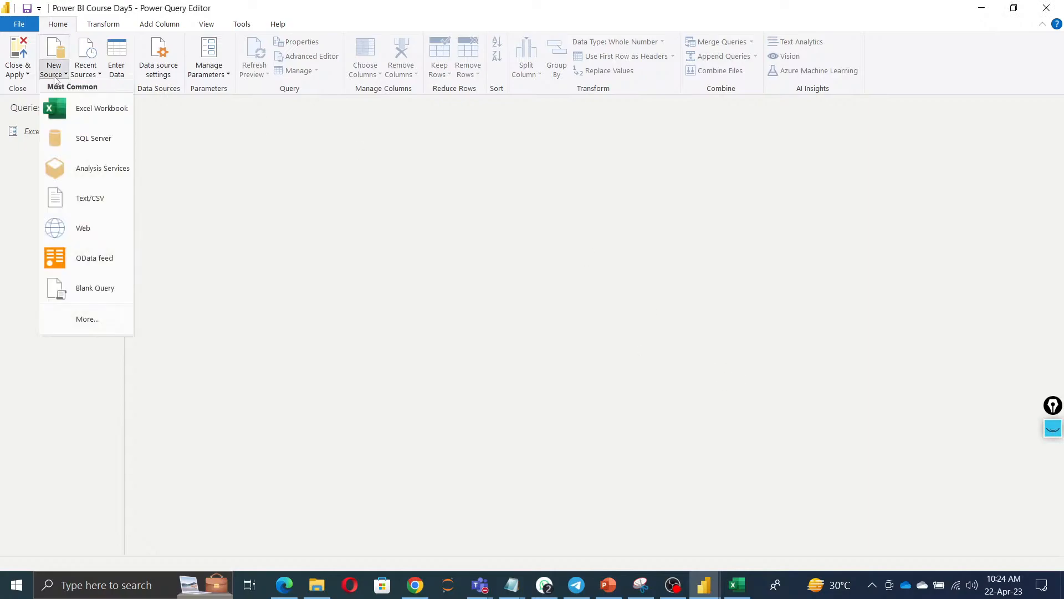
left_click(102, 325)
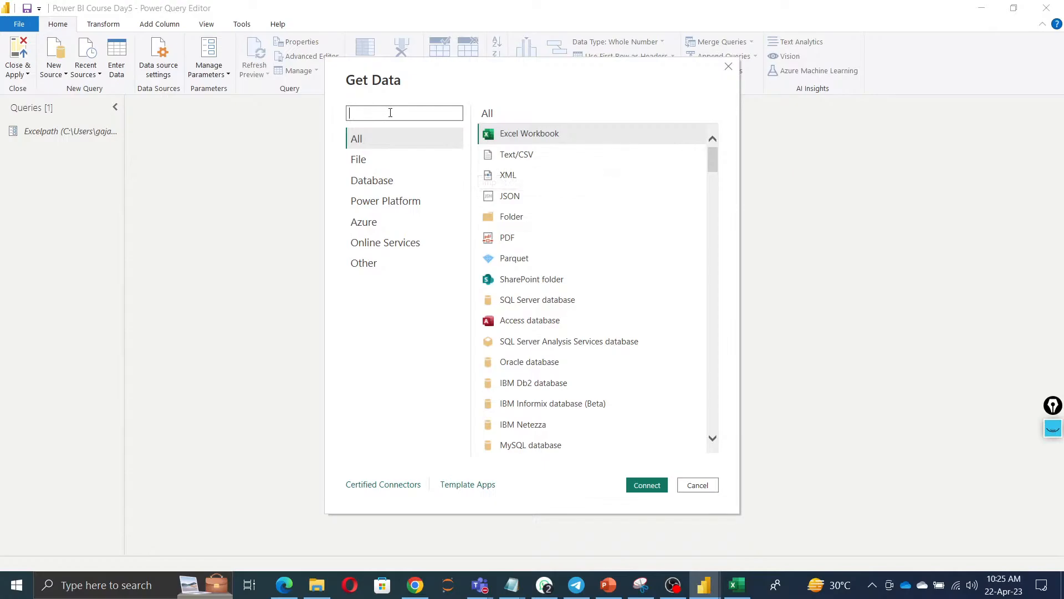
type("dataflow")
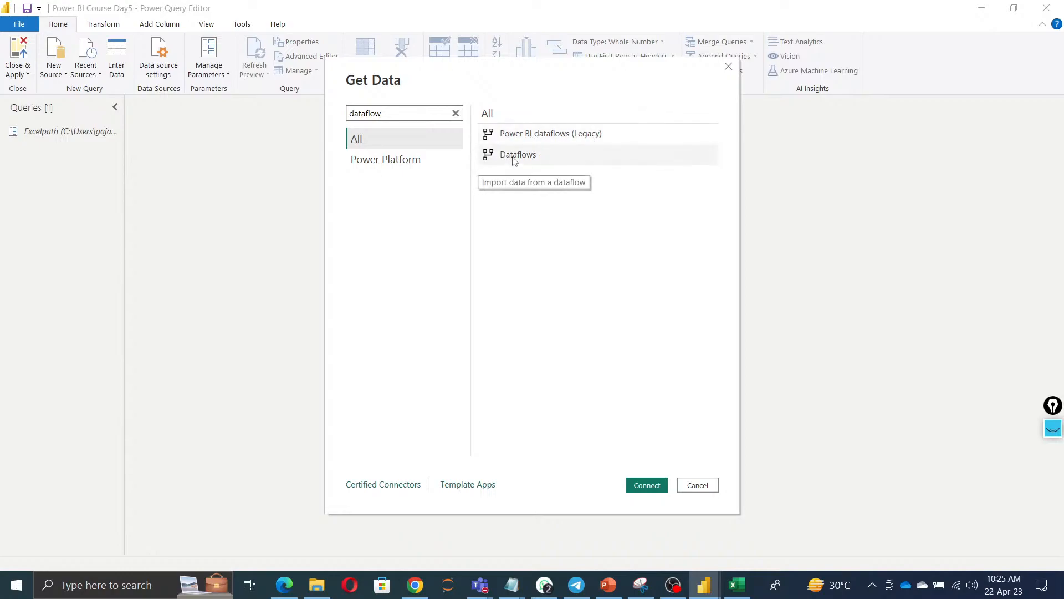
left_click(520, 158)
left_click(648, 486)
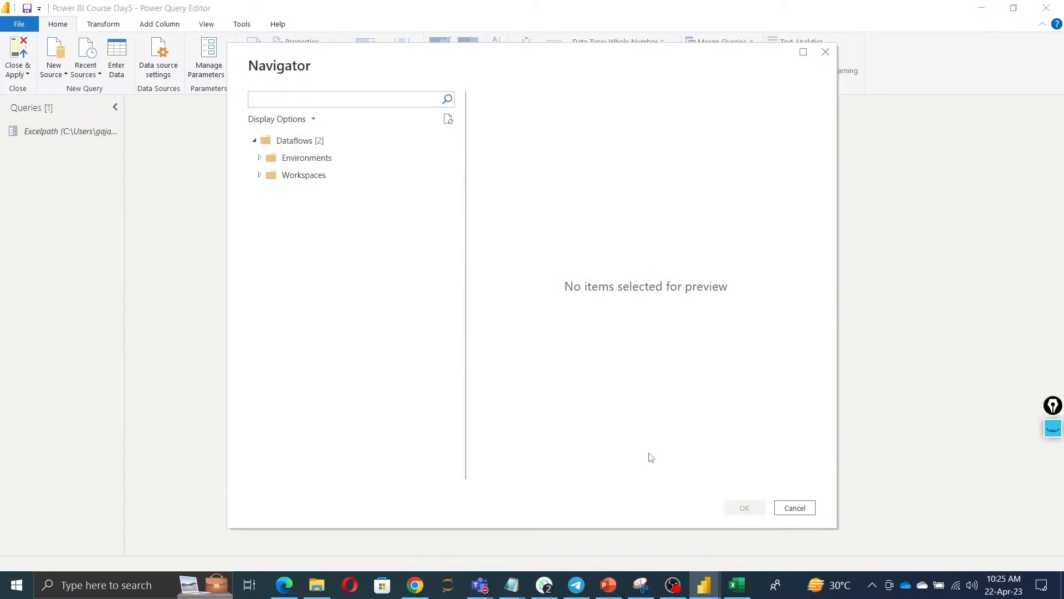
In the NorthWindDatabase dataflow of Data_Workspace, select the Orders, Orders_Qries, Order_Details and Invoices tables.
left_click(260, 176)
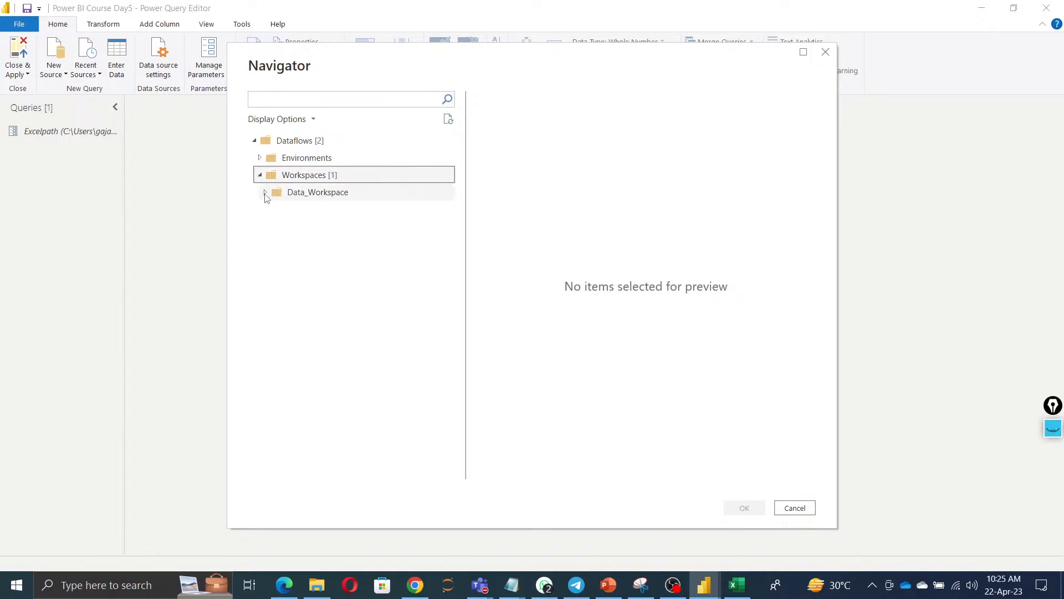
left_click(265, 192)
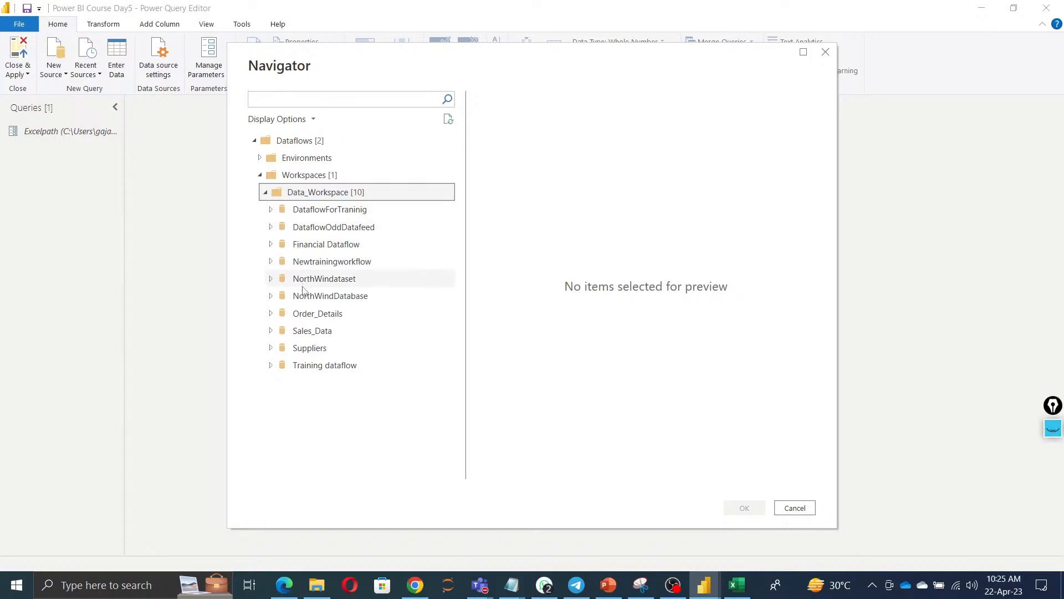
left_click(271, 298)
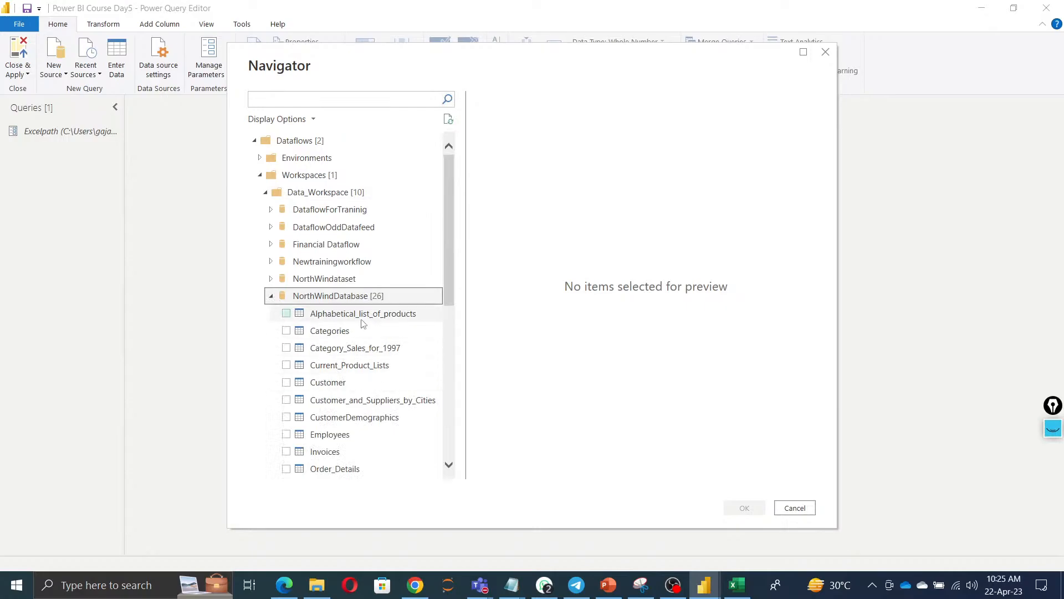
scroll(368, 455, "down", 6)
scroll(368, 452, "up", 4)
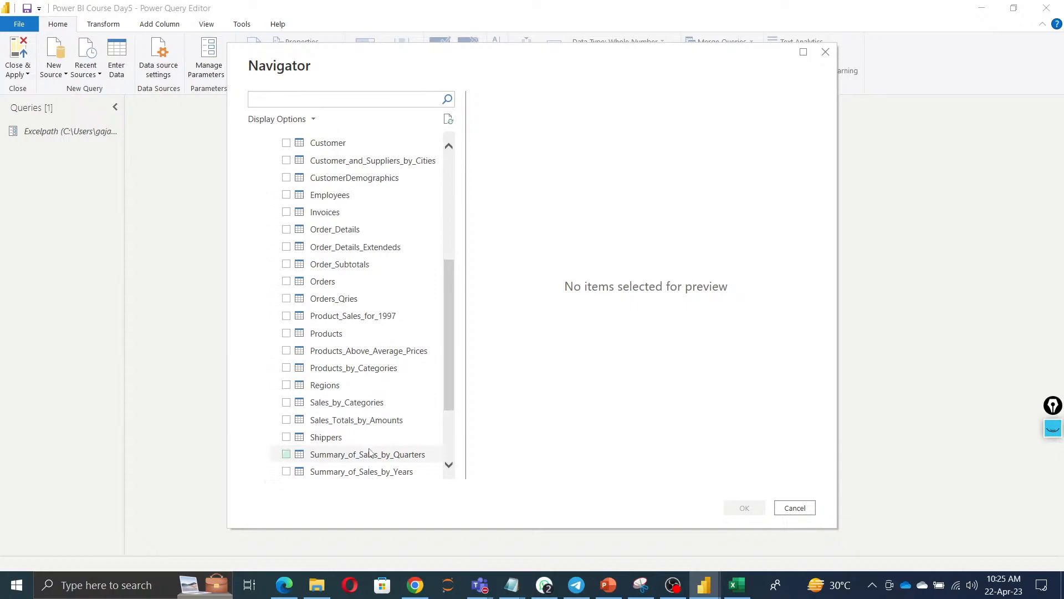
left_click(286, 385)
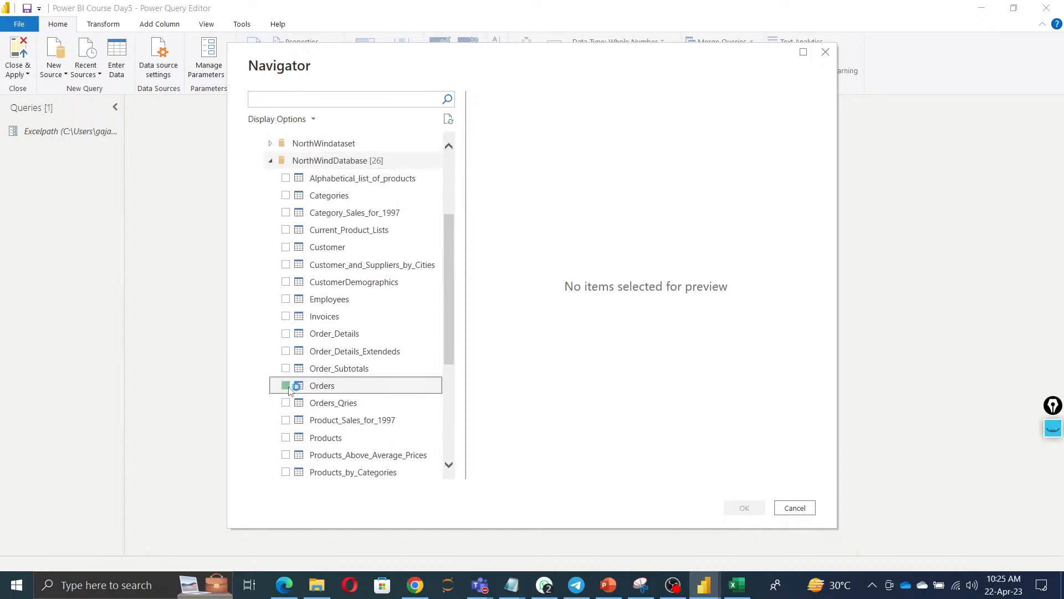
left_click(286, 405)
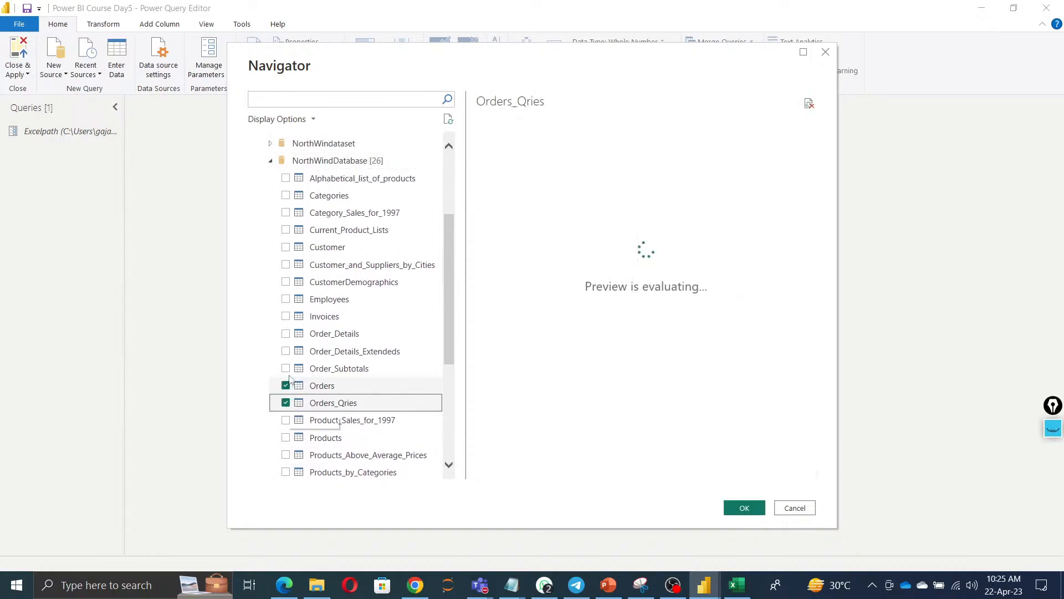
left_click(286, 332)
left_click(286, 316)
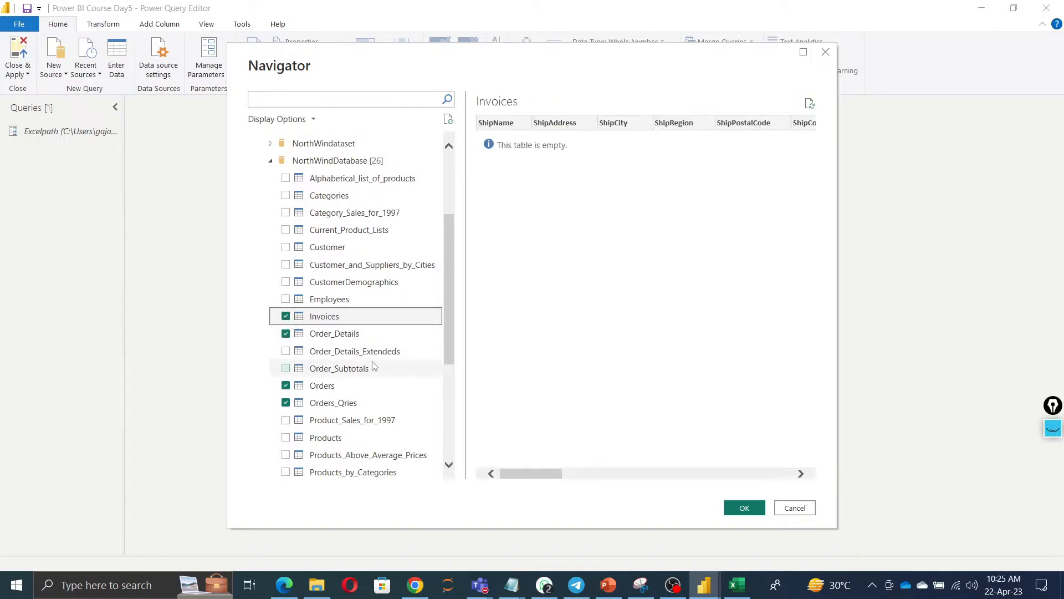
Add the Suppliers, Territories, Shippers, Regions and Products tables to the selection from NorthWindDatabase.
scroll(355, 382, "down", 4)
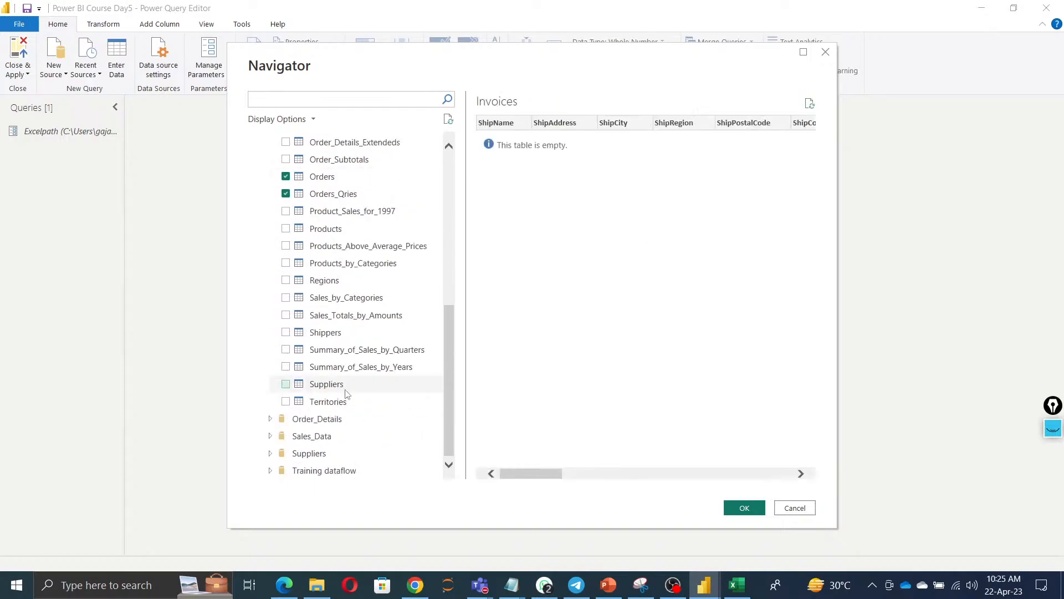
left_click(286, 384)
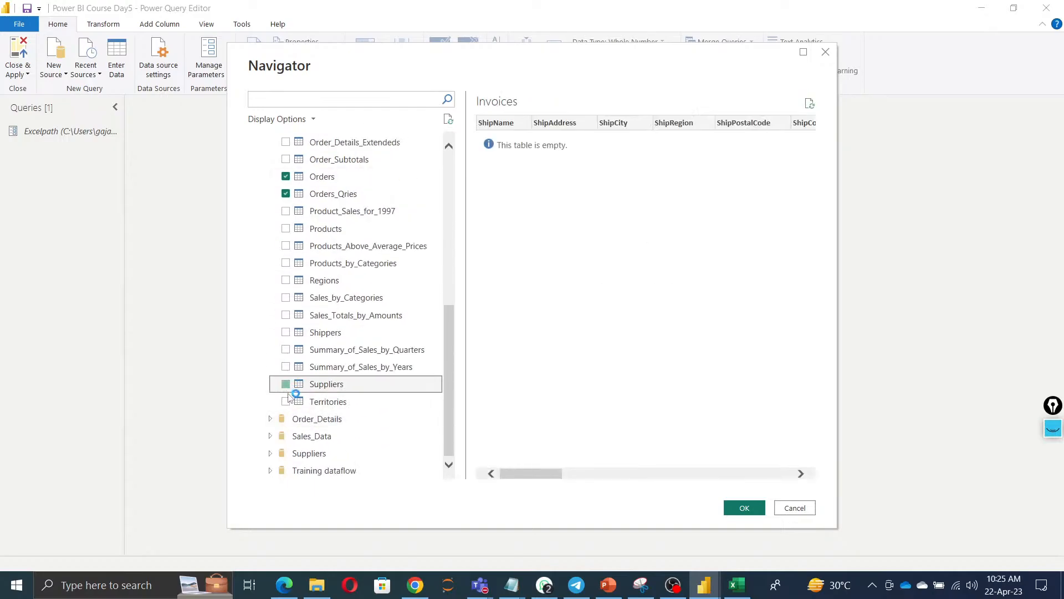
left_click(285, 332)
left_click(286, 280)
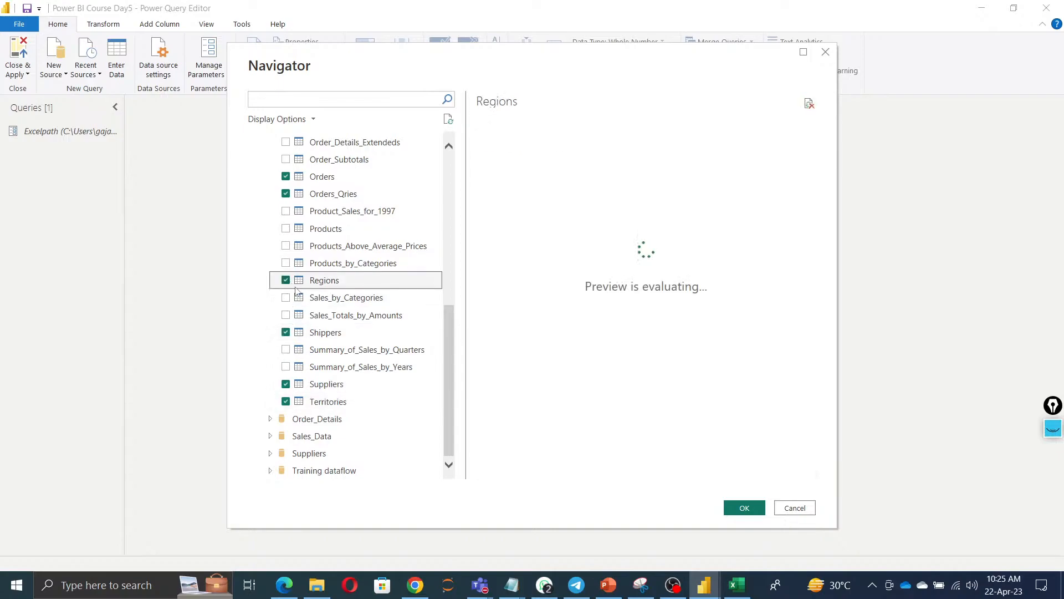
left_click(286, 228)
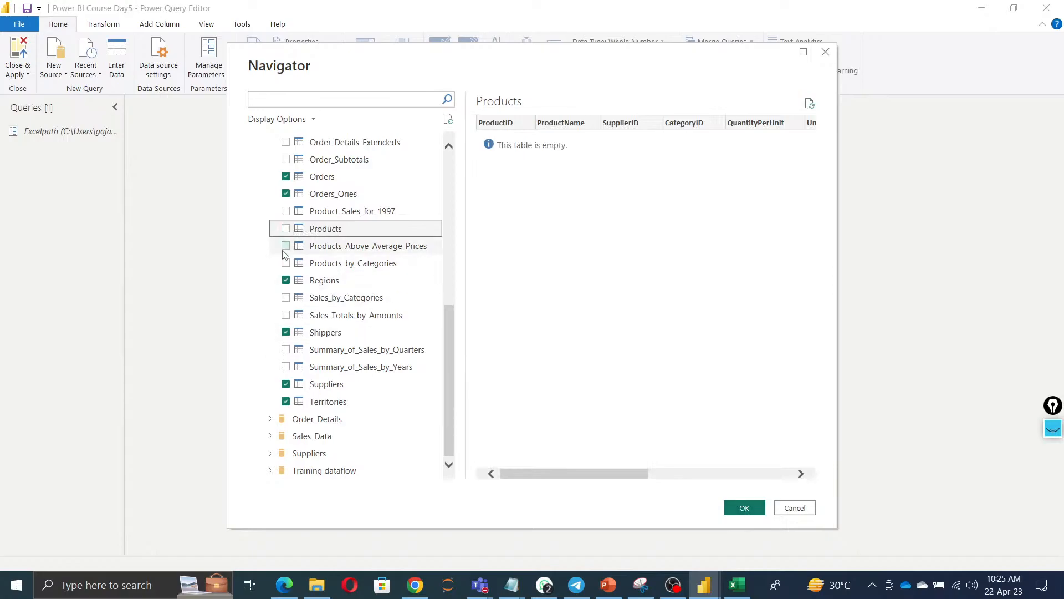
left_click(285, 228)
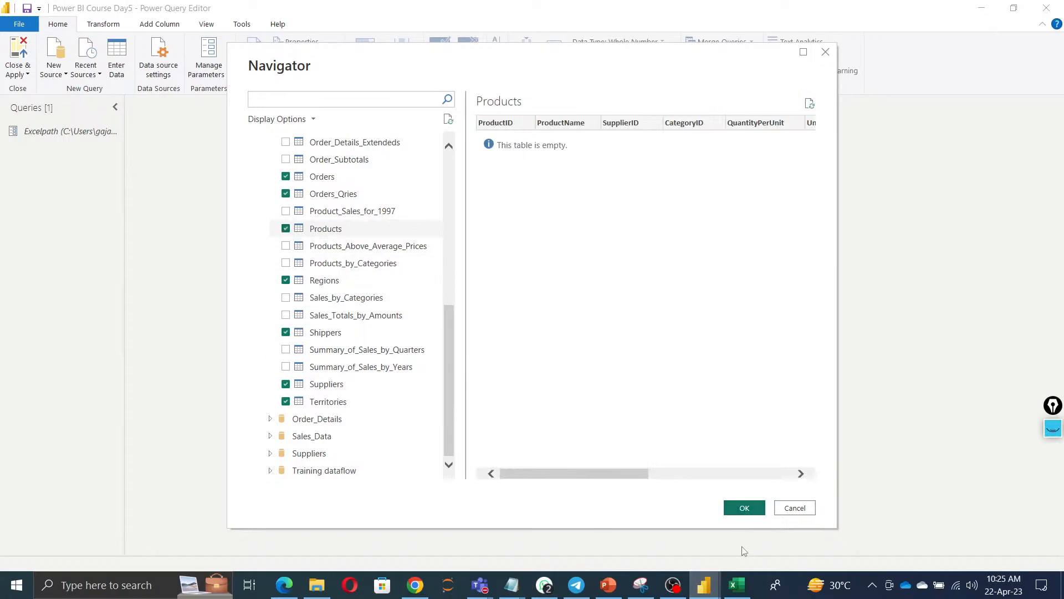
Bring the selected dataflow tables in as queries, and close the query editor with the changes applied.
left_click(740, 508)
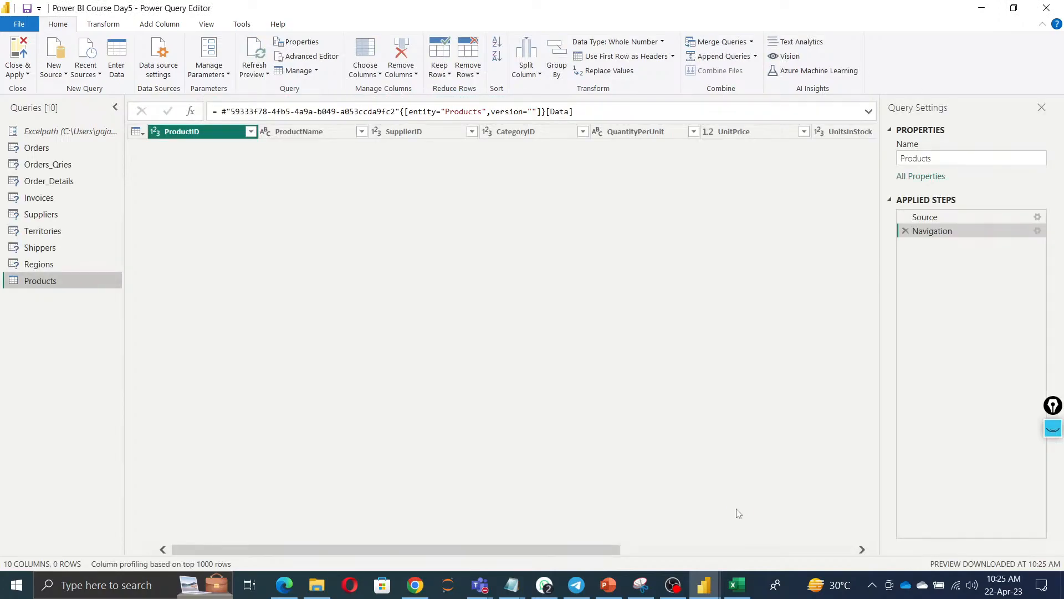
left_click(21, 76)
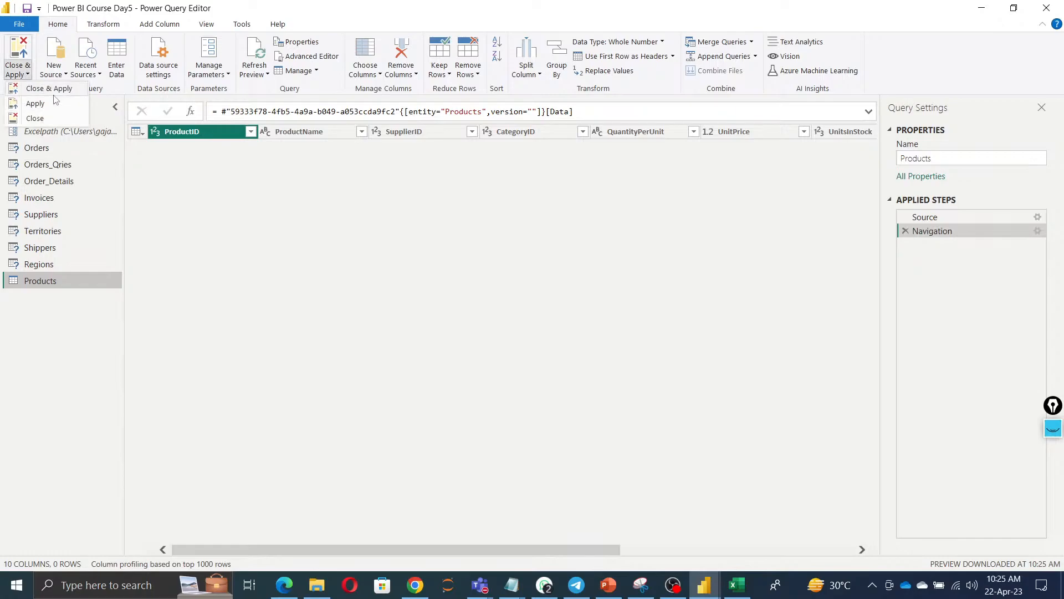
left_click(55, 100)
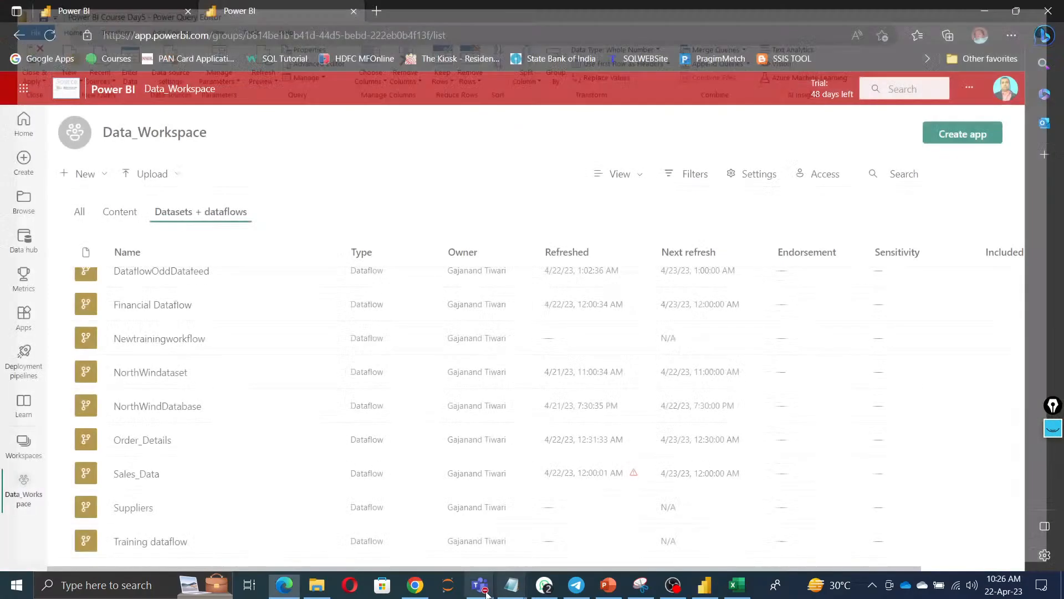
Switch to the Microsoft Teams meeting, remove the guest who is on hold, and minimize the meeting window.
left_click(480, 585)
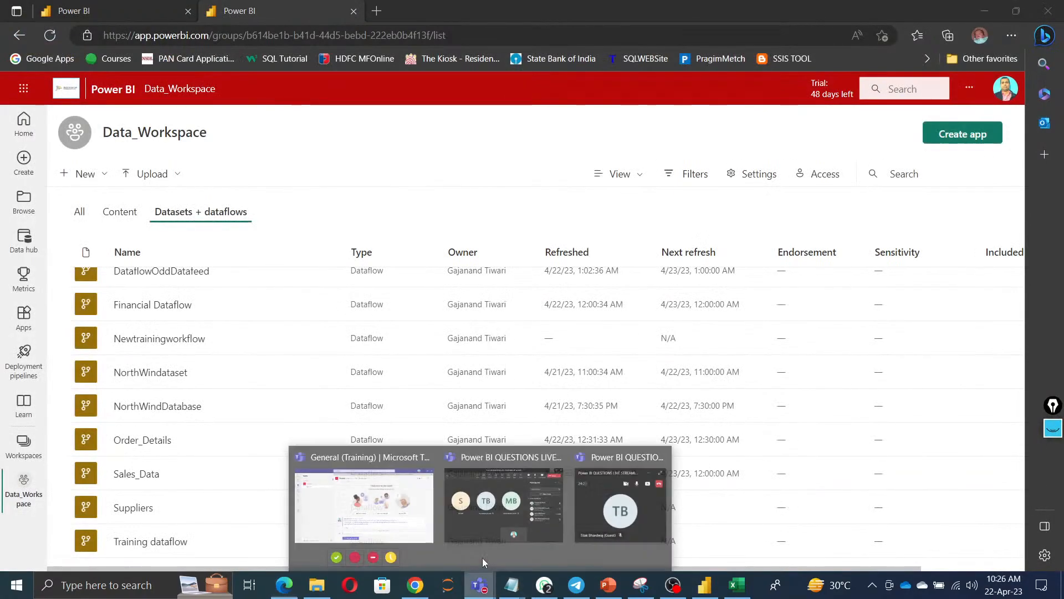
left_click(490, 518)
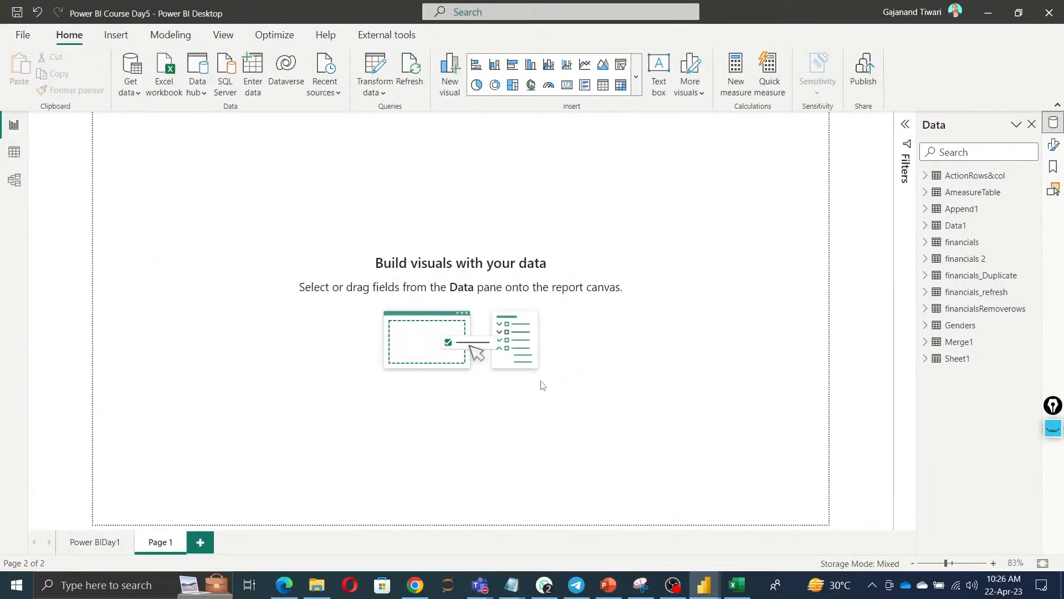
left_click(479, 583)
left_click(521, 501)
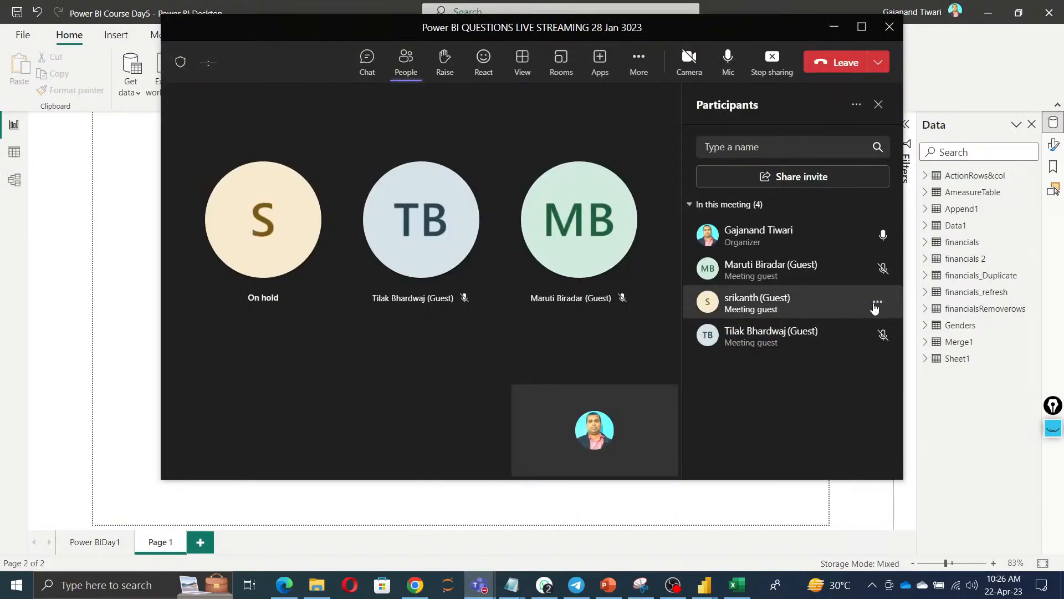
left_click(877, 305)
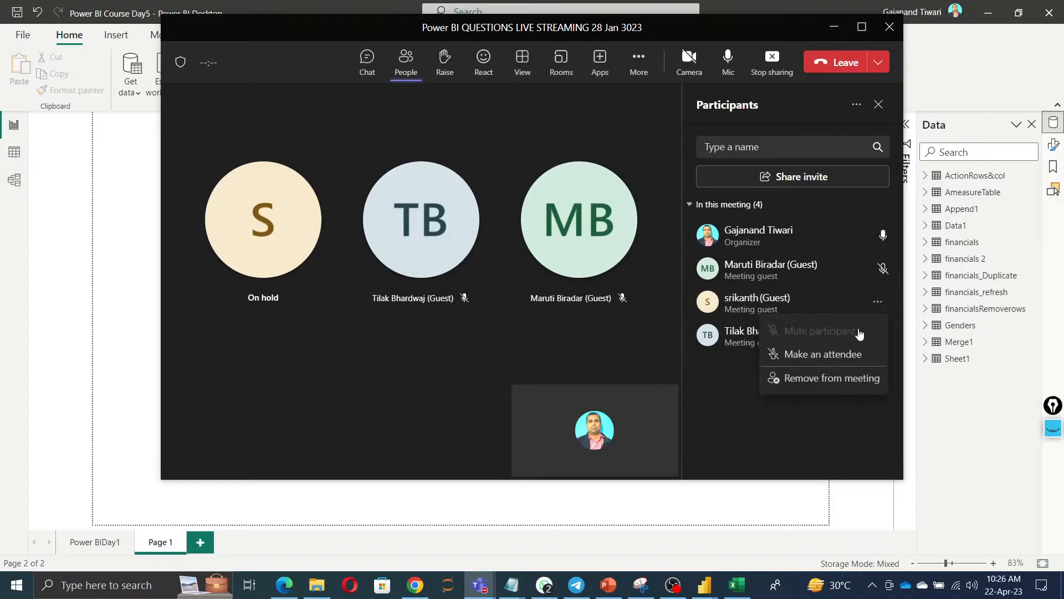
left_click(819, 382)
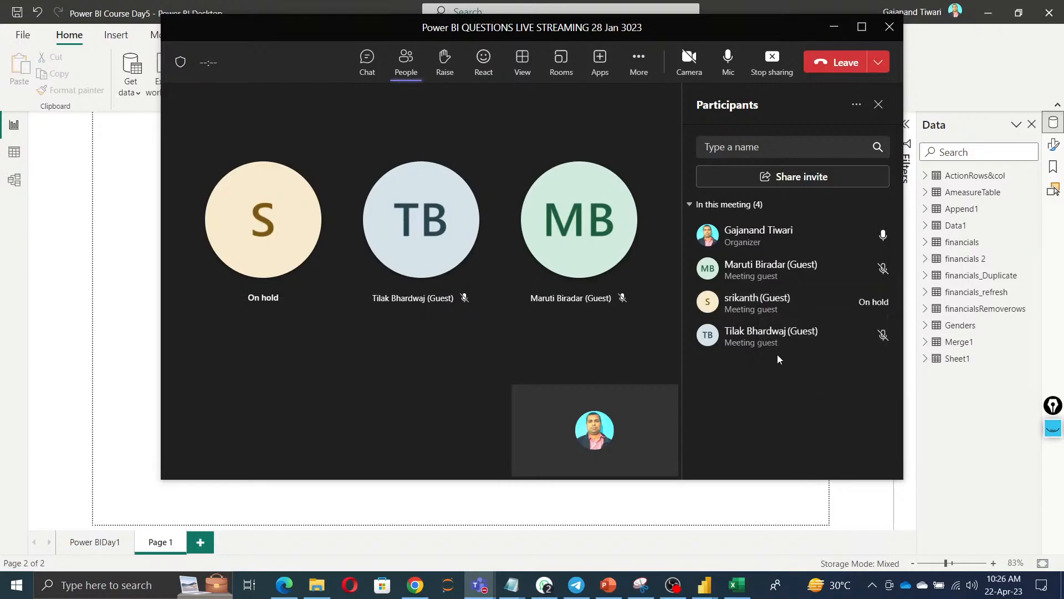
left_click(832, 31)
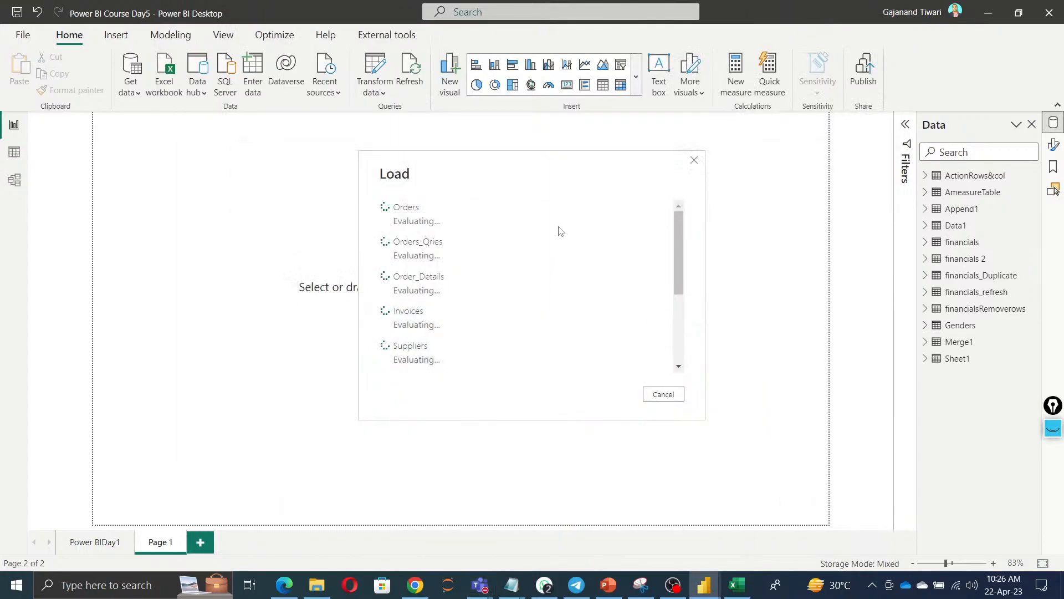
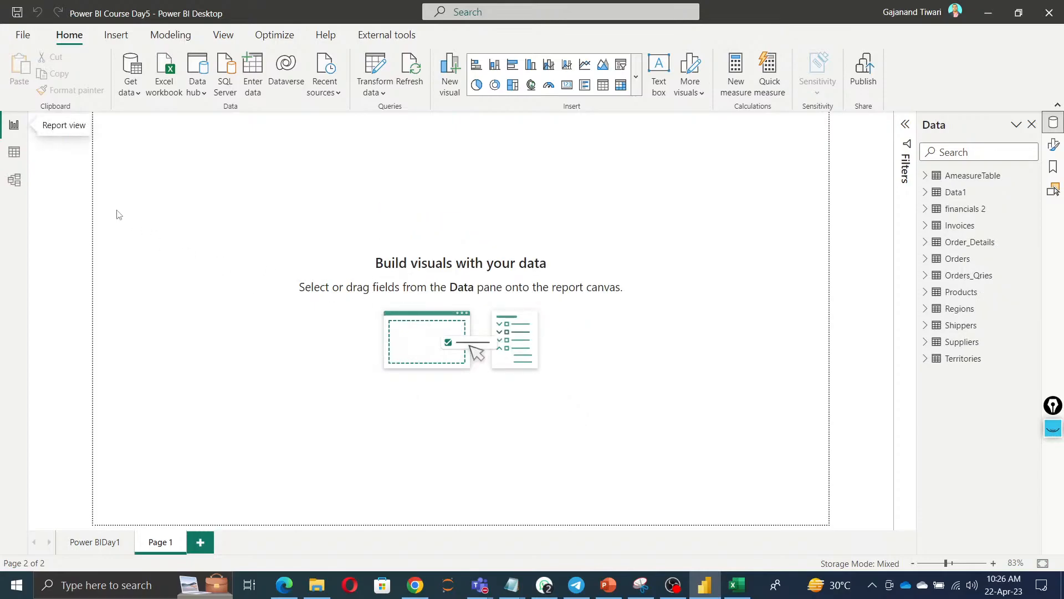
Check the row data of the loaded tables in Data view, including Data1, Invoices, Orders_Qries, Suppliers and Territories.
left_click(9, 159)
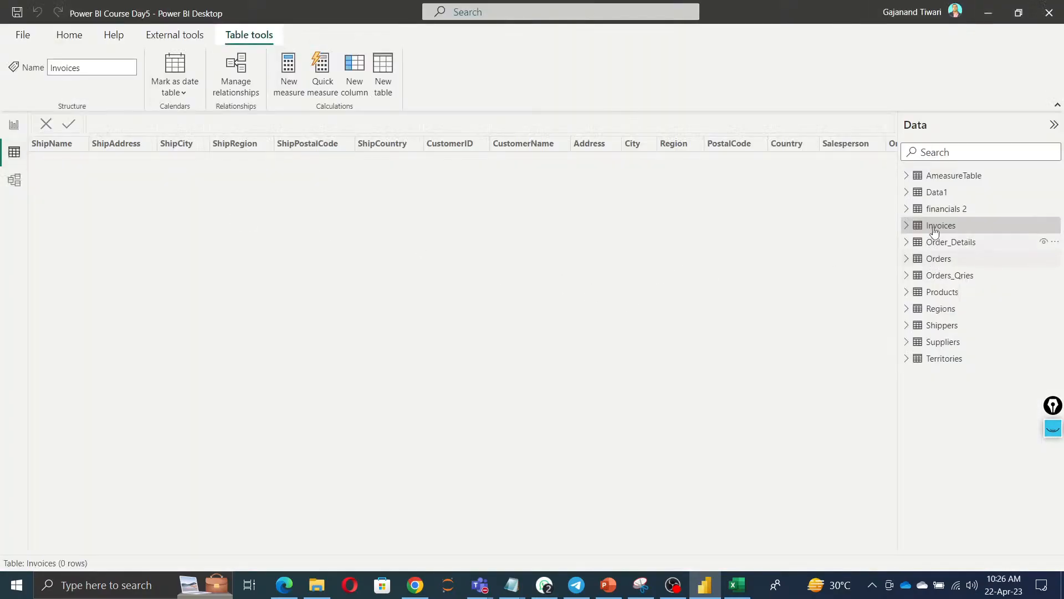
left_click(937, 179)
left_click(937, 194)
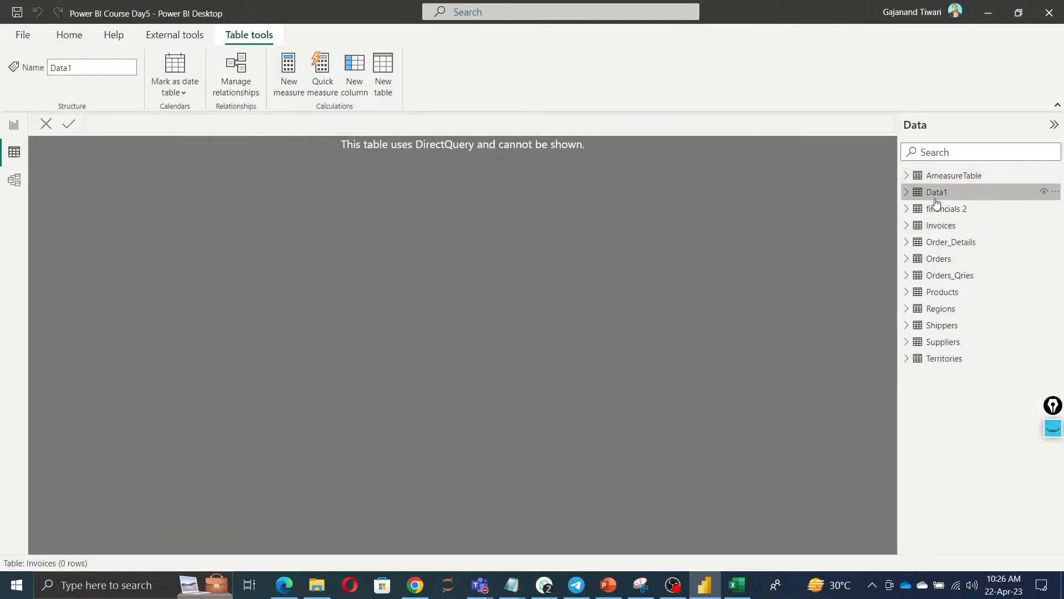
left_click(937, 212)
left_click(939, 228)
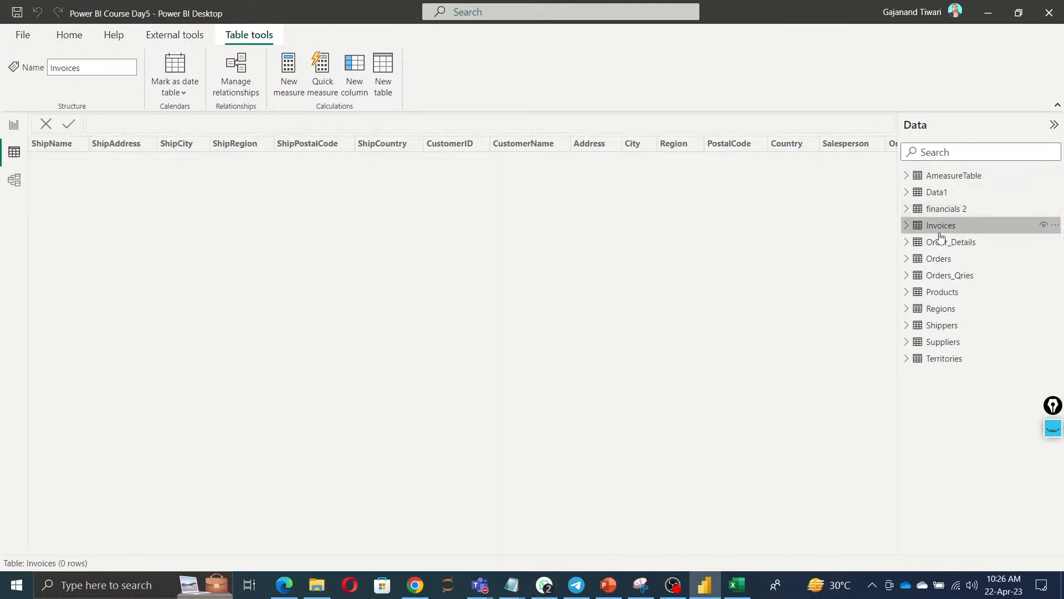
left_click(943, 259)
left_click(949, 276)
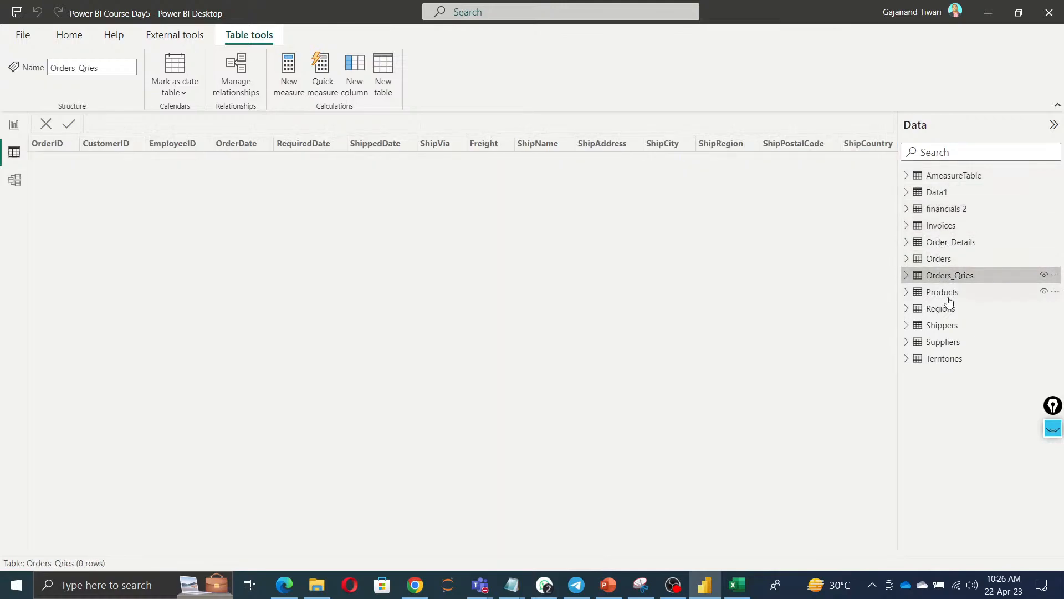
left_click(949, 309)
left_click(951, 342)
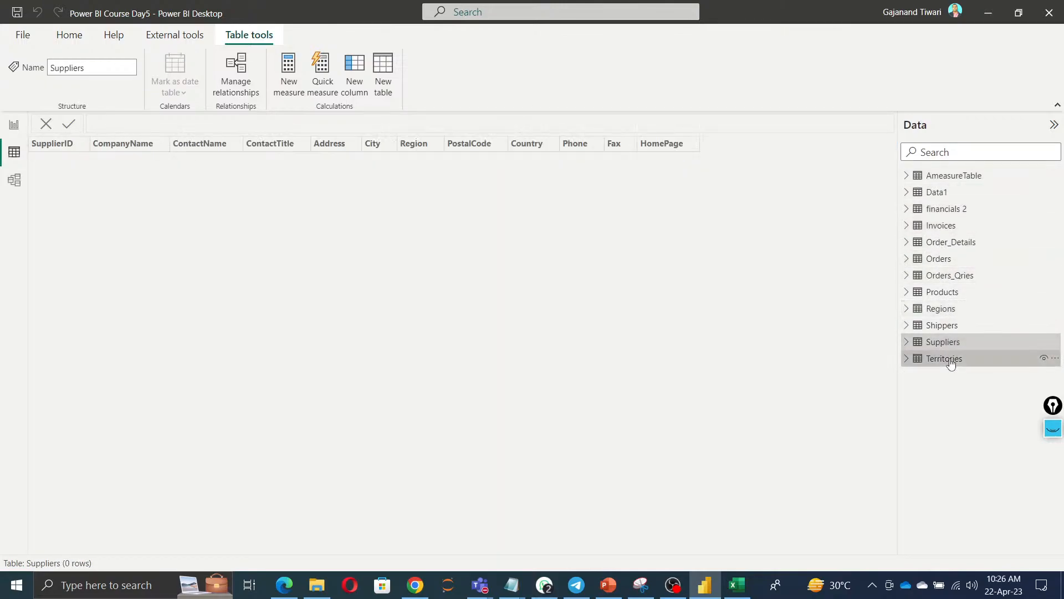
left_click(949, 359)
Switch to Data_Workspace in the Edge browser and refresh the NorthWindDatabase dataflow.
mouse_move(284, 584)
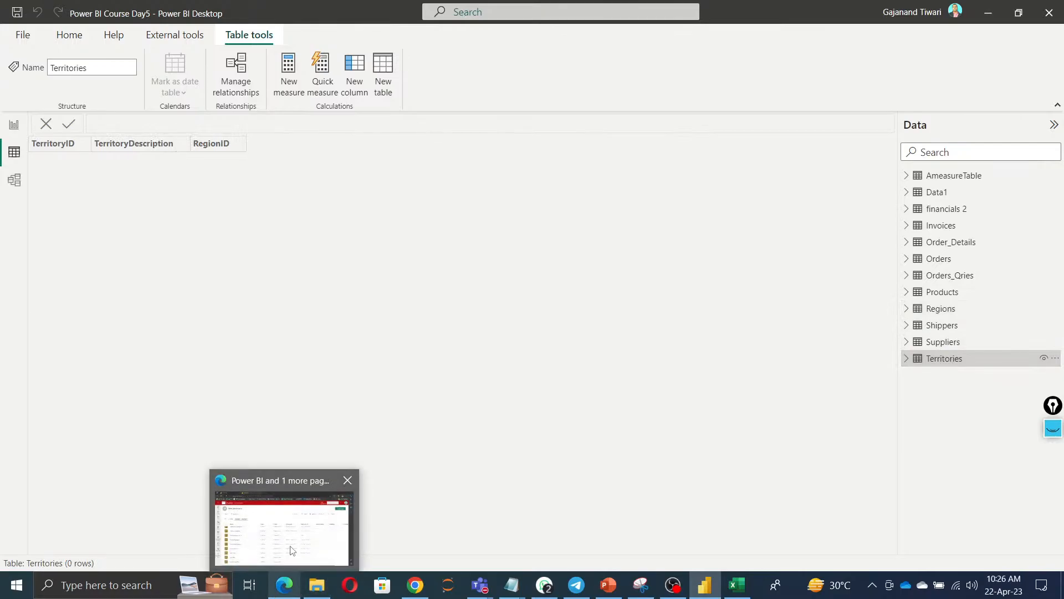
left_click(320, 502)
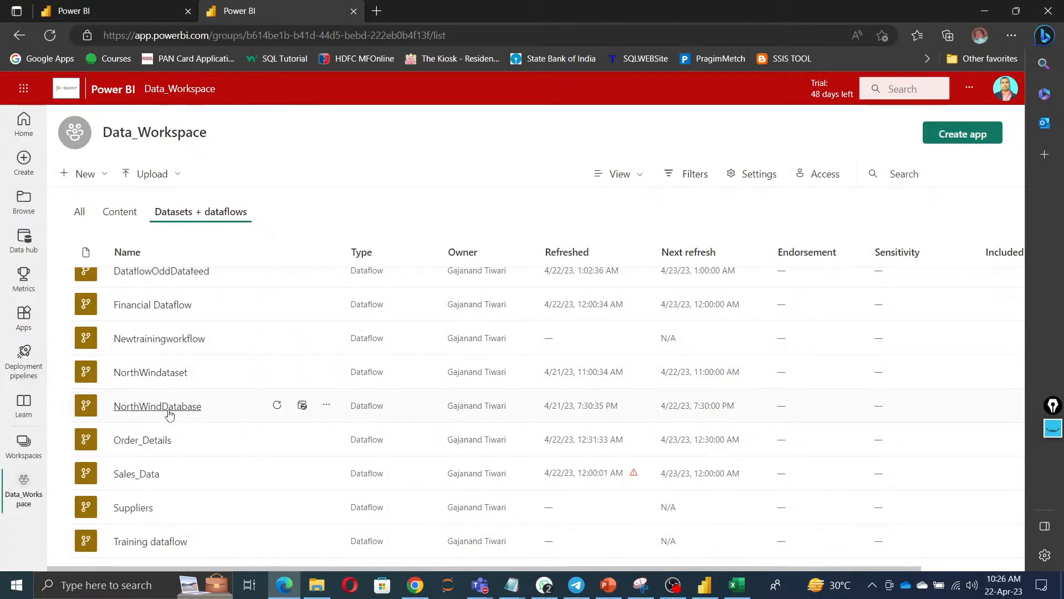
left_click(278, 406)
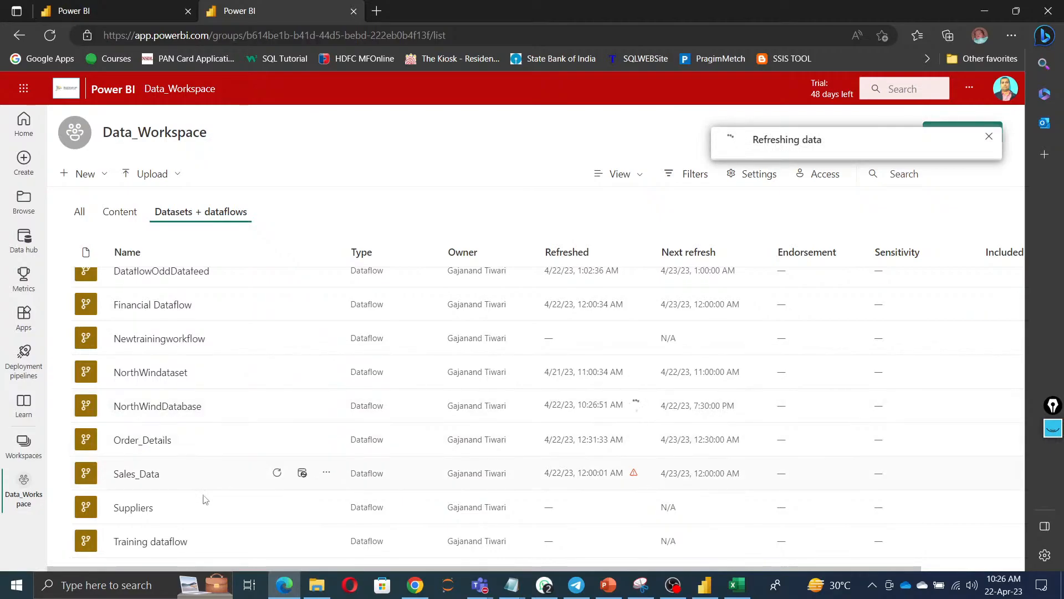
Delete the Training dataflow and Suppliers dataflows from Data_Workspace, confirming each permanent deletion.
left_click(327, 542)
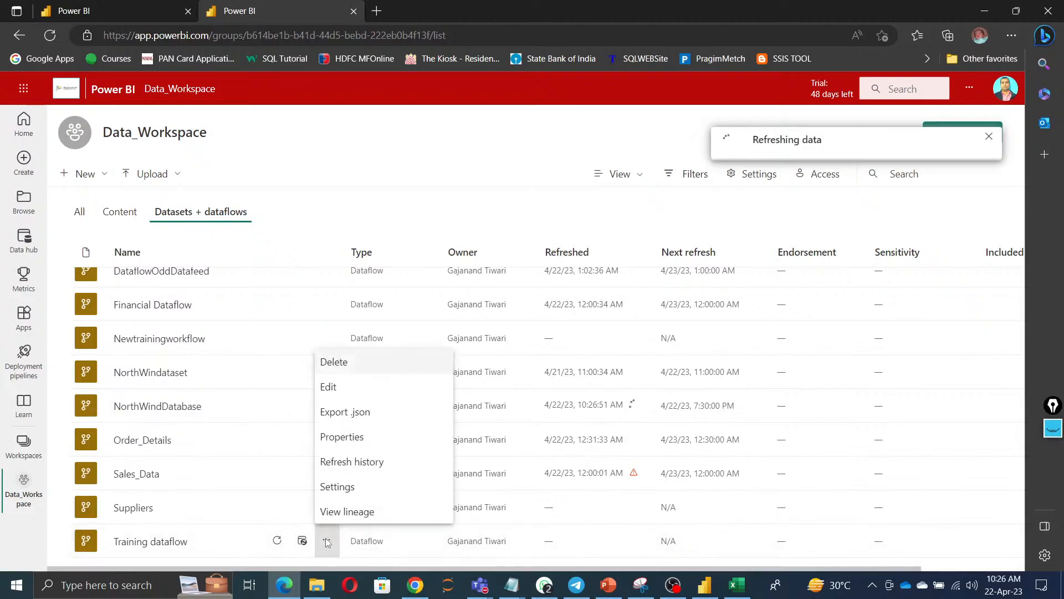
left_click(335, 362)
left_click(540, 366)
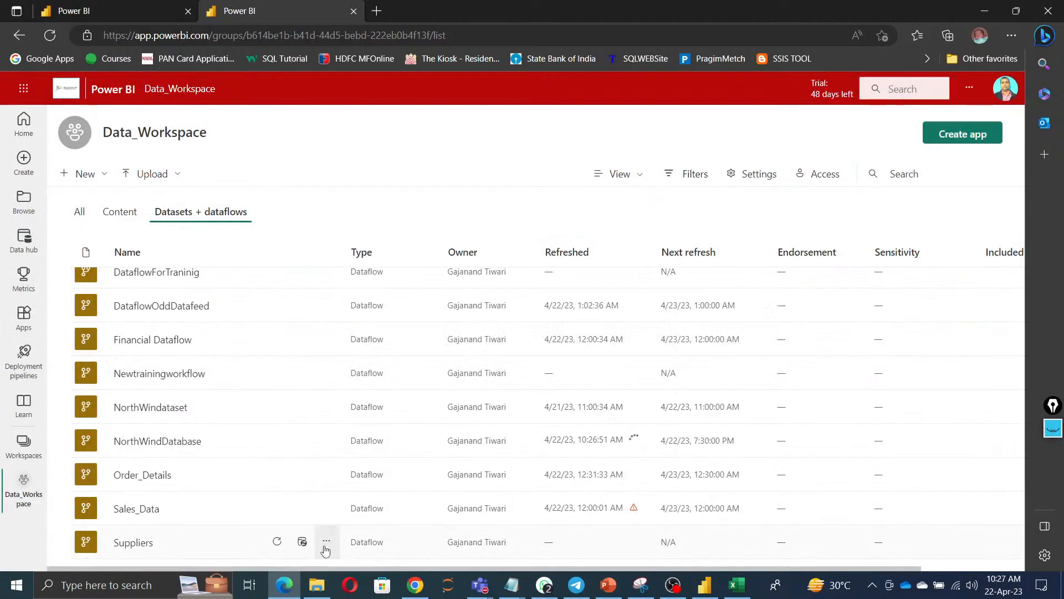
left_click(326, 541)
left_click(341, 366)
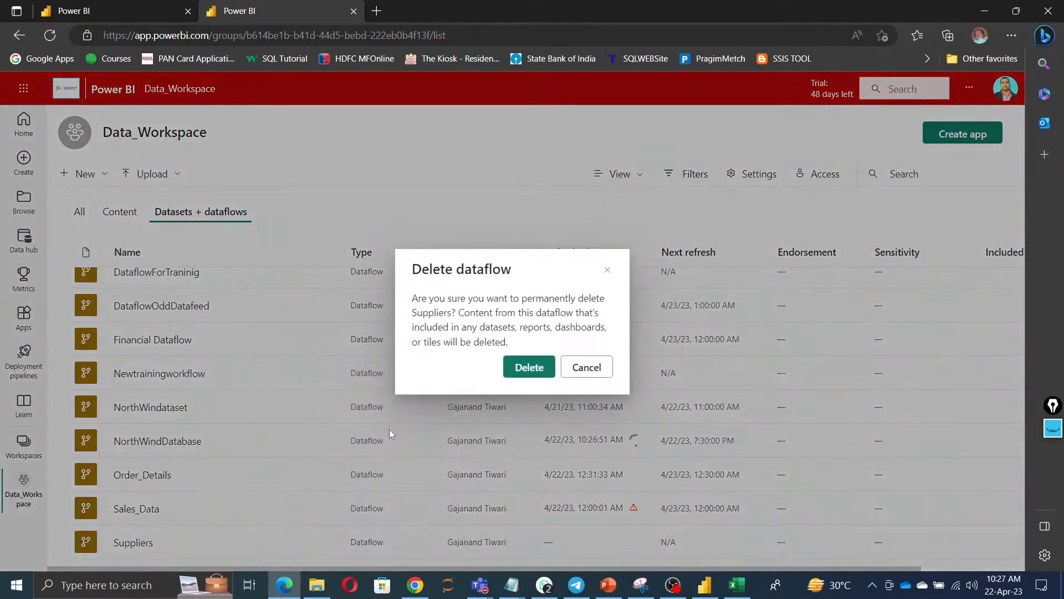
left_click(527, 365)
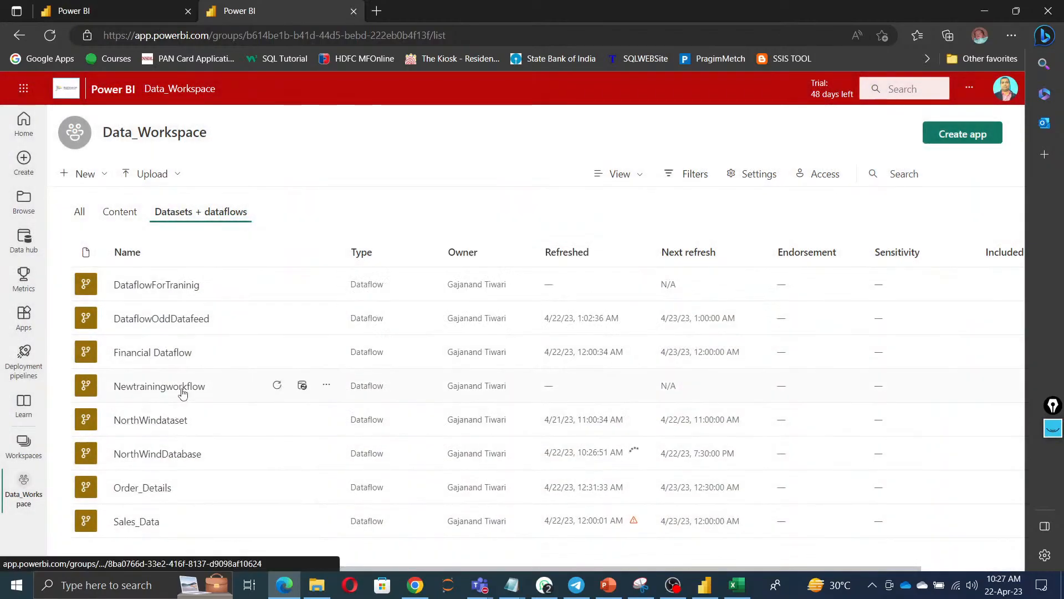
Delete the Newtrainingworkflow and DataflowOddDatafeed dataflows from Data_Workspace, confirming each permanent deletion.
left_click(327, 384)
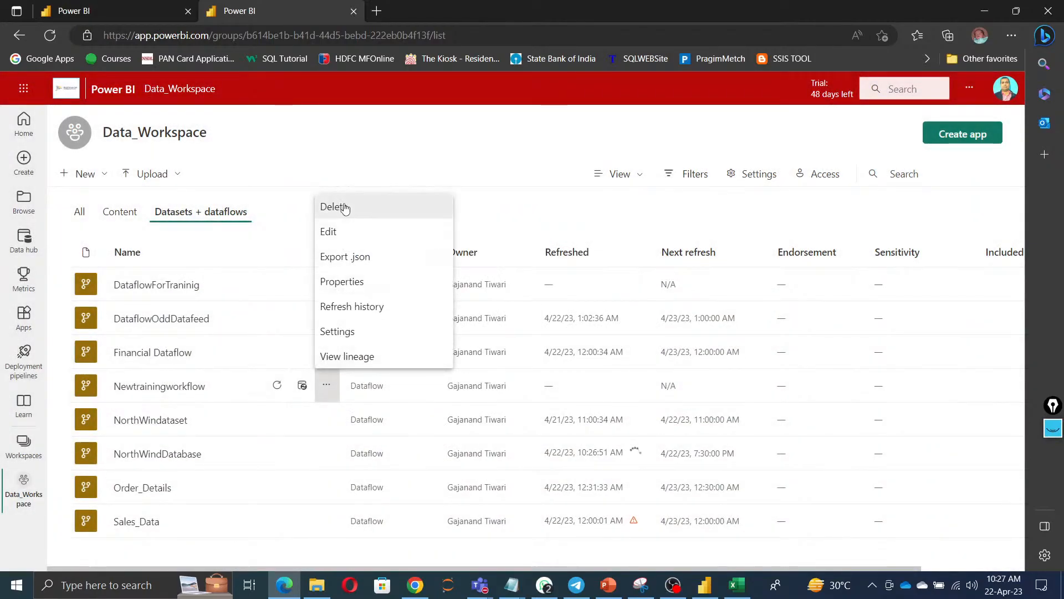
left_click(339, 208)
left_click(529, 366)
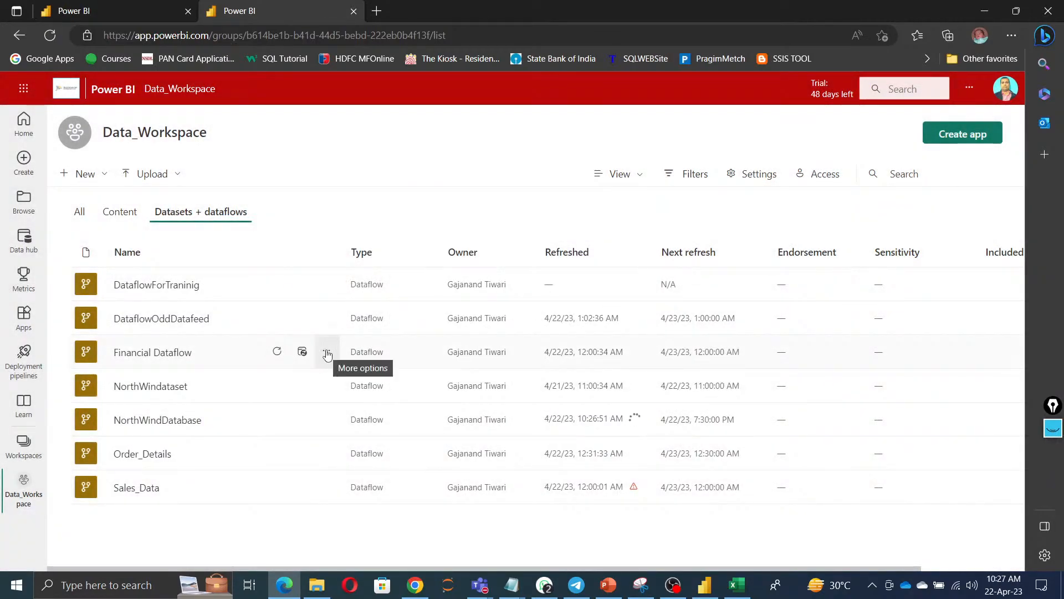
left_click(326, 317)
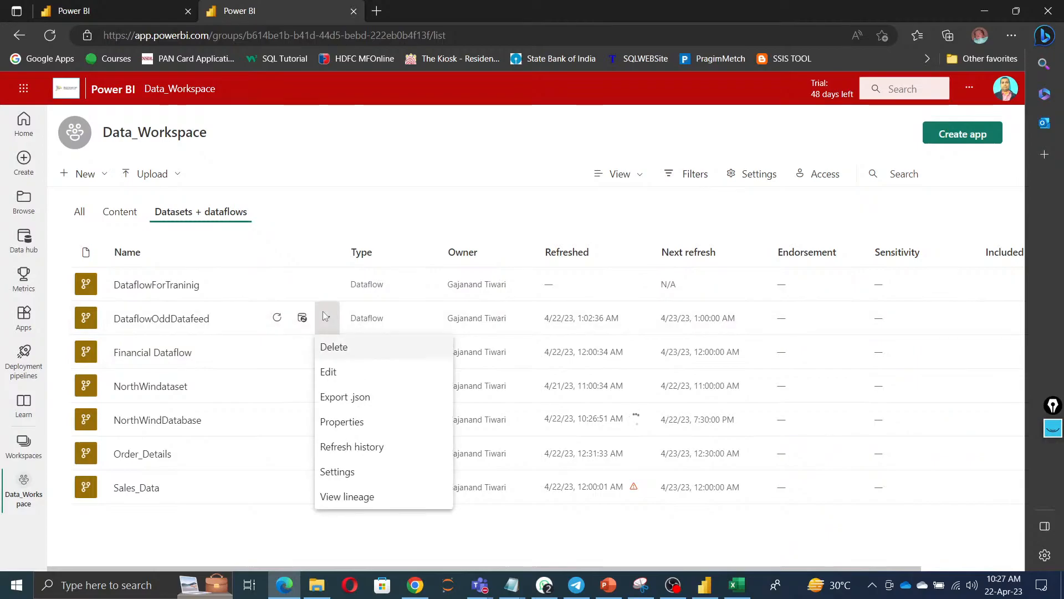
left_click(336, 347)
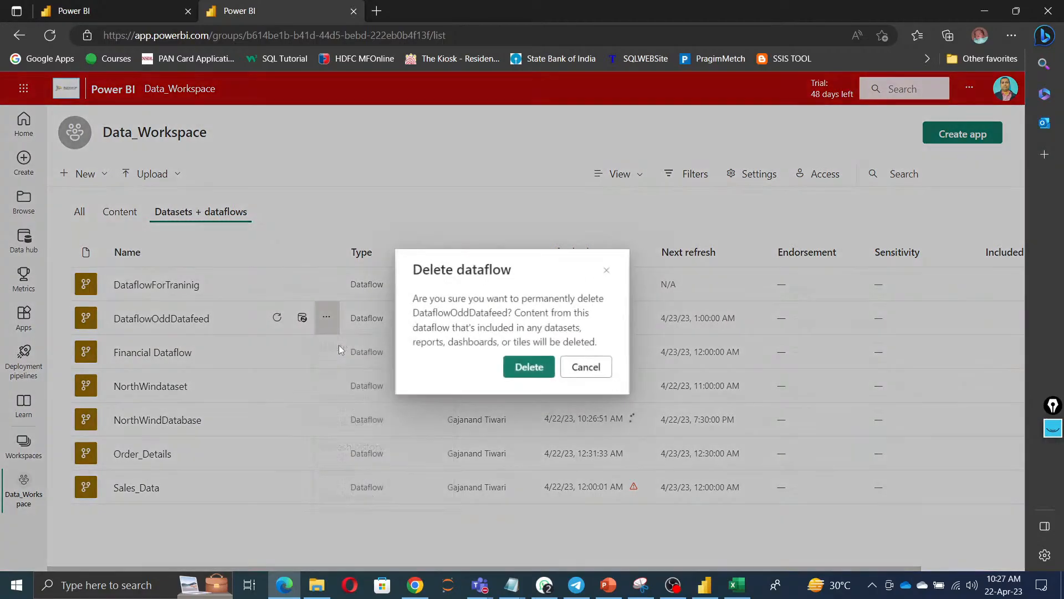
left_click(528, 368)
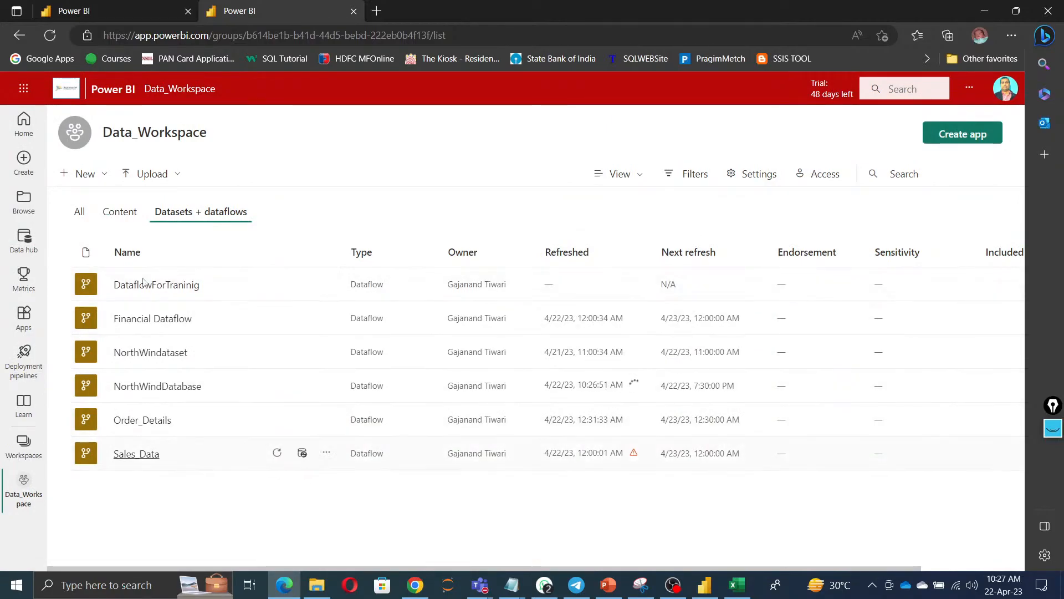
Start a new dataflow in Data_Workspace and open the data source choices for defining new tables.
left_click(100, 181)
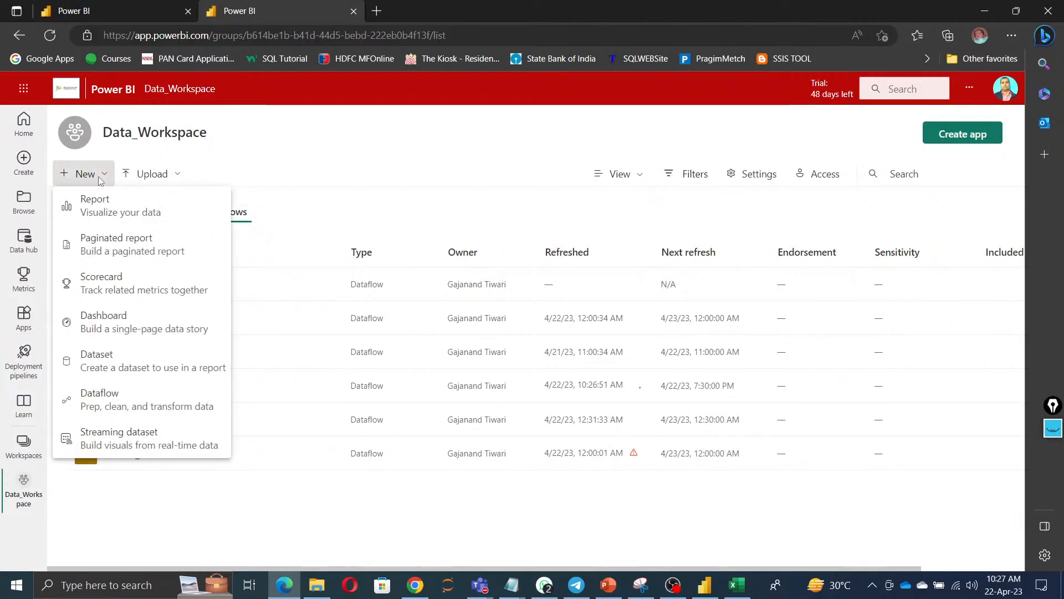
left_click(116, 403)
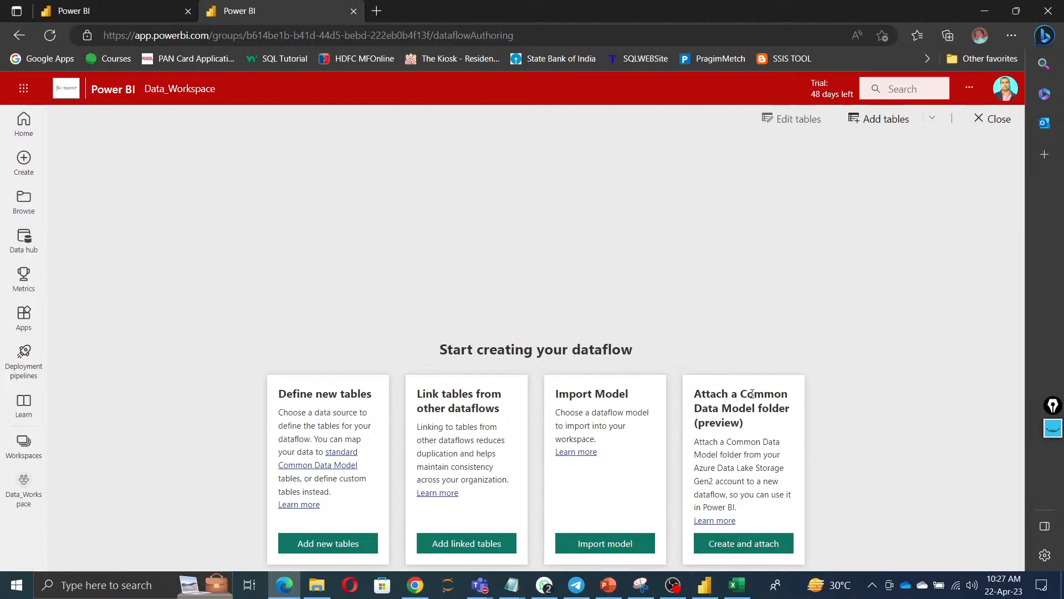
left_click_drag(708, 409, 787, 413)
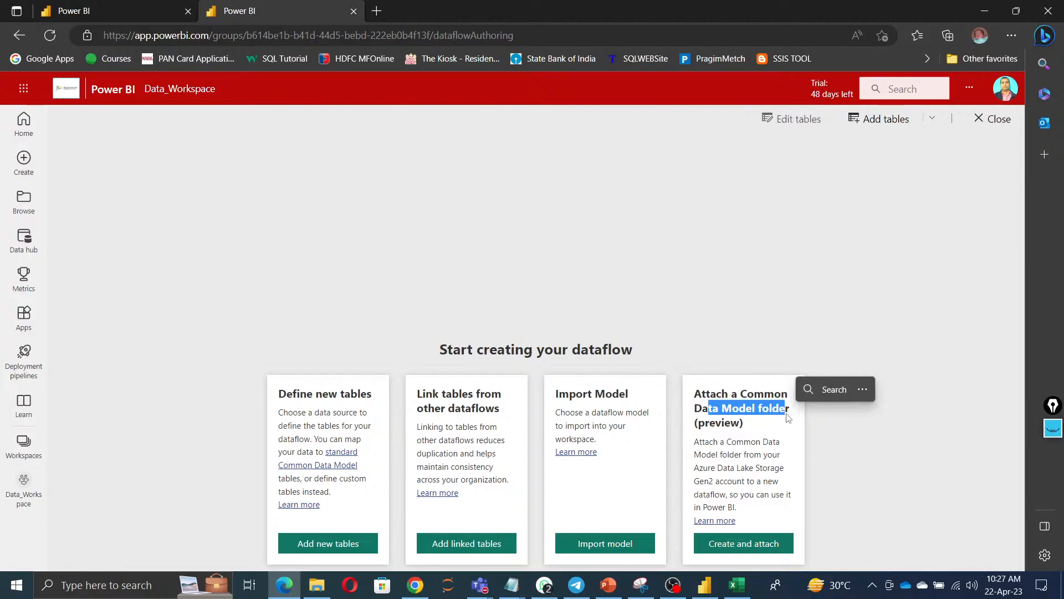
left_click(332, 538)
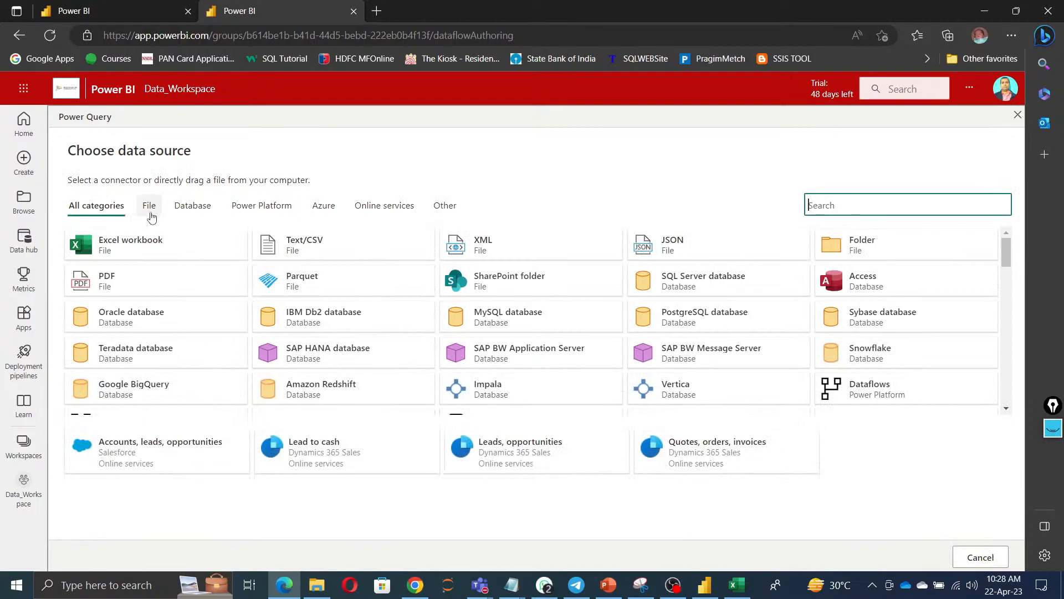
Switch to Power BI Desktop, view the common data sources under Get data, and return to the dataflow page in Edge.
left_click(705, 585)
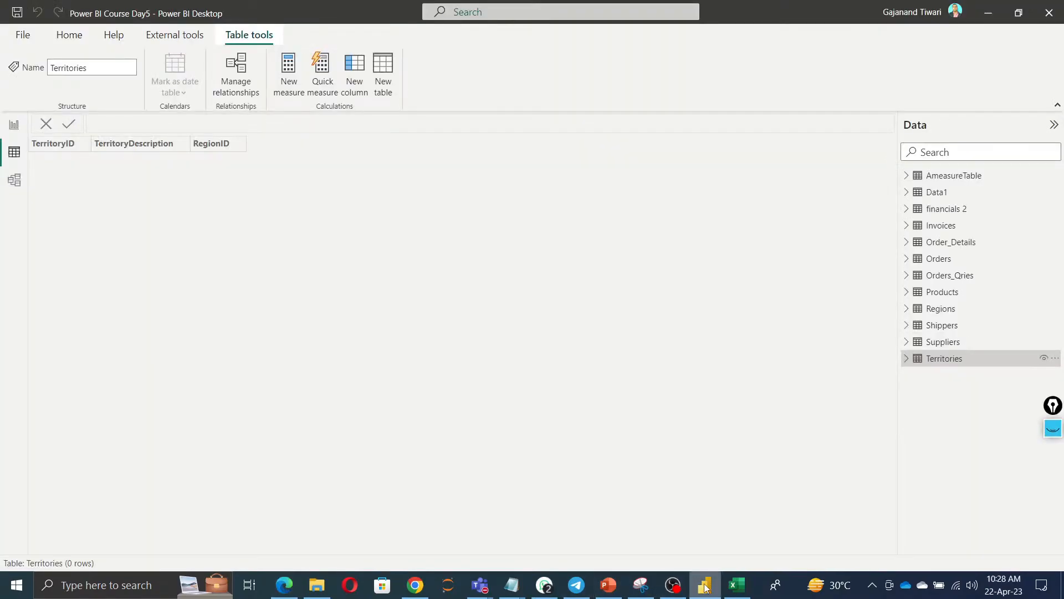
left_click(61, 38)
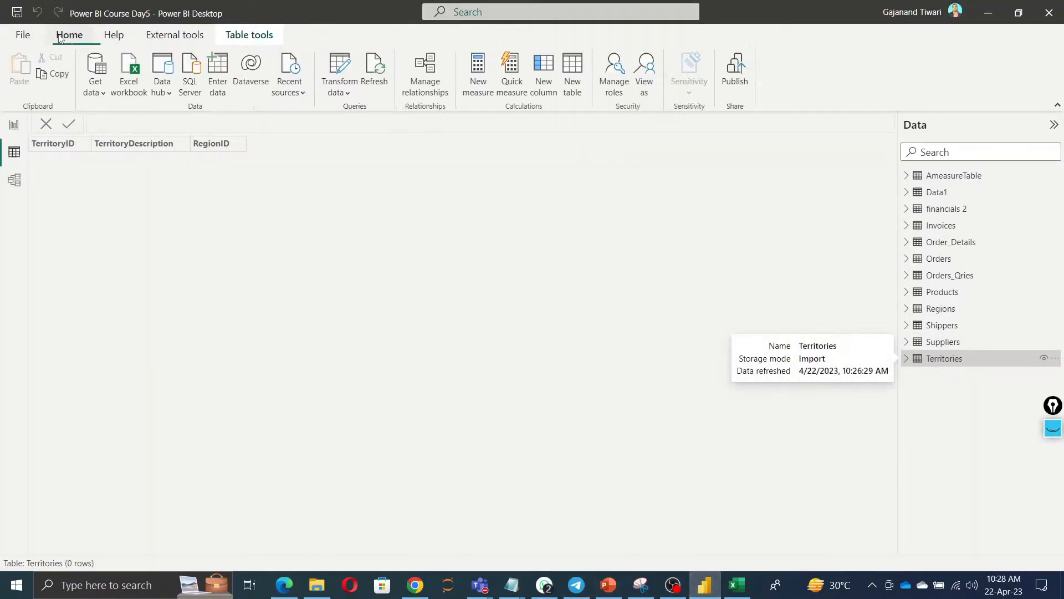
left_click(95, 92)
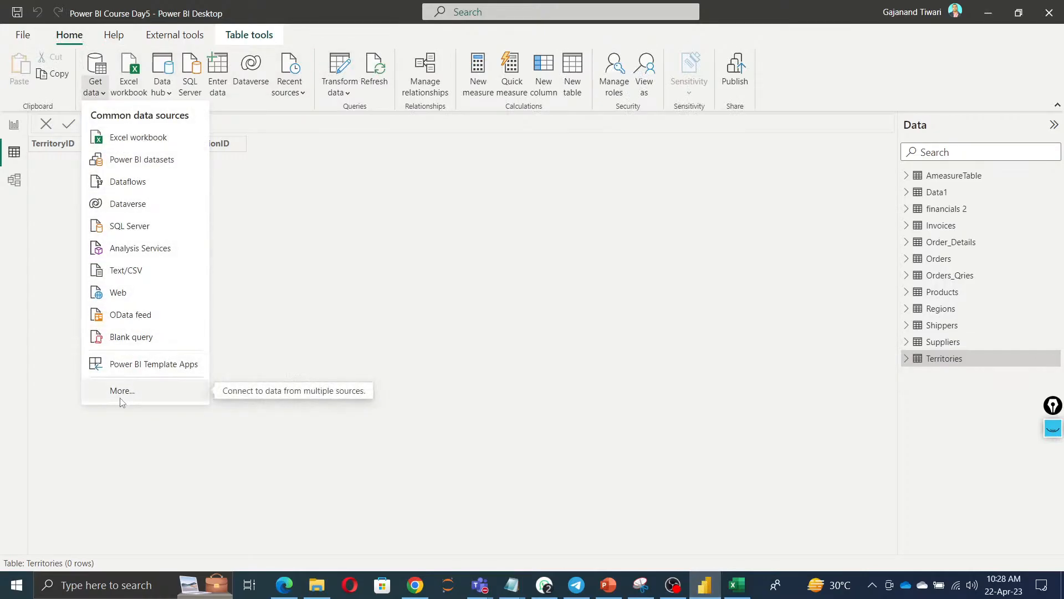
left_click(501, 347)
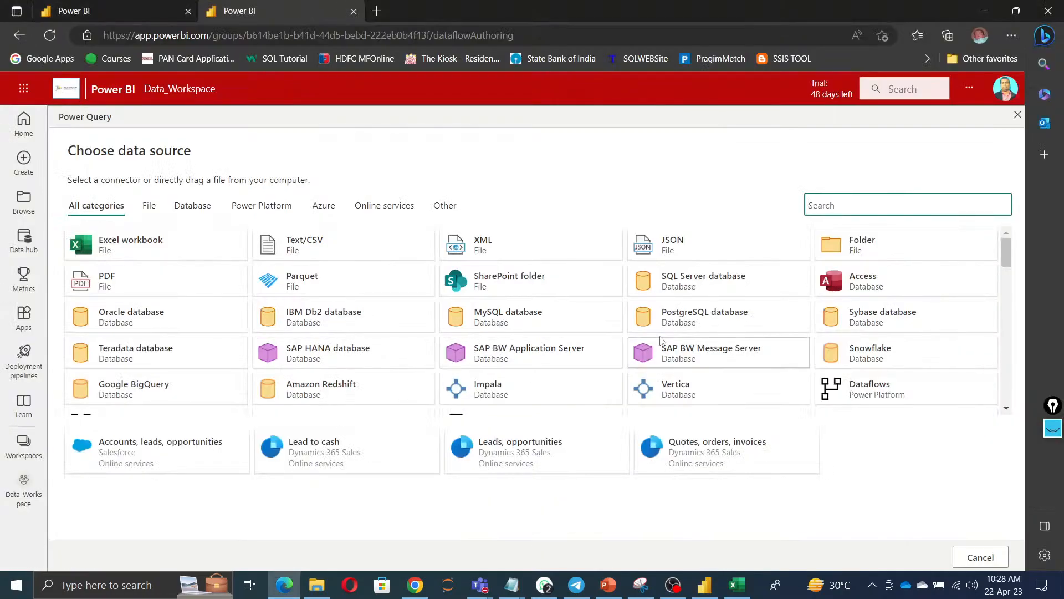
Browse the connectors in all categories offered as data sources for the new dataflow.
scroll(842, 350, "down", 5)
scroll(842, 351, "down", 10)
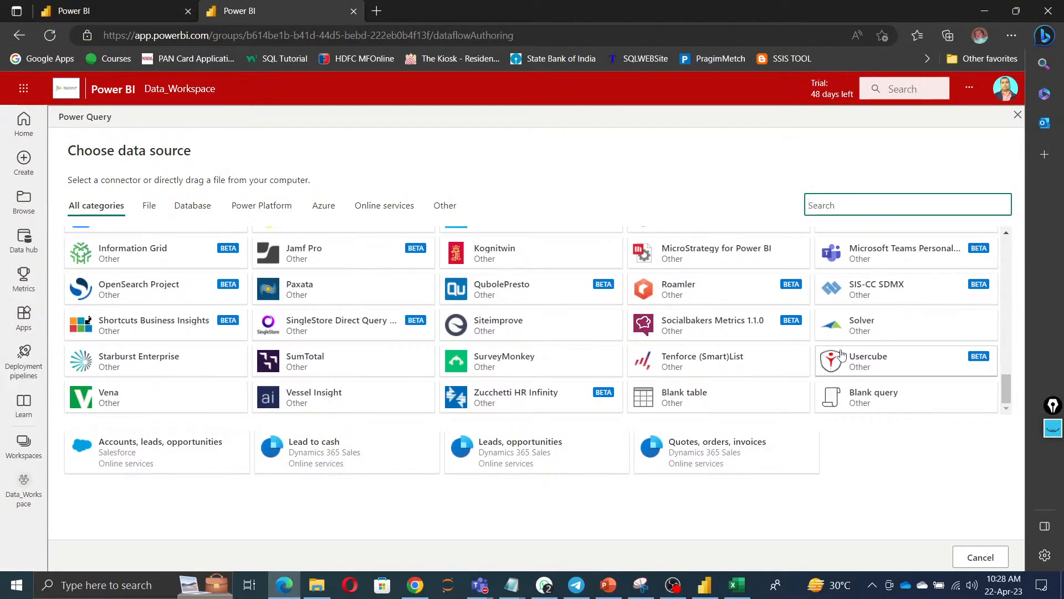
scroll(871, 389, "up", 1)
scroll(872, 389, "up", 15)
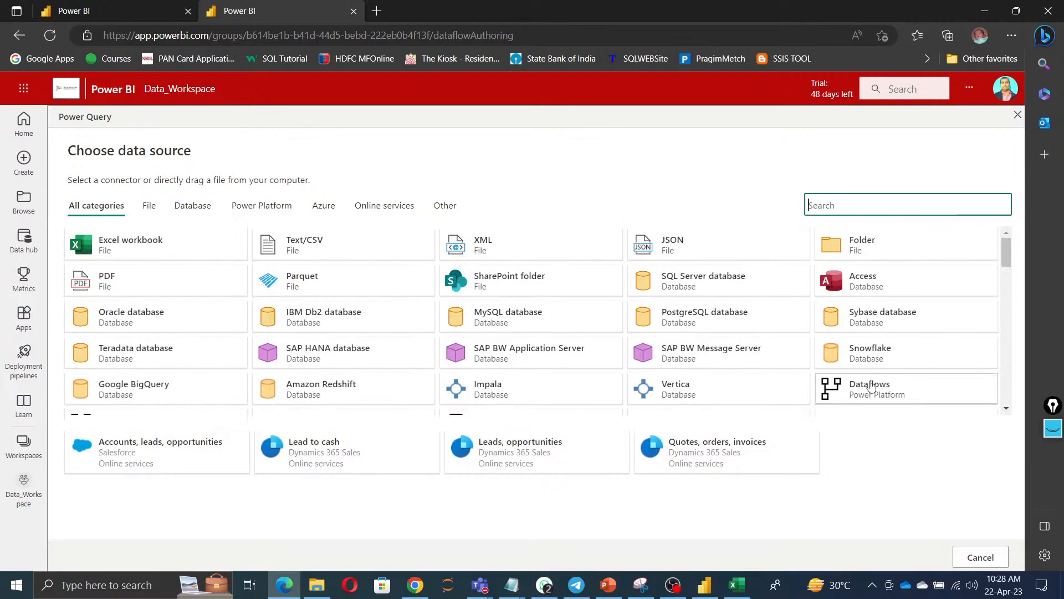
scroll(870, 386, "down", 14)
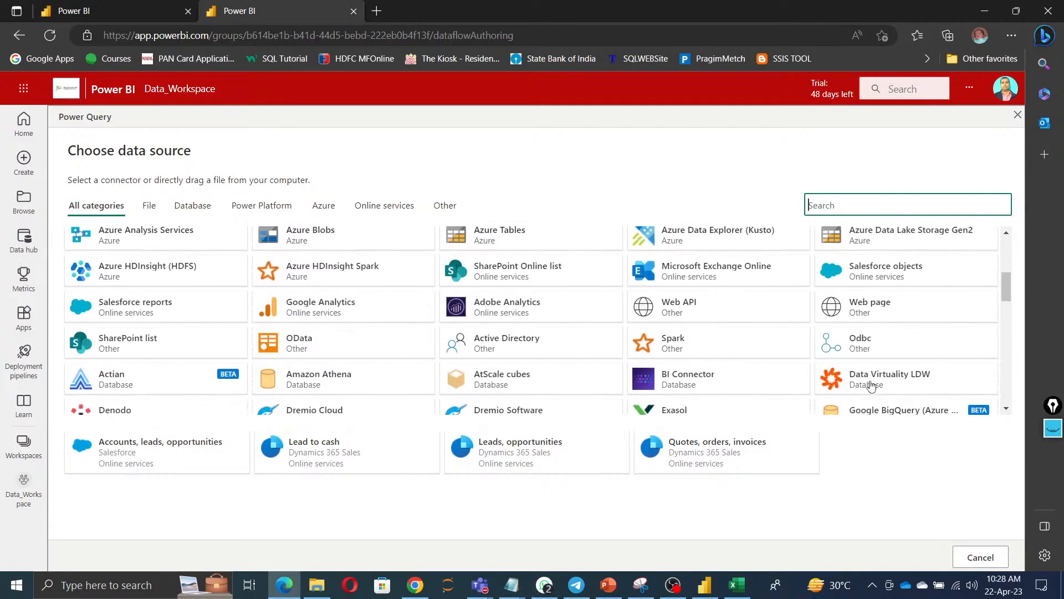
scroll(871, 385, "down", 1)
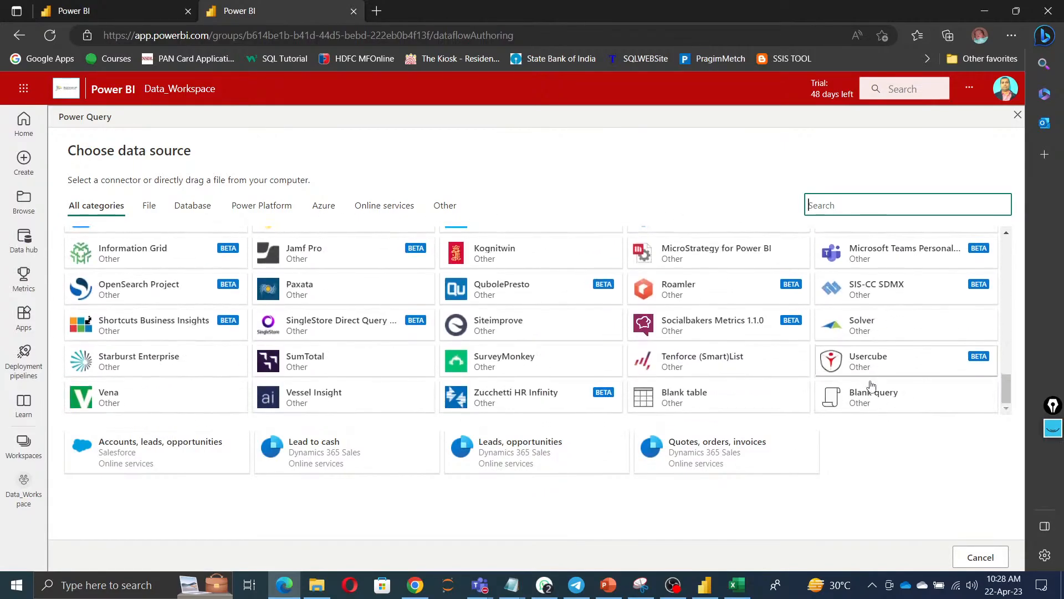
scroll(871, 385, "up", 10)
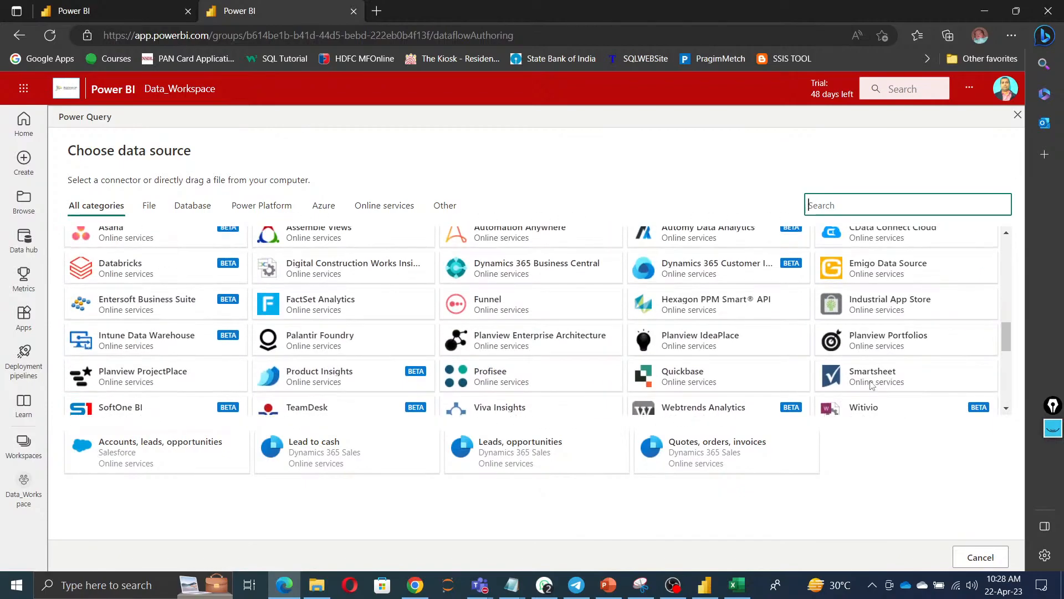
scroll(870, 386, "up", 4)
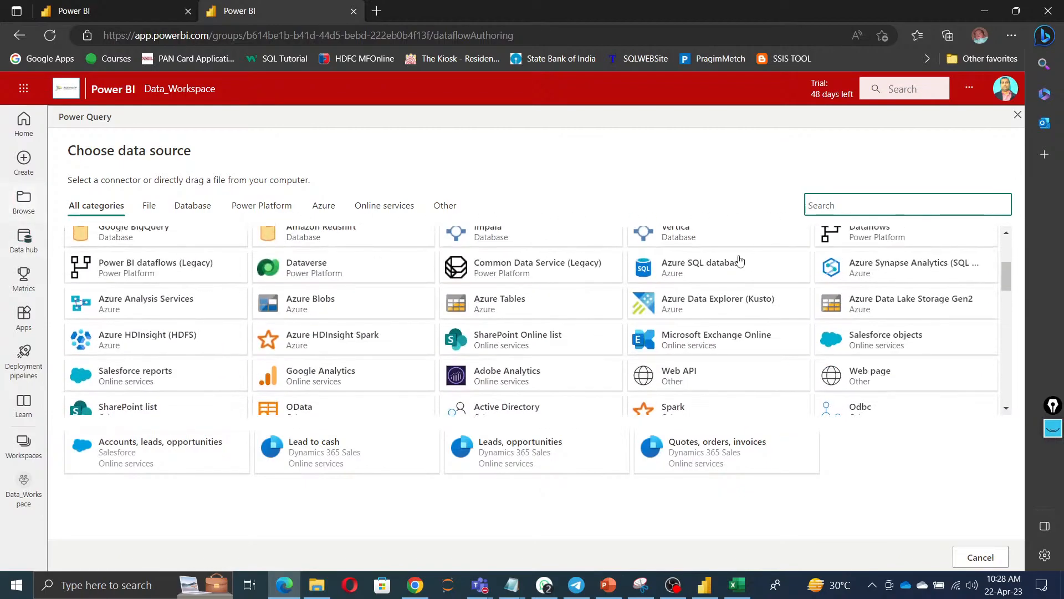
scroll(346, 283, "up", 4)
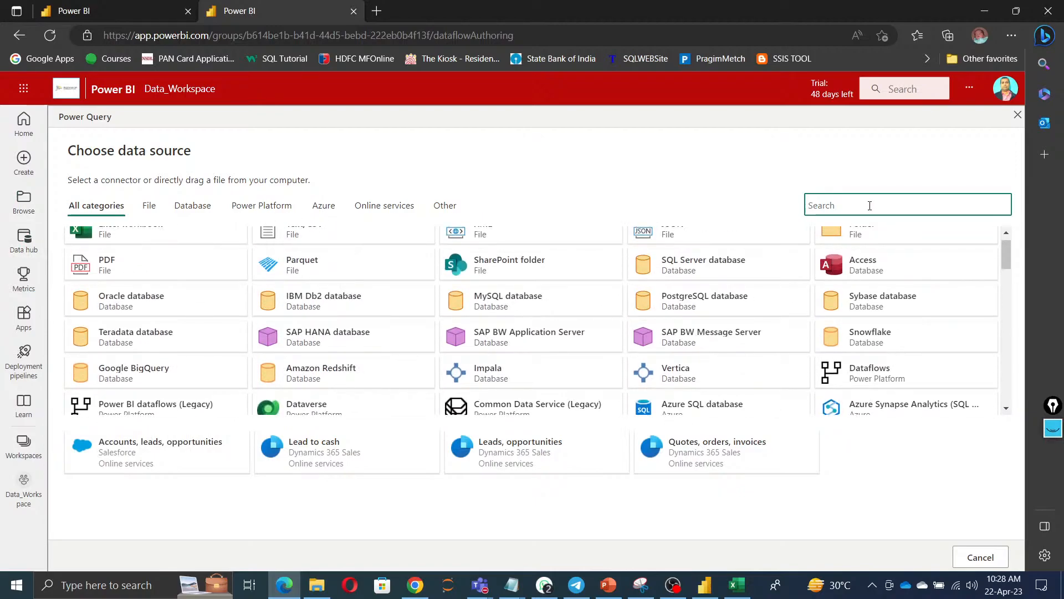
Search the data source connectors for Dataflow, Excel and od in turn.
type("Dataflow")
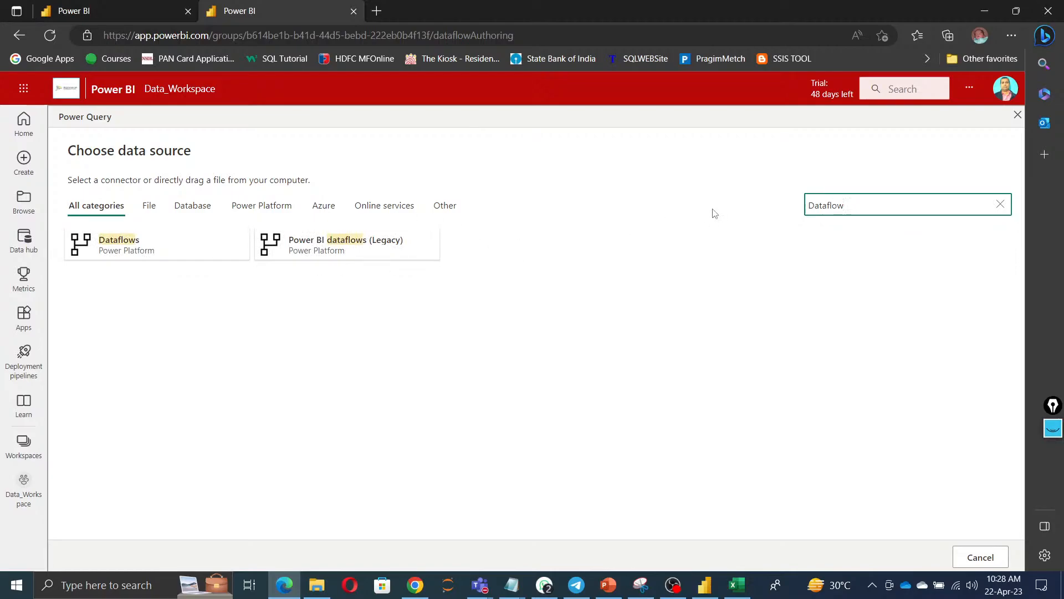
key("BackSpace")
key("BackSpace")
key("BackSpace")
key("BackSpace")
key("BackSpace")
key("BackSpace")
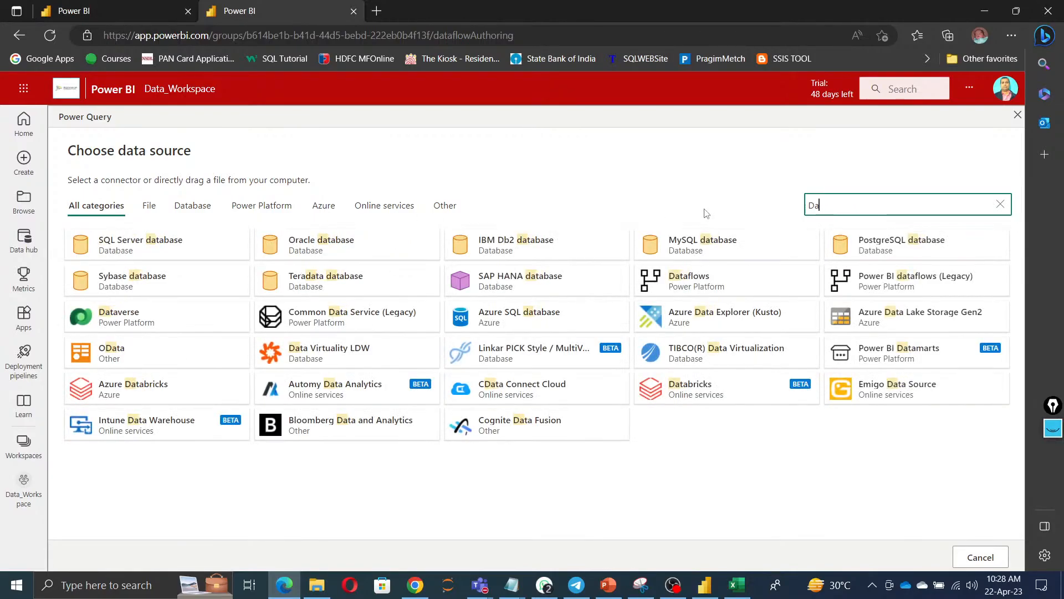
key("BackSpace")
key("BackSpace")
type("Excel")
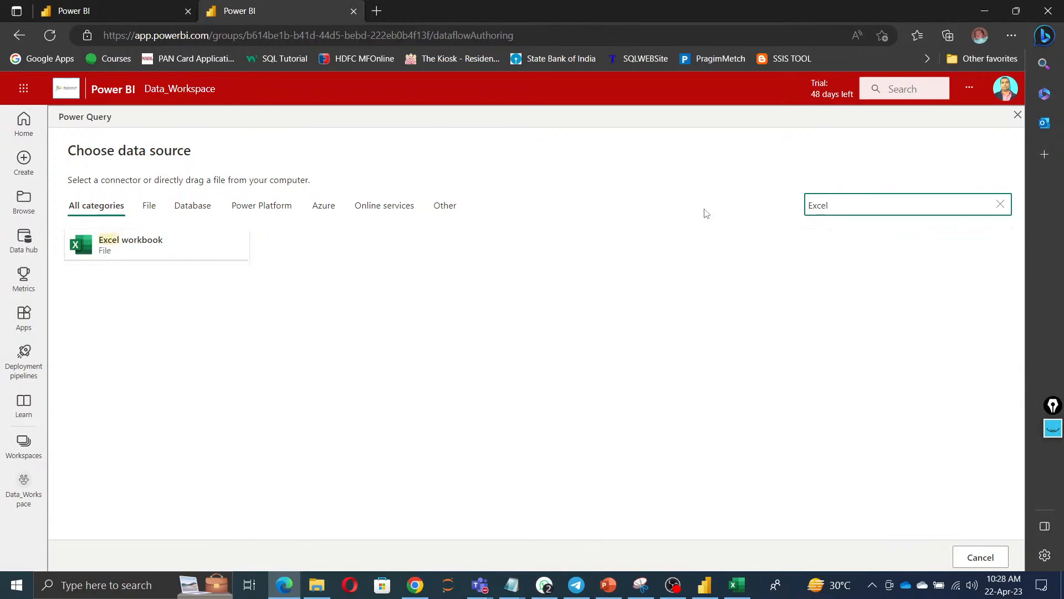
key("BackSpace")
key("BackSpace")
key("BackSpace")
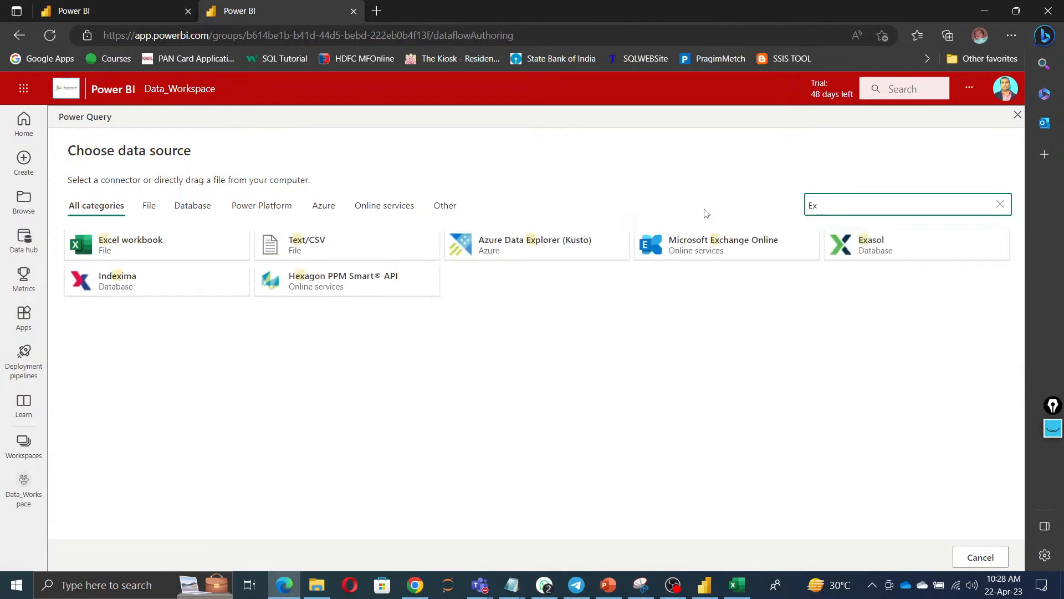
key("BackSpace")
key("BackSpace")
type("od")
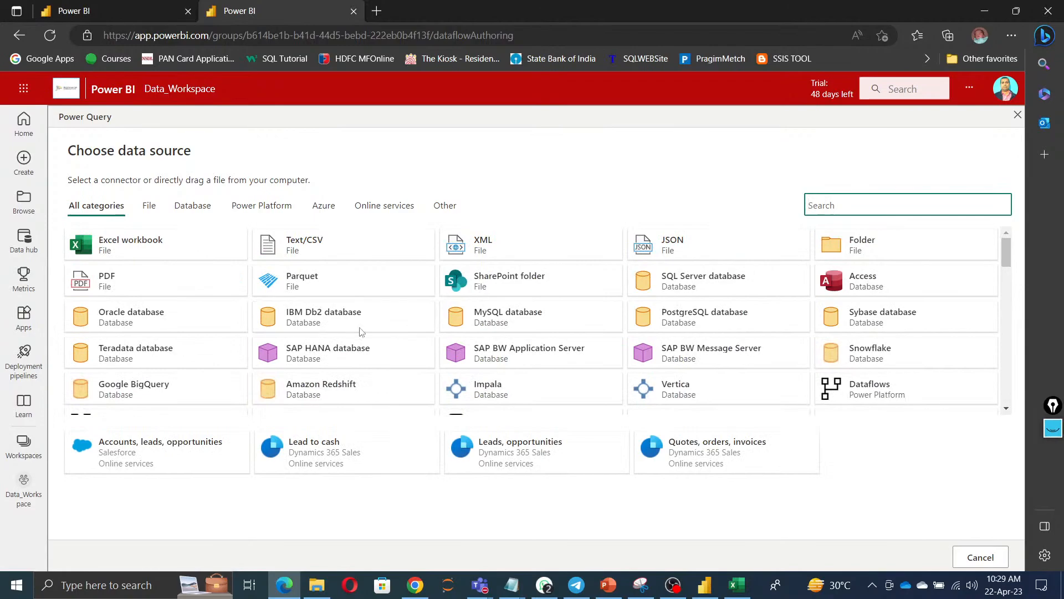
Look through the full connector list again, close the data source chooser and return to Data_Workspace.
scroll(634, 369, "down", 5)
scroll(634, 368, "down", 5)
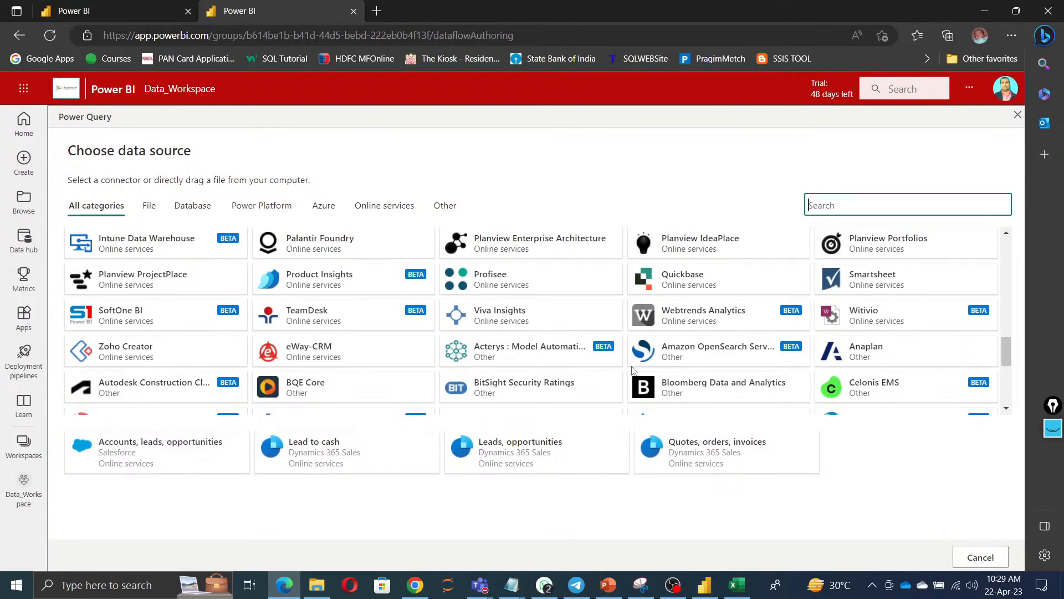
scroll(633, 371, "down", 8)
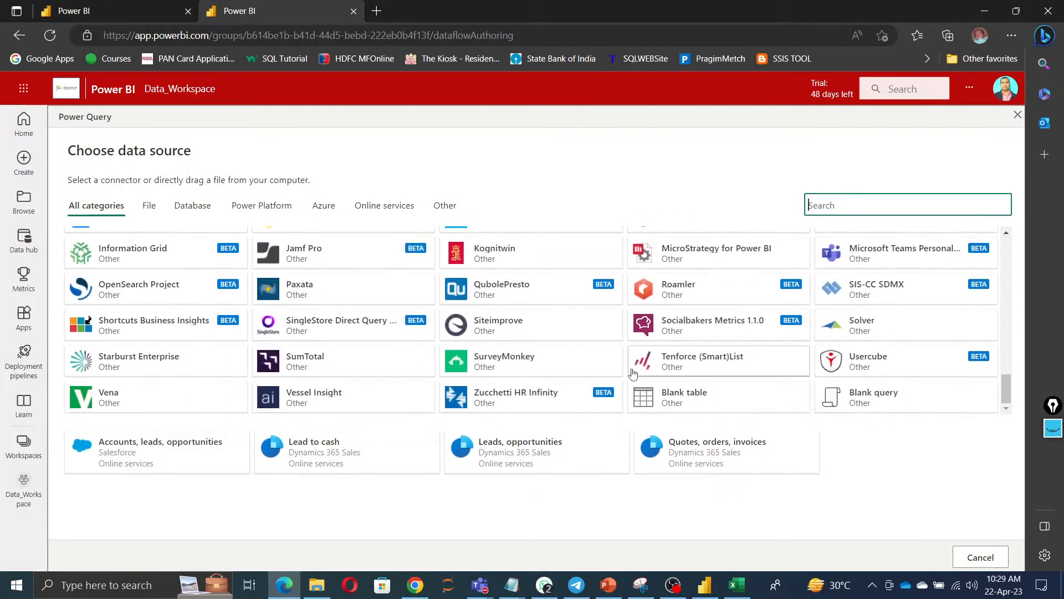
scroll(634, 373, "up", 9)
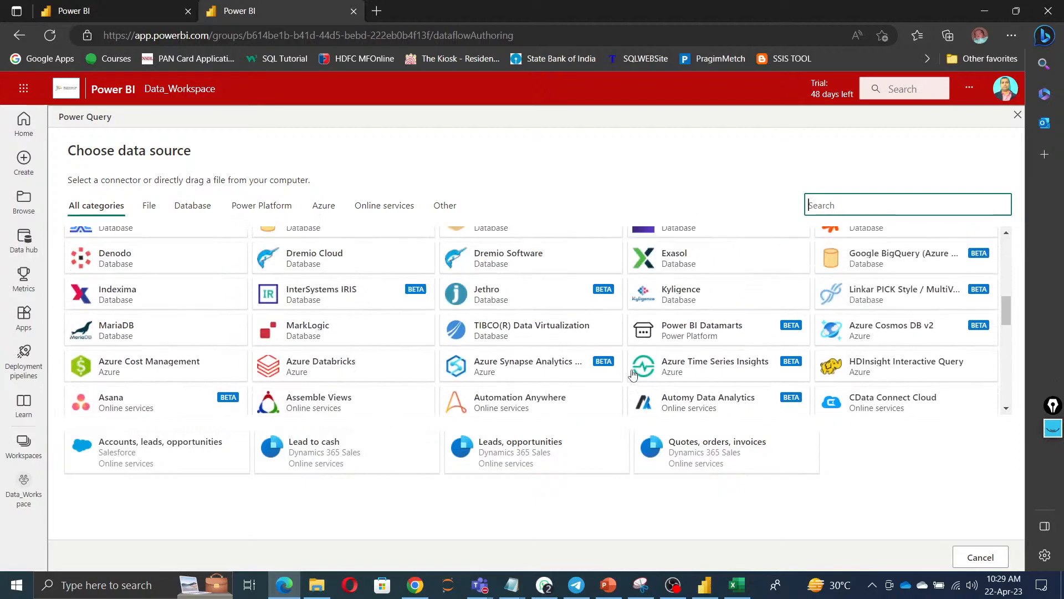
scroll(634, 377, "up", 2)
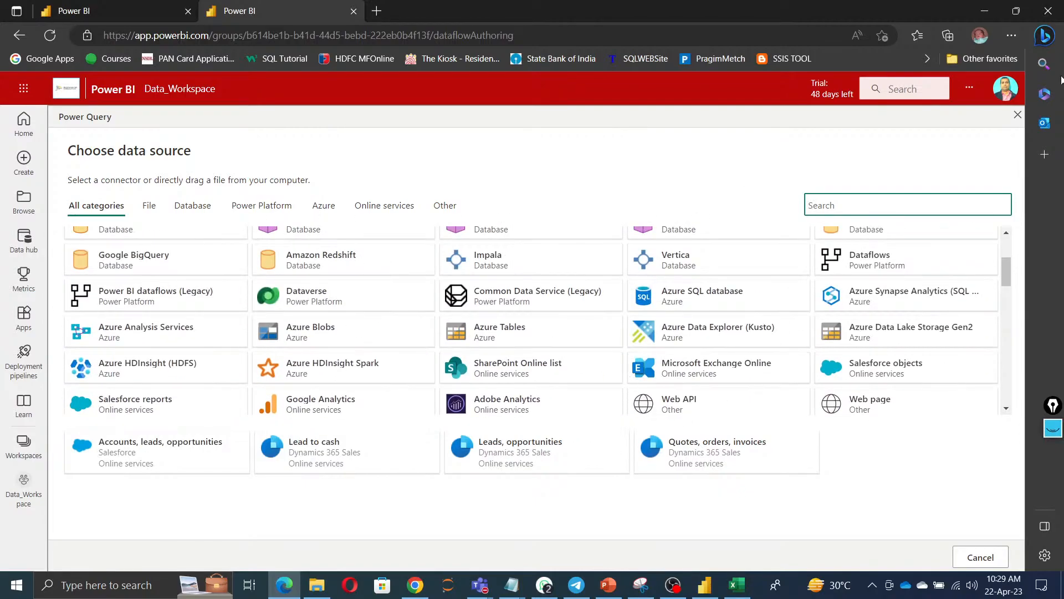
left_click(1018, 117)
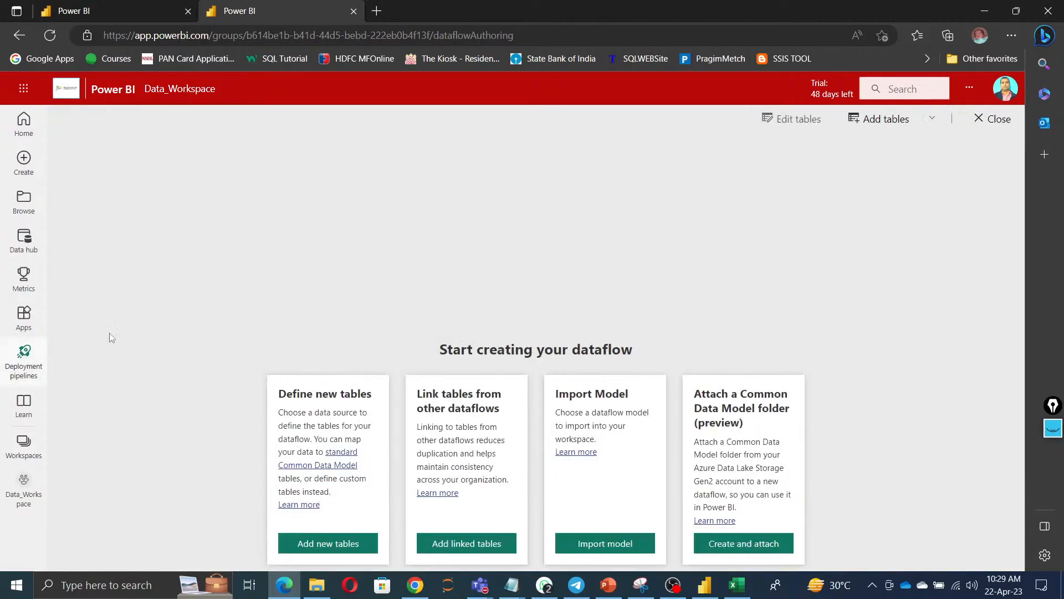
left_click(24, 489)
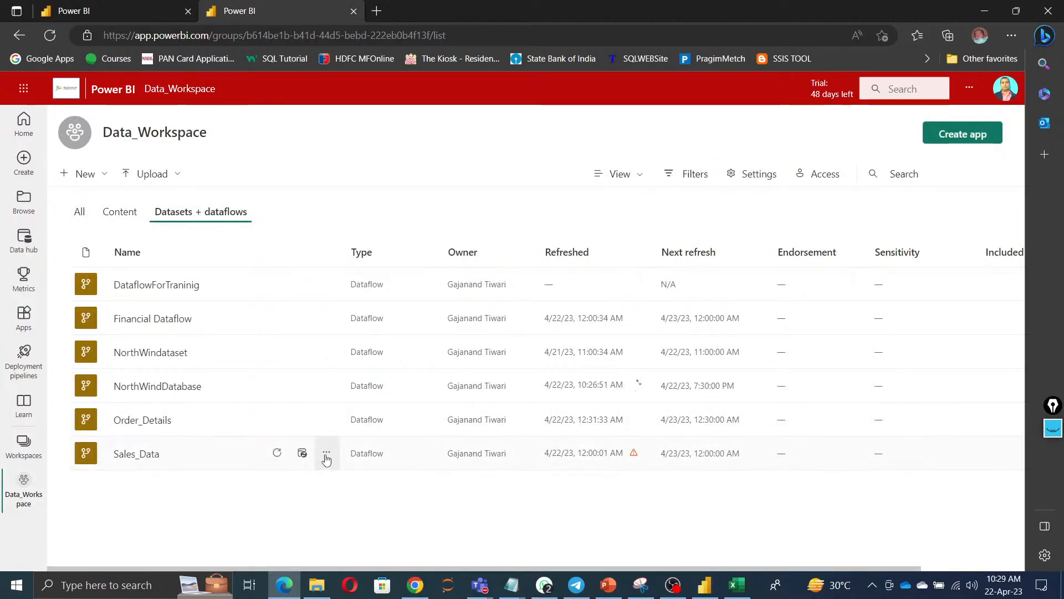
Delete the Sales_Data dataflow from Data_Workspace and confirm its permanent deletion.
left_click(326, 454)
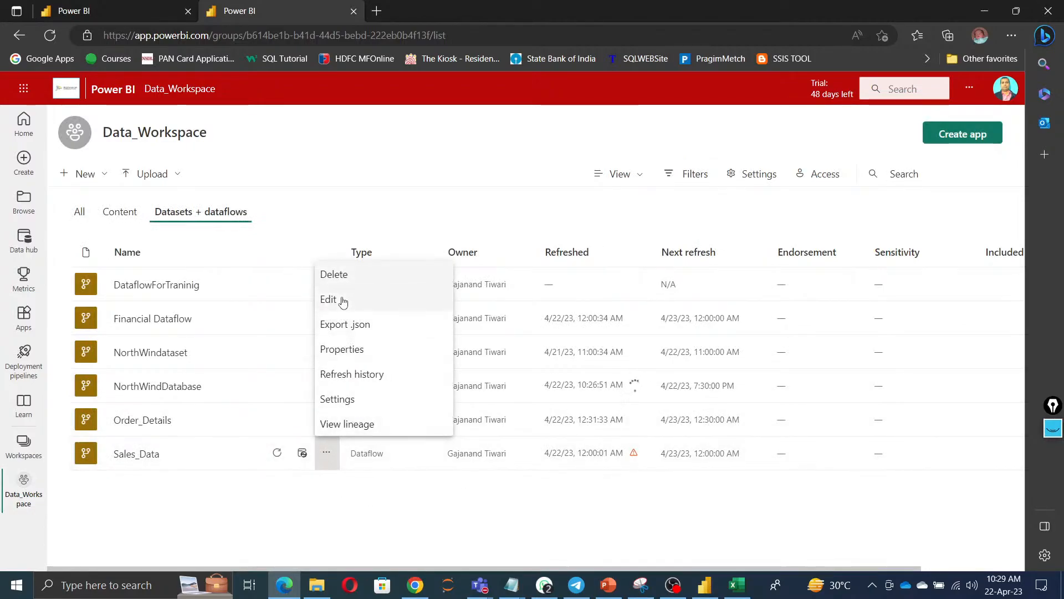
left_click(341, 279)
left_click(529, 368)
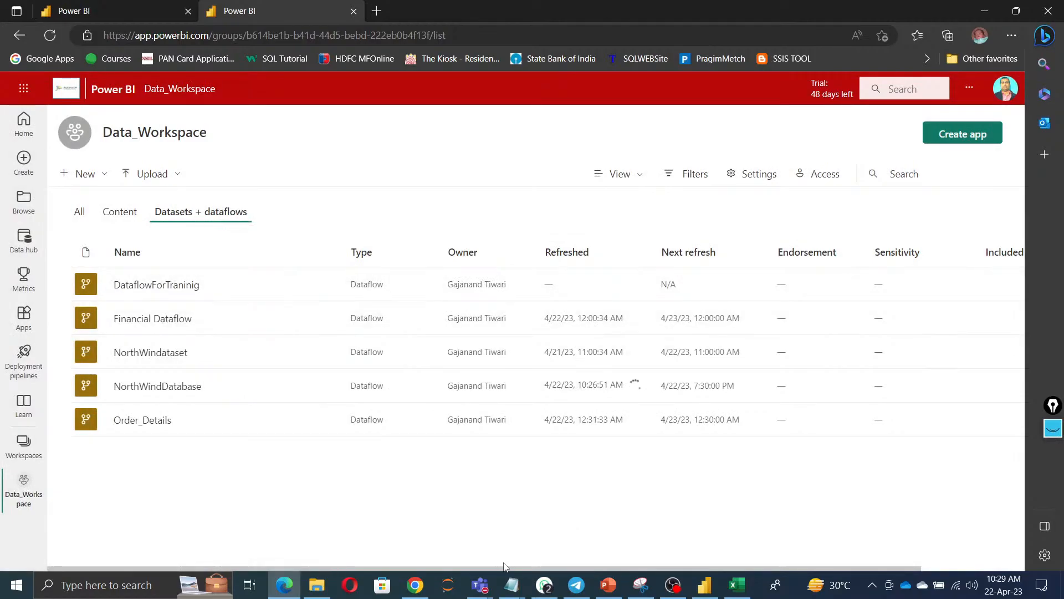
left_click(713, 587)
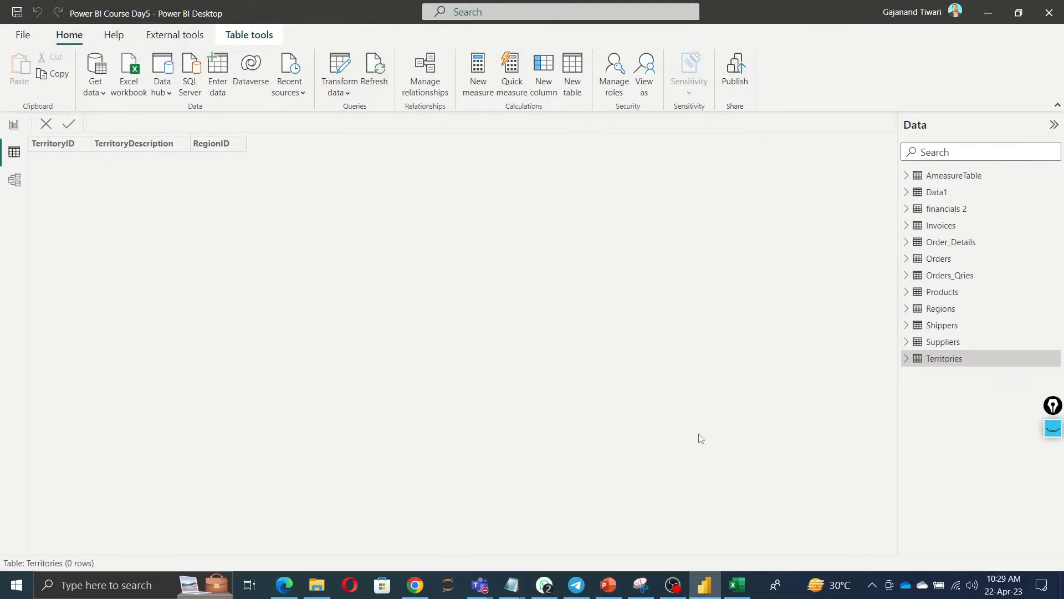
key("alt+Tab")
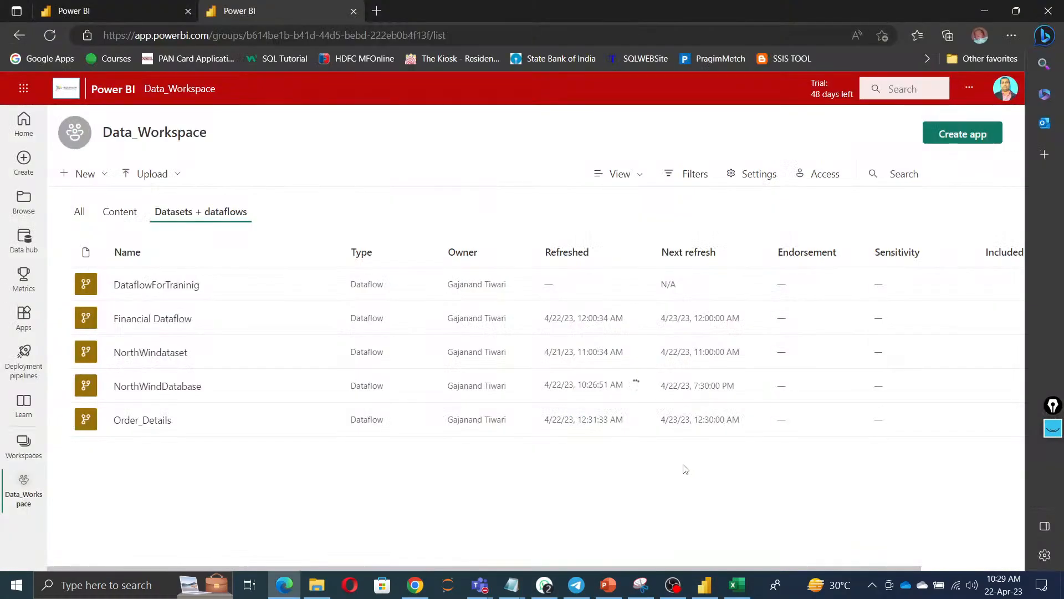
Switch to the Excel workbook, check the KPI Cards & Tooltips session in the Power BI training plan, and return to Data_Workspace.
left_click(738, 586)
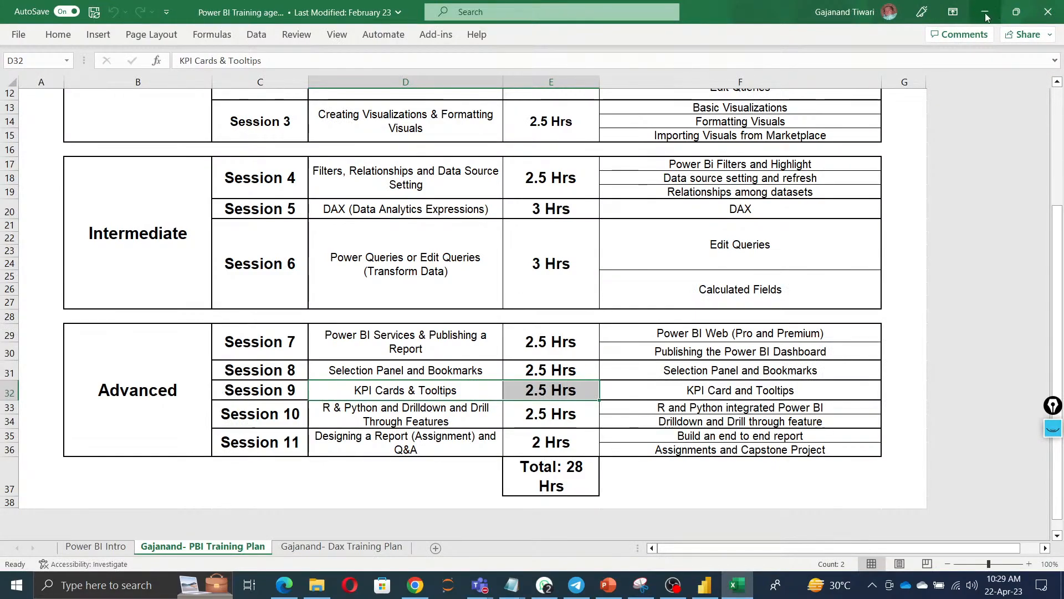
left_click(408, 389)
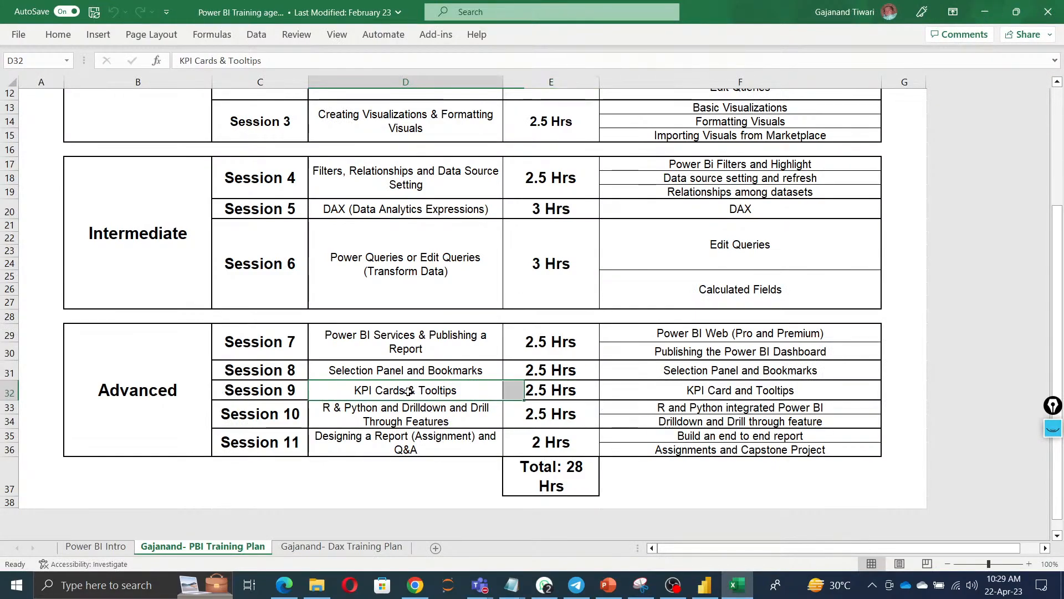
left_click(989, 8)
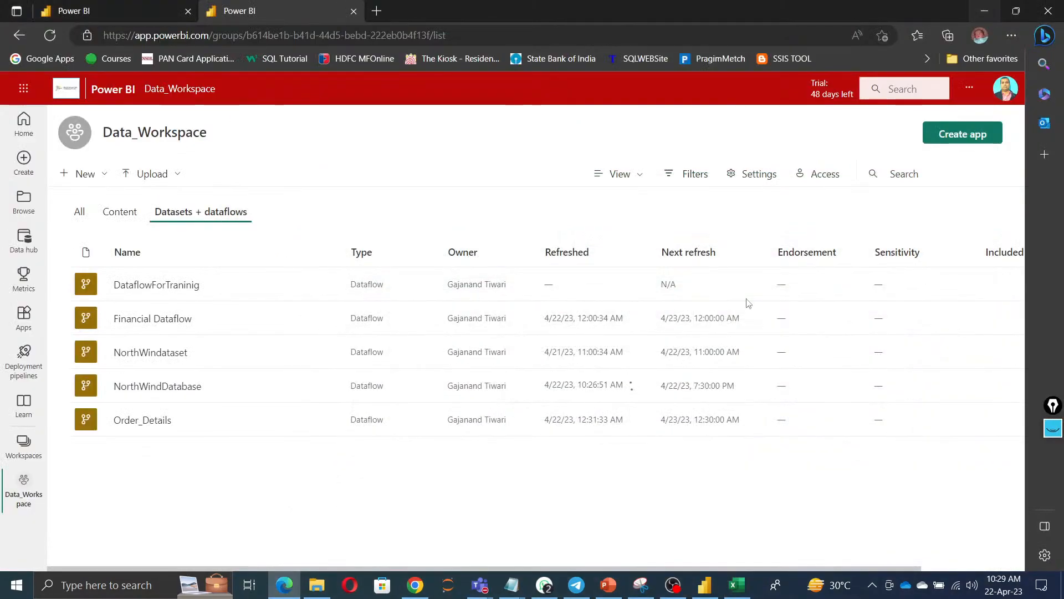
Switch to Power BI Desktop's report view and place a card of the Order_Details Discount field near the middle of Page 1.
left_click(701, 589)
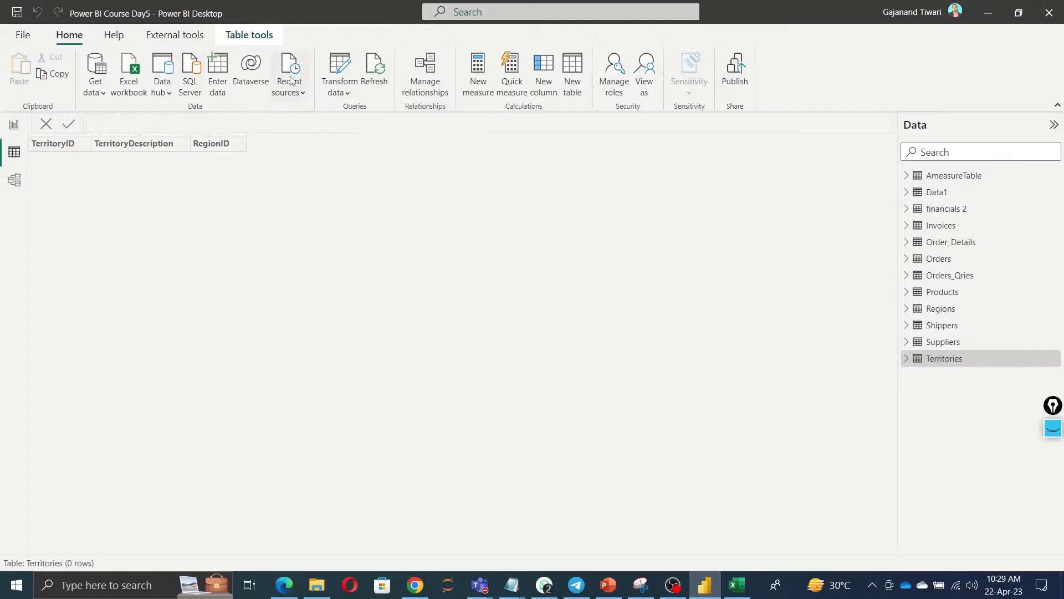
left_click(14, 124)
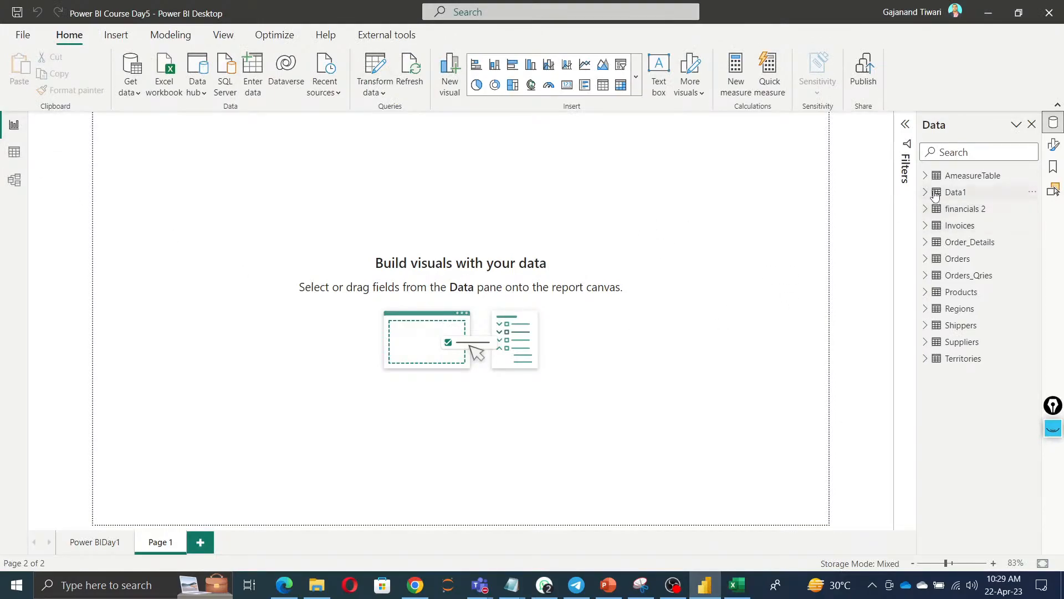
left_click(925, 242)
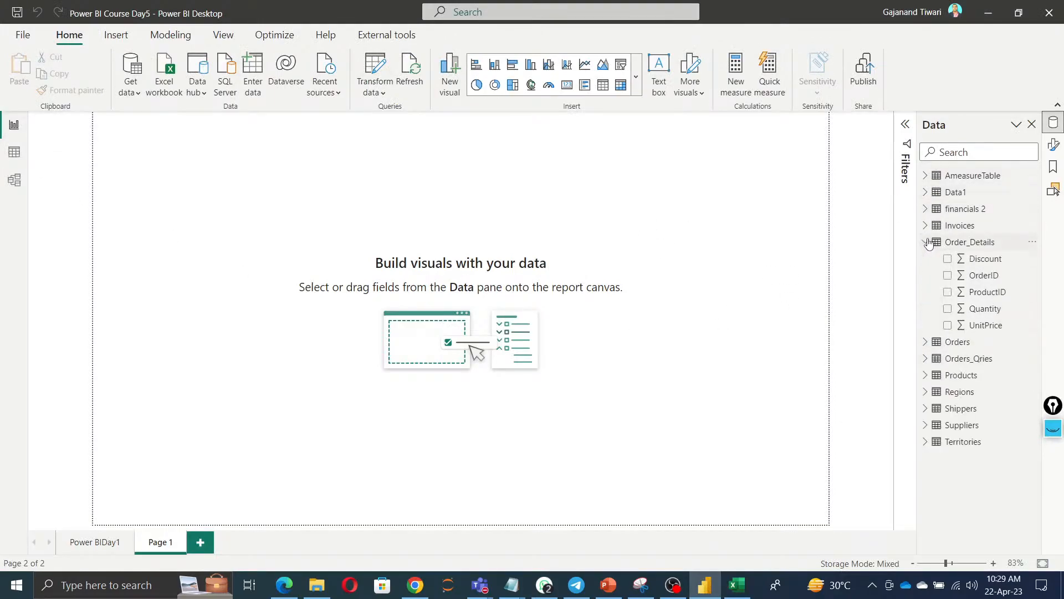
left_click(948, 259)
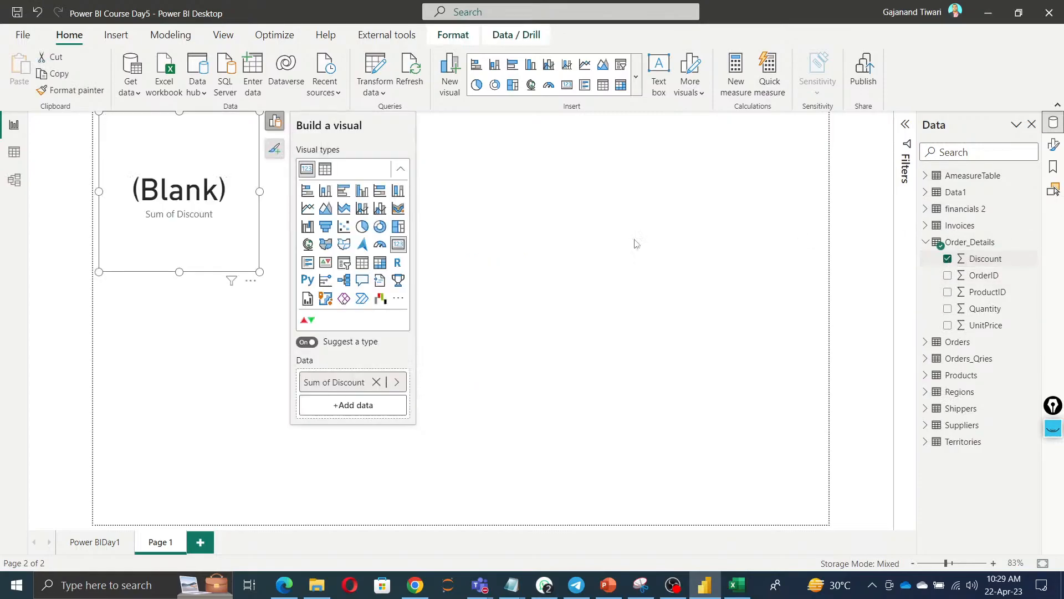
left_click_drag(203, 224, 327, 363)
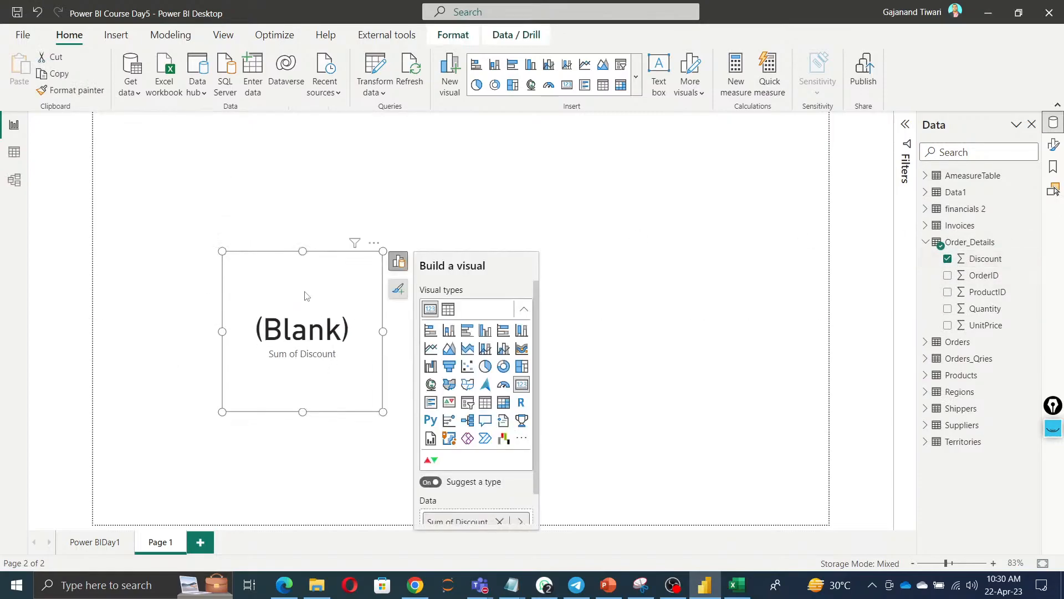
scroll(480, 494, "down", 1)
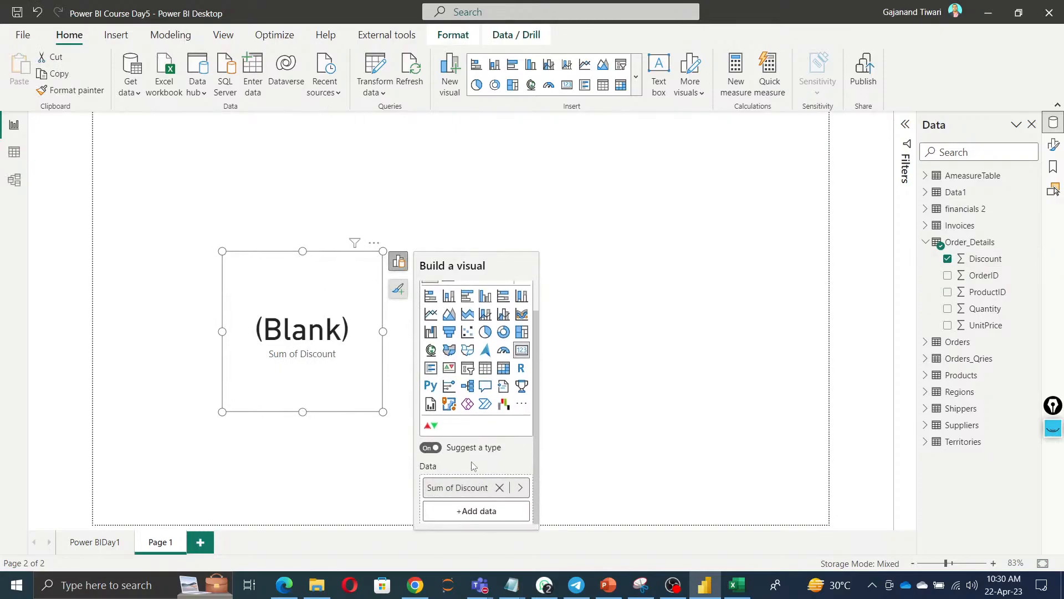
scroll(480, 494, "up", 1)
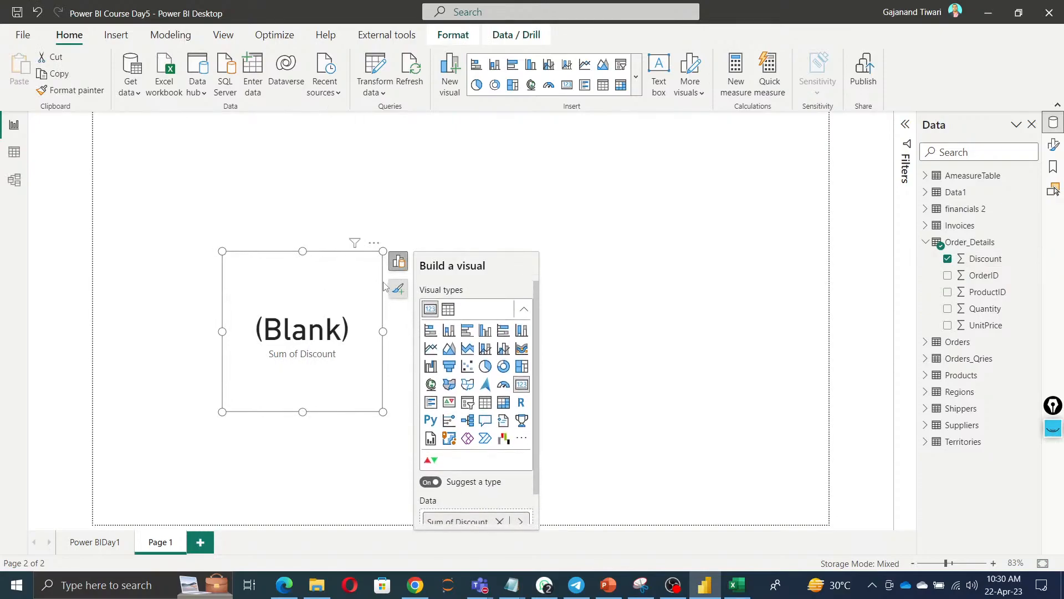
Try OrderID and ProductID from Order_Details in the card in place of Discount, clearing each field again.
left_click(947, 259)
left_click(948, 276)
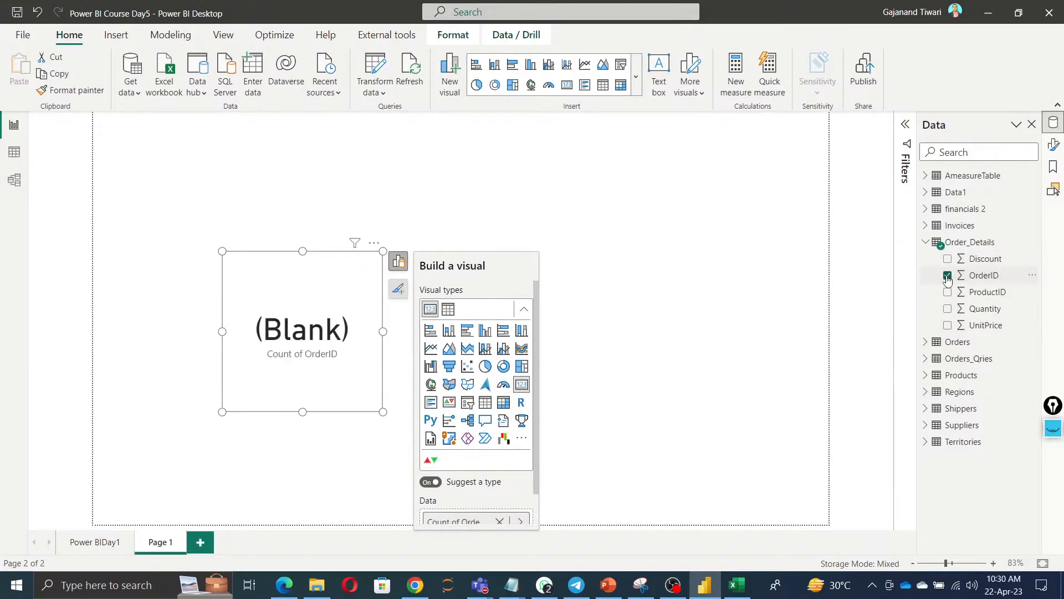
left_click(947, 276)
left_click(947, 292)
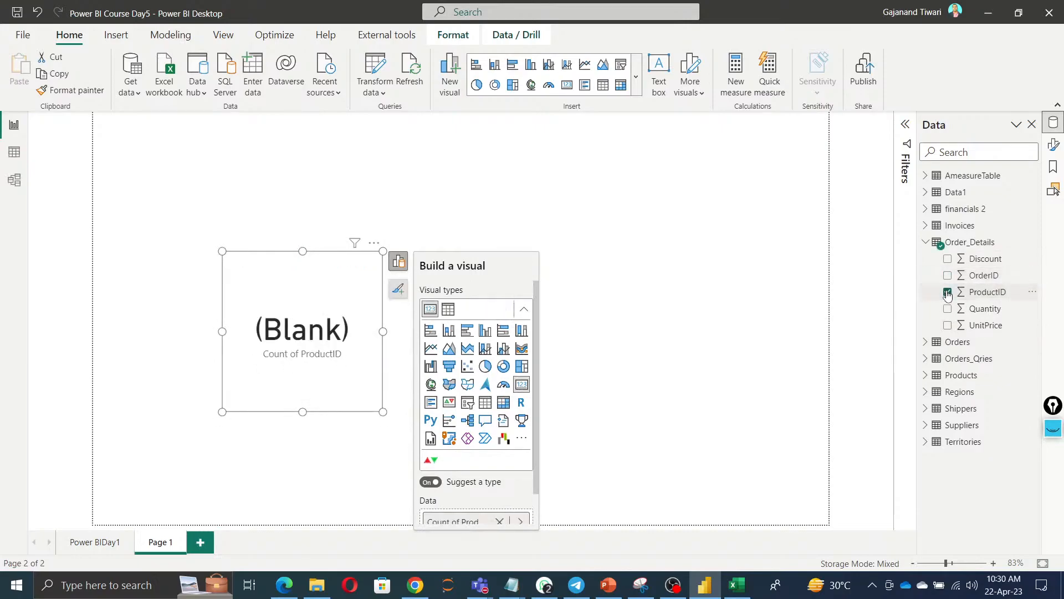
left_click(947, 292)
Delete the empty card visual from Page 1.
left_click(650, 309)
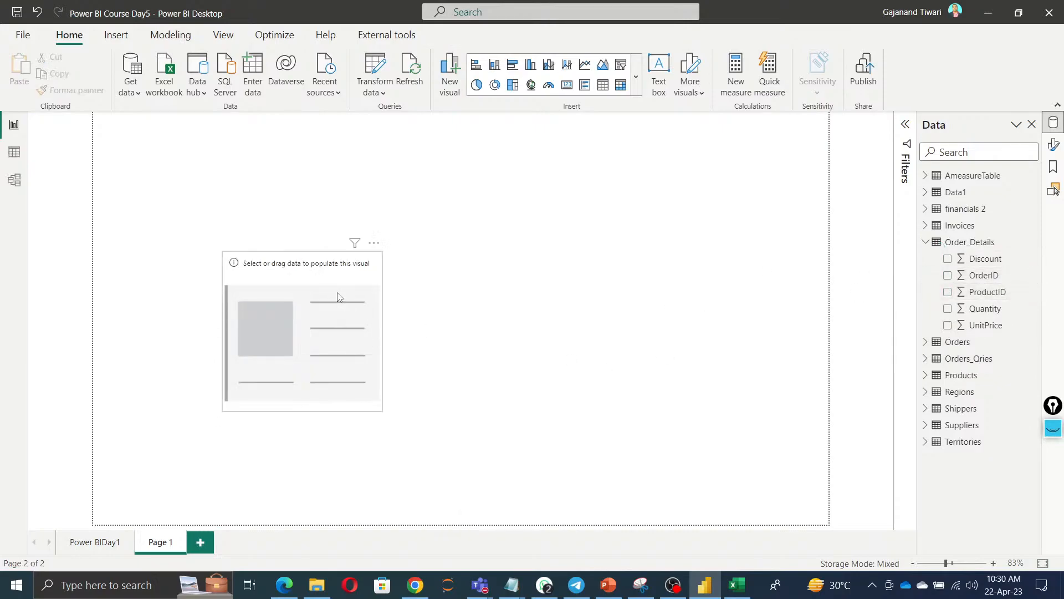
left_click(368, 250)
left_click(374, 243)
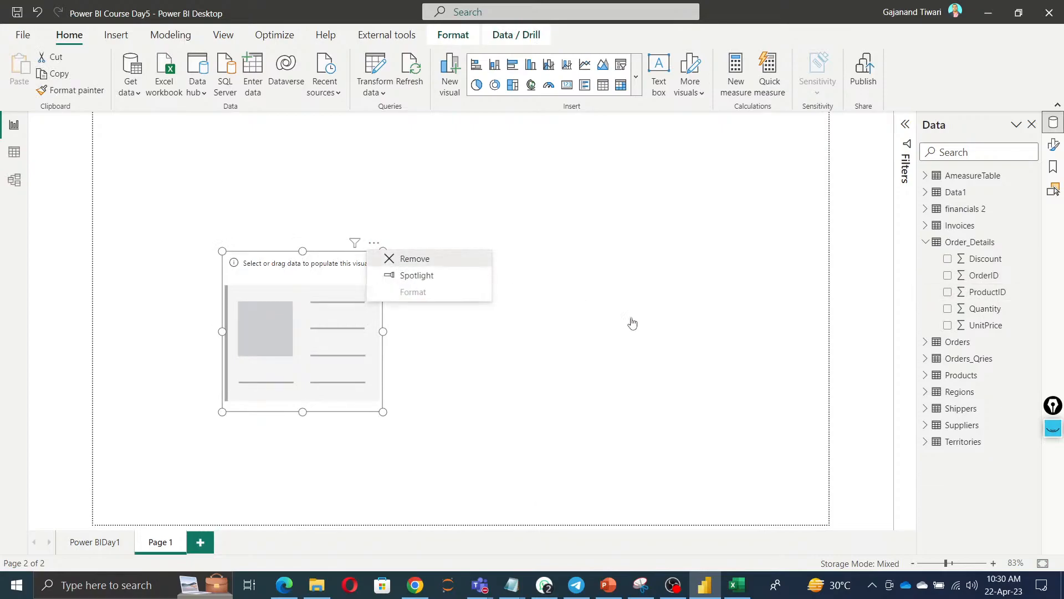
key("Delete")
Glance at the dataflow list in Data_Workspace, then open the Orders query in Power BI Desktop's Power Query Editor.
key("alt+Tab")
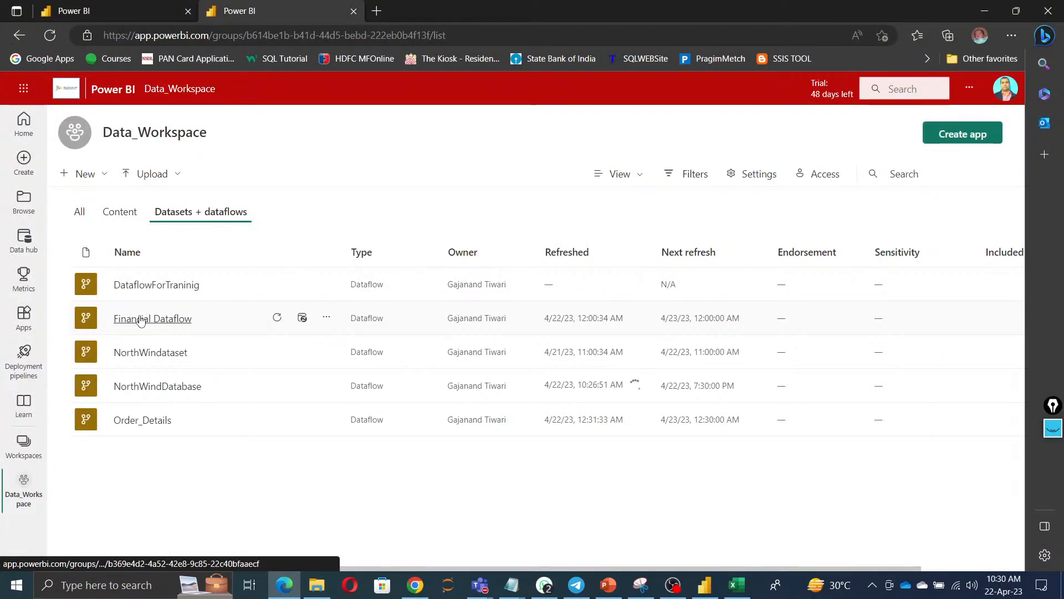
key("alt+Tab")
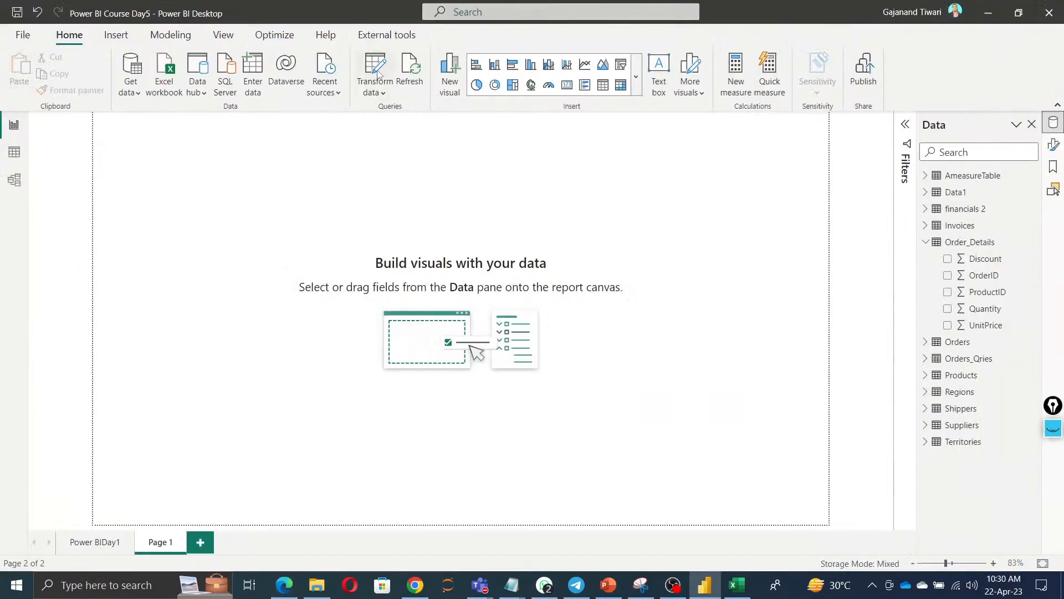
left_click(379, 76)
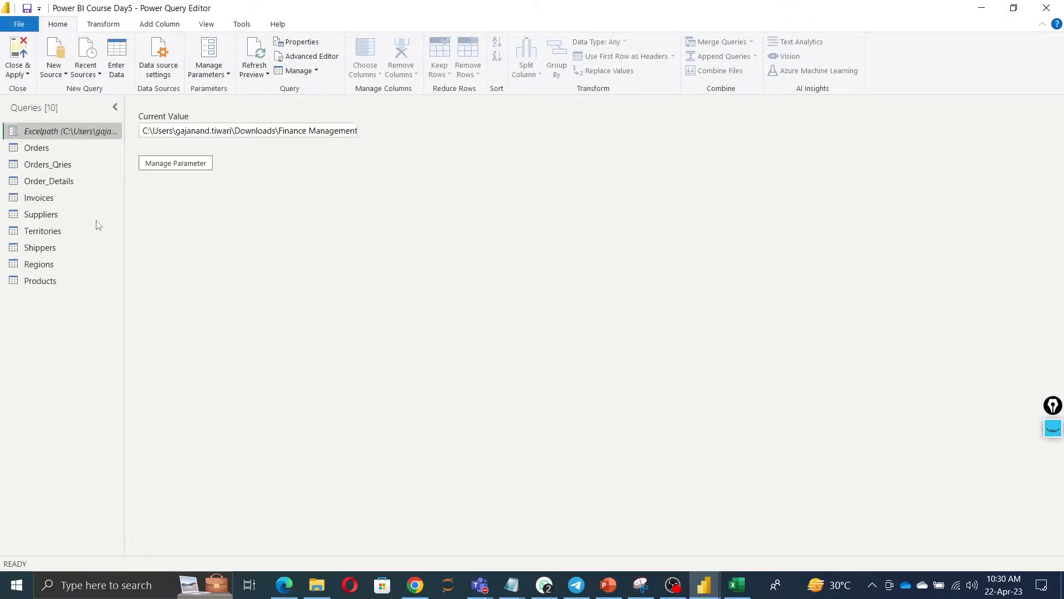
left_click(36, 148)
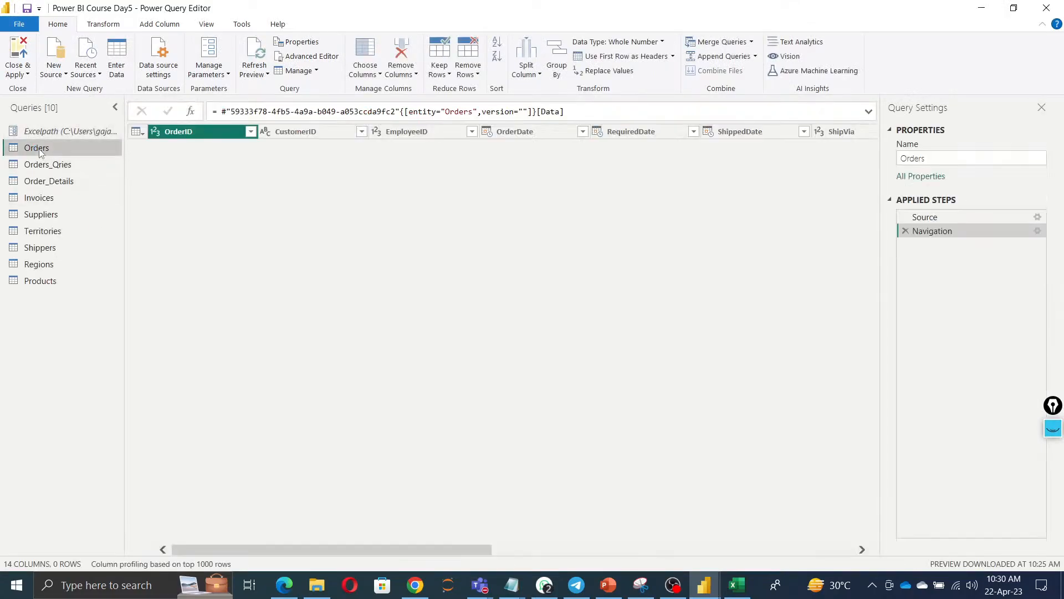
Repoint the Orders query's navigation to the financials table in Financial Dataflow and apply the query changes to the report.
left_click(1038, 219)
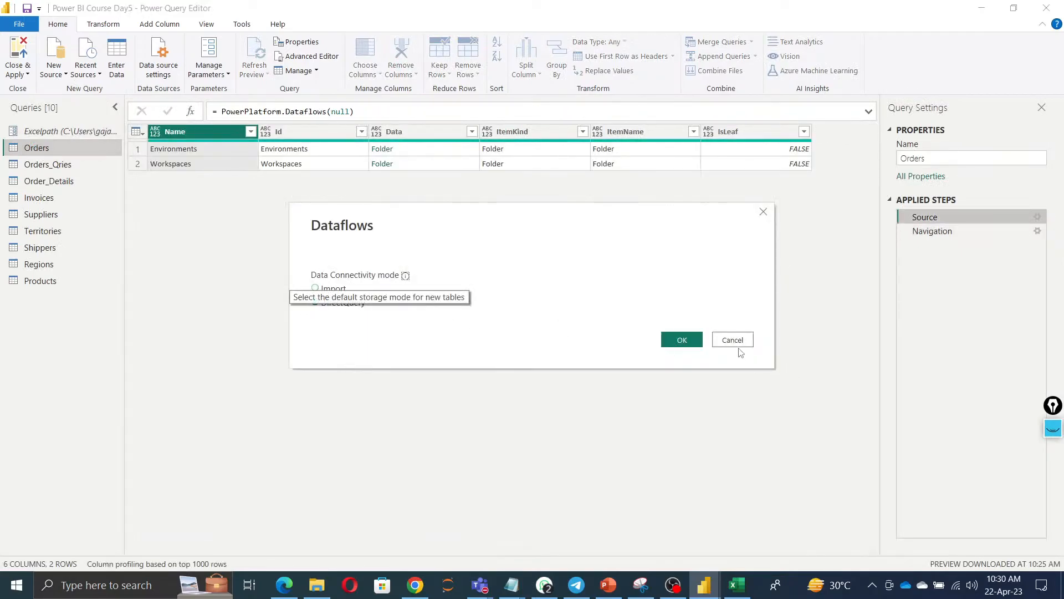
left_click(736, 342)
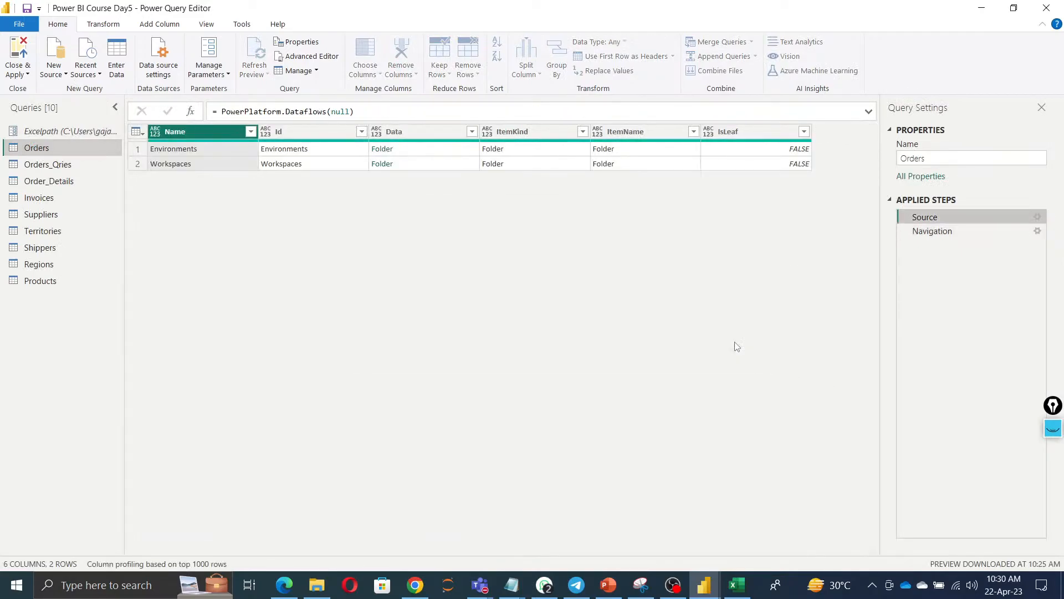
left_click(1036, 232)
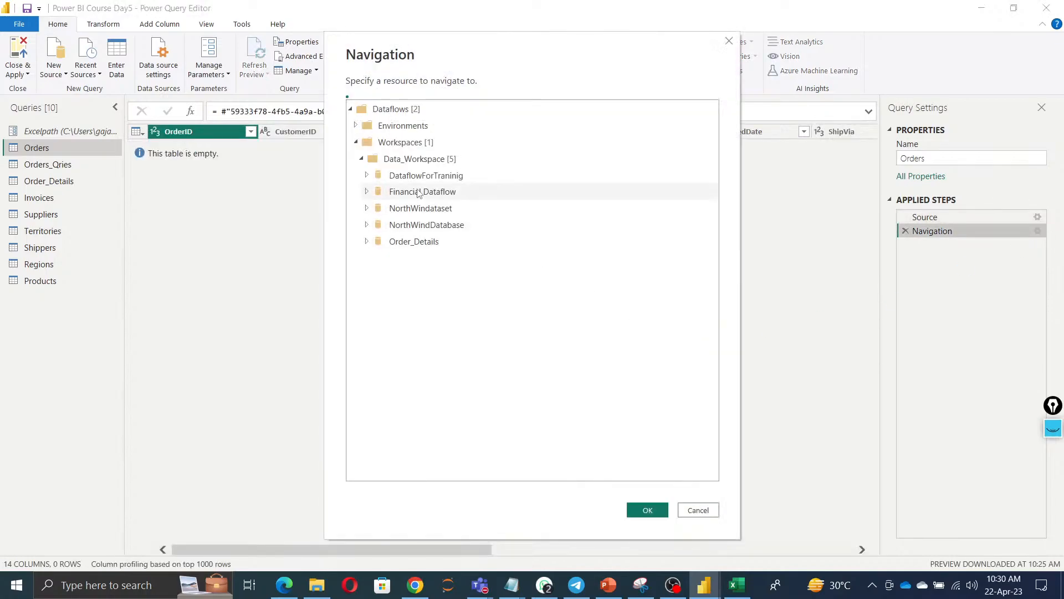
left_click(367, 192)
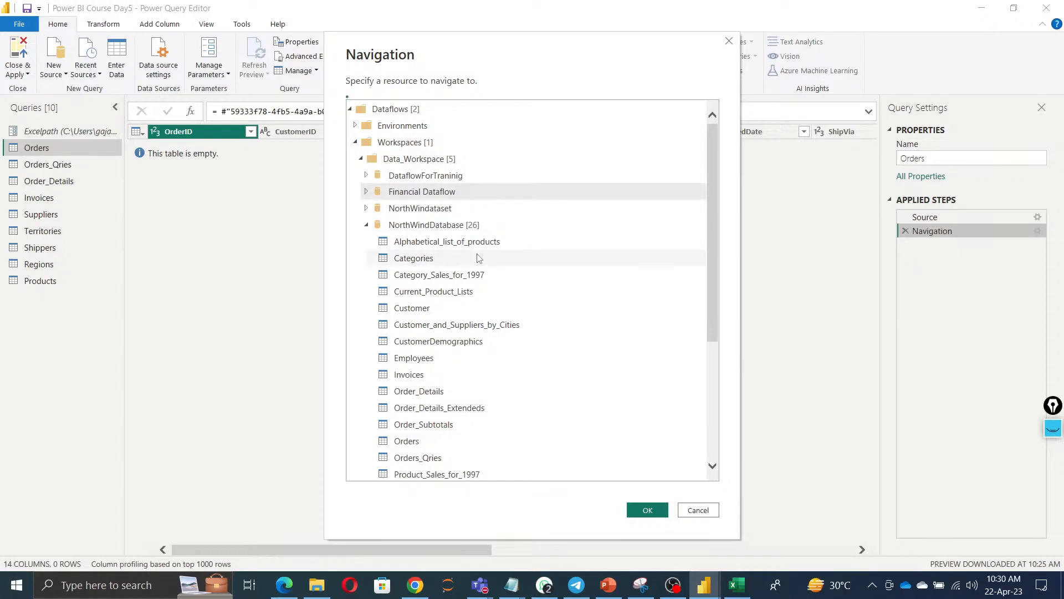
left_click(647, 509)
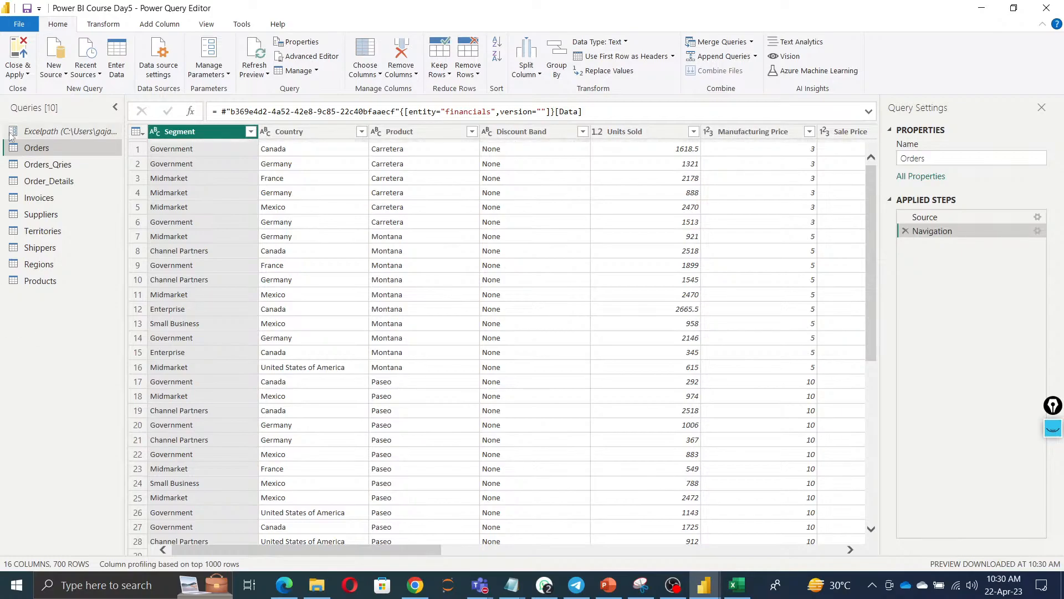
left_click(16, 72)
left_click(37, 90)
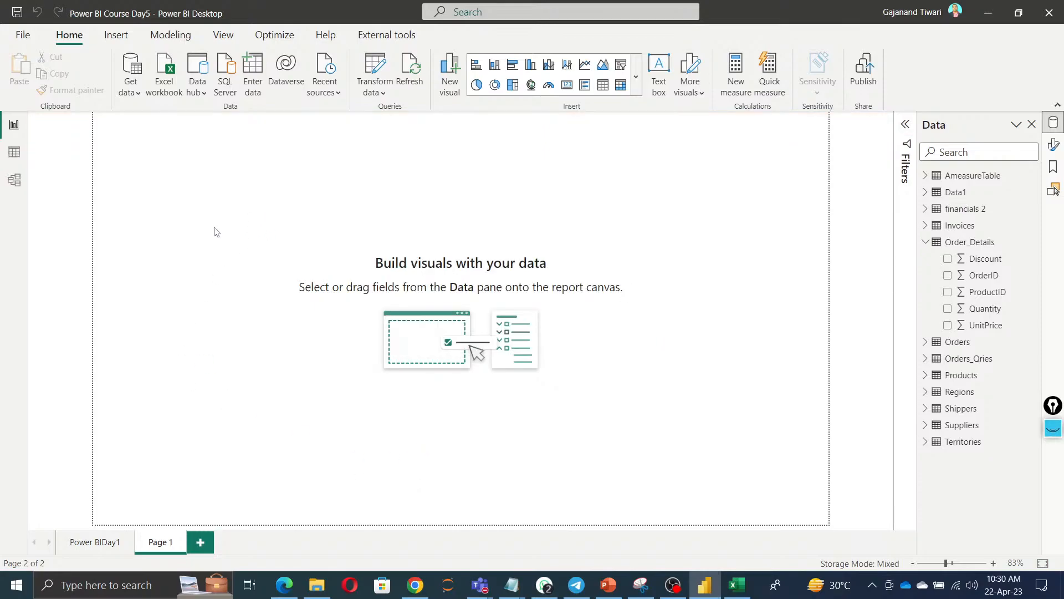
Add a card visual to the blank report page showing the count of OrderID from Order_Details.
right_click(335, 156)
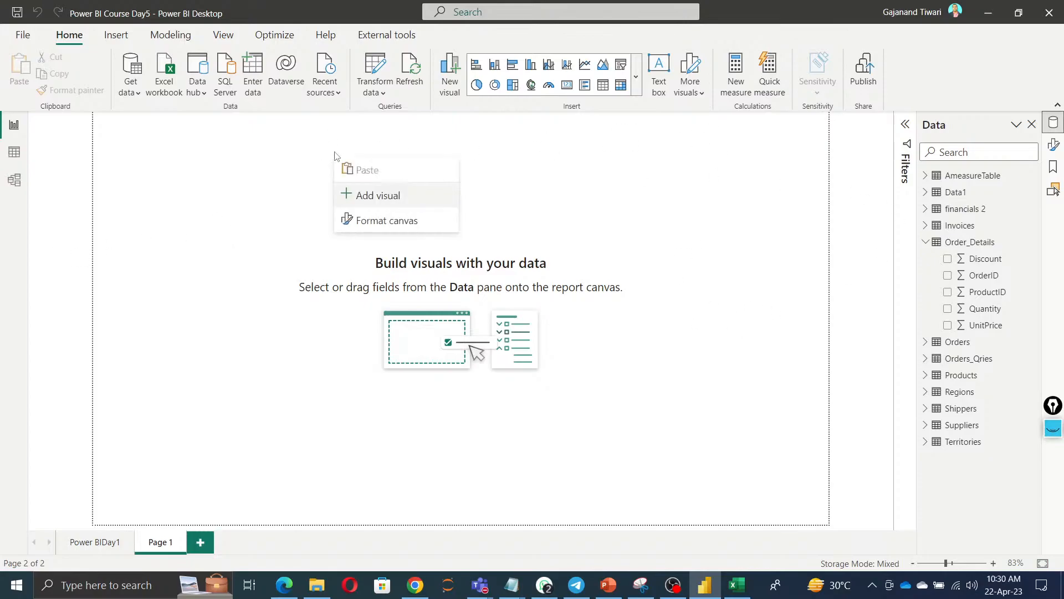
left_click(388, 198)
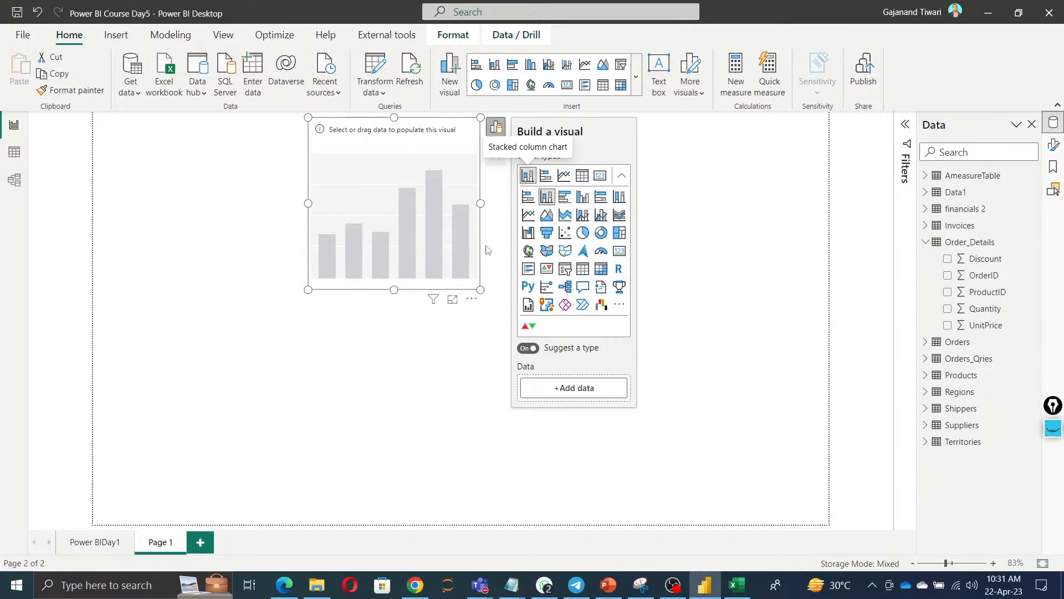
left_click_drag(414, 271, 334, 324)
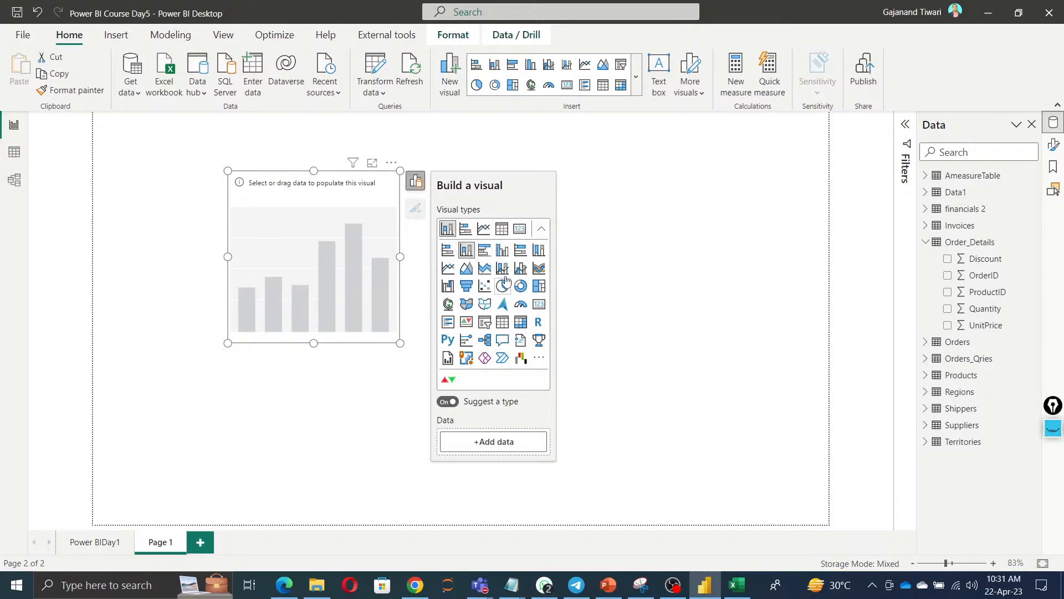
left_click(519, 230)
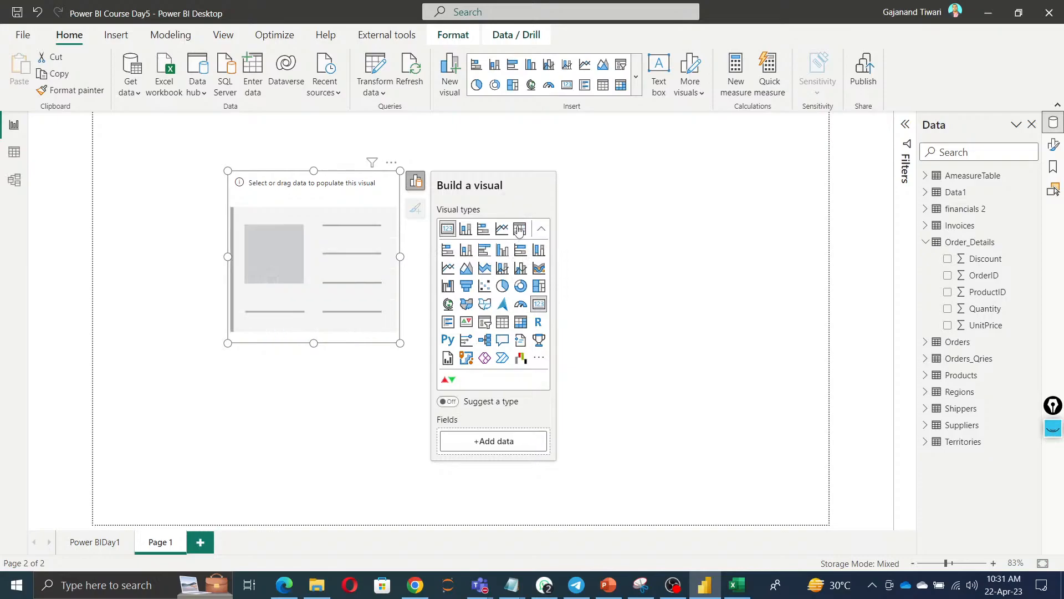
left_click(947, 276)
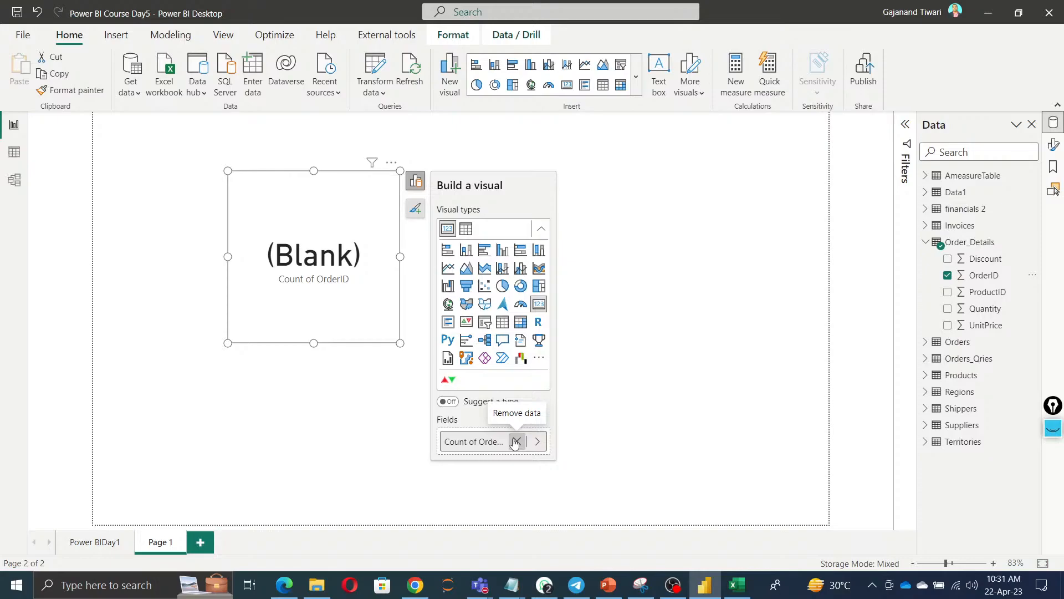
Examine the data loaded in the Orders table, and return to the report page.
left_click(12, 153)
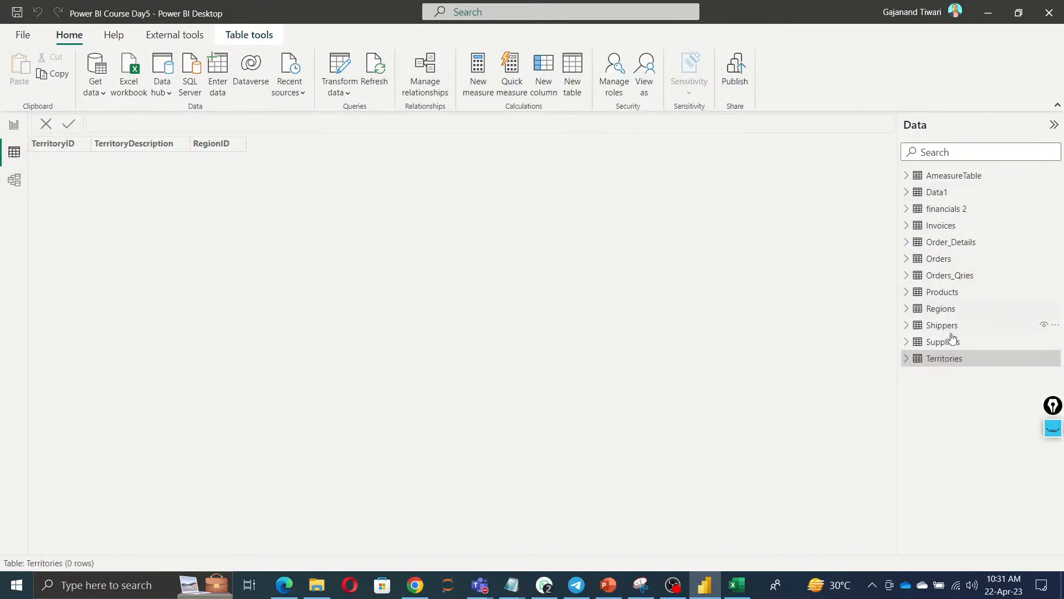
left_click(941, 259)
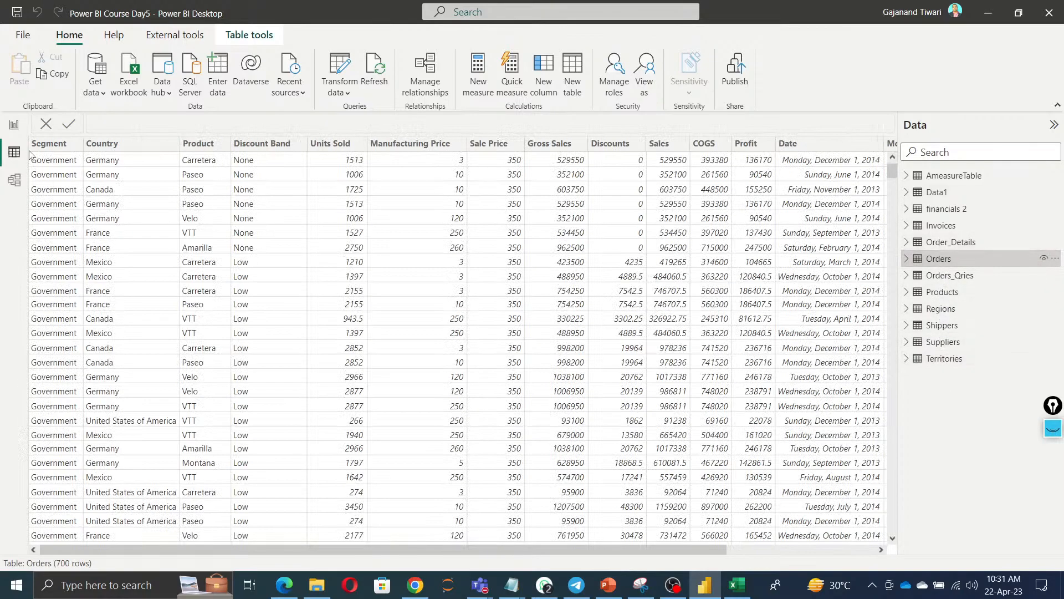
left_click(14, 125)
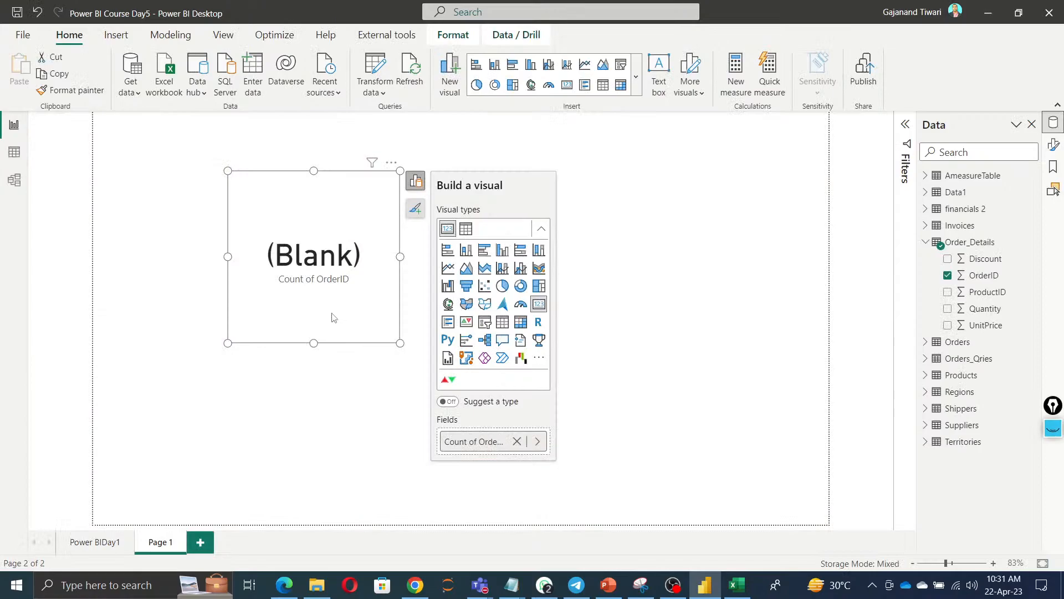
Replace the card's OrderID field with Sales from the Orders table and shrink the card to a small rectangle.
left_click(516, 441)
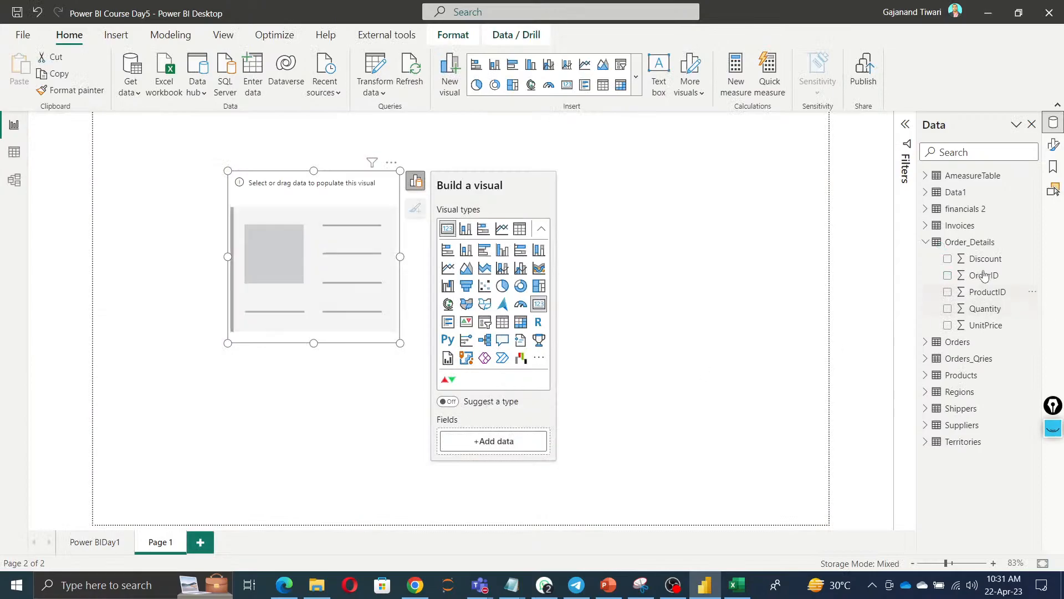
left_click(927, 243)
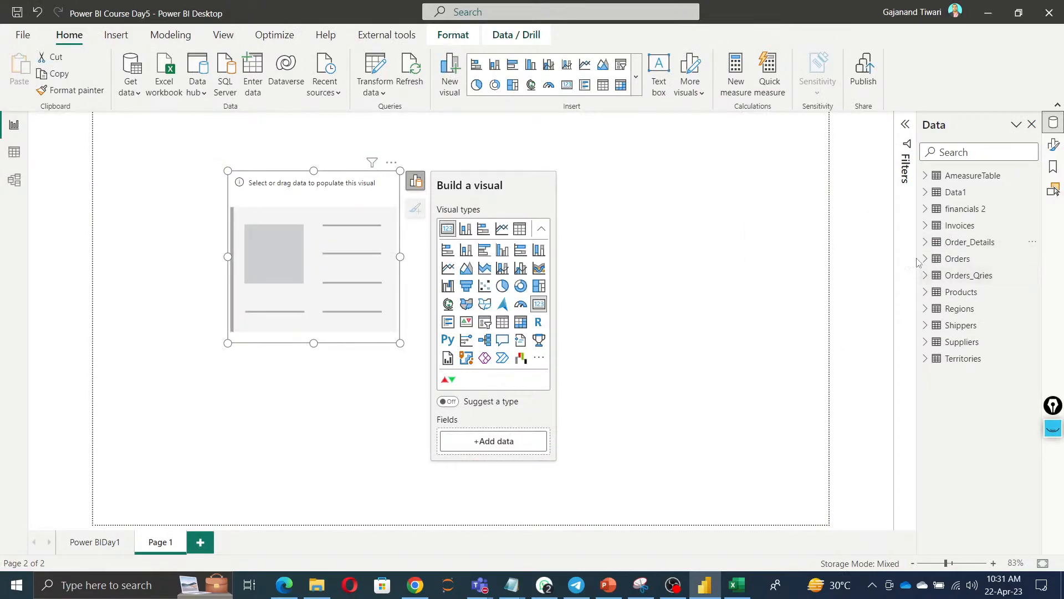
left_click(925, 258)
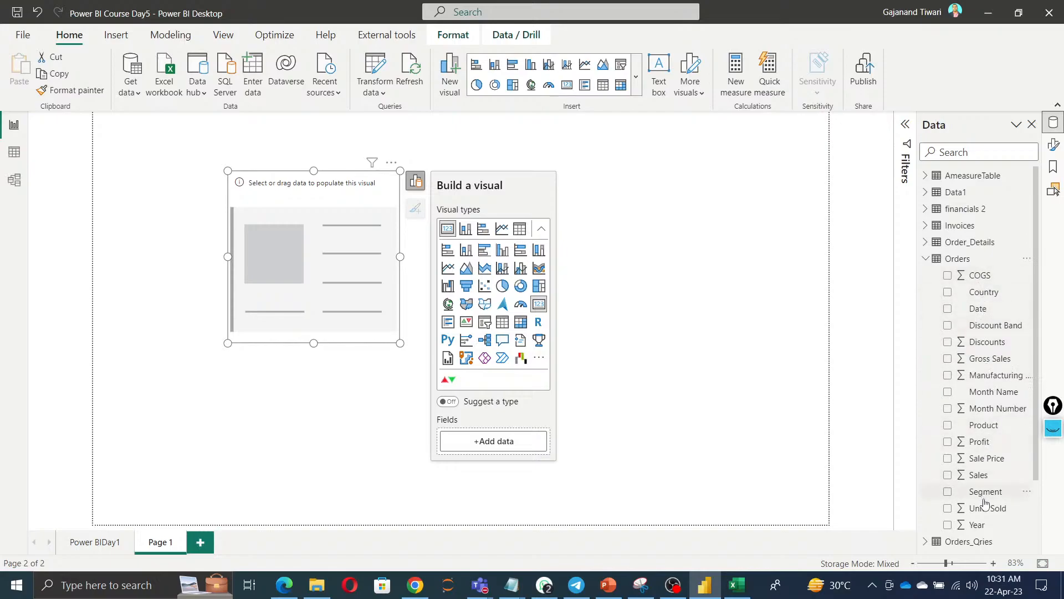
scroll(981, 501, "down", 1)
left_click(948, 418)
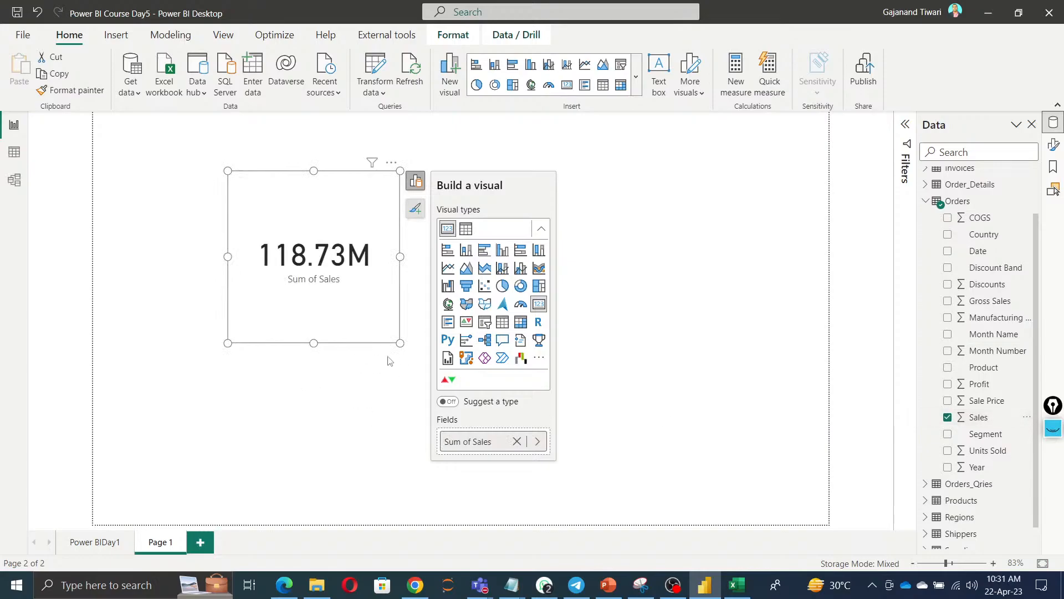
left_click_drag(400, 344, 356, 238)
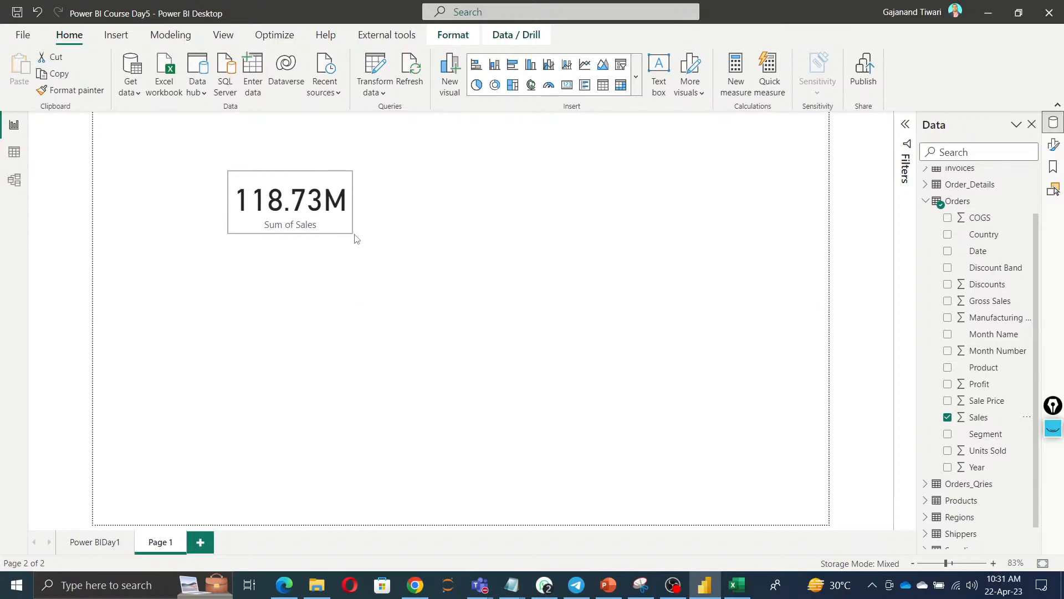
Set the card's callout value font size to 20 and move the card to the page's upper-left corner.
left_click(1053, 144)
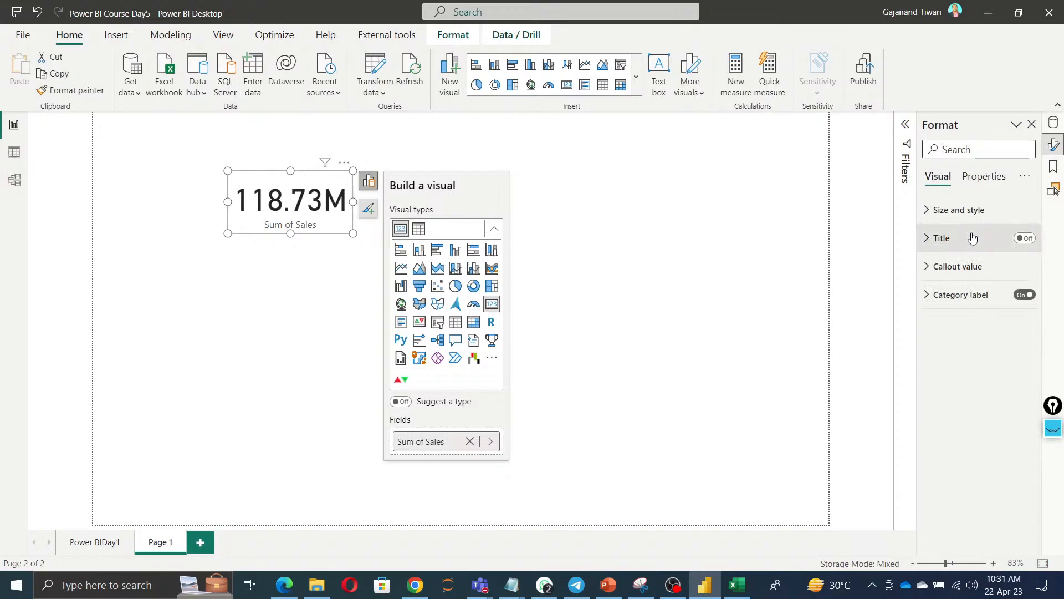
left_click(963, 295)
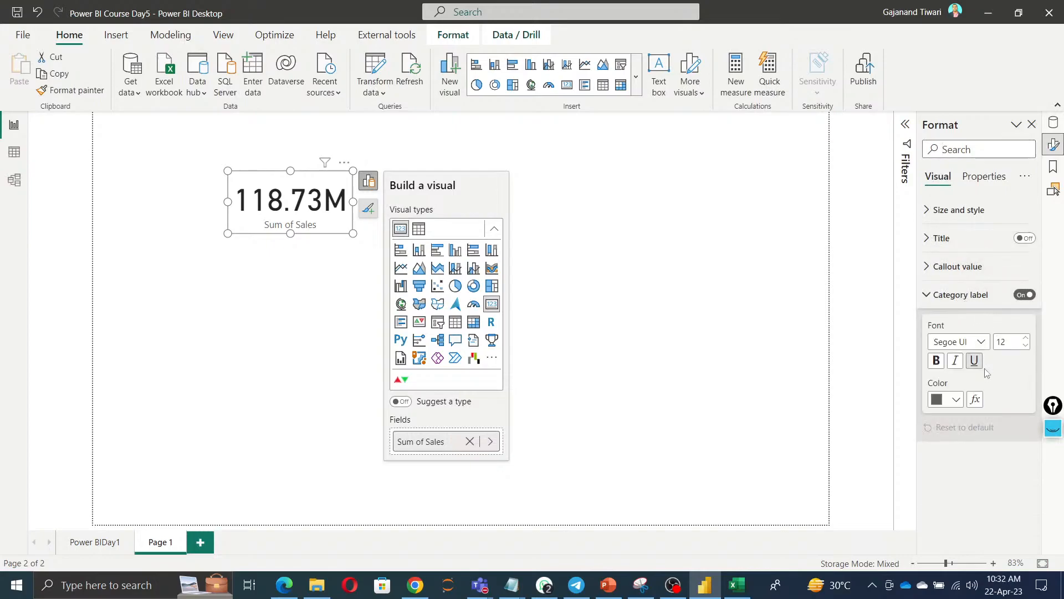
left_click(967, 267)
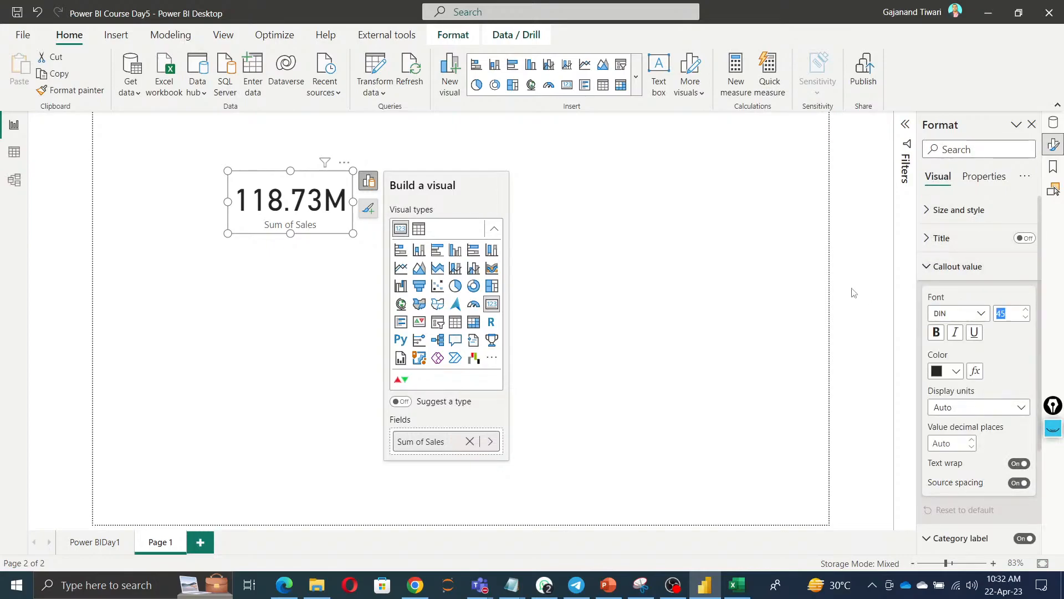
type("20")
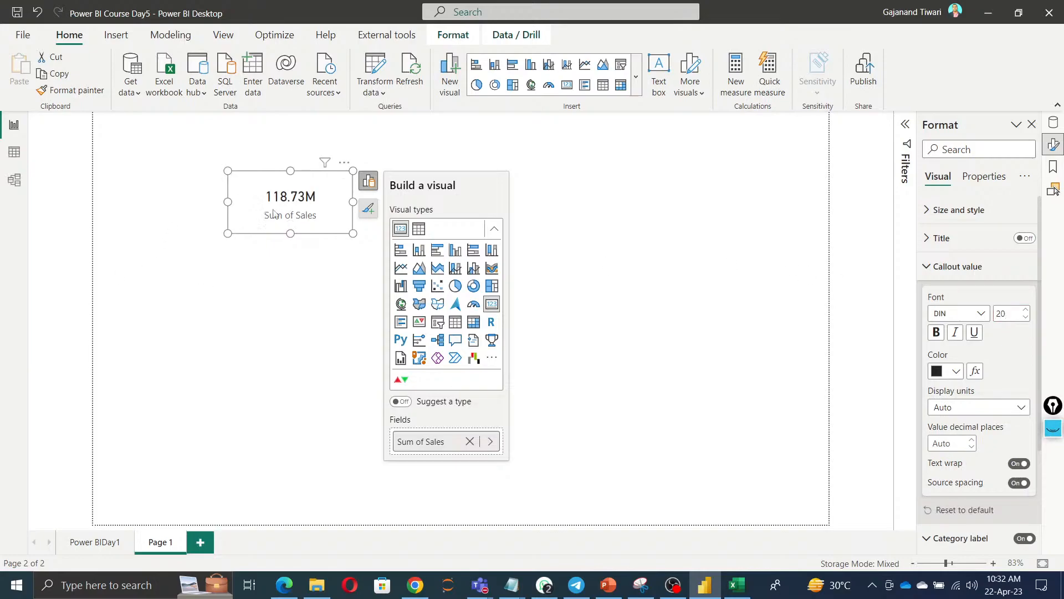
left_click_drag(336, 231, 237, 194)
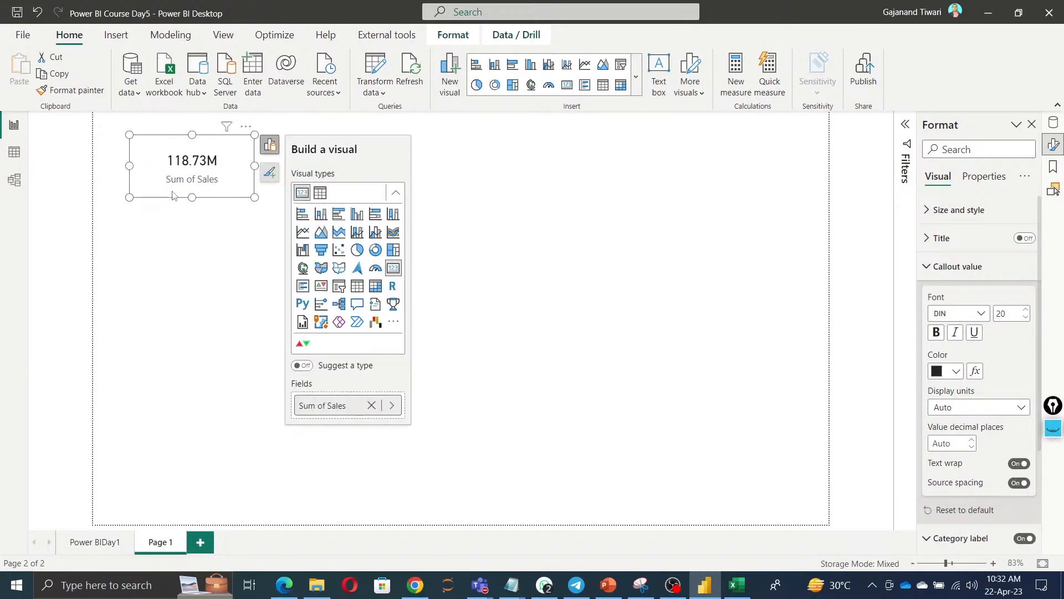
Rename the card's Sum of Sales field as Total Sales for this visual.
left_click(322, 407)
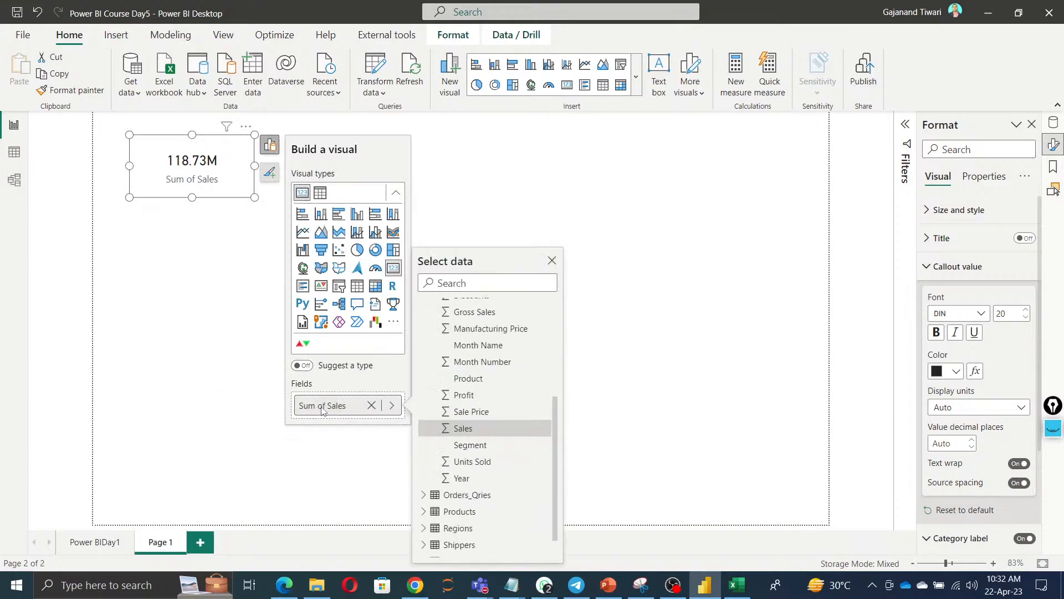
double_click(331, 408)
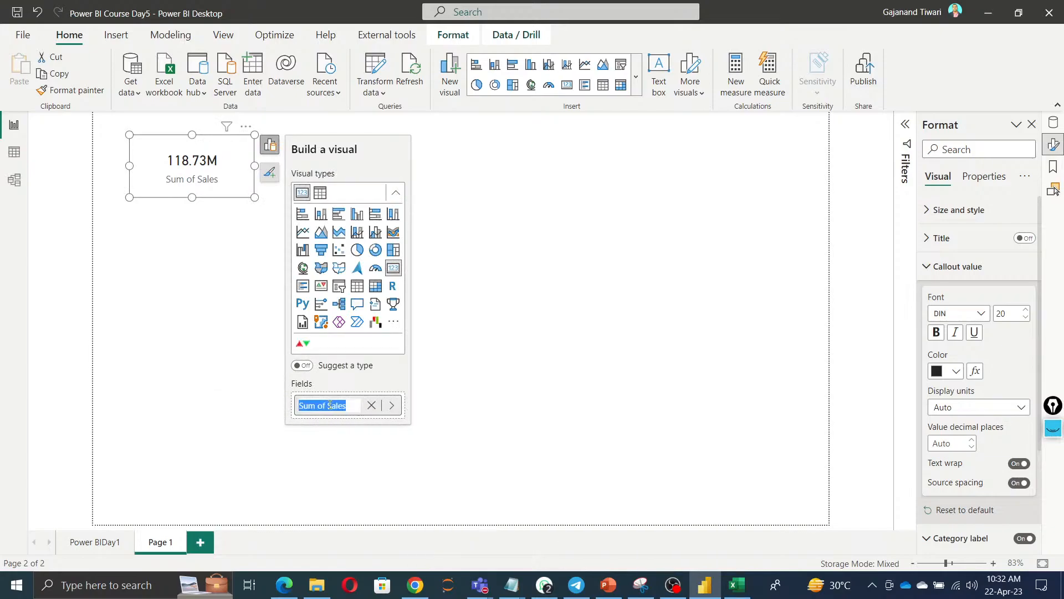
type("Tpt")
left_click(330, 381)
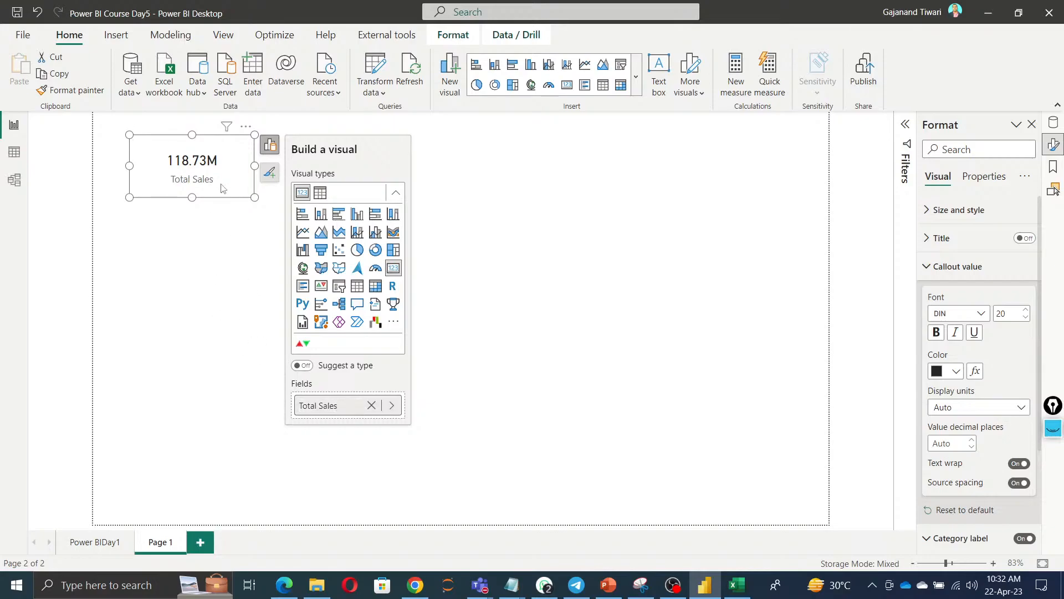
Set the Total Sales card's background to the orange theme color.
left_click(955, 212)
scroll(983, 398, "down", 5)
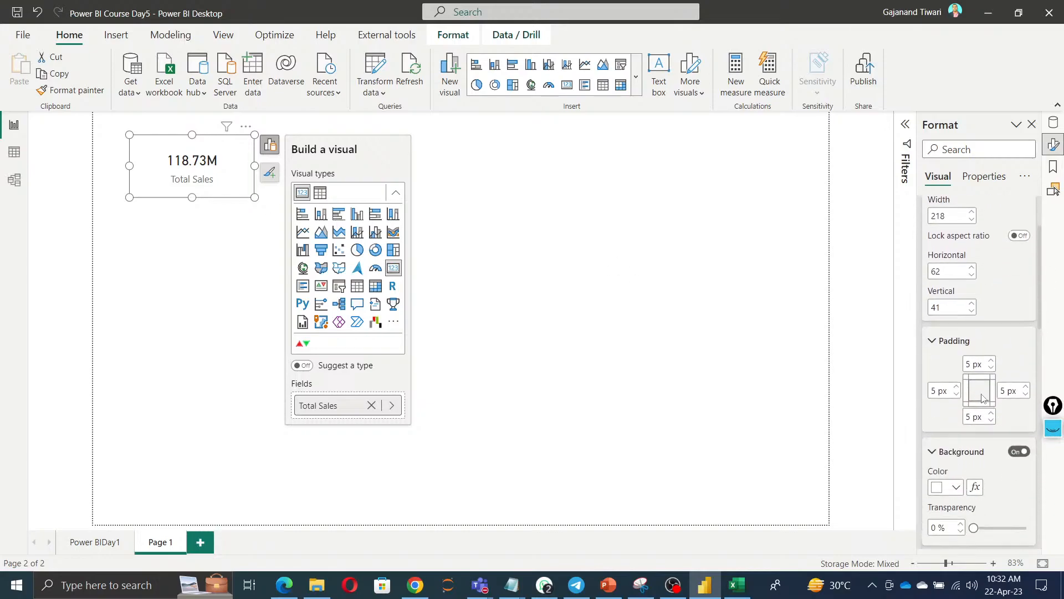
scroll(982, 397, "down", 2)
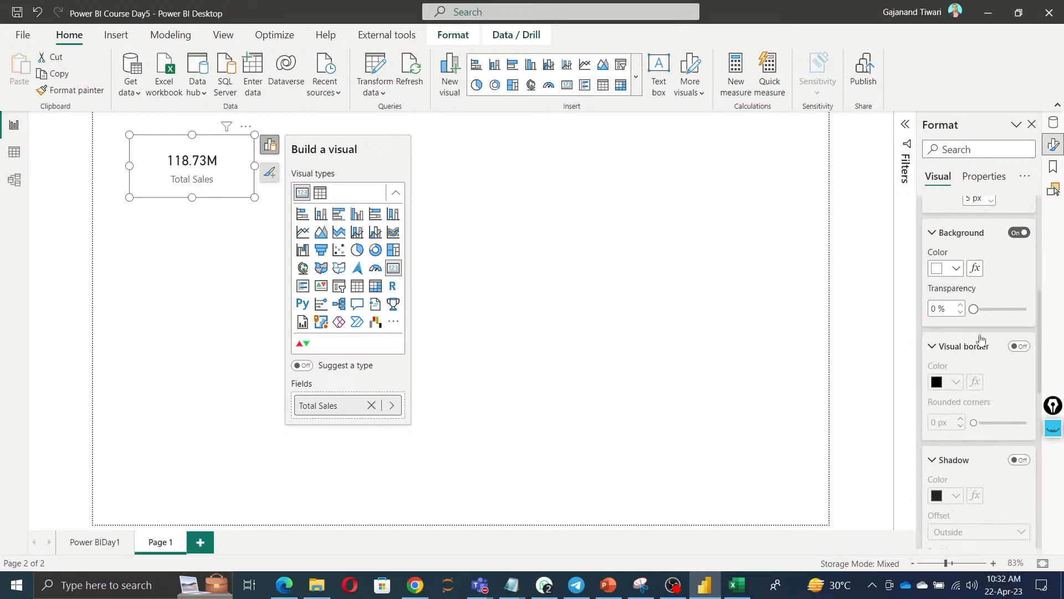
left_click(954, 268)
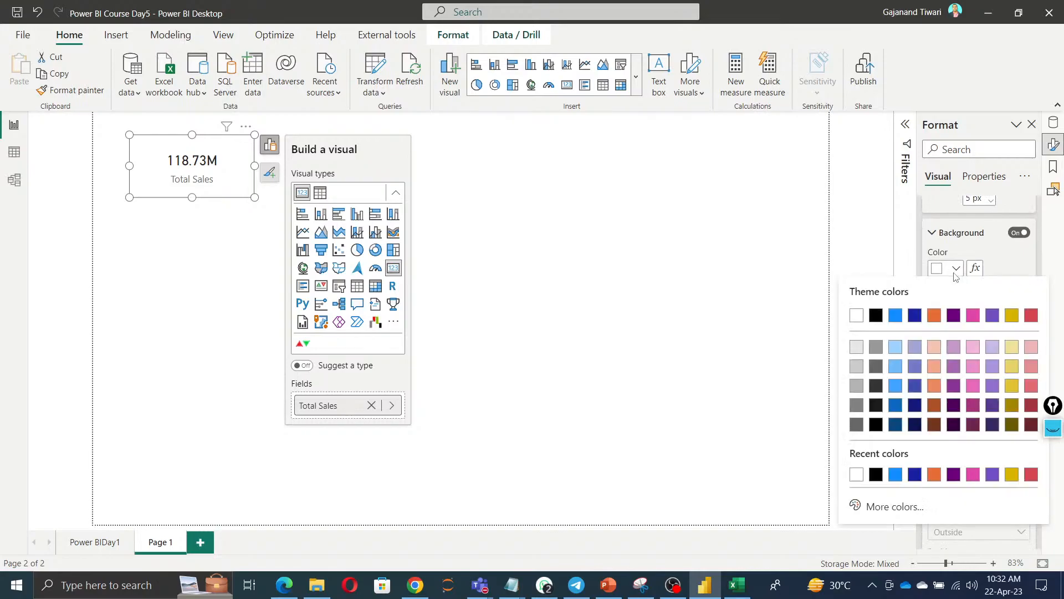
left_click(935, 315)
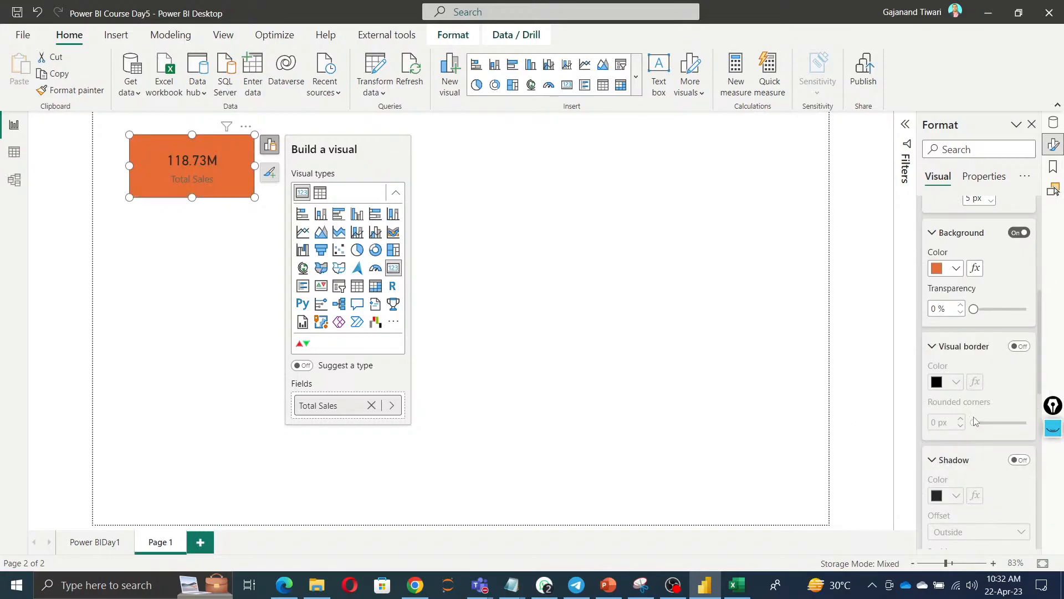
Set the Total Sales card's callout value color to white.
scroll(974, 410, "up", 5)
scroll(974, 410, "down", 8)
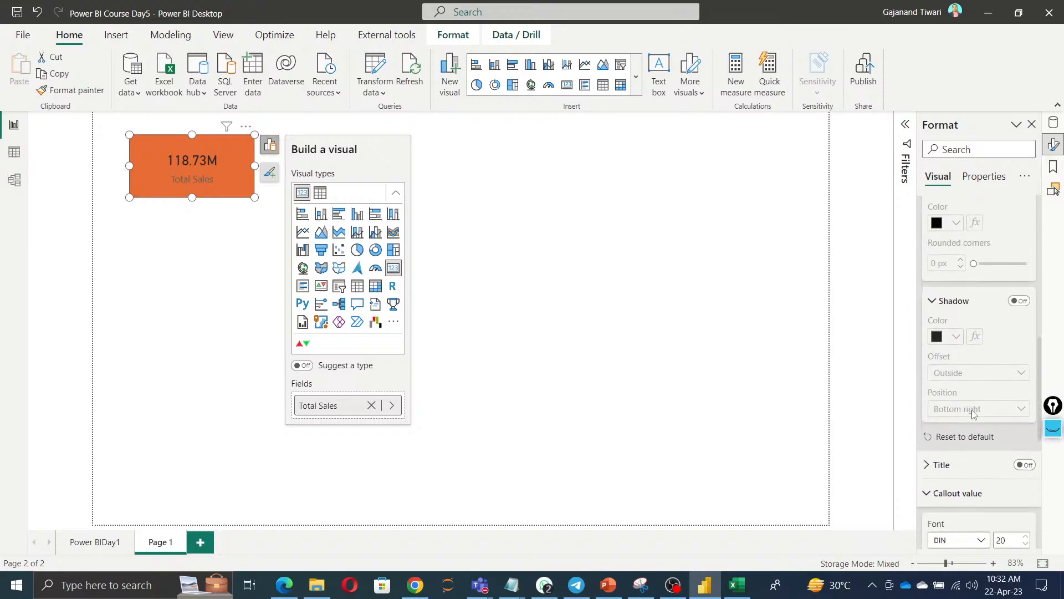
scroll(974, 413, "up", 5)
scroll(974, 414, "up", 5)
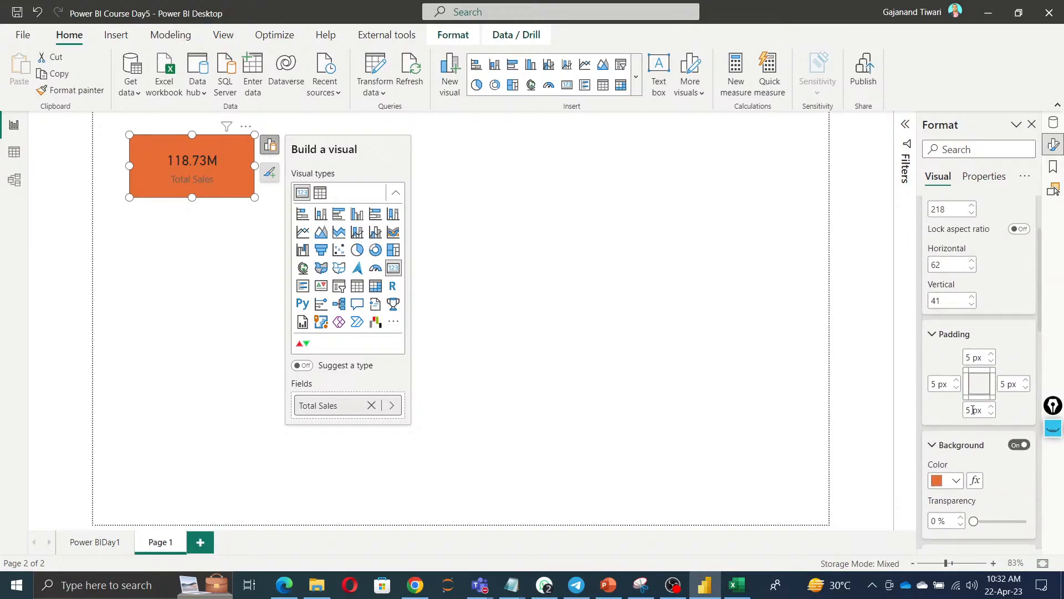
scroll(973, 411, "down", 8)
scroll(974, 411, "down", 6)
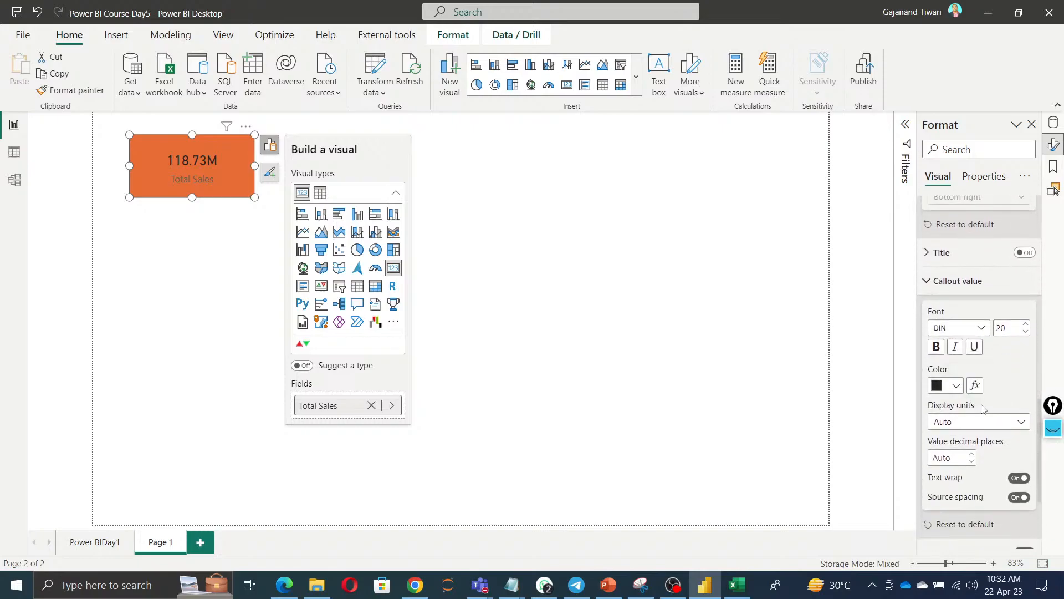
left_click(954, 386)
left_click(876, 325)
scroll(1011, 426, "up", 2)
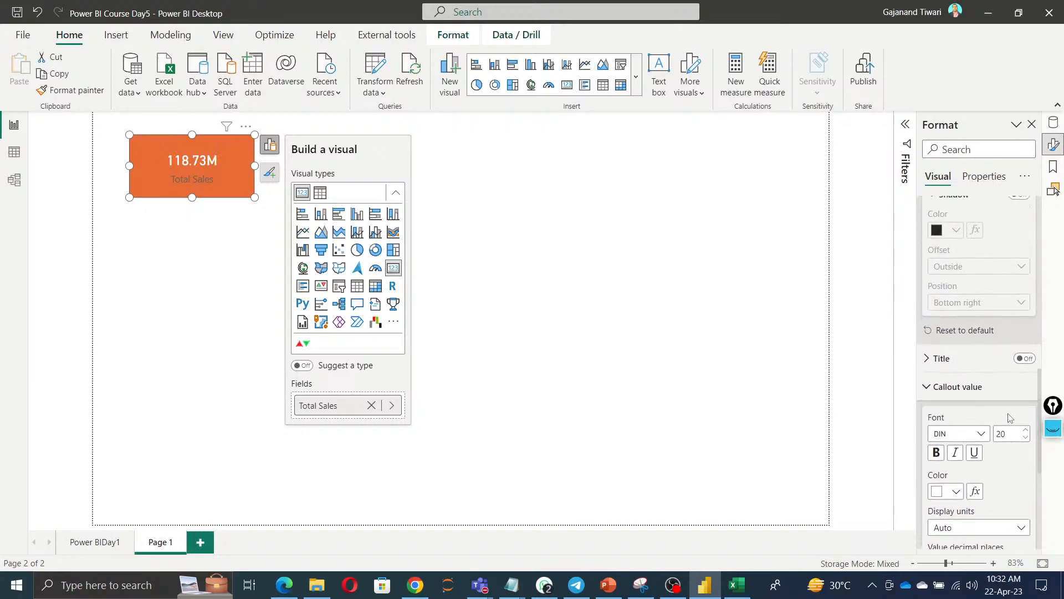
Make the Total Sales card's category label white, bold and underlined.
left_click(927, 391)
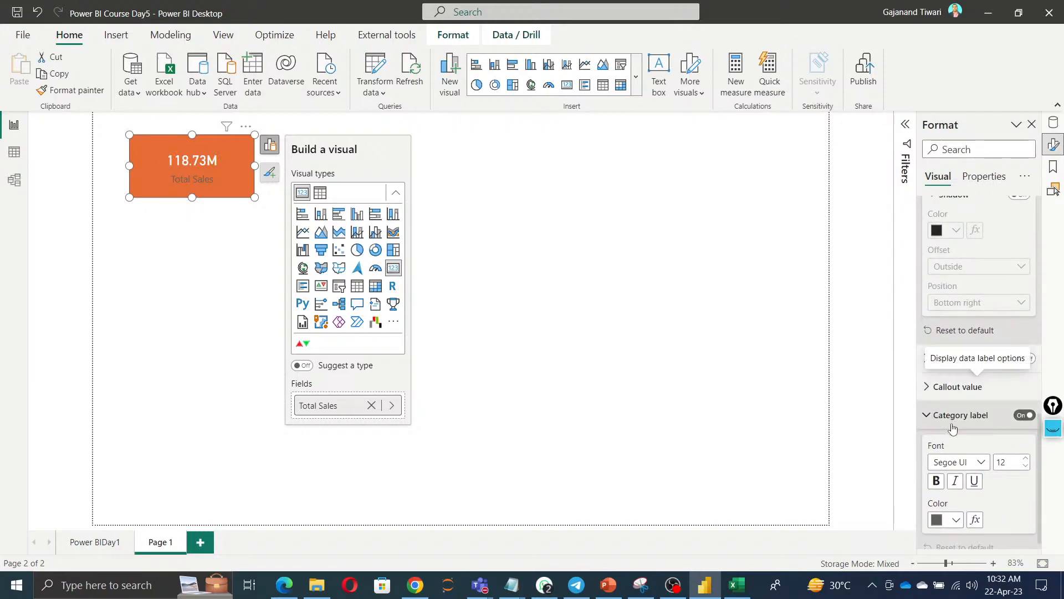
scroll(942, 454, "down", 1)
left_click(954, 513)
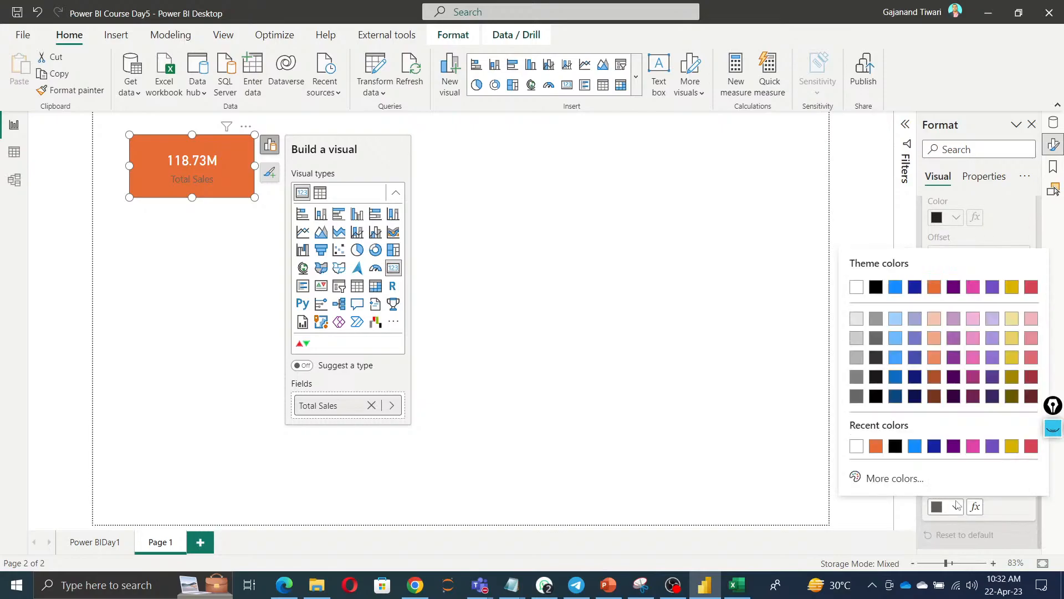
left_click(860, 449)
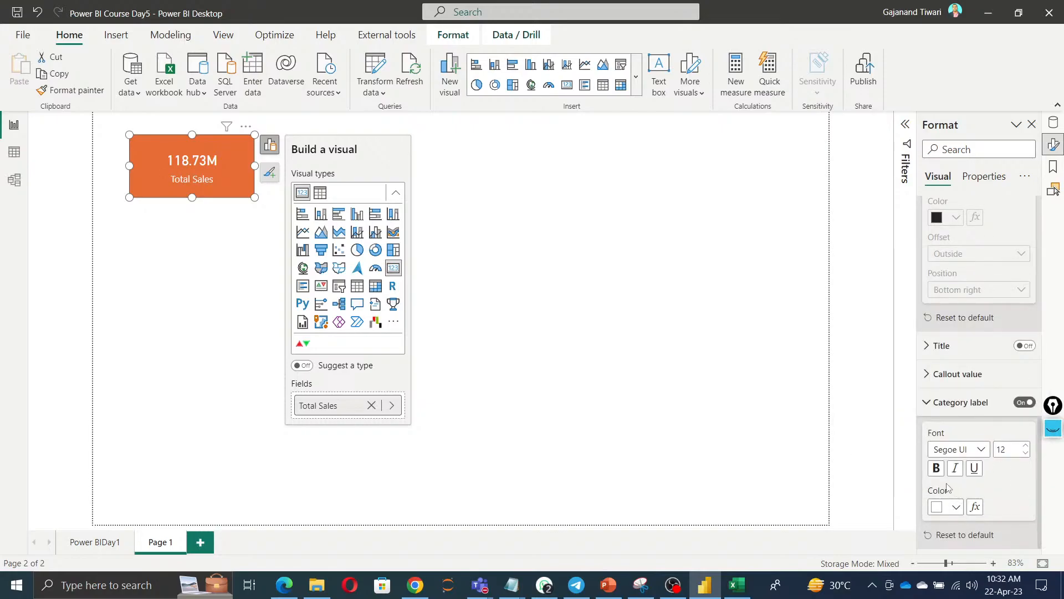
left_click(936, 468)
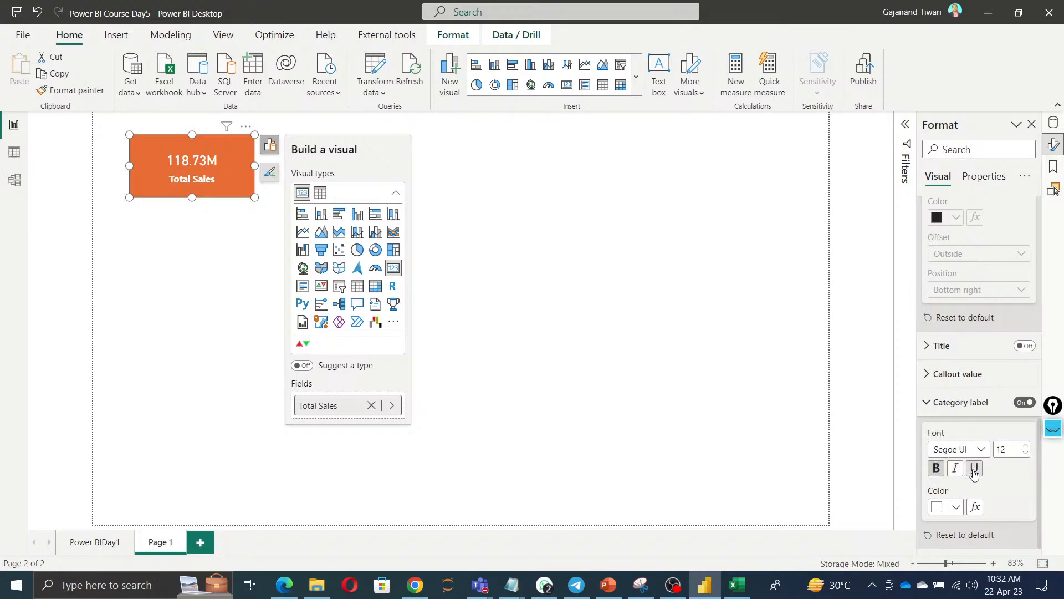
left_click(974, 469)
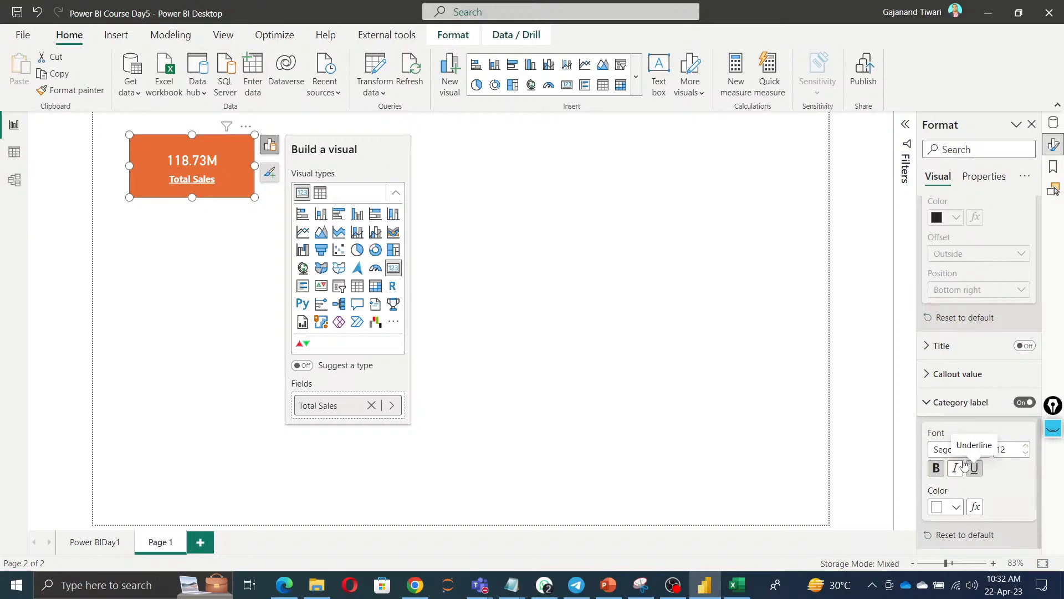
Shrink the Total Sales card into the page's upper-left corner and place a copy of it directly to its right.
left_click_drag(254, 199, 158, 153)
left_click(194, 177)
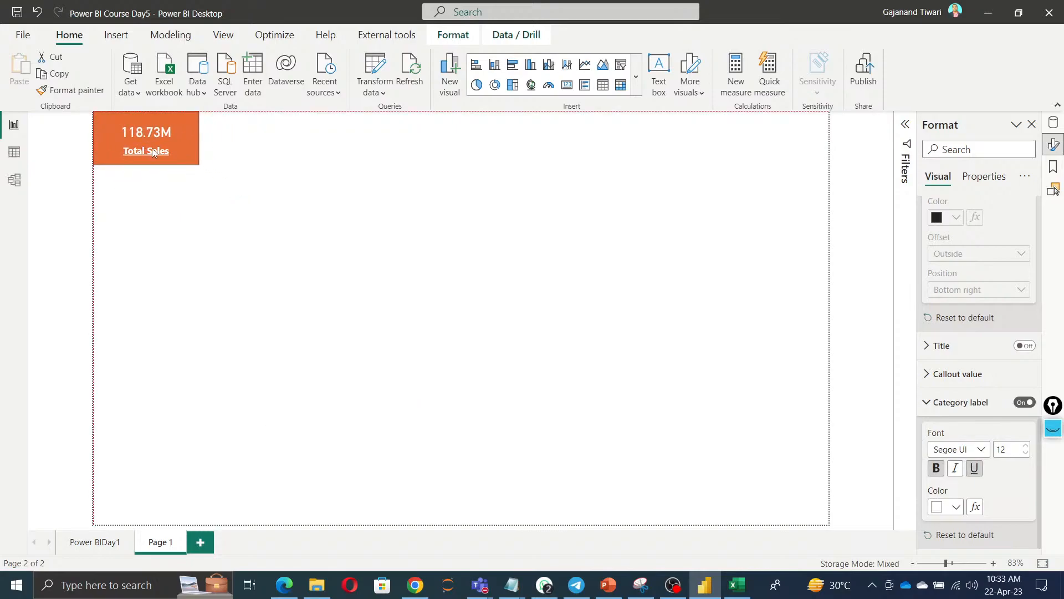
left_click(154, 152)
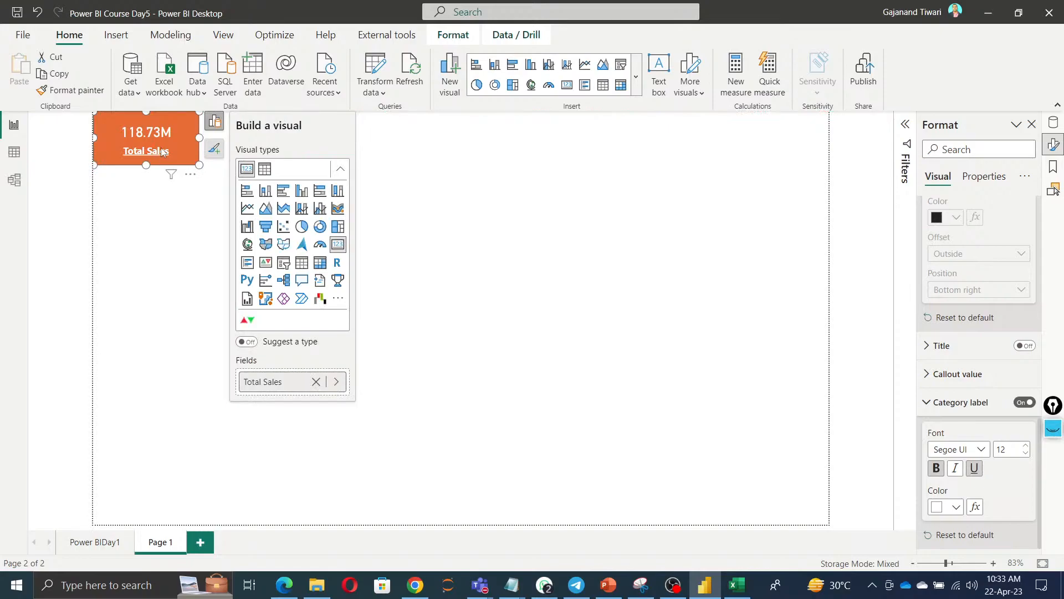
key("ctrl+c")
key("ctrl+v")
left_click_drag(160, 139, 268, 135)
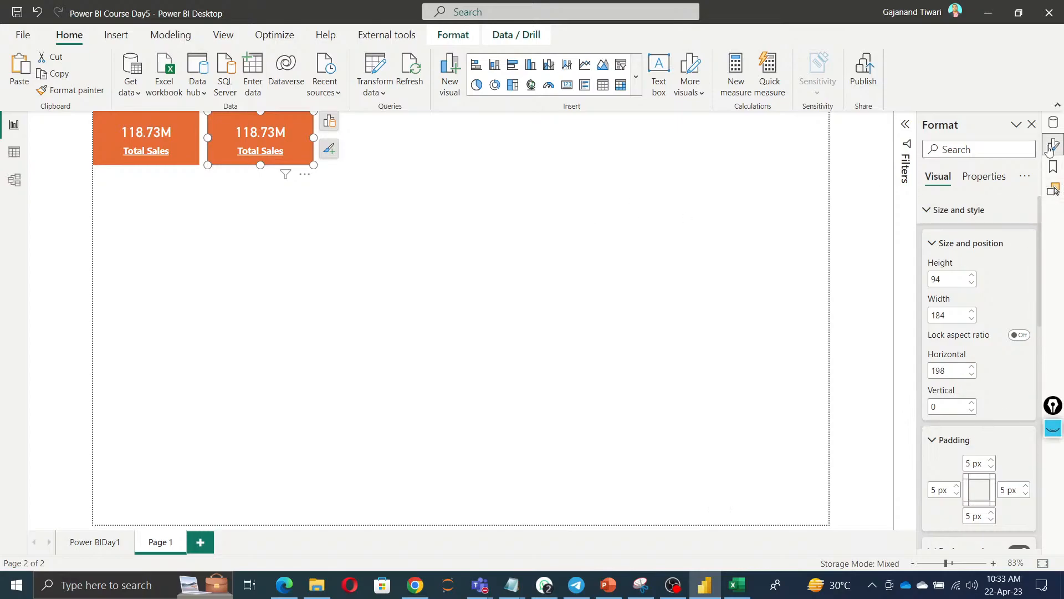
Replace the Sales field in the copied card with the Segment field from the Orders table.
left_click(1053, 125)
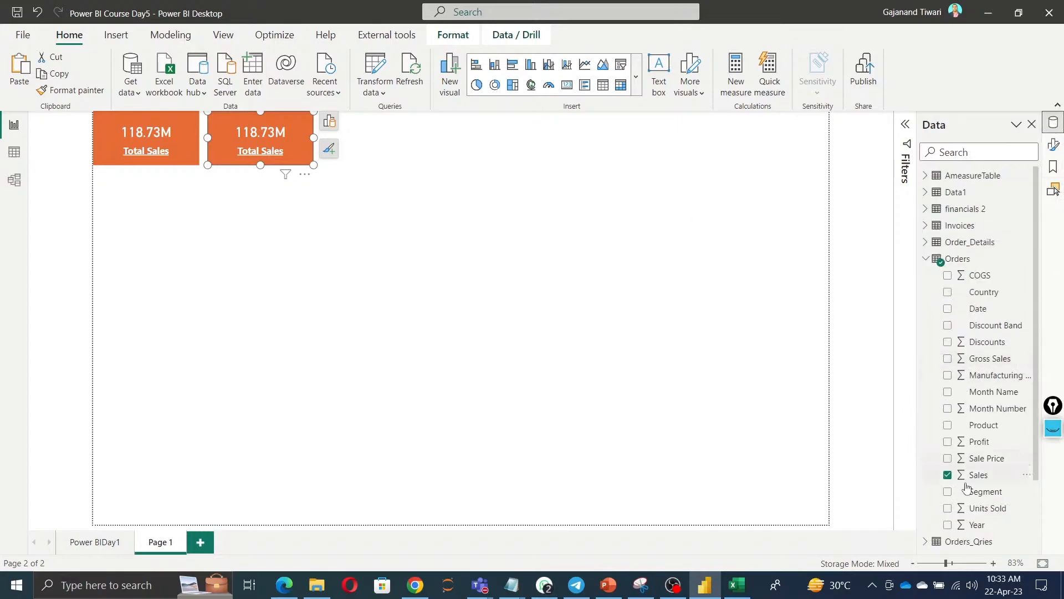
left_click(948, 475)
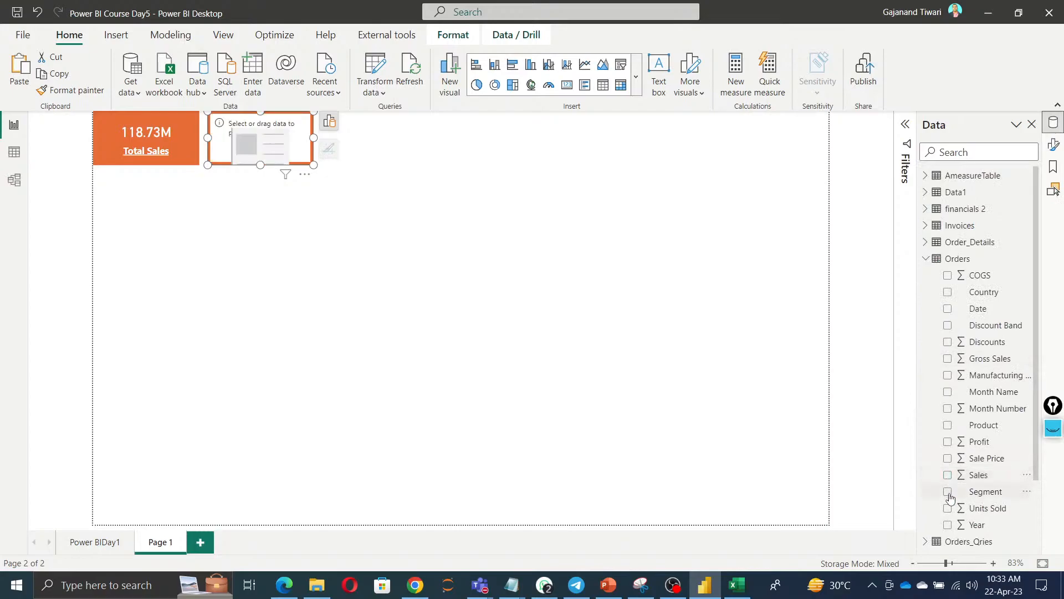
left_click(947, 492)
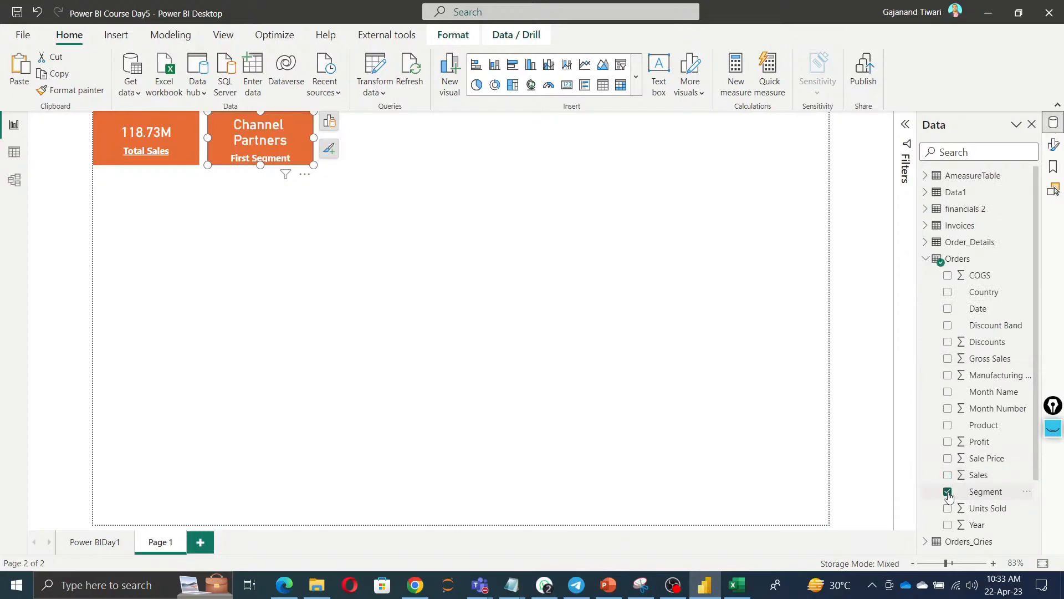
left_click(327, 125)
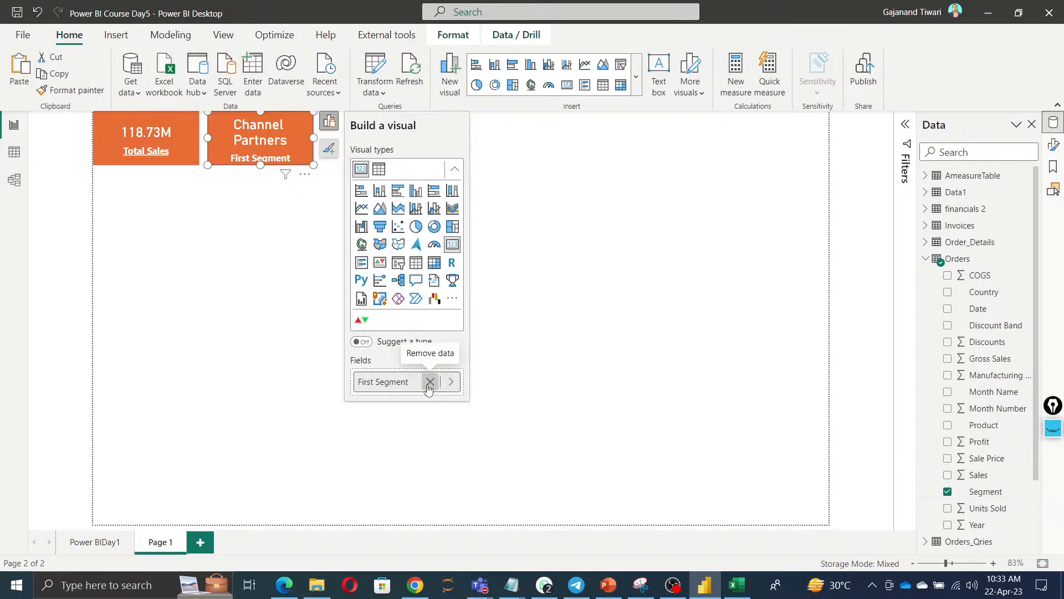
Set the default summarization of the Orders table's Segment column to Count (Distinct).
left_click(985, 496)
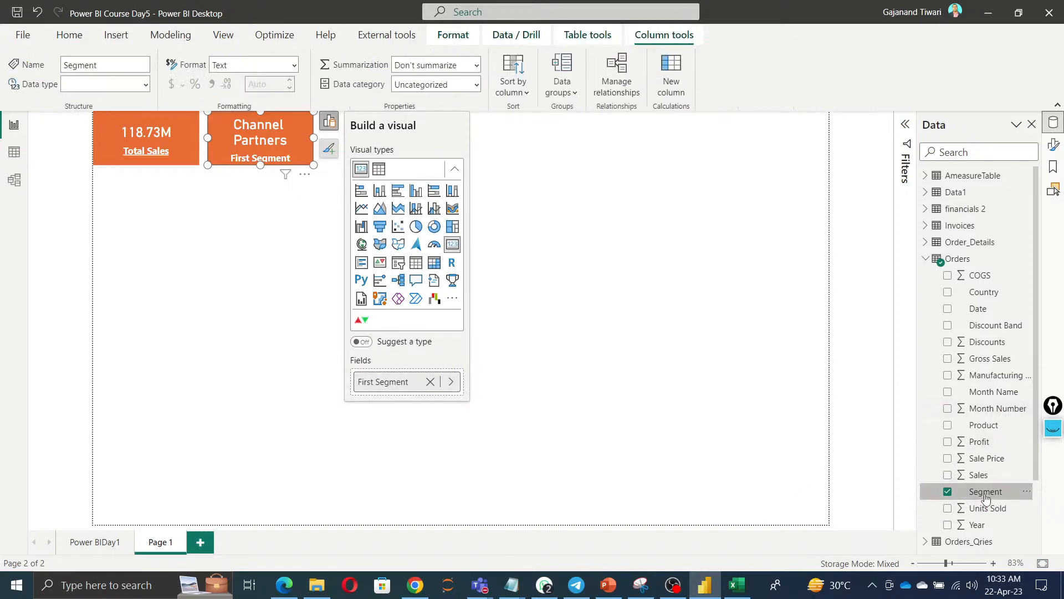
left_click(460, 65)
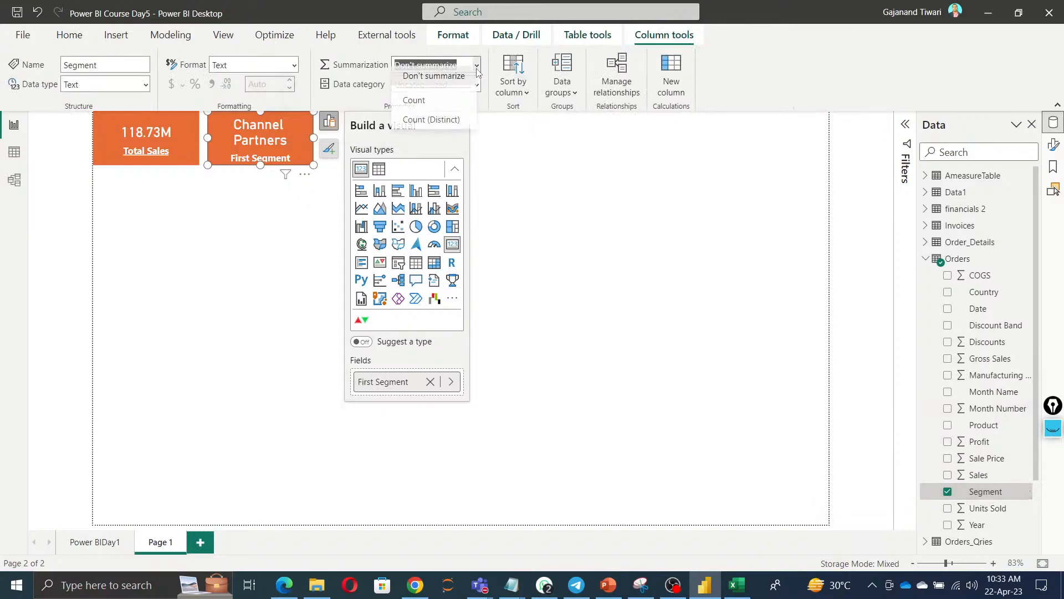
left_click(427, 133)
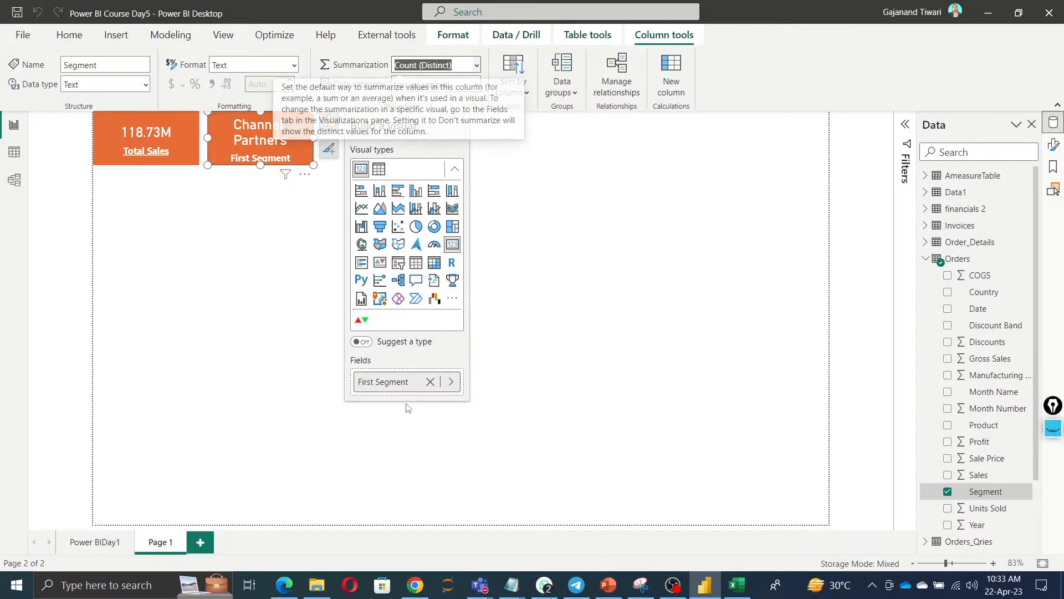
Try re-adding the Segment field to the copied card and clear it from the card again.
left_click(432, 386)
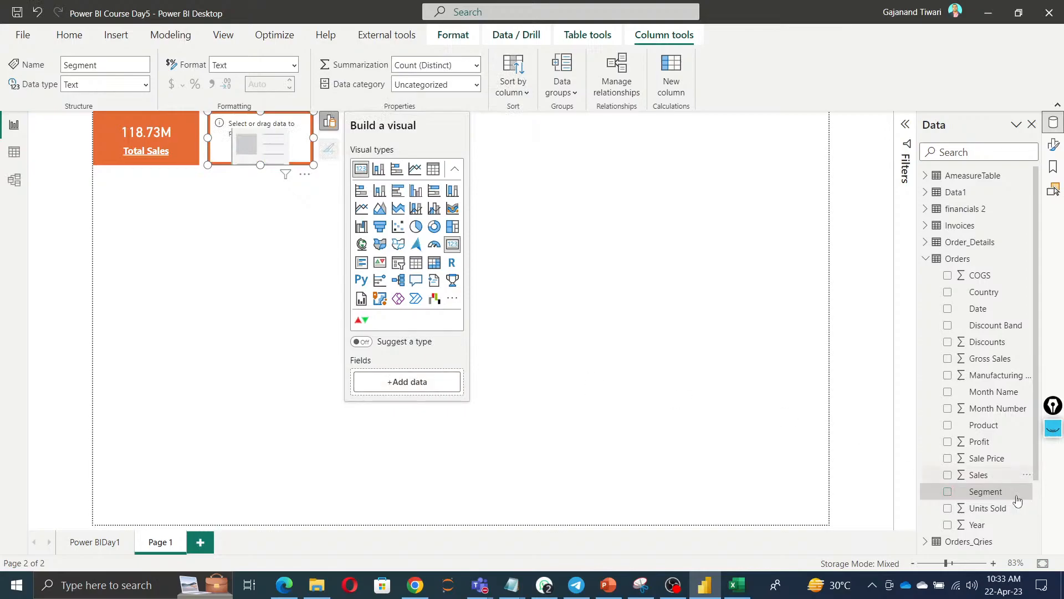
left_click_drag(982, 492, 419, 383)
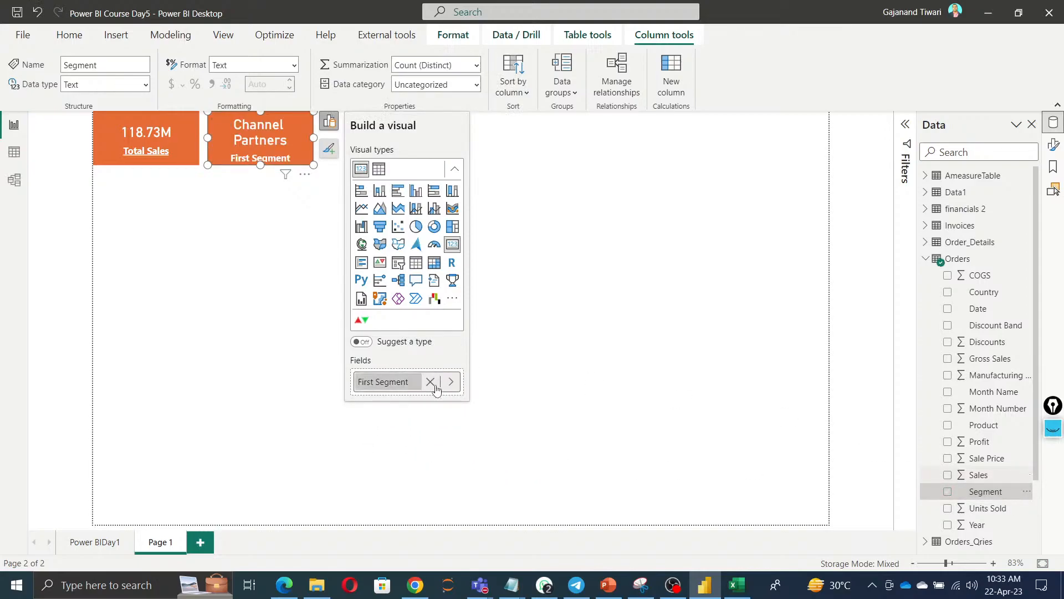
left_click(427, 383)
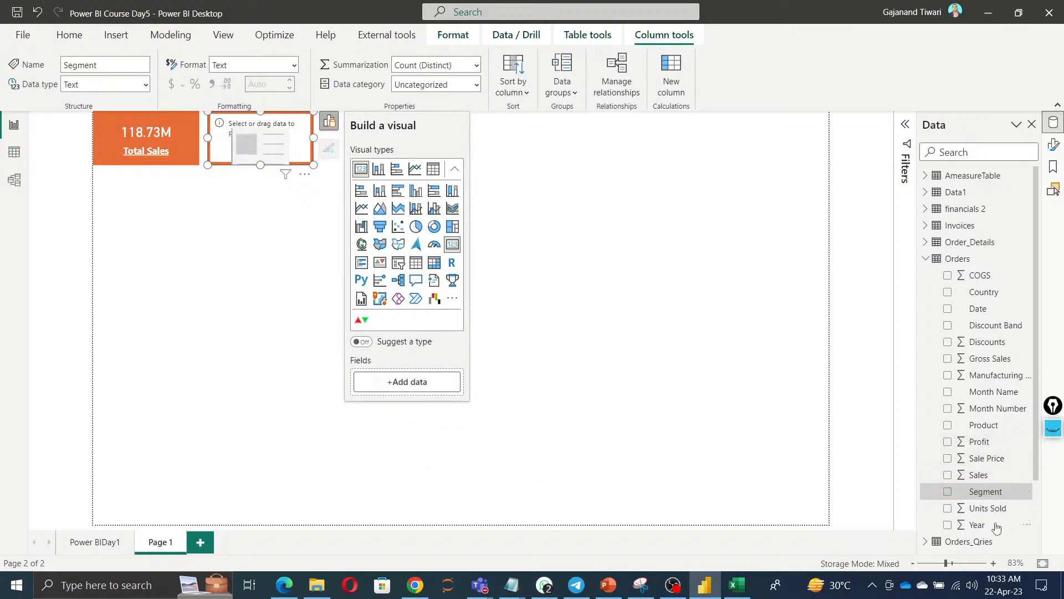
Create a new measure in the Orders table and enlarge the text of its formula.
right_click(955, 265)
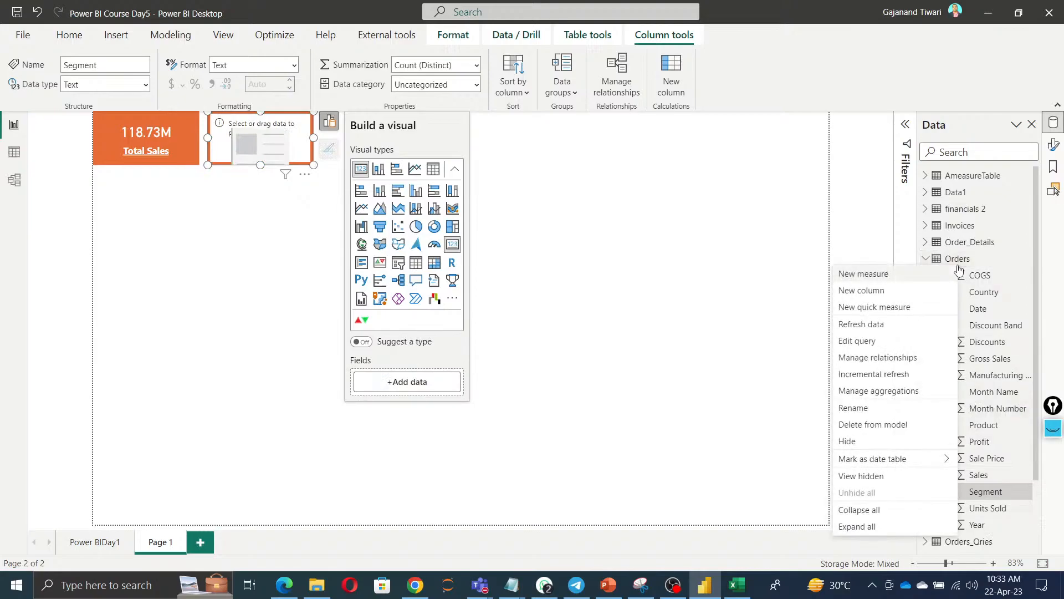
key("Escape")
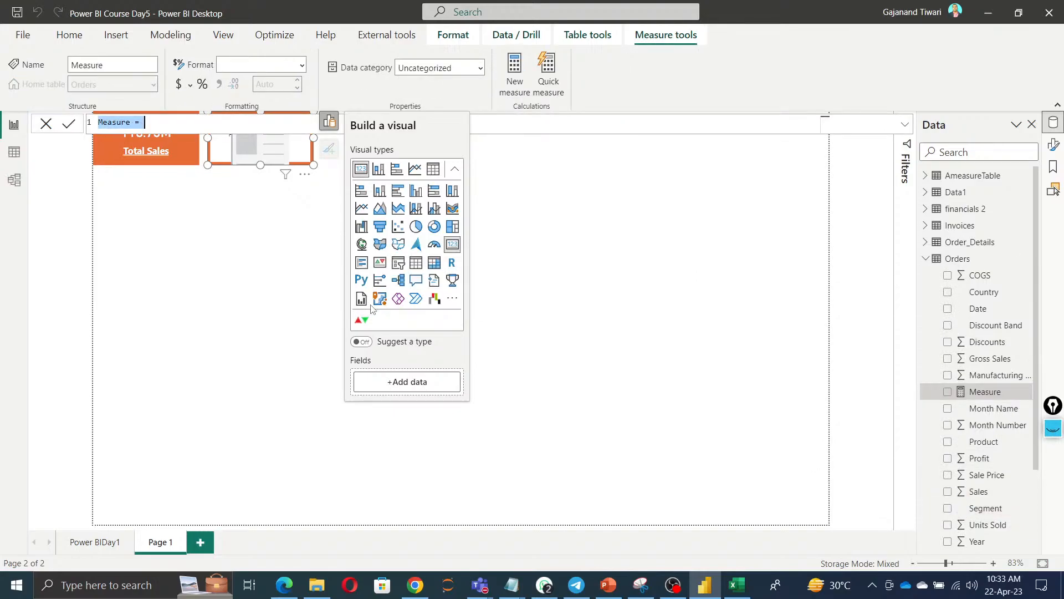
type("Total")
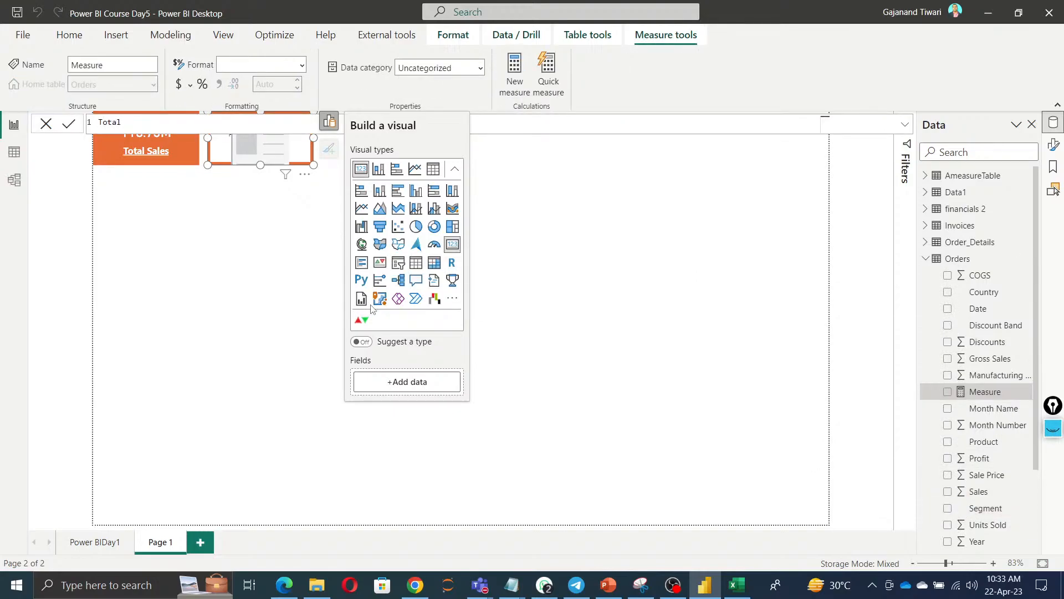
key("ctrl+plus")
key("ctrl+plus")
key("ctrl+plus")
key("ctrl+plus")
key("ctrl+plus")
key("ctrl+plus")
key("ctrl+plus")
key("ctrl+plus")
key("ctrl+plus")
key("ctrl+plus")
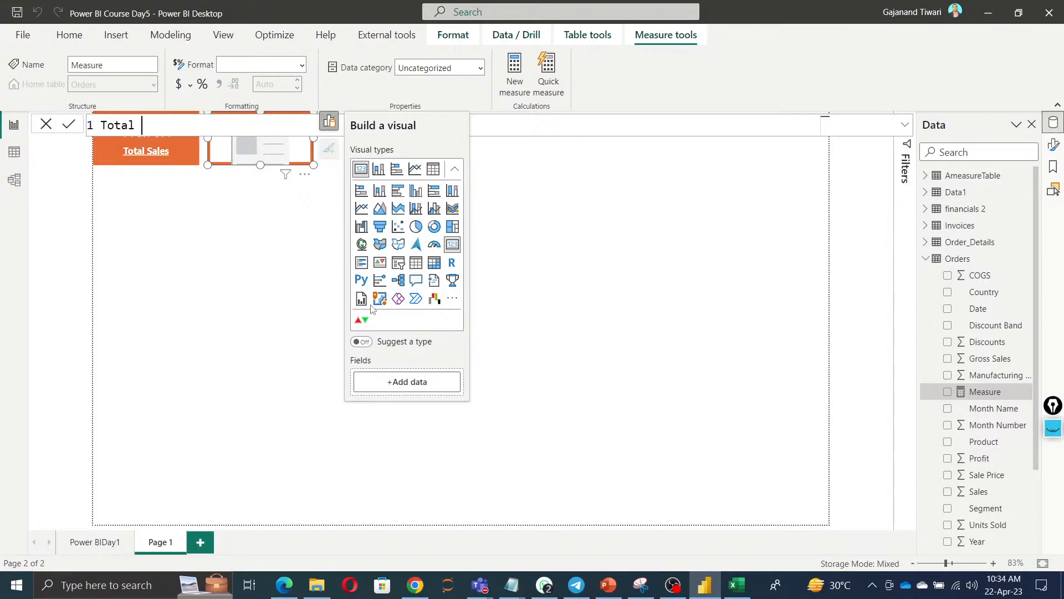
key("ctrl+plus")
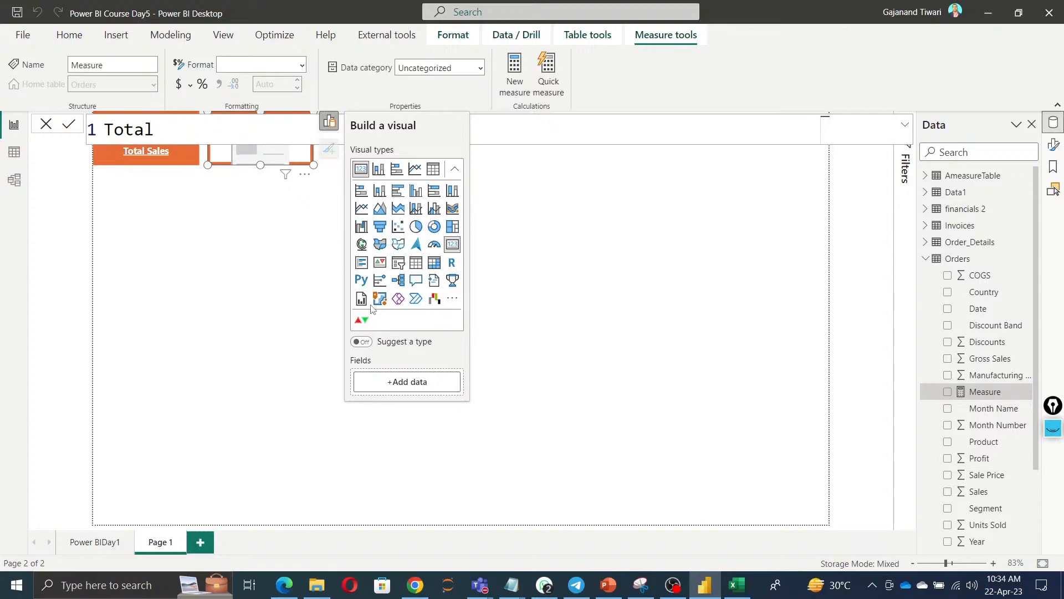
Name the new measure #numberofSegment and begin its expression with the partial function name disin.
key("BackSpace")
key("BackSpace")
key("BackSpace")
key("BackSpace")
key("BackSpace")
type("#numberofSE")
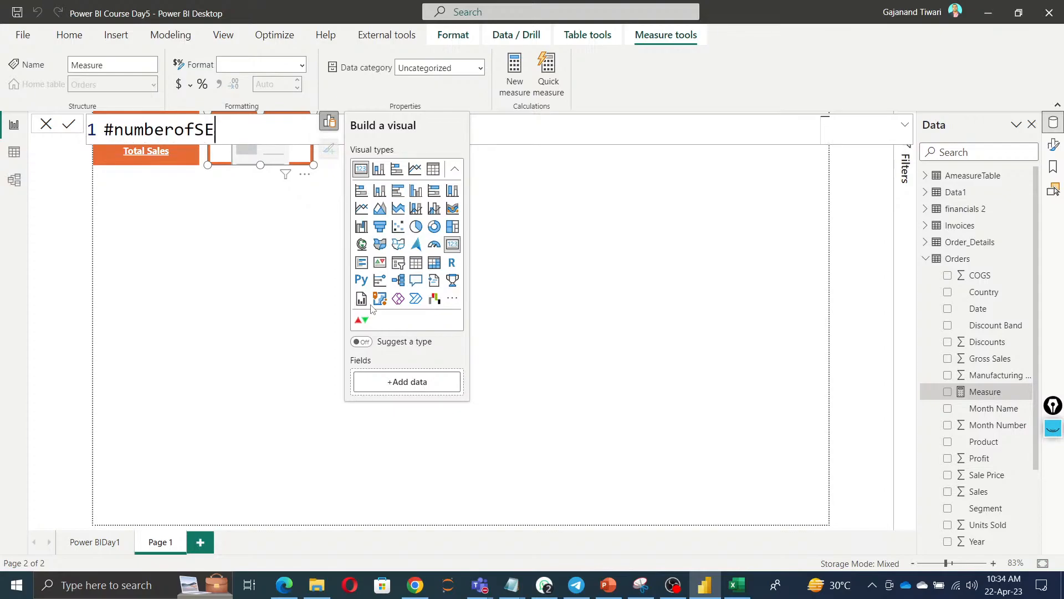
key("BackSpace")
type("egment = ")
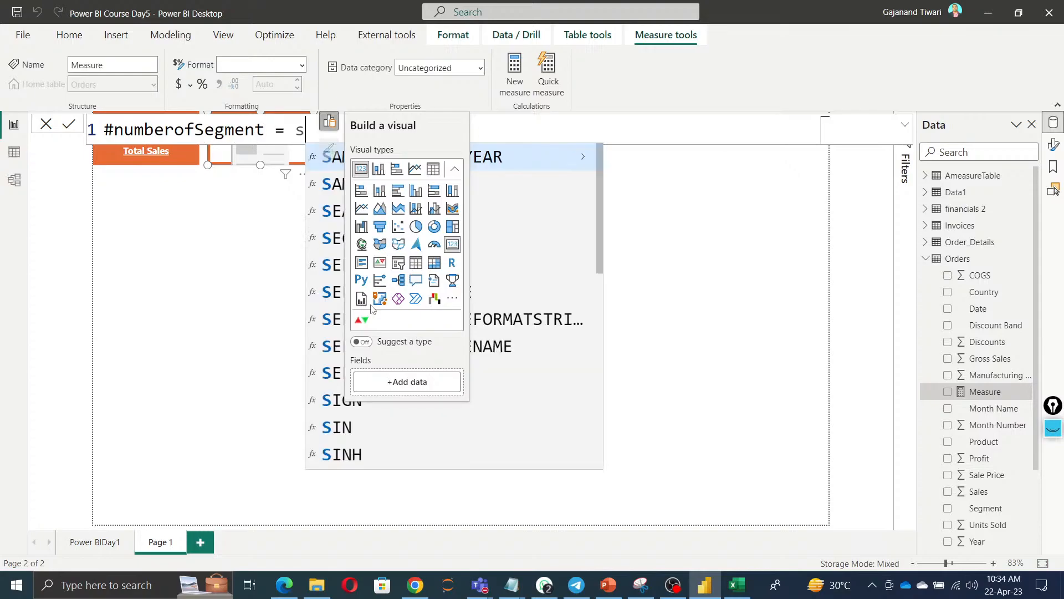
type("disin")
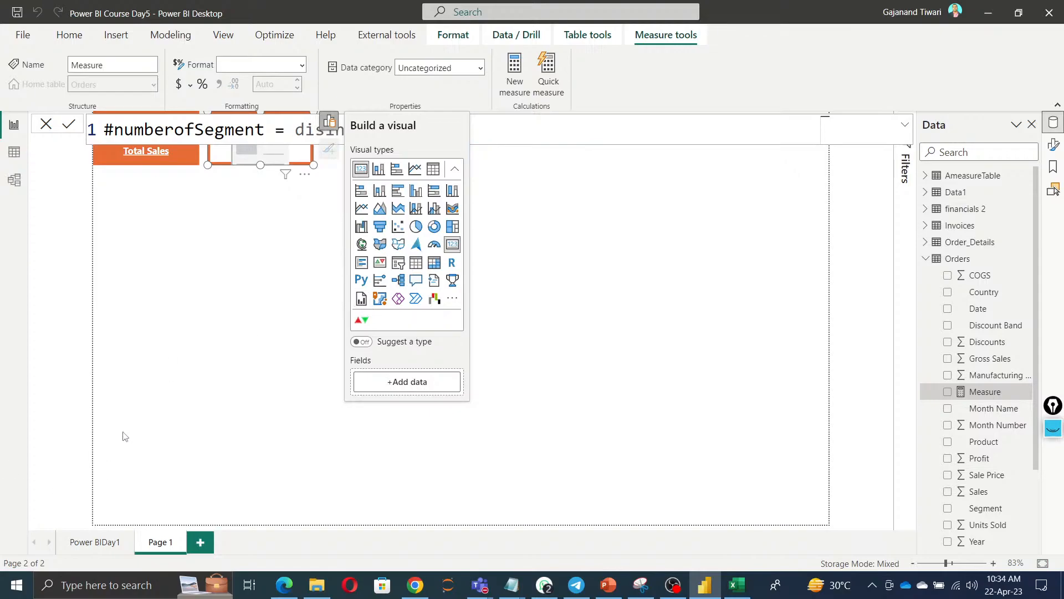
left_click(256, 177)
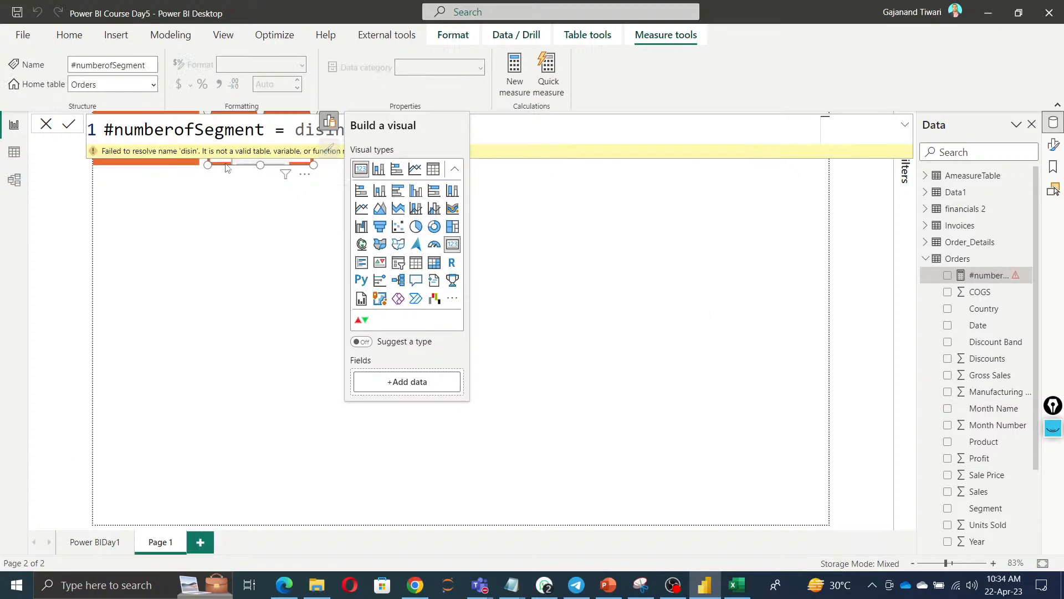
left_click(227, 168)
left_click(637, 289)
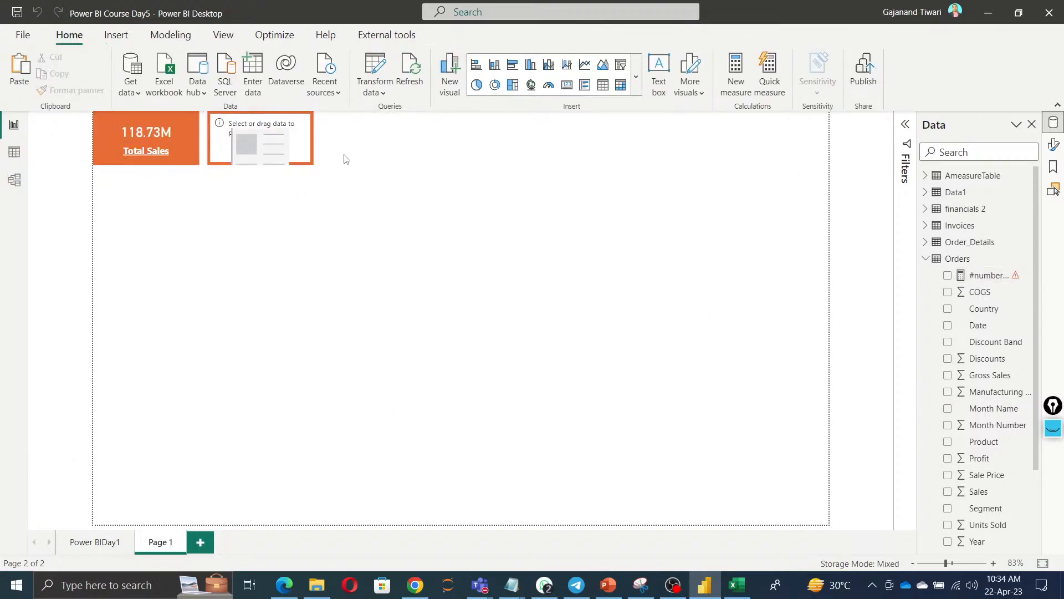
Reopen the segment-count measure in the Orders table and replace its partial function name with DISTINCTCOUNT.
left_click(988, 275)
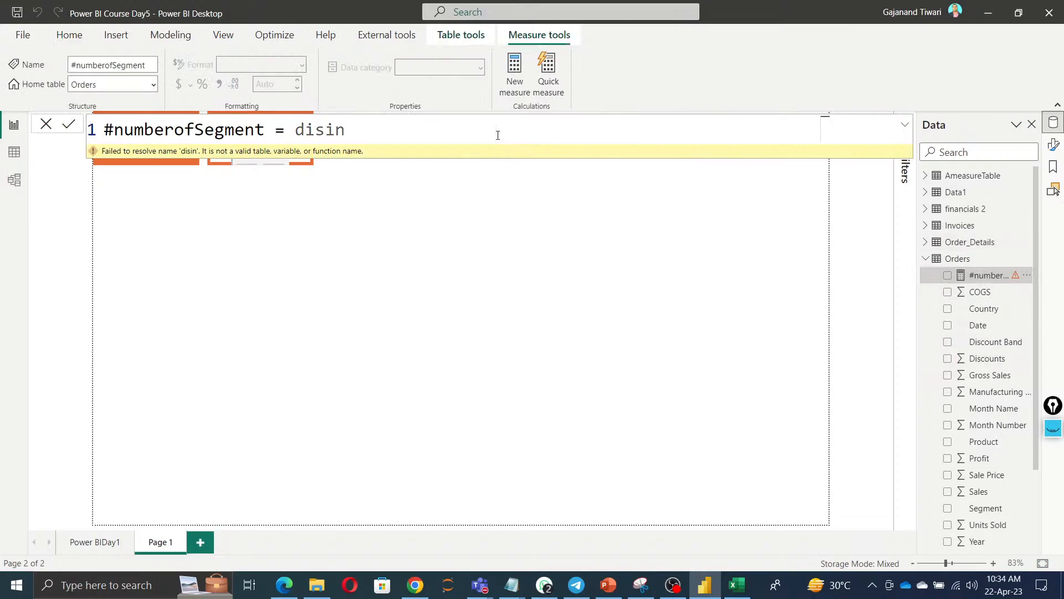
type("t")
key("BackSpace")
key("BackSpace")
key("BackSpace")
key("BackSpace")
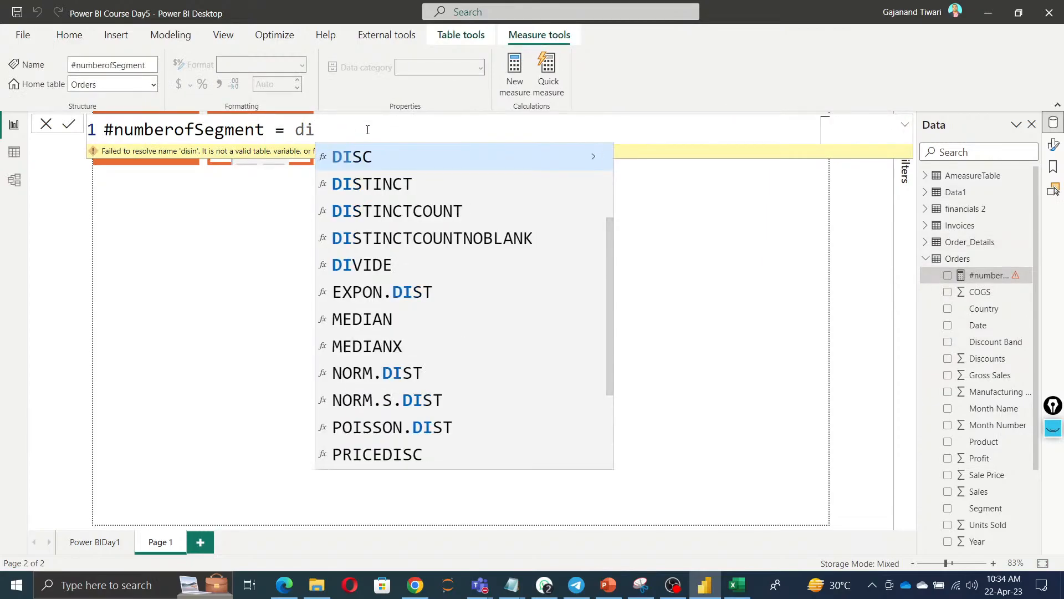
key("Down")
key("Down")
key("Tab")
Complete the DISTINCTCOUNT expression with the Segment column of the Orders table as its argument.
type("sem")
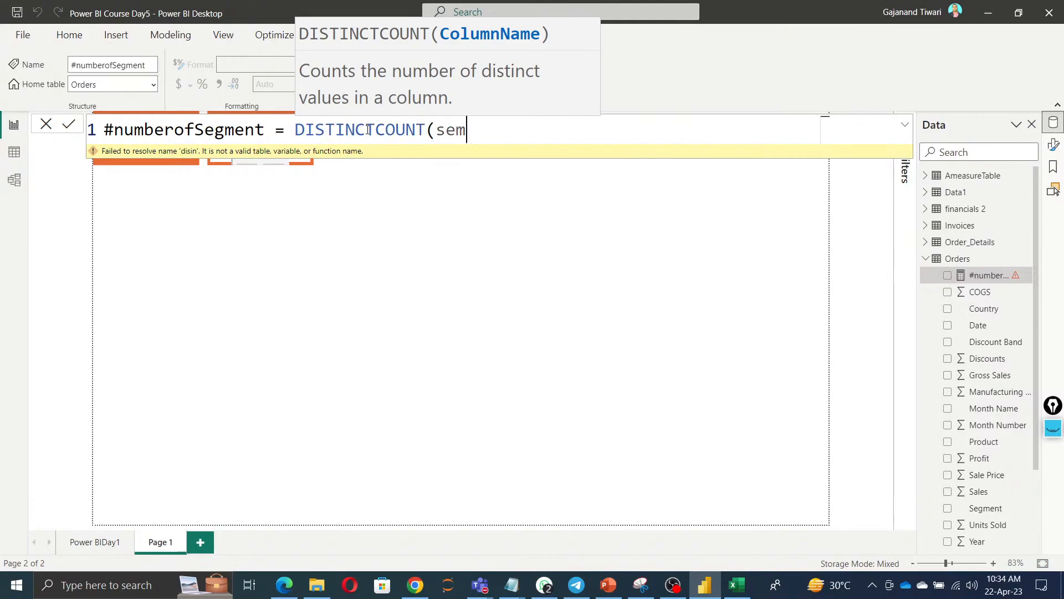
key("BackSpace")
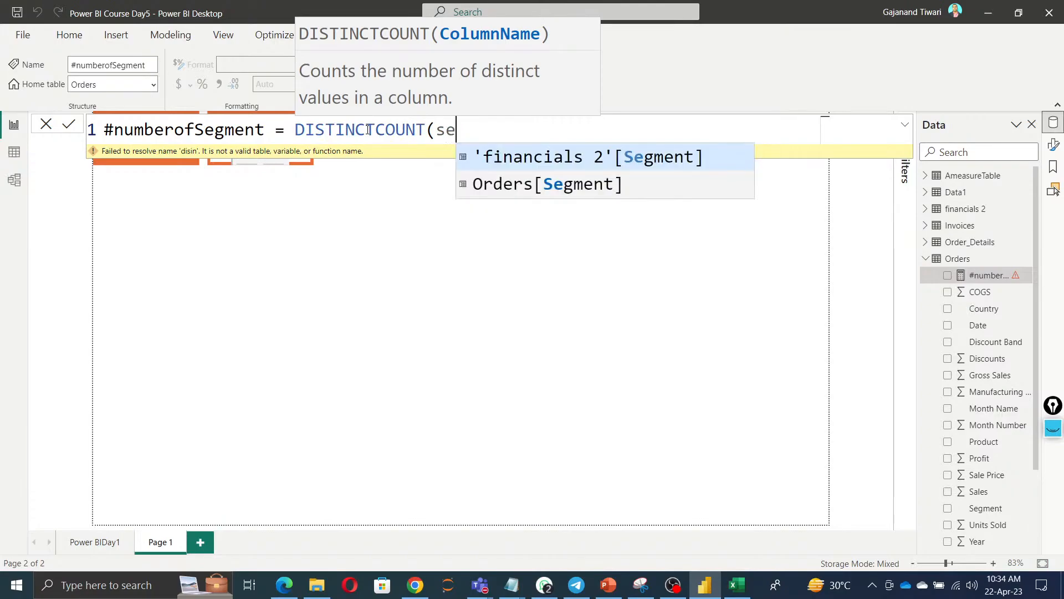
key("Down")
key("Tab")
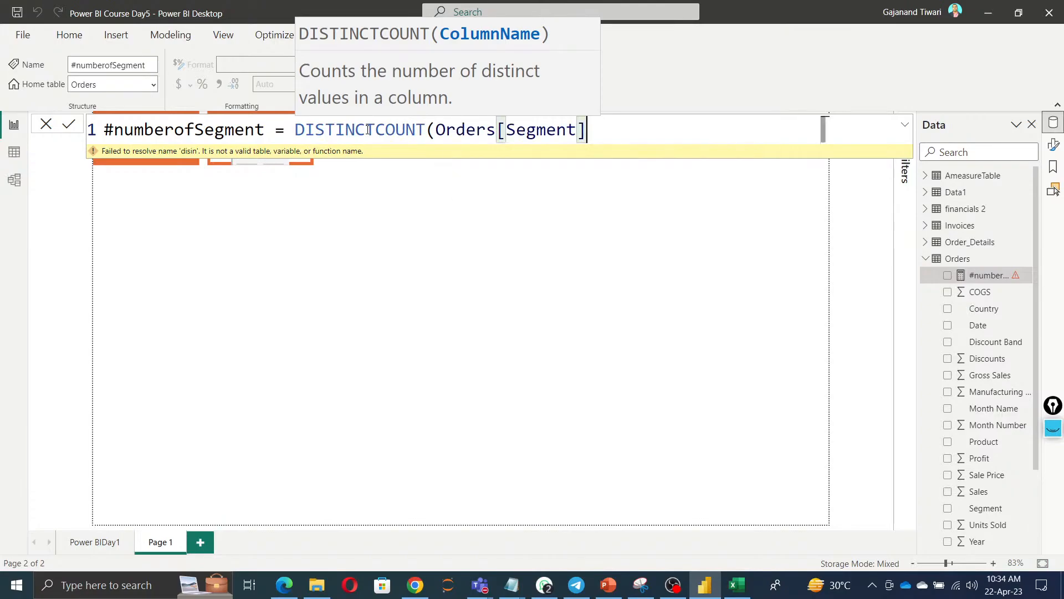
type(")")
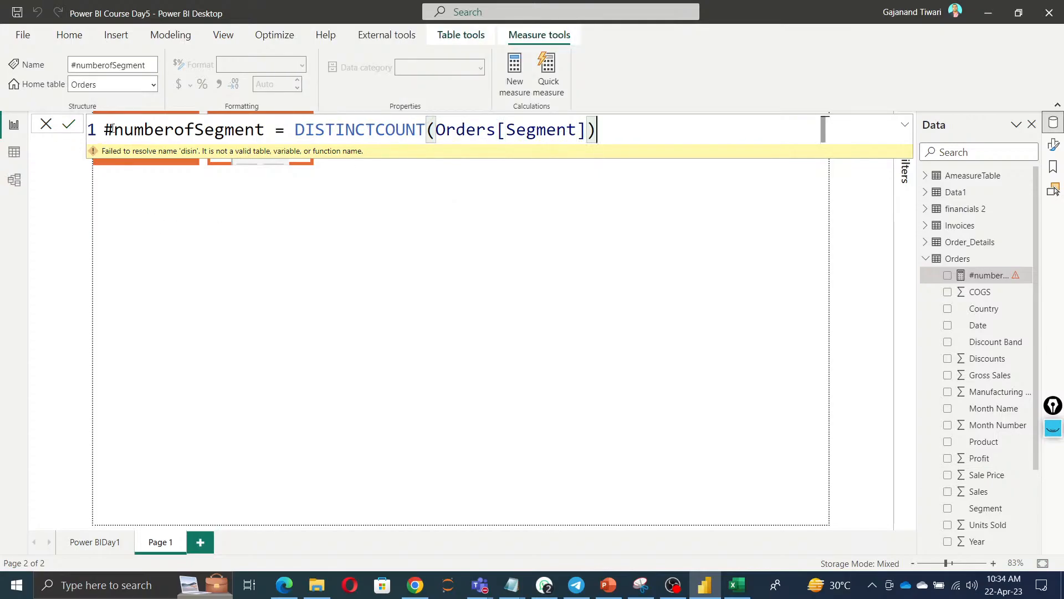
Remove the # from the measure's name so it reads numberofSegment, and commit the formula.
left_click_drag(113, 129, 86, 131)
key("BackSpace")
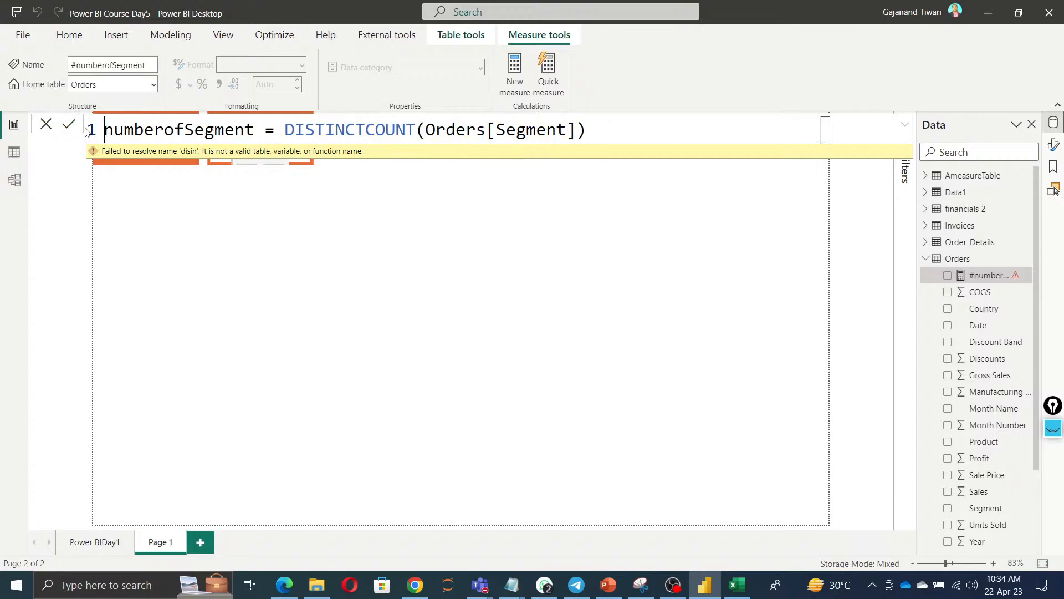
left_click(341, 327)
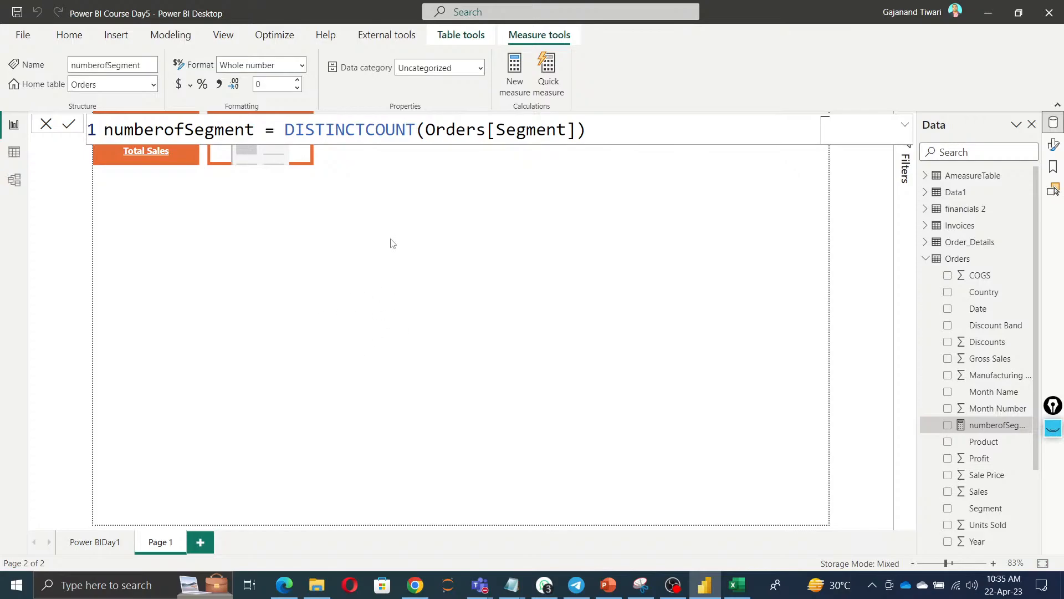
left_click(508, 307)
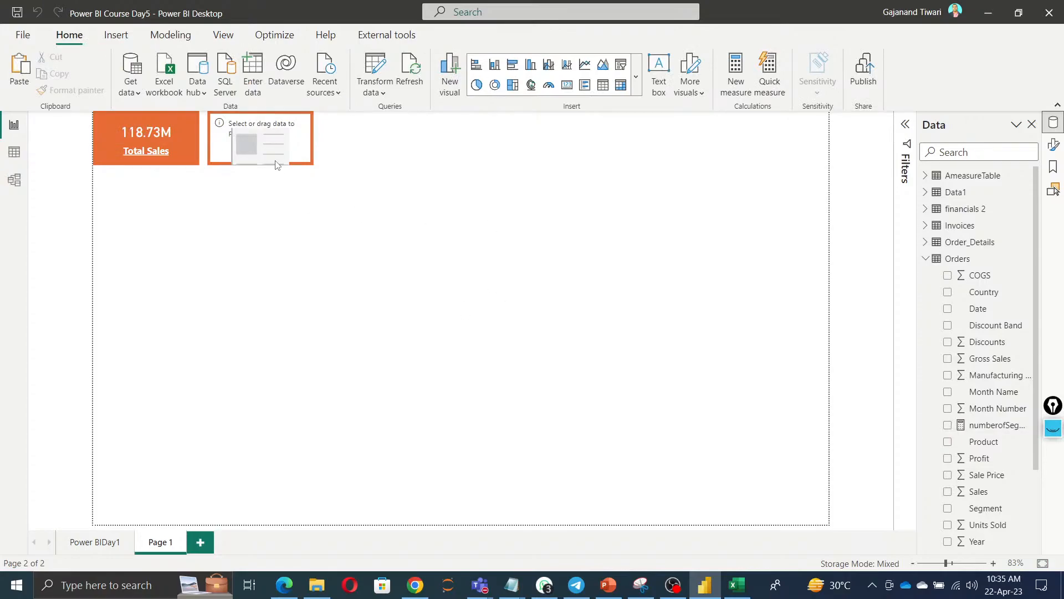
Add the numberofSegment measure from the Orders table to the empty card beside Total Sales.
left_click(294, 156)
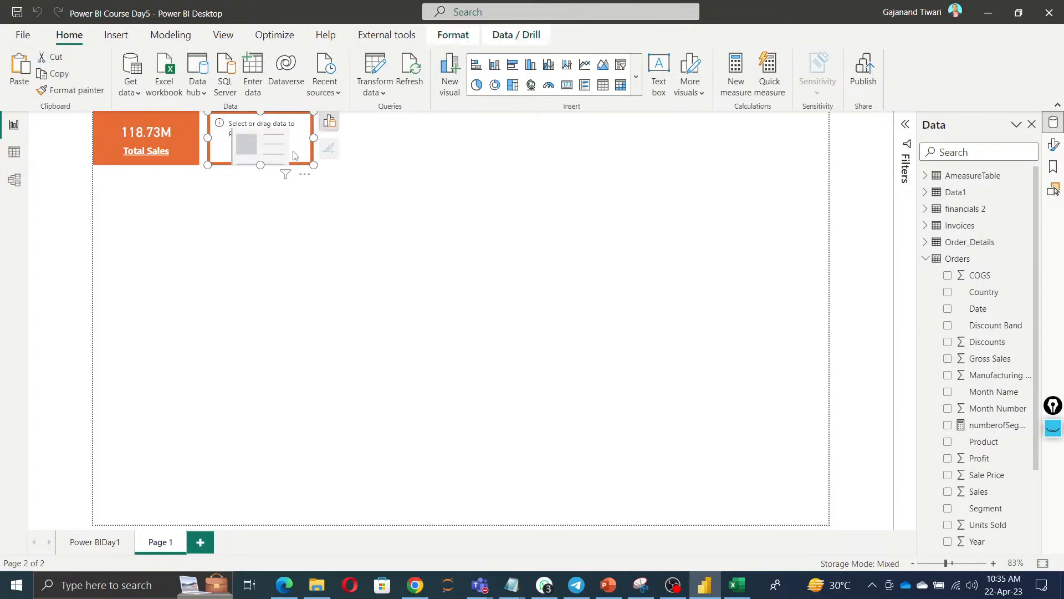
left_click(329, 121)
left_click(404, 381)
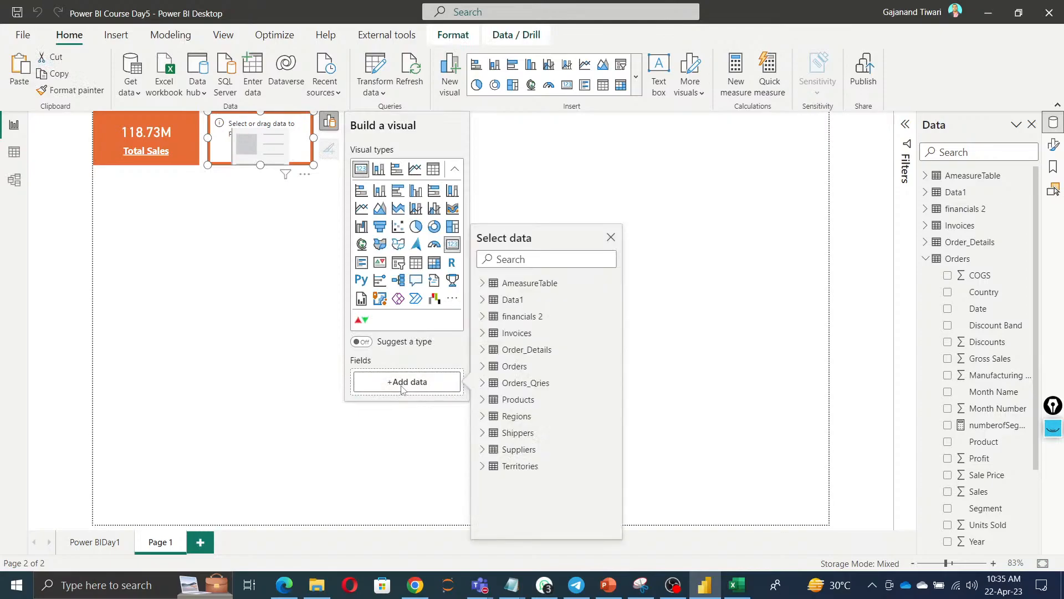
left_click(484, 367)
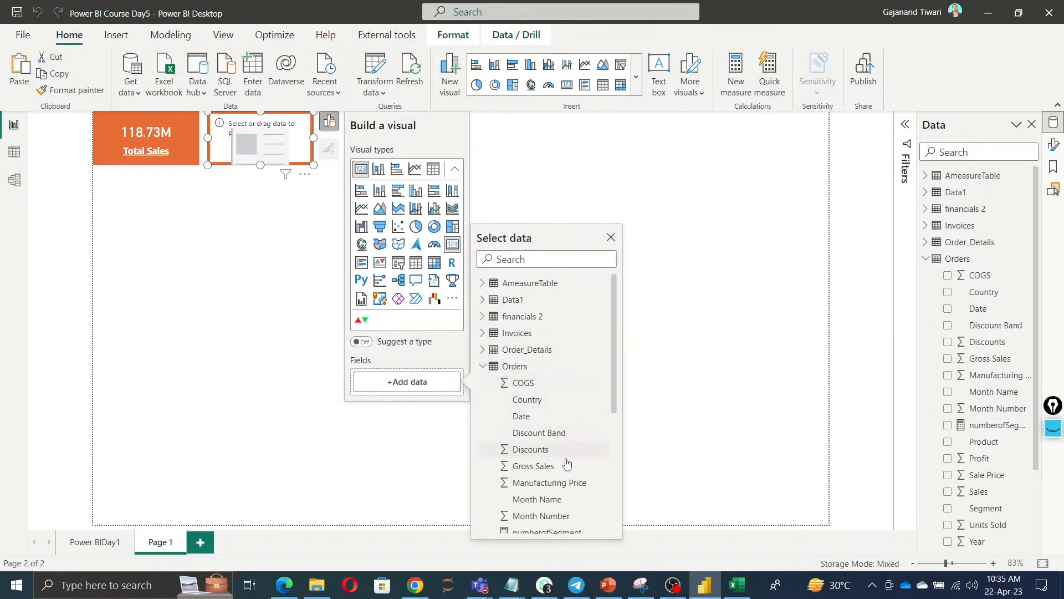
scroll(566, 466, "down", 3)
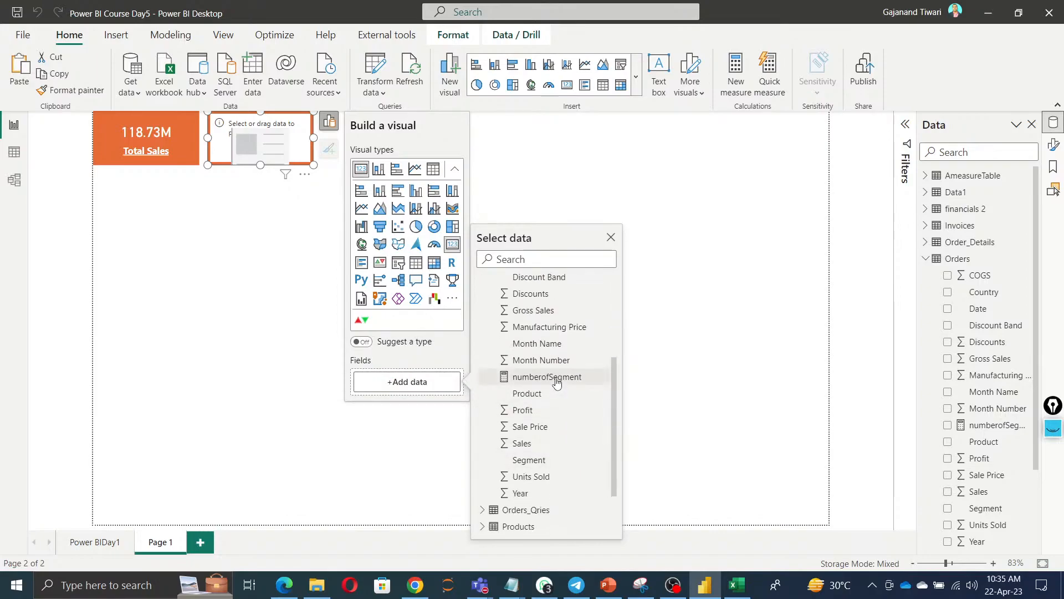
left_click(556, 381)
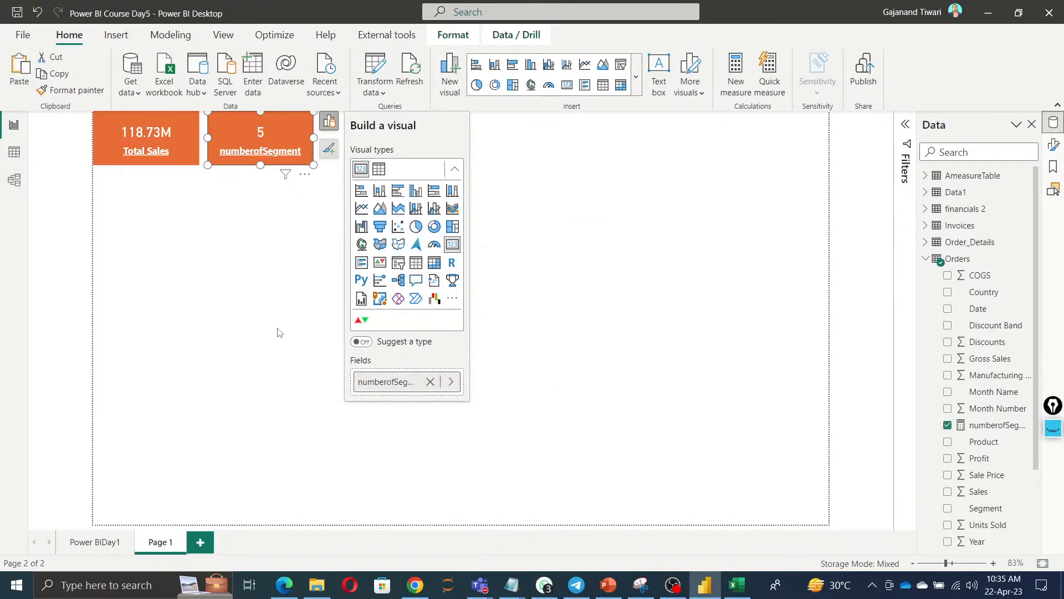
left_click(242, 329)
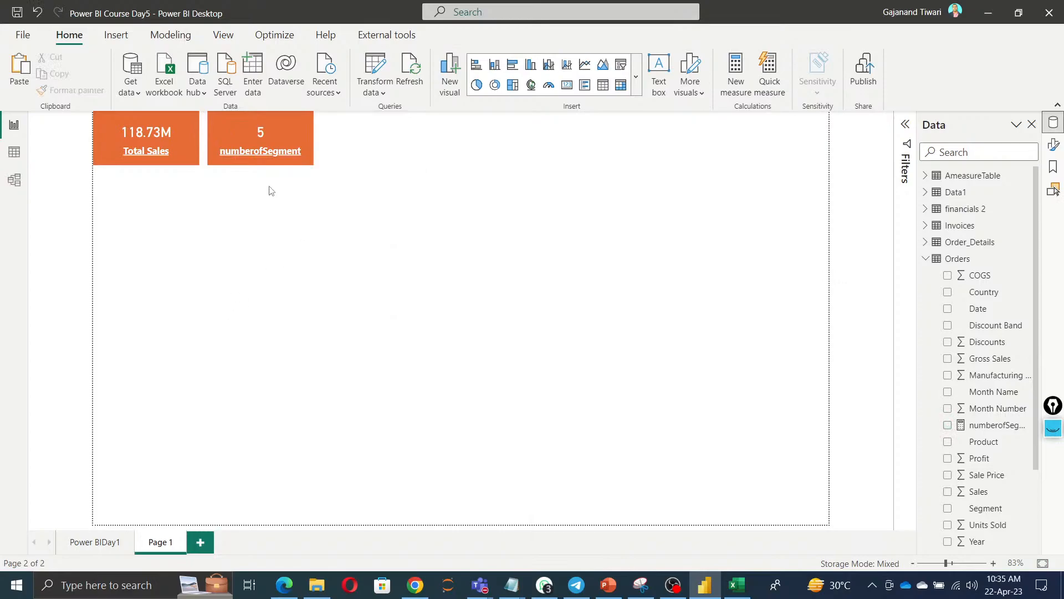
Rename the numberofSegment field on the second card as # No. of Segments.
left_click(257, 156)
left_click(329, 120)
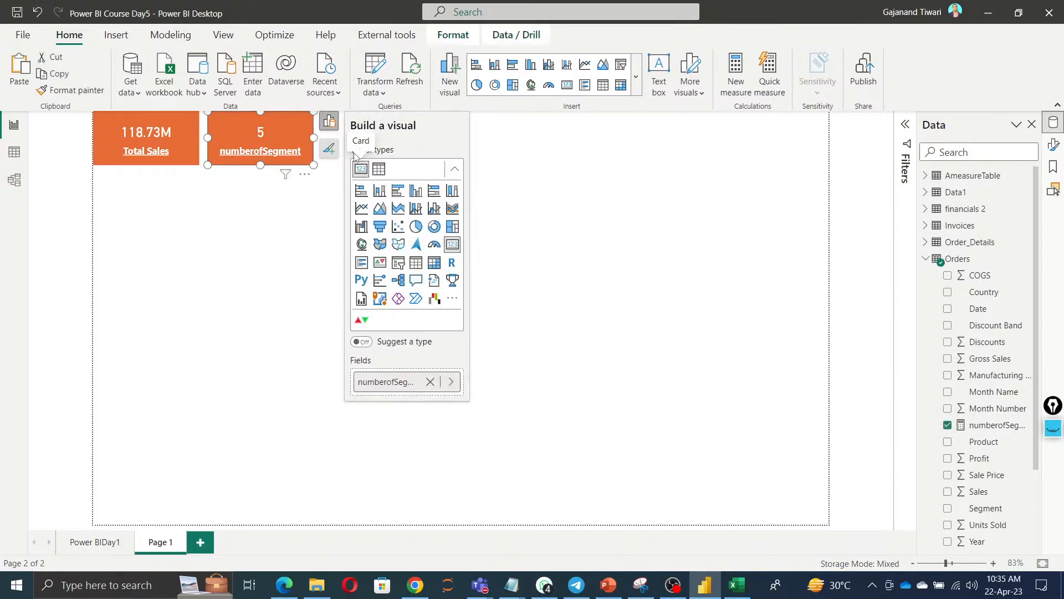
double_click(393, 381)
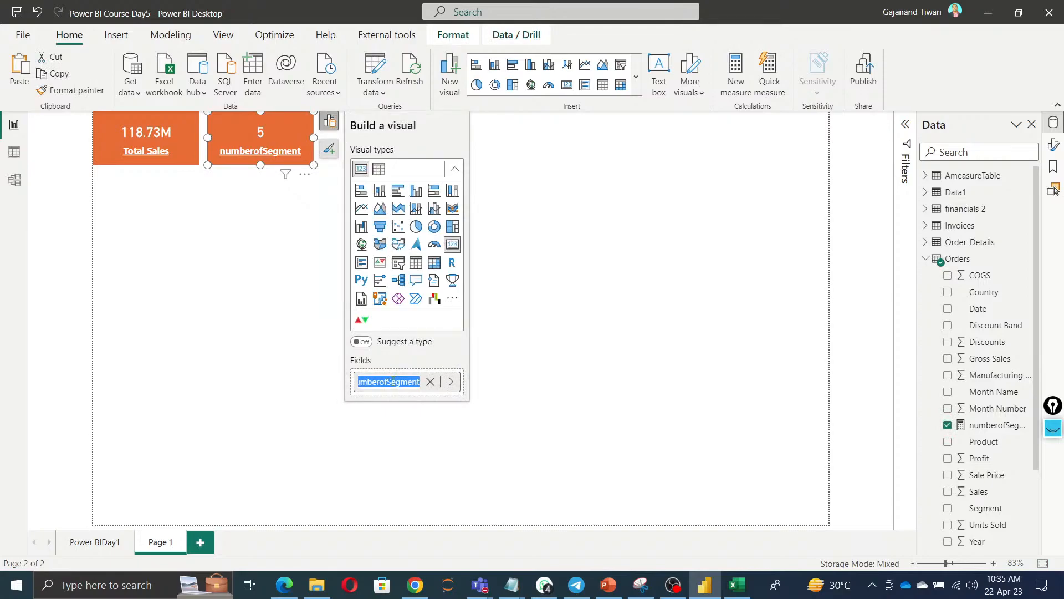
type("# No. of")
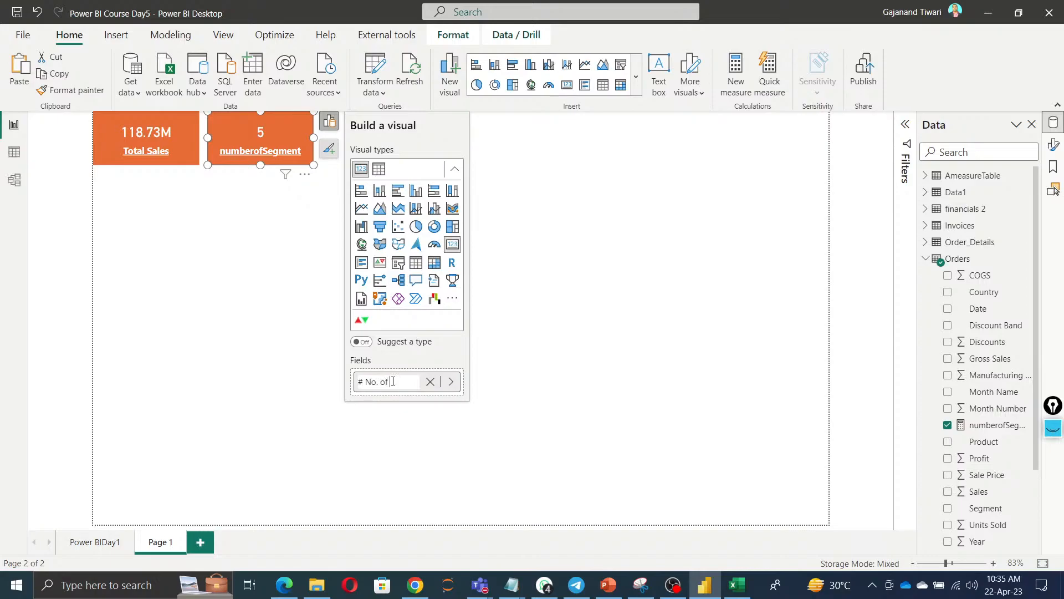
type(" Segments")
key("Return")
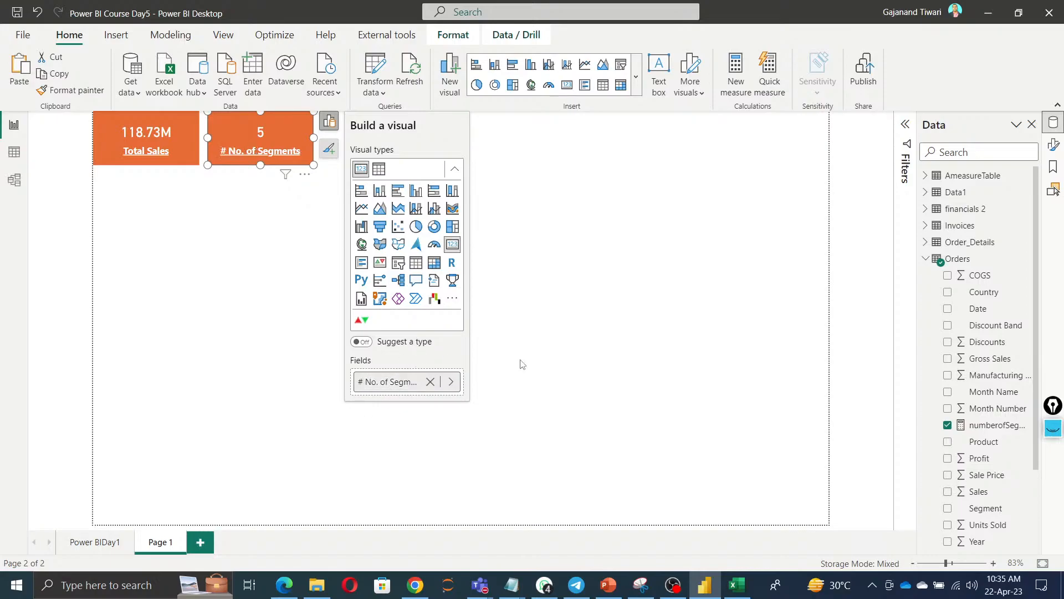
left_click(628, 346)
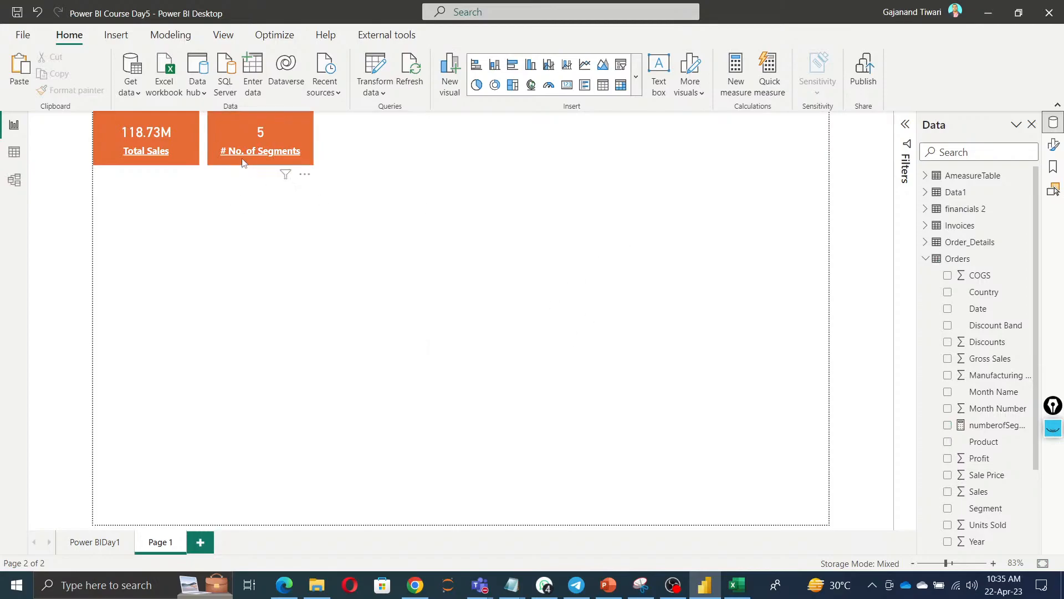
Duplicate the # No. of Segments card, place the copy beside it, and clear the numberofSegment measure from the copy.
left_click(243, 136)
key("ctrl+c")
key("ctrl+v")
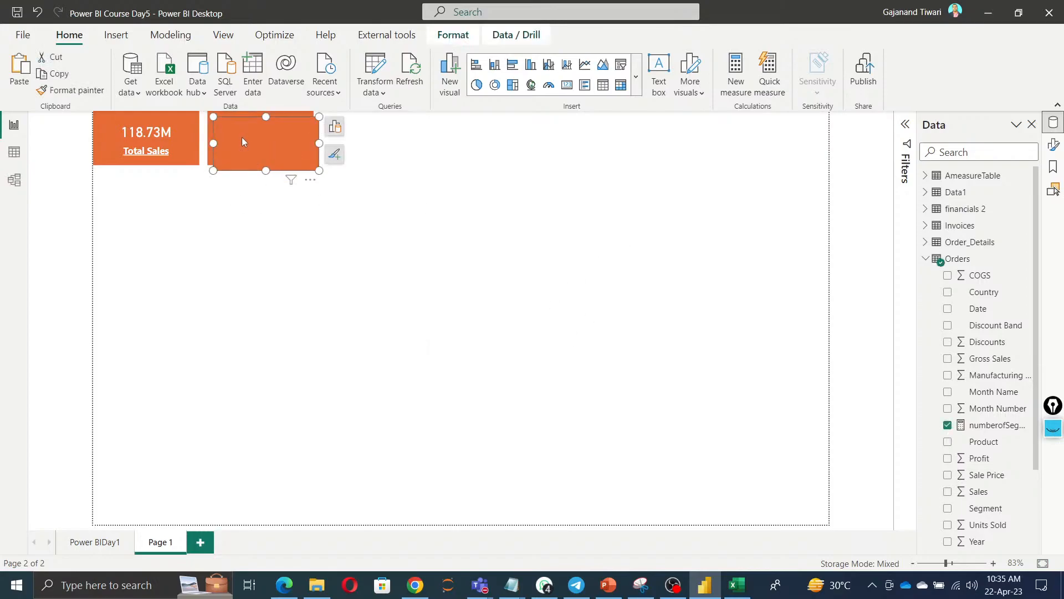
left_click_drag(243, 137, 352, 133)
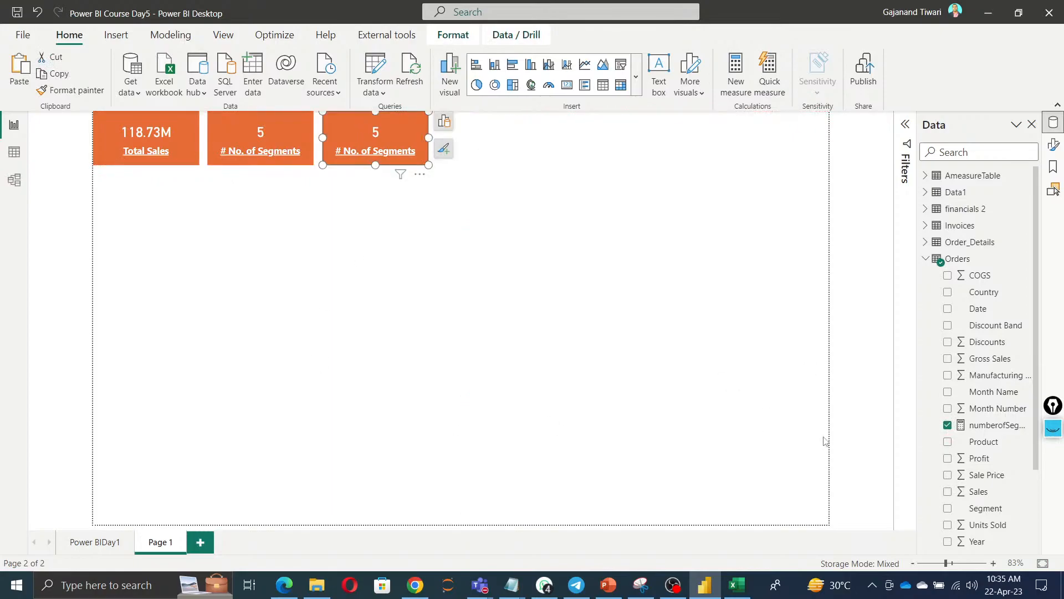
left_click(946, 426)
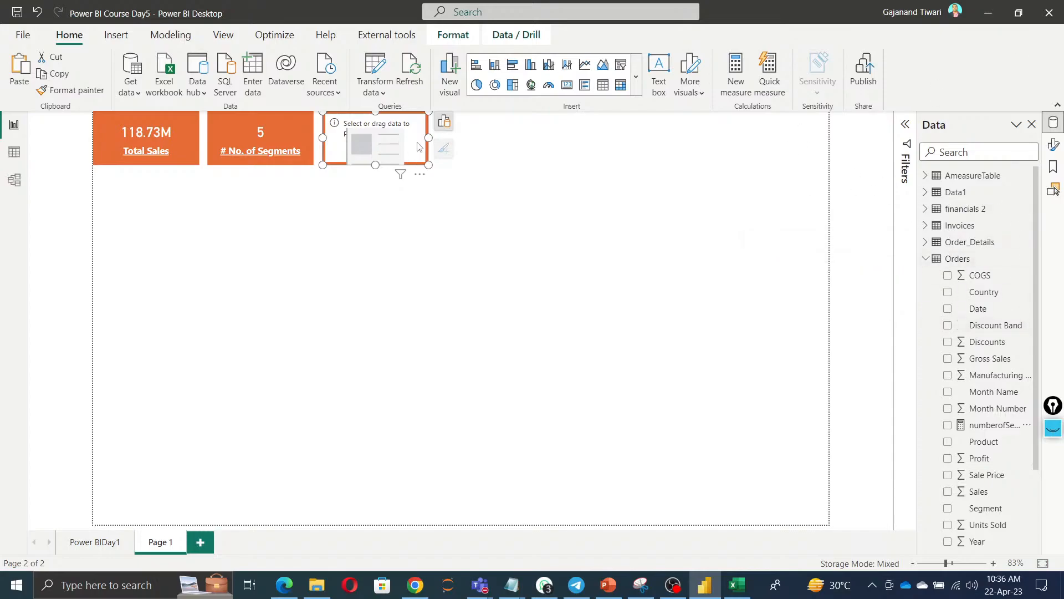
left_click(444, 120)
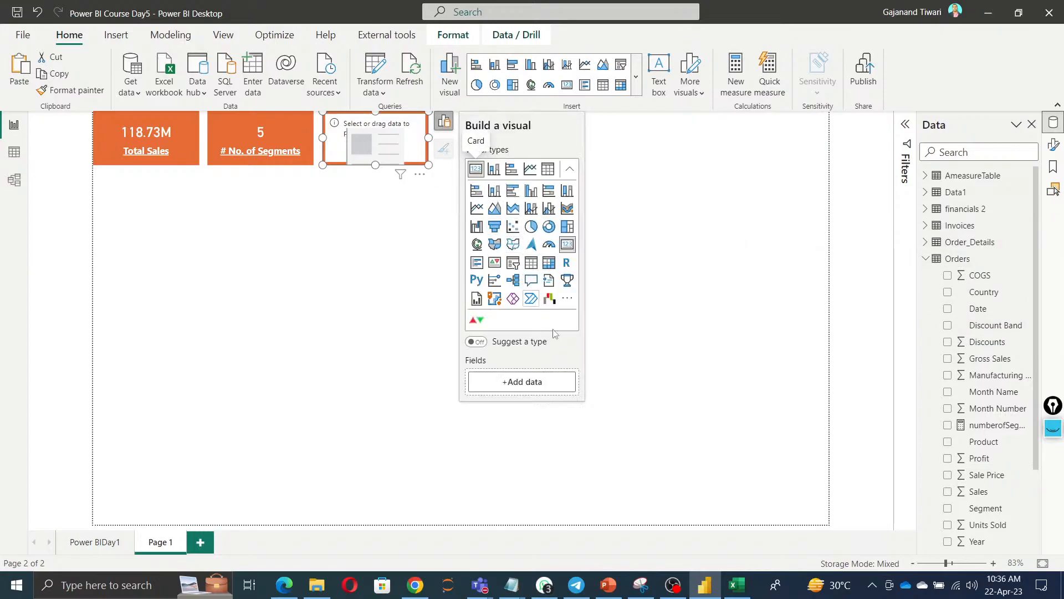
left_click(521, 390)
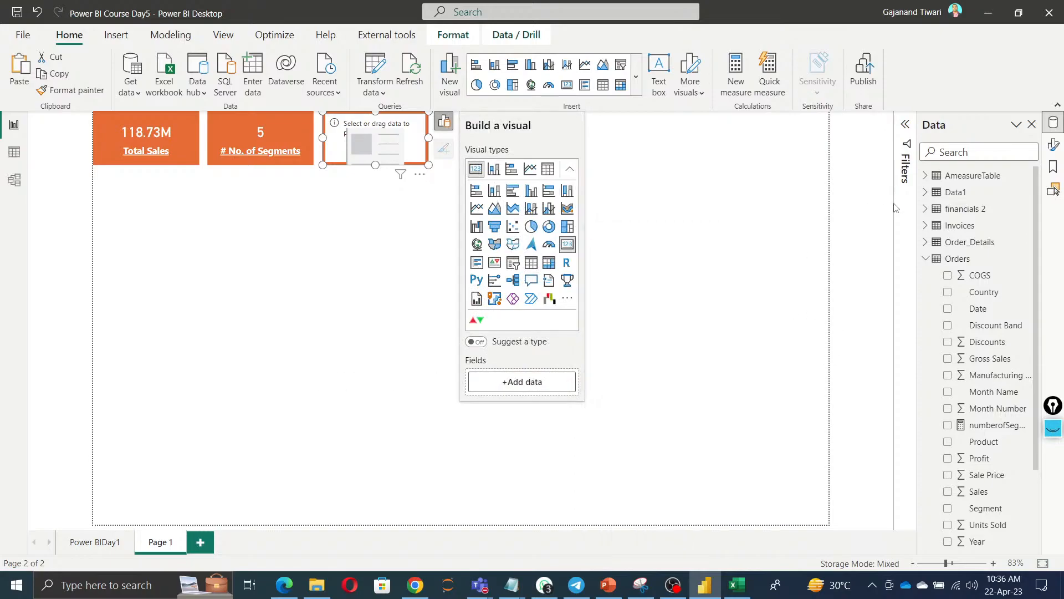
Create a new measure in the Orders table named NOof Products and begin its expression with the count function.
right_click(963, 261)
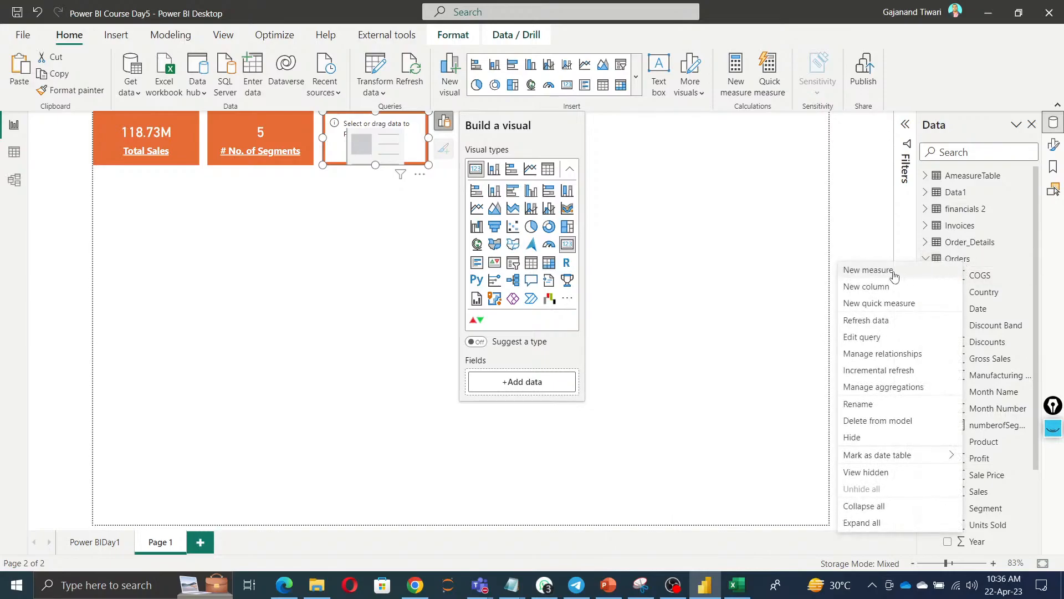
left_click(924, 272)
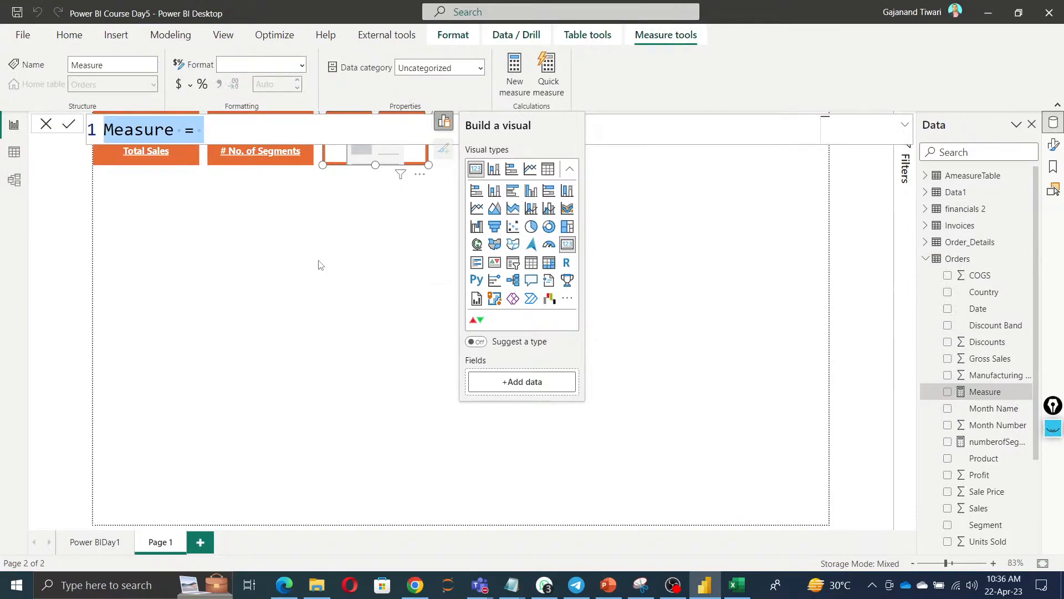
type("NO")
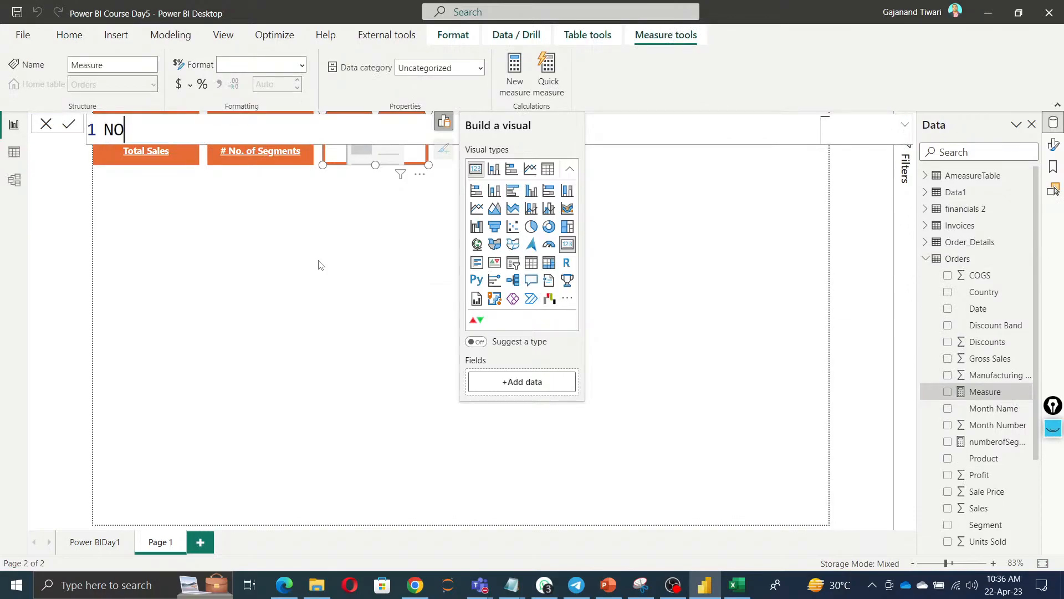
type("of Product")
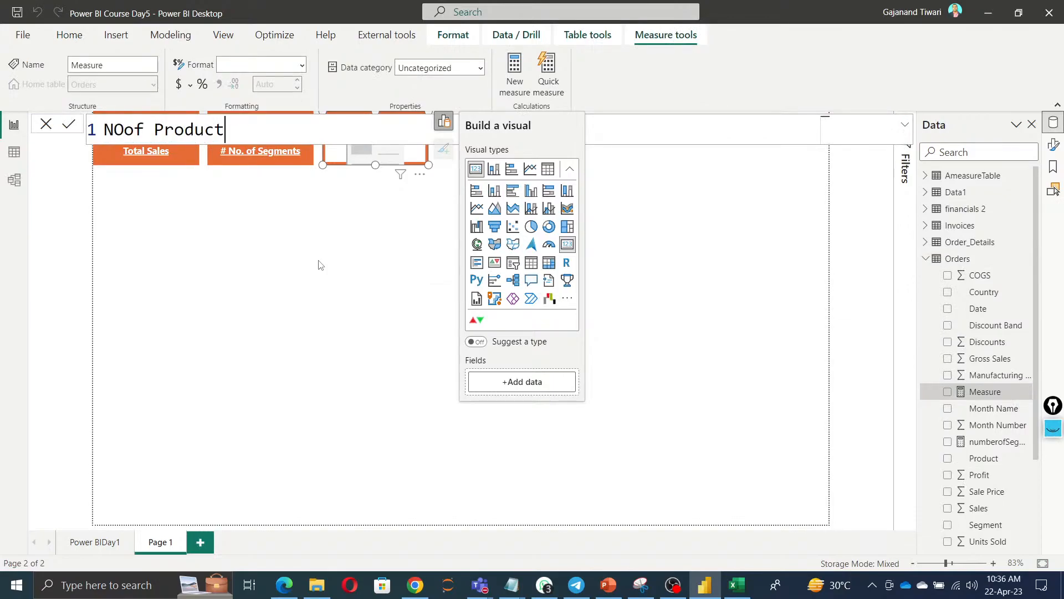
type("s=  count(produc")
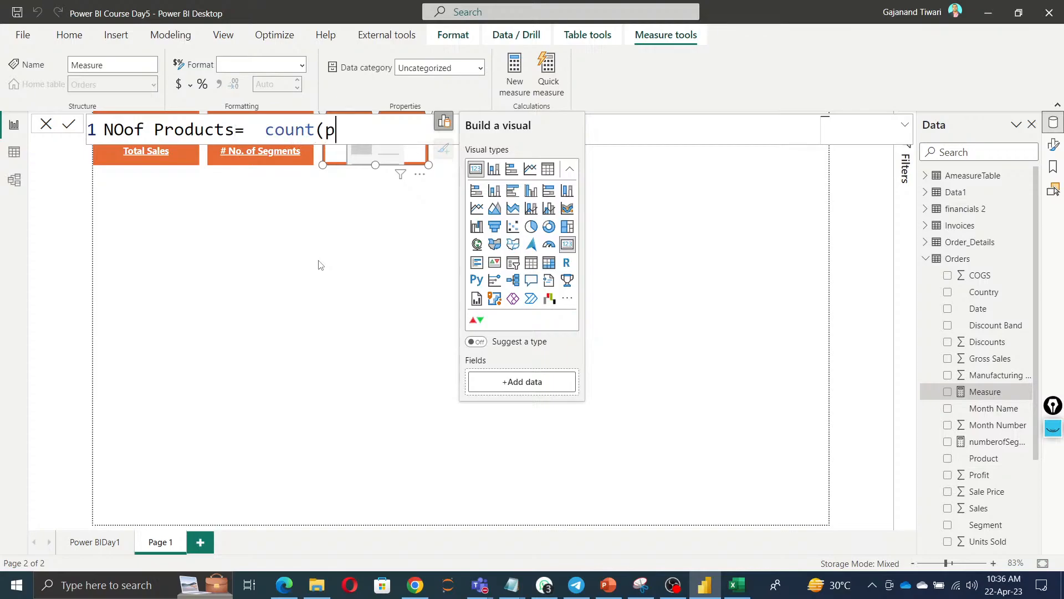
Replace the count function in the NOof Products formula with distinctcount and an opening parenthesis.
key("BackSpace")
key("BackSpace")
key("BackSpace")
key("BackSpace")
key("BackSpace")
key("BackSpace")
key("BackSpace")
key("BackSpace")
key("BackSpace")
key("BackSpace")
key("BackSpace")
key("BackSpace")
type("c")
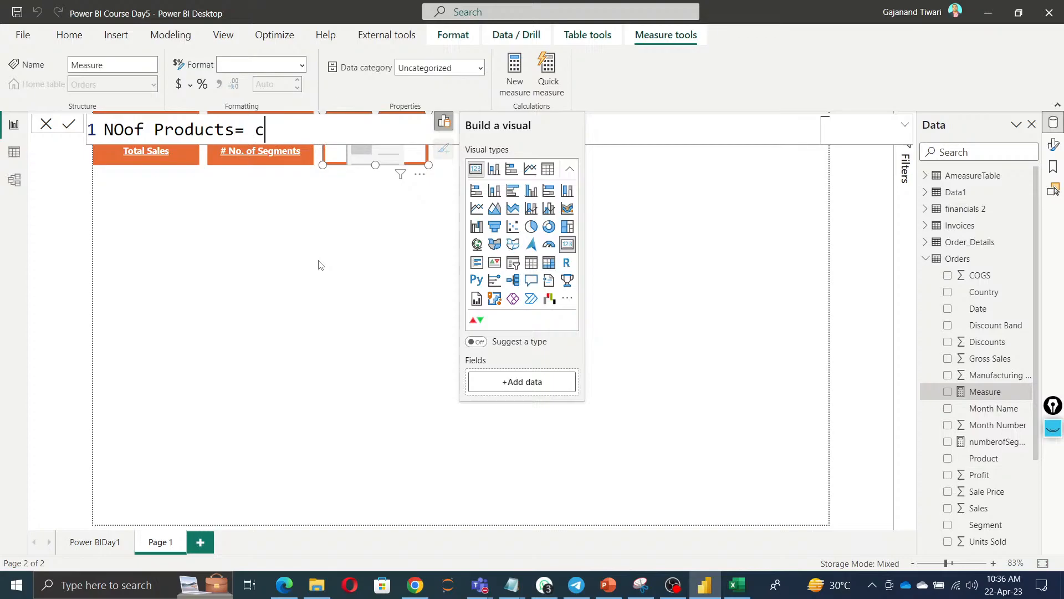
type("u")
key("BackSpace")
key("BackSpace")
type("distinctcount")
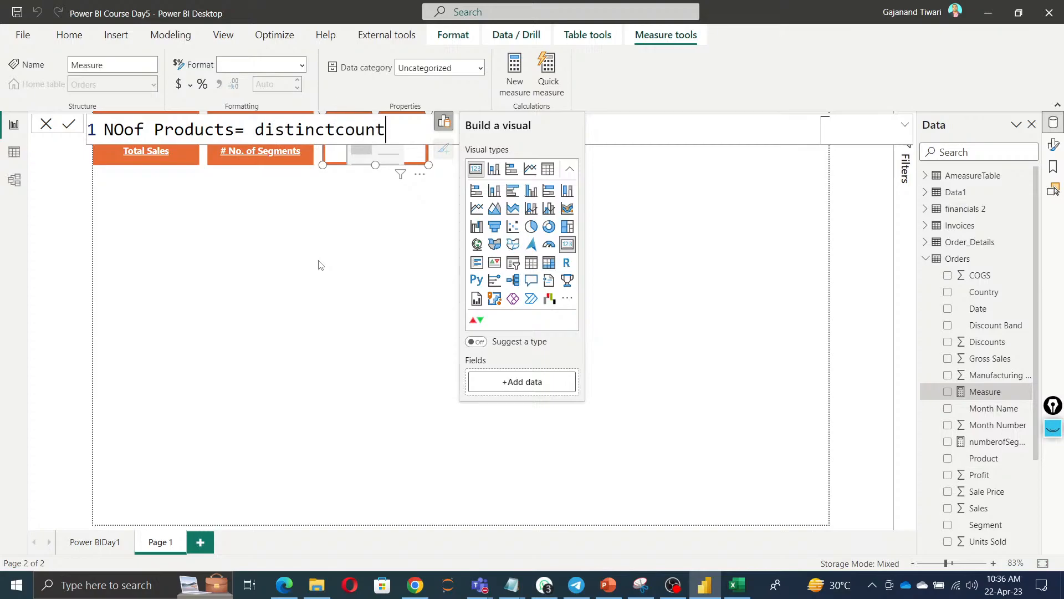
type("(")
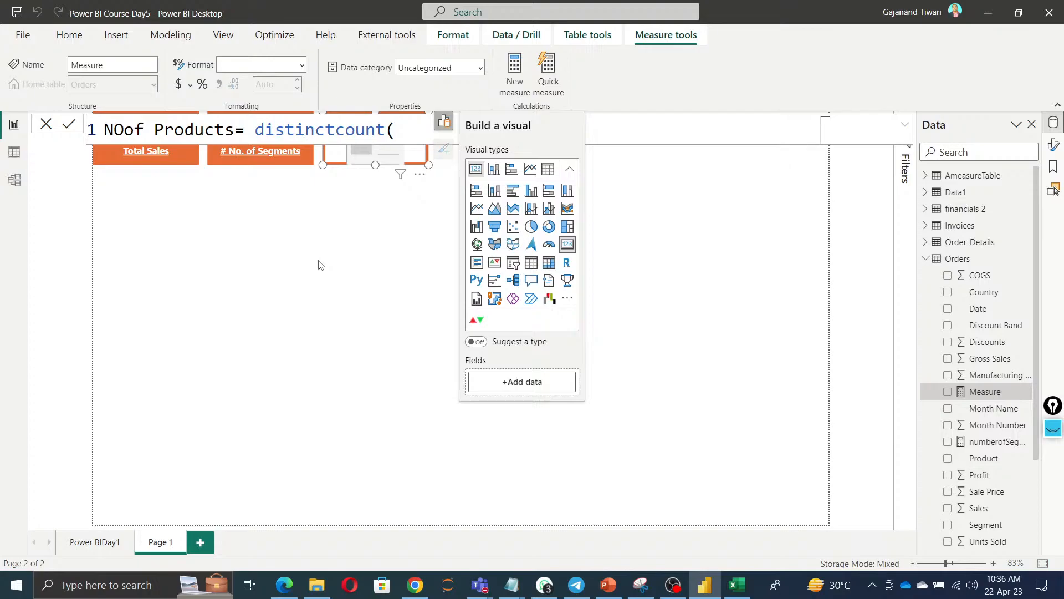
Enter 'order as the start of the distinctcount argument, commit the NOof Products measure, and leave the formula.
type("order")
key("BackSpace")
key("BackSpace")
key("BackSpace")
type("'order")
key("Return")
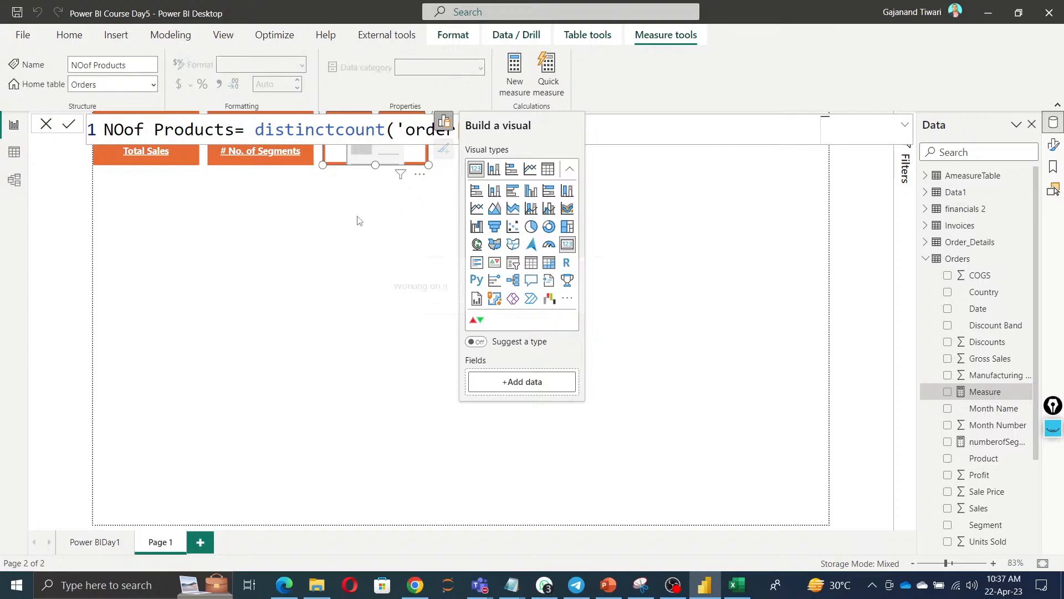
left_click(323, 224)
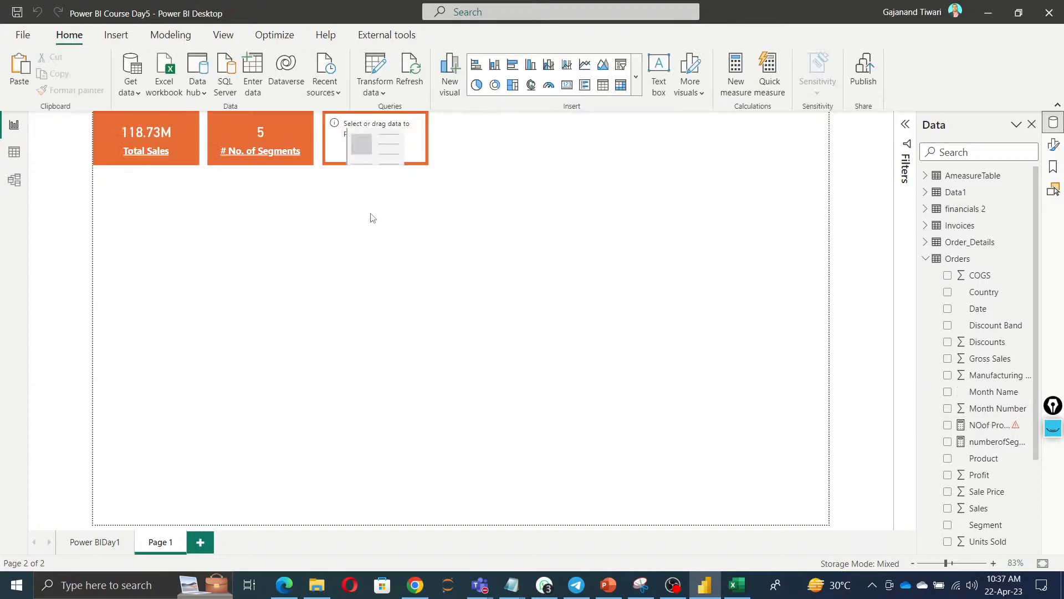
Rewrite the NOof Products measure's expression as DISTINCTCOUNT(Orders[Product]) and commit it.
left_click(992, 425)
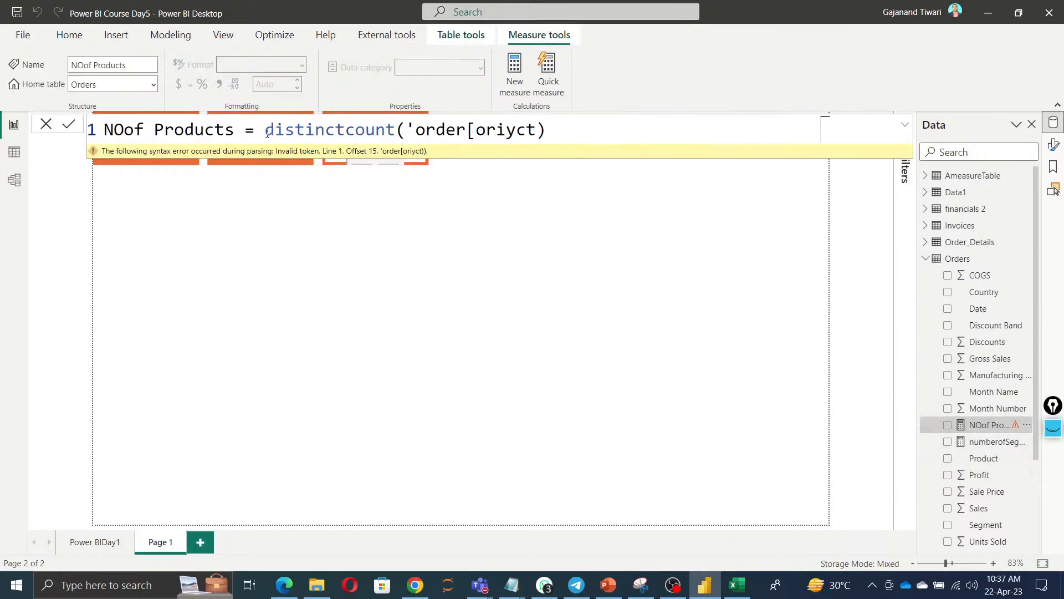
left_click_drag(267, 131, 547, 131)
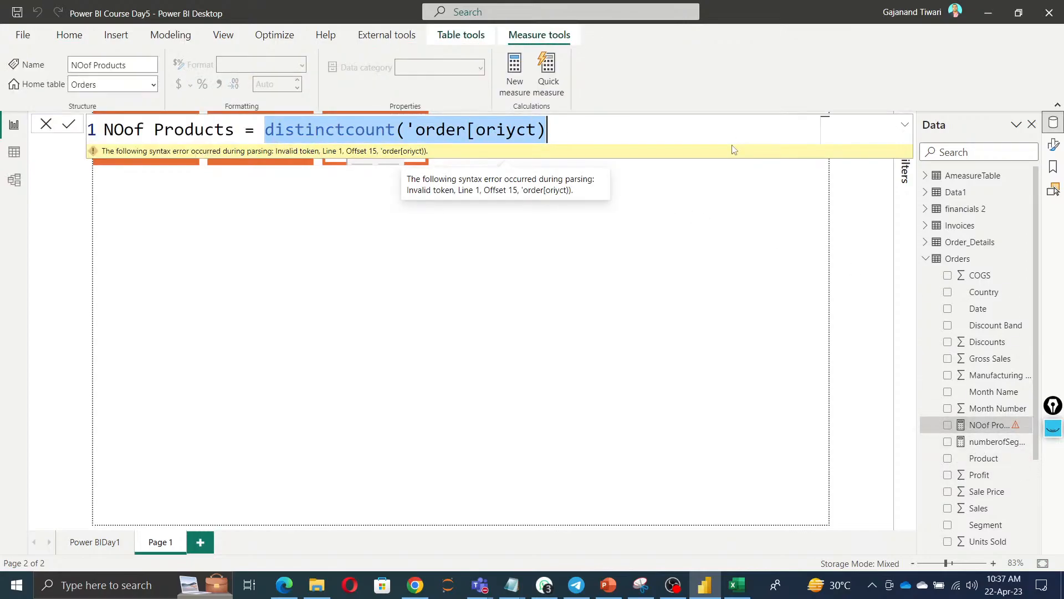
type("dis")
key("Down")
key("Down")
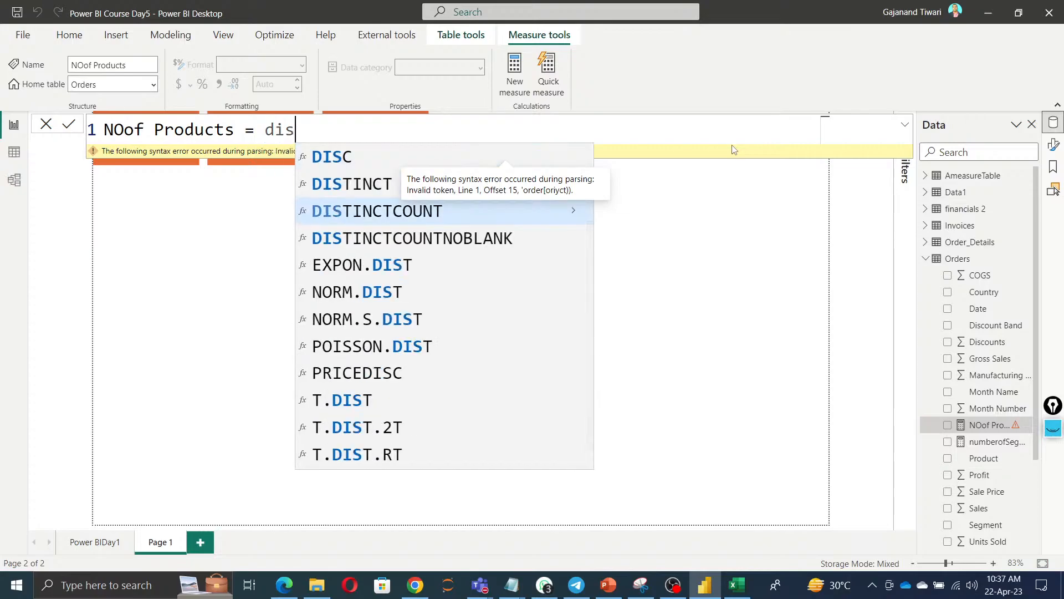
key("Tab")
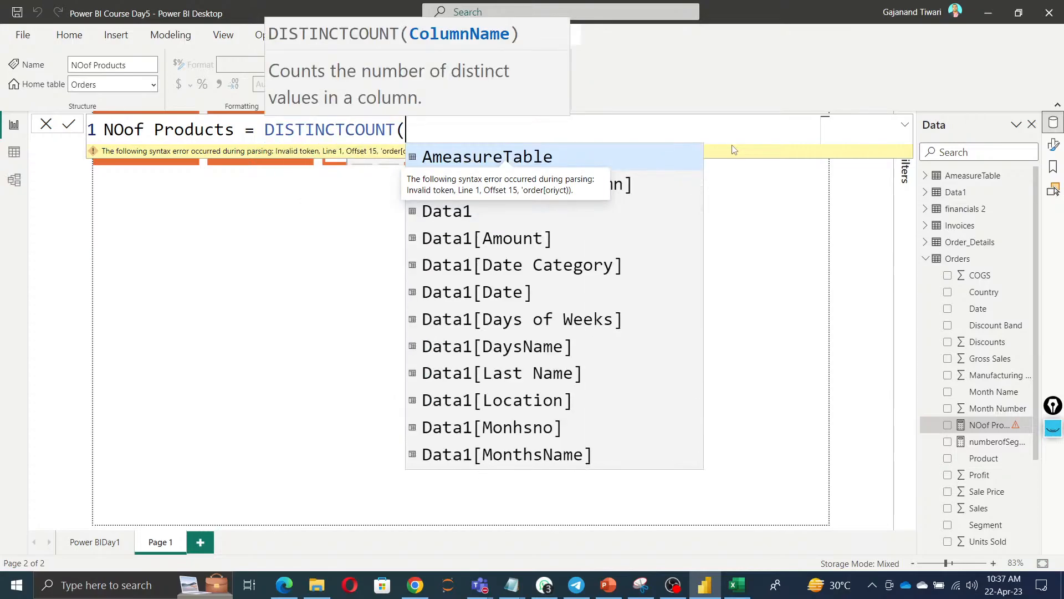
type("prod")
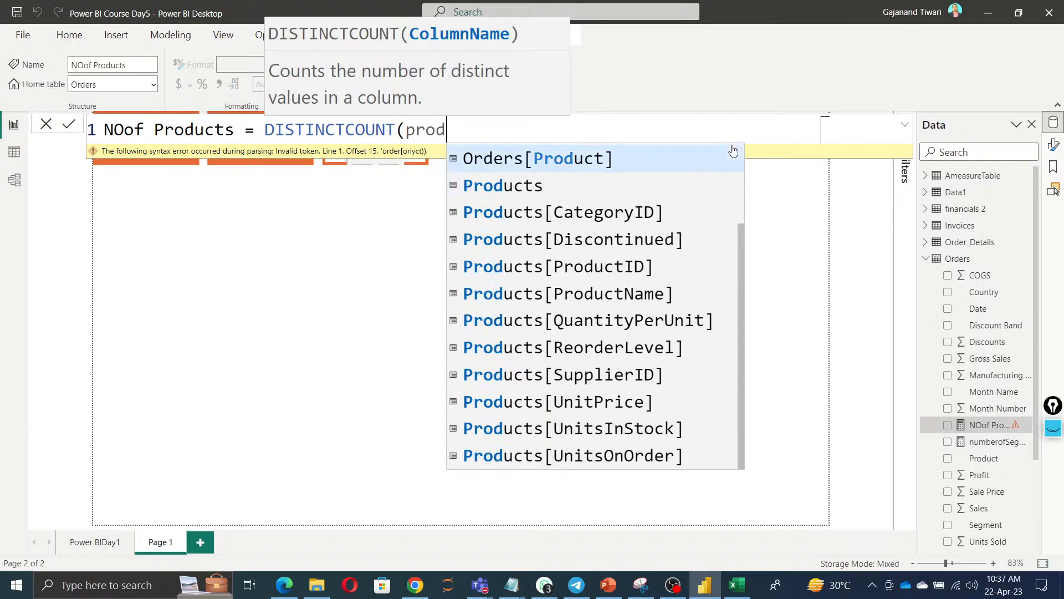
key("Tab")
type(")")
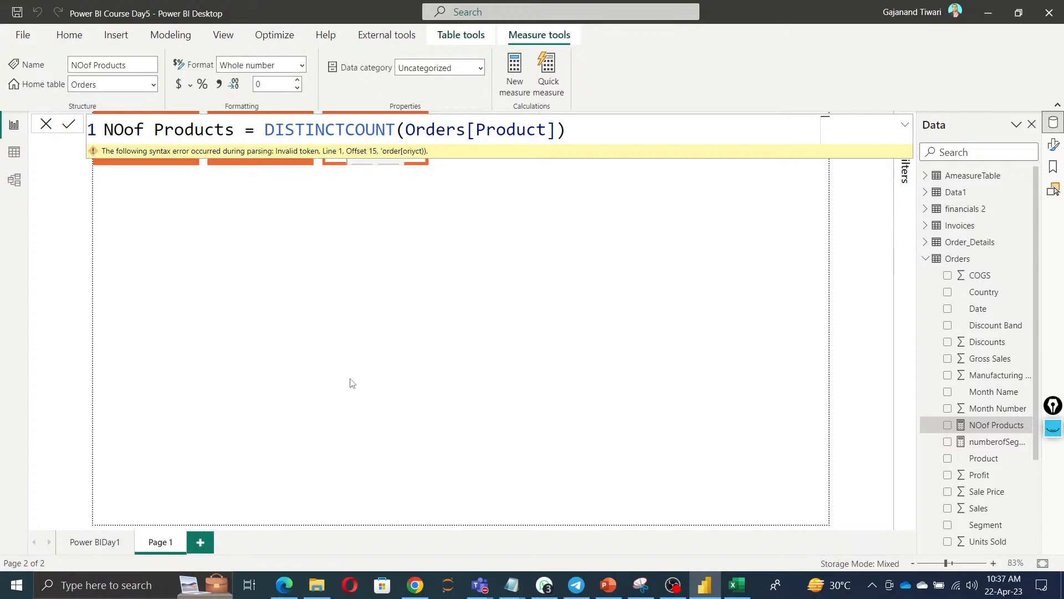
Leave the formula and add the NOof Products measure to the empty third card.
left_click(397, 331)
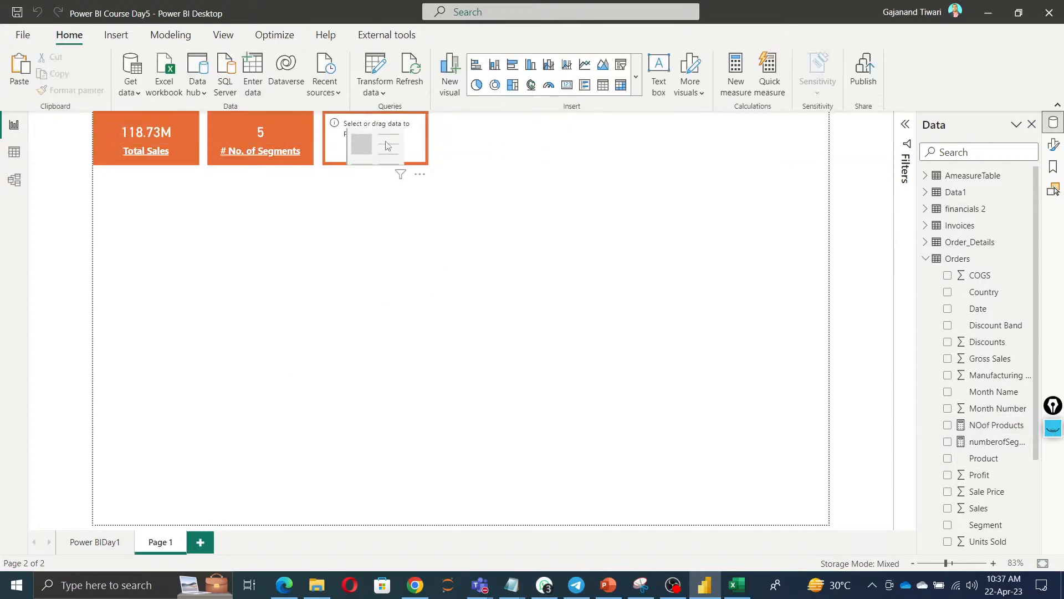
left_click(948, 425)
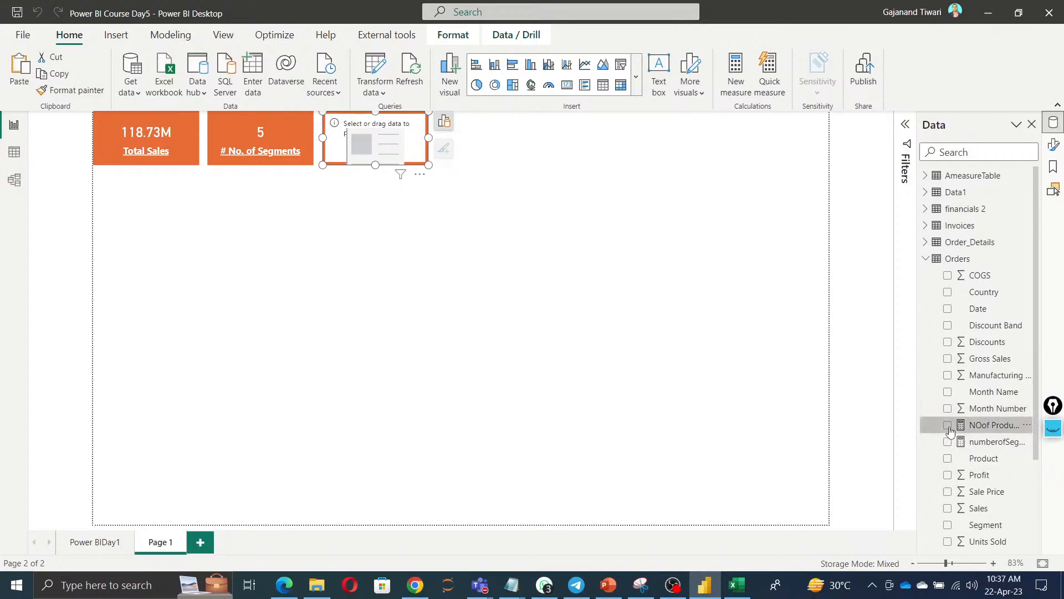
left_click(452, 258)
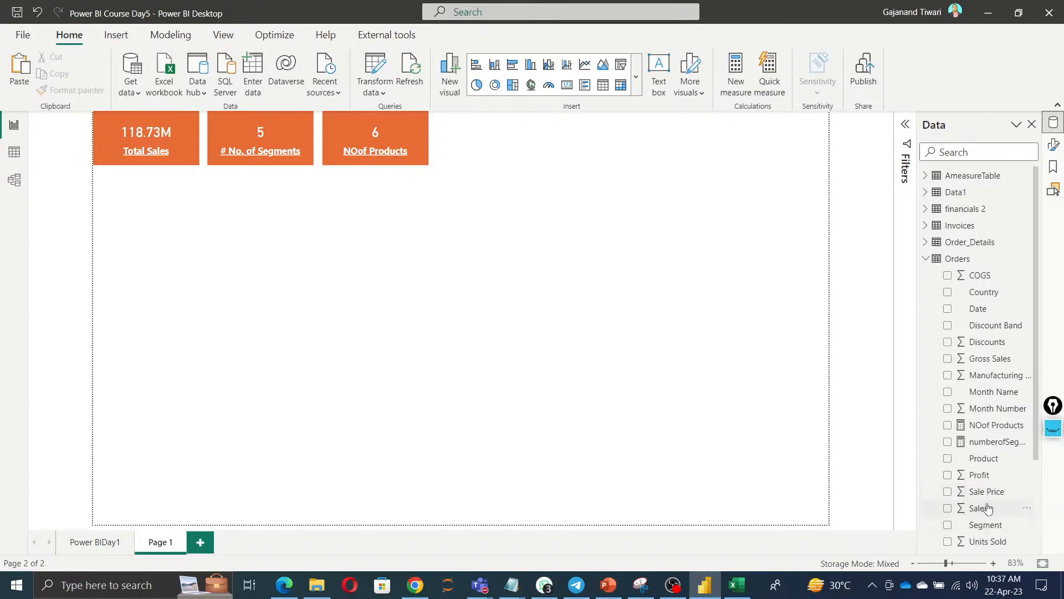
Create a new measure in the Orders table.
right_click(957, 263)
left_click(888, 275)
left_click(965, 444)
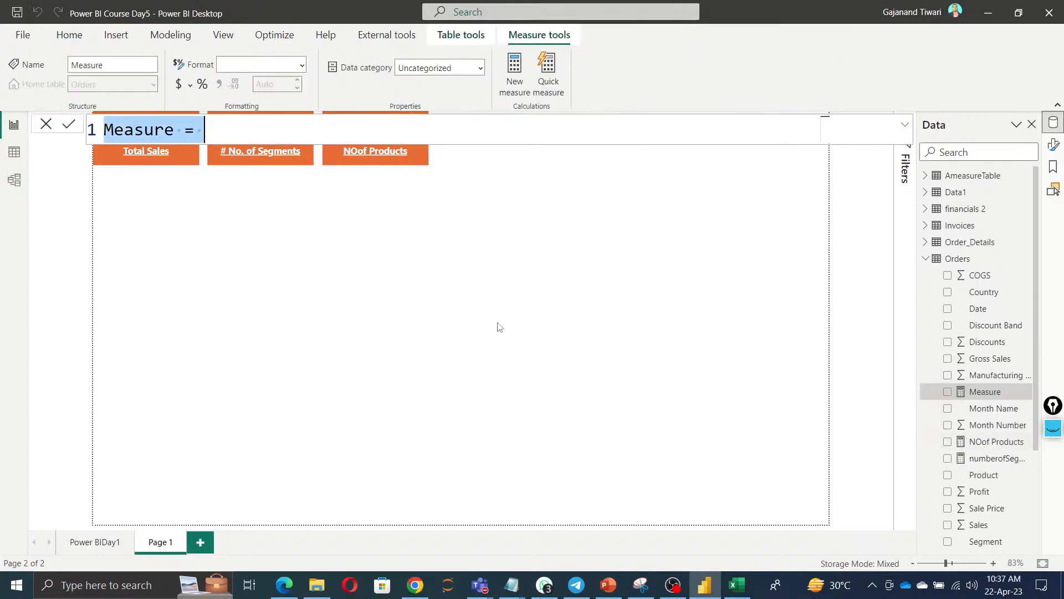
type("Total Co")
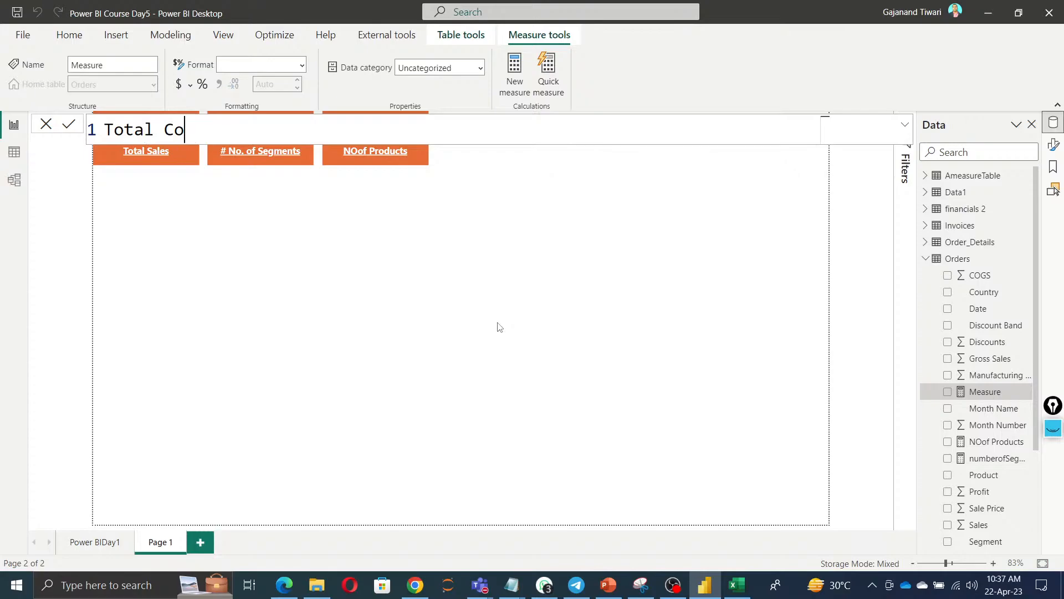
key("BackSpace")
key("BackSpace")
key("BackSpace")
key("BackSpace")
key("BackSpace")
key("BackSpace")
key("BackSpace")
key("BackSpace")
Name the new measure No of Countries and start its expression with the DISTINCTCOUNT function.
type("N")
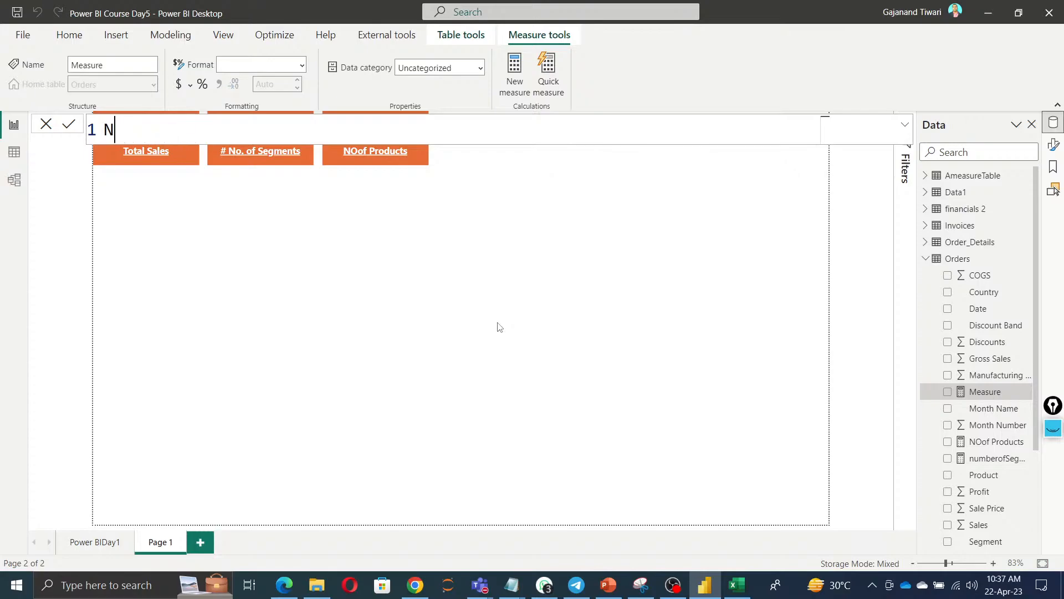
type("o of Cointr")
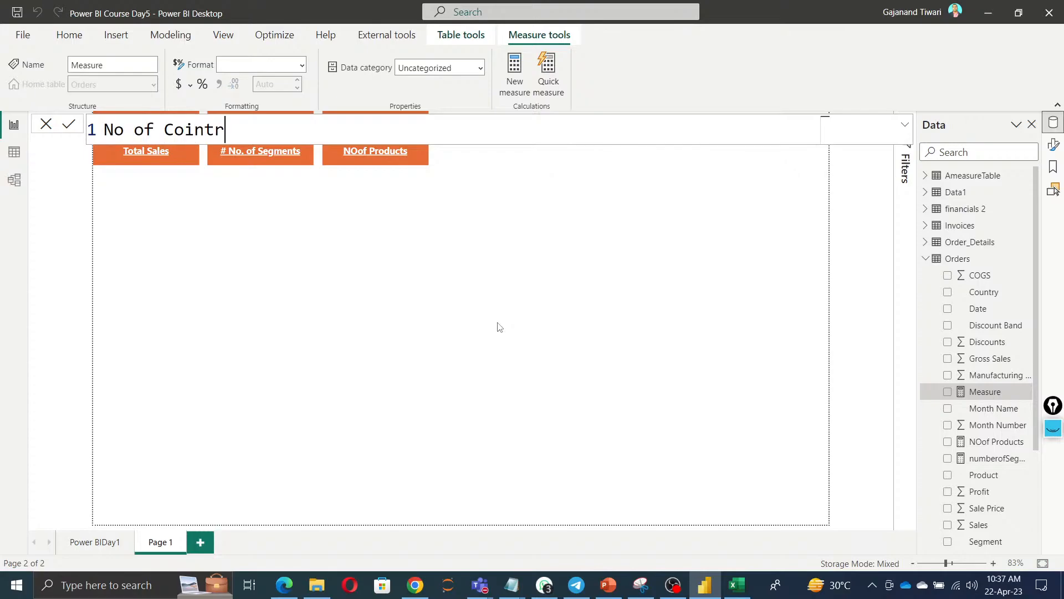
key("BackSpace")
key("BackSpace")
key("BackSpace")
key("BackSpace")
type("untrys")
key("BackSpace")
key("BackSpace")
type("ies = dis")
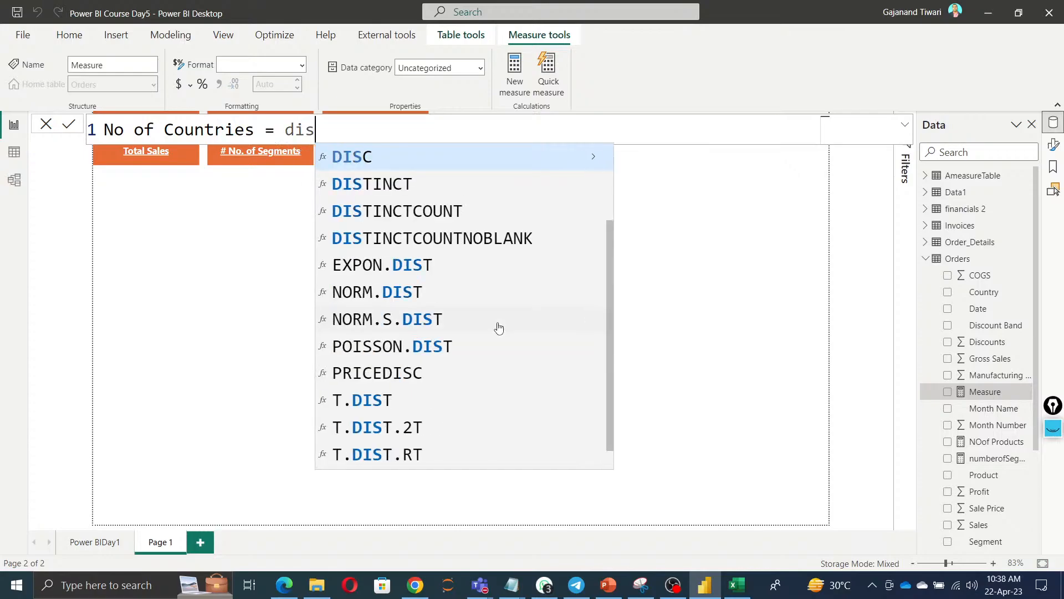
key("Down")
key("Down")
key("Tab")
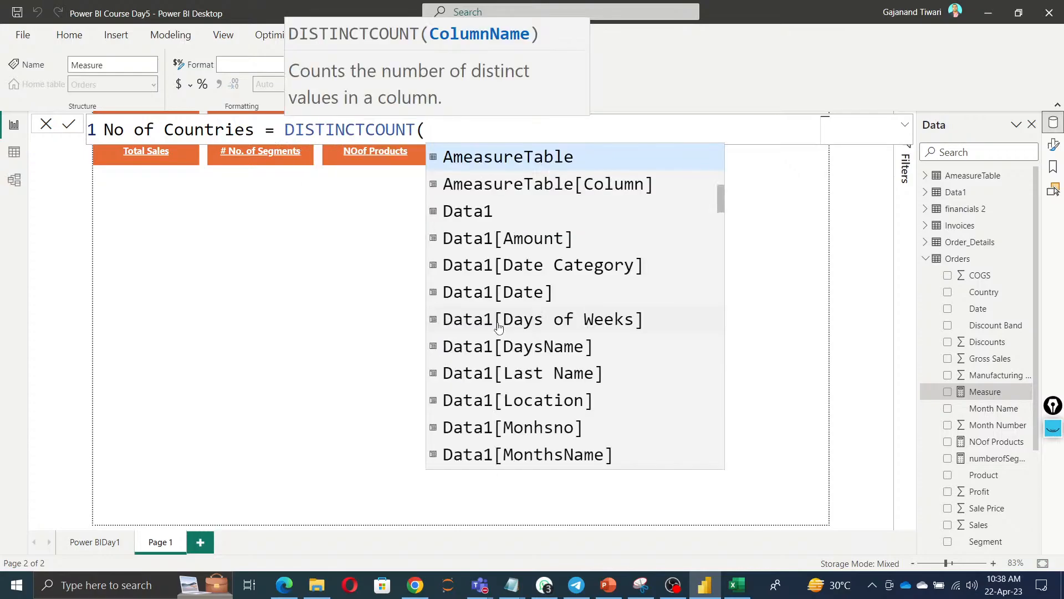
Complete the No of Countries expression with Orders[Country] as the counted column, commit the measure and leave the formula.
type("cou")
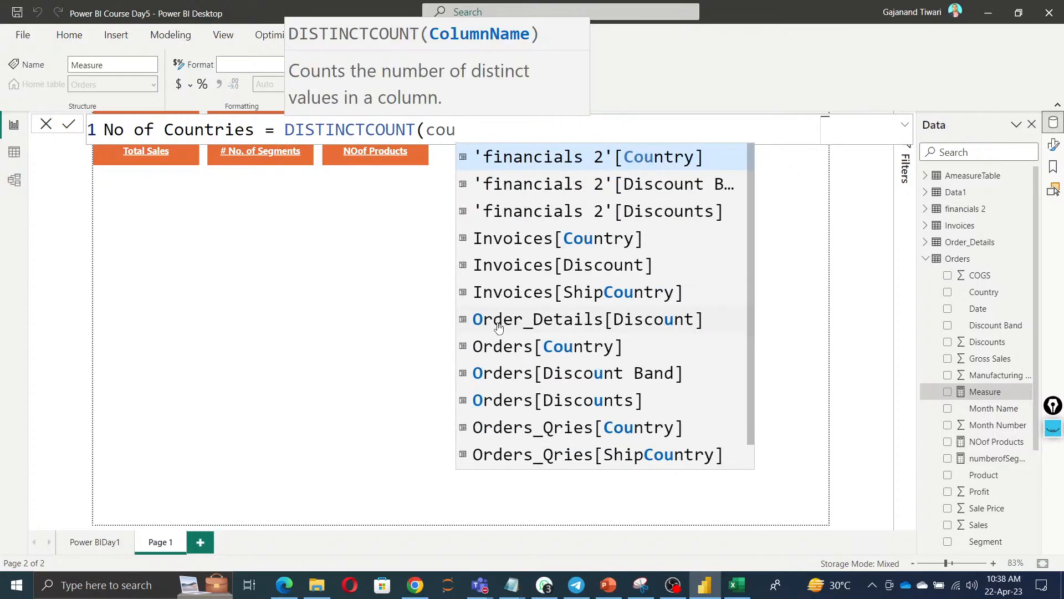
key("Down")
key("Down")
key("Down")
key("Down")
key("Down")
key("Down")
key("Down")
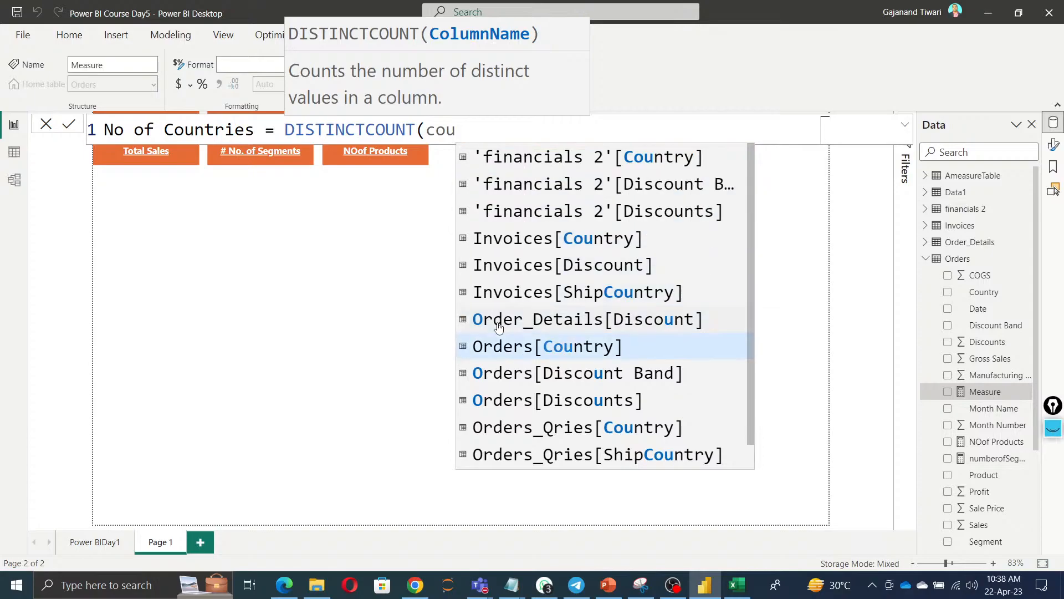
key("Tab")
type(")")
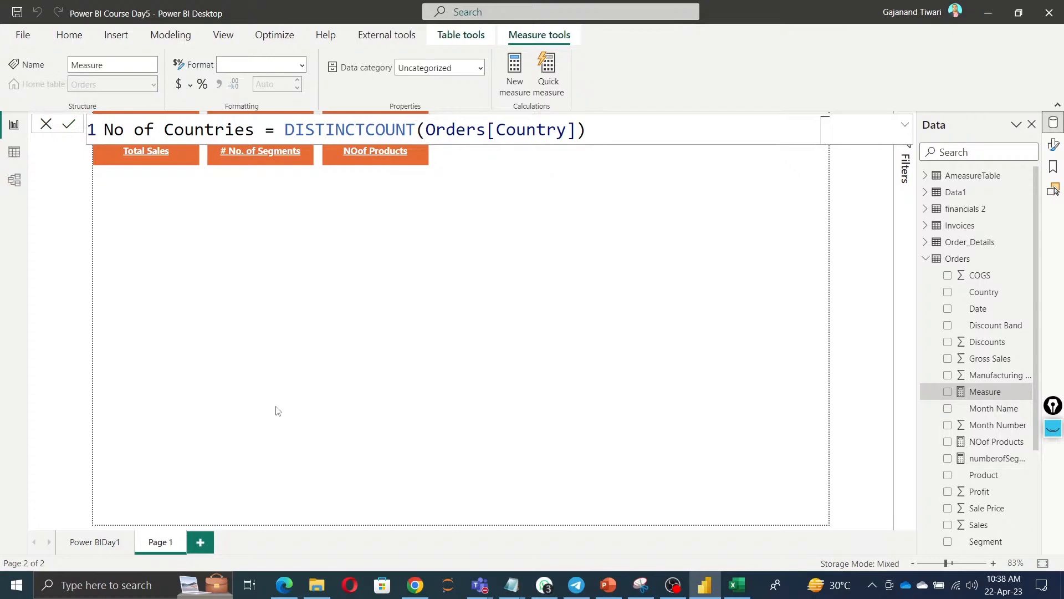
key("Return")
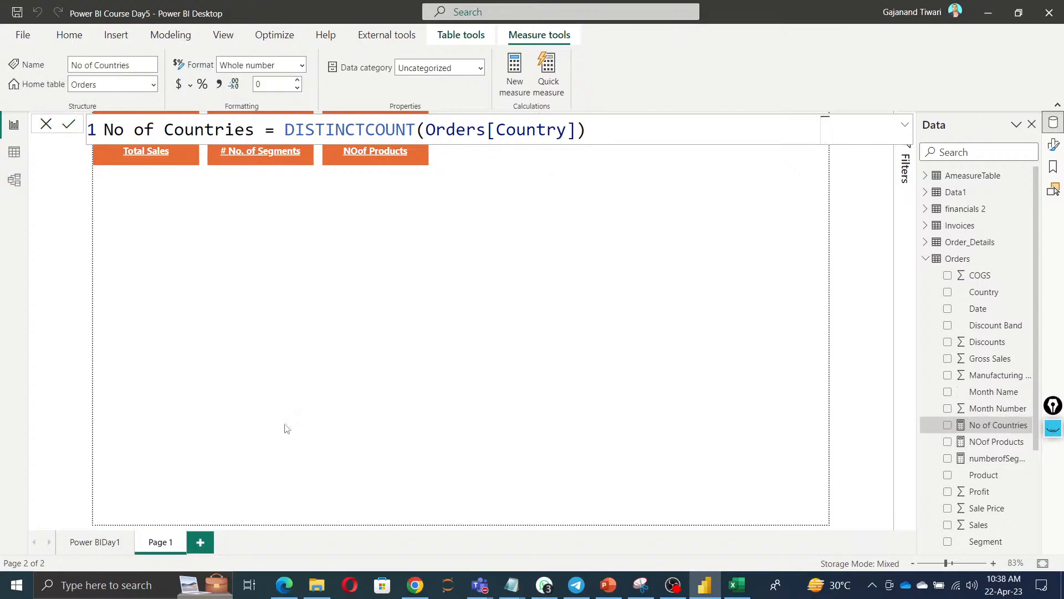
left_click(470, 312)
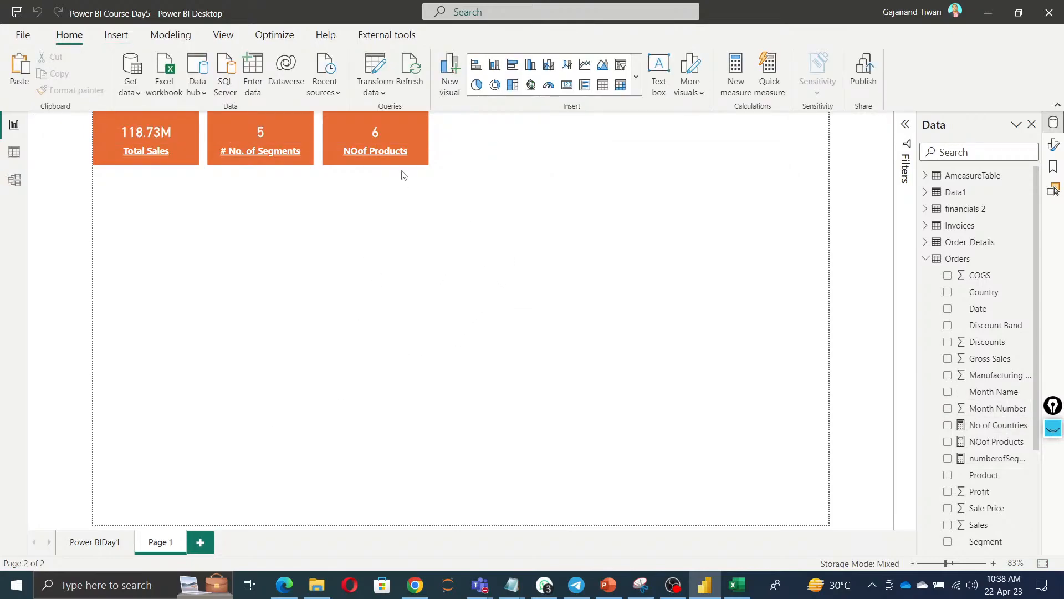
Duplicate the NOof Products card and place the copy beside it as the fourth card in the row.
left_click(403, 134)
key("ctrl+c")
key("ctrl+v")
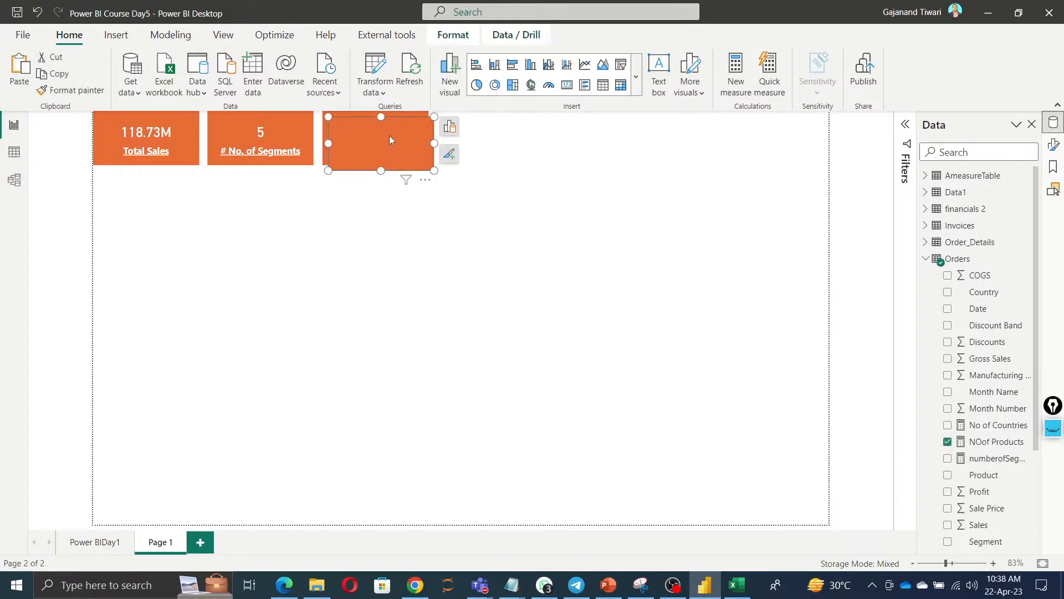
left_click_drag(390, 136, 502, 139)
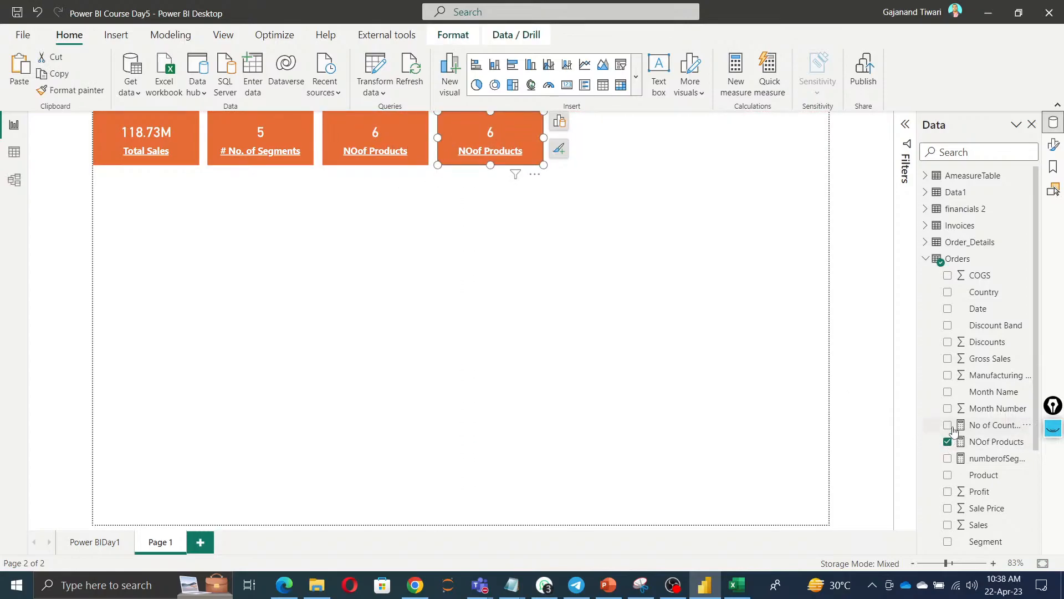
Replace NOof Products with the No of Countries measure in the fourth card.
left_click(947, 441)
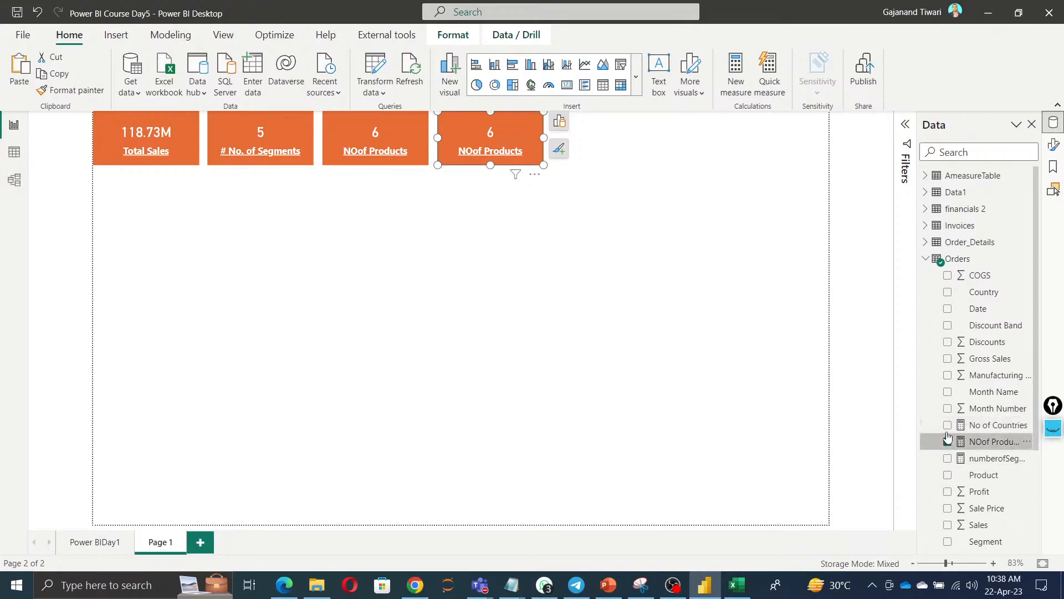
left_click(948, 424)
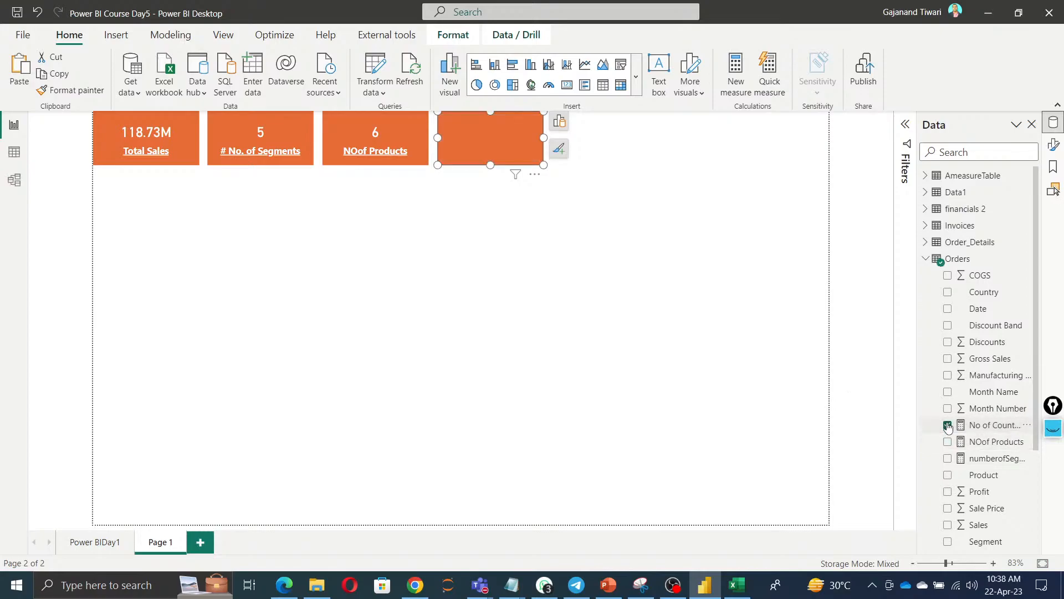
left_click(519, 351)
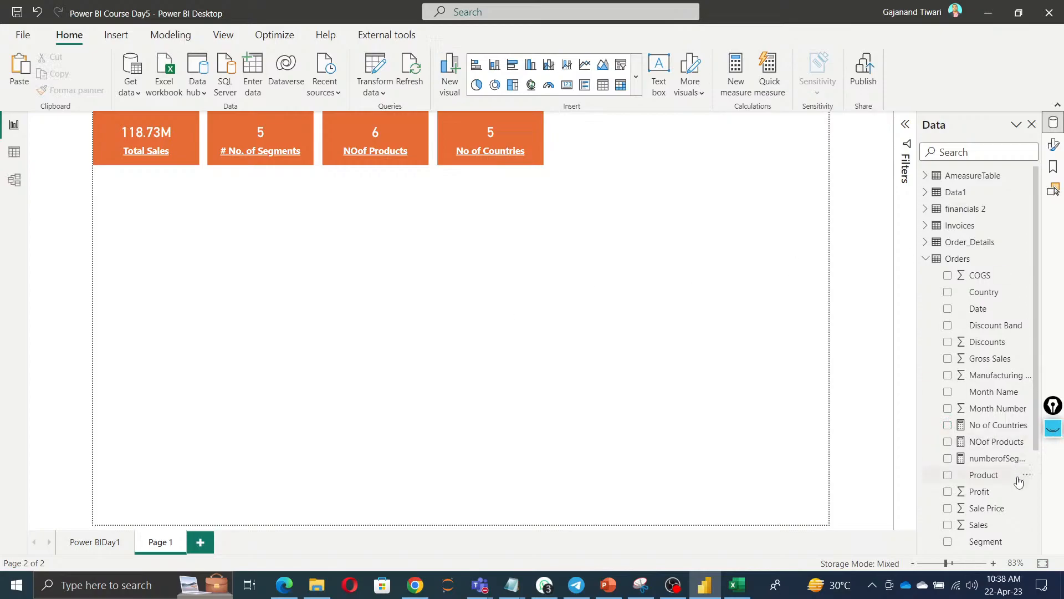
Duplicate the No of Countries card and place the copy beside it as the fifth card in the row.
scroll(1020, 486, "down", 3)
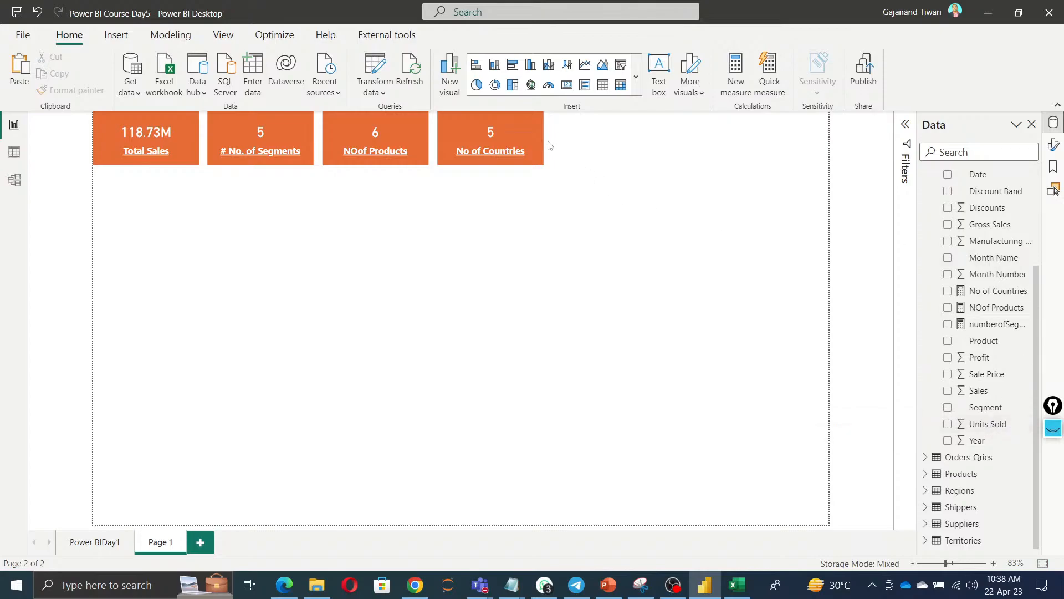
left_click(530, 132)
key("ctrl+c")
key("ctrl+v")
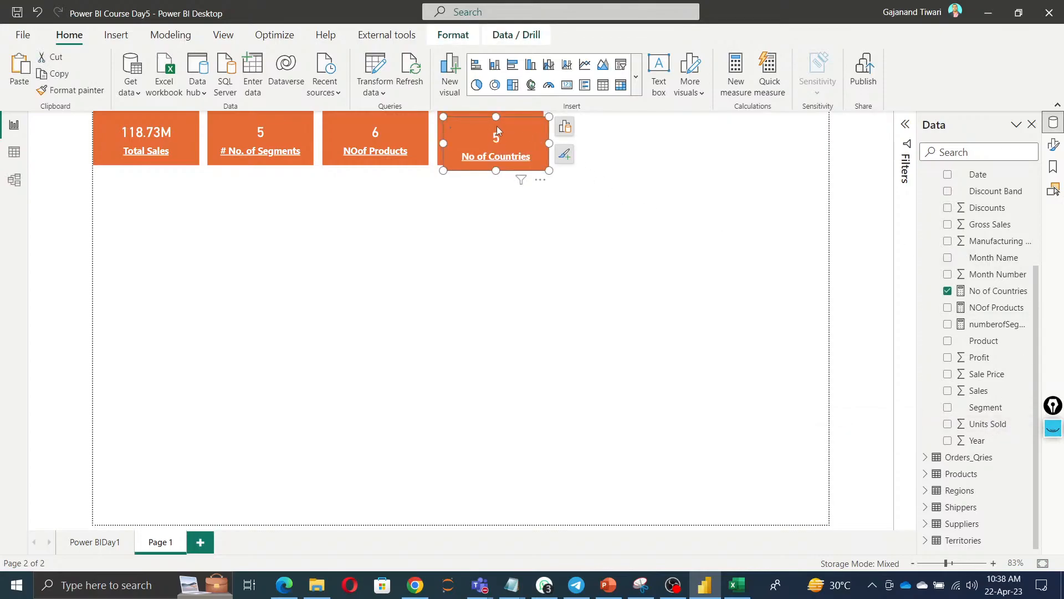
left_click_drag(496, 125, 609, 125)
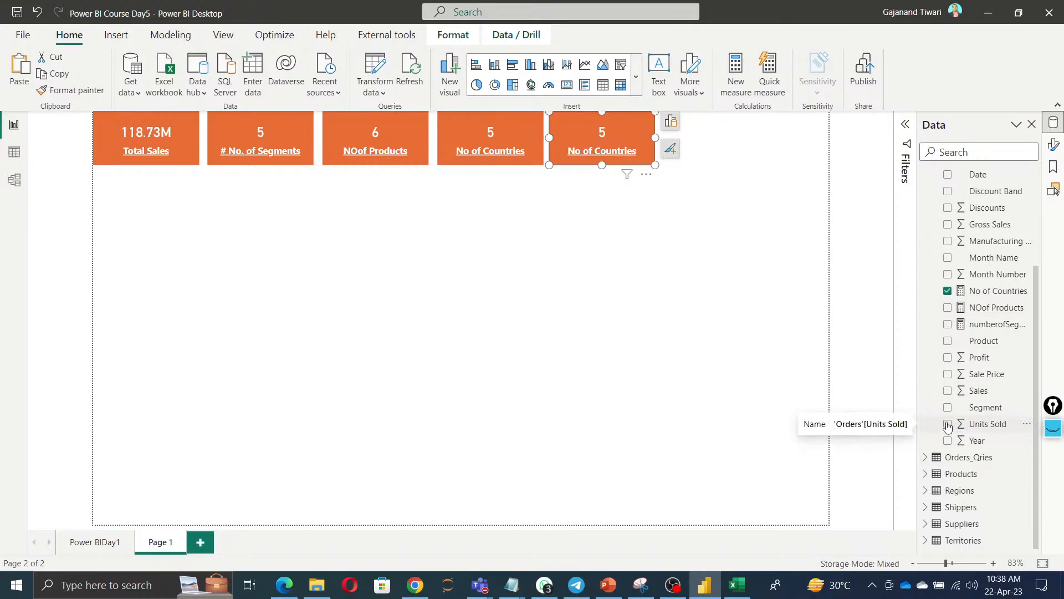
Replace the No of Countries measure in the fifth card with the Units Sold field from Orders.
left_click(670, 121)
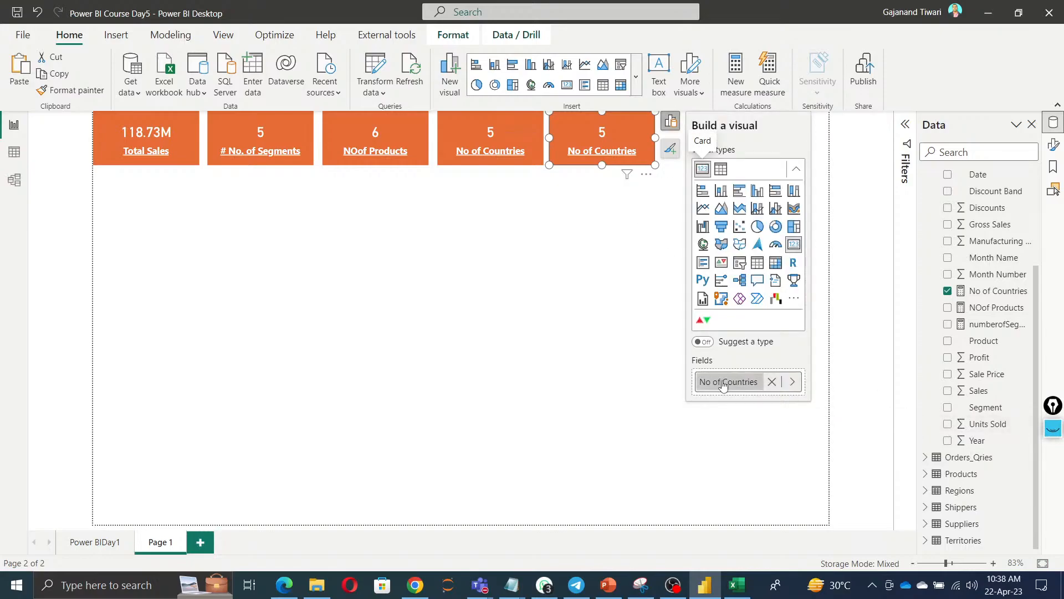
left_click(772, 382)
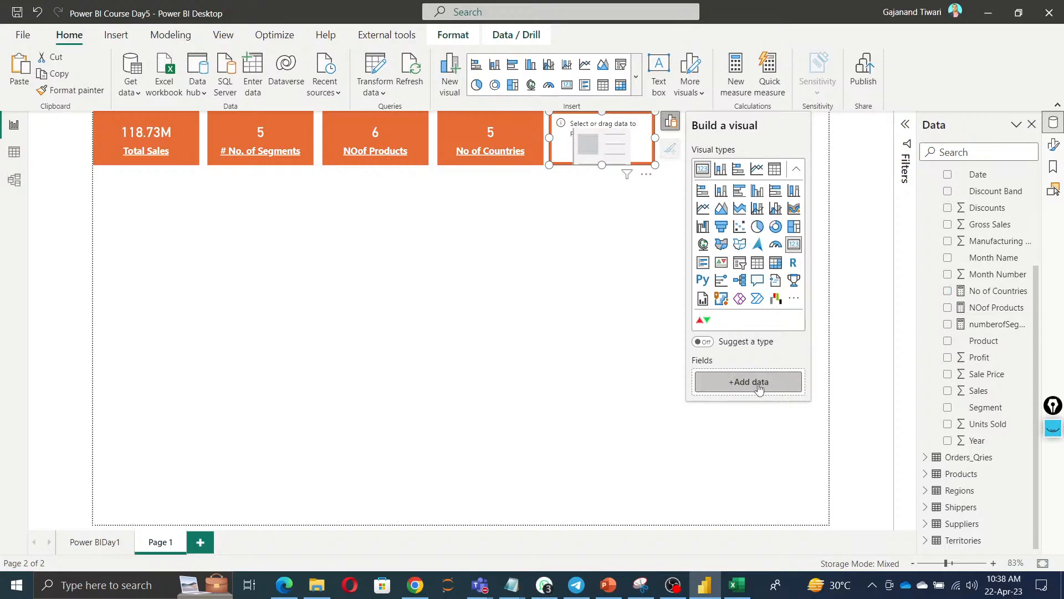
left_click(759, 387)
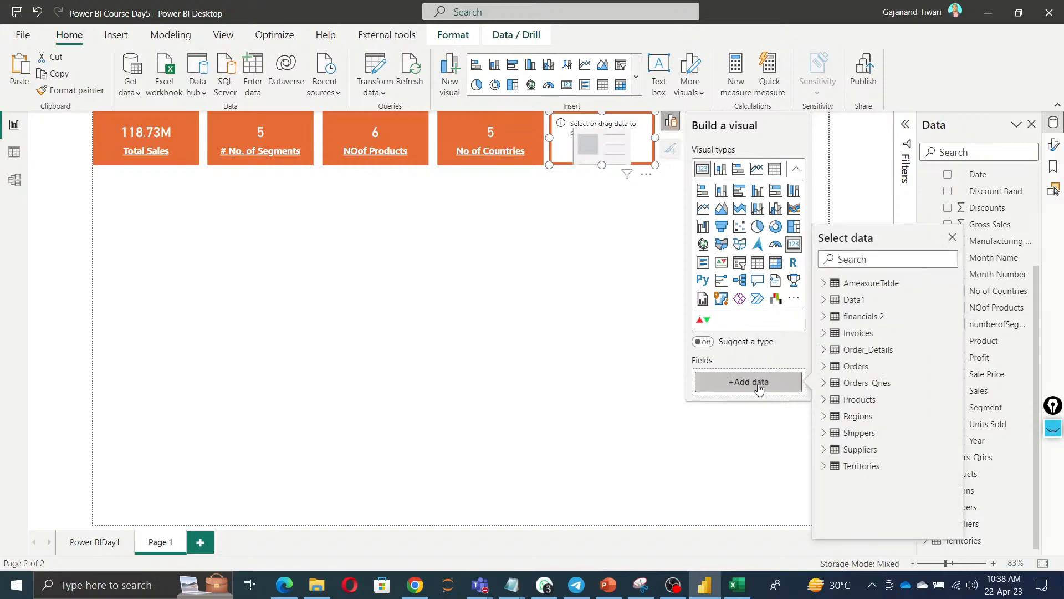
left_click(831, 369)
scroll(865, 410, "down", 5)
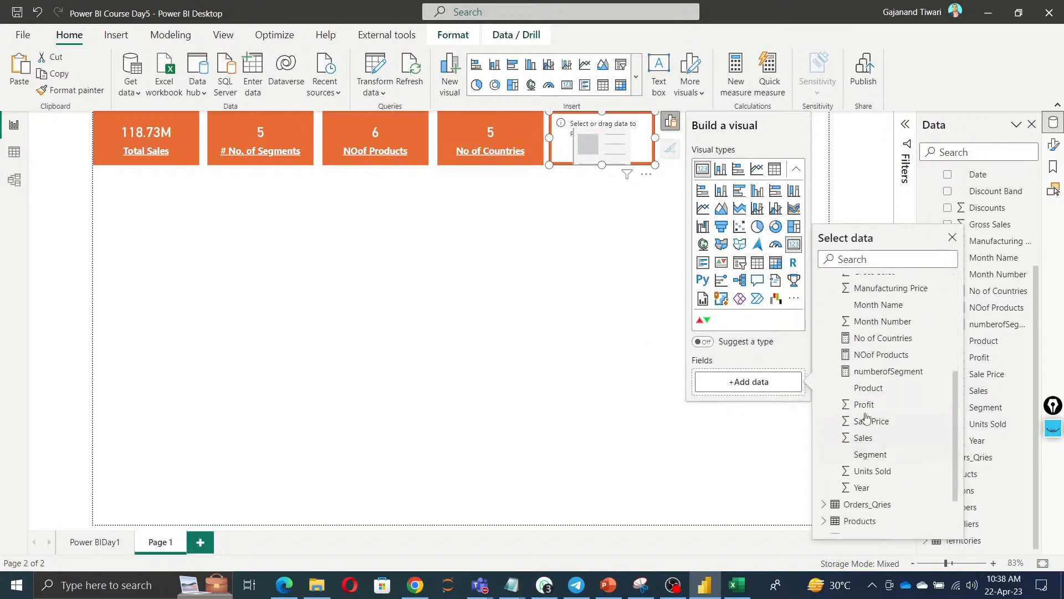
left_click(879, 476)
left_click(537, 277)
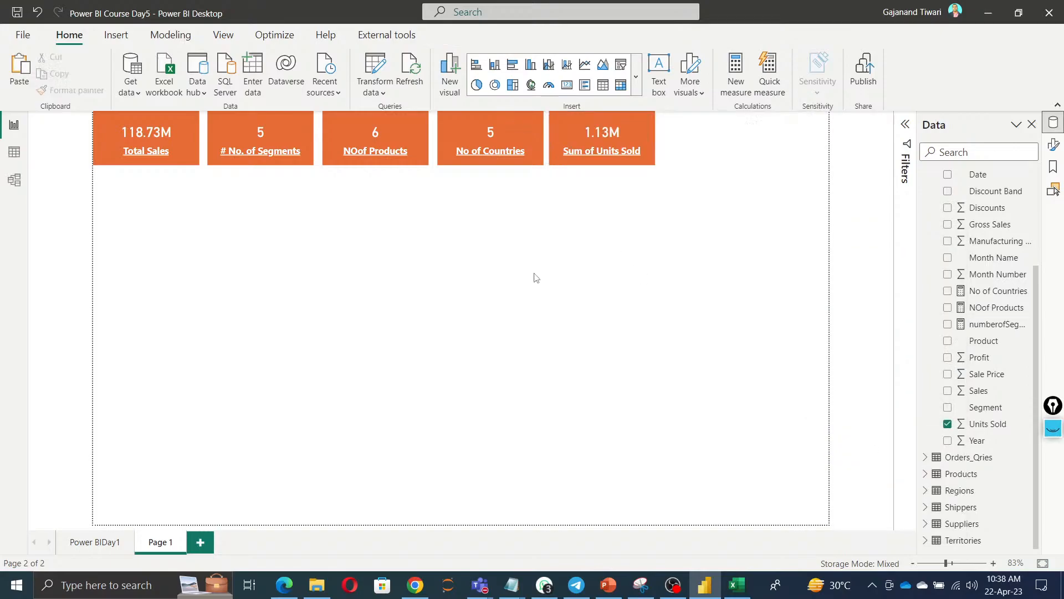
Rename the Sum of Units Sold field in the fifth card to Total Units Sold.
left_click(610, 151)
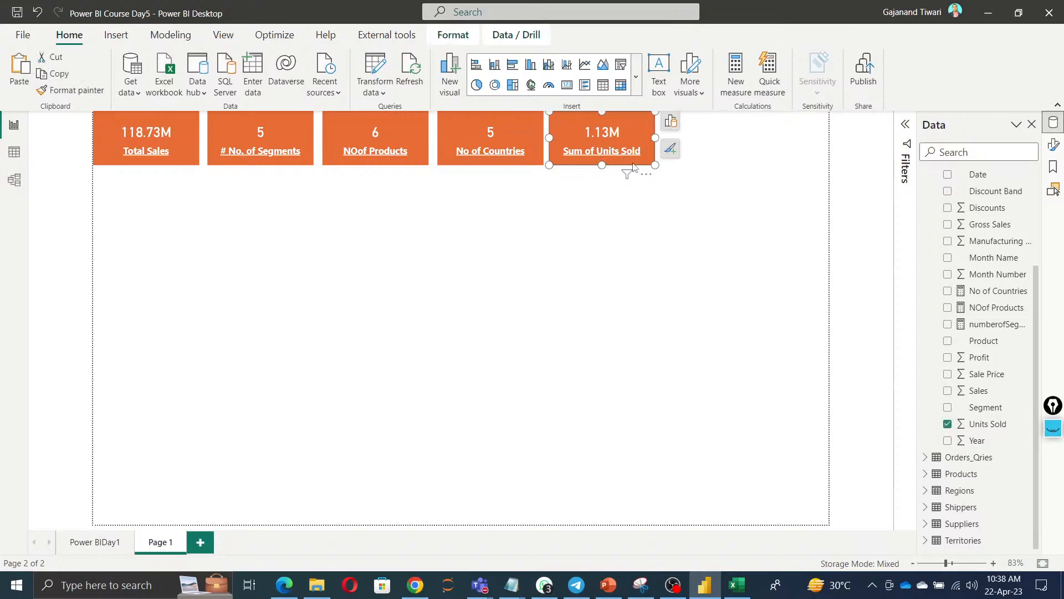
left_click(670, 121)
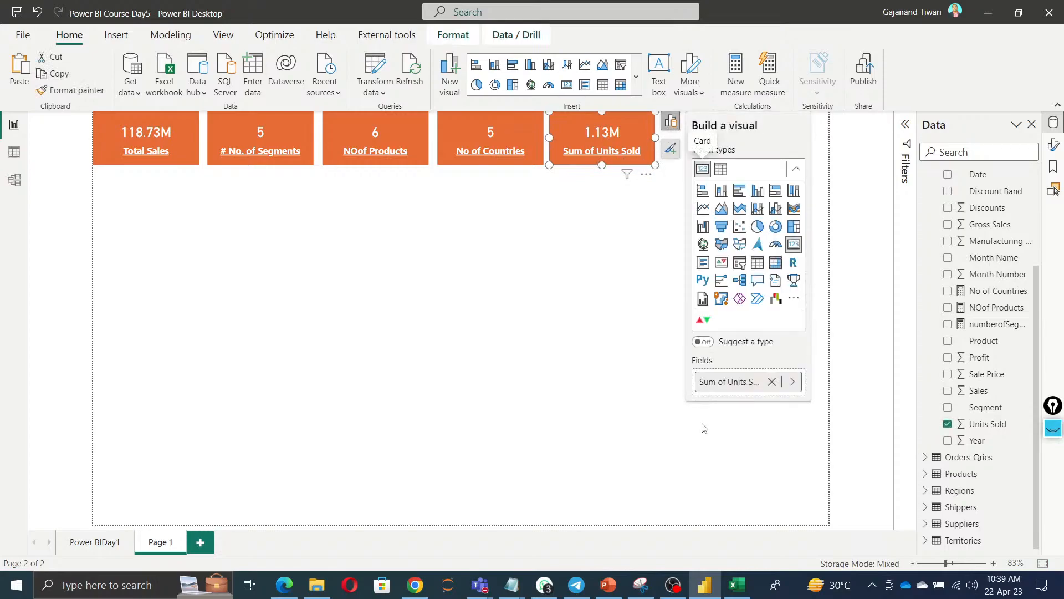
left_click(724, 381)
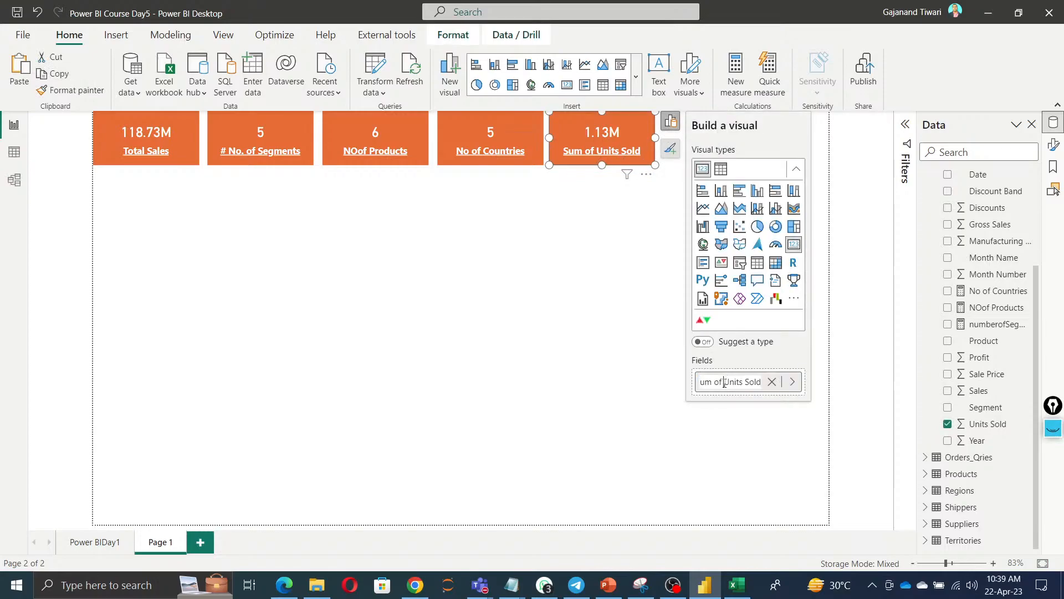
key("BackSpace")
key("BackSpace")
key("BackSpace")
key("BackSpace")
key("BackSpace")
key("BackSpace")
key("BackSpace")
type("Total")
key("Return")
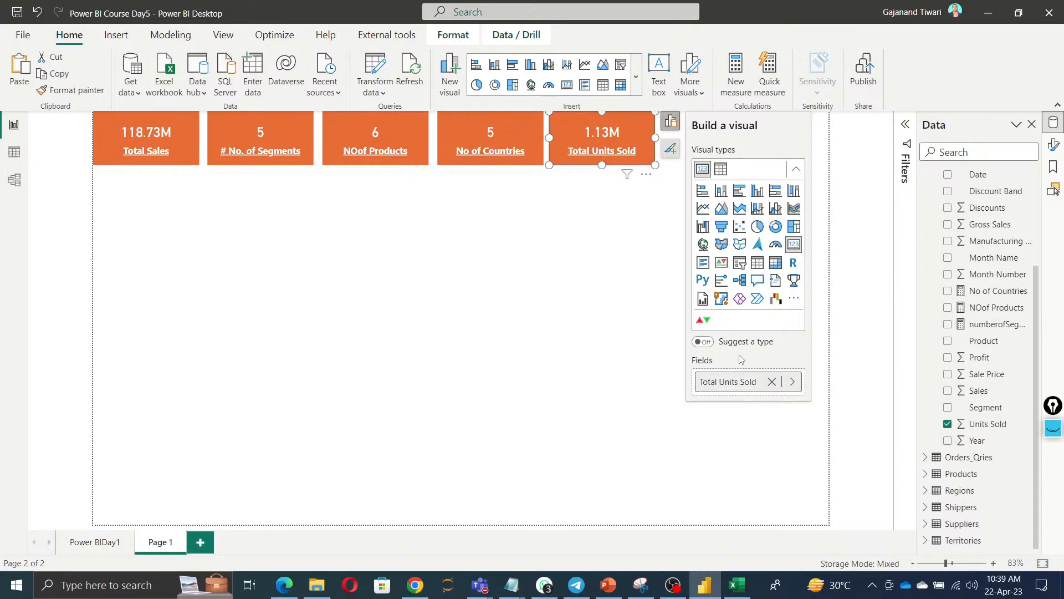
left_click(558, 330)
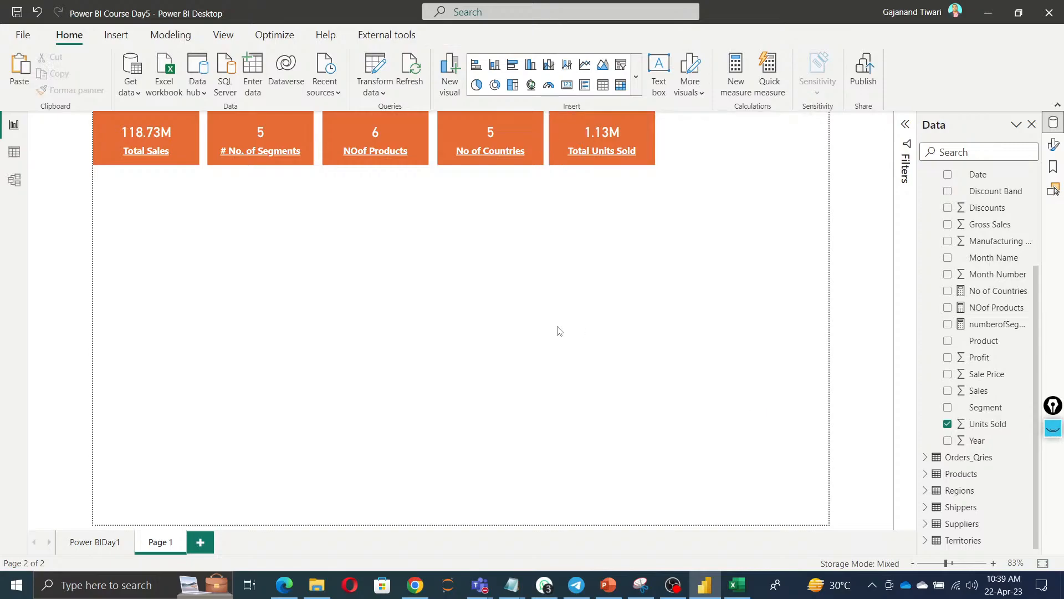
Duplicate the Total Units Sold card as the sixth card in the row and shift the fourth and fifth cards toward it.
left_click(615, 135)
left_click_drag(615, 134, 643, 141)
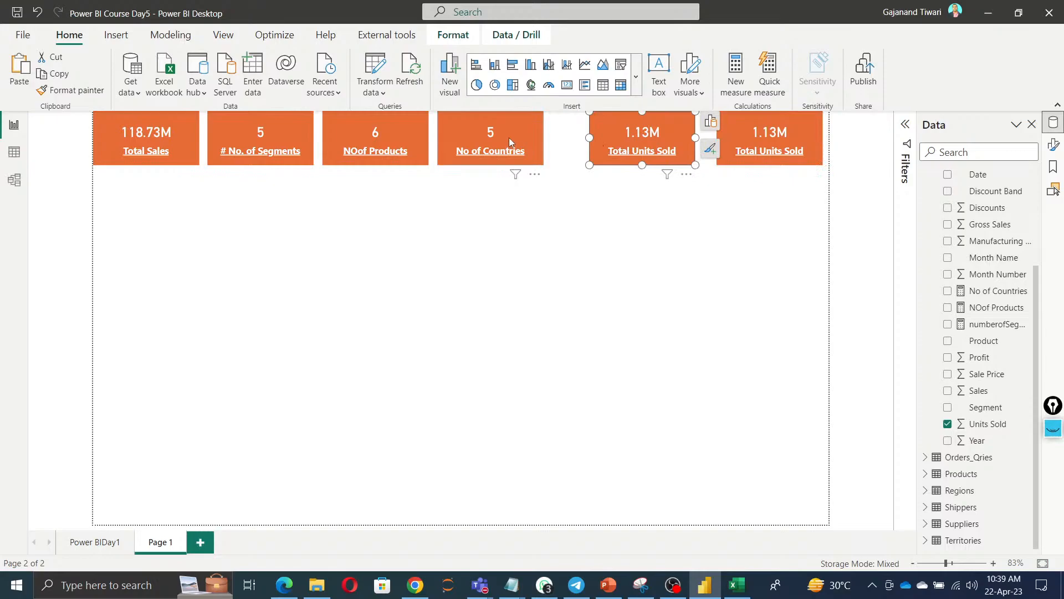
left_click_drag(509, 139, 534, 139)
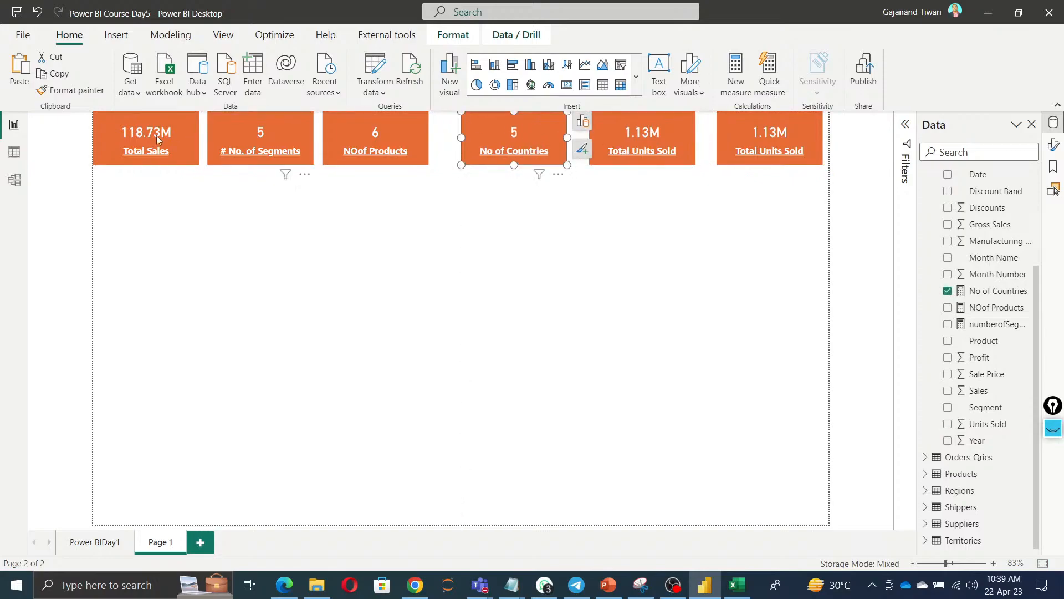
Select all six cards in the row and distribute them horizontally.
left_click(155, 138, "ctrl")
left_click(275, 129, "ctrl")
left_click(368, 125, "ctrl")
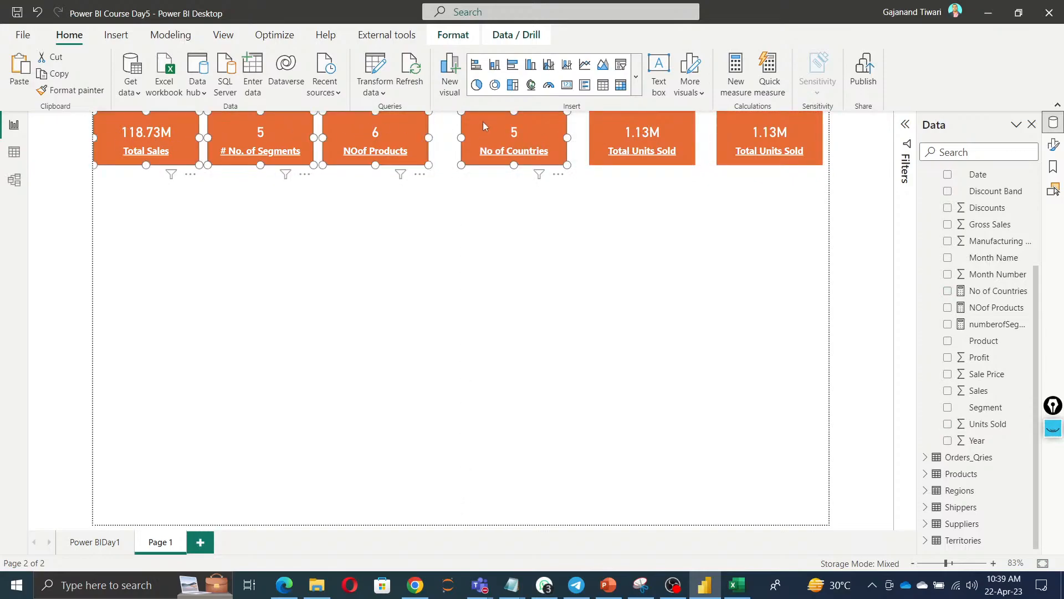
left_click(483, 121, "ctrl")
left_click(638, 116, "ctrl")
left_click(765, 125, "ctrl")
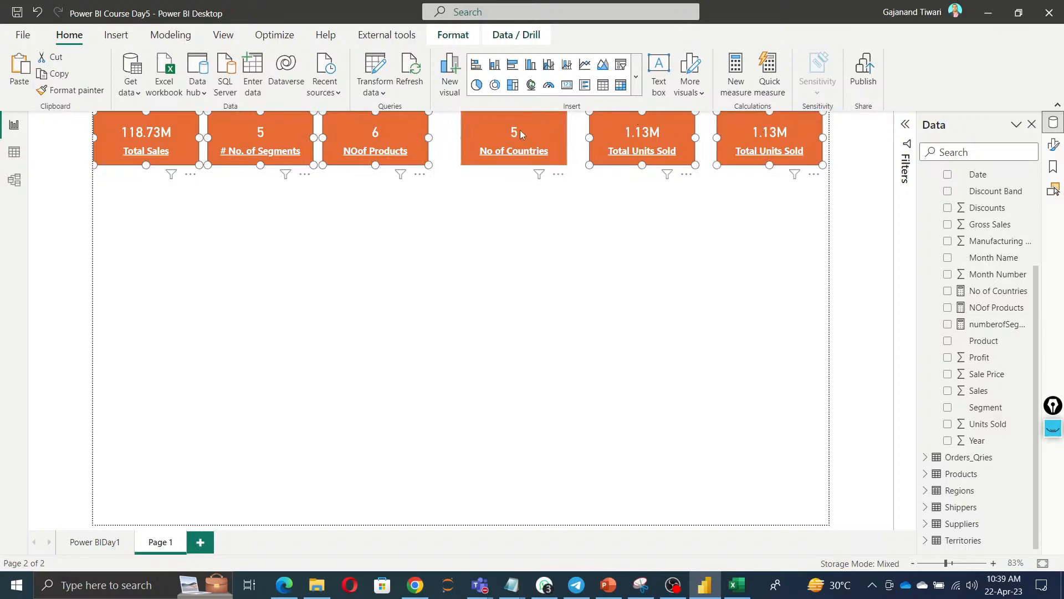
left_click(521, 135, "ctrl")
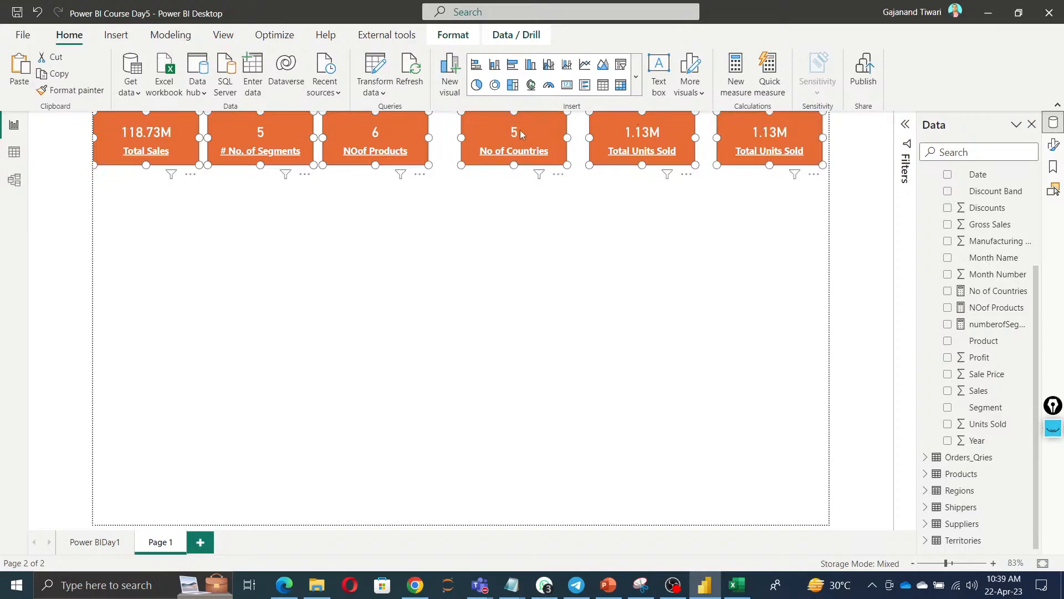
left_click(453, 34)
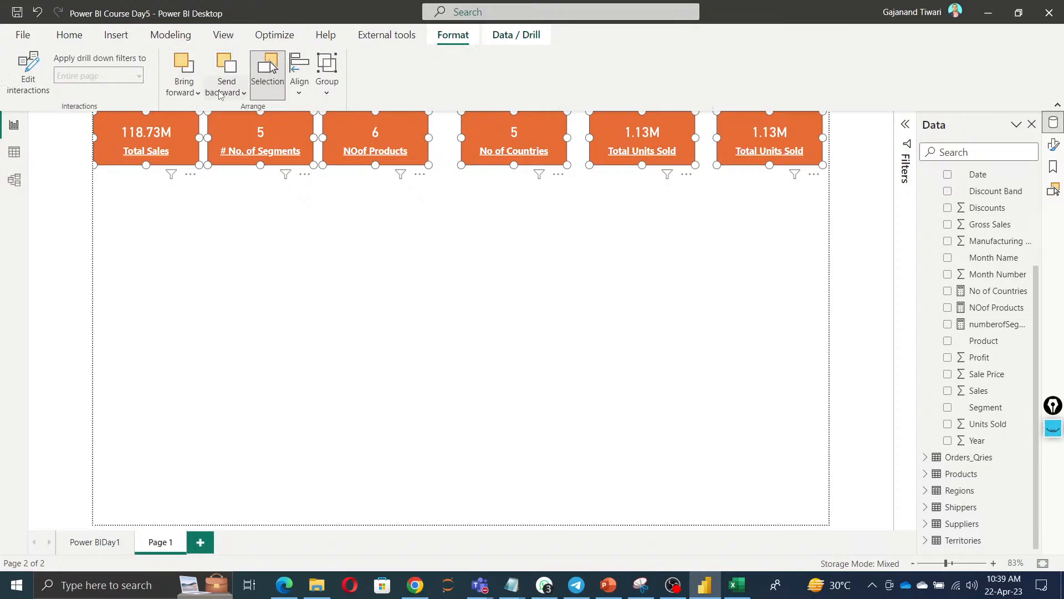
left_click(299, 94)
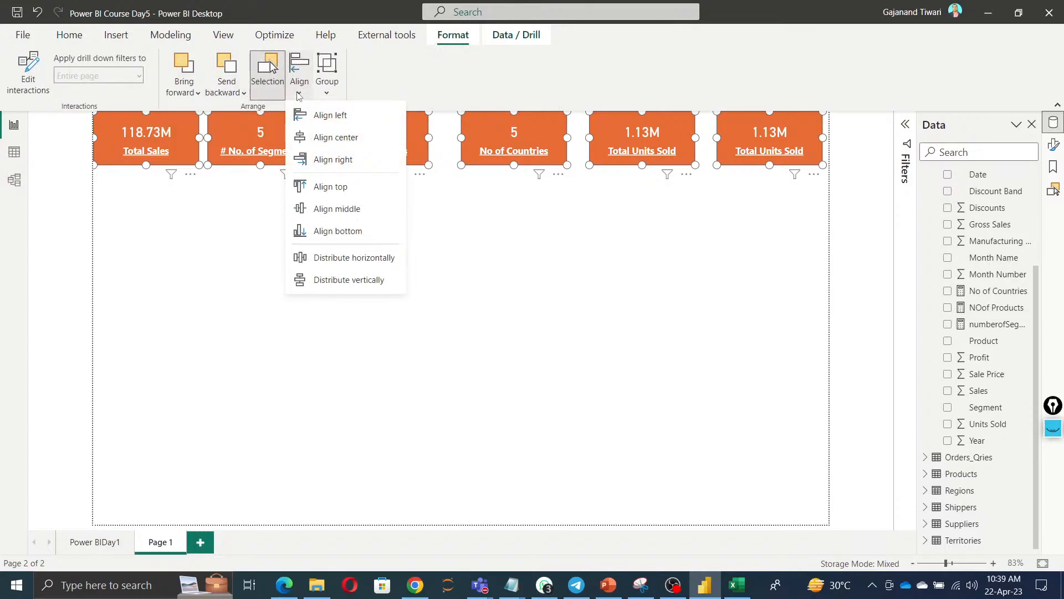
left_click(346, 259)
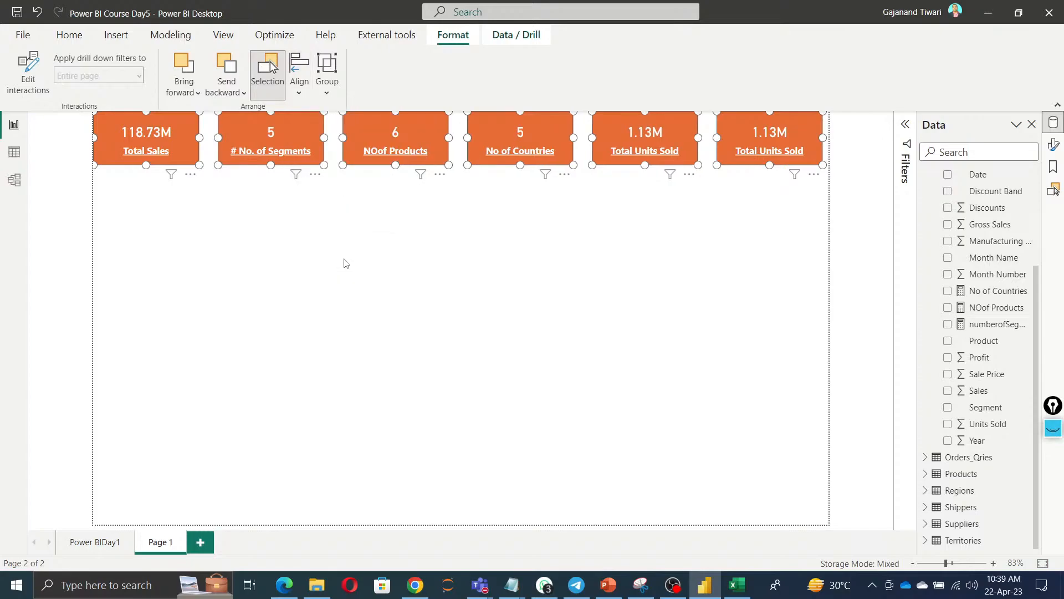
left_click(189, 97)
left_click(219, 143)
left_click(432, 288)
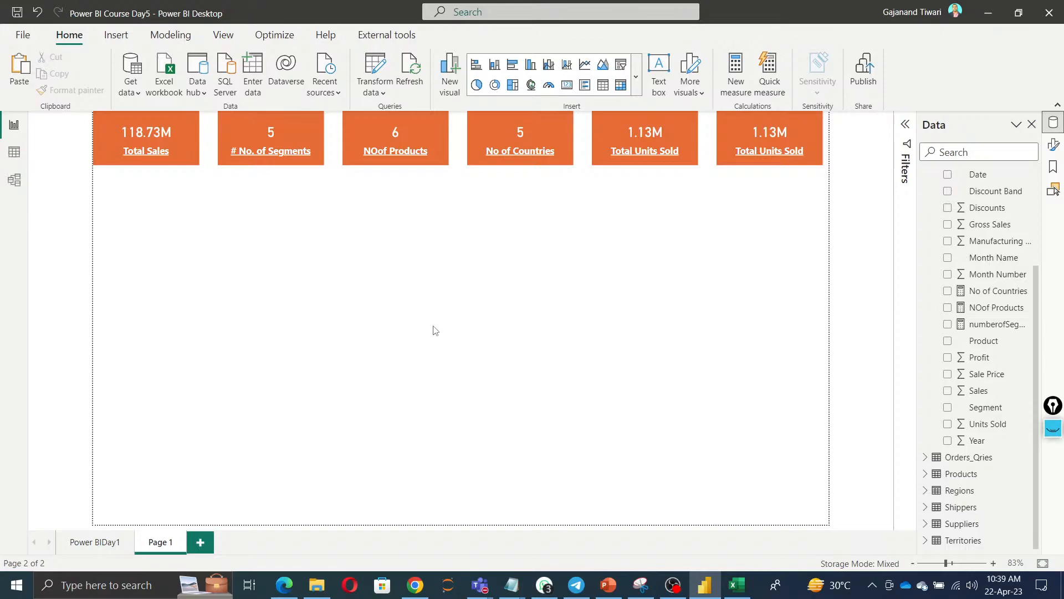
Add a matrix visual below the cards and resize it to fill the remaining width and height of the page.
right_click(312, 299)
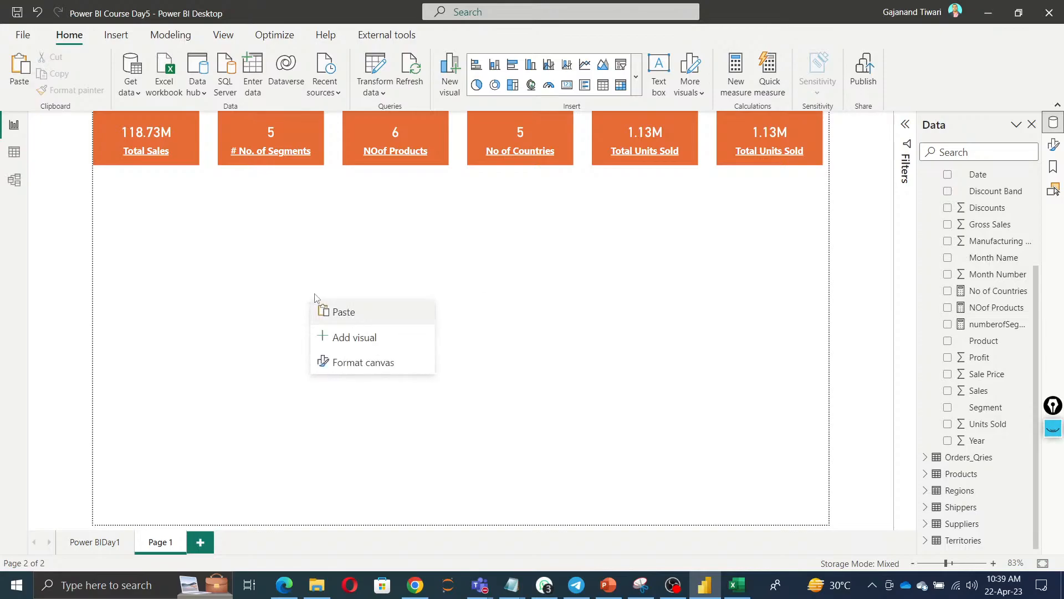
left_click(343, 338)
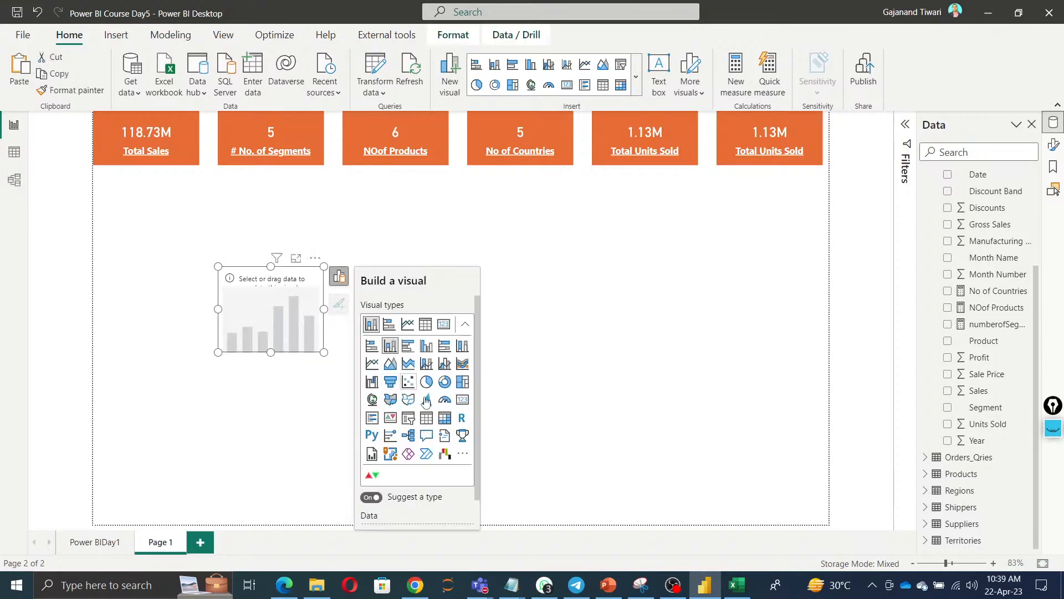
left_click(442, 421)
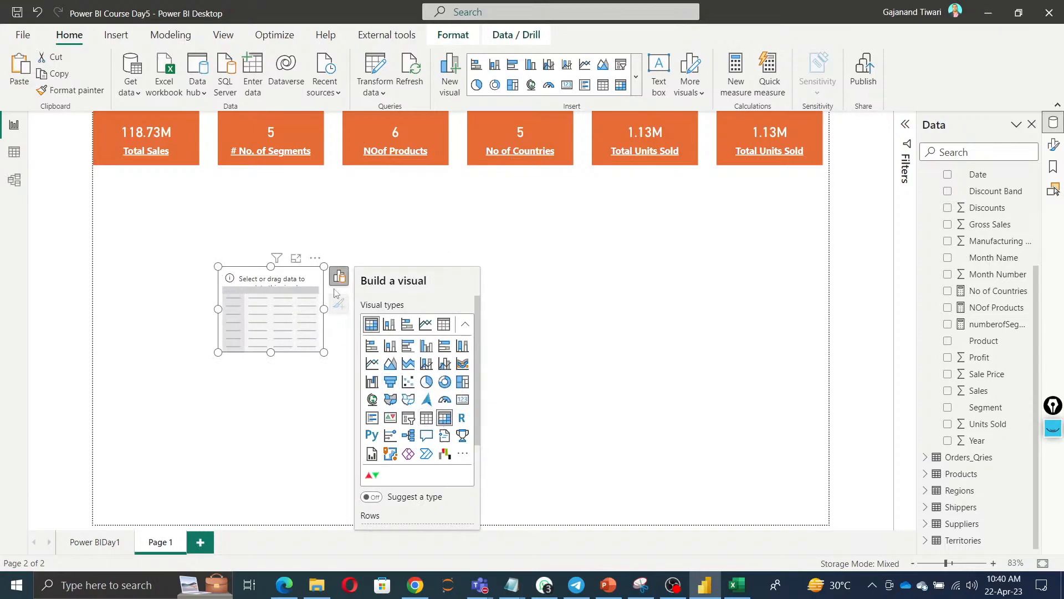
left_click_drag(313, 263, 194, 178)
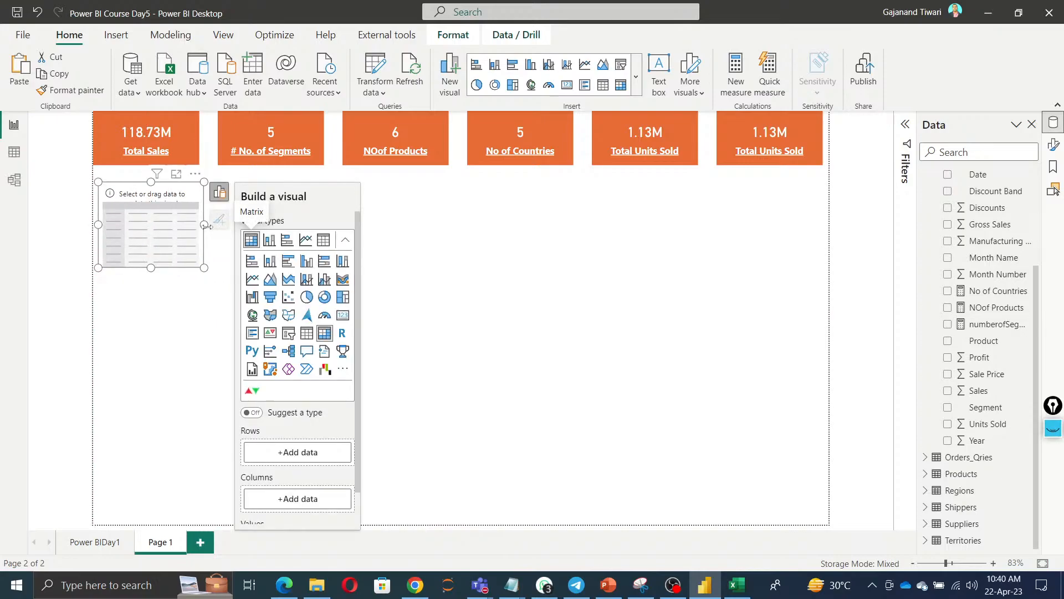
left_click_drag(204, 225, 832, 230)
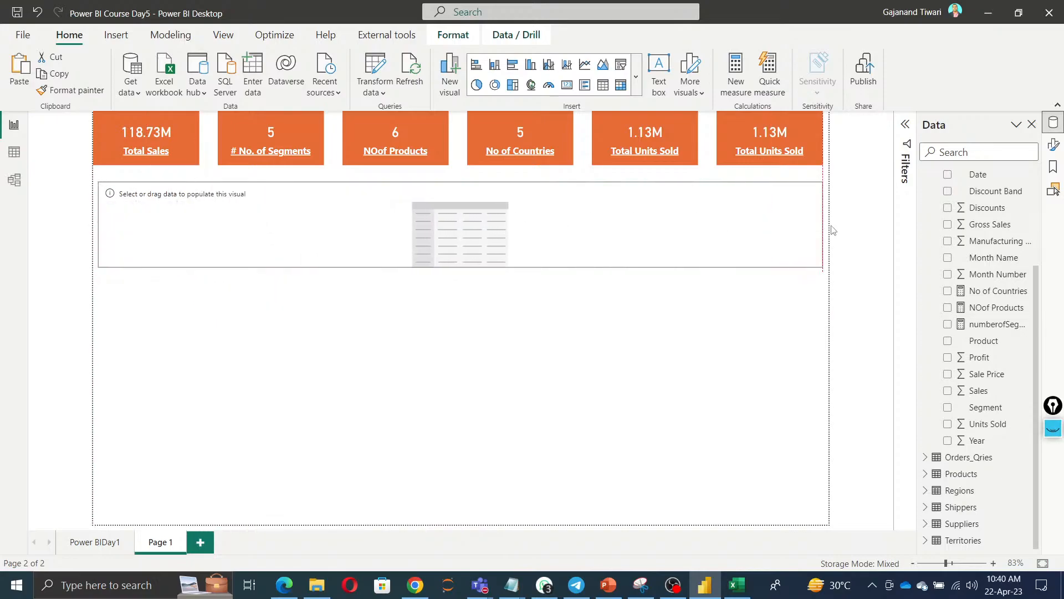
left_click_drag(460, 269, 480, 528)
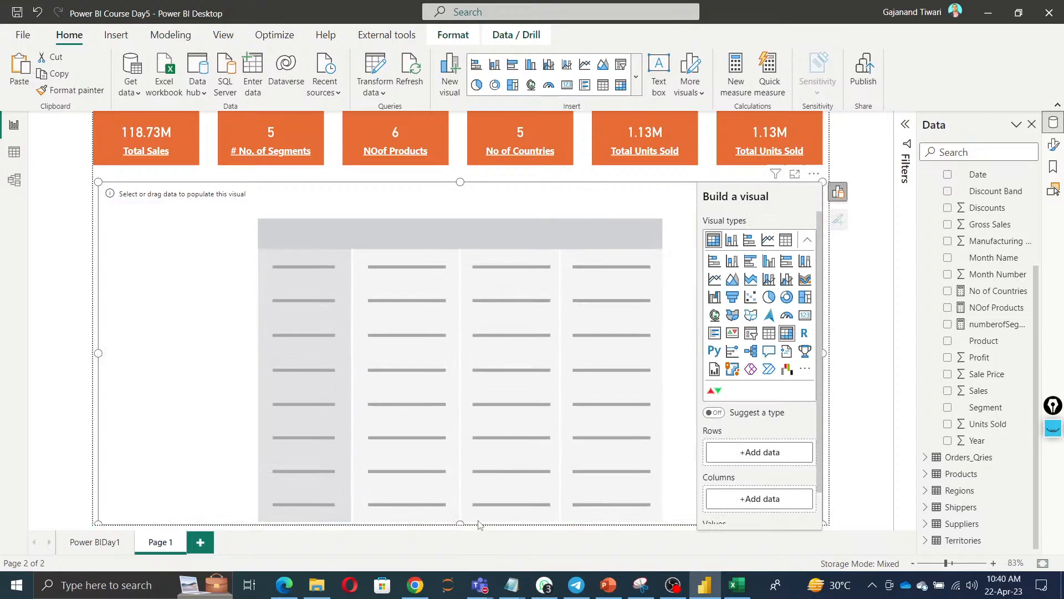
Add the Country and Discount Band fields from Orders to the matrix rows.
left_click(749, 453)
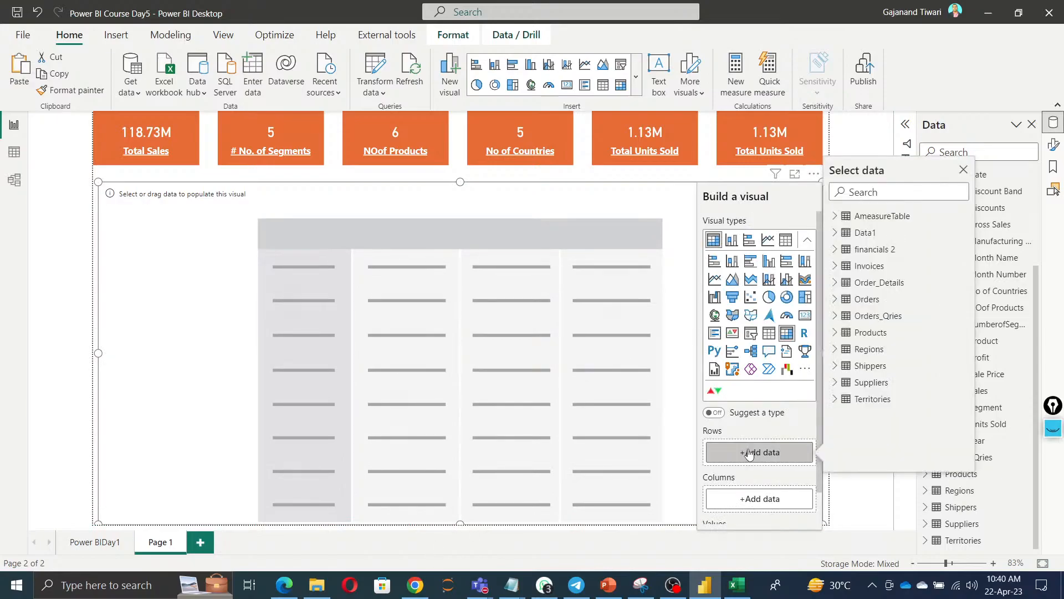
left_click(838, 299)
left_click(877, 336)
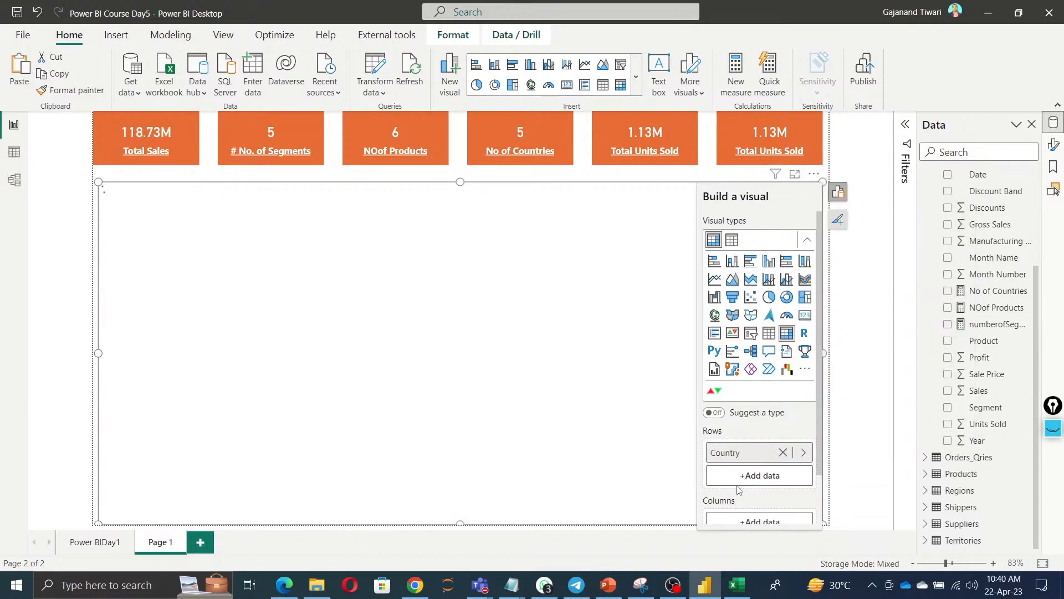
left_click(756, 476)
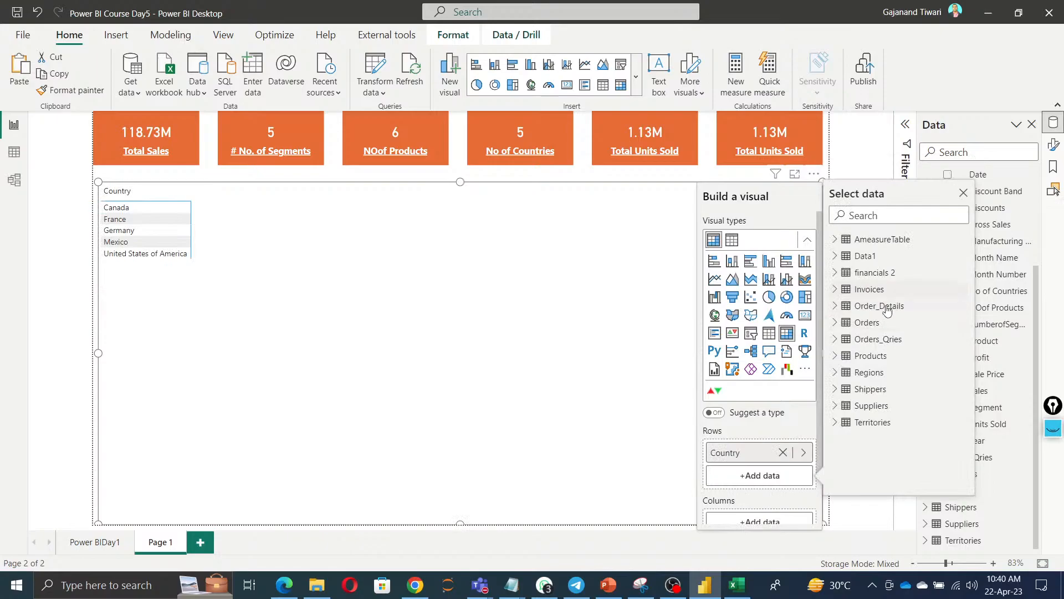
left_click(837, 323)
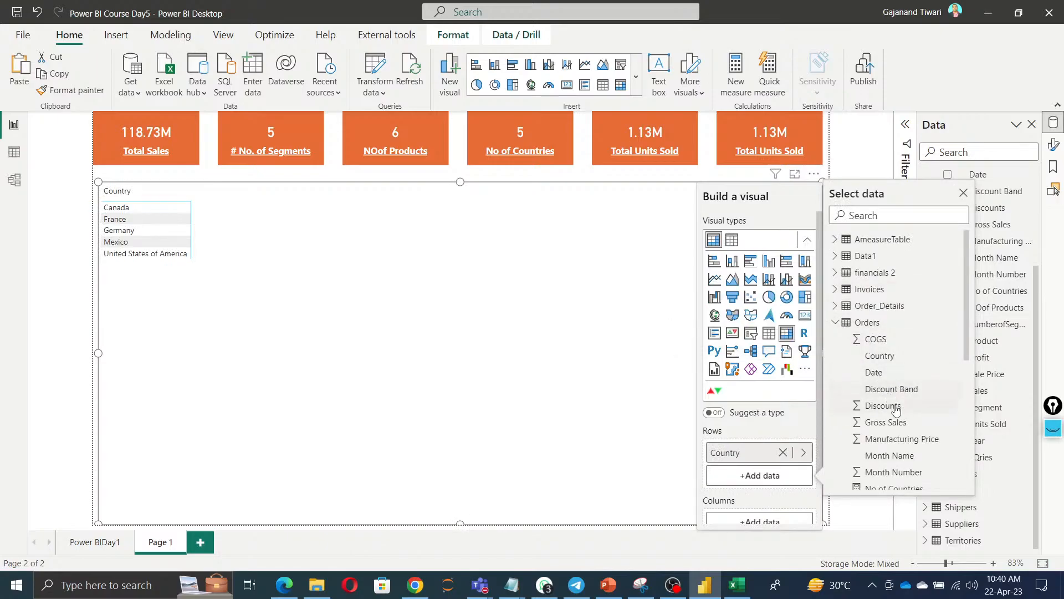
left_click(889, 389)
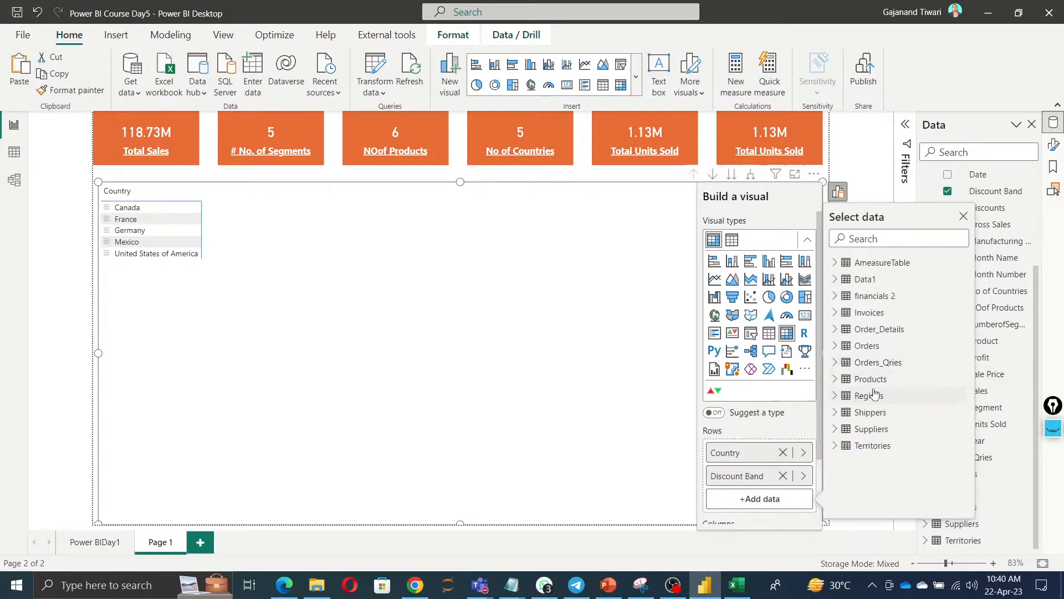
Add the Month Name and Product fields from Orders to the matrix rows below Discount Band.
left_click(837, 348)
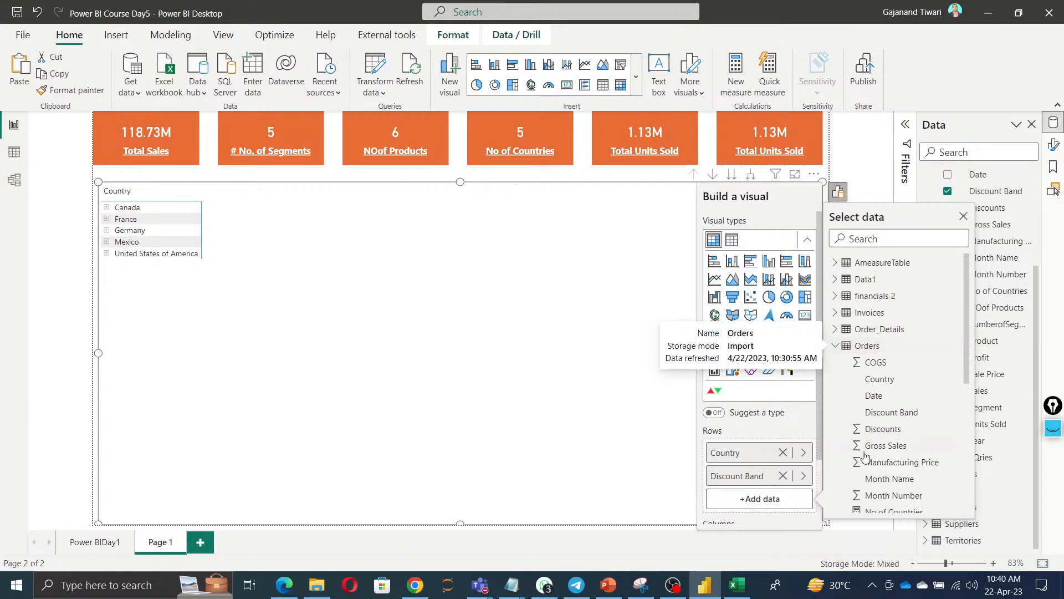
scroll(900, 460, "down", 3)
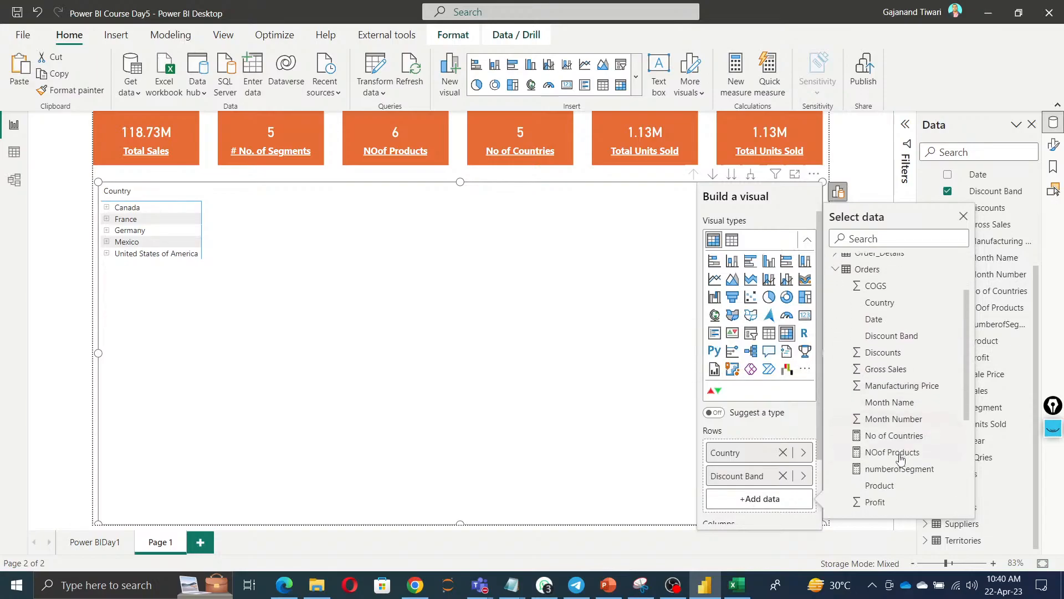
left_click(902, 410)
scroll(776, 443, "down", 3)
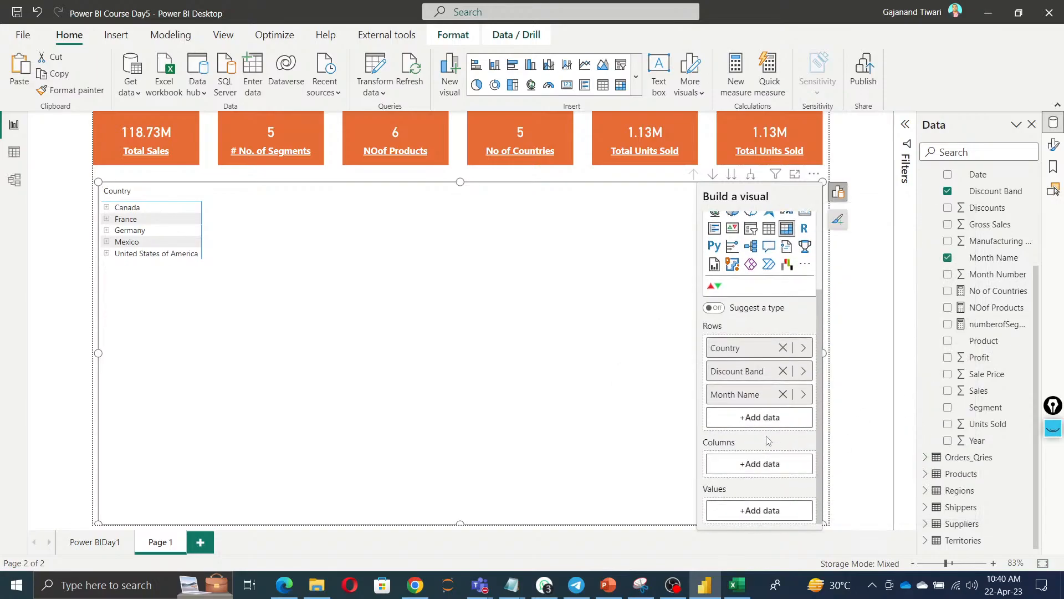
left_click(759, 417)
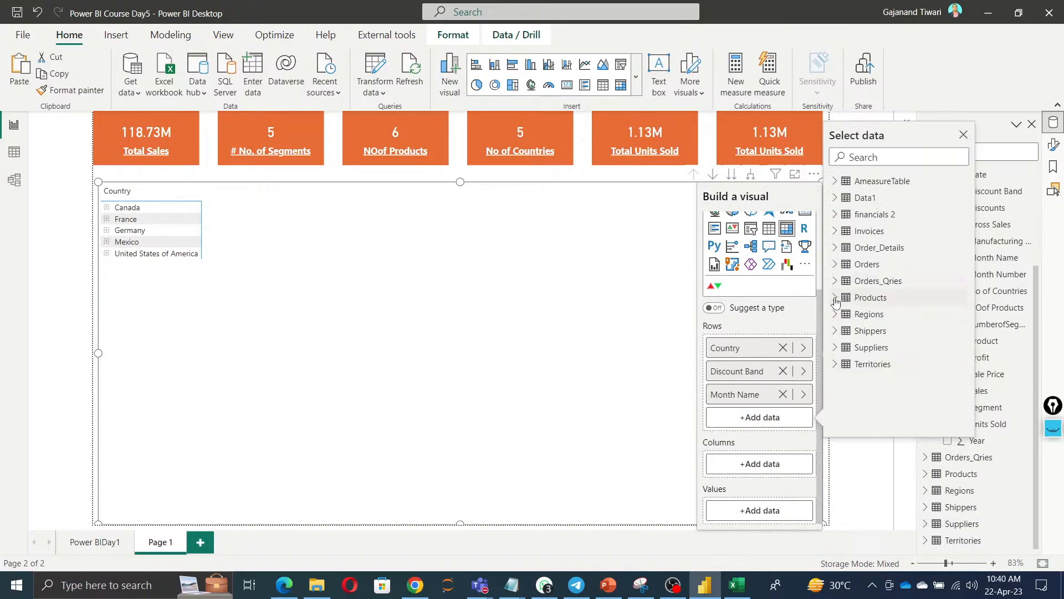
left_click(835, 264)
scroll(896, 386, "down", 3)
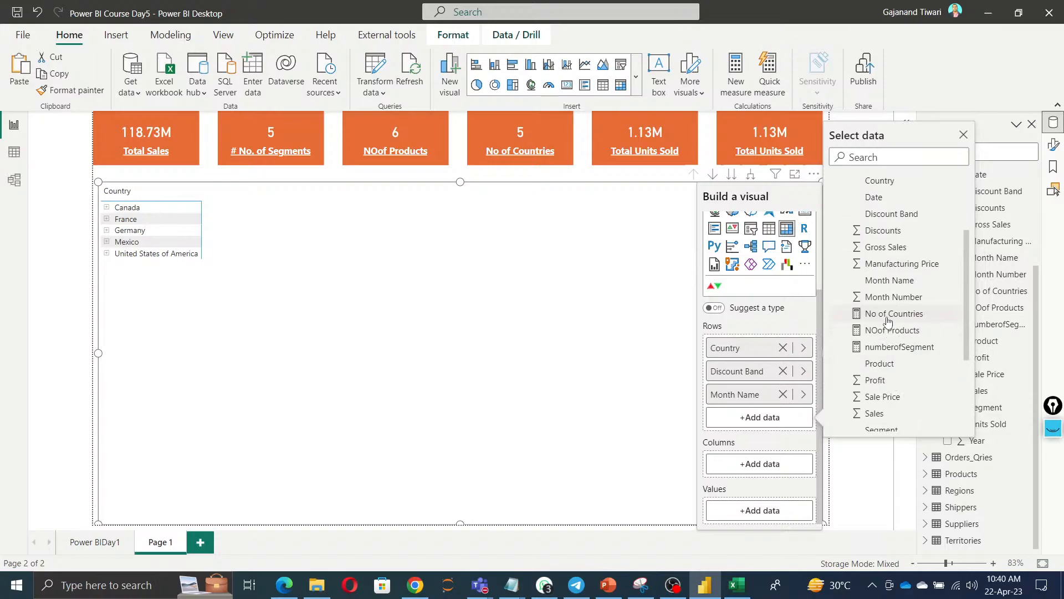
left_click(881, 365)
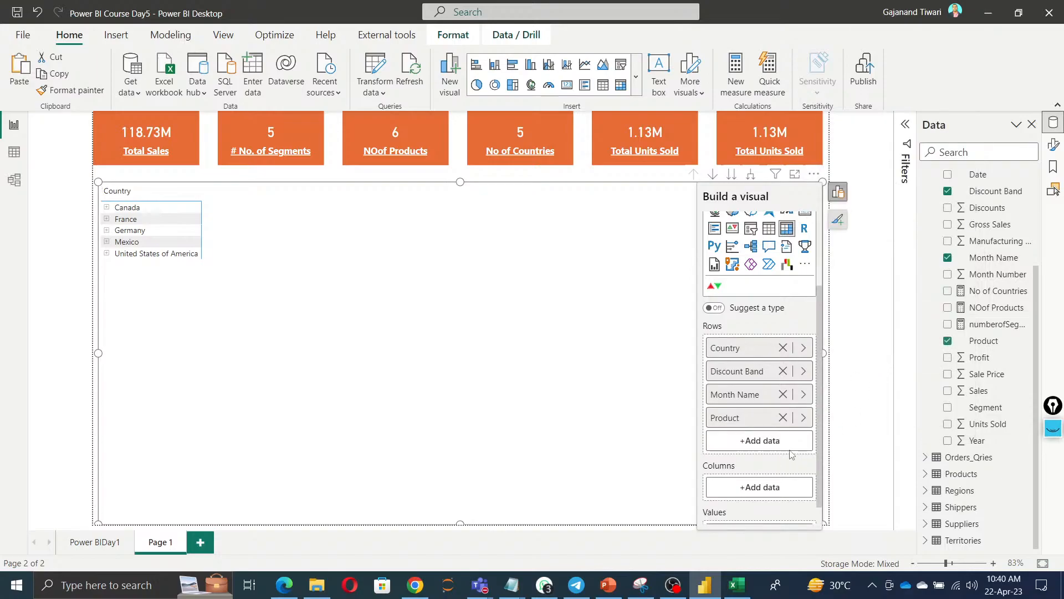
Add the Year field from Orders to the matrix columns.
scroll(807, 467, "down", 1)
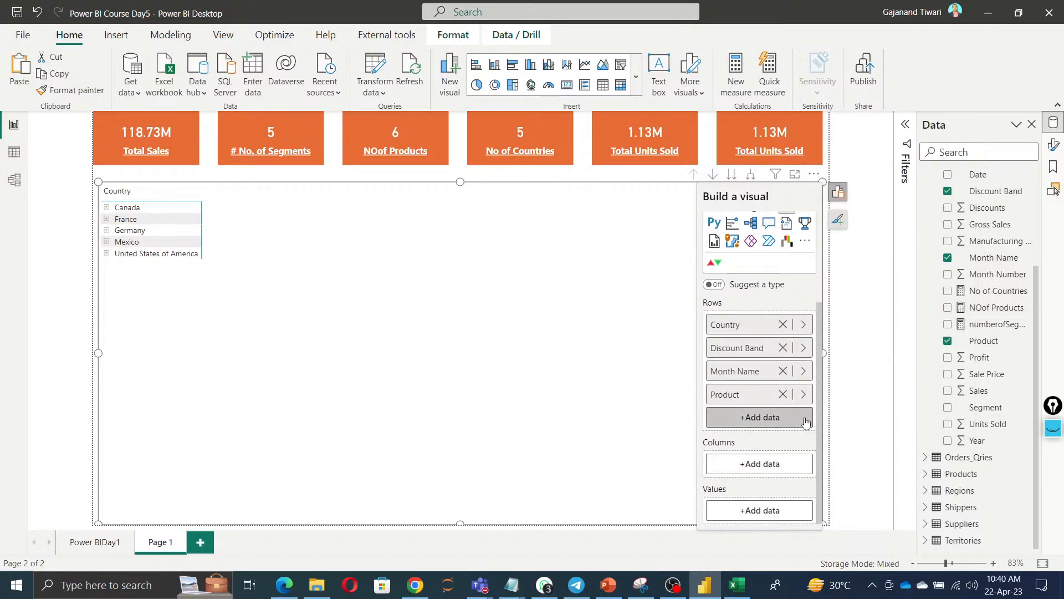
left_click(758, 464)
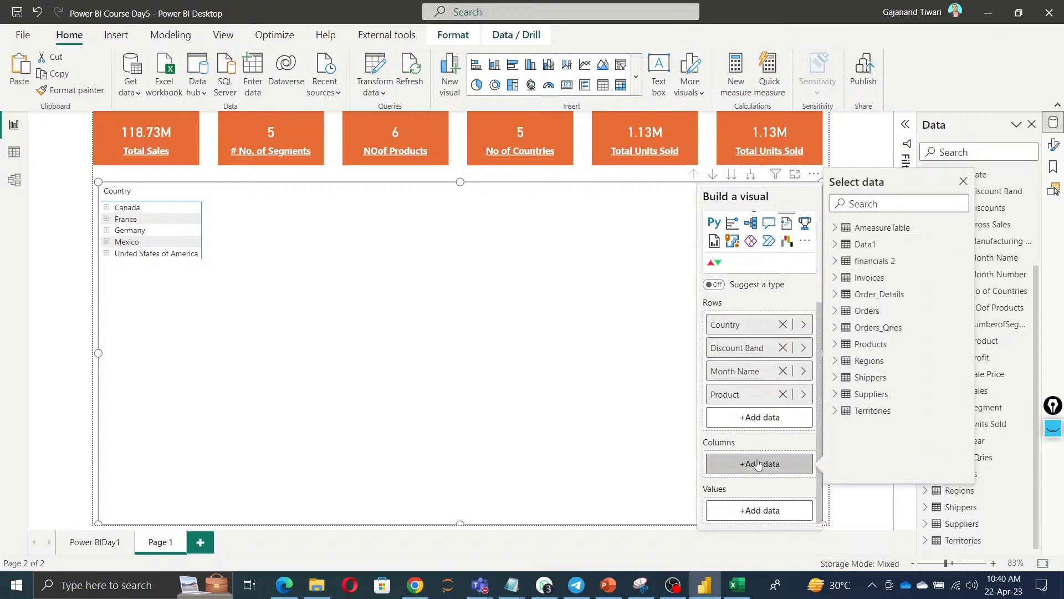
left_click(836, 313)
scroll(892, 429, "down", 3)
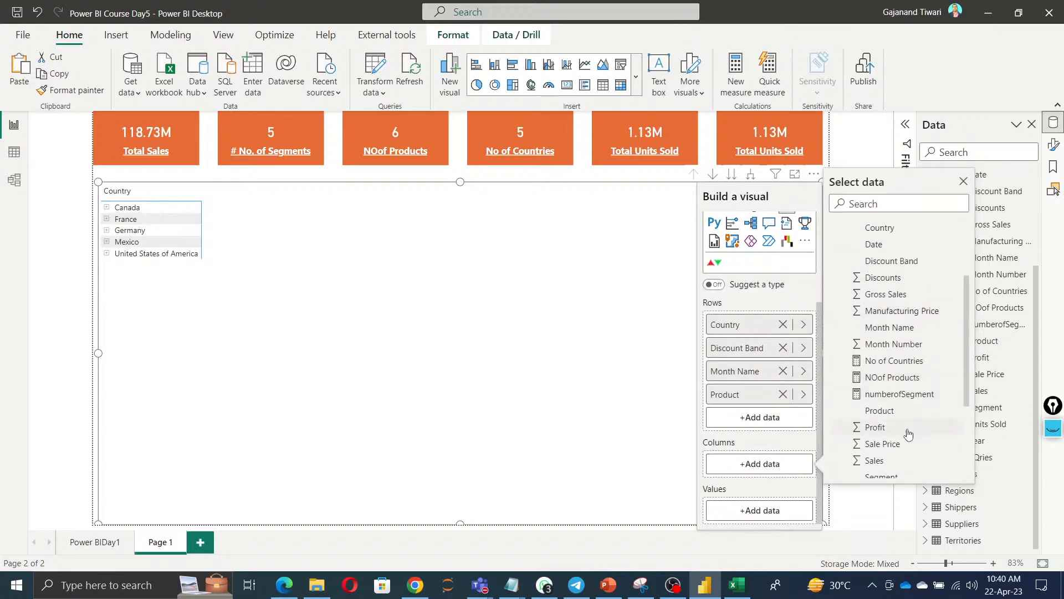
scroll(911, 399, "down", 2)
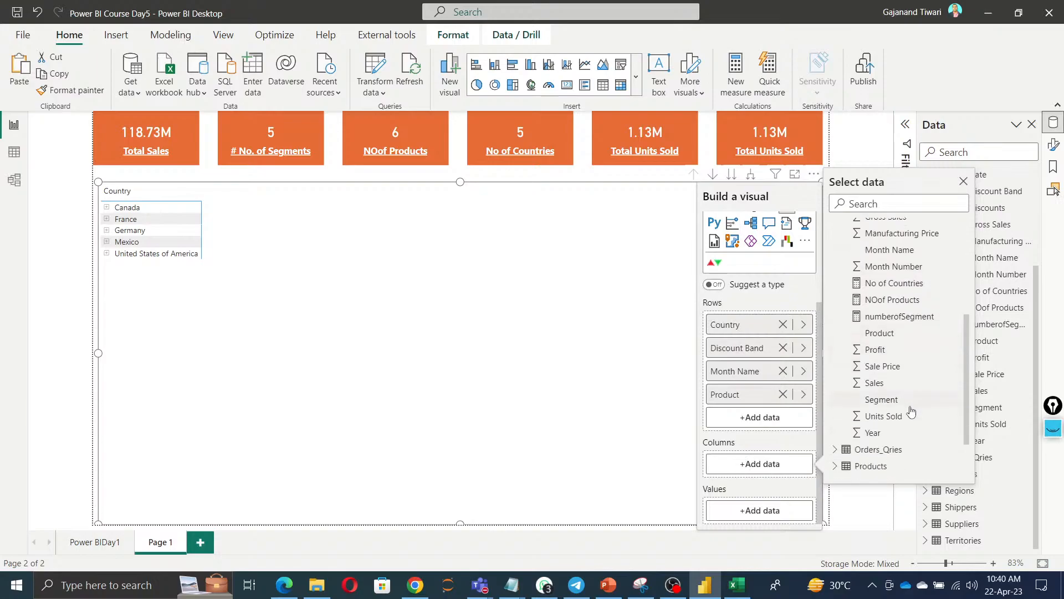
left_click(875, 433)
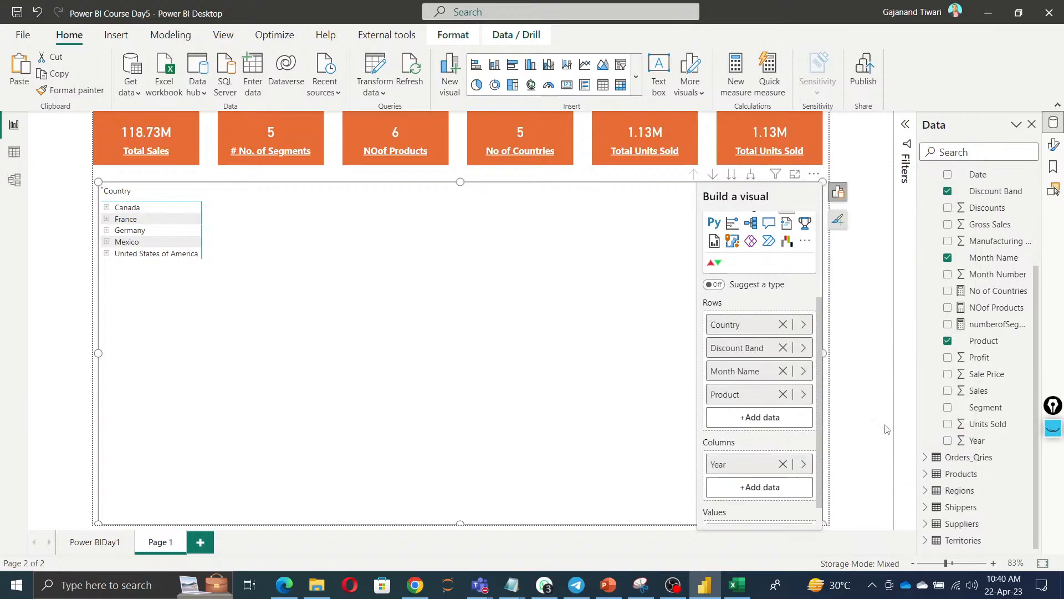
Add the Month Name field from Orders to the matrix columns below Year and remove it from the rows.
left_click(763, 487)
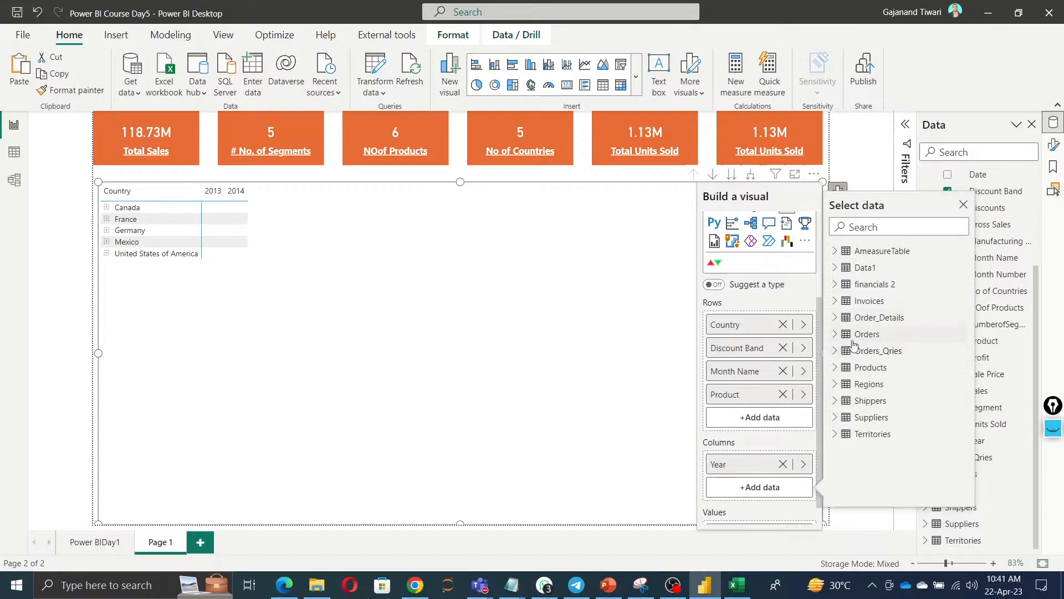
left_click(836, 339)
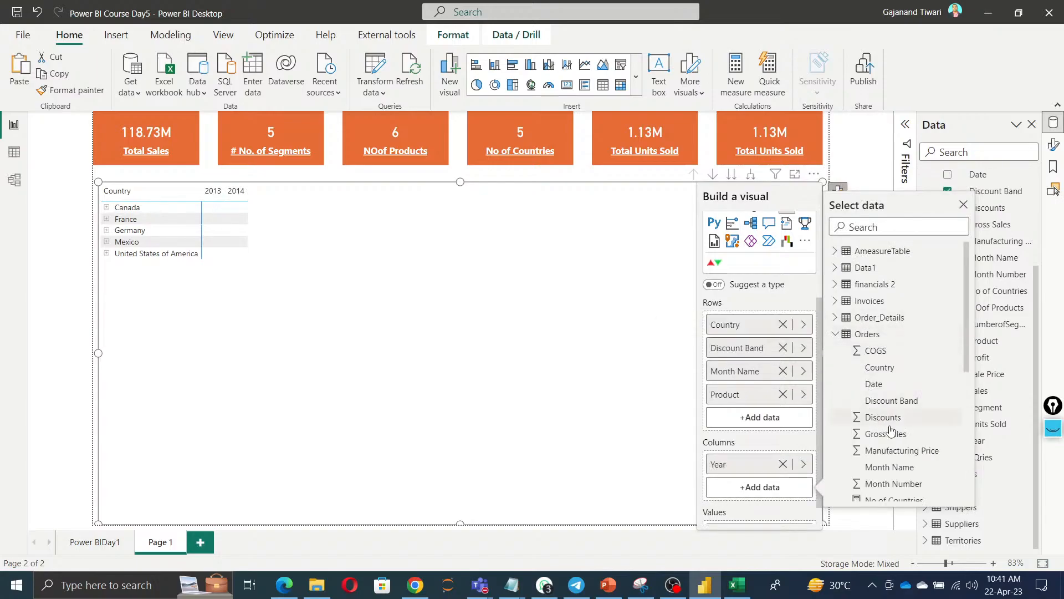
scroll(906, 382, "down", 3)
left_click(907, 389)
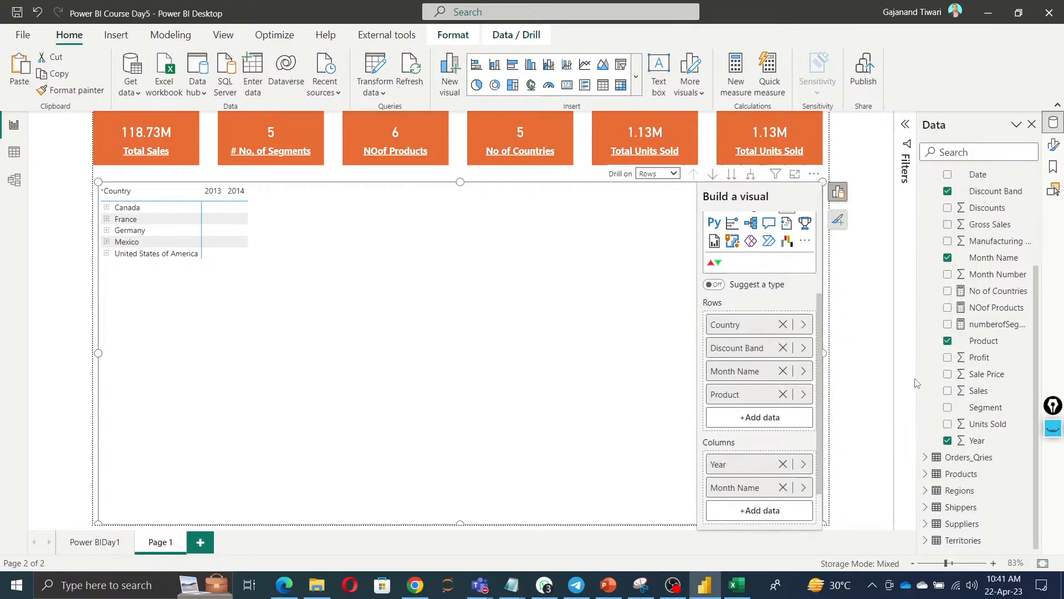
left_click(783, 371)
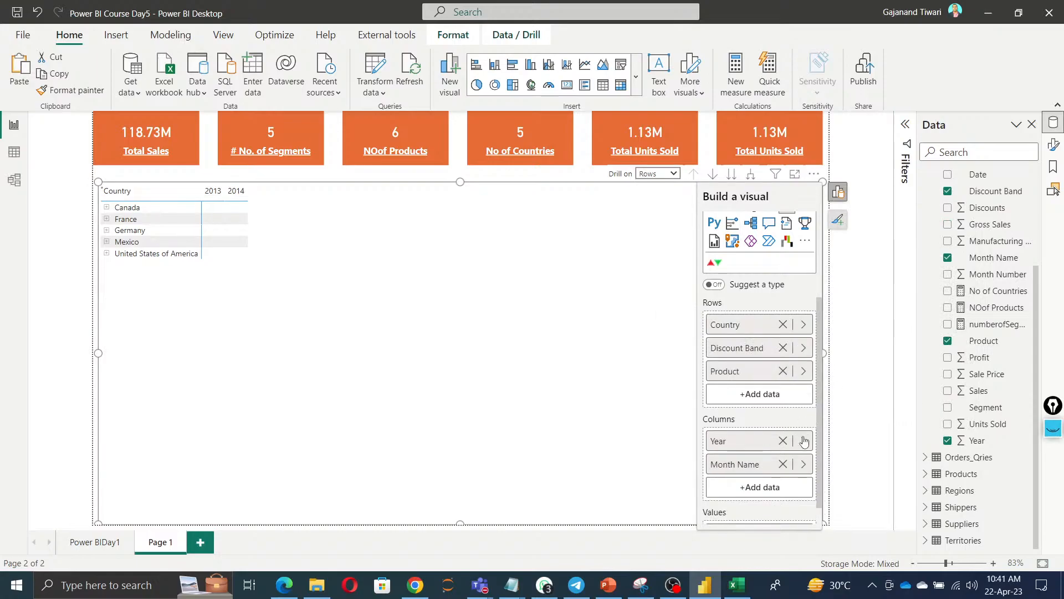
Add the Gross Sales field from Orders to the matrix values.
scroll(784, 463, "down", 1)
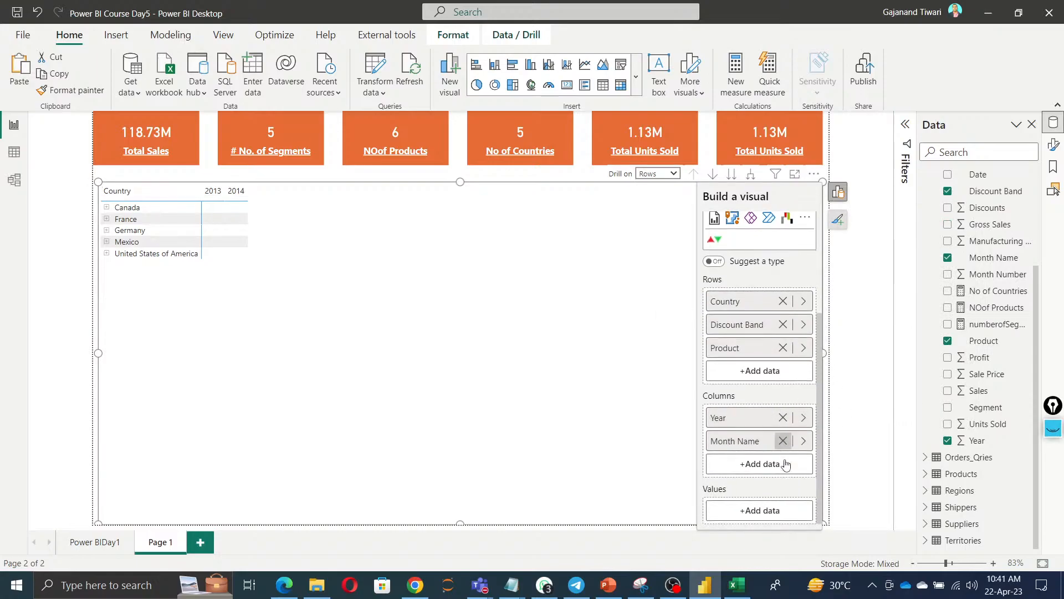
left_click(765, 511)
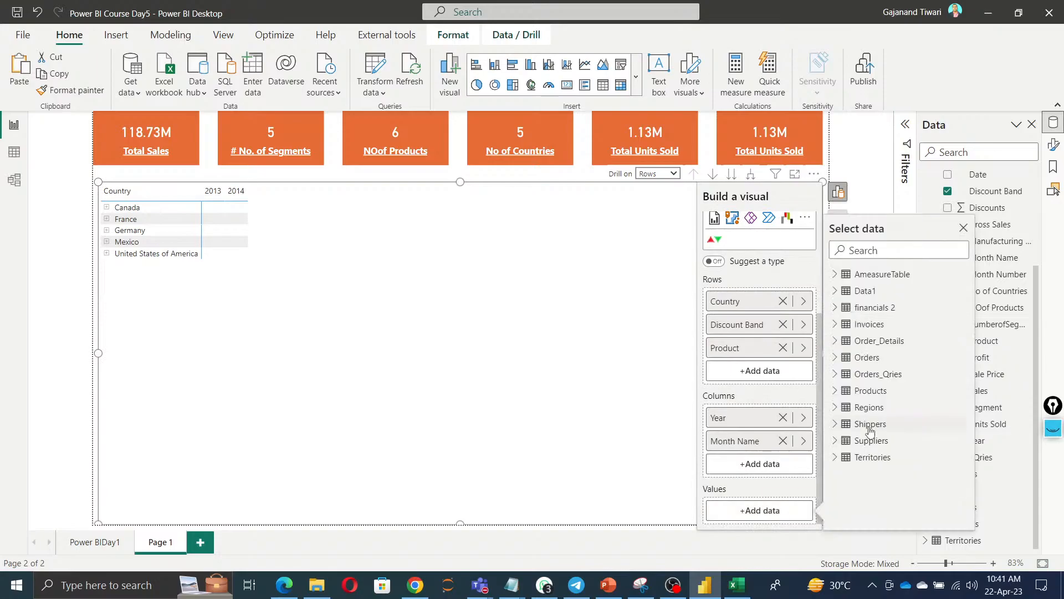
left_click(835, 358)
scroll(887, 463, "down", 2)
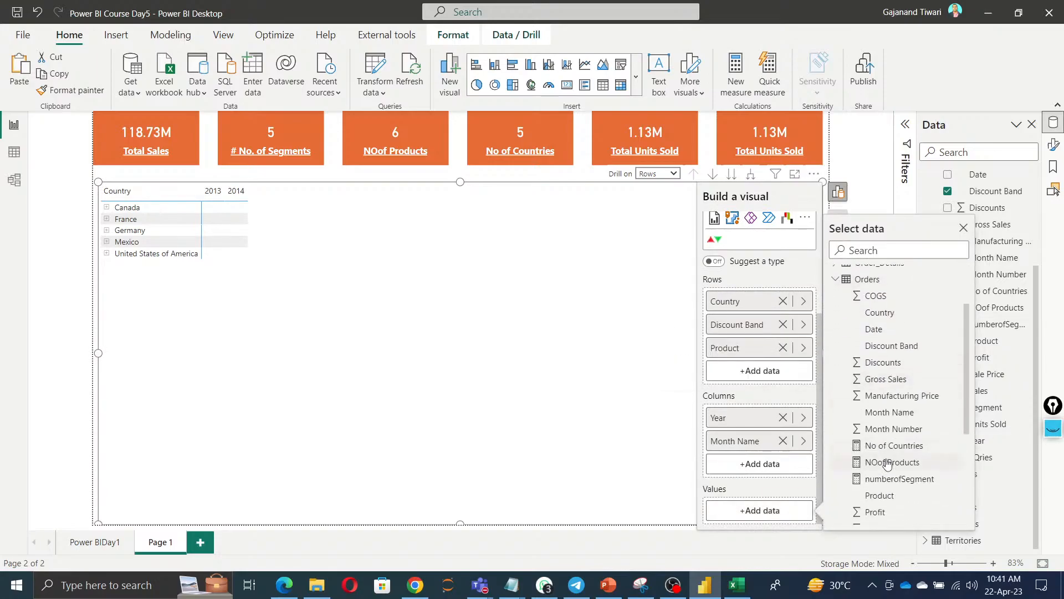
left_click(885, 379)
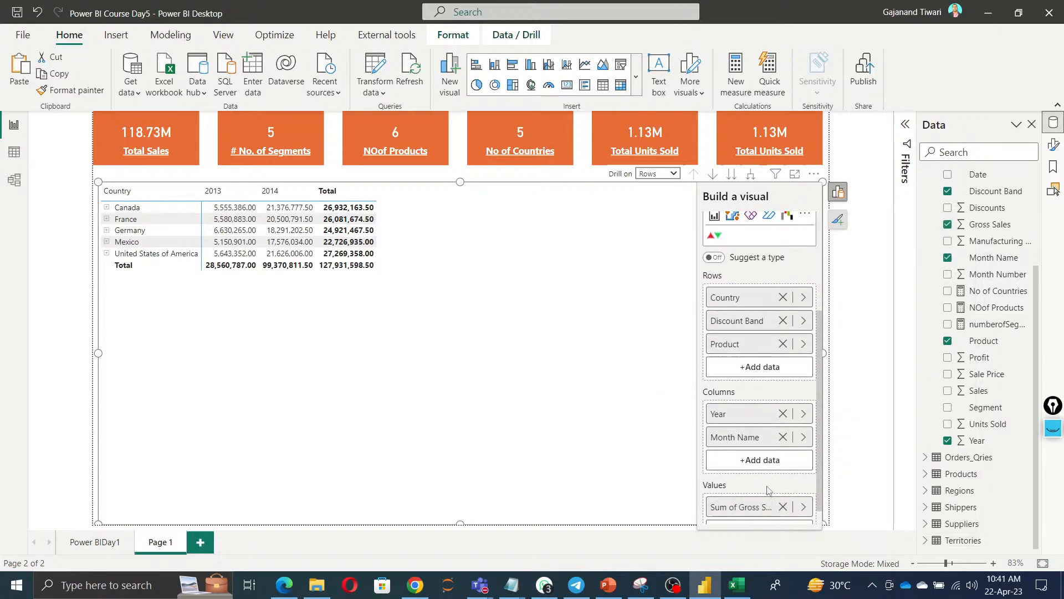
Add the Sales field from Orders to the matrix values below Gross Sales and deselect the matrix.
scroll(765, 513, "down", 1)
left_click(763, 515)
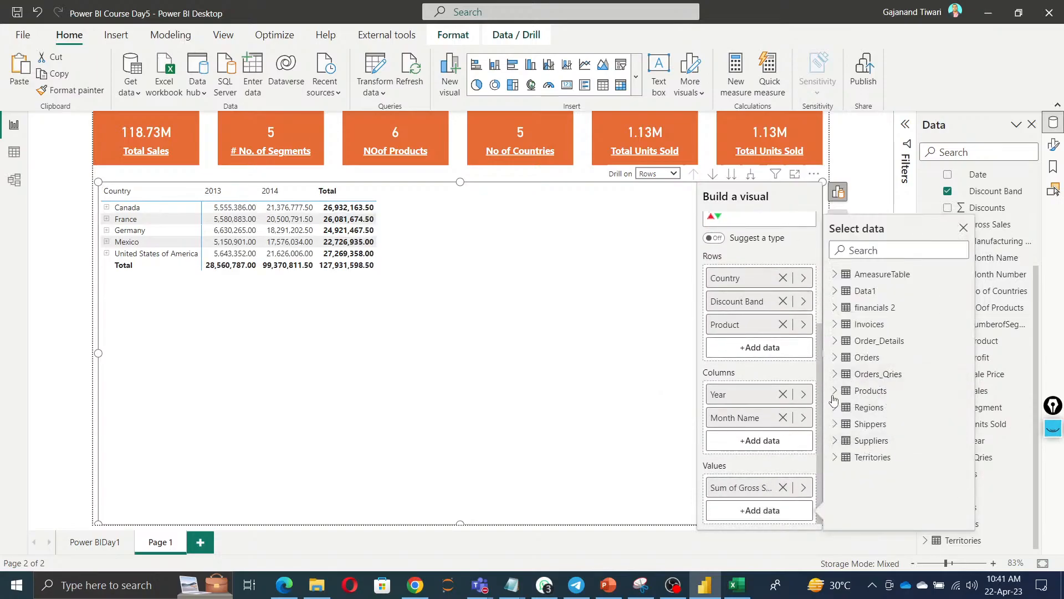
left_click(835, 358)
scroll(913, 443, "down", 3)
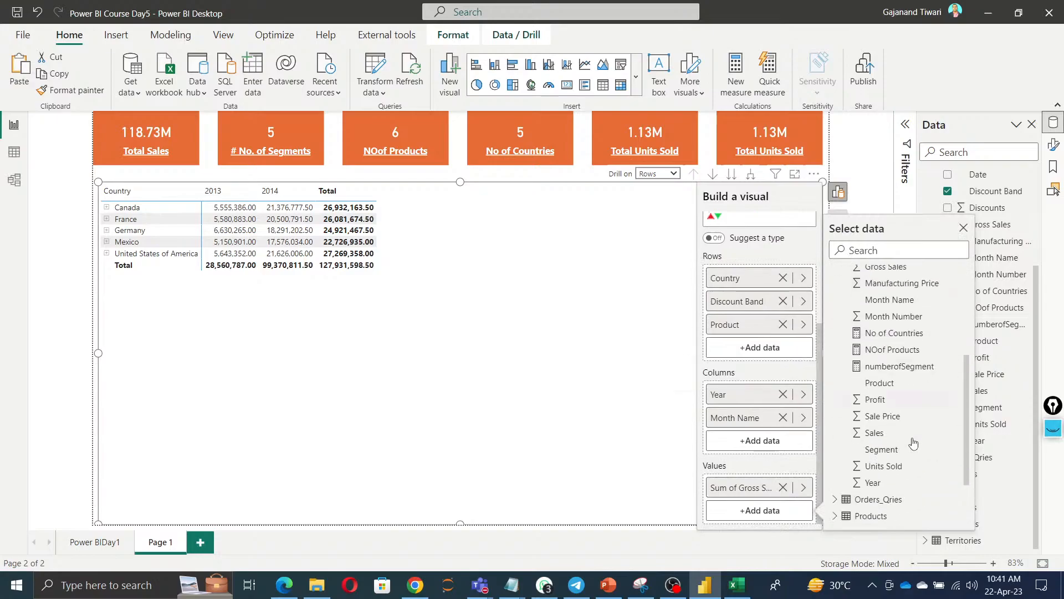
scroll(895, 399, "up", 2)
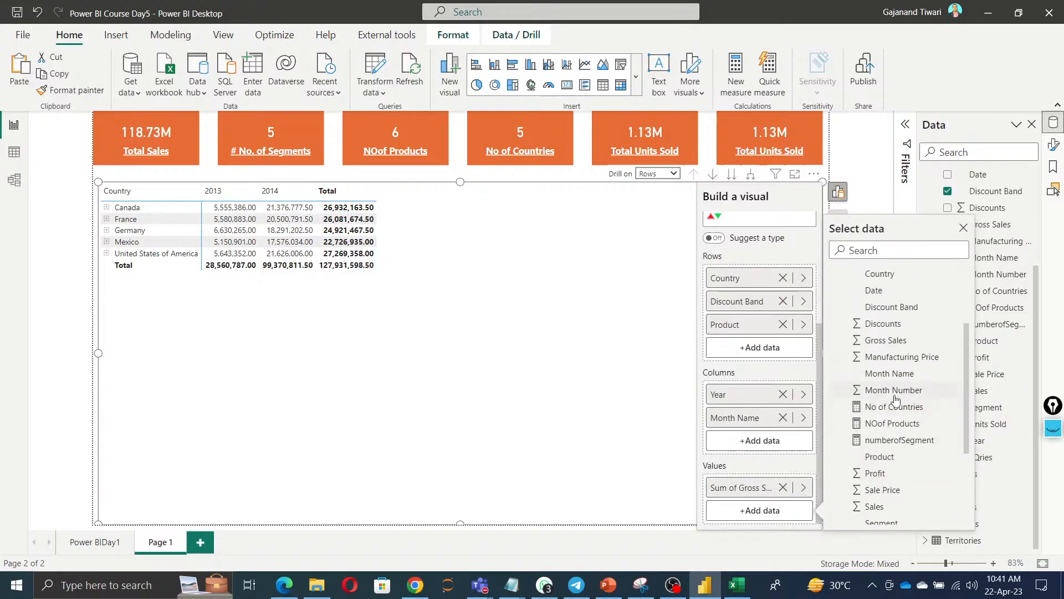
scroll(895, 399, "down", 2)
left_click(881, 431)
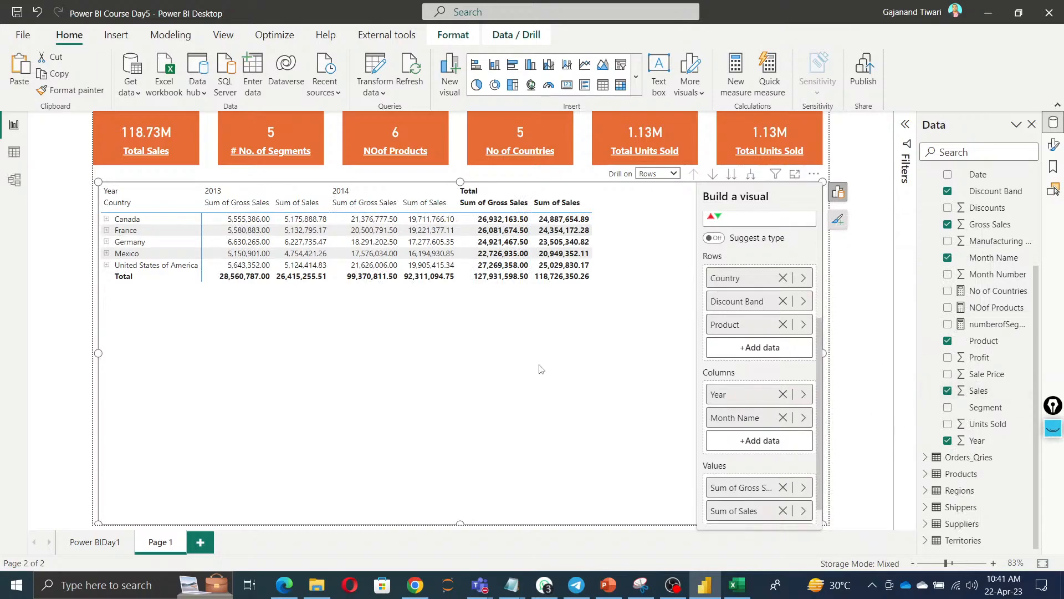
left_click(62, 394)
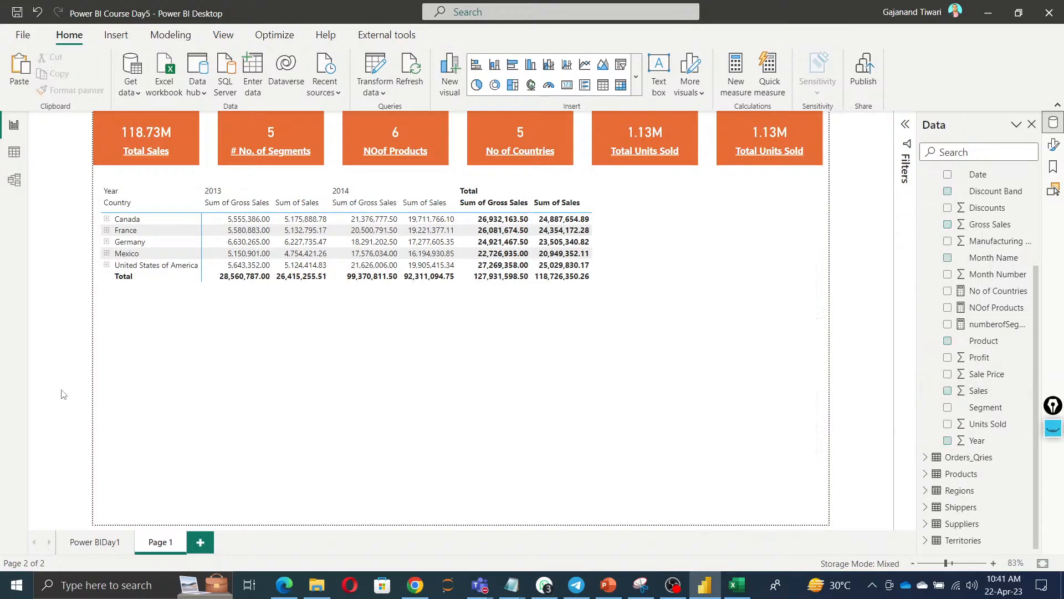
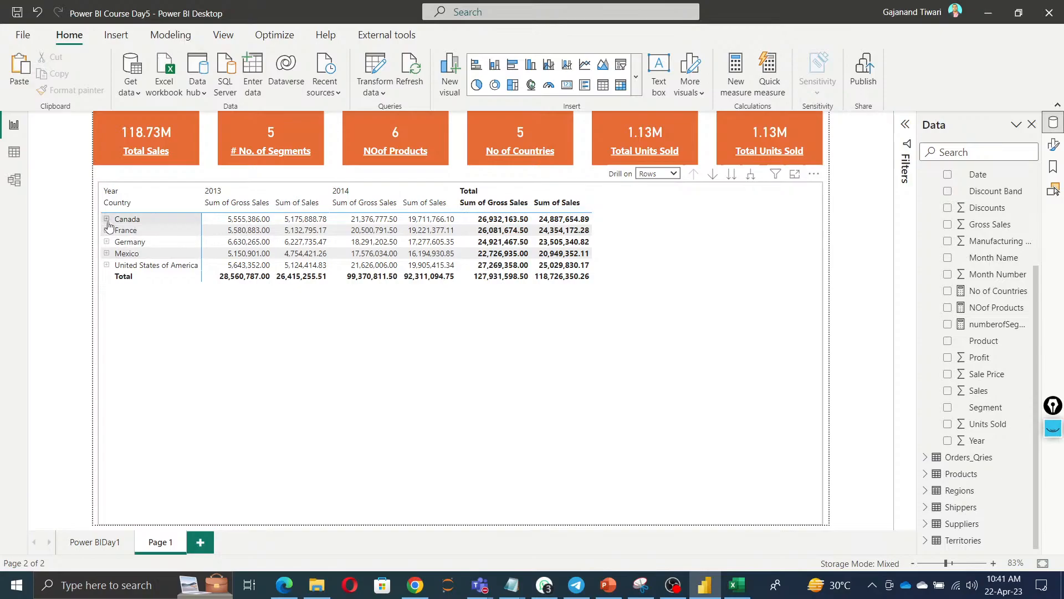
Collapse the Orders field list, and expand Canada and its High discount band in the matrix down to the products.
left_click(612, 341)
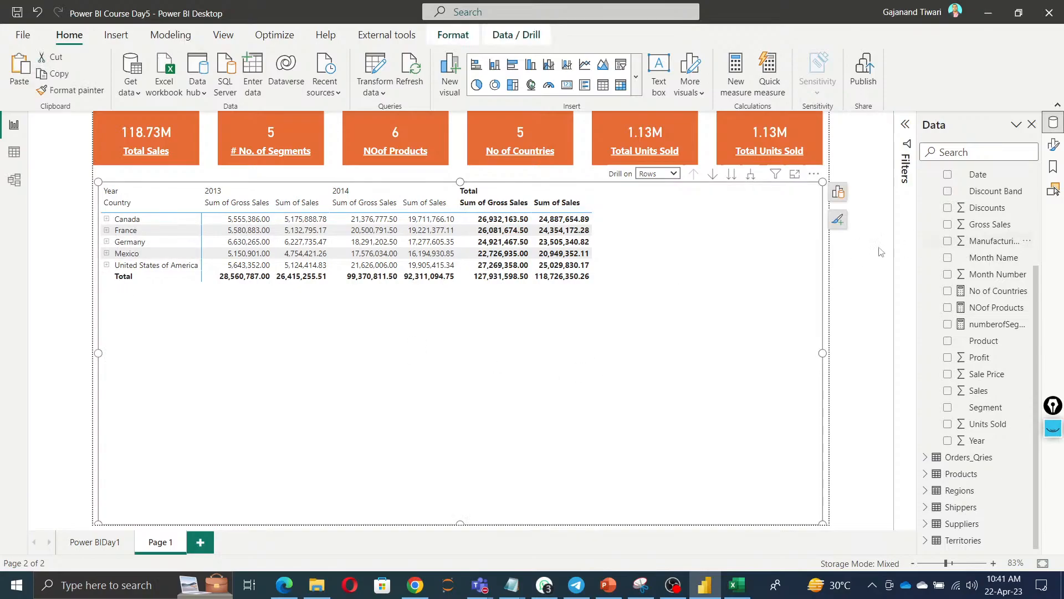
scroll(923, 270, "up", 3)
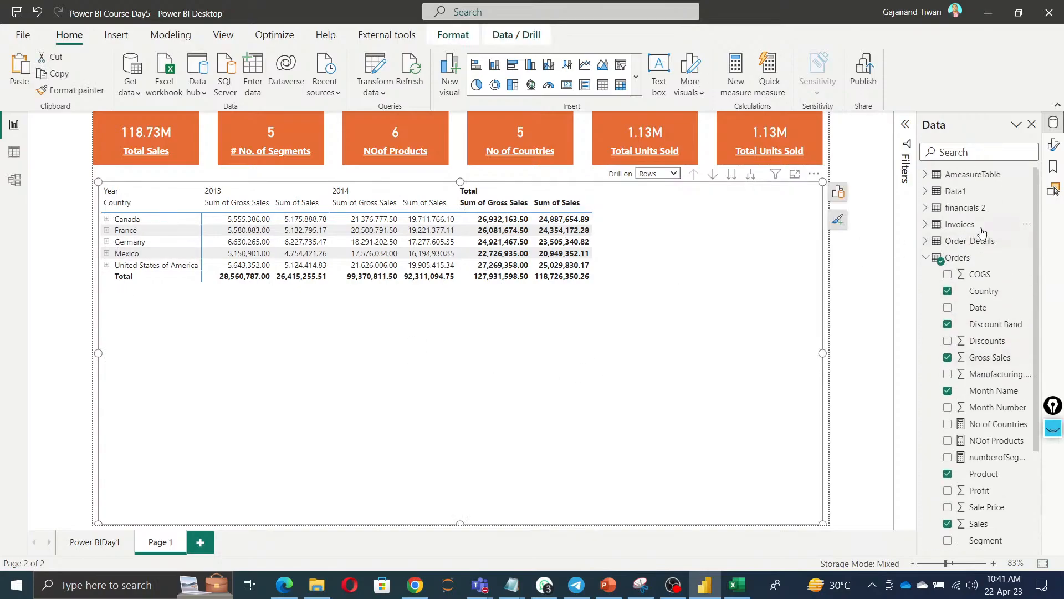
left_click(925, 258)
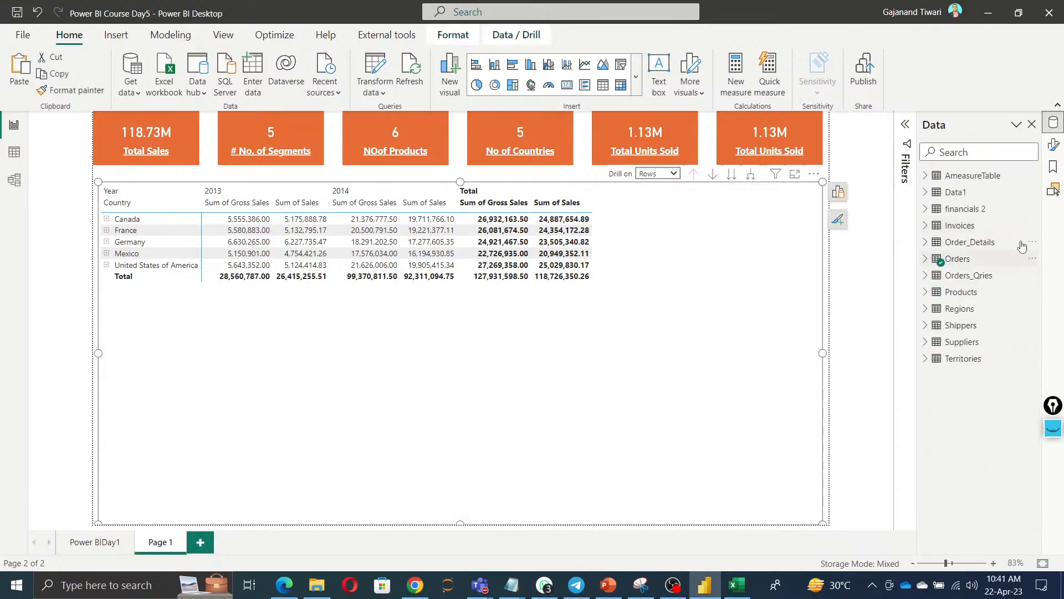
left_click(107, 220)
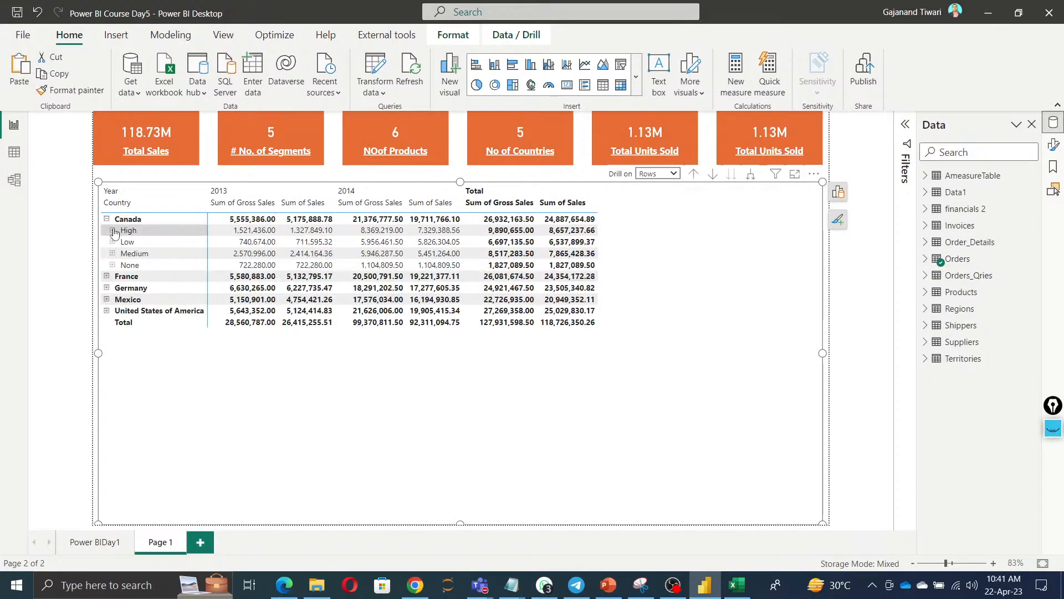
left_click(112, 231)
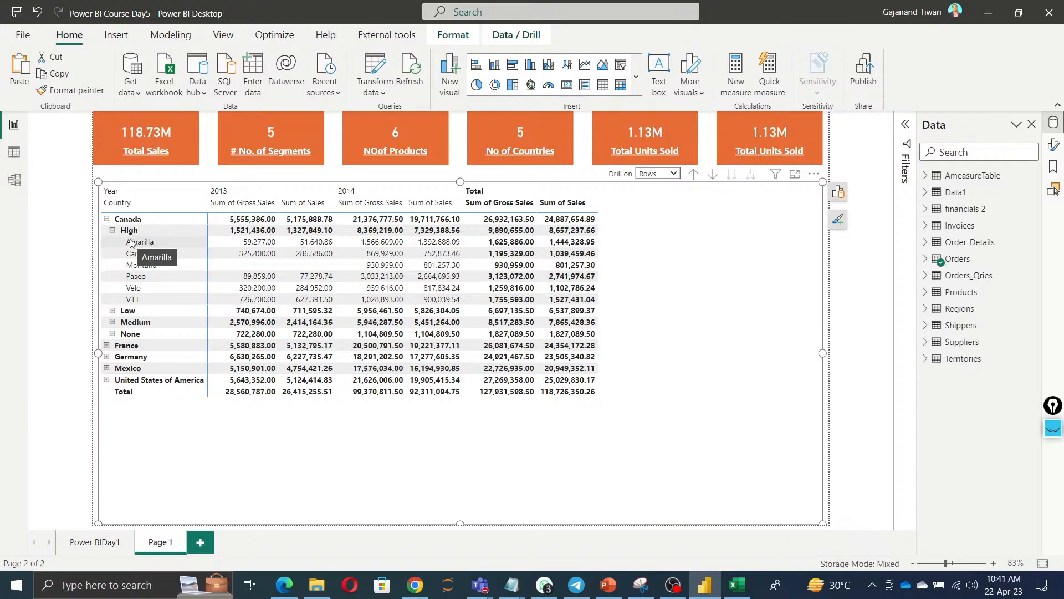
Examine the matrix's size and style settings and its available style presets.
left_click(1053, 145)
left_click(985, 209)
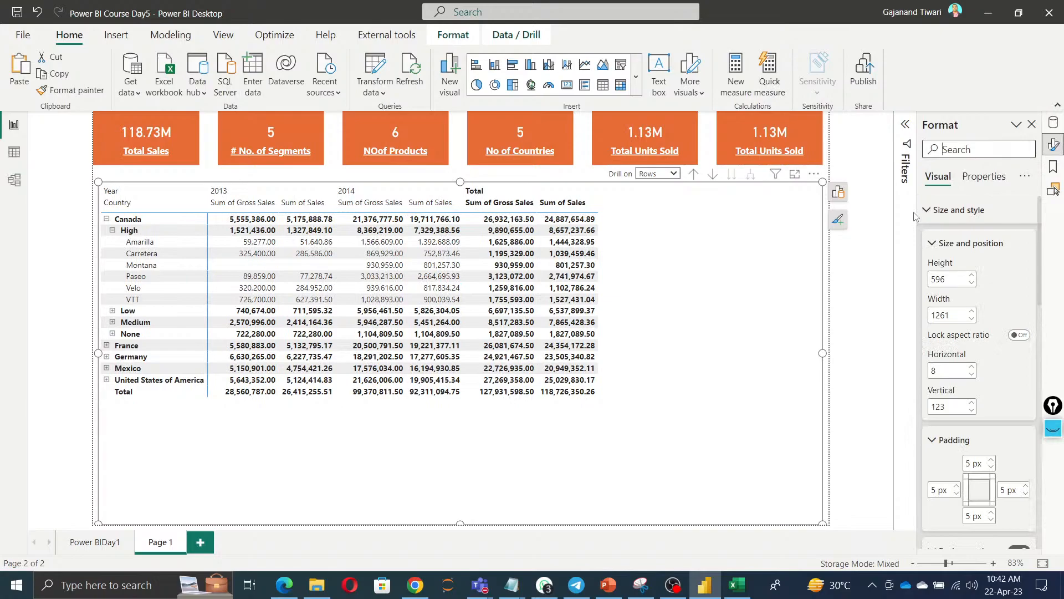
left_click(933, 210)
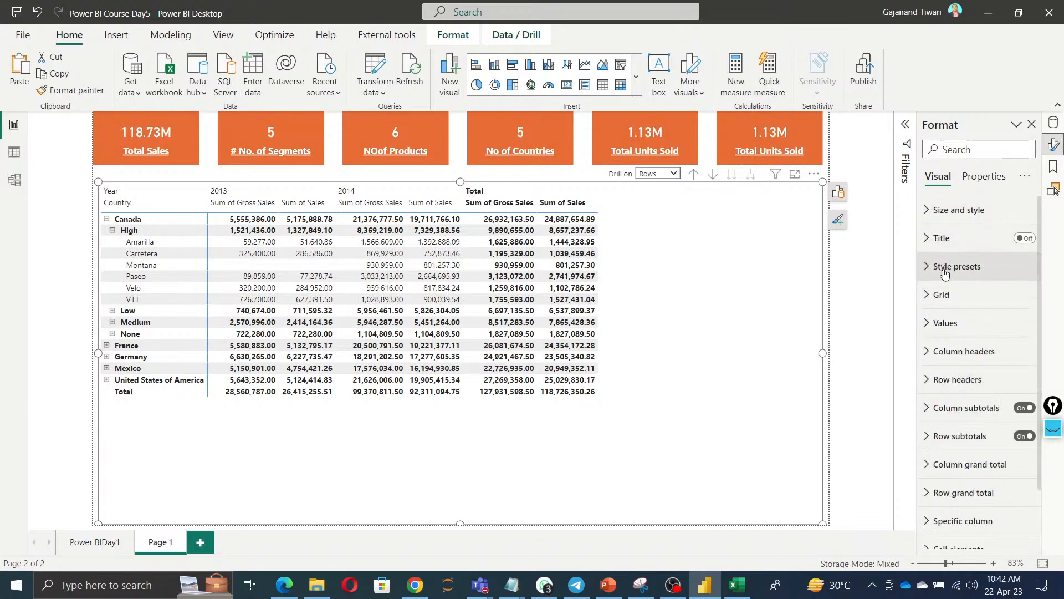
left_click(953, 299)
left_click(952, 299)
left_click(943, 274)
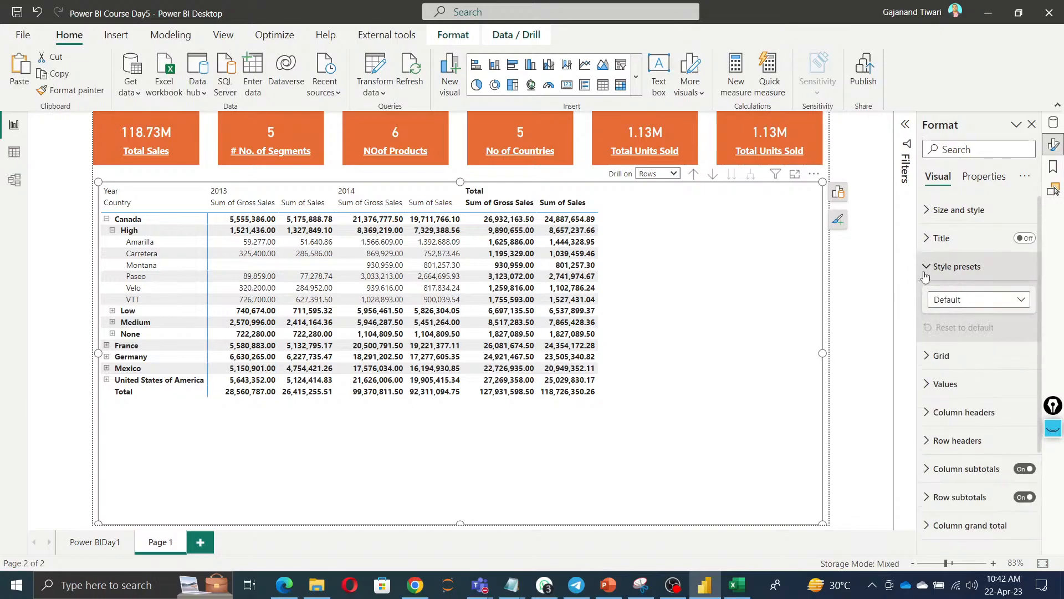
left_click(1023, 305)
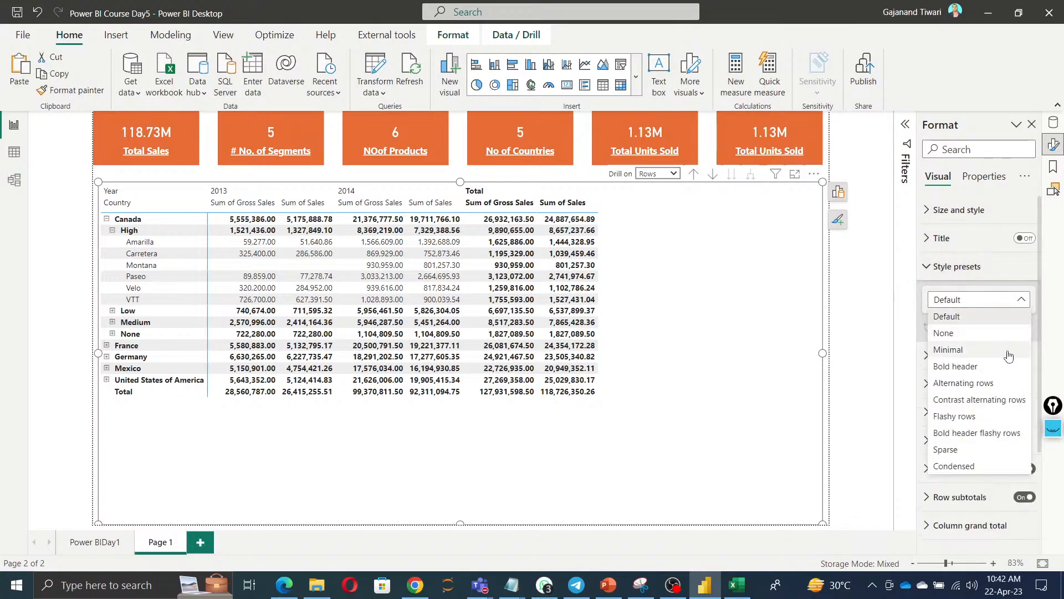
left_click(991, 267)
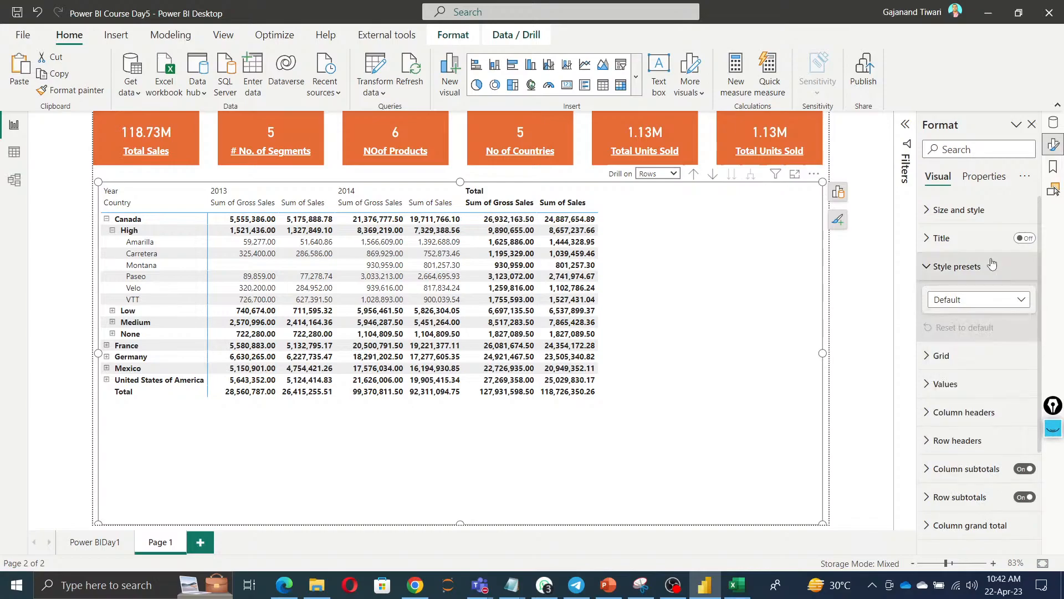
Turn on the horizontal and vertical gridlines in the matrix's grid formatting.
scroll(1004, 293, "down", 2)
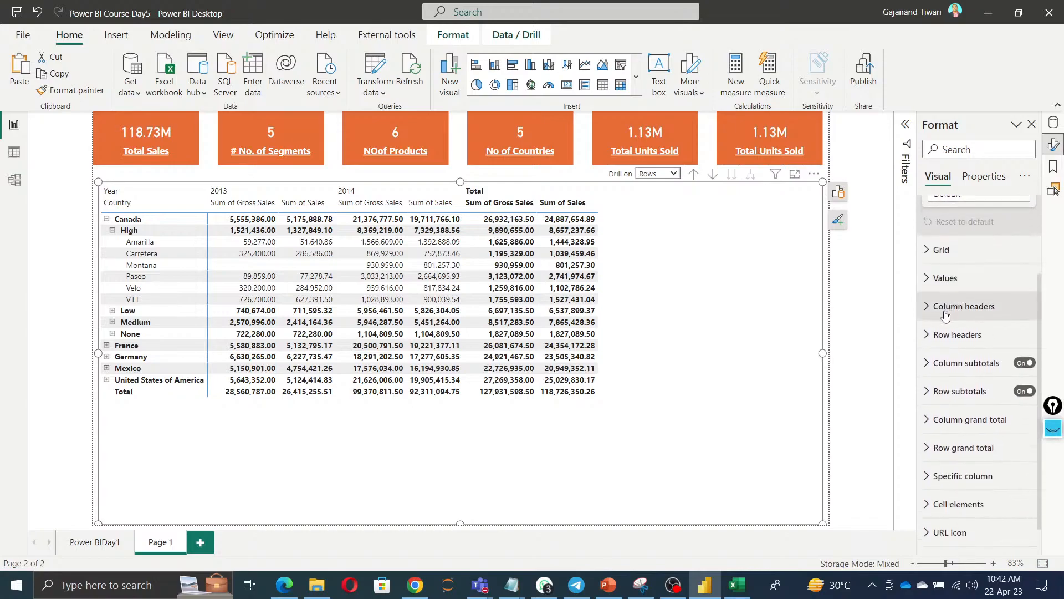
left_click(929, 251)
left_click(1019, 283)
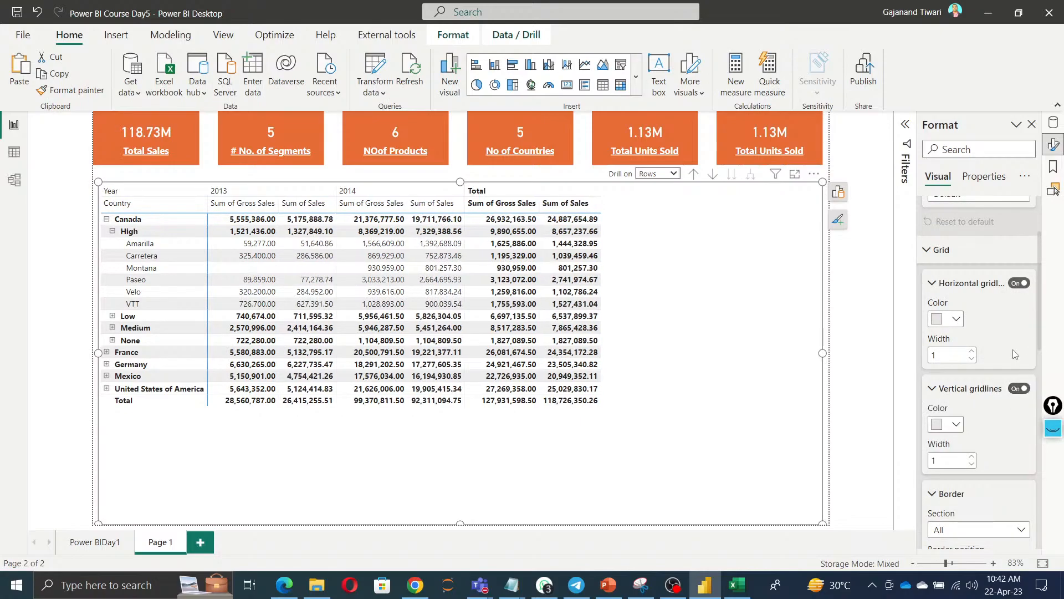
Examine the matrix's border, row padding, global font size and values formatting settings.
scroll(998, 360, "down", 4)
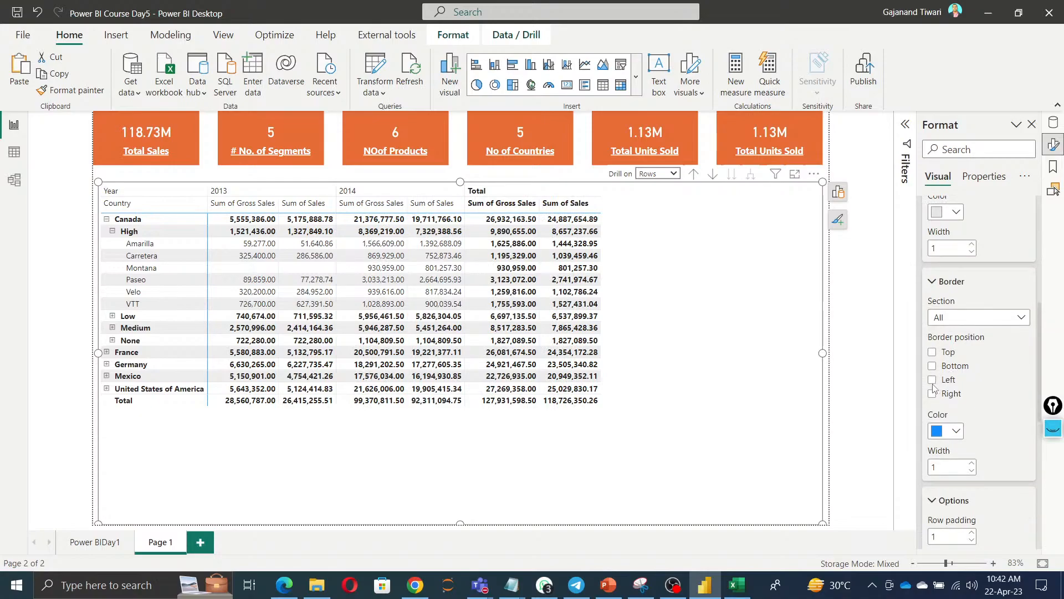
scroll(952, 432, "down", 4)
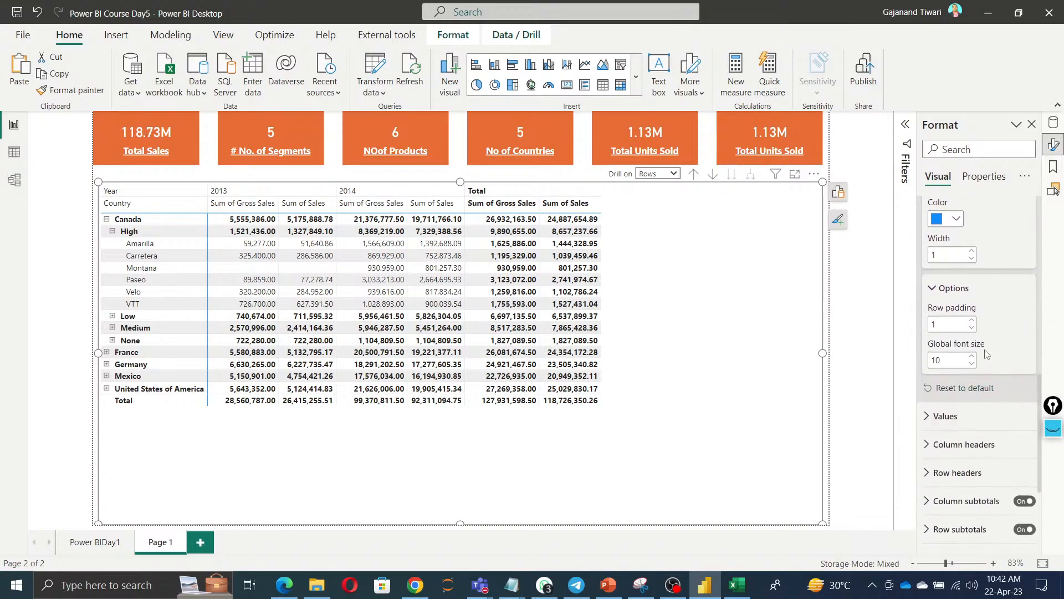
scroll(962, 355, "down", 2)
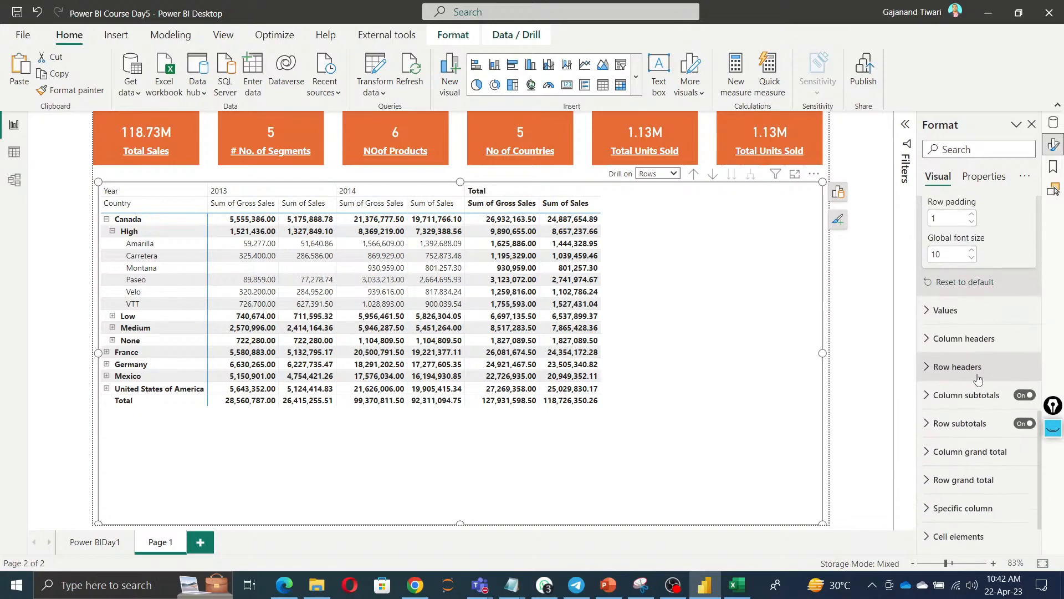
left_click(961, 320)
scroll(990, 384, "down", 2)
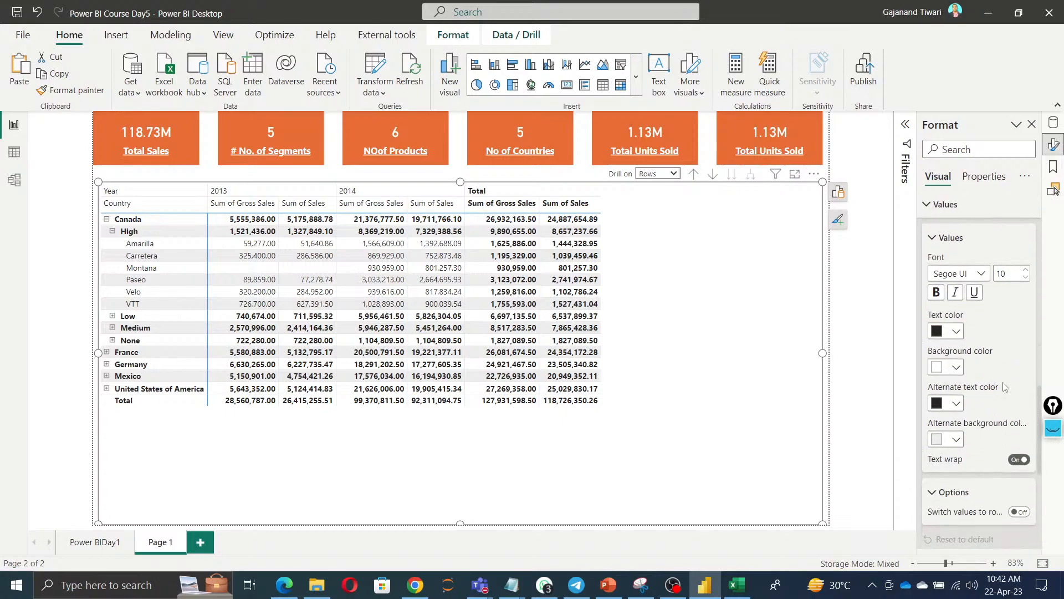
scroll(1004, 387, "down", 4)
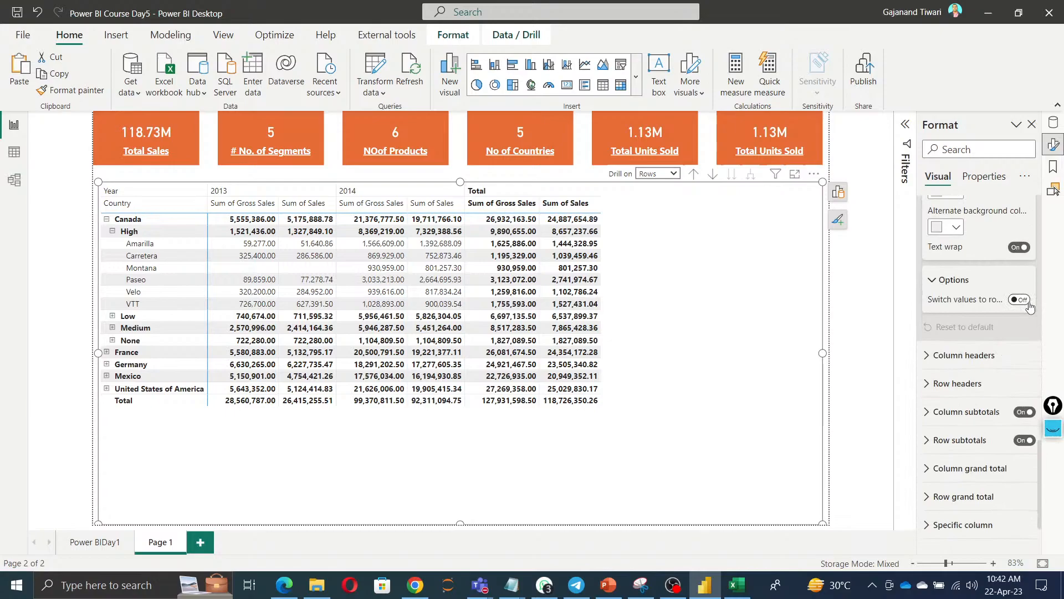
Format the matrix column headers with bold text, an orange background and white text color.
left_click(1004, 357)
scroll(1003, 363, "down", 3)
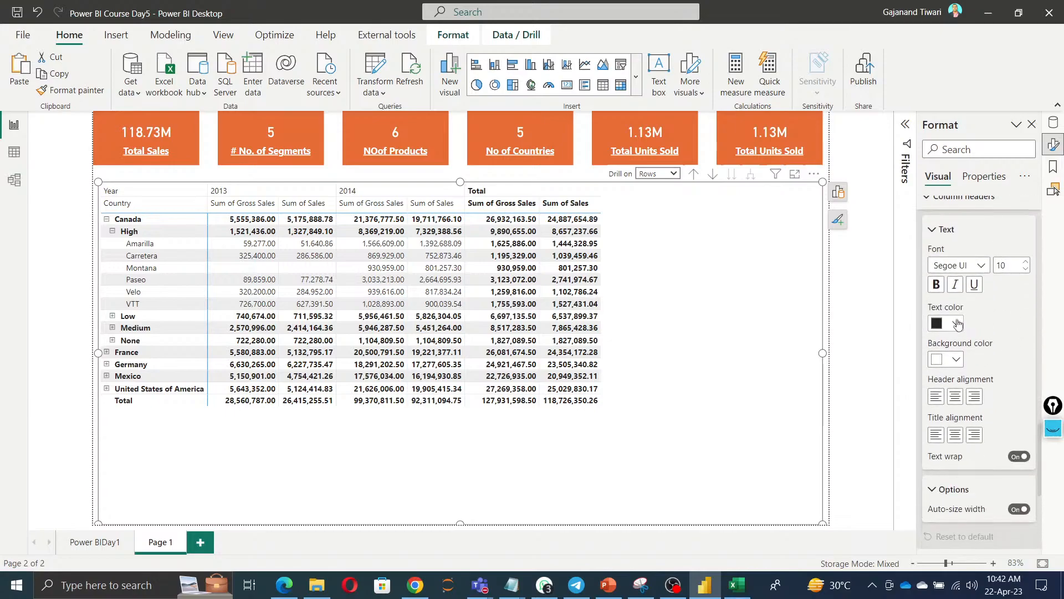
left_click(942, 292)
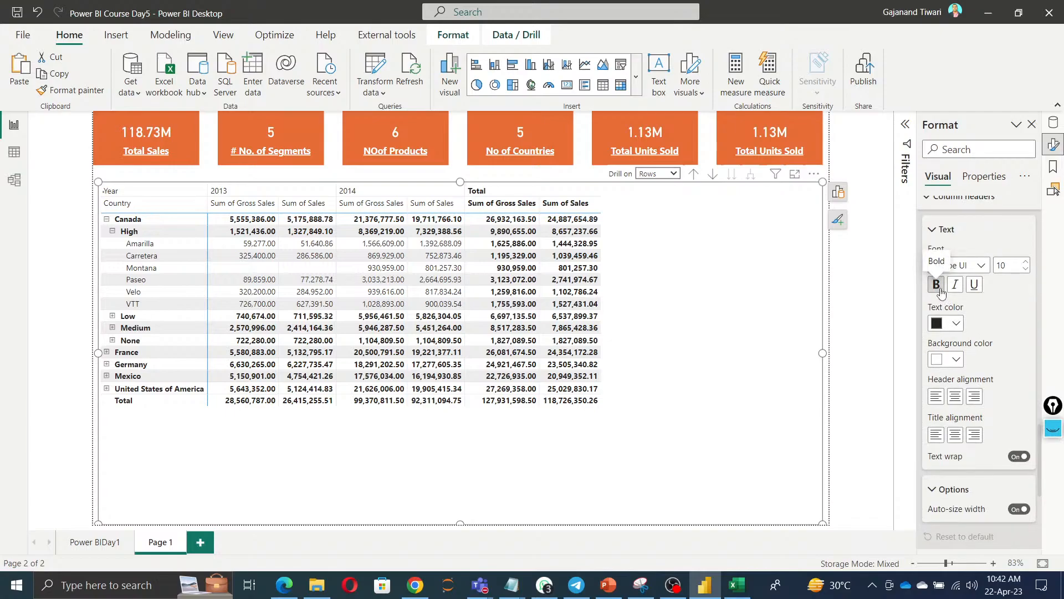
left_click(956, 359)
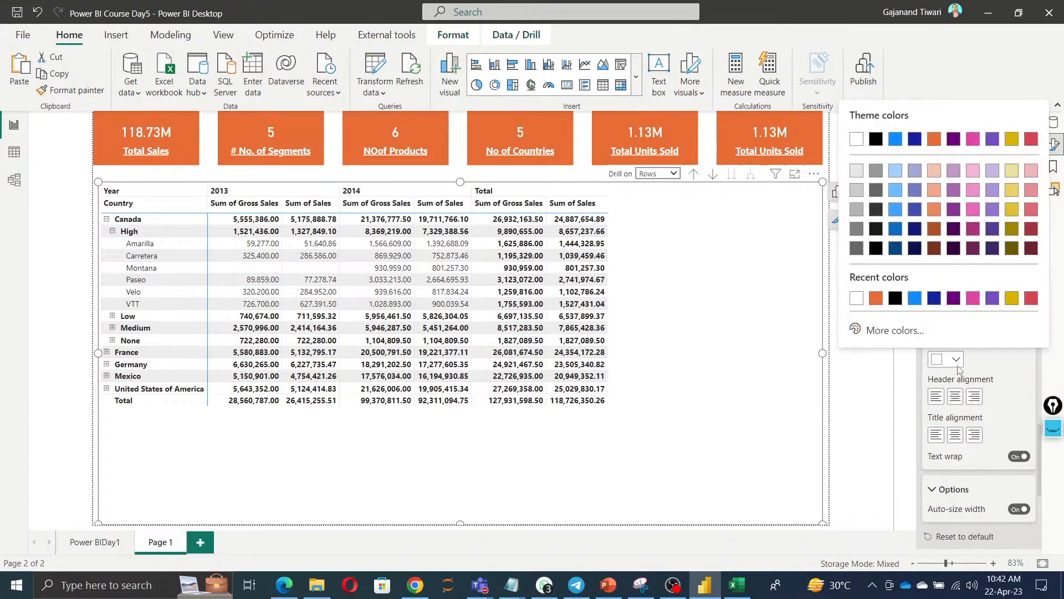
left_click(878, 300)
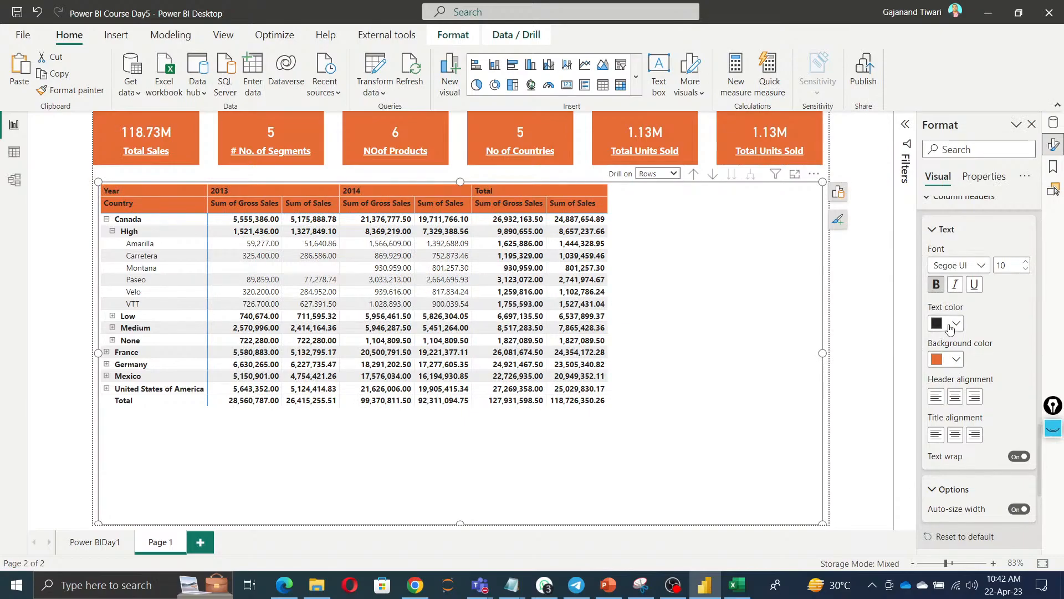
left_click(956, 323)
left_click(882, 258)
Set the color of the +/- icons in the matrix row headers to blue.
scroll(971, 385, "down", 5)
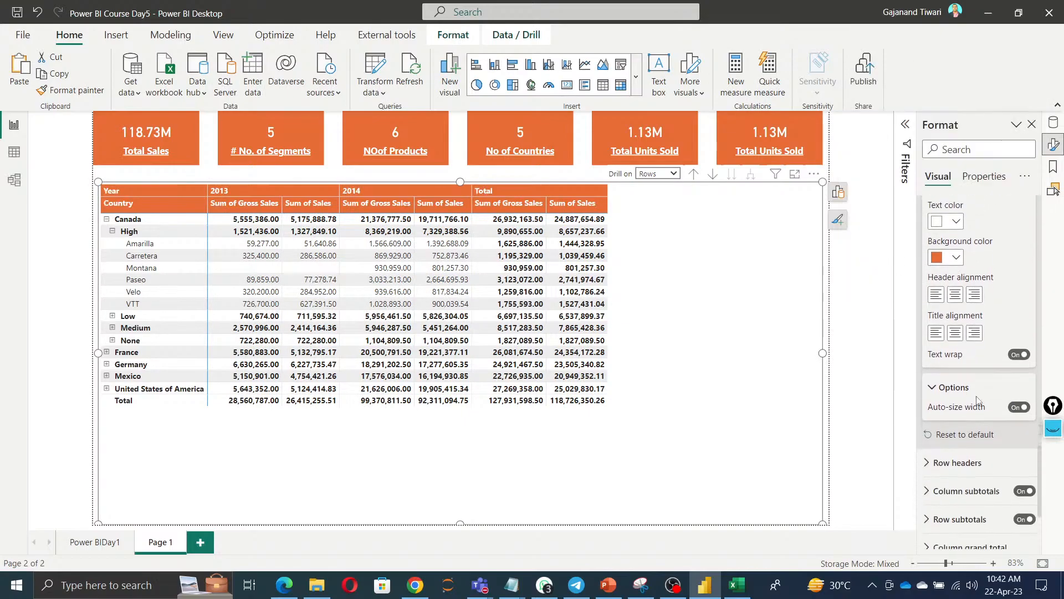
left_click(958, 353)
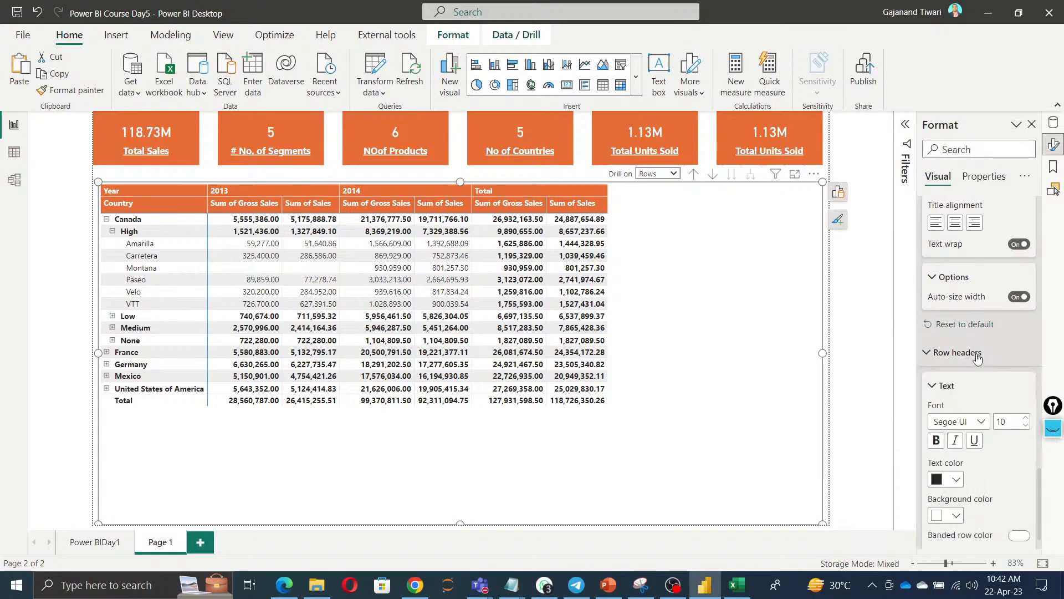
scroll(979, 360, "down", 3)
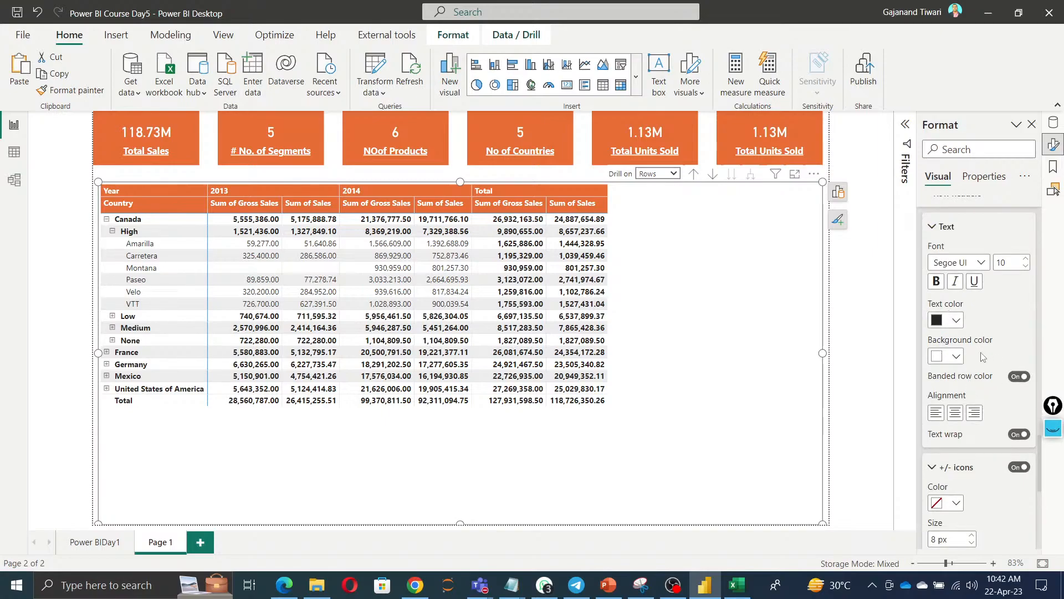
scroll(982, 355, "down", 3)
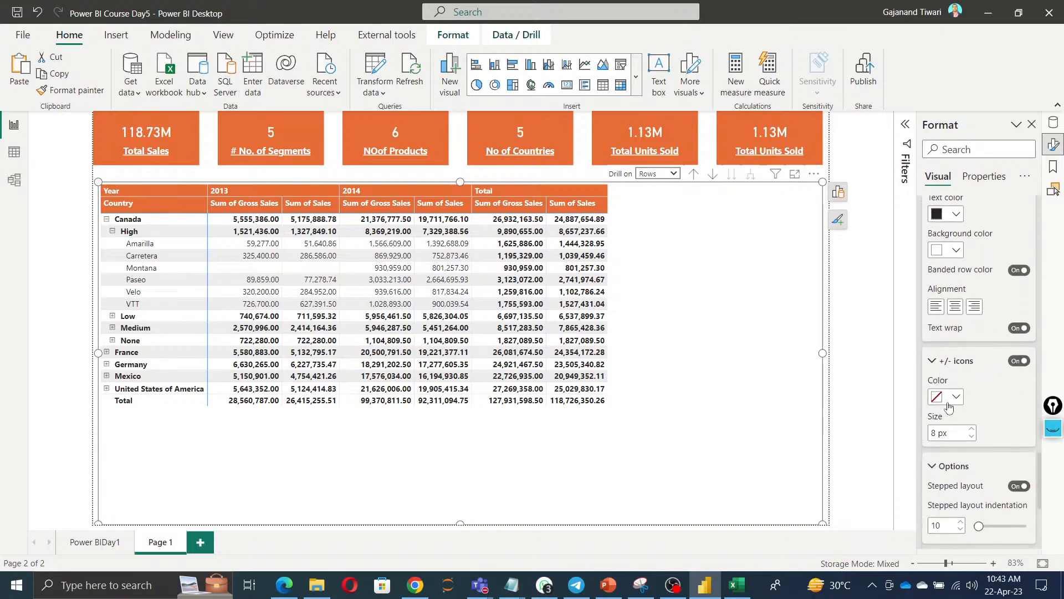
left_click(1018, 363)
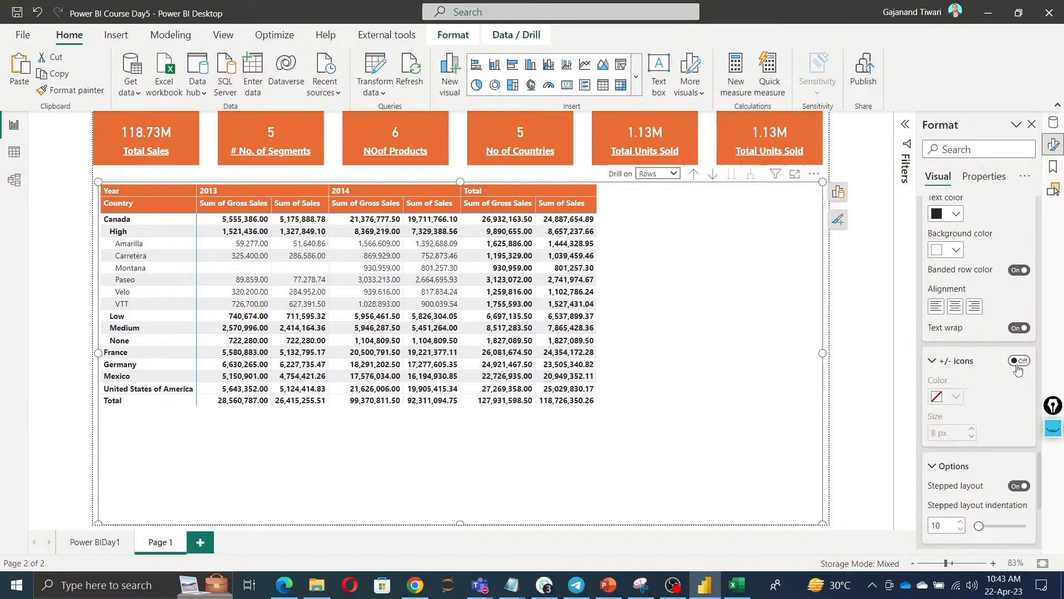
left_click(1018, 361)
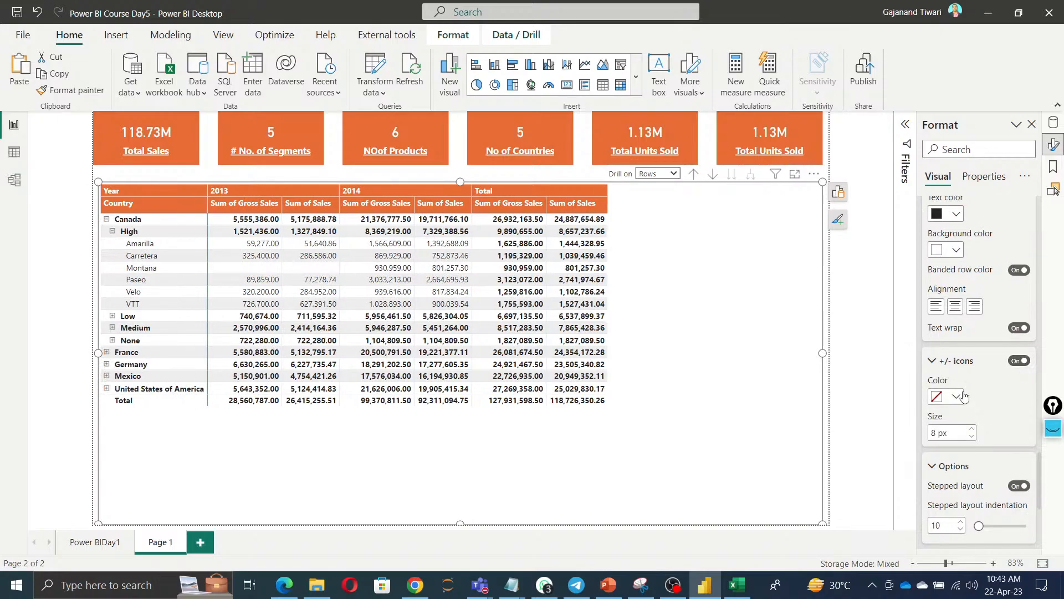
left_click(956, 397)
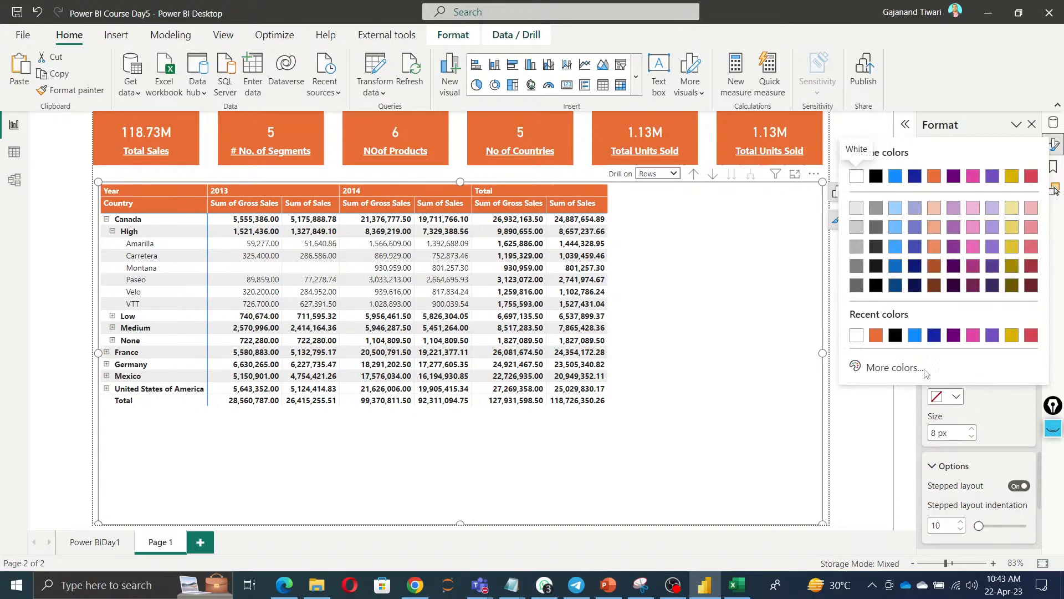
left_click(914, 335)
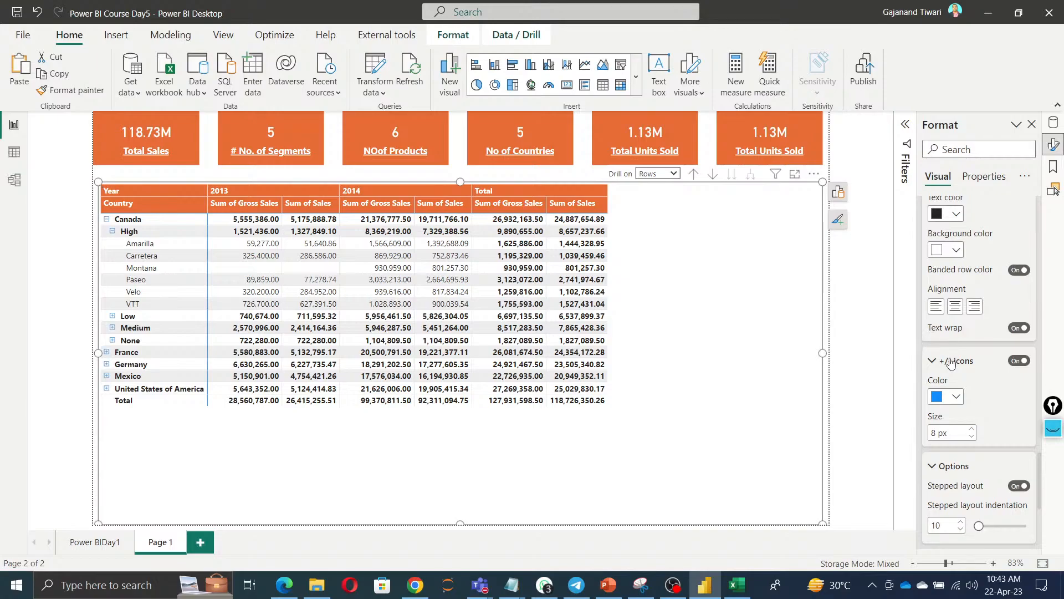
Turn off the stepped layout of the matrix row headers and expand Canada's Low discount band.
scroll(974, 424, "down", 5)
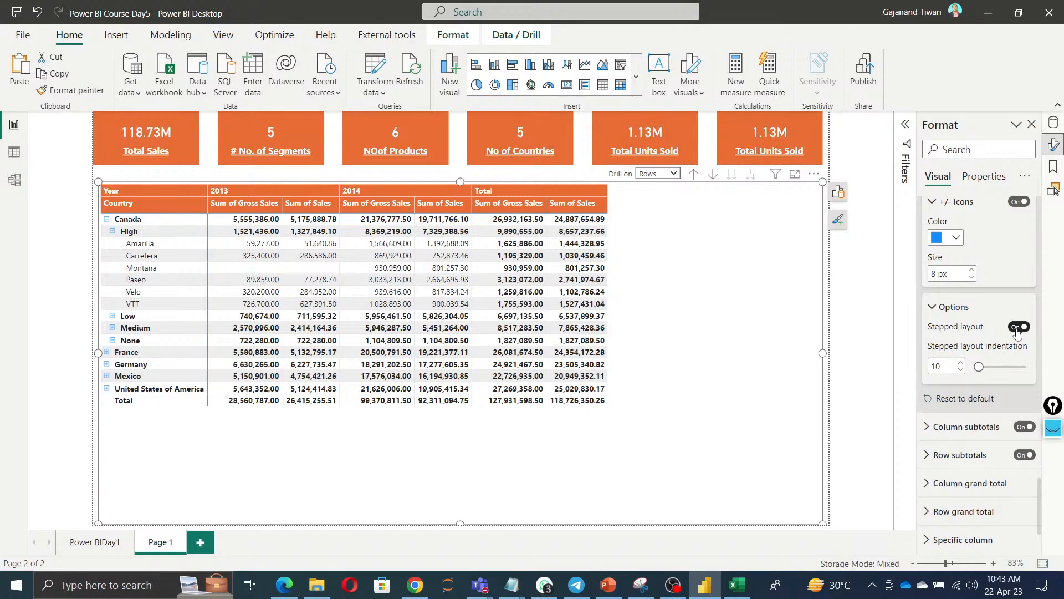
left_click(1017, 328)
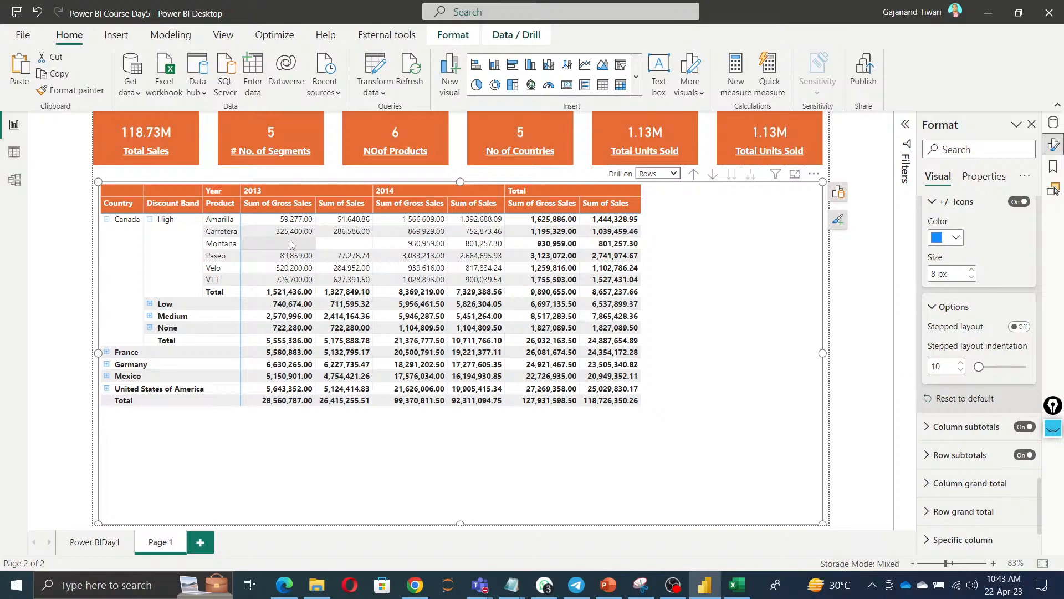
left_click(150, 304)
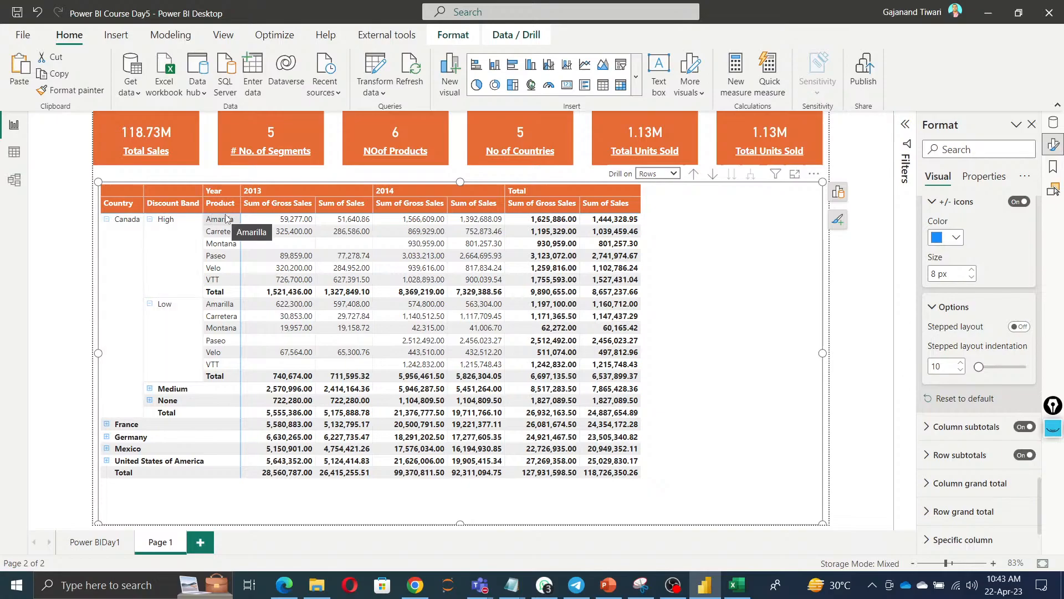
Expand all row levels of the matrix, check the listing through its countries, and deselect the matrix.
right_click(163, 226)
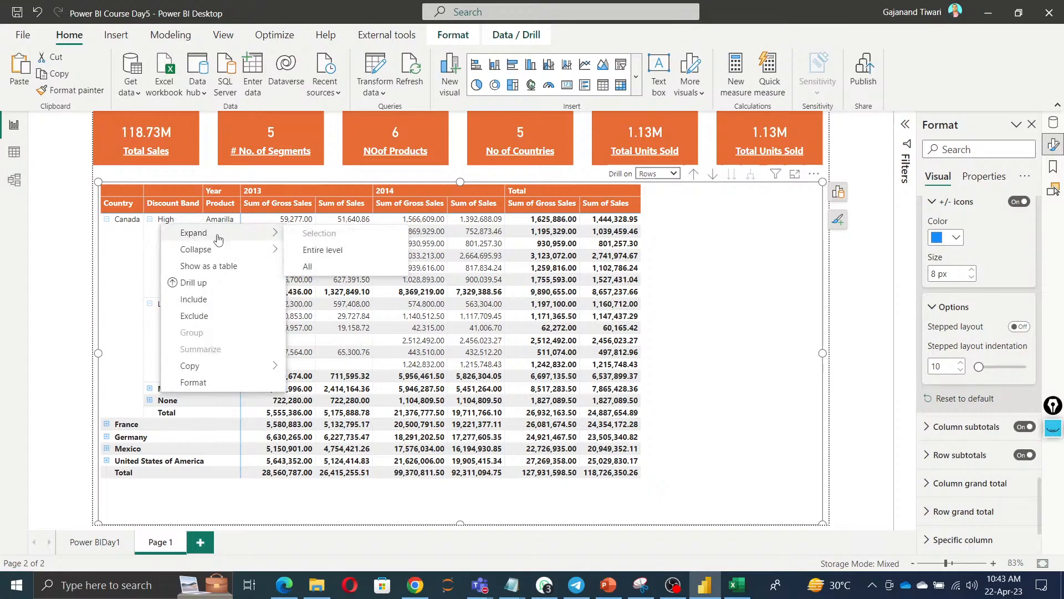
mouse_move(219, 233)
left_click(327, 268)
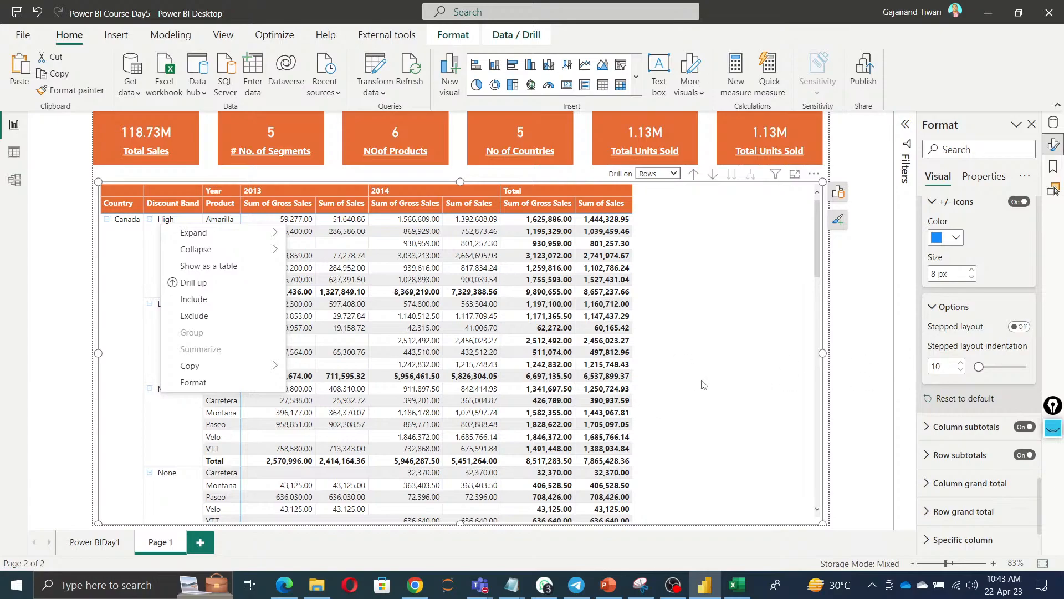
left_click(717, 380)
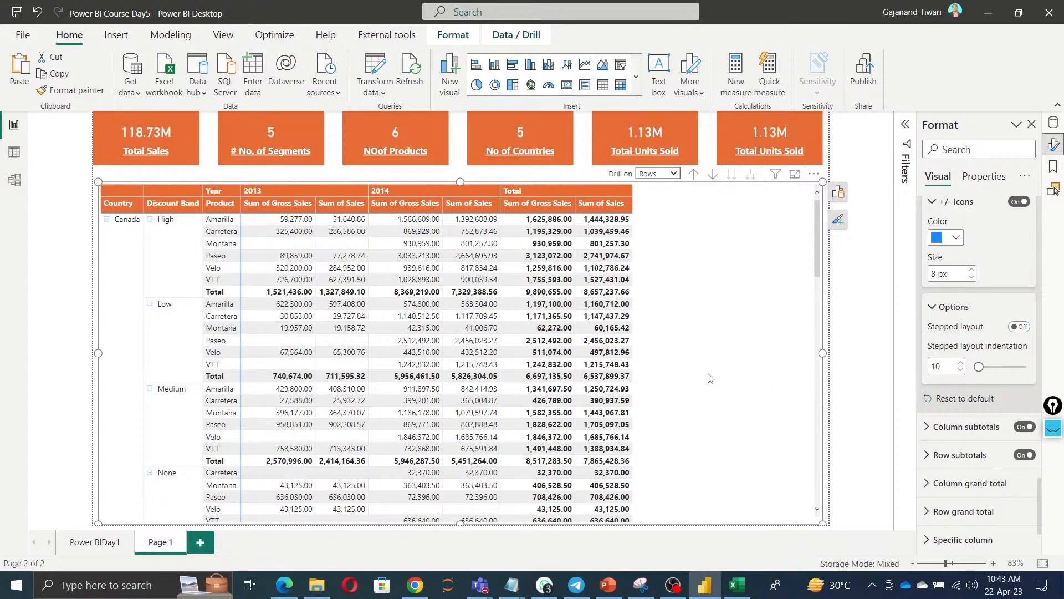
scroll(715, 377, "down", 10)
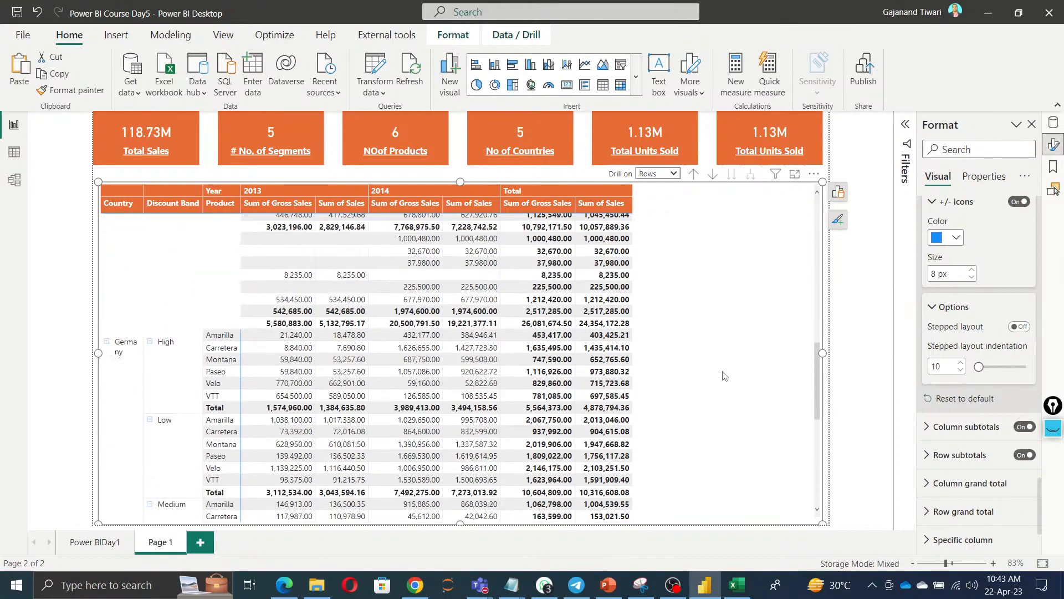
scroll(723, 376, "up", 10)
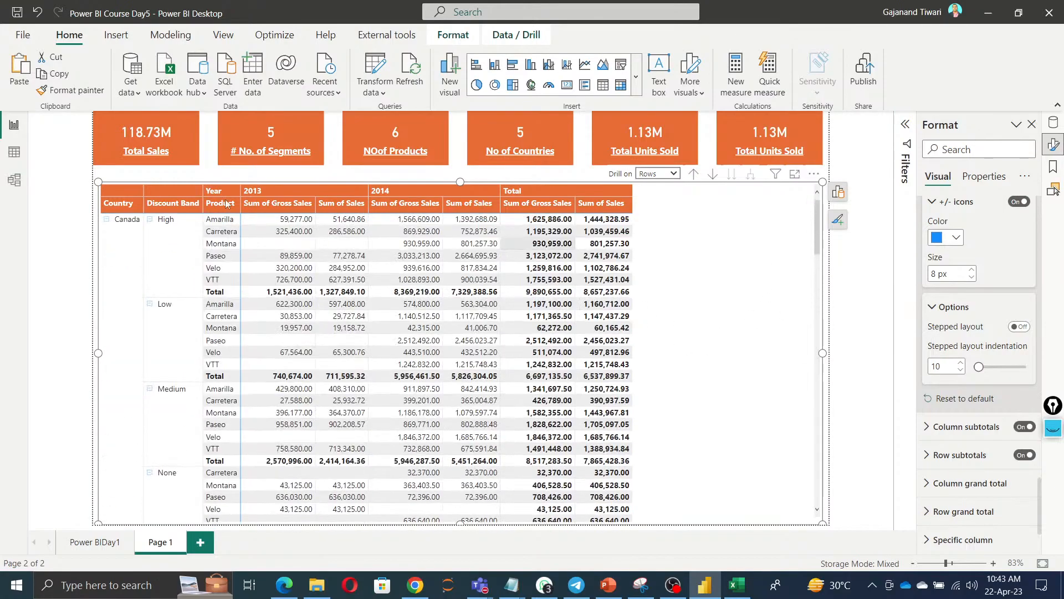
left_click(236, 174)
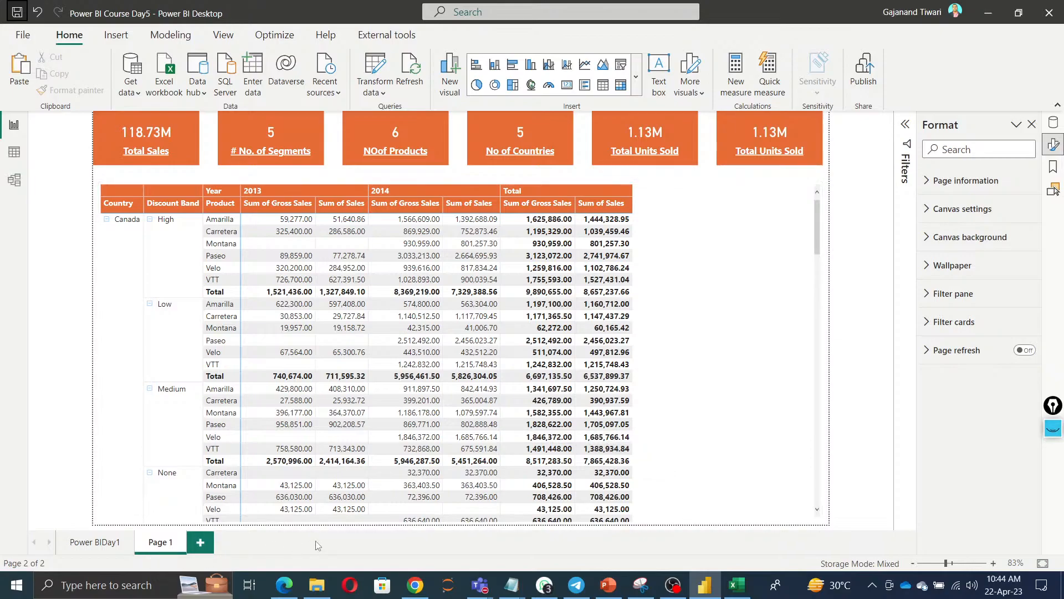
Add a new report page and name it Tooltips.
left_click(202, 544)
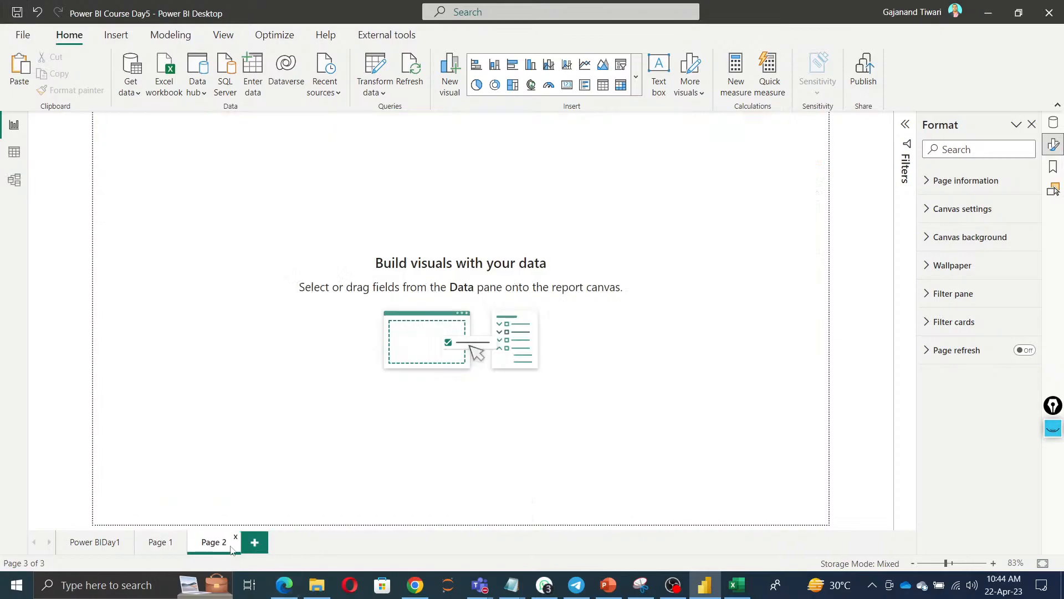
left_click(958, 182)
left_click(961, 226)
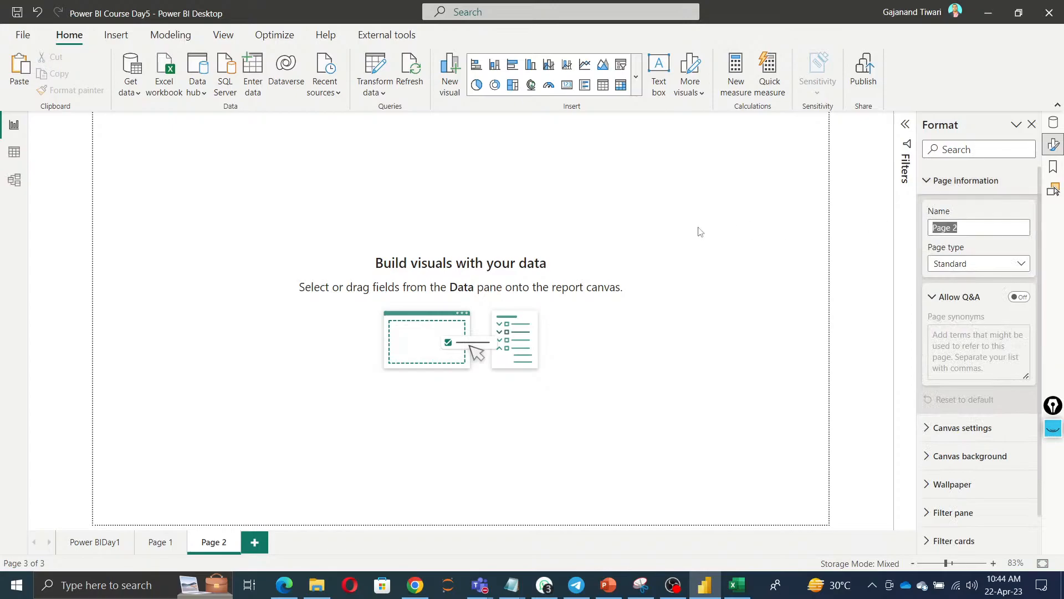
type("Toolt")
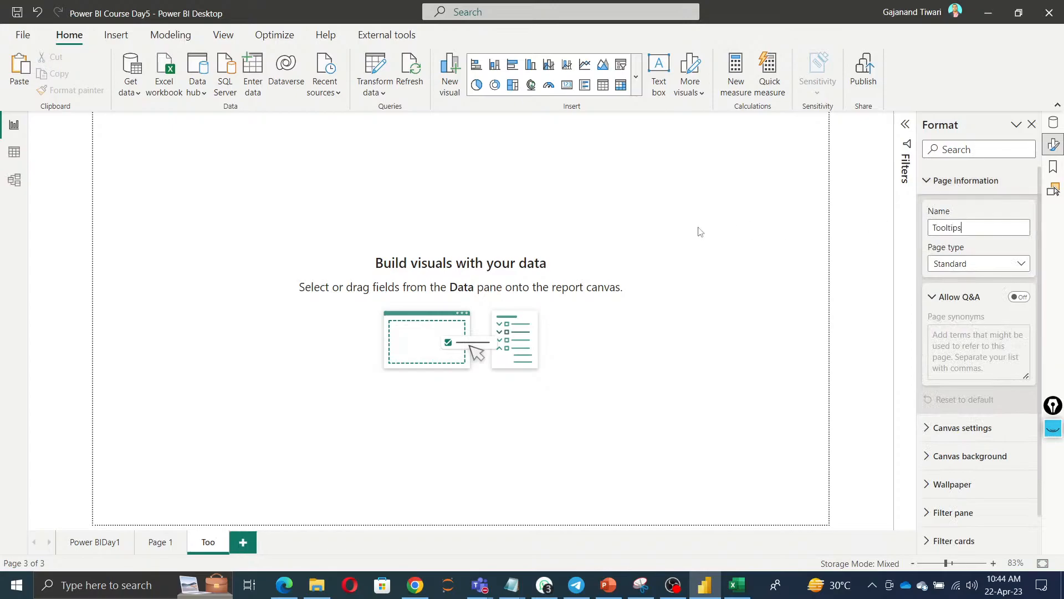
type("ips")
Set the Tooltips page's type to Tooltip with Q&A off, and open the data selection for where the tooltip shows.
left_click(1020, 297)
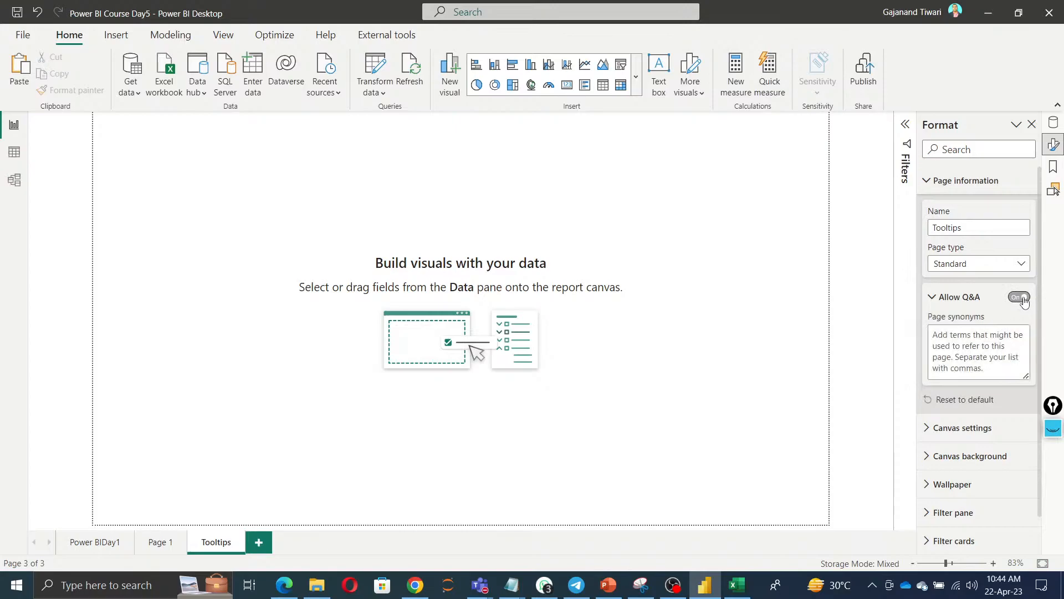
left_click(1019, 298)
left_click(1006, 265)
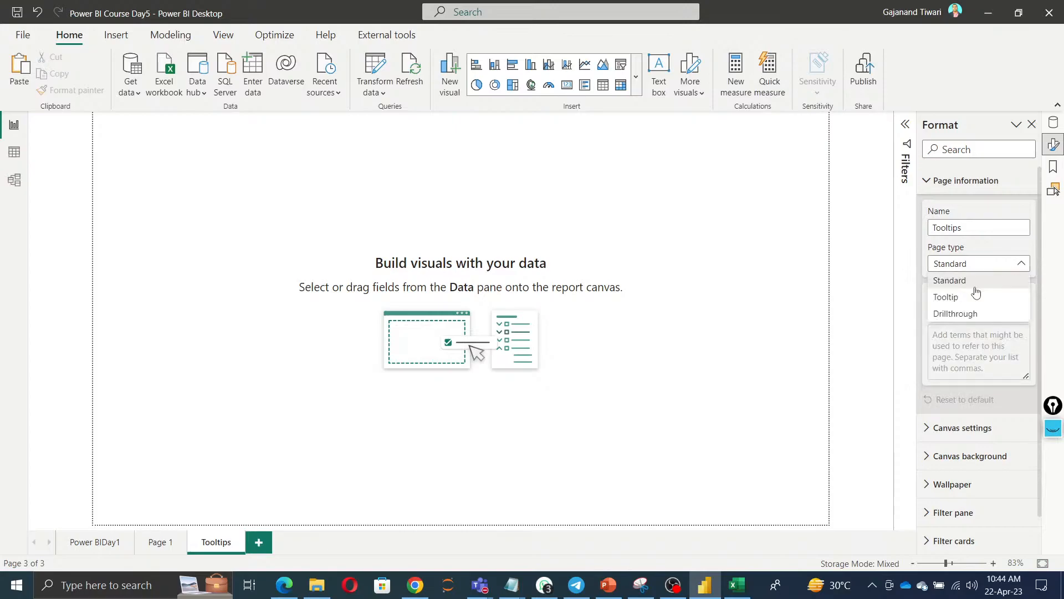
left_click(973, 299)
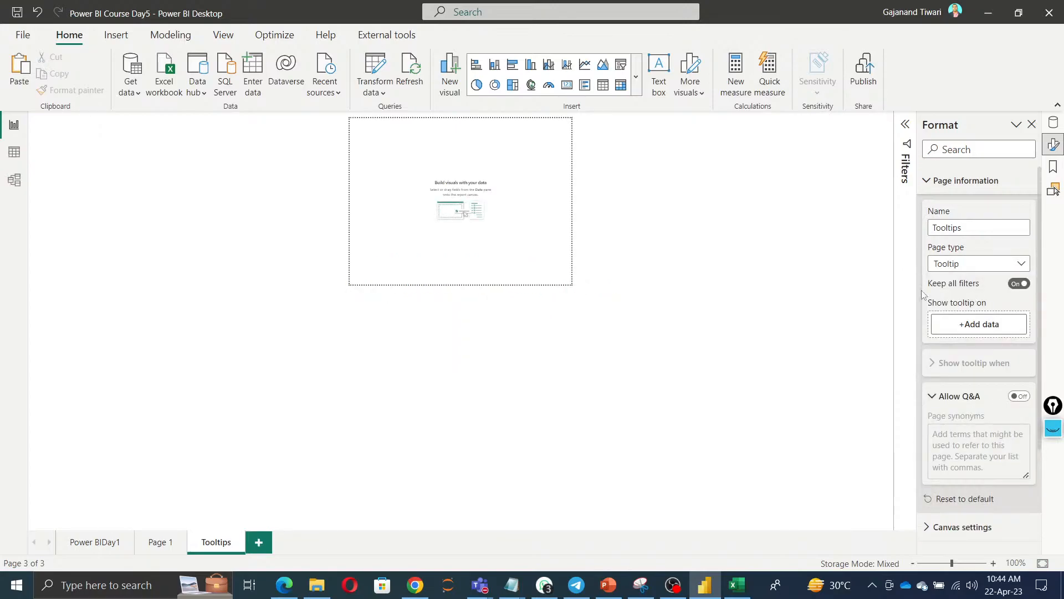
left_click(982, 328)
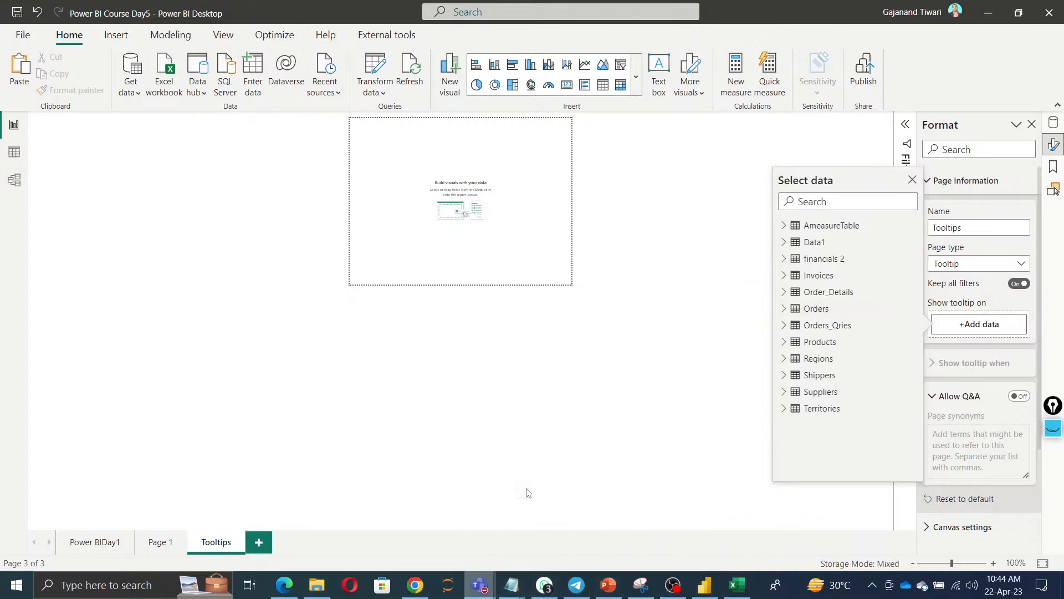
Switch to the Microsoft Teams meeting window to check its participants, and minimize it to return to the report.
left_click(525, 558)
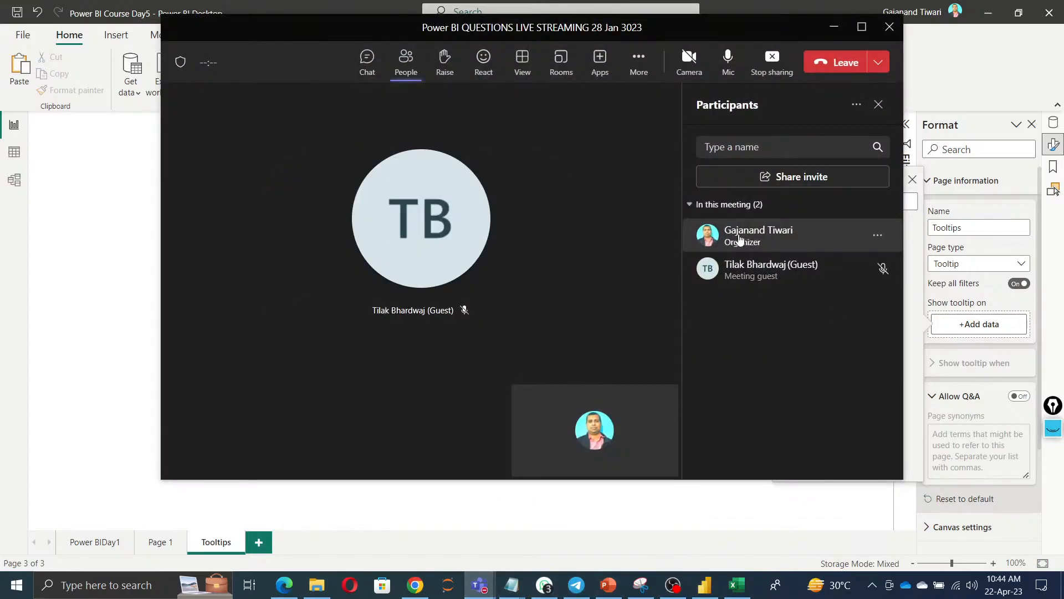
left_click(833, 28)
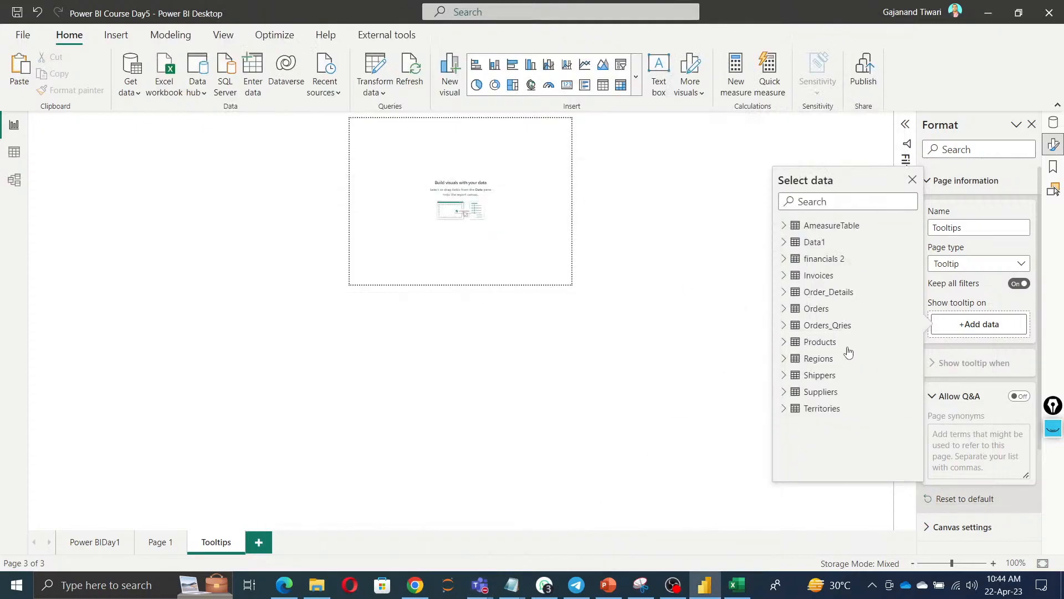
Set the tooltip page to show on the Country and Sales fields of the Orders table.
left_click(785, 309)
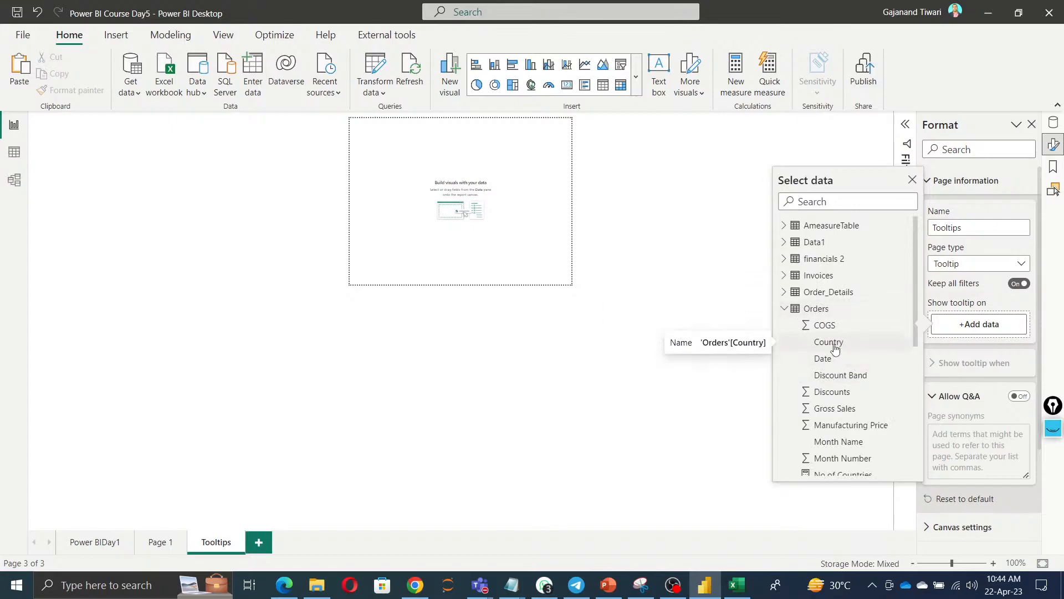
left_click(829, 342)
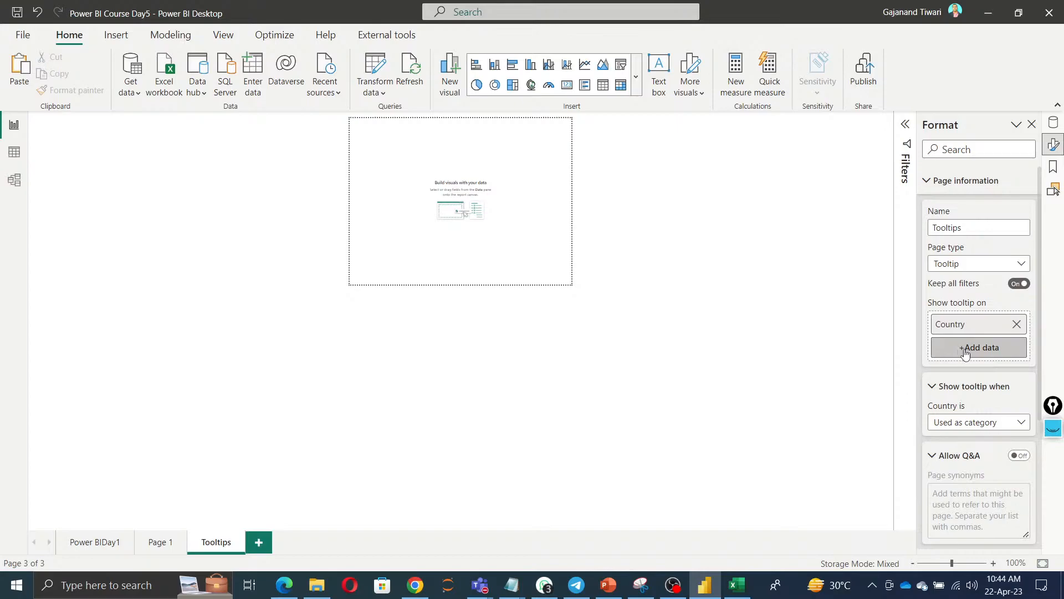
left_click(965, 353)
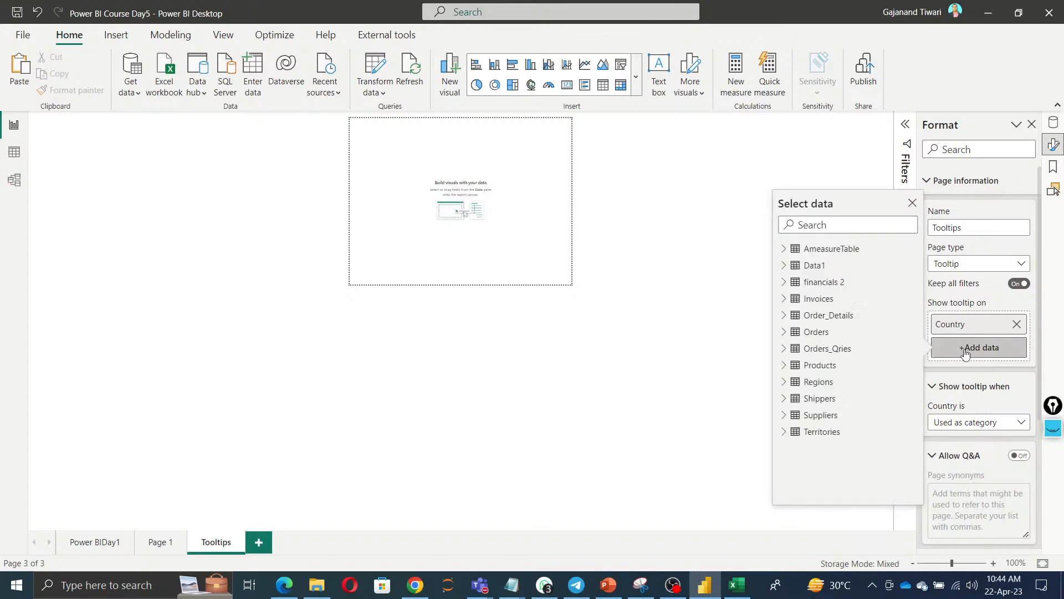
left_click(792, 335)
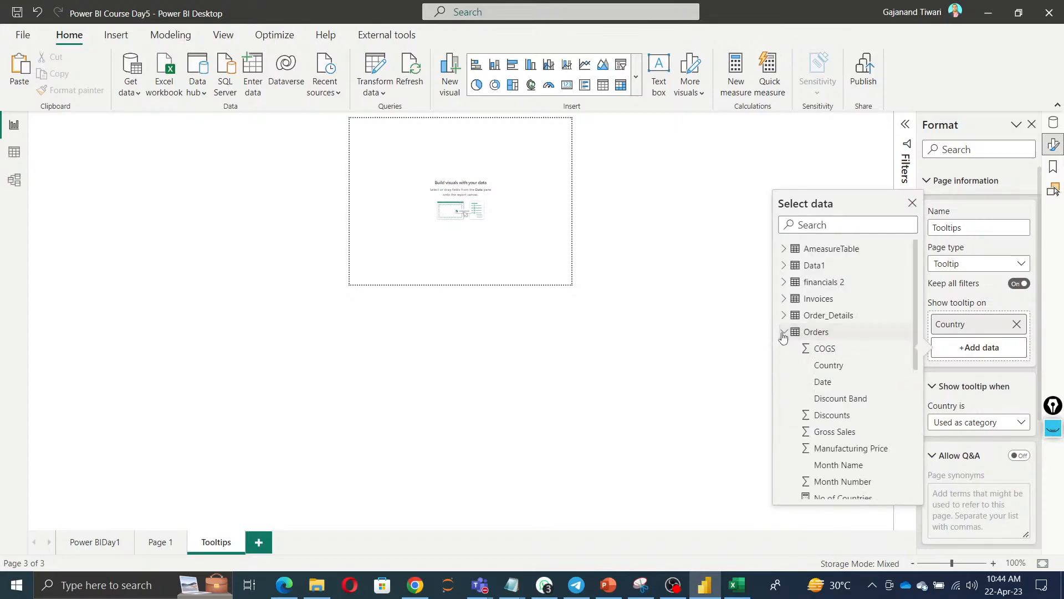
scroll(839, 449, "down", 3)
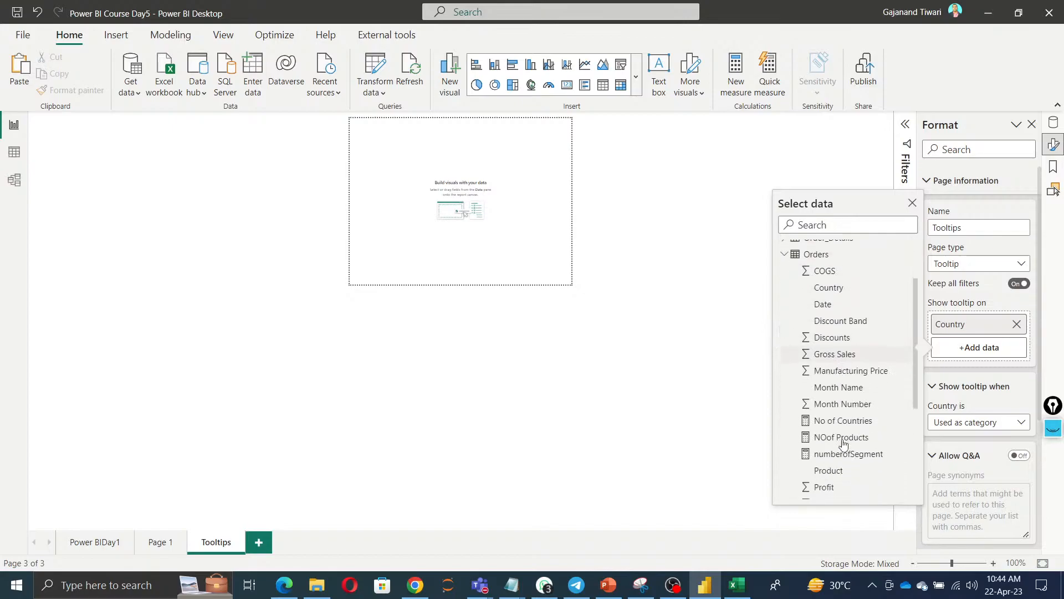
scroll(839, 471, "down", 3)
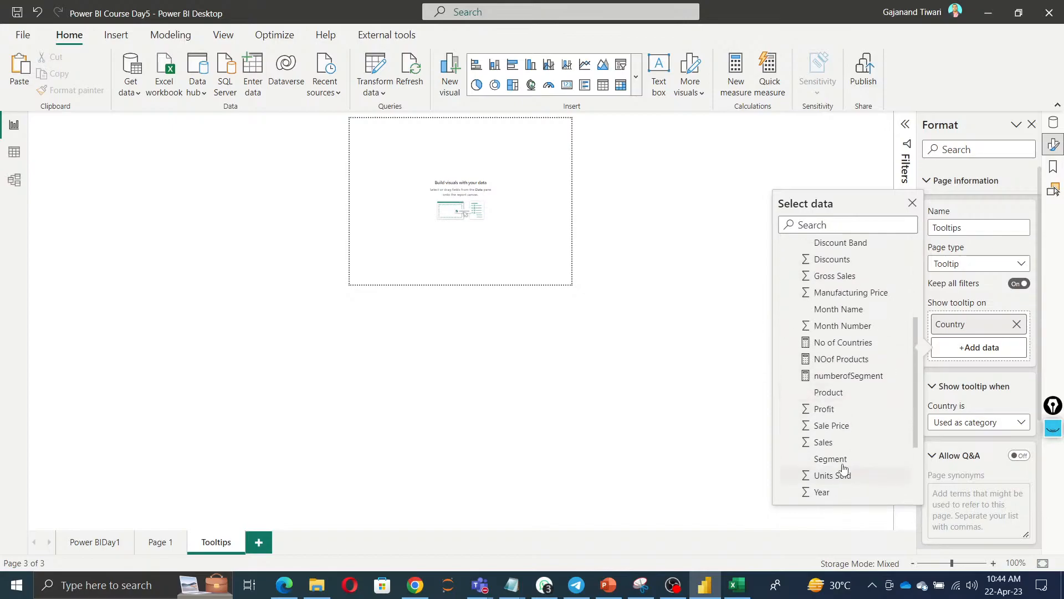
left_click(827, 443)
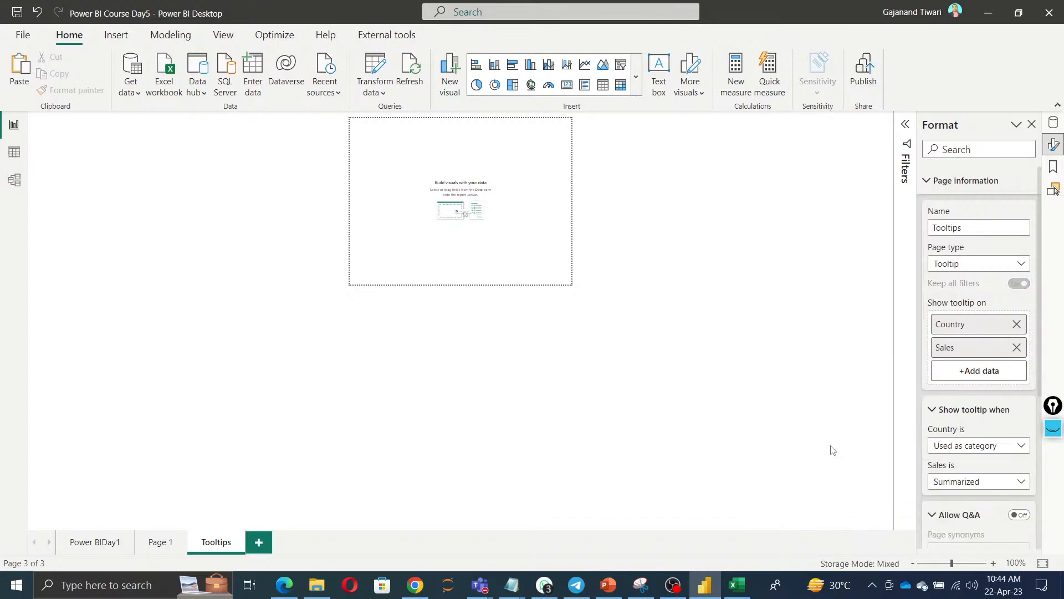
Add a new blank visual to the Tooltips page and shift it slightly to centre it on the canvas.
right_click(473, 205)
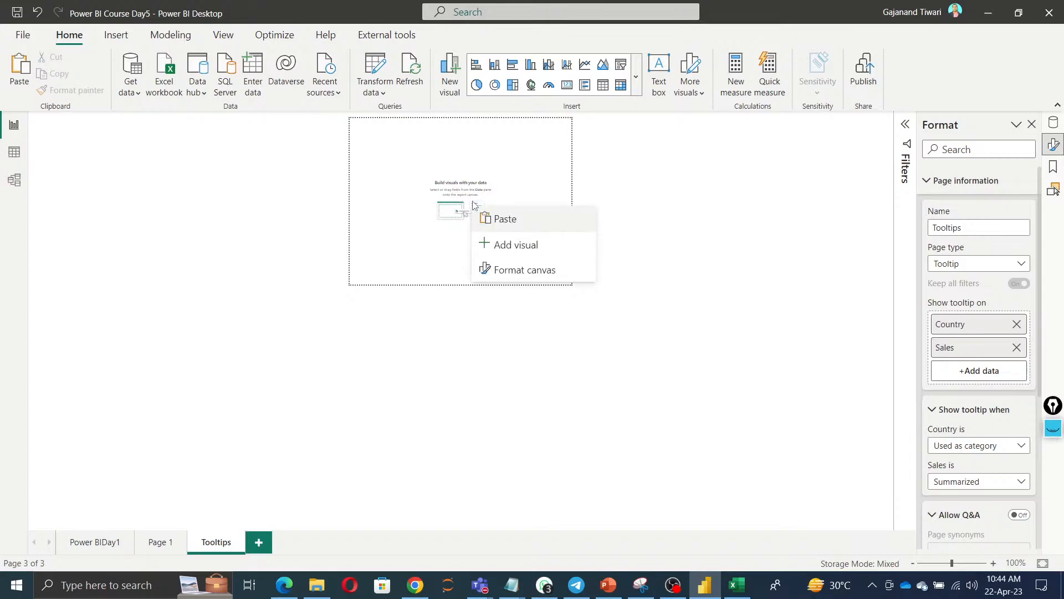
left_click(509, 249)
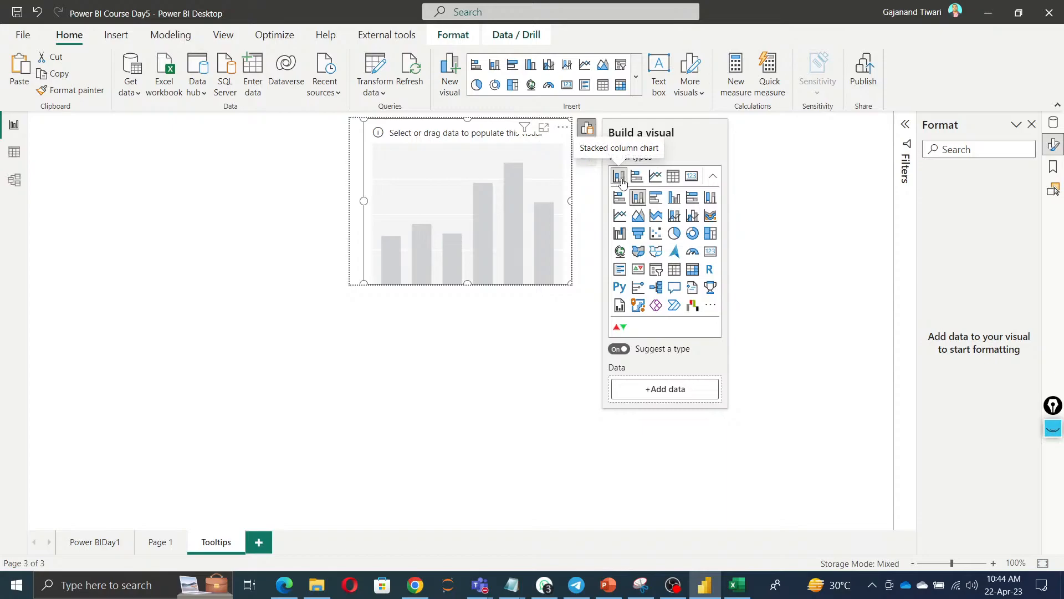
left_click_drag(478, 207, 477, 206)
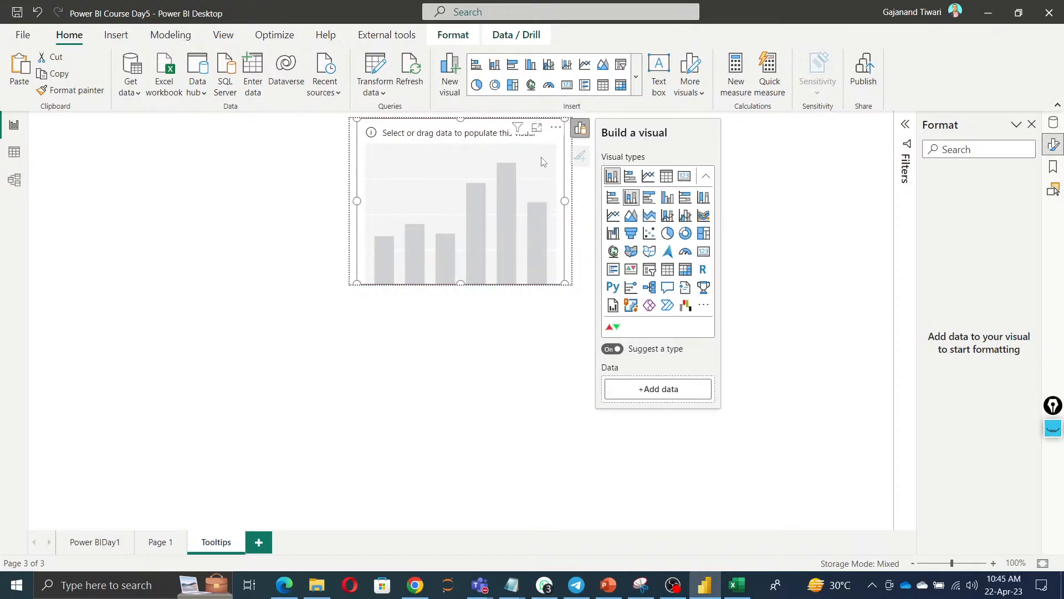
left_click(1054, 146)
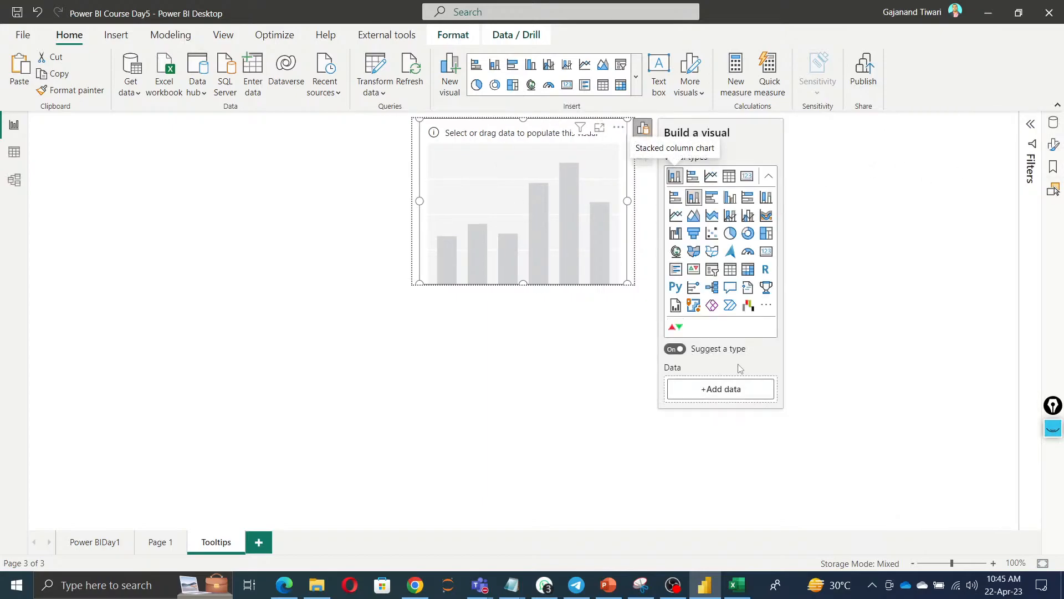
Populate the blank visual with Country and Sales from the Orders table.
left_click(733, 388)
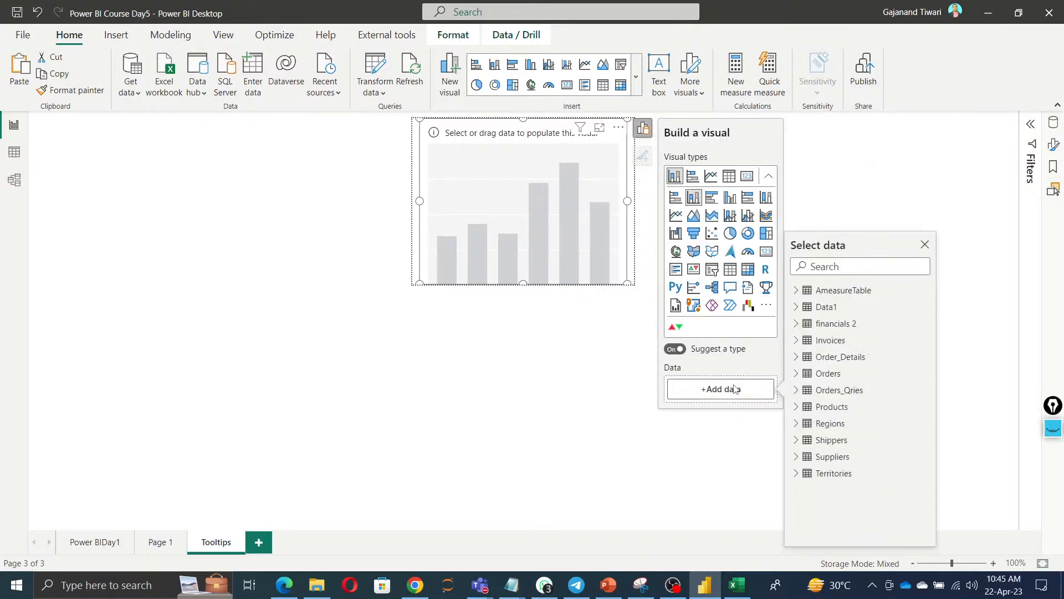
left_click(797, 374)
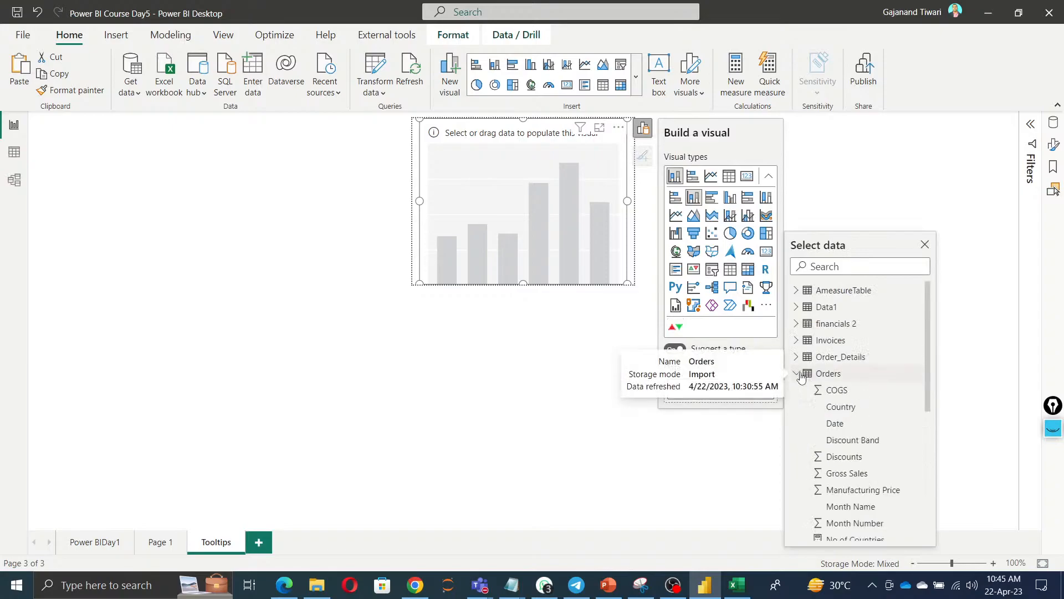
left_click(843, 406)
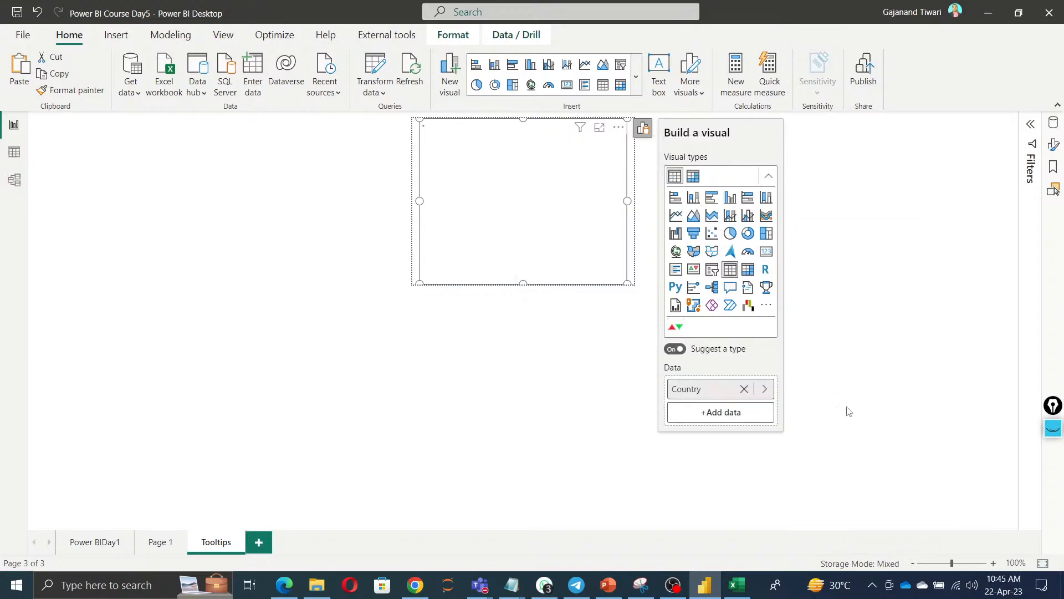
left_click(709, 414)
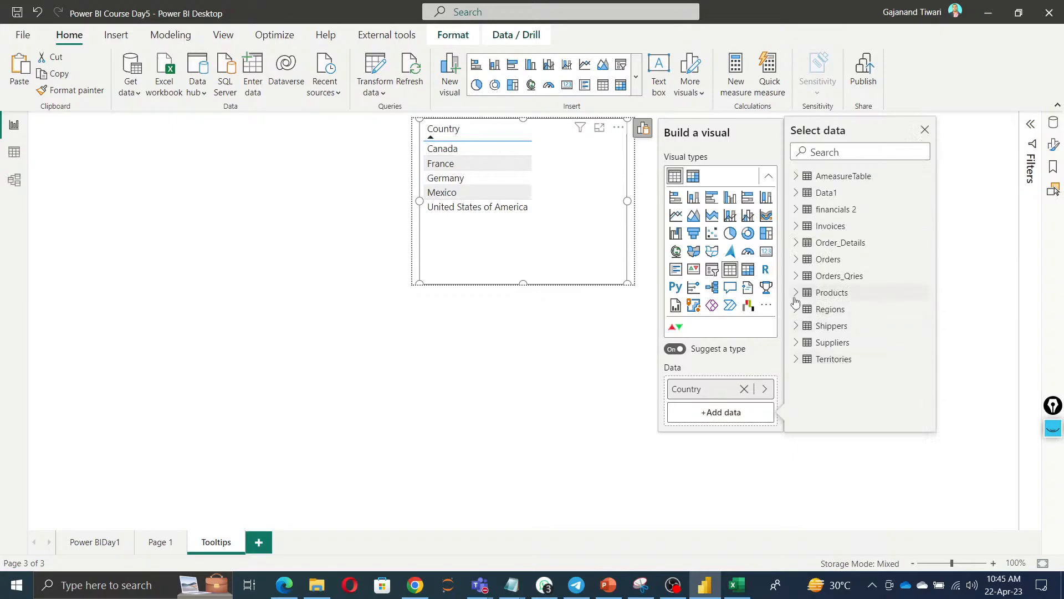
left_click(797, 265)
scroll(821, 377, "down", 5)
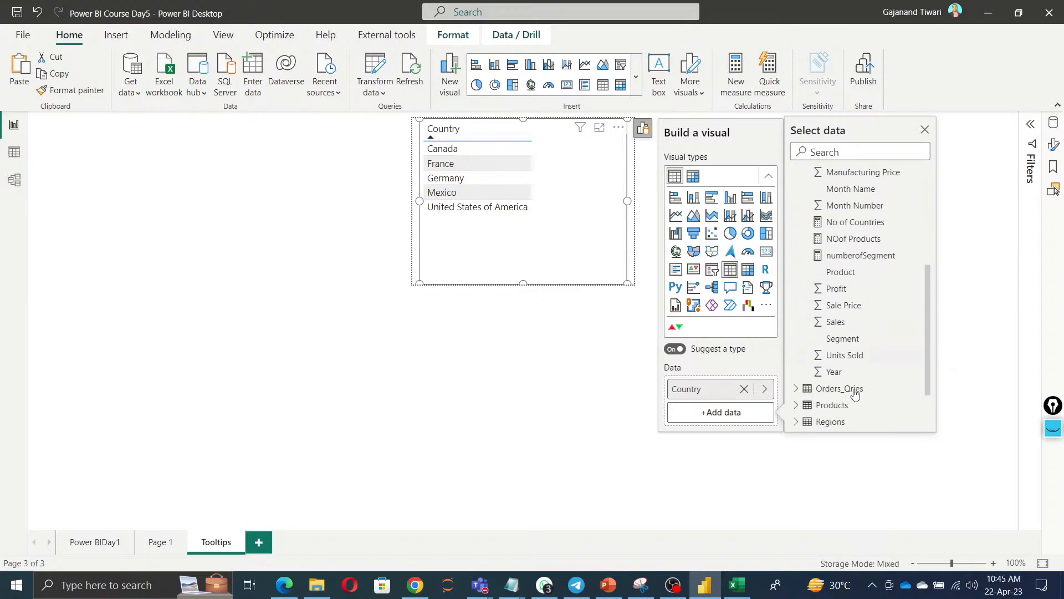
left_click(835, 267)
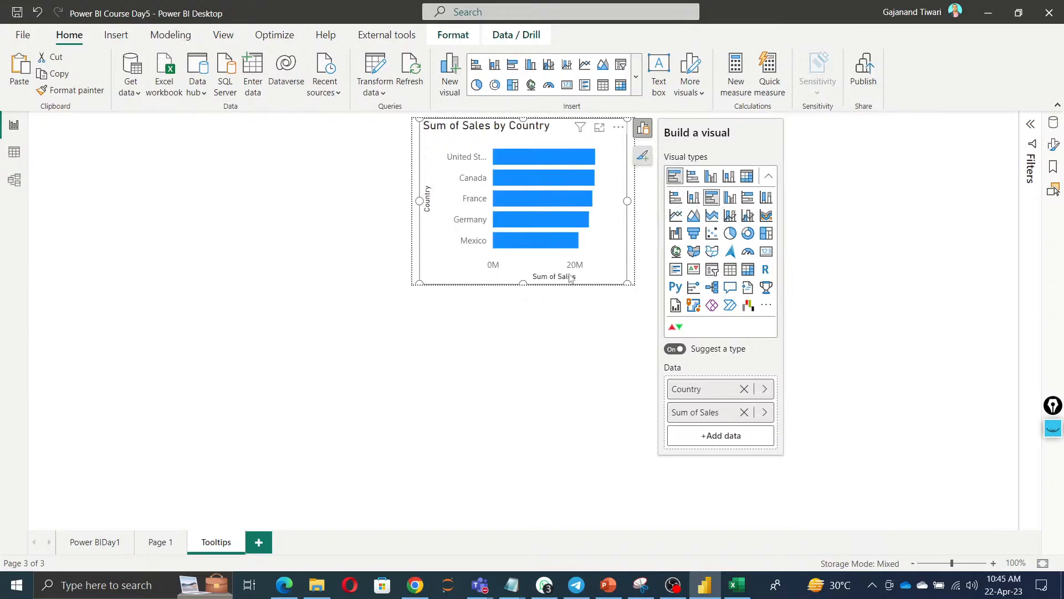
Resize the sales-by-country bar chart on all sides so that it fills the whole tooltip canvas.
left_click_drag(625, 286, 591, 234)
left_click_drag(555, 162, 574, 182)
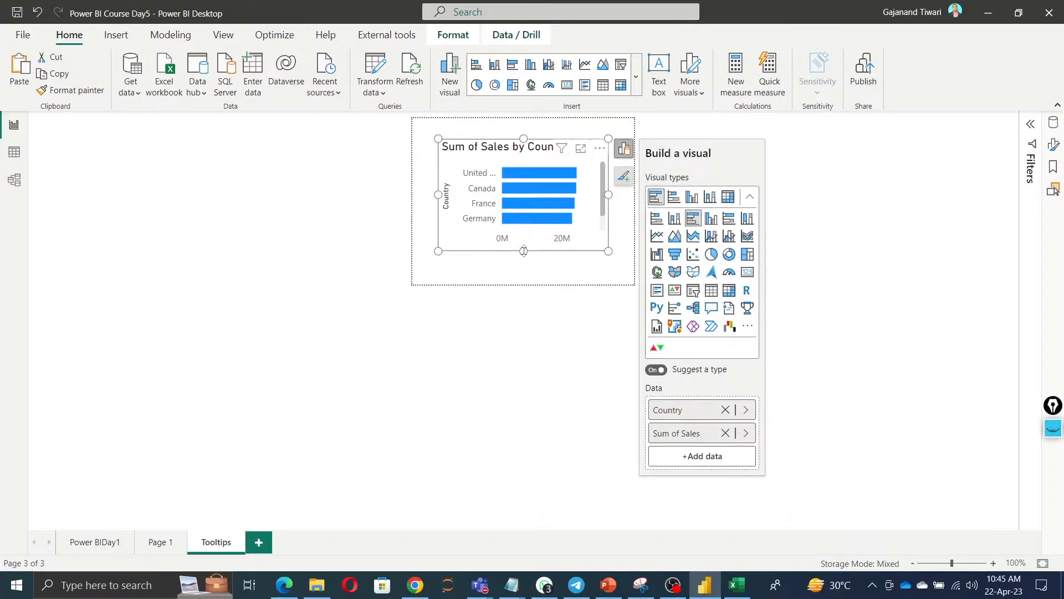
left_click_drag(524, 251, 530, 280)
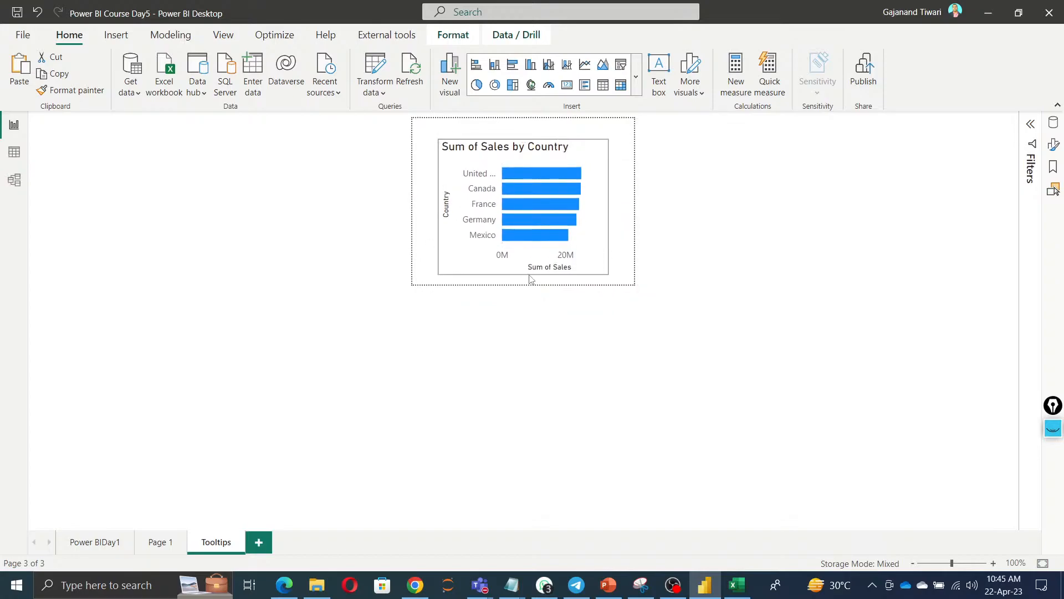
left_click(536, 177)
left_click_drag(523, 138, 524, 123)
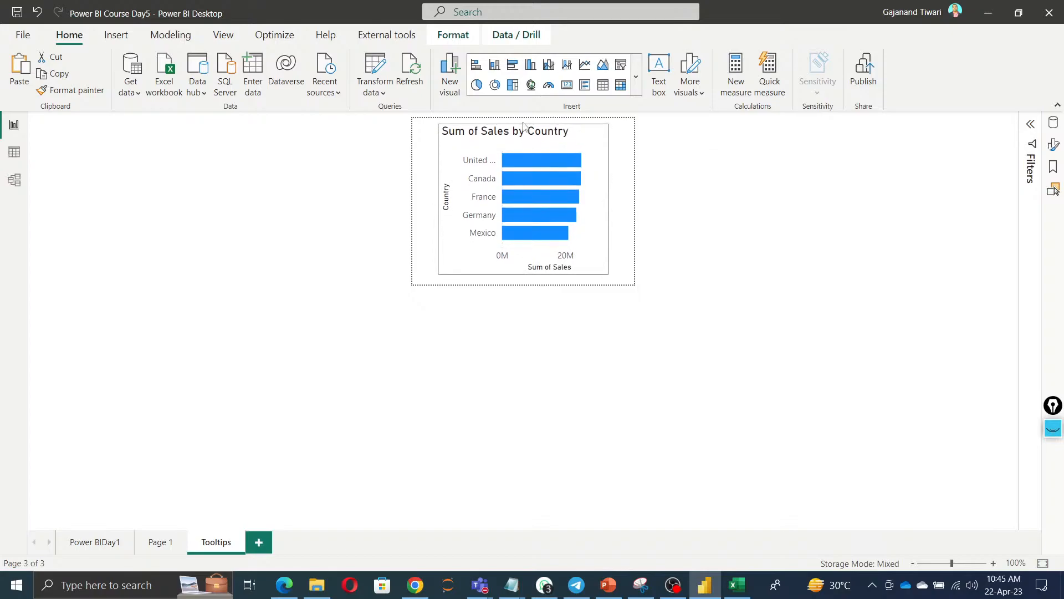
left_click_drag(608, 199, 634, 198)
left_click_drag(438, 198, 414, 198)
left_click_drag(524, 274, 524, 284)
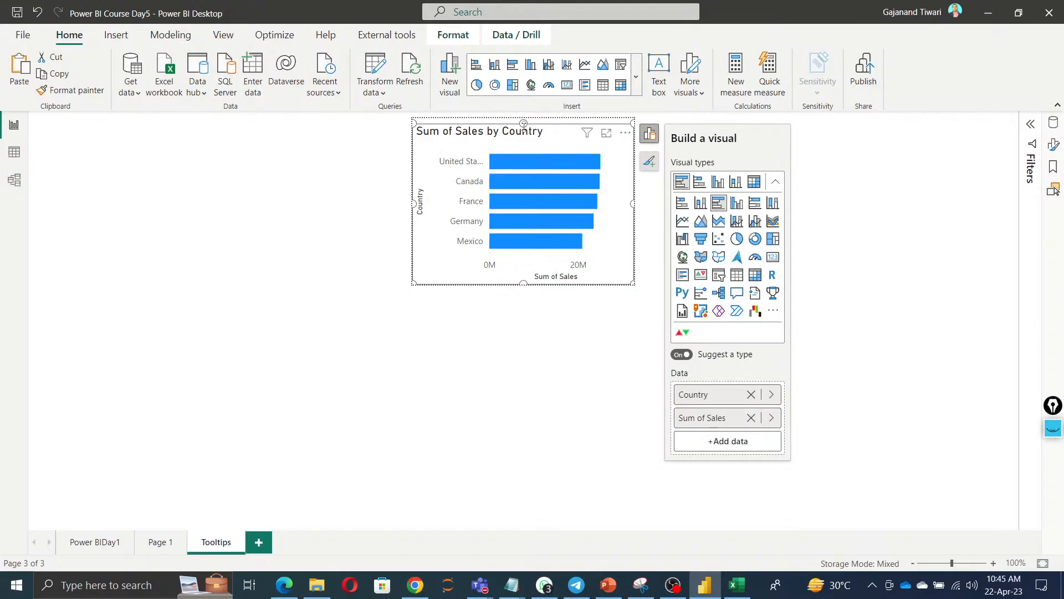
left_click_drag(523, 123, 527, 139)
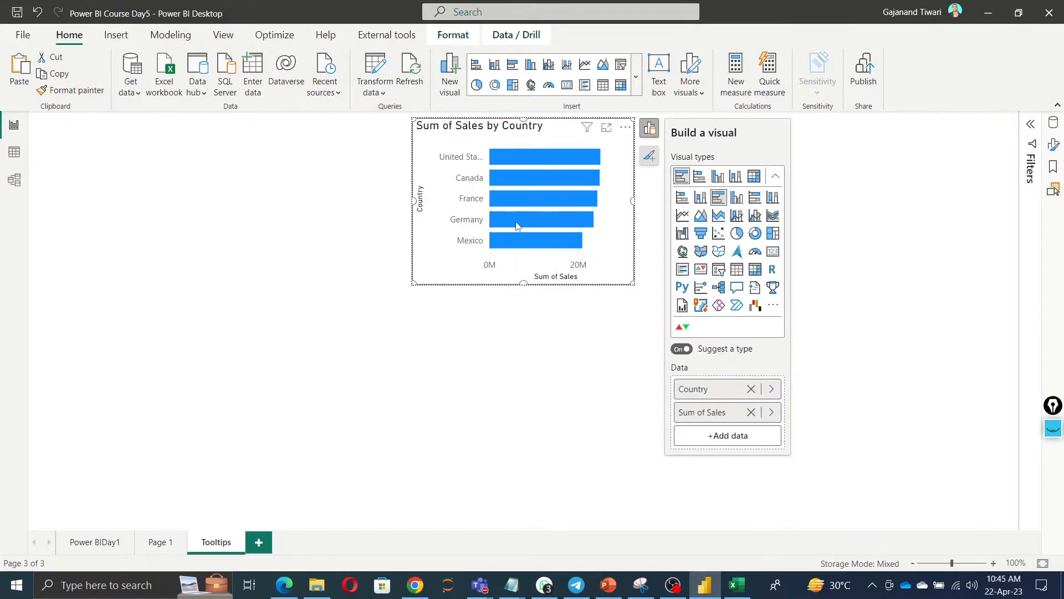
mouse_move(516, 225)
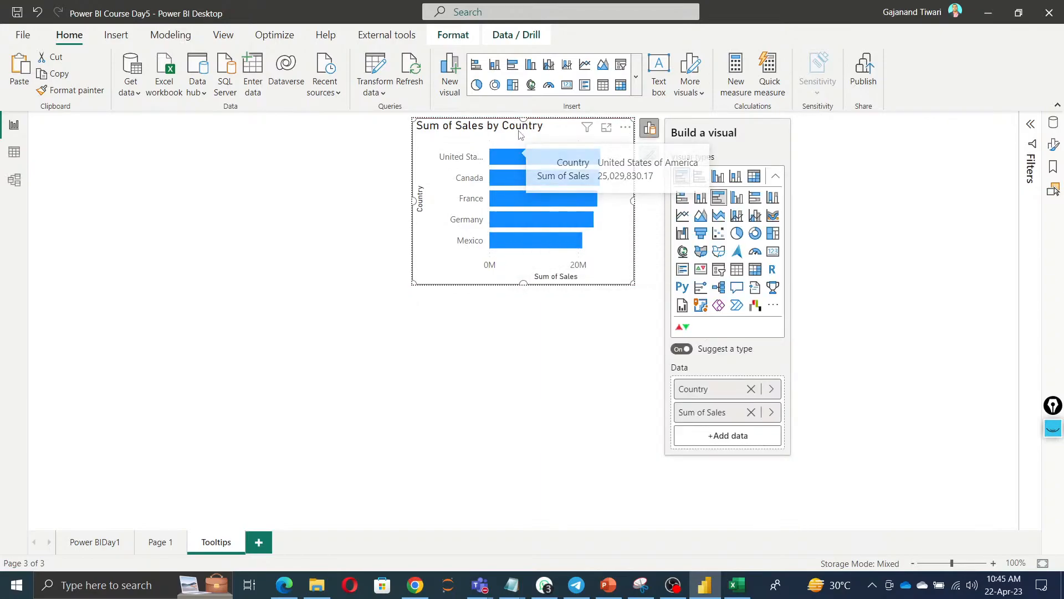
Change the bar chart's title text to "Total sales by country".
left_click(1053, 147)
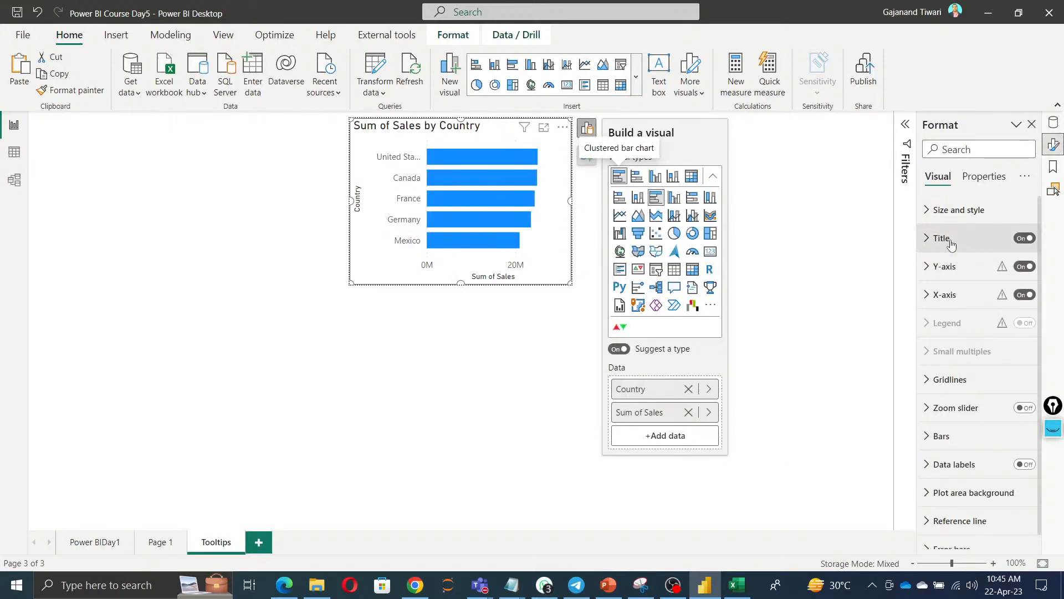
left_click(942, 239)
left_click(972, 306)
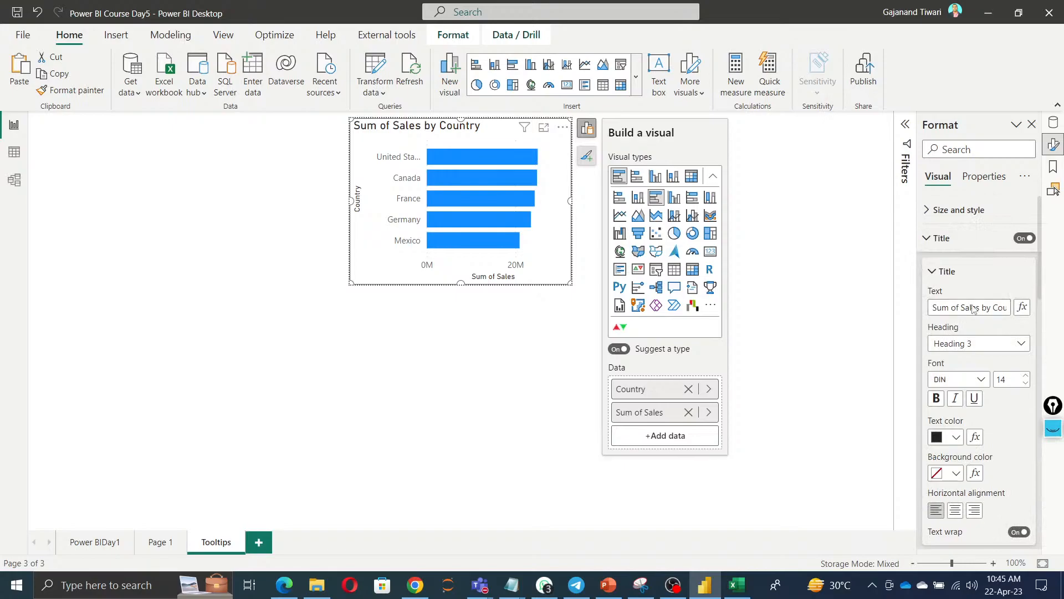
key("ctrl+a")
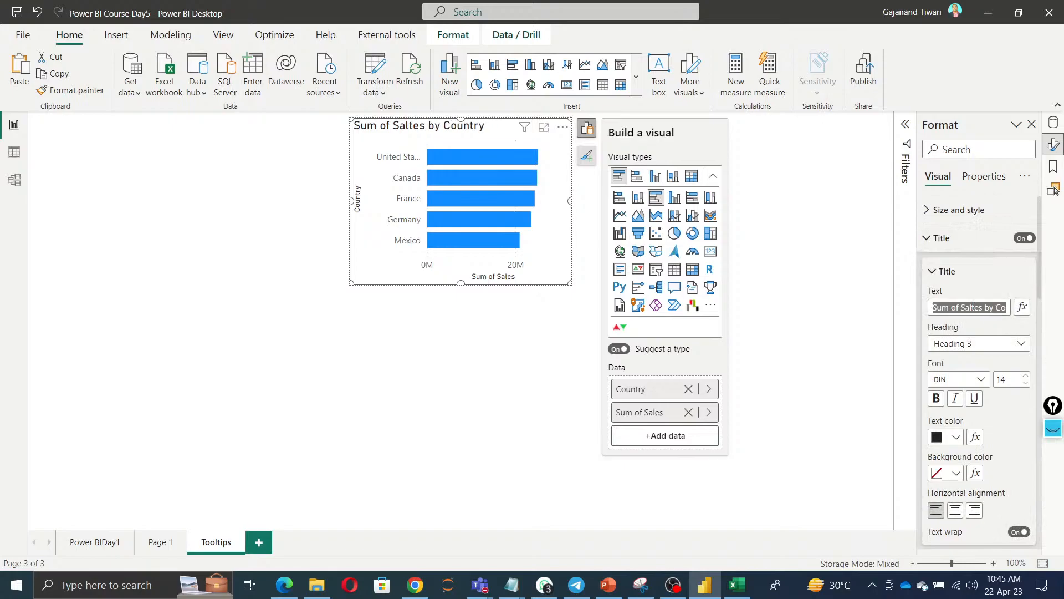
type("Total sales")
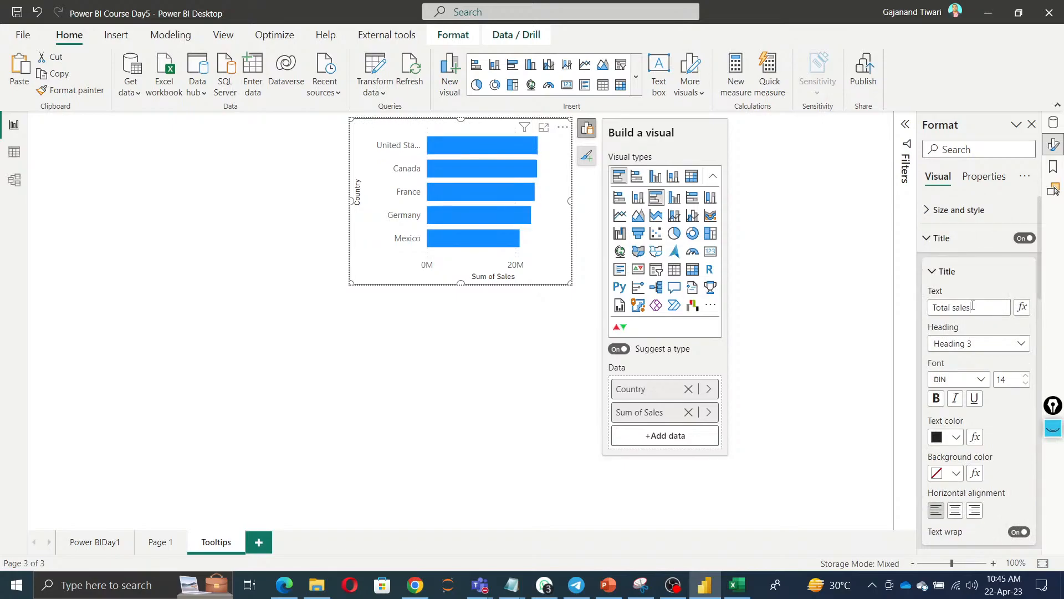
type(" by country")
left_click(979, 325)
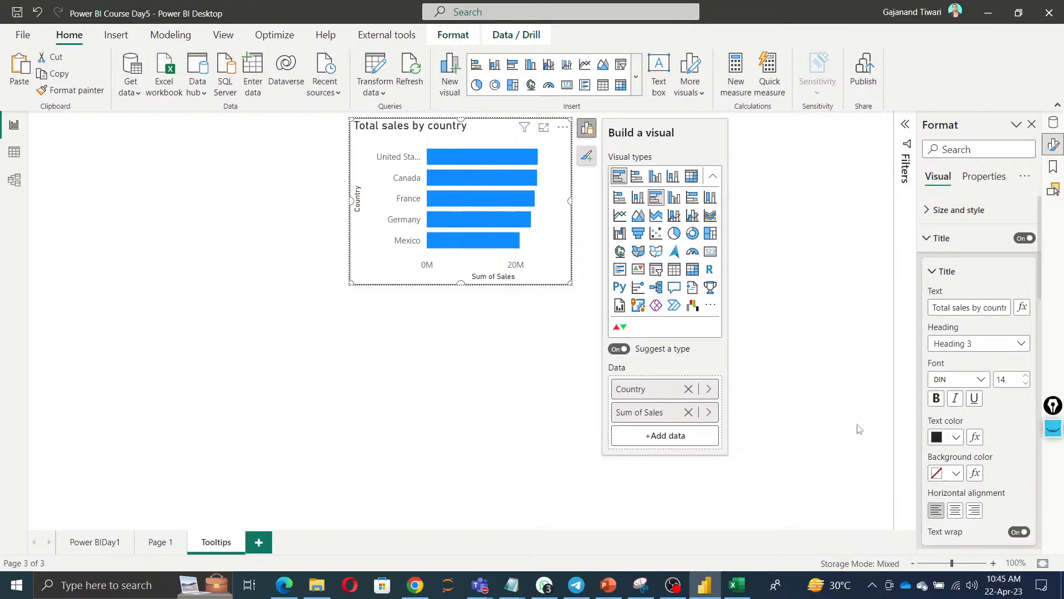
Format the chart title with white text on an orange background, and deselect the chart.
left_click(954, 438)
left_click(872, 381)
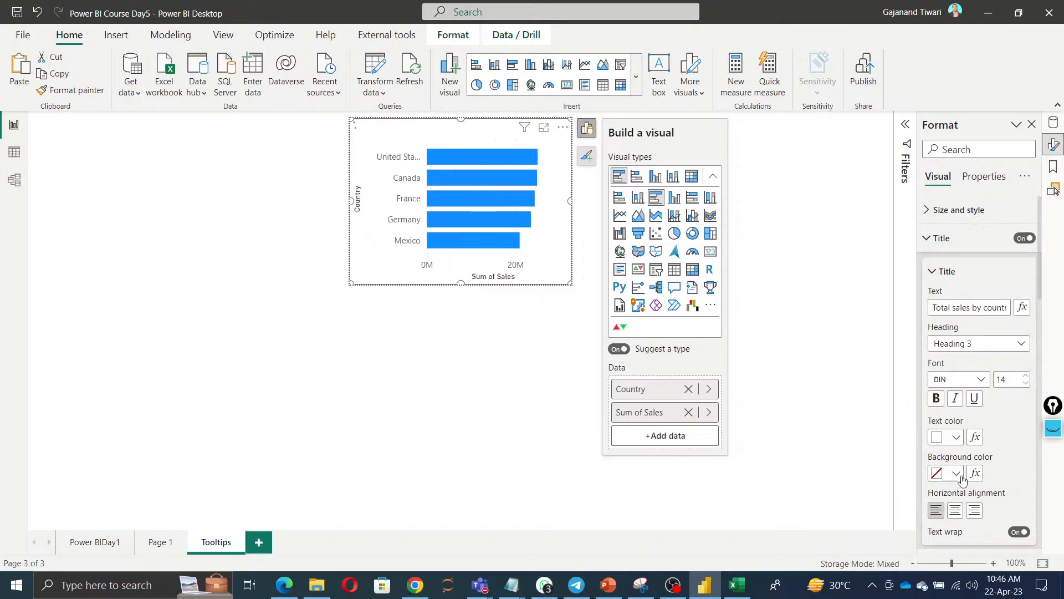
left_click(956, 473)
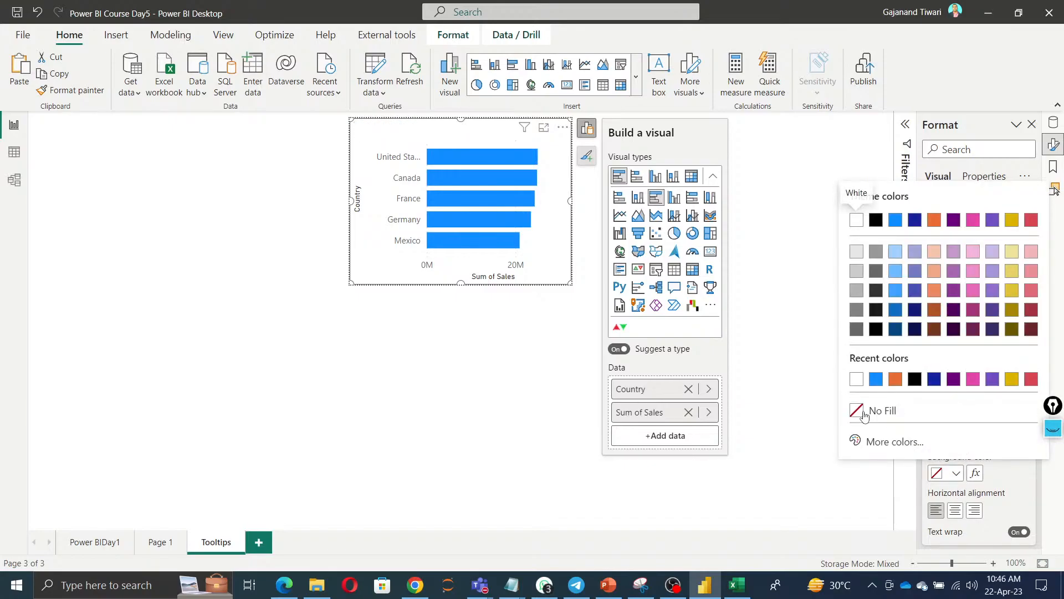
left_click(895, 379)
left_click(825, 404)
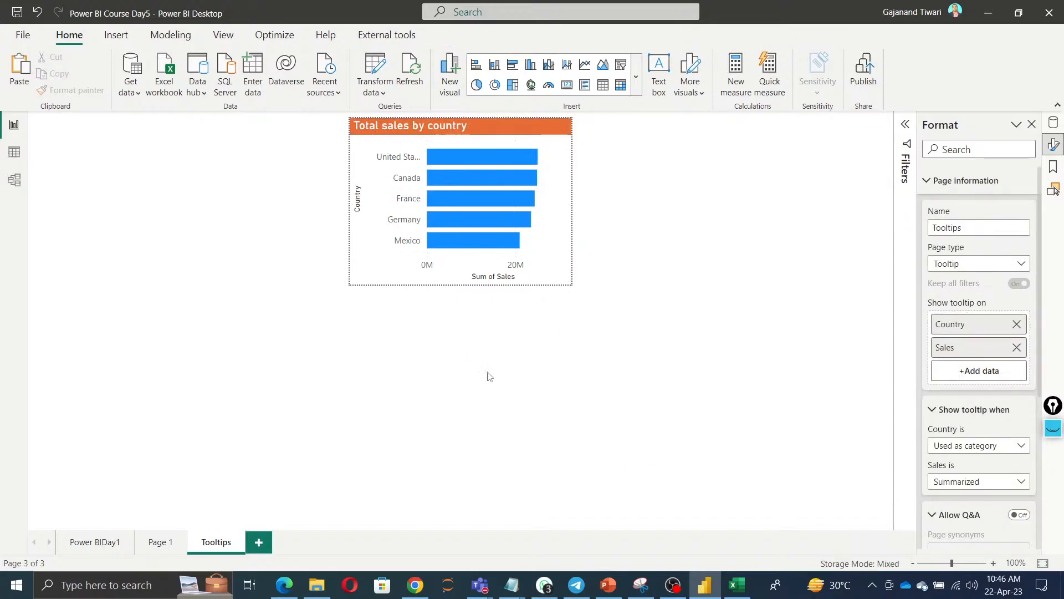
left_click(557, 284)
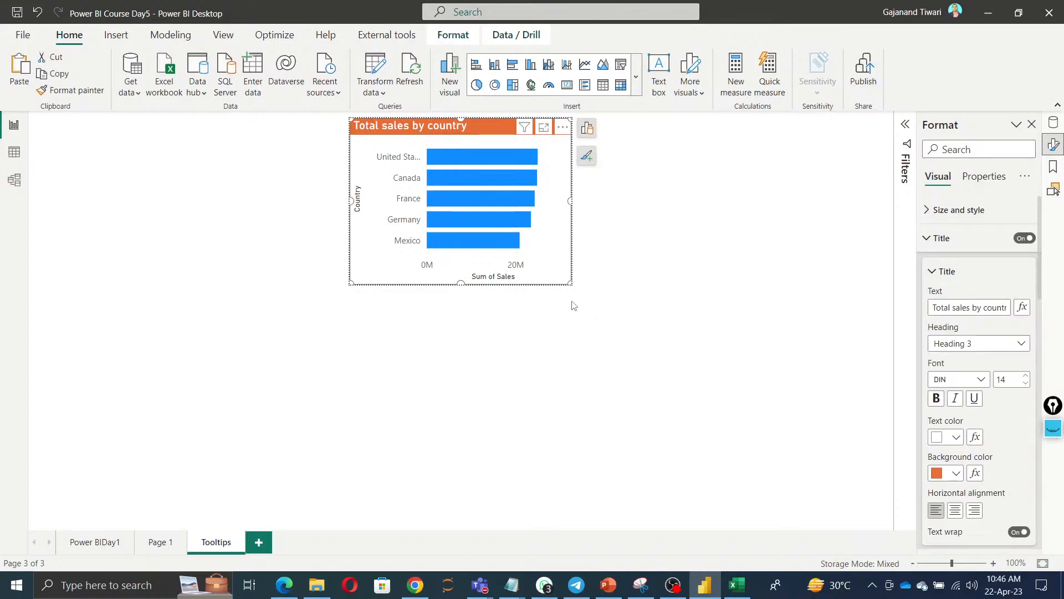
left_click(583, 310)
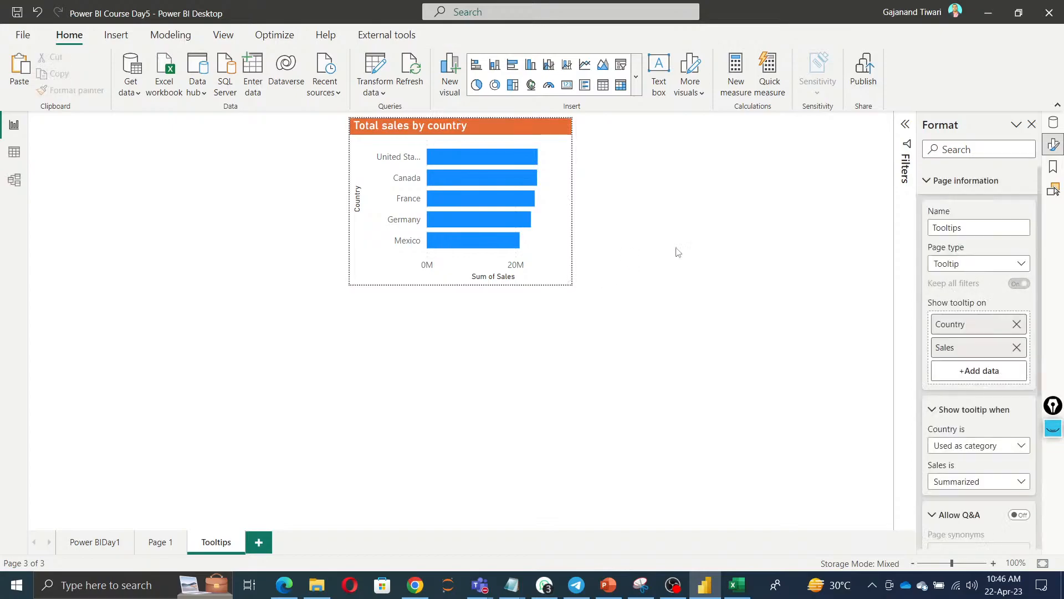
left_click(926, 181)
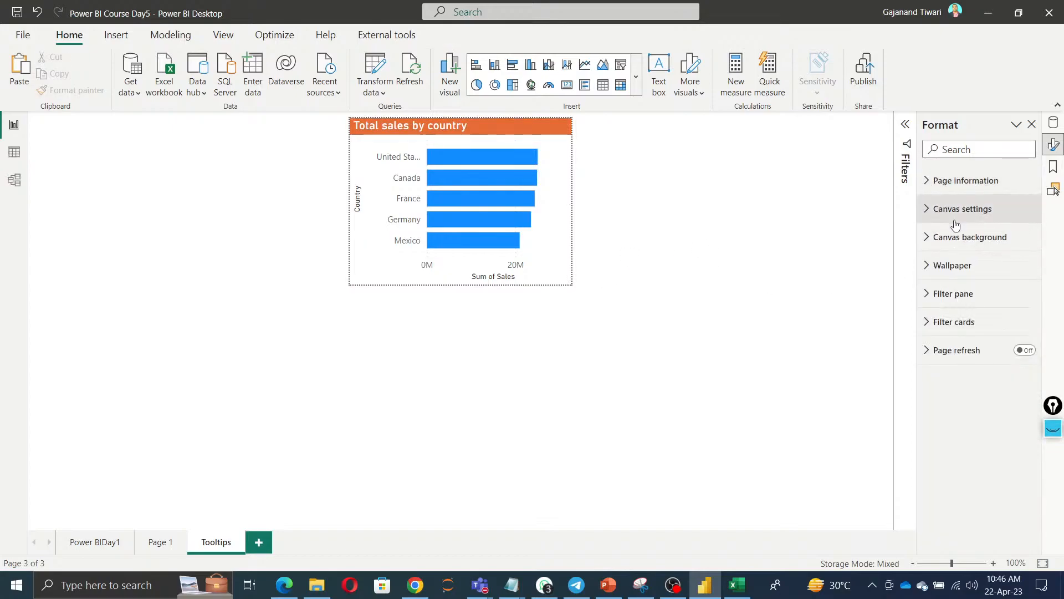
left_click(953, 187)
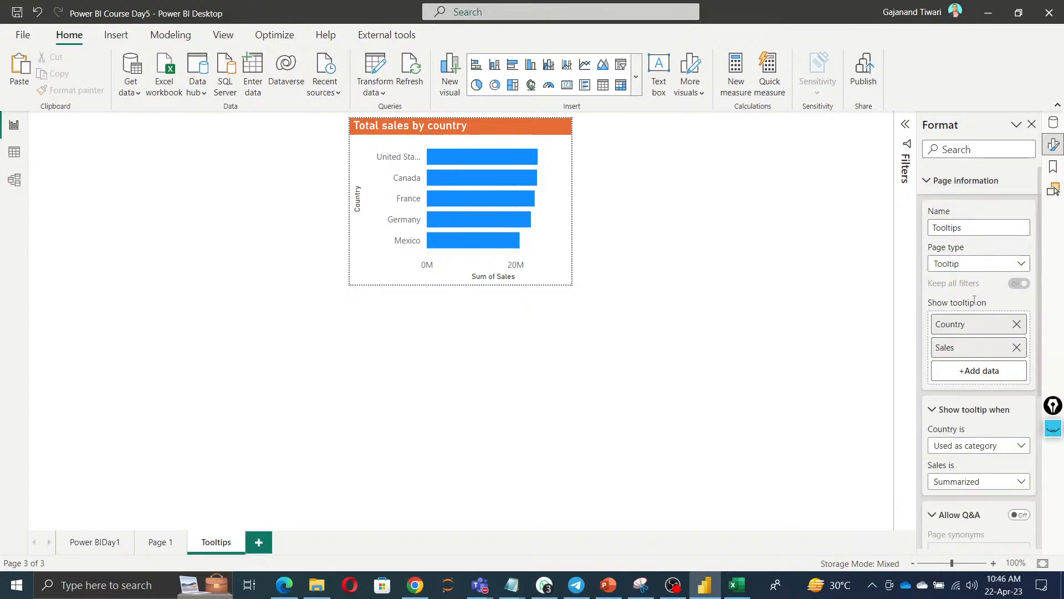
Set the tooltip page's canvas vertical alignment to Middle and save the report.
scroll(981, 383, "down", 5)
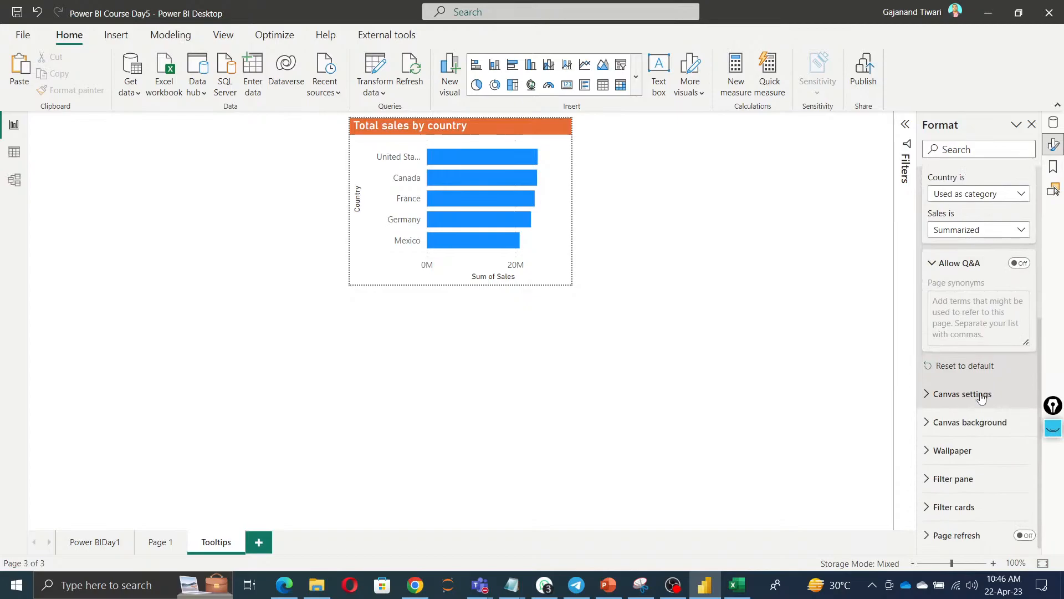
left_click(962, 394)
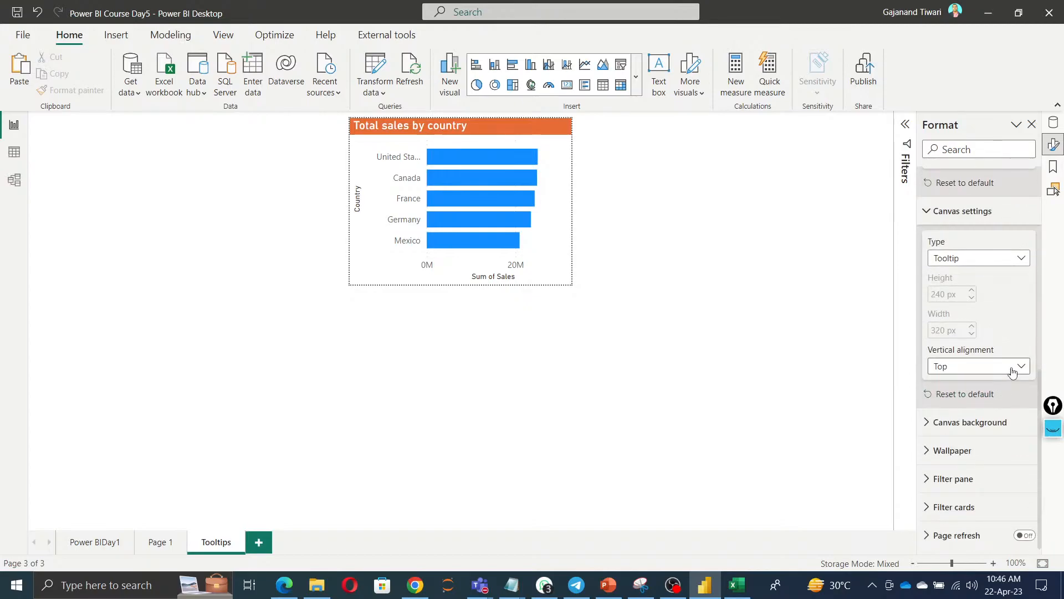
left_click(1014, 370)
left_click(985, 401)
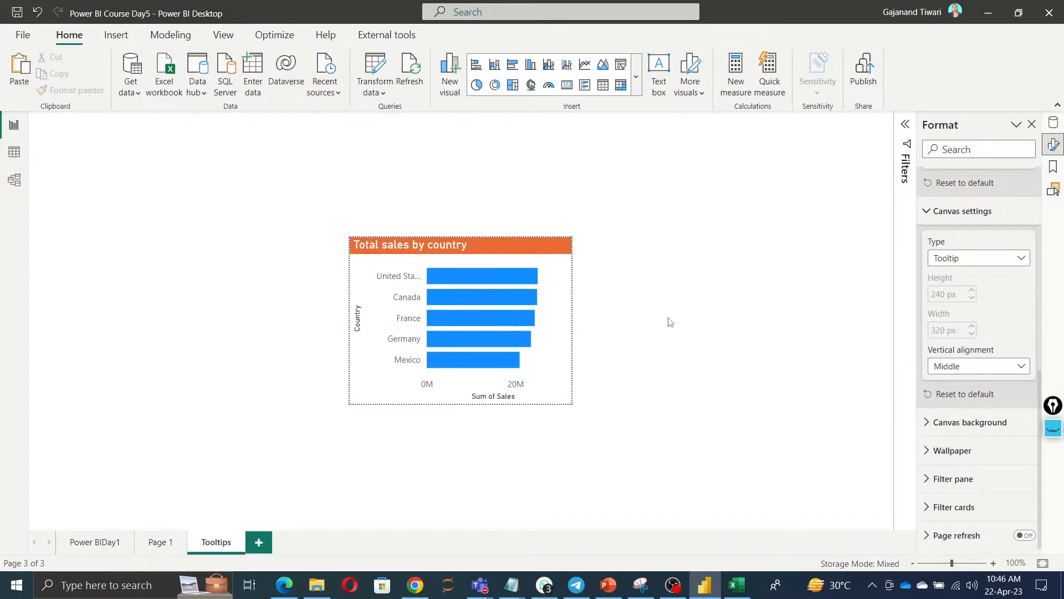
left_click(16, 13)
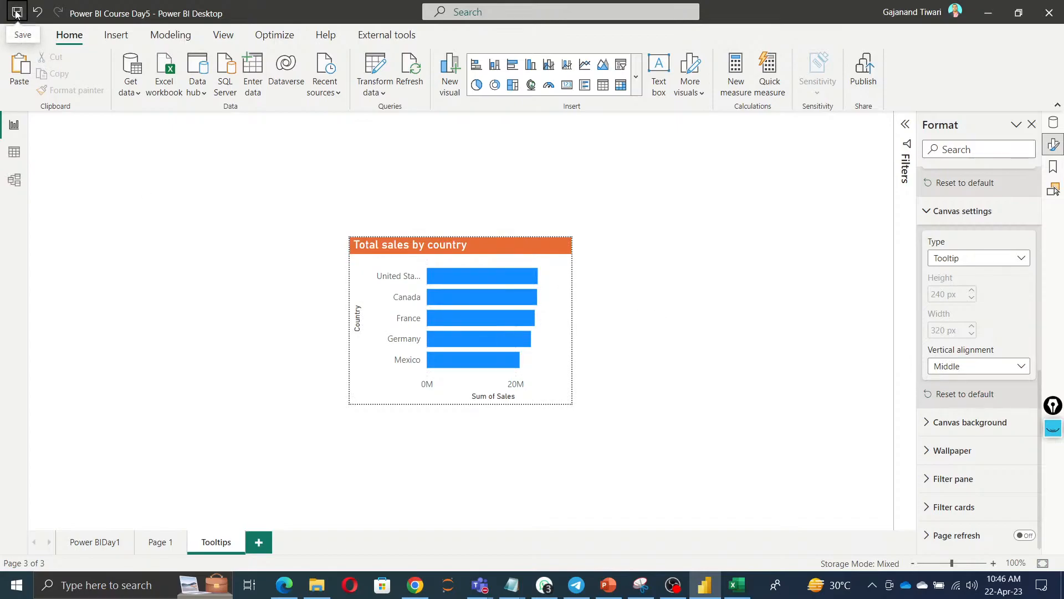
Turn on tooltips for the sales matrix on Page 1.
left_click(159, 543)
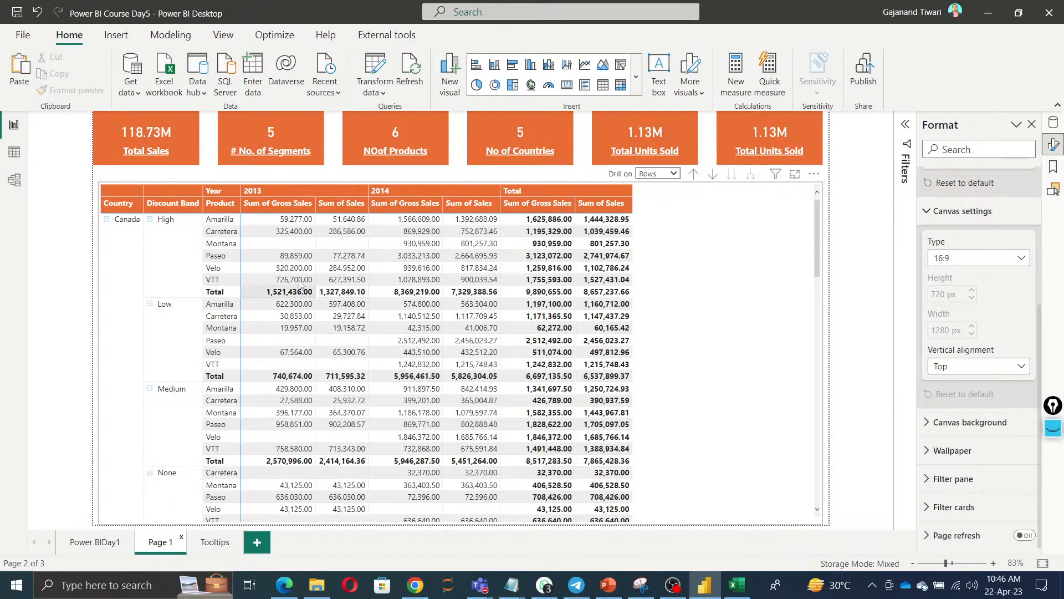
mouse_move(296, 279)
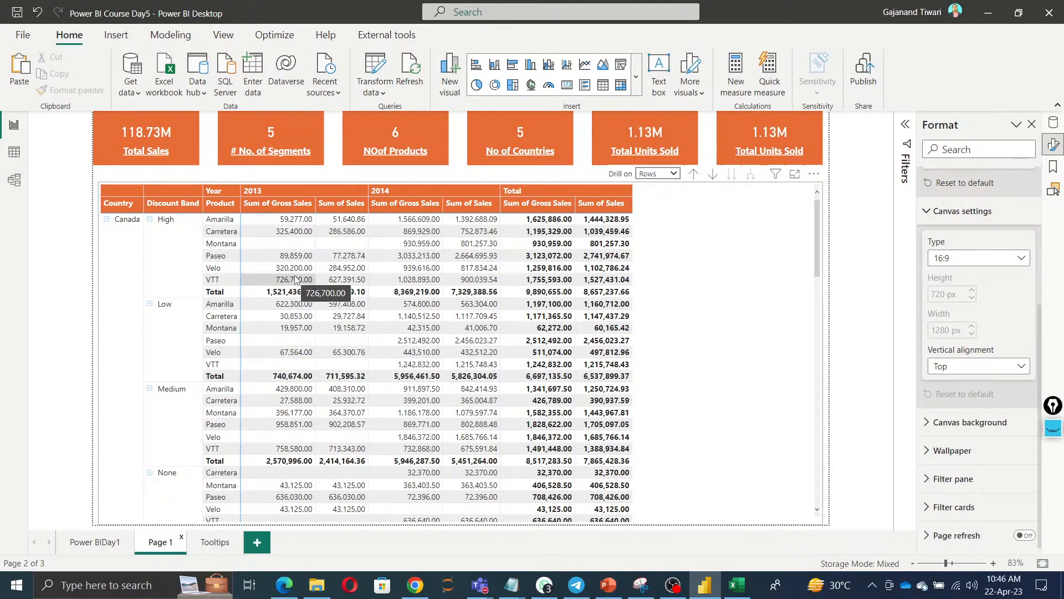
left_click(727, 336)
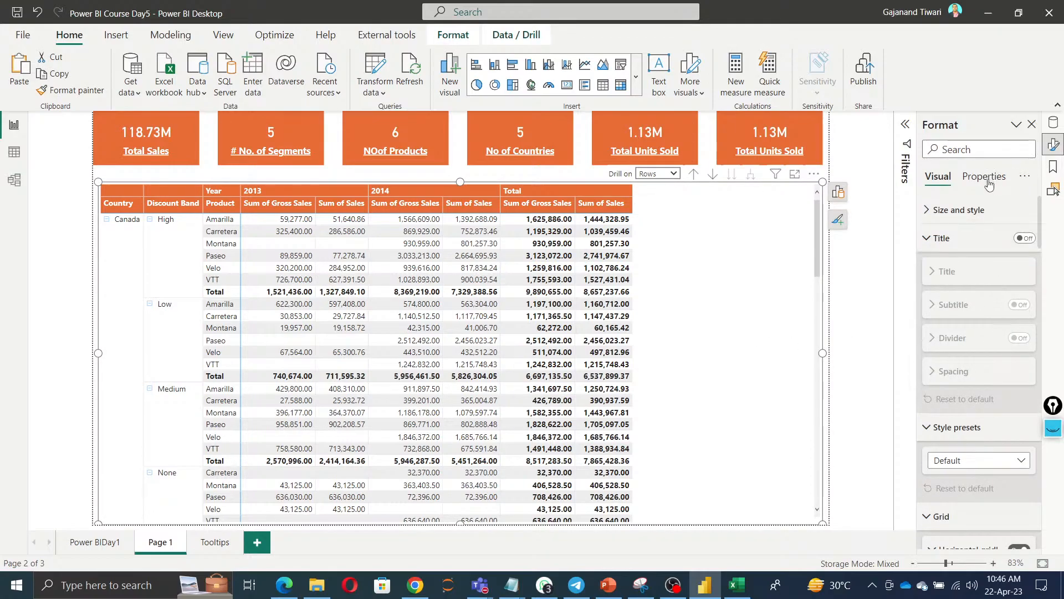
scroll(1012, 507, "down", 5)
scroll(1012, 507, "down", 10)
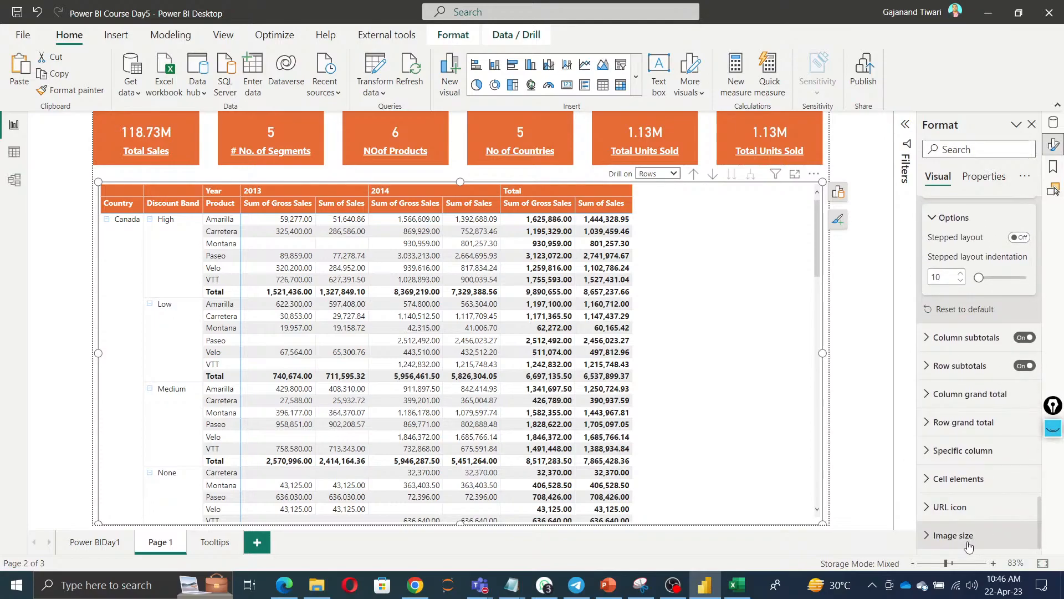
left_click(981, 183)
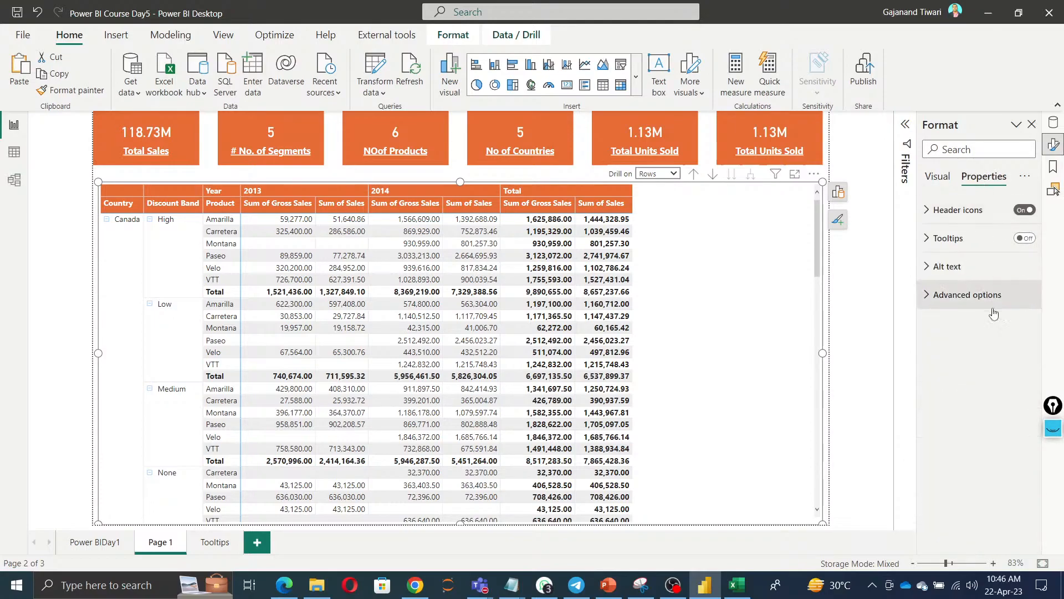
left_click(1030, 238)
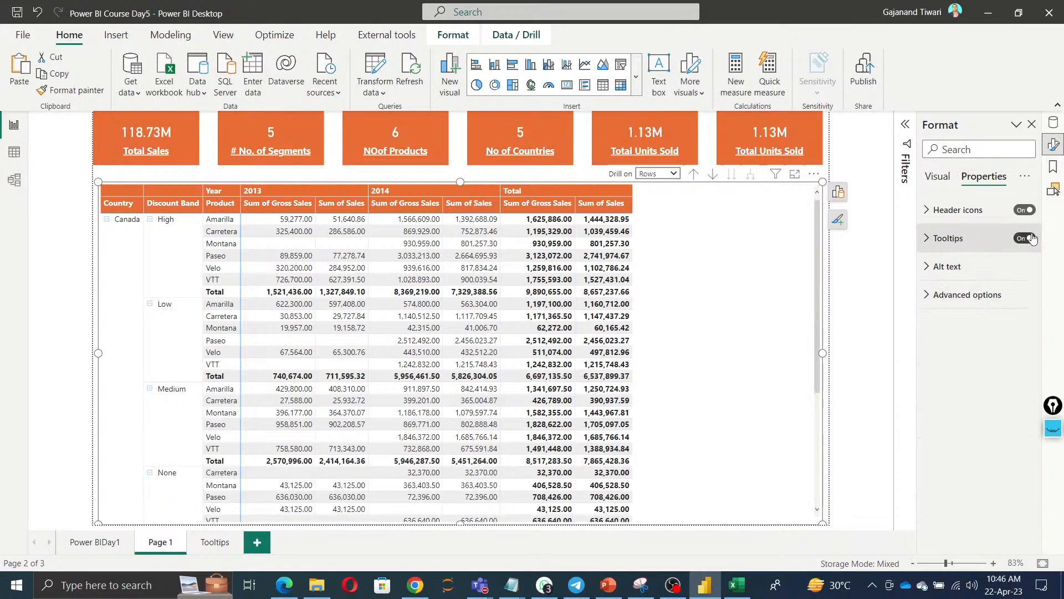
Set the matrix's tooltip type to Report page with Tooltips as its page, and deselect the matrix.
left_click(952, 243)
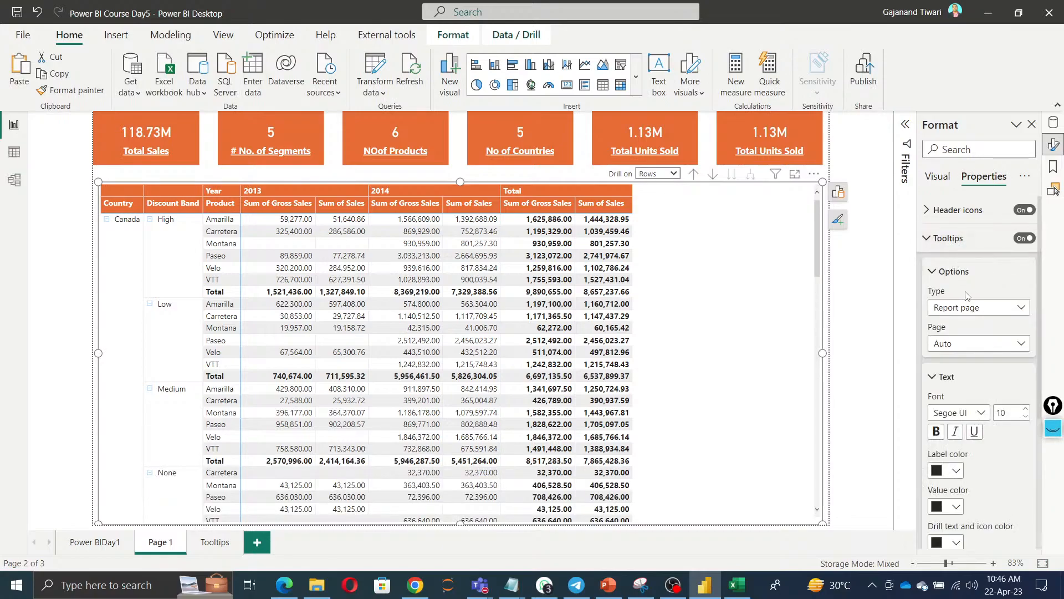
left_click(994, 307)
left_click(979, 341)
left_click(991, 347)
left_click(980, 378)
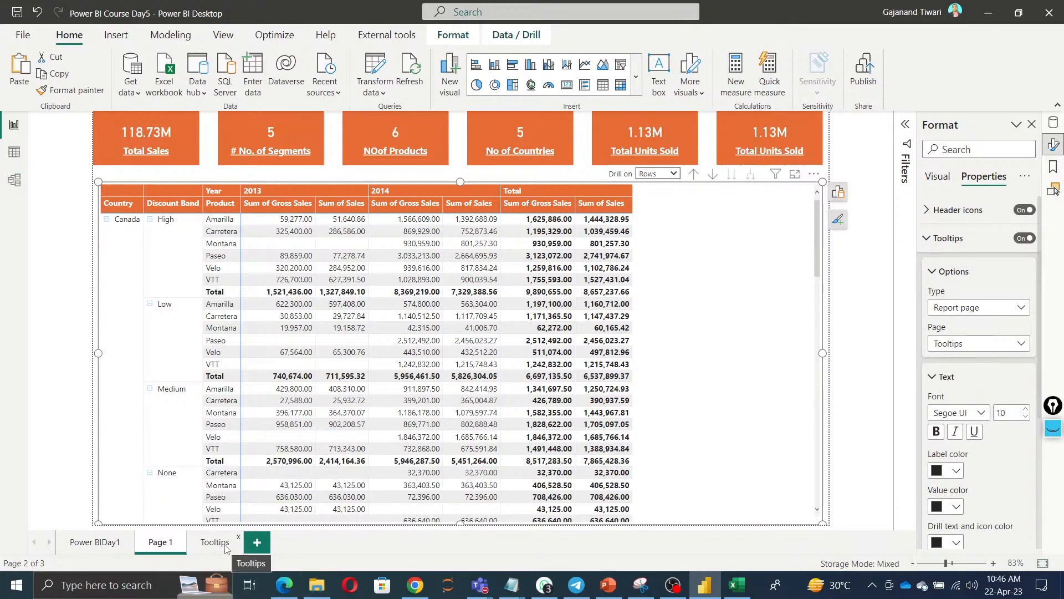
left_click(832, 379)
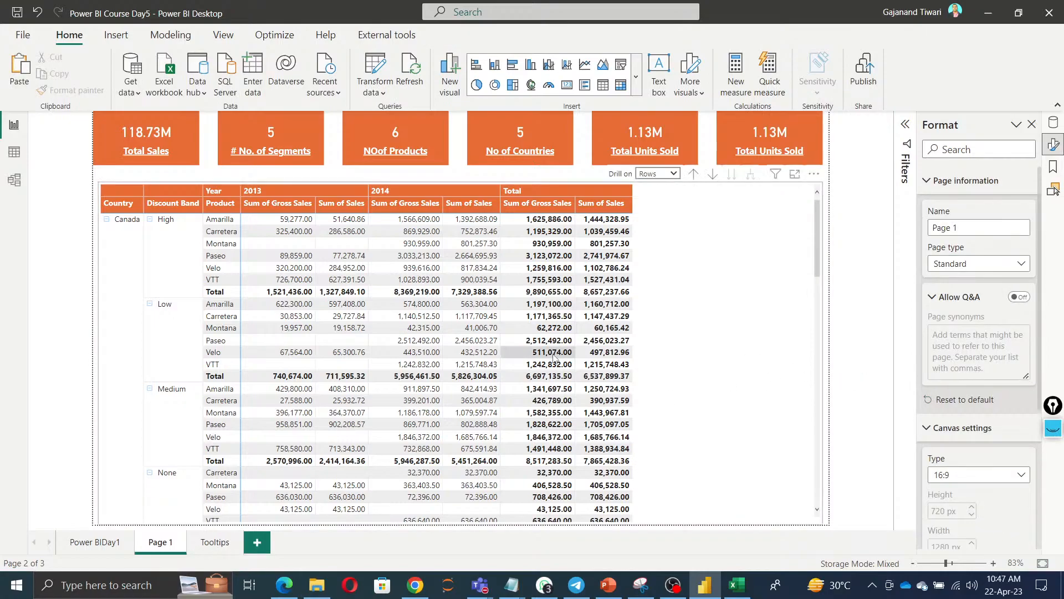
mouse_move(554, 358)
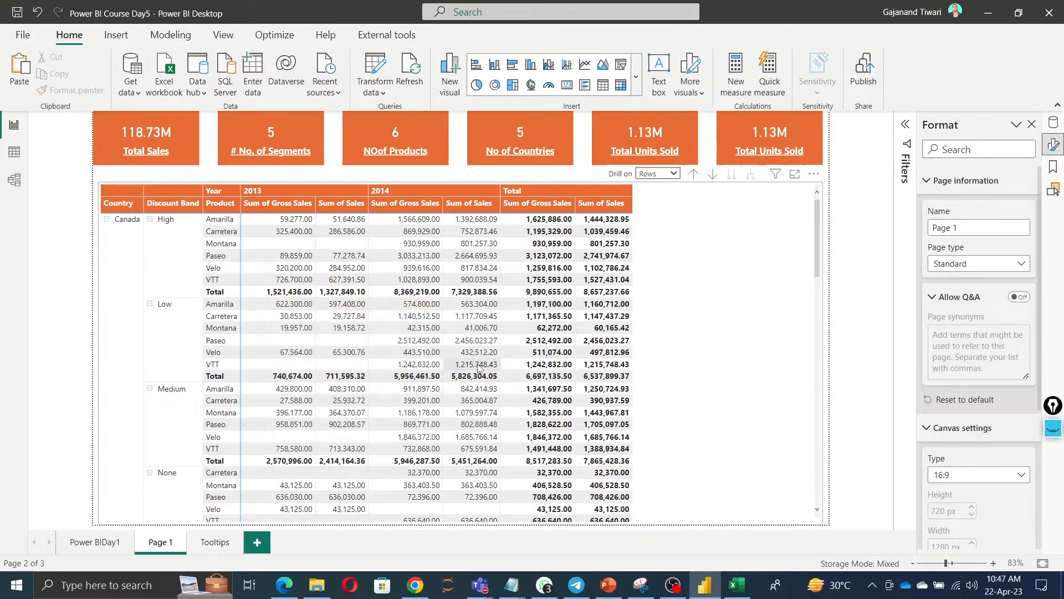
mouse_move(480, 367)
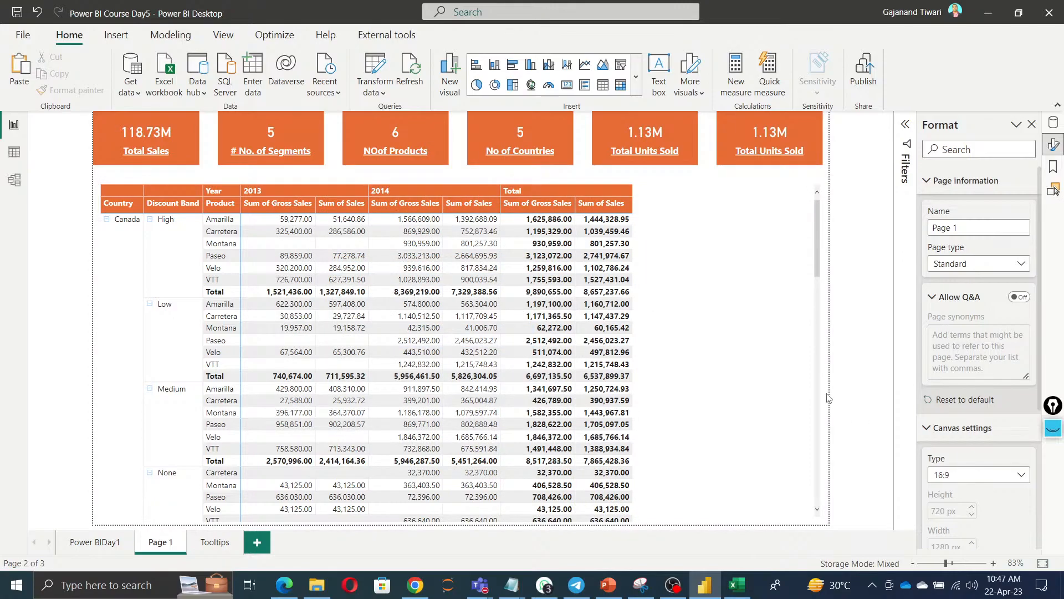
Add a new report page and name it "Drill down".
left_click(257, 544)
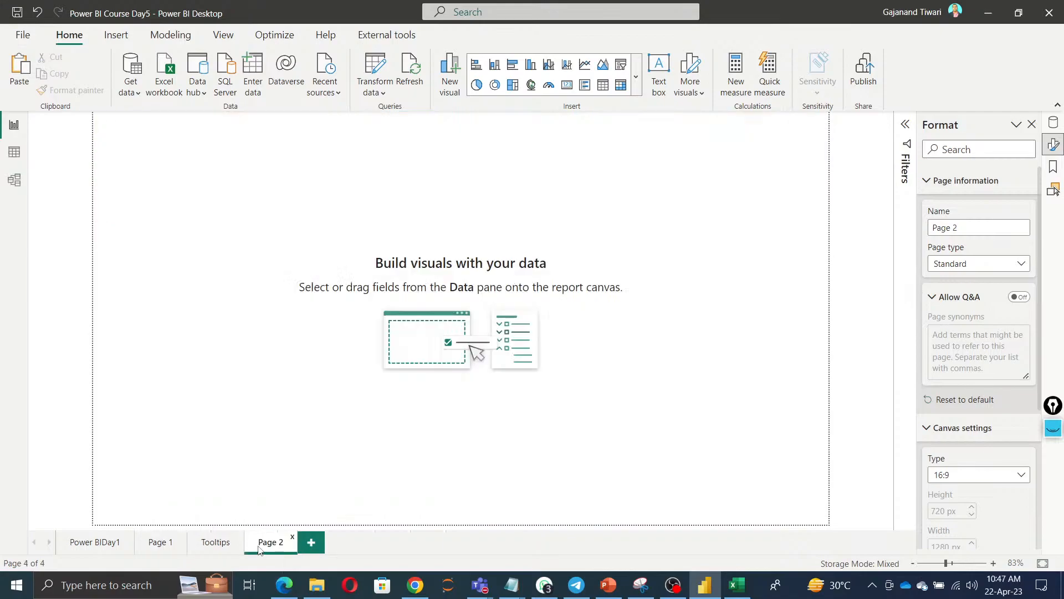
double_click(267, 542)
type("Drill down")
left_click(232, 328)
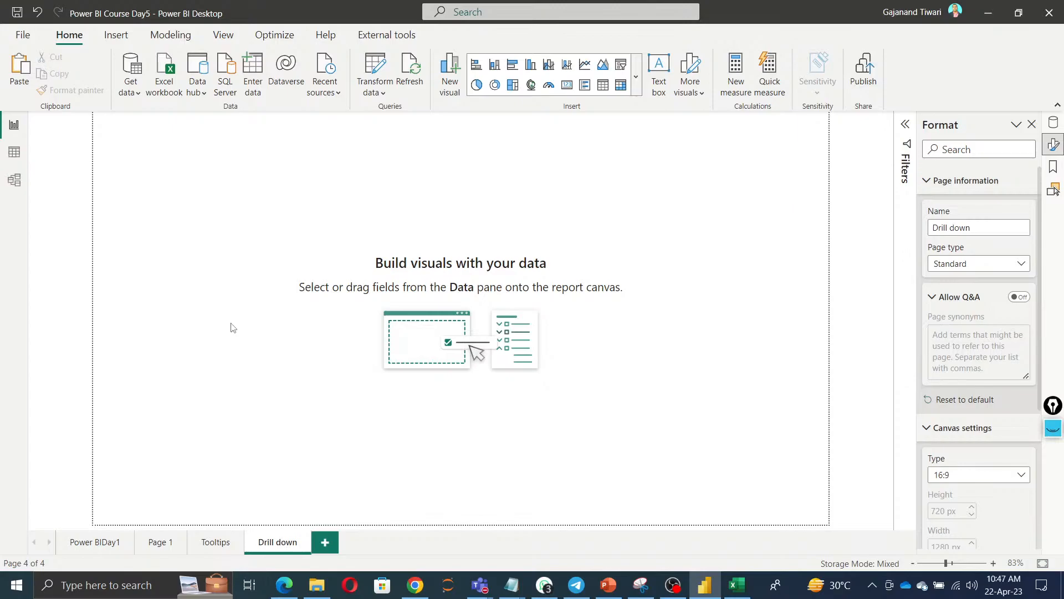
Insert a table visual on the Drill down page and widen it to nearly the full page width.
right_click(446, 221)
left_click(488, 263)
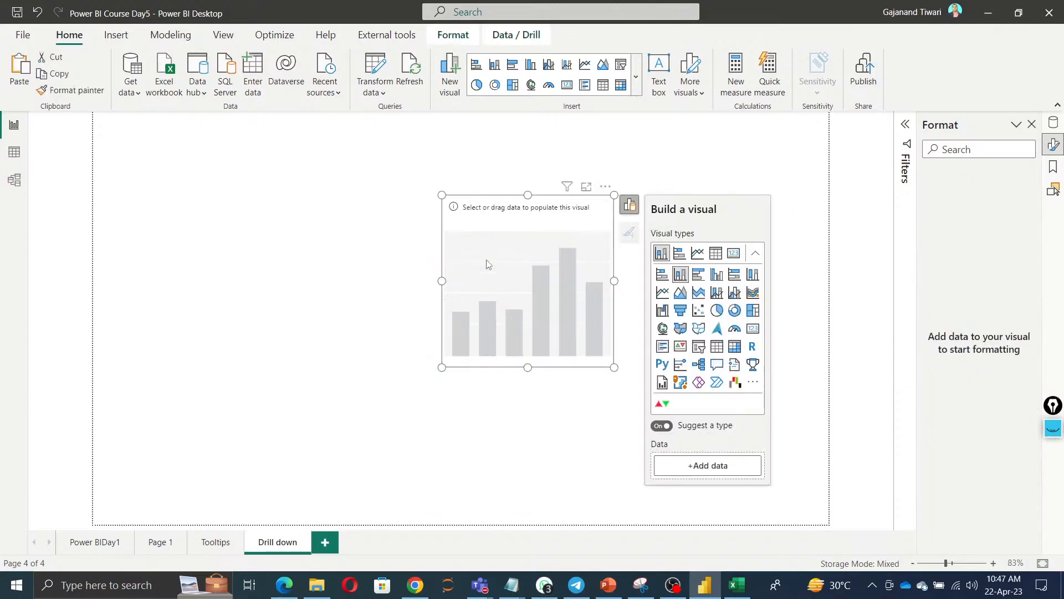
left_click(716, 346)
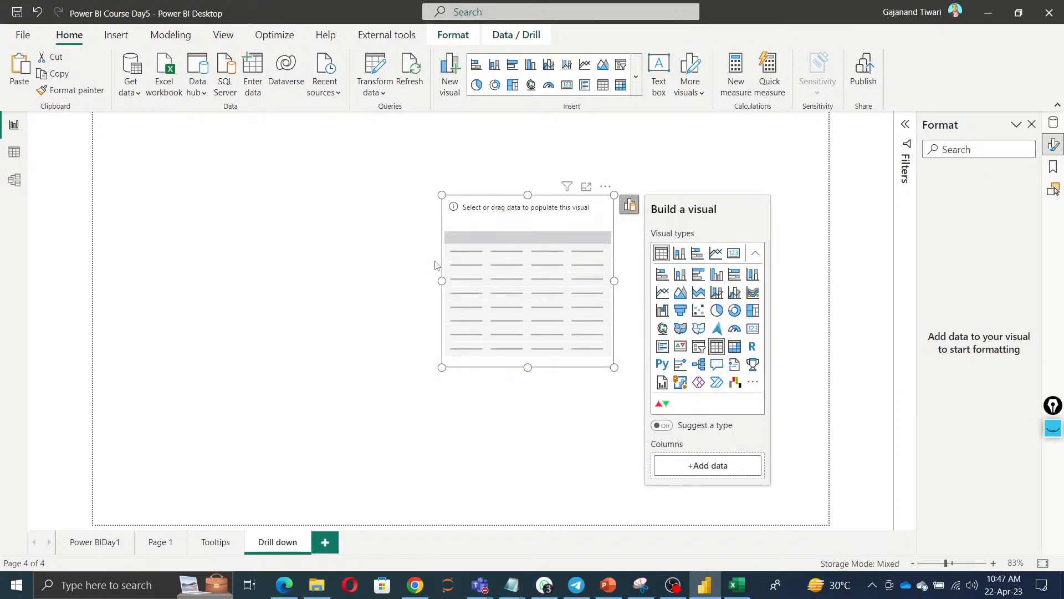
left_click_drag(441, 281, 53, 248)
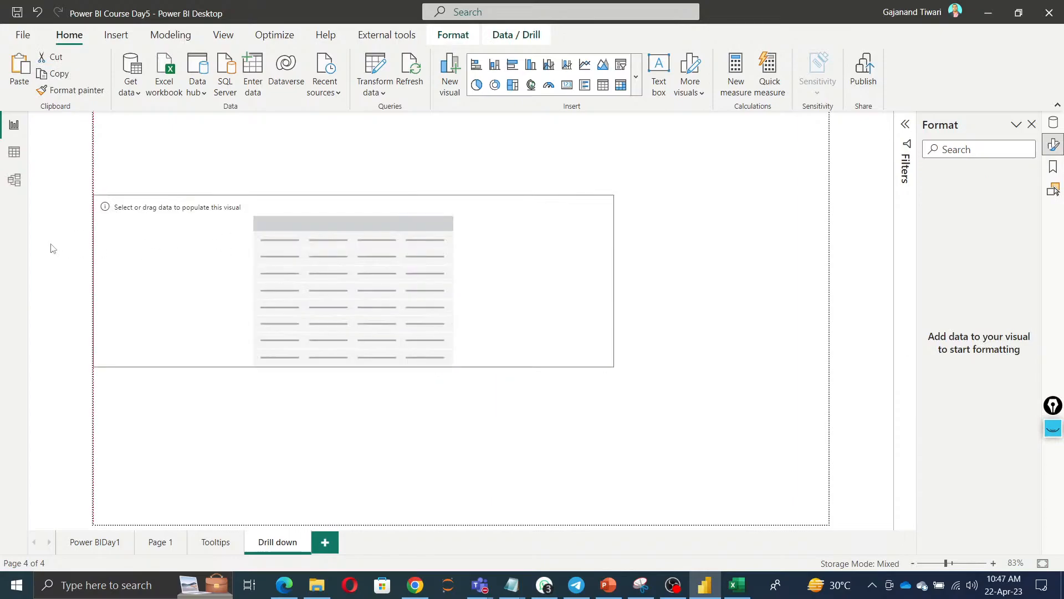
left_click(444, 269)
left_click_drag(612, 282, 802, 280)
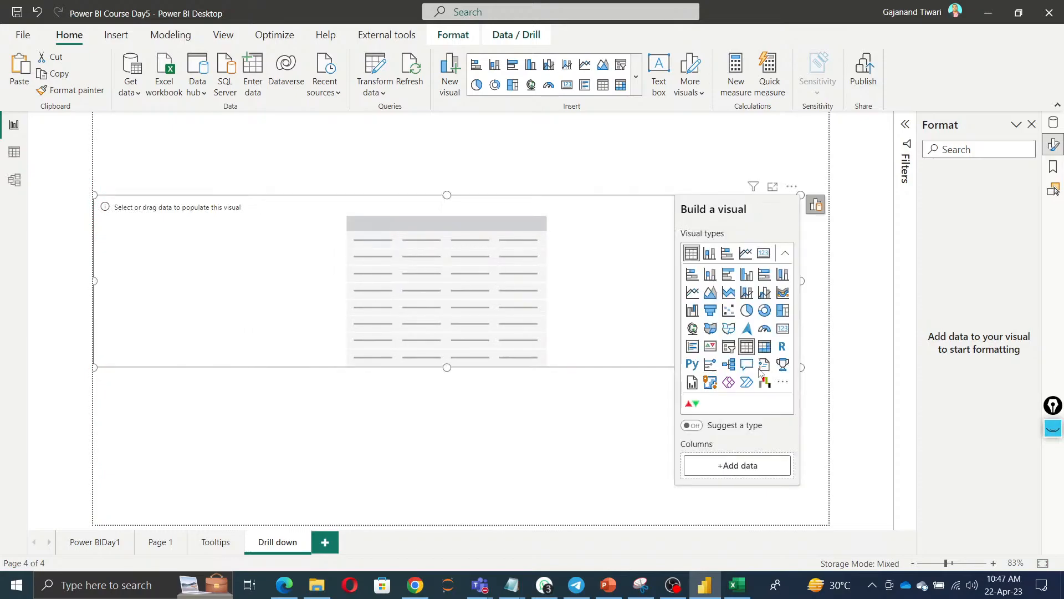
Add COGS and Country from the Orders table to the table visual, placing Country as the first column.
left_click(733, 467)
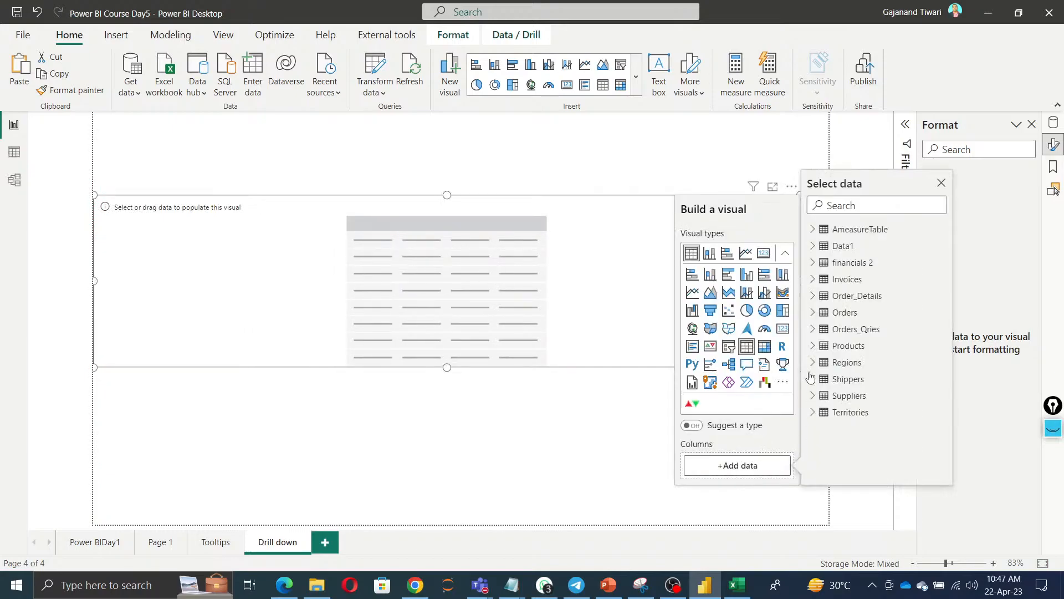
left_click(813, 312)
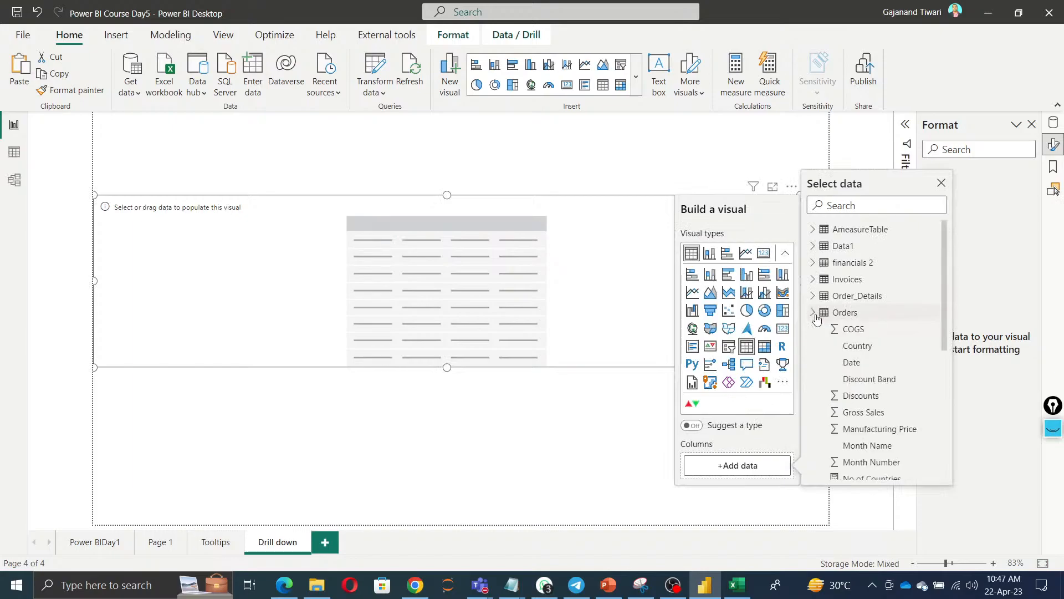
left_click(848, 330)
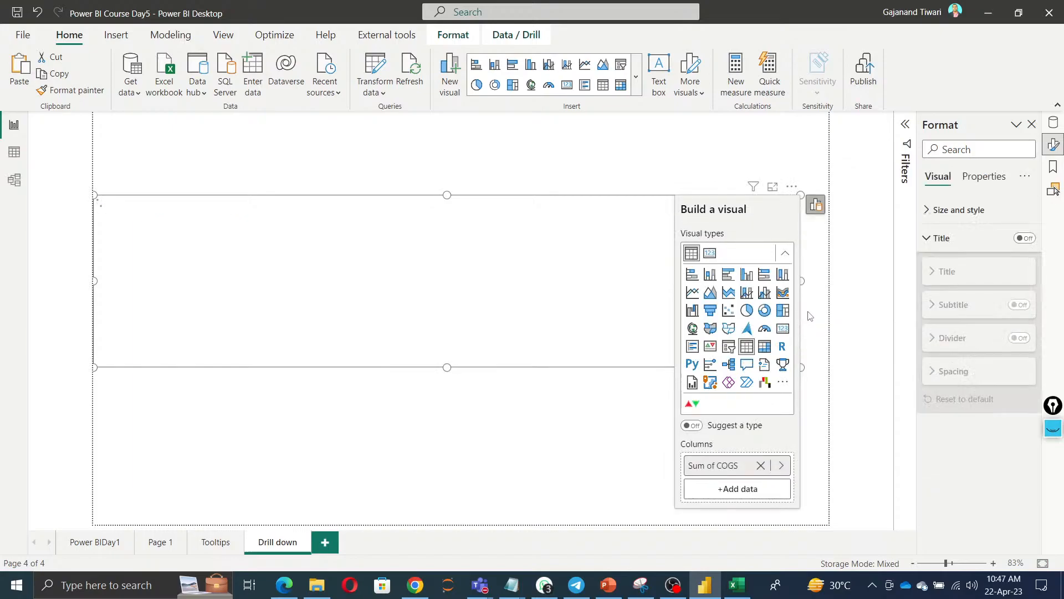
left_click(740, 488)
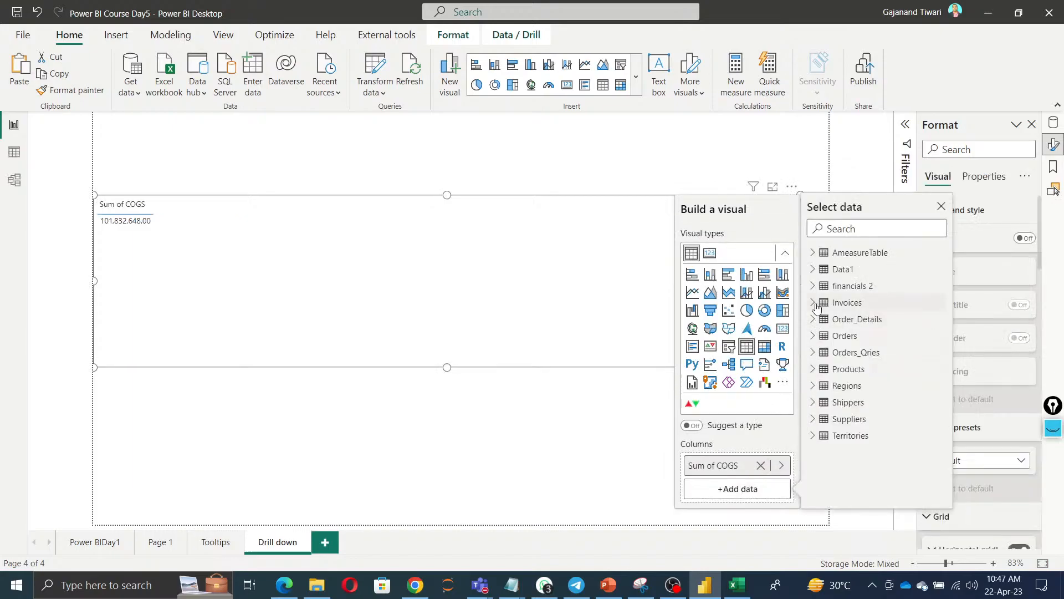
left_click(814, 336)
left_click(860, 368)
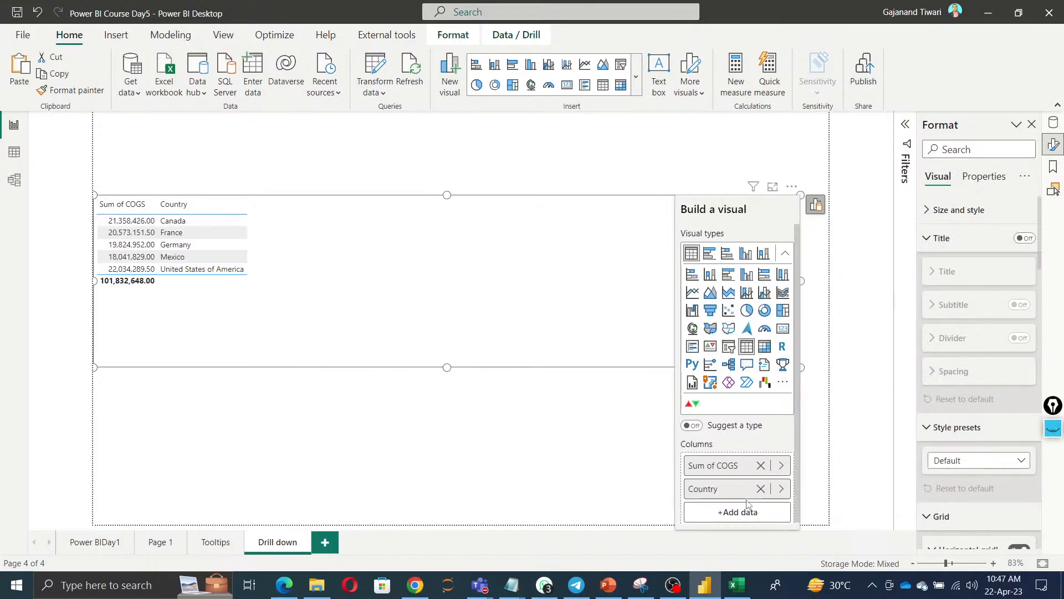
left_click_drag(748, 496, 725, 459)
Add the Date and Discount Band fields from the Orders table as further columns of the table visual.
scroll(753, 419, "down", 1)
left_click(750, 511)
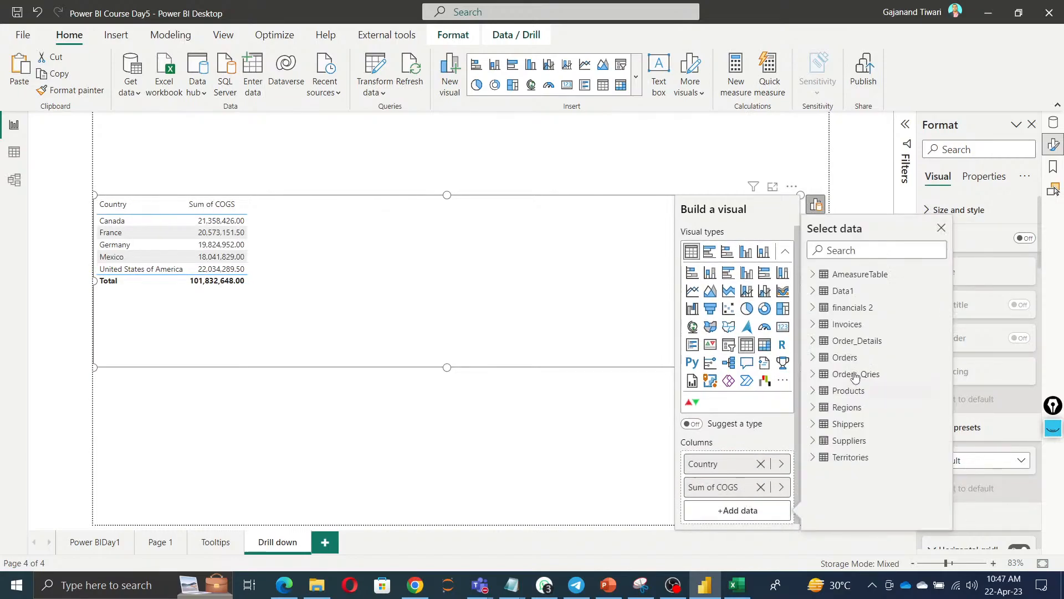
left_click(814, 357)
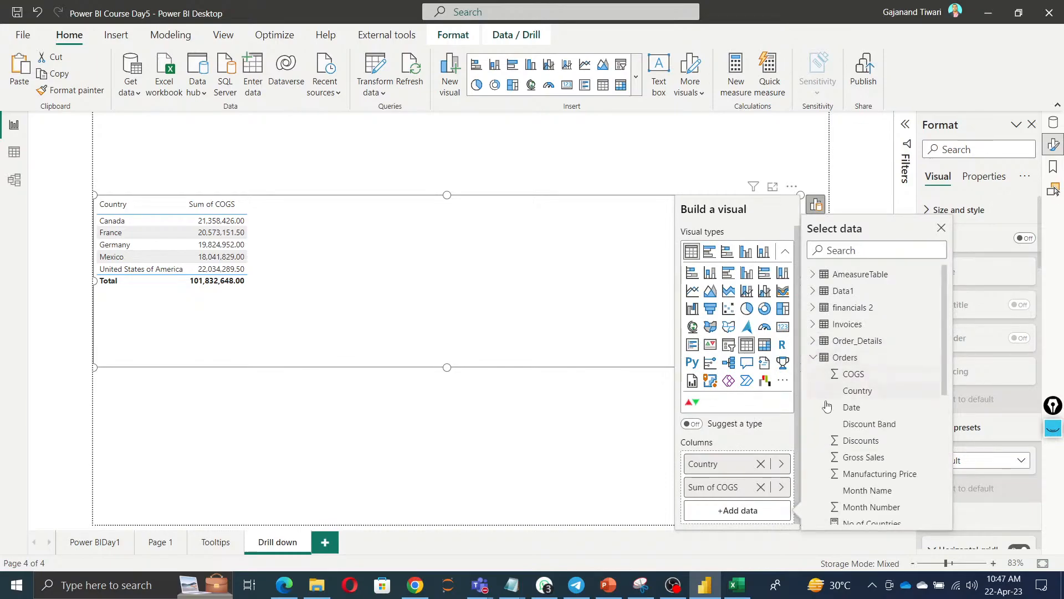
left_click(851, 407)
scroll(775, 500, "down", 1)
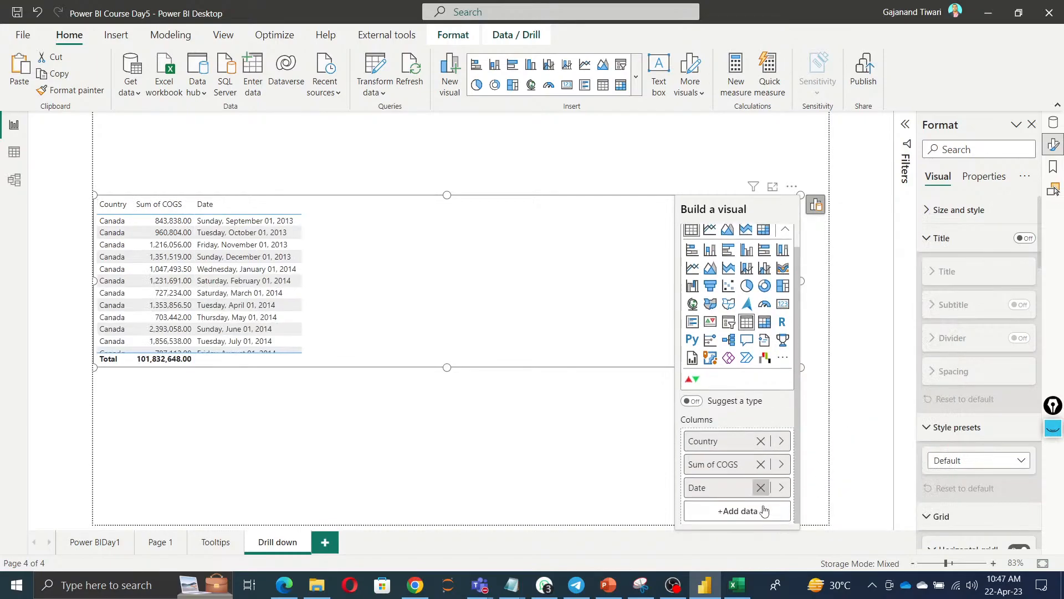
left_click(742, 510)
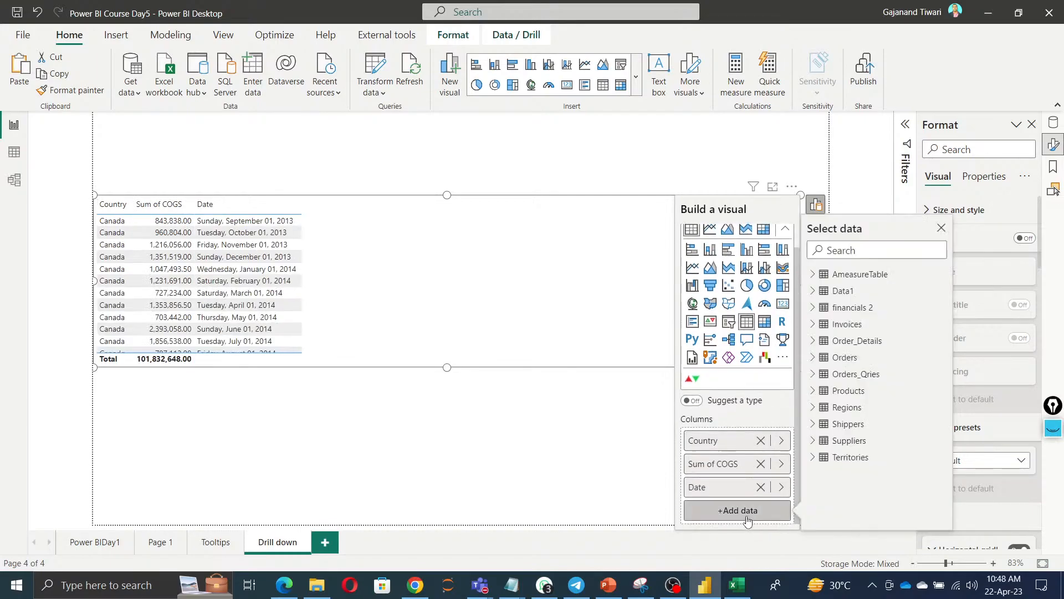
left_click(814, 359)
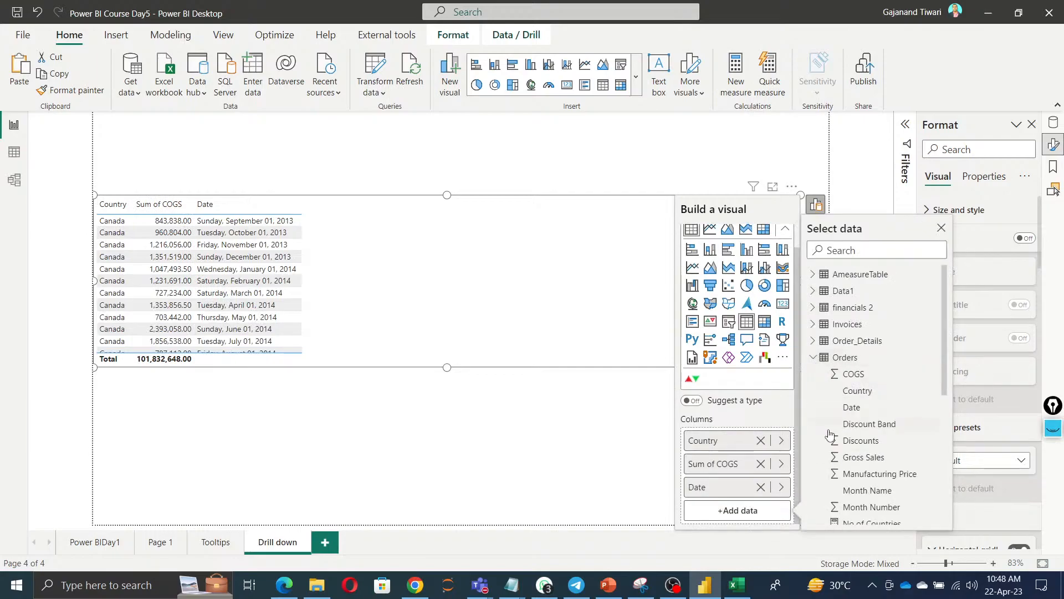
left_click(857, 428)
Add Manufacturing Price from the Orders table as the next column of the table visual.
scroll(755, 482, "down", 1)
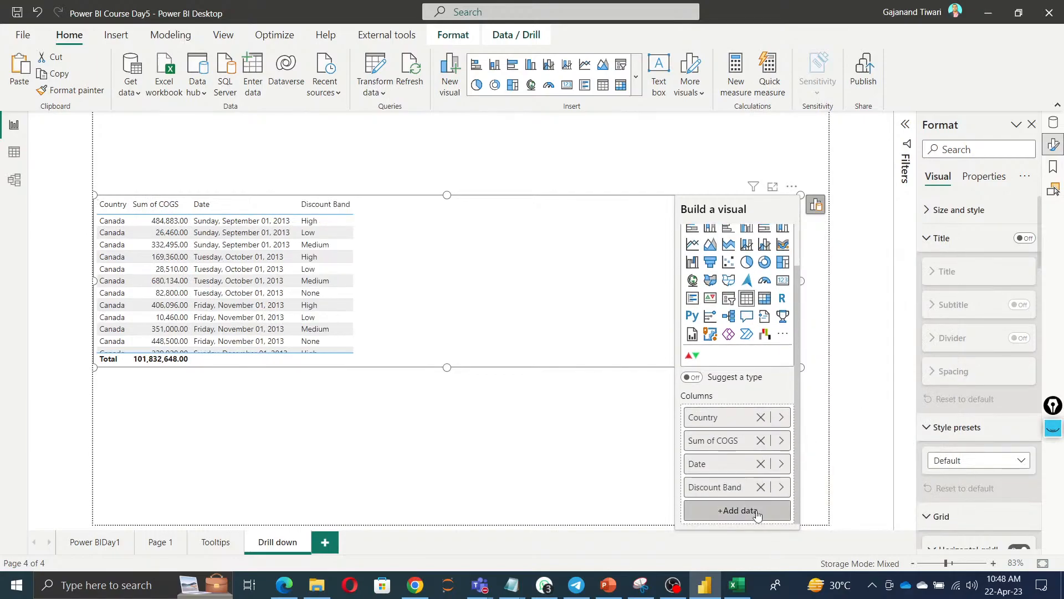
left_click(755, 510)
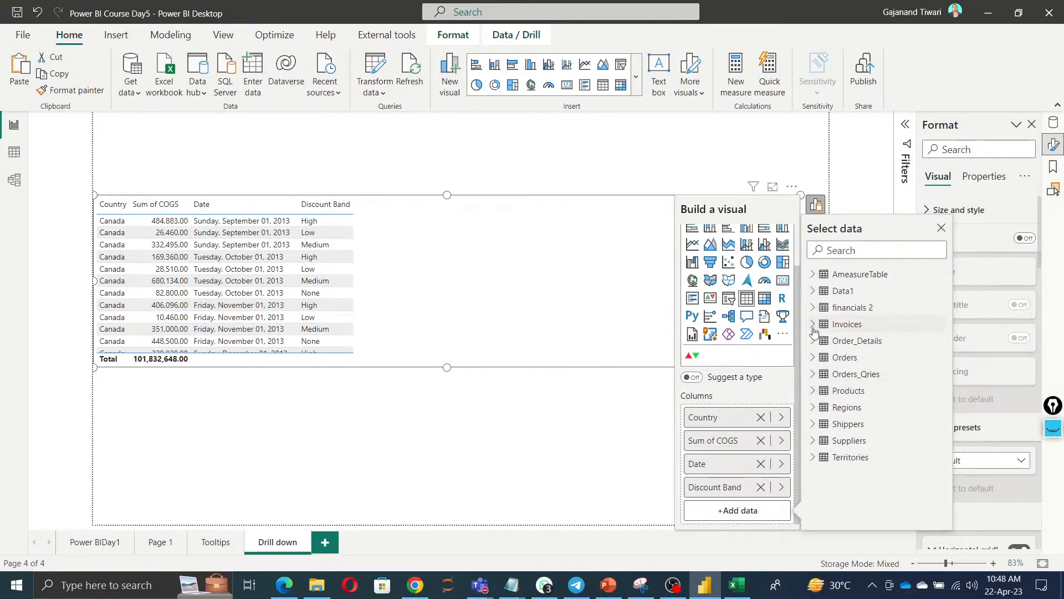
left_click(814, 358)
scroll(866, 402, "down", 3)
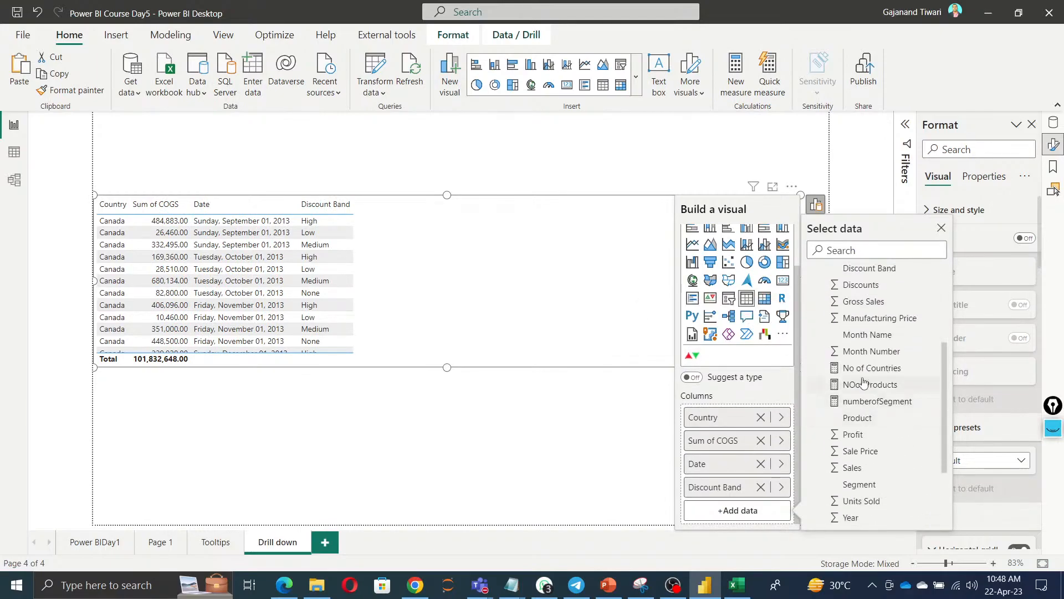
left_click(863, 319)
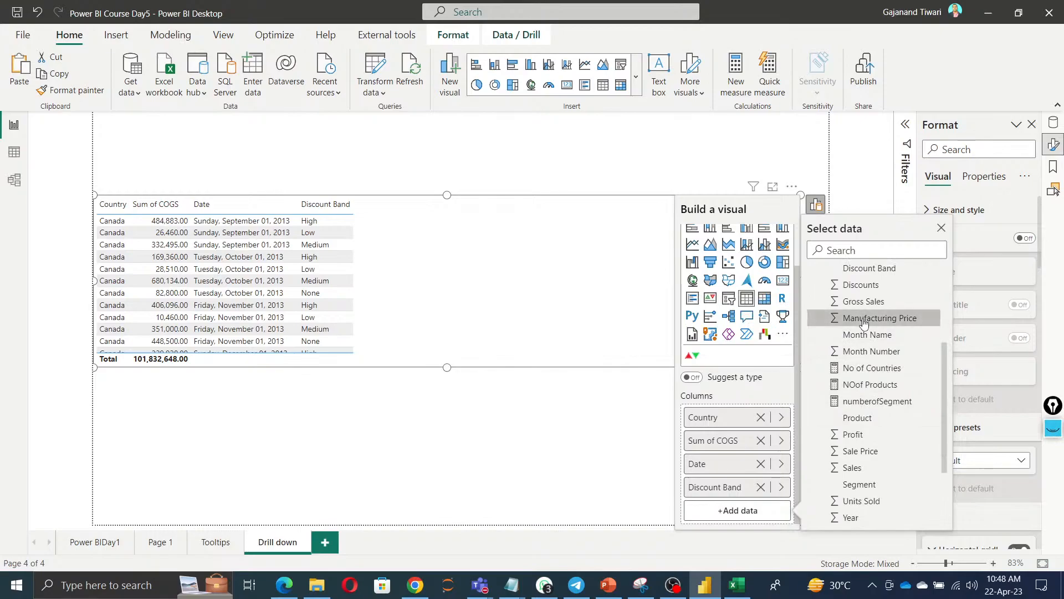
Add Product and Sales from the Orders table as the next columns of the table visual.
left_click(742, 508)
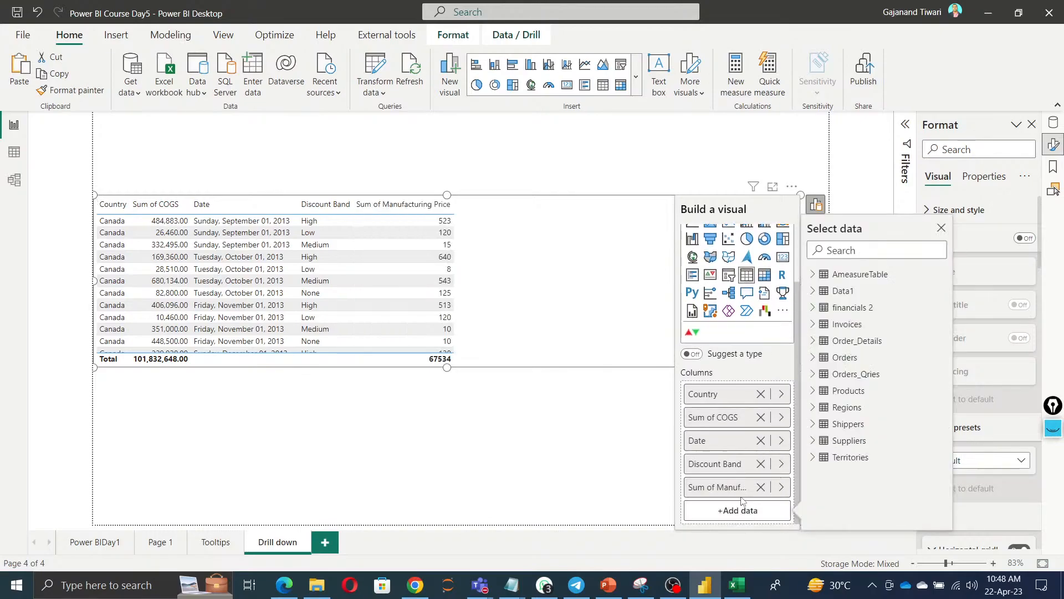
left_click(816, 359)
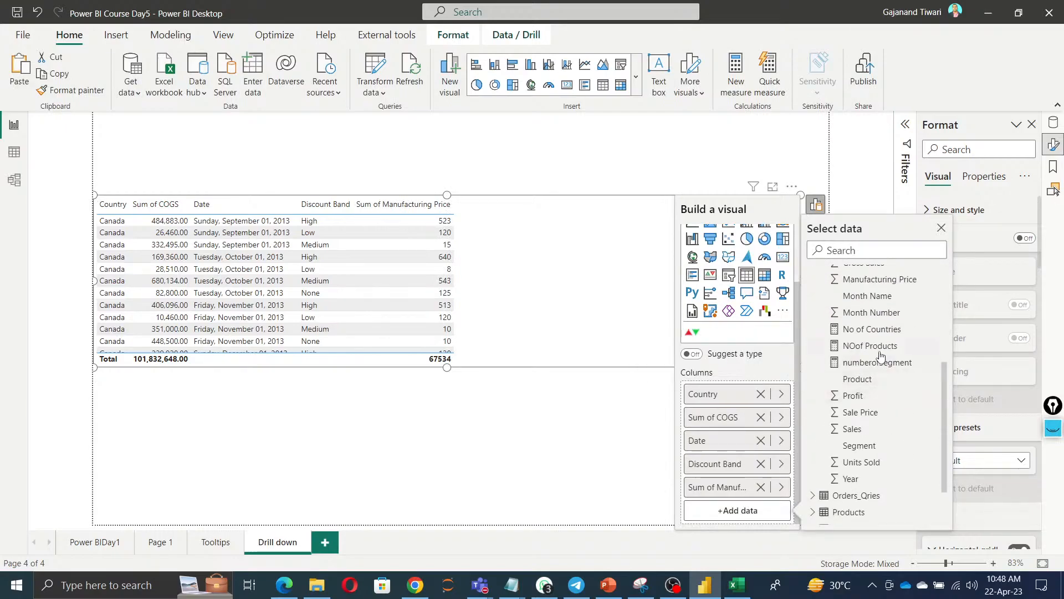
left_click(858, 382)
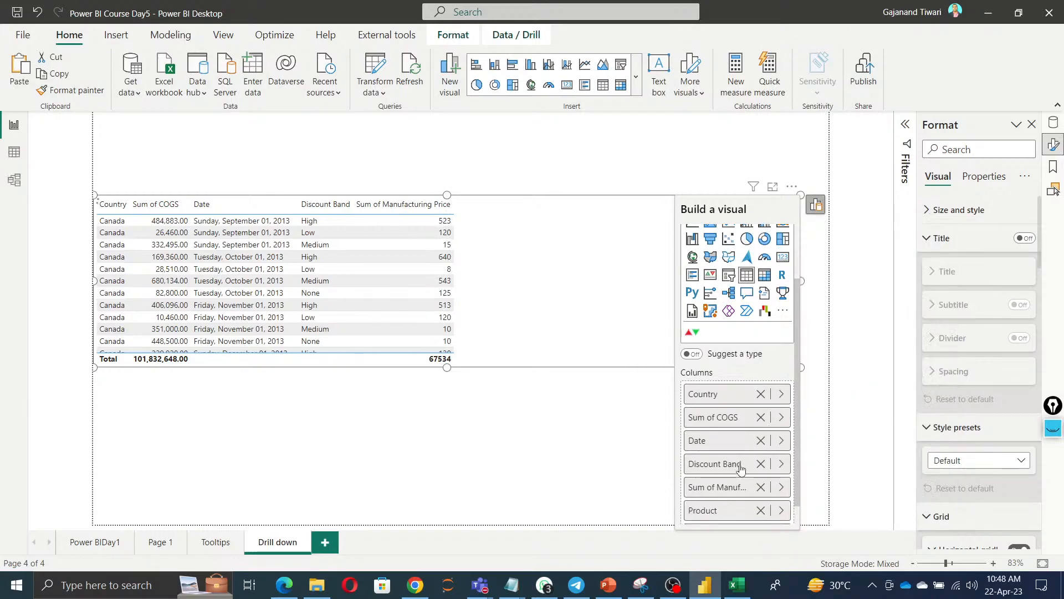
left_click(748, 508)
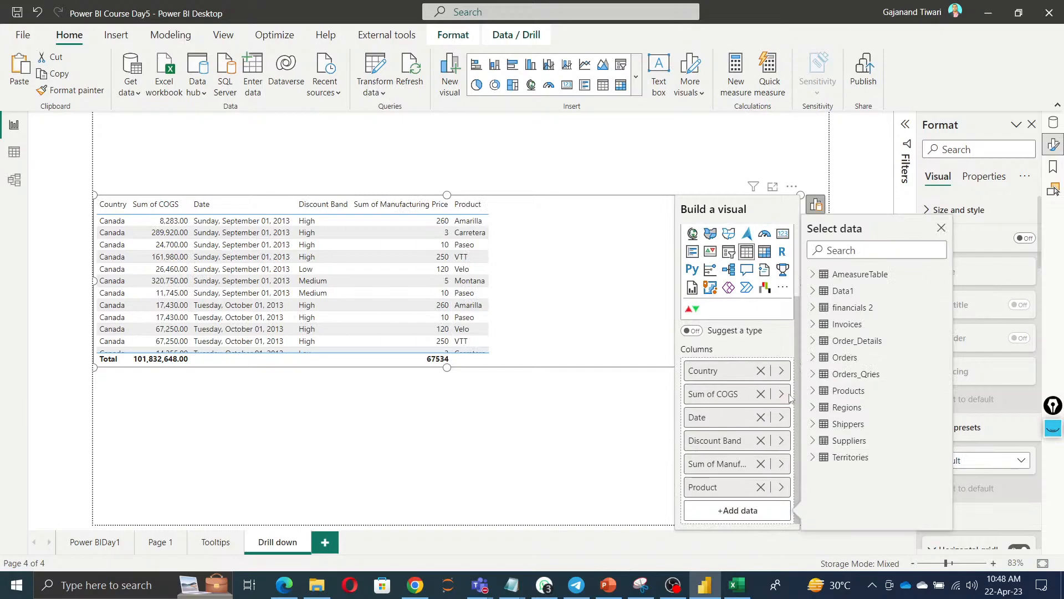
left_click(812, 358)
scroll(870, 452, "down", 3)
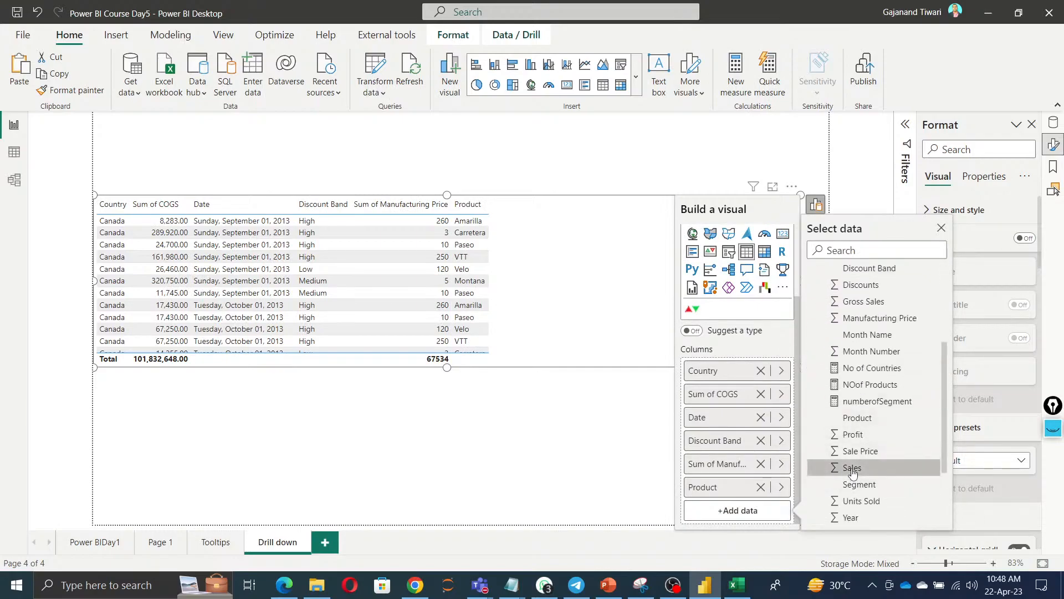
left_click(853, 470)
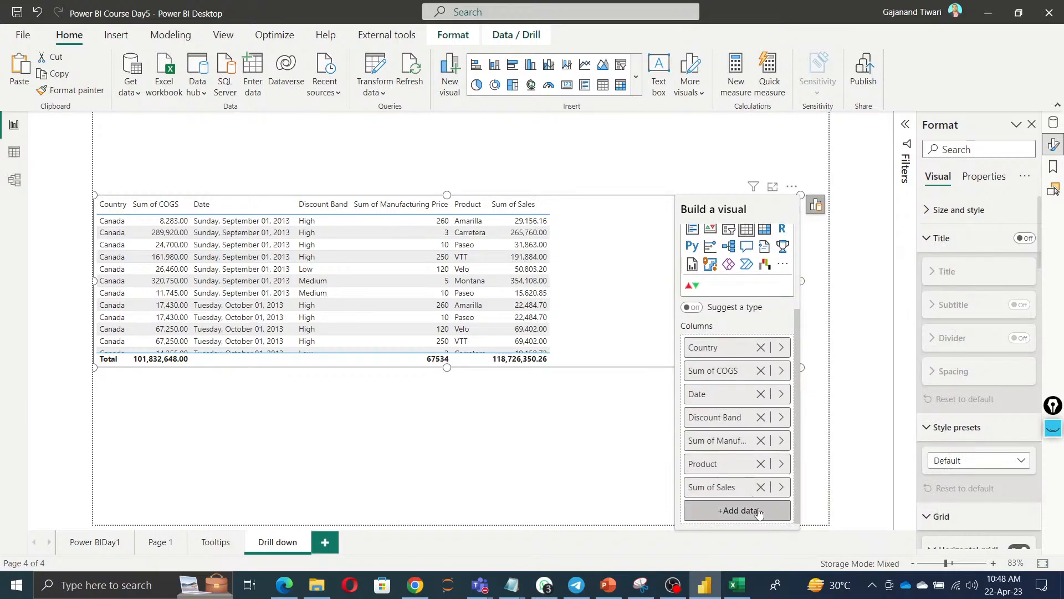
Add Units Sold and Sale Price from the Orders table as further columns of the table visual.
left_click(758, 511)
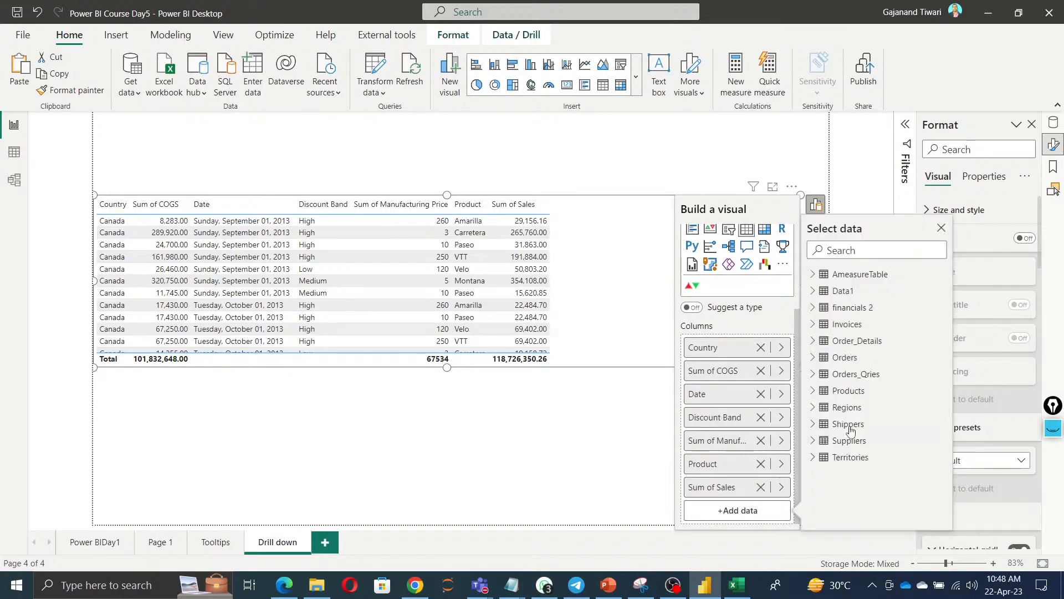
left_click(813, 357)
scroll(873, 485, "down", 5)
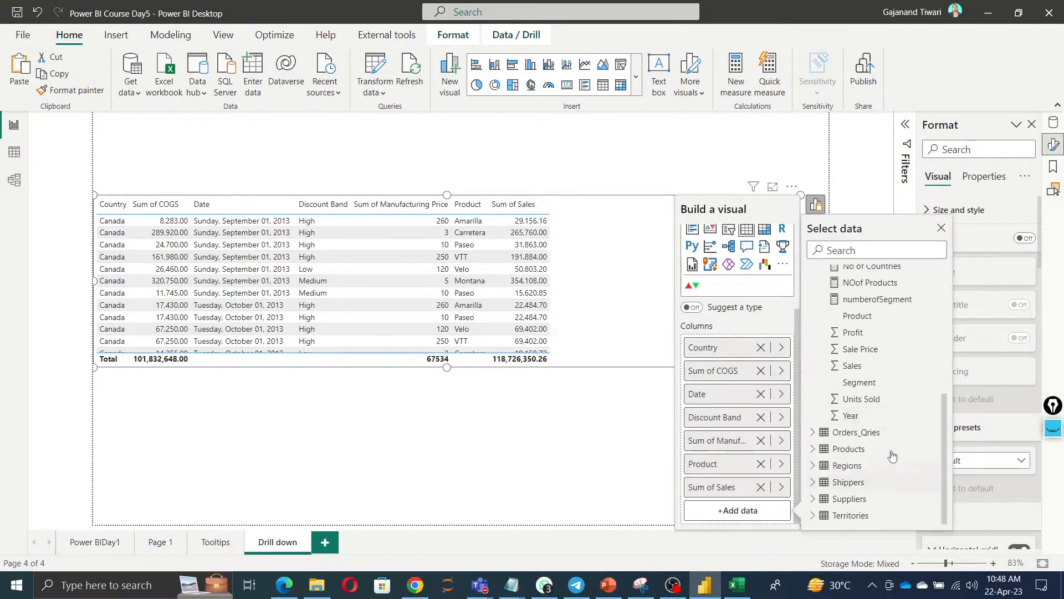
left_click(862, 400)
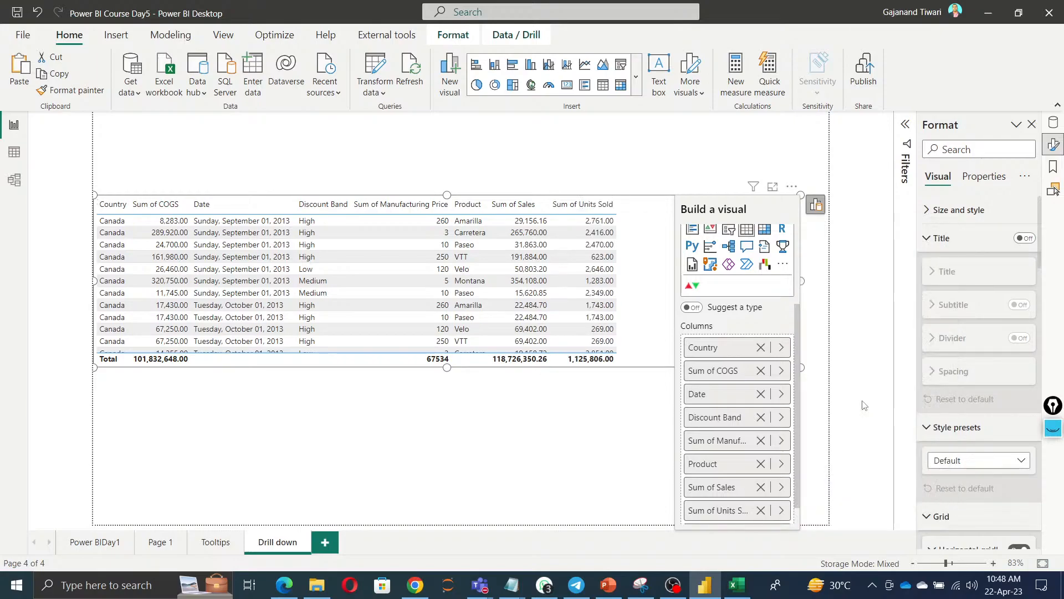
scroll(737, 482, "down", 1)
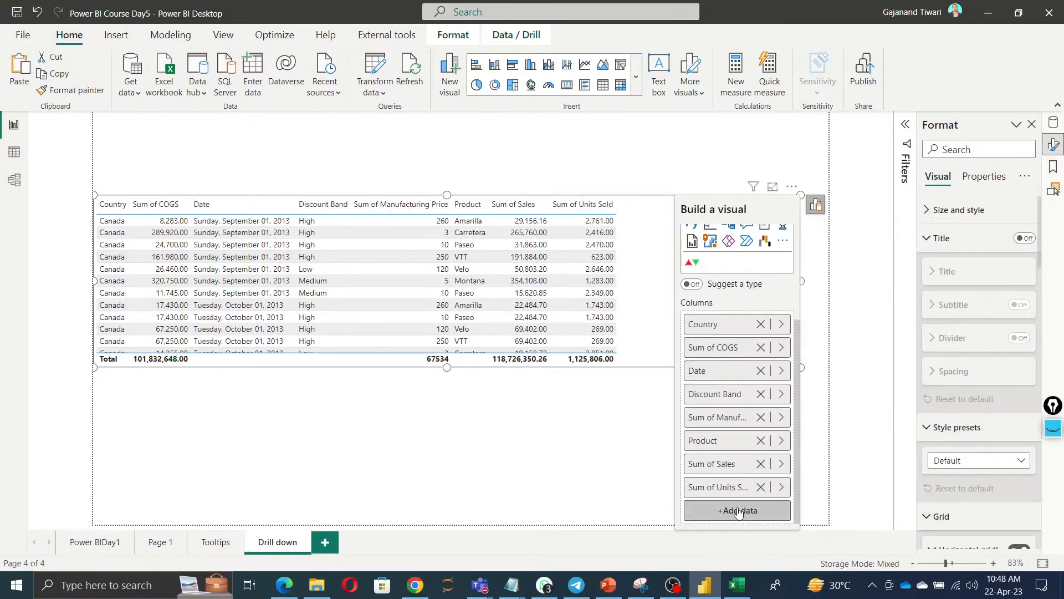
left_click(737, 510)
left_click(813, 358)
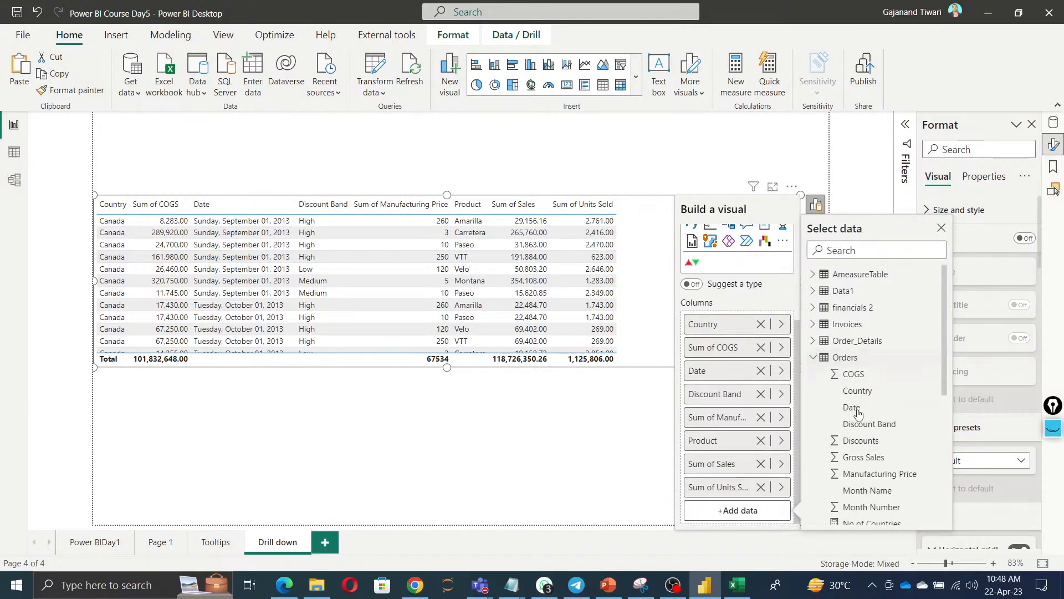
scroll(865, 432, "down", 3)
scroll(879, 450, "down", 1)
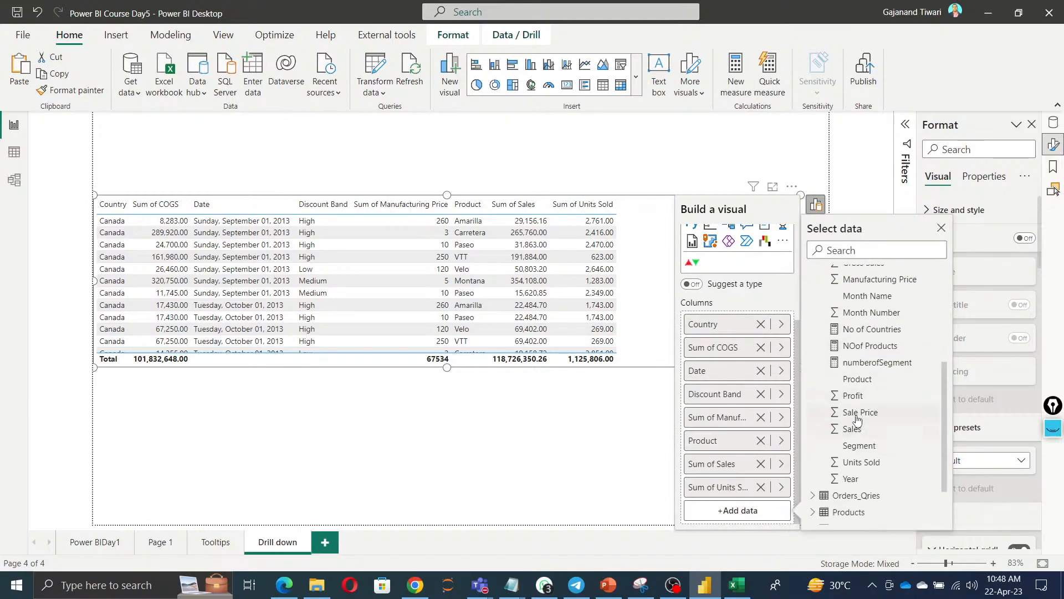
left_click(857, 416)
Add Discounts from the Orders table as the last column of the table visual, then deselect the visual.
scroll(754, 499, "down", 1)
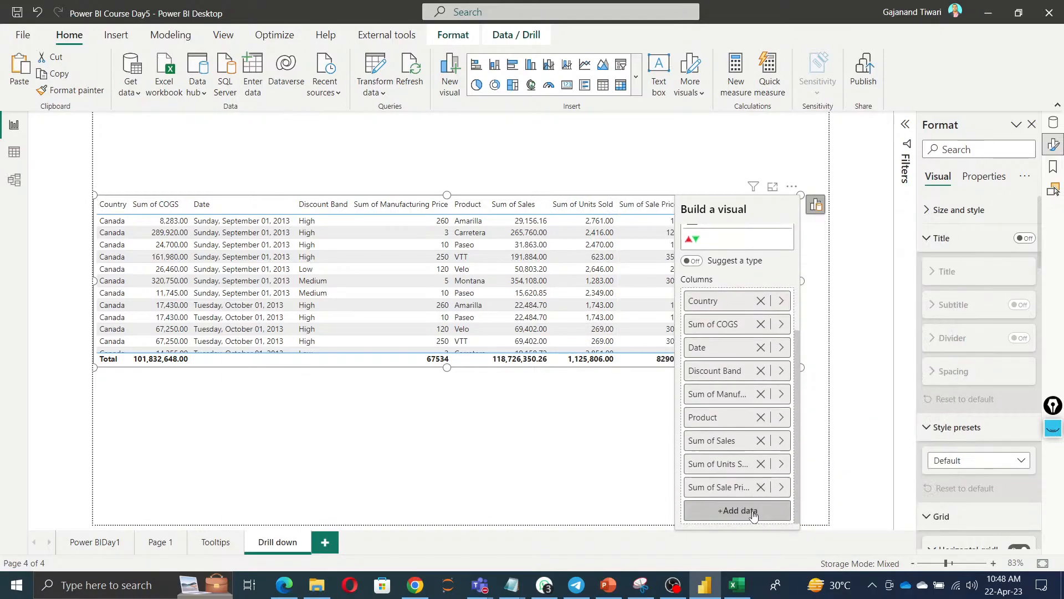
left_click(753, 512)
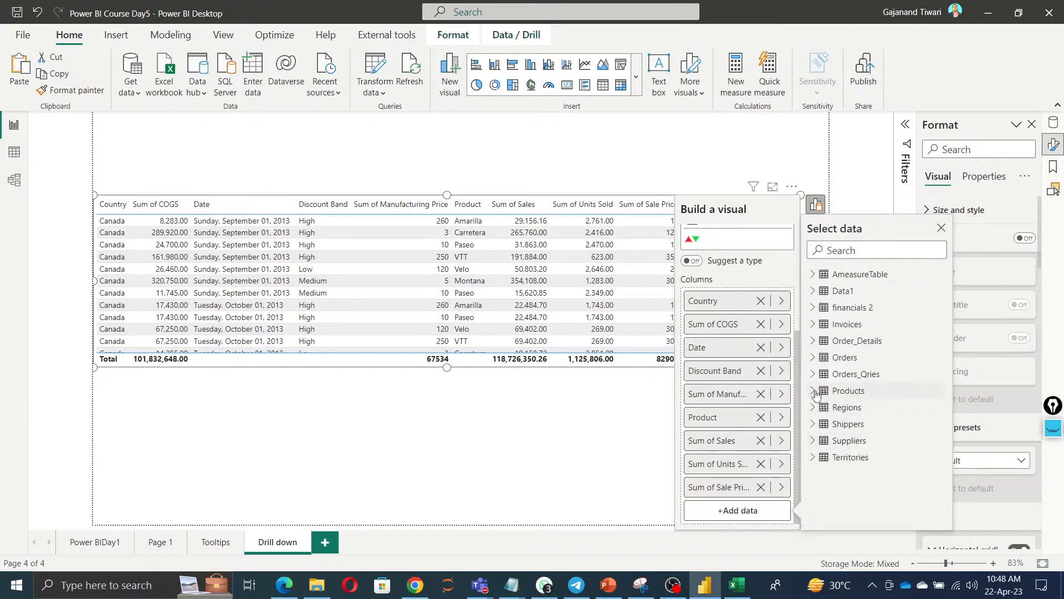
left_click(816, 359)
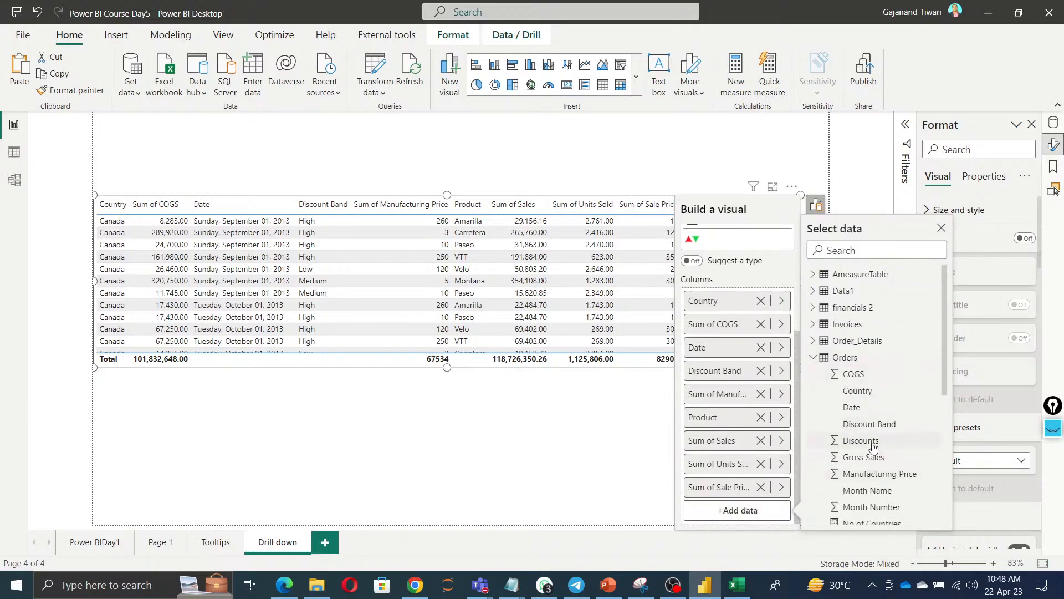
left_click(847, 440)
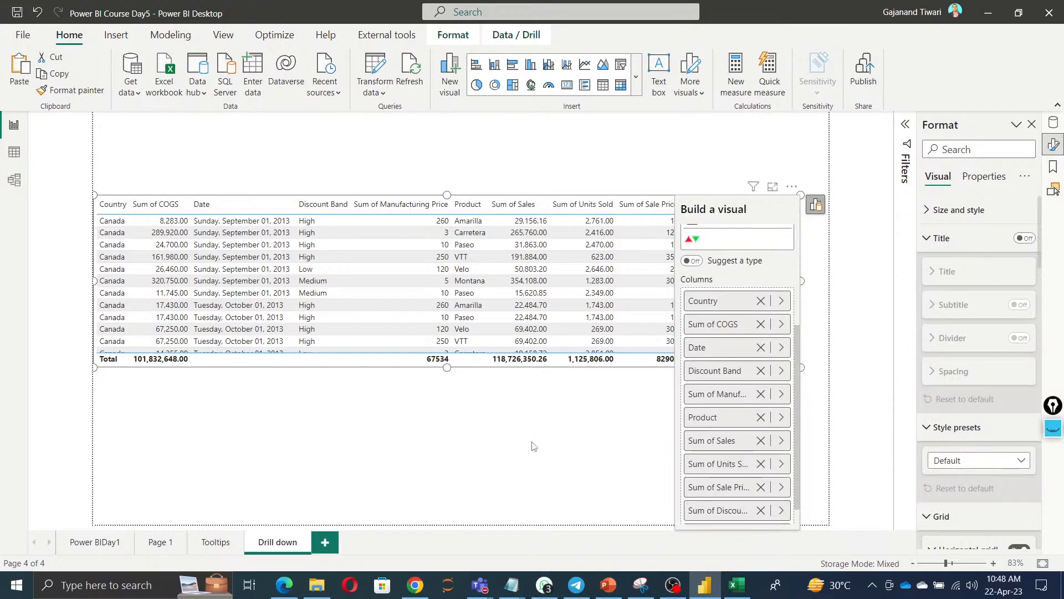
left_click(532, 446)
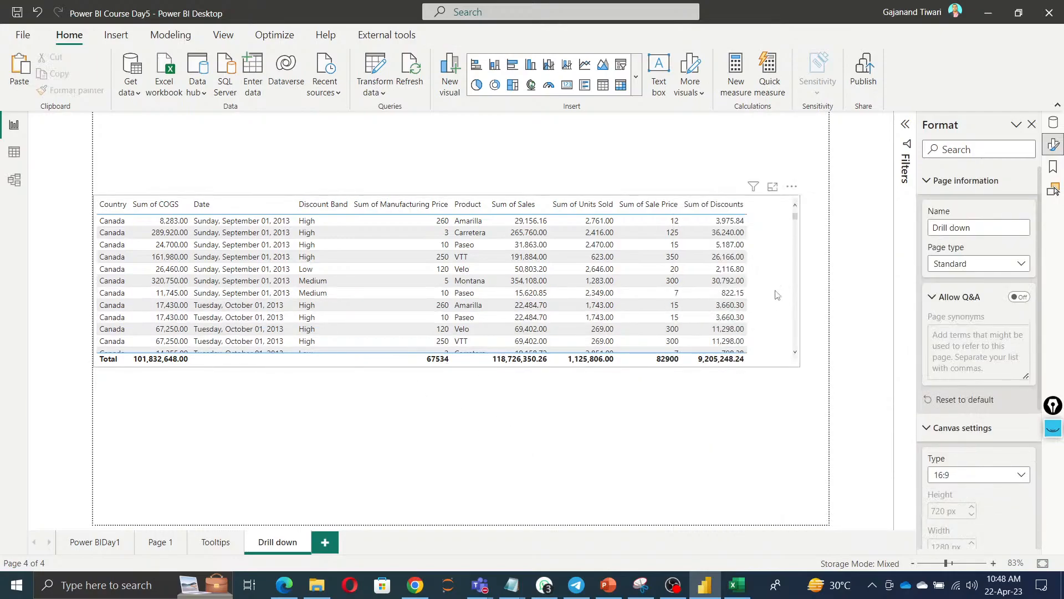
Stretch the table visual downwards and upwards so it fills nearly the full height of the page.
left_click(441, 382)
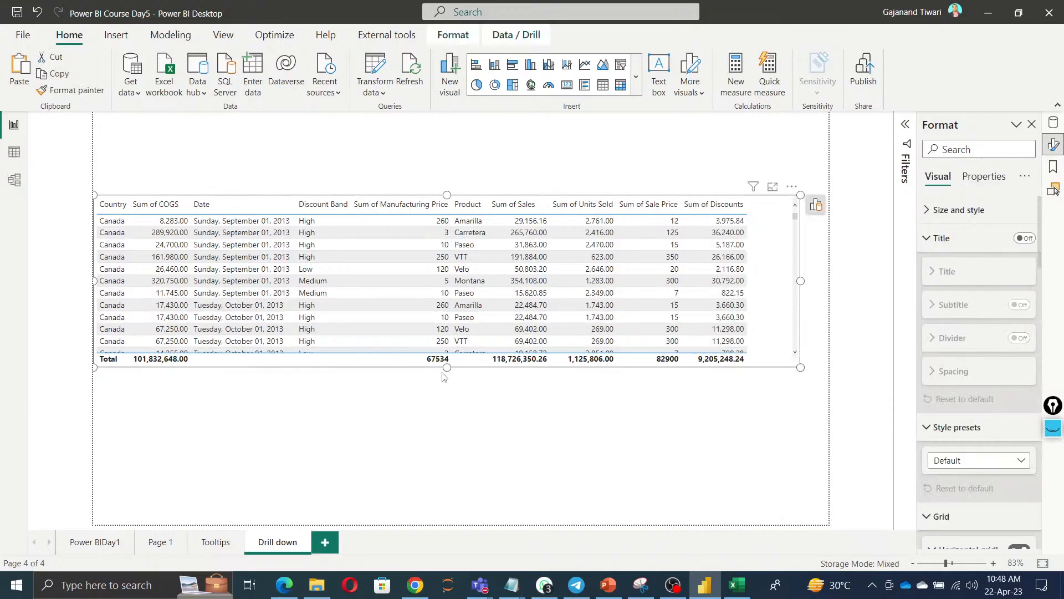
left_click_drag(446, 368, 465, 509)
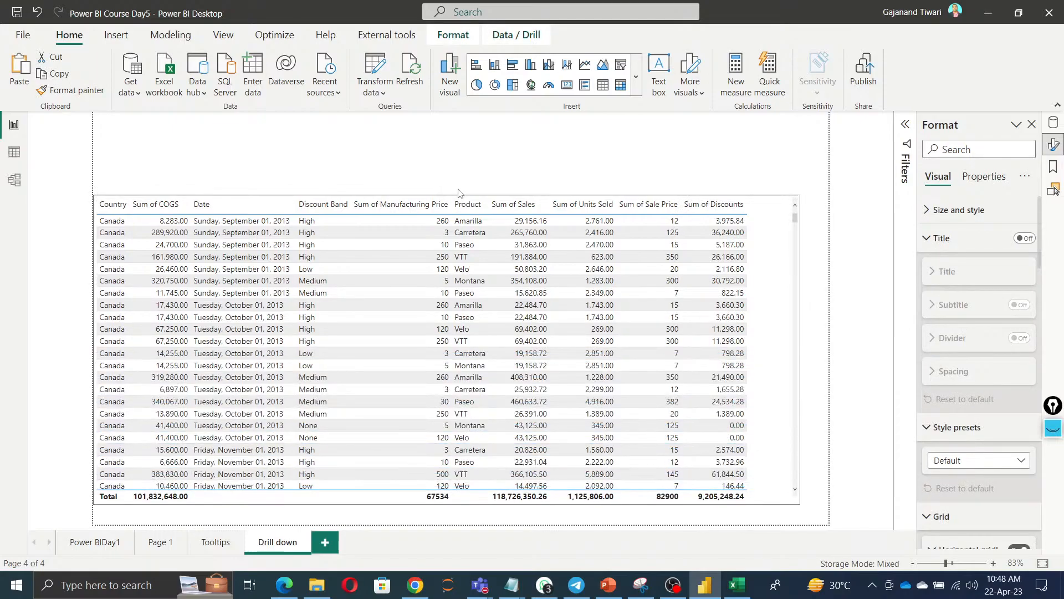
left_click_drag(447, 195, 478, 111)
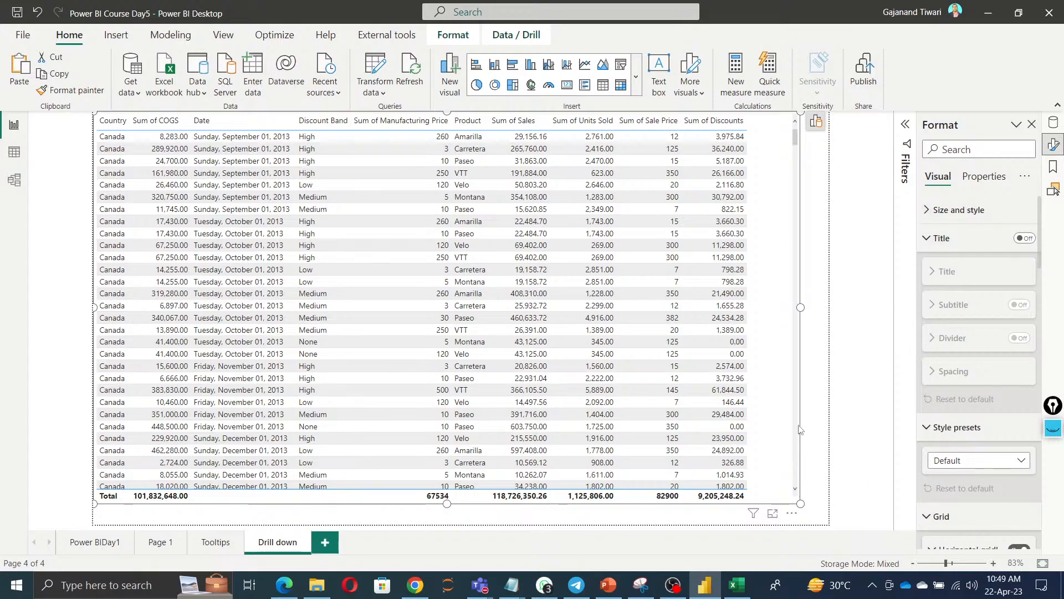
Set the page type of the Drill down page to Drillthrough.
left_click(820, 269)
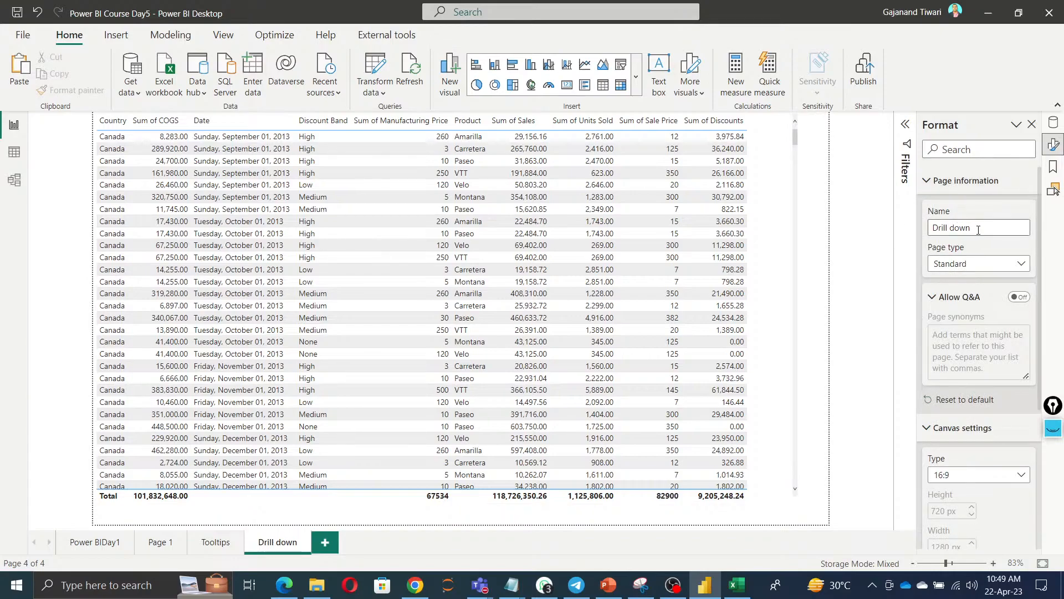
left_click(980, 264)
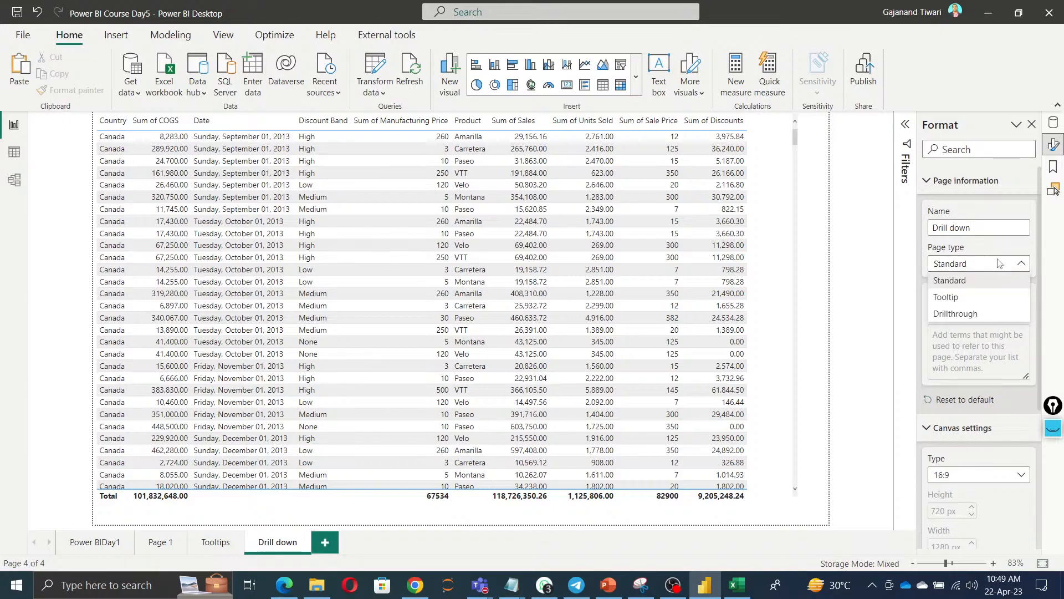
left_click(978, 315)
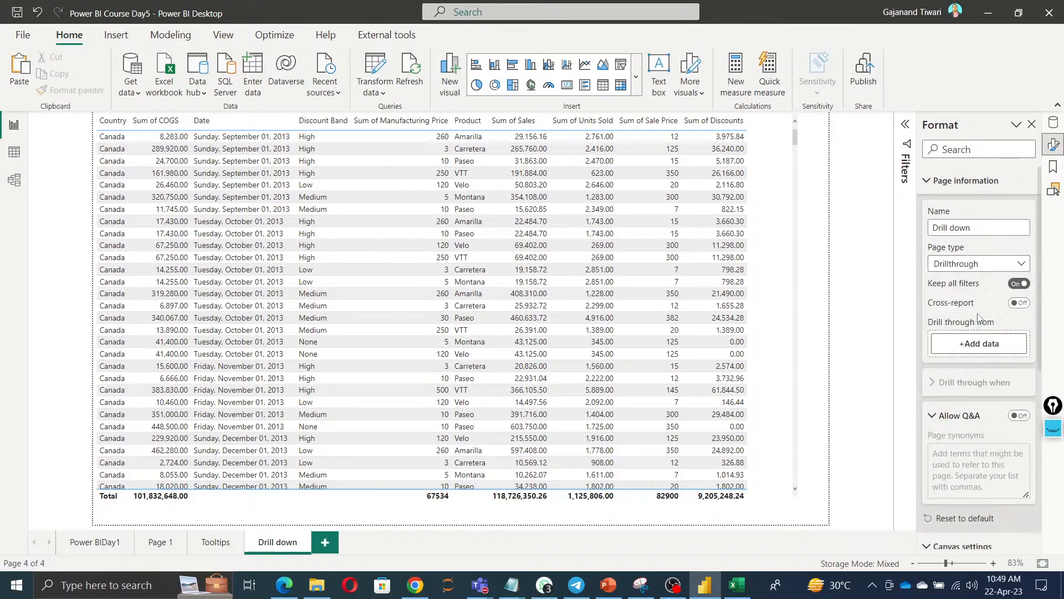
Add COGS and Date from the Orders table as drill-through fields of the page.
left_click(978, 343)
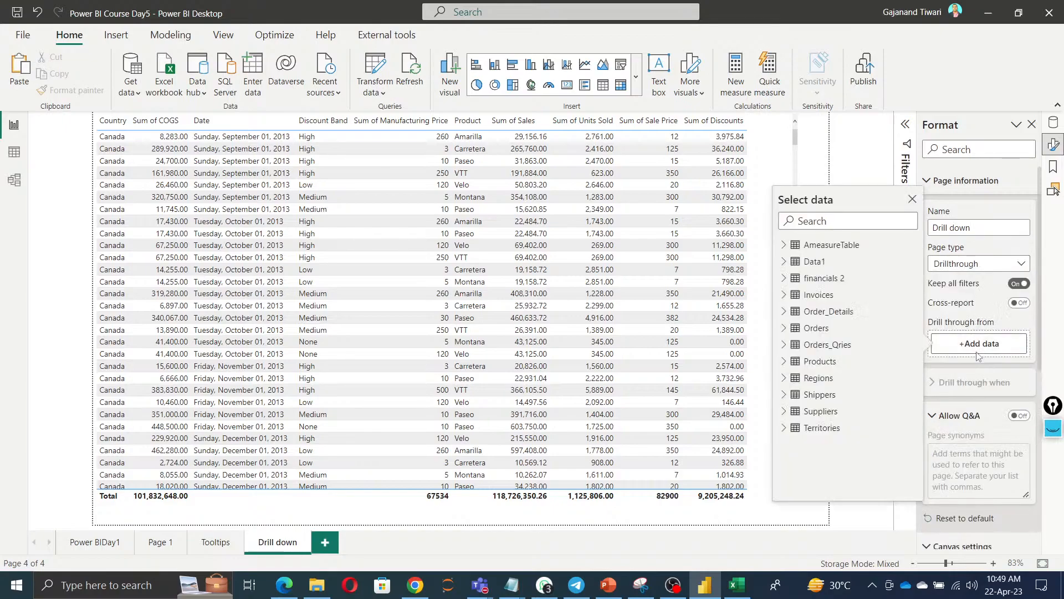
left_click(785, 328)
left_click(825, 345)
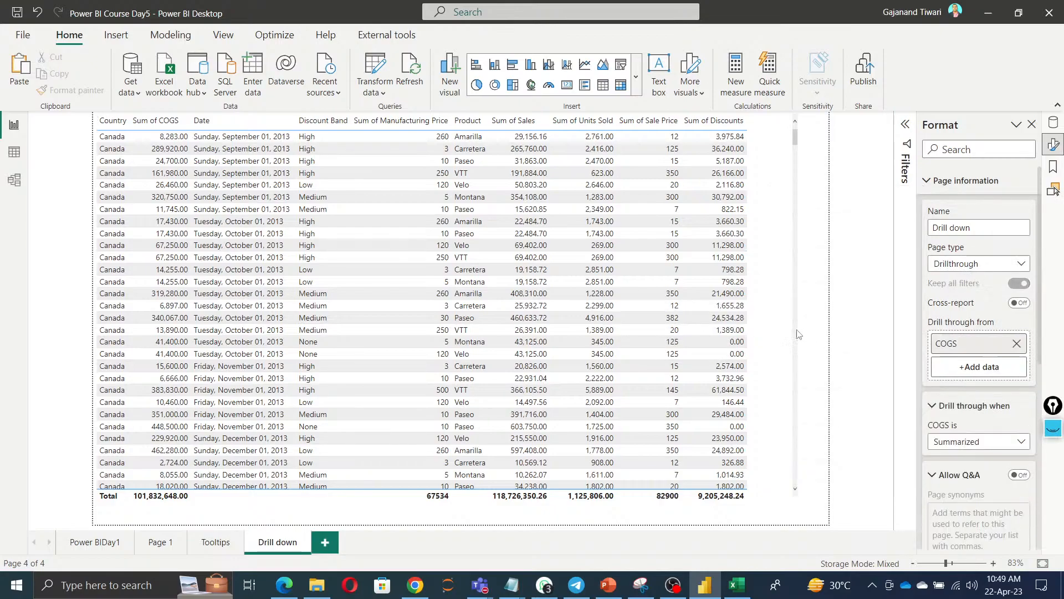
left_click(954, 368)
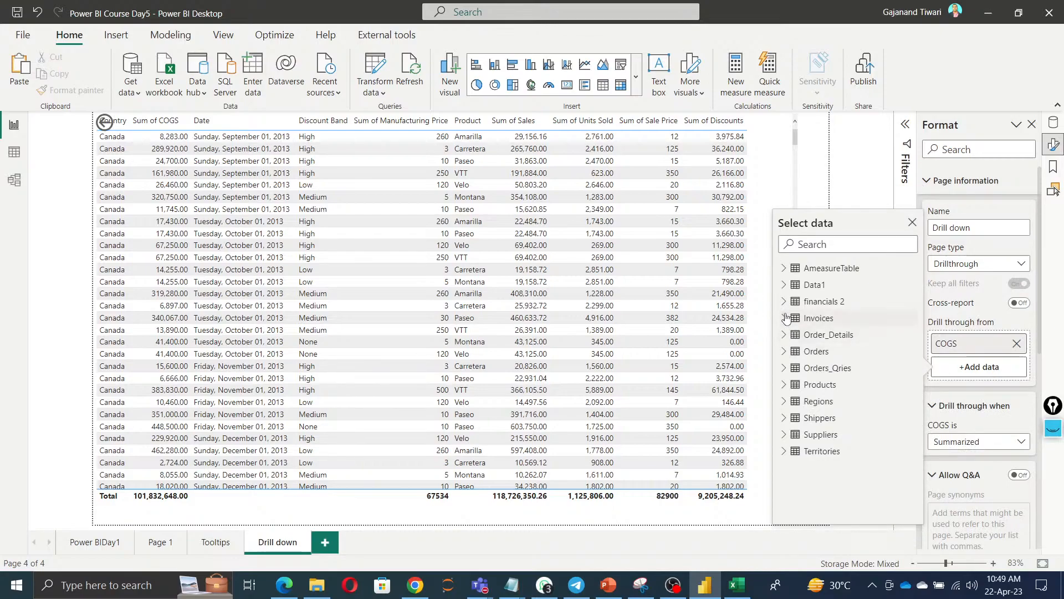
left_click(784, 351)
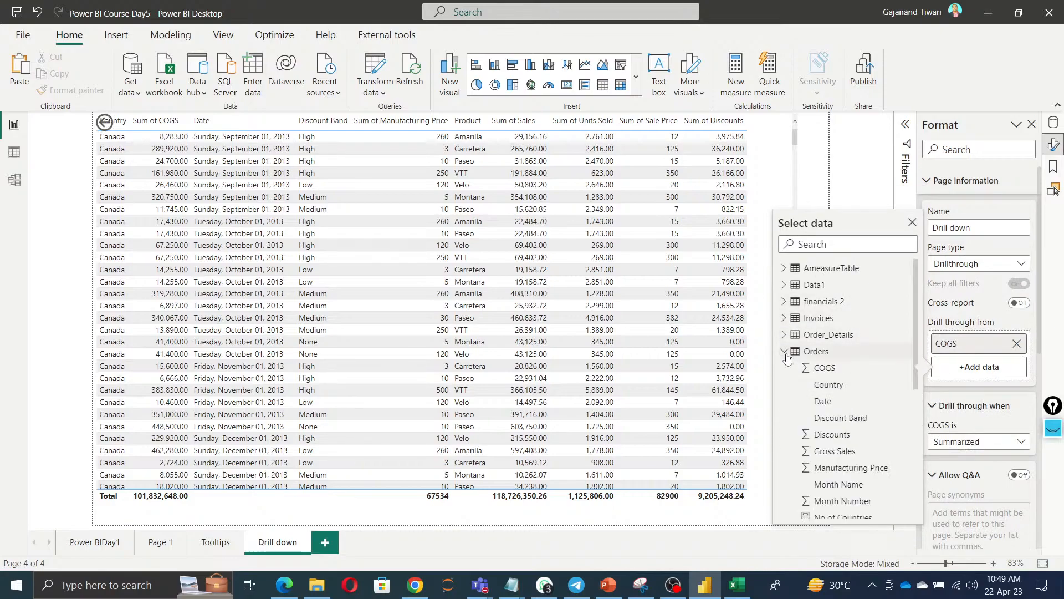
left_click(817, 403)
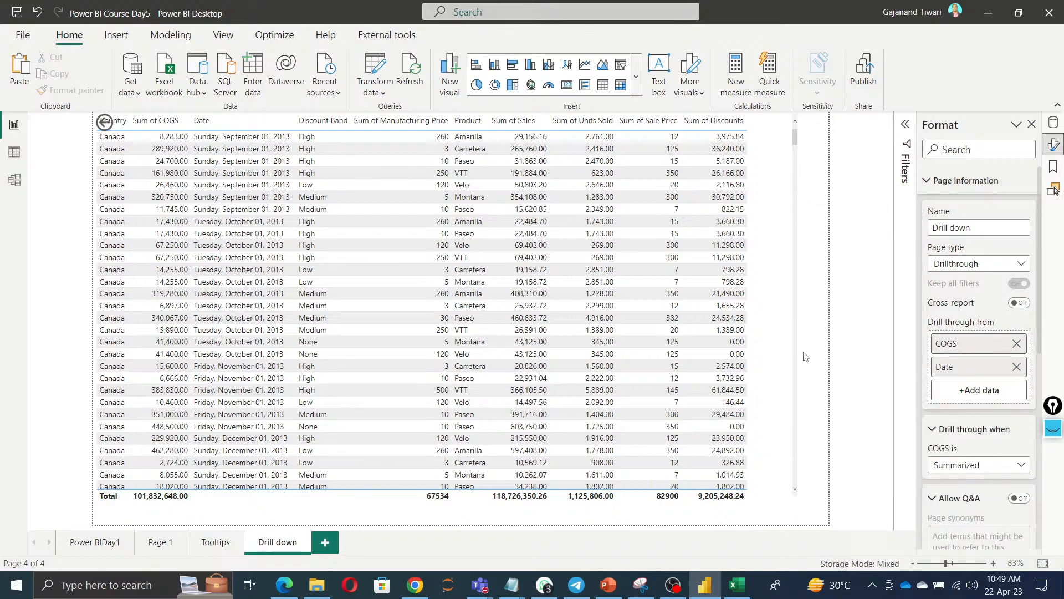
Add Gross Sales and Month Name from the Orders table to the page's drill-through fields.
left_click(1002, 393)
left_click(784, 375)
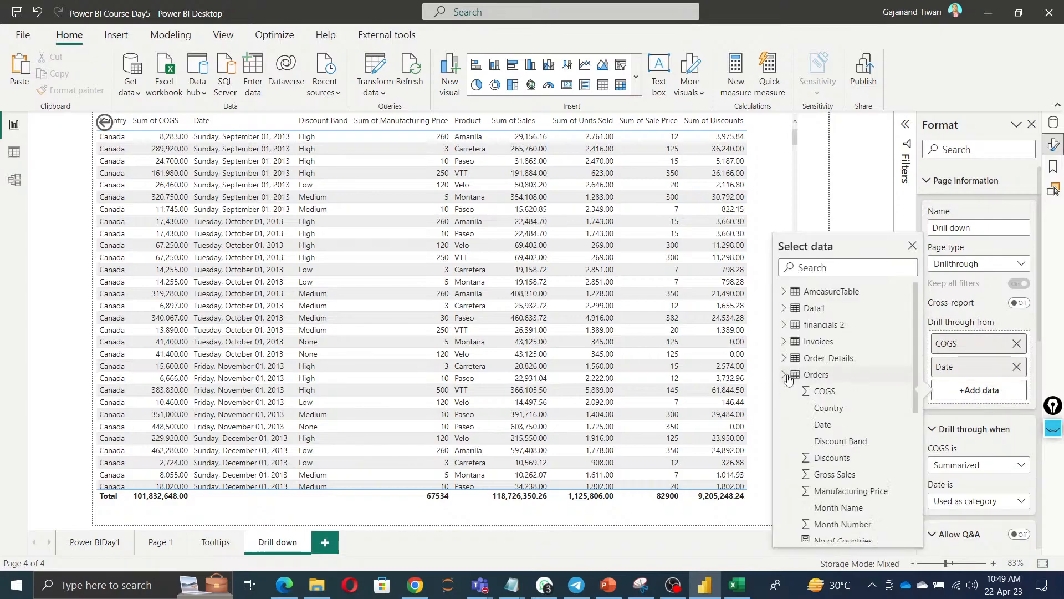
left_click(834, 475)
left_click(1001, 416)
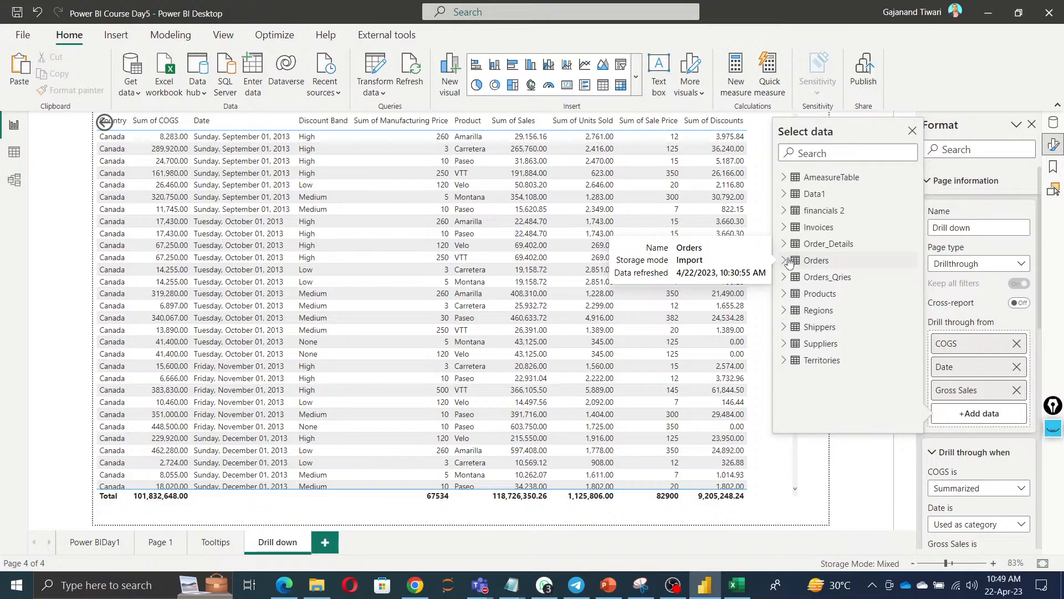
left_click(789, 261)
scroll(848, 369, "down", 3)
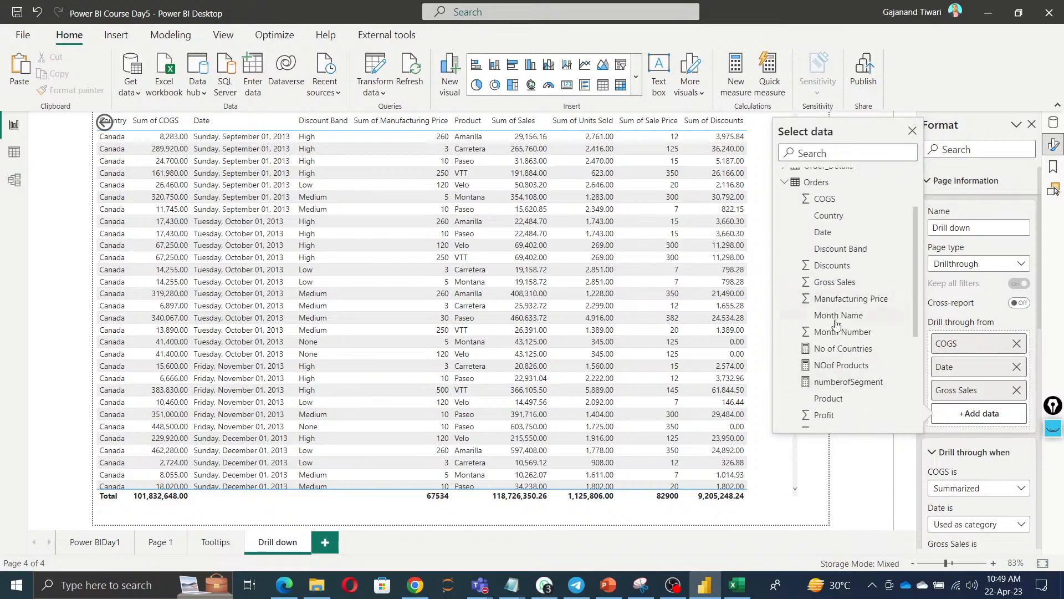
left_click(837, 320)
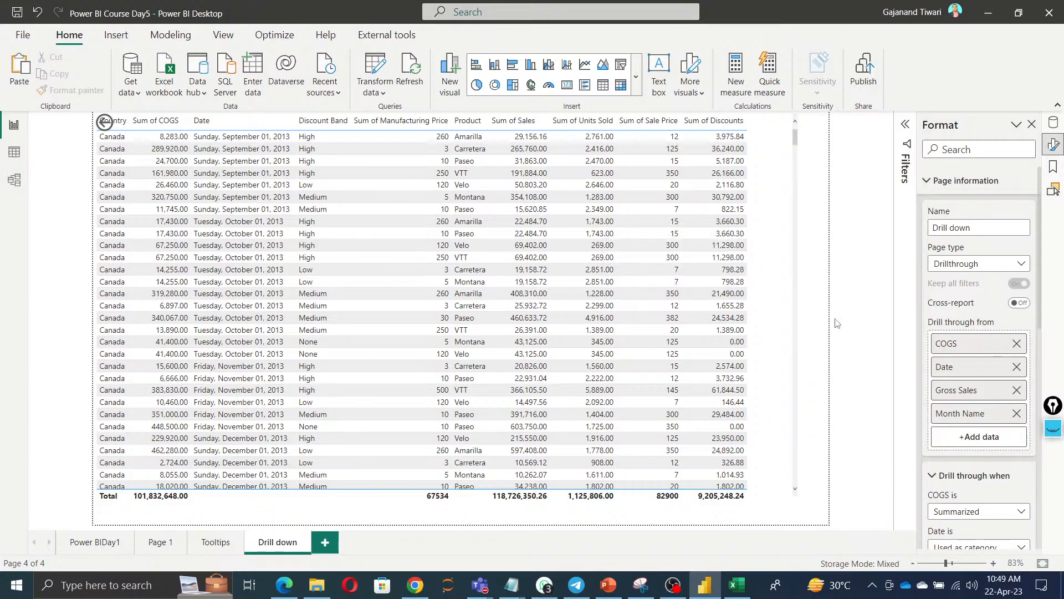
Add Discount Band from the Orders table to the page's drill-through fields.
left_click(987, 442)
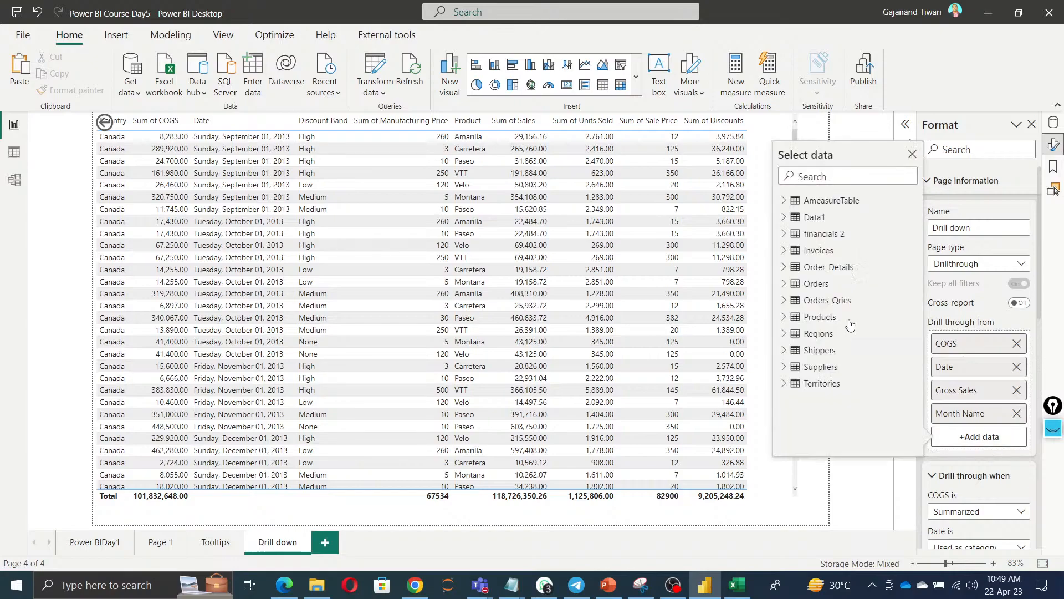
left_click(781, 286)
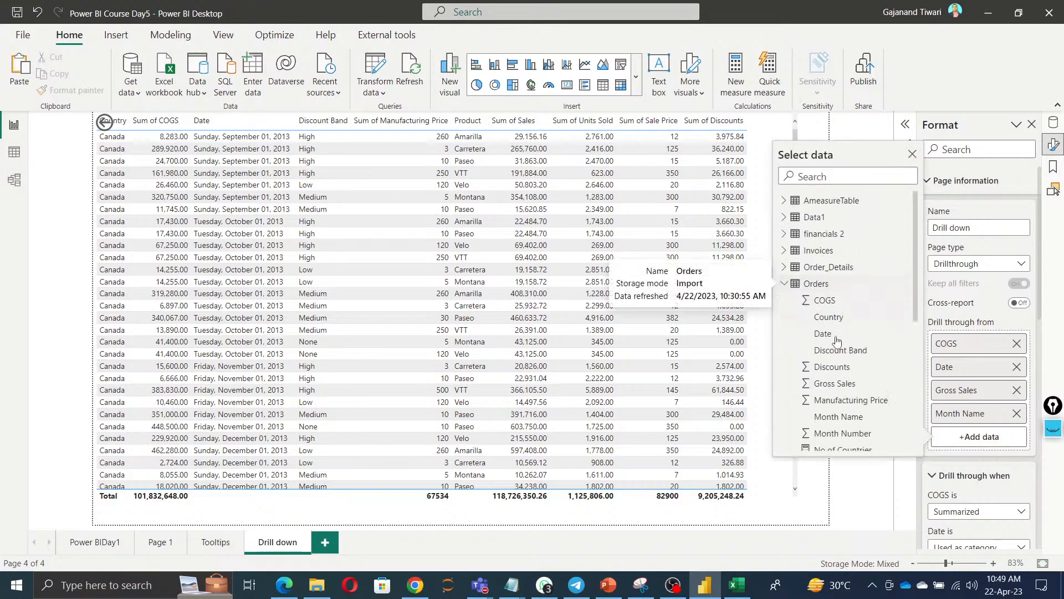
left_click(840, 350)
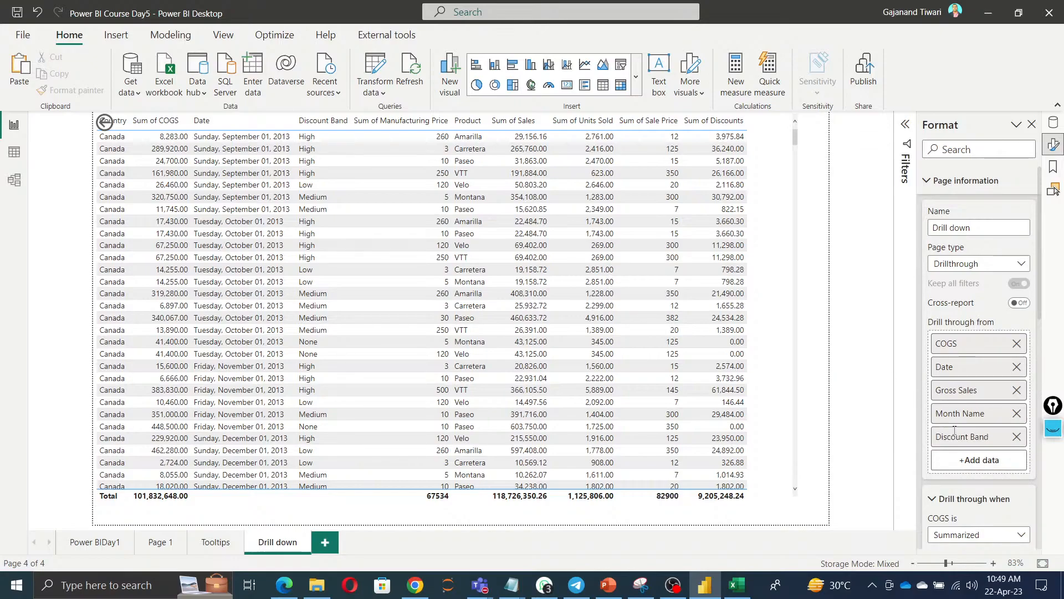
Add Product and Profit from the Orders table to the Drill down page's drill-through fields.
left_click(978, 468)
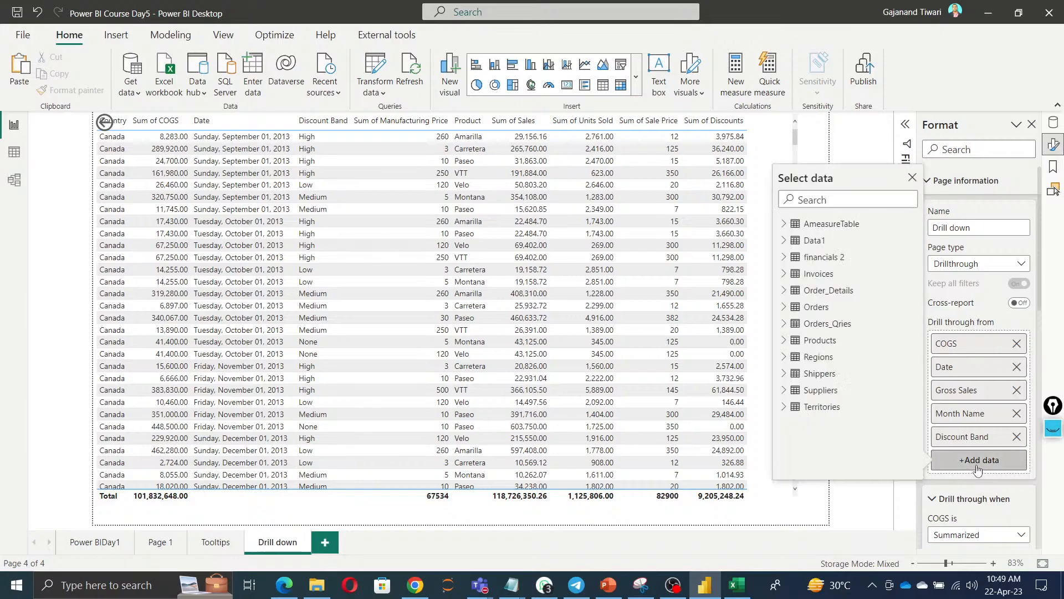
left_click(784, 307)
scroll(854, 413, "down", 3)
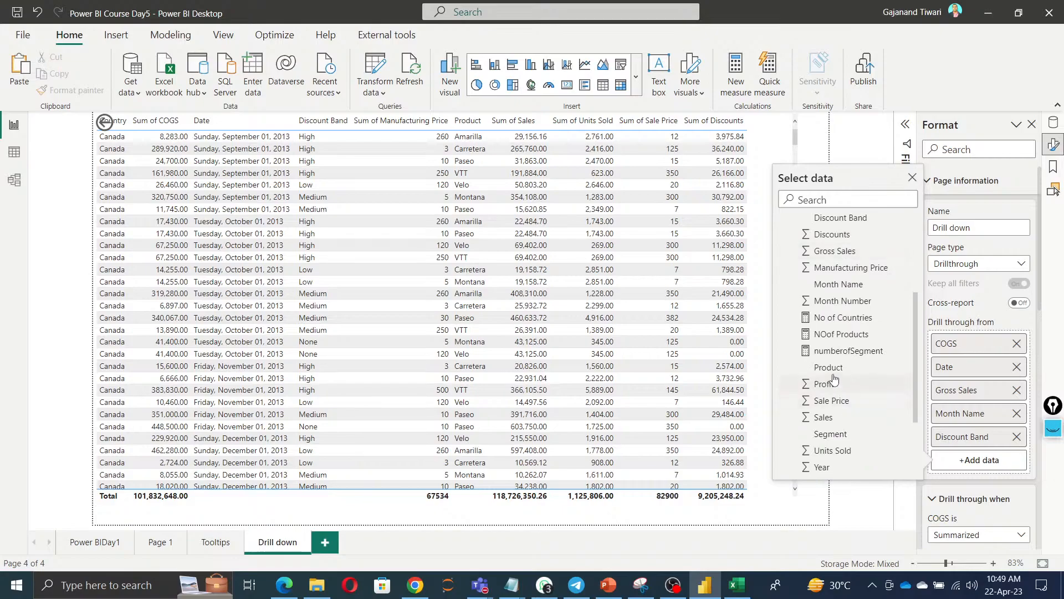
left_click(830, 378)
left_click(979, 483)
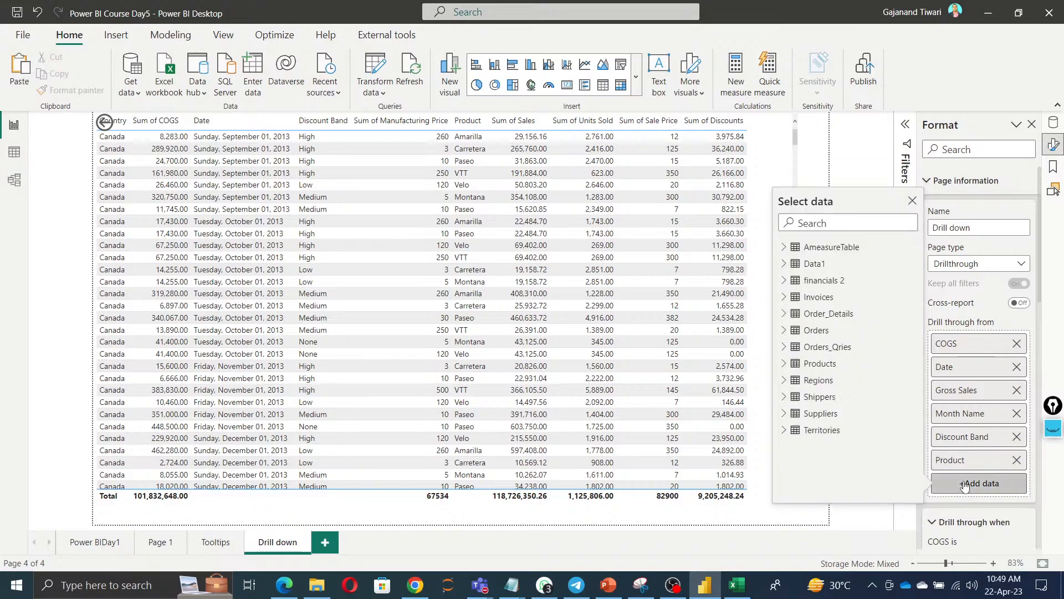
left_click(784, 330)
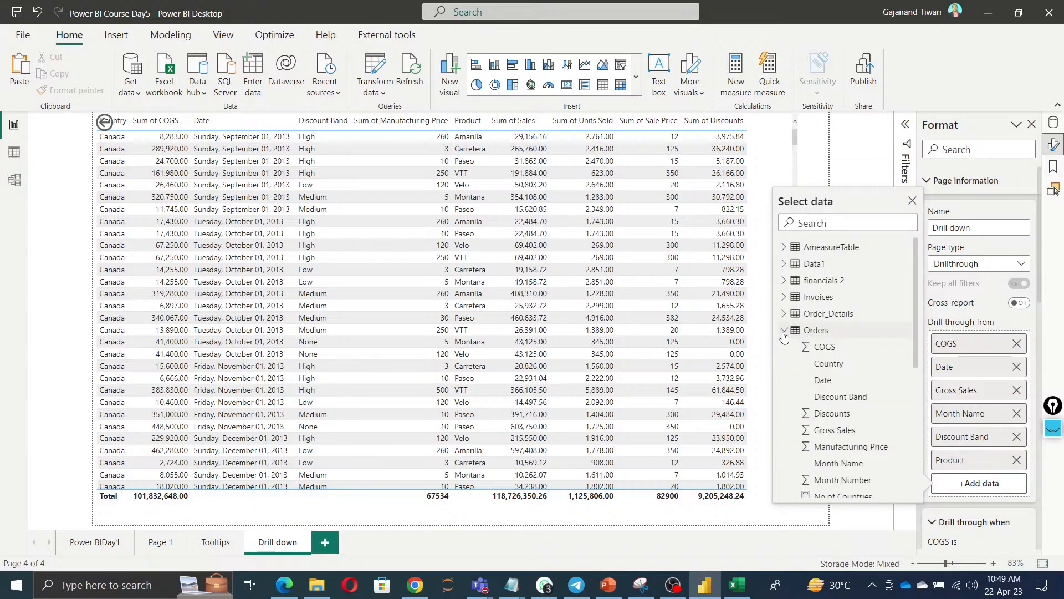
scroll(834, 460, "down", 3)
scroll(838, 461, "down", 3)
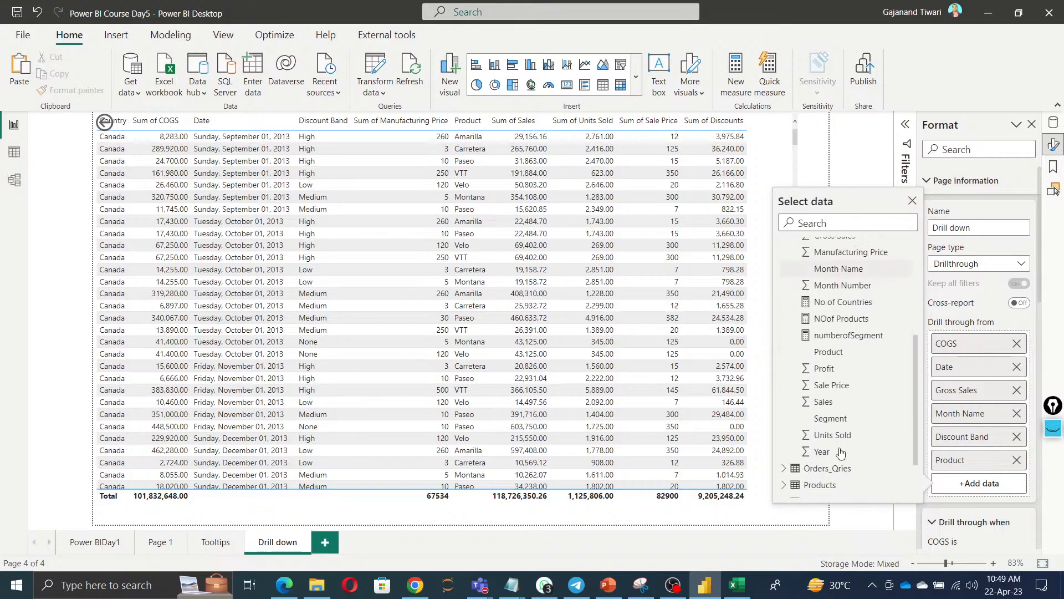
left_click(835, 368)
Add Units Sold and Segment from the Orders table to the page's drill-through fields.
left_click(965, 506)
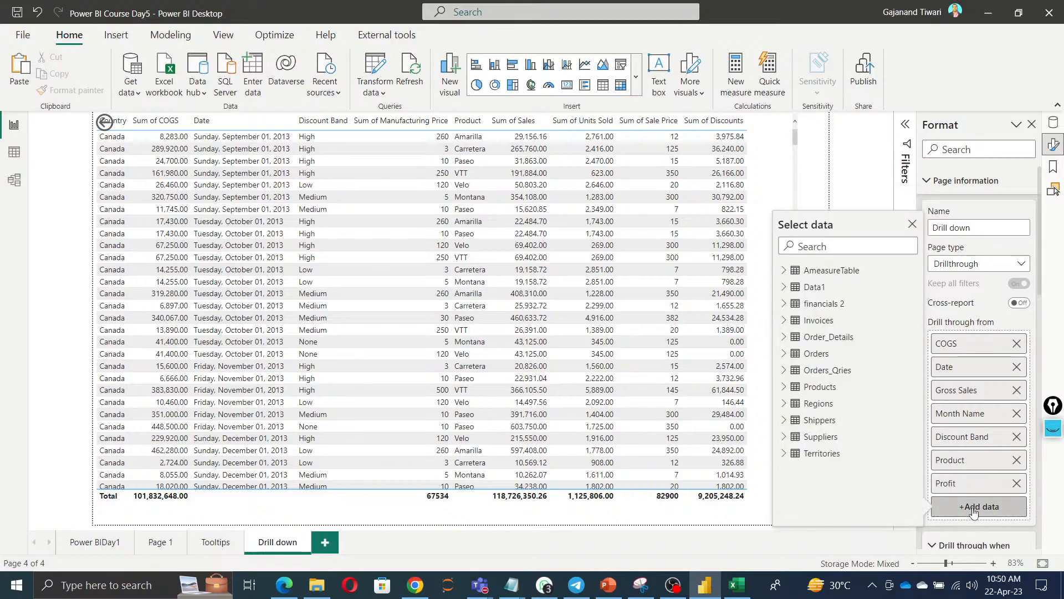
left_click(784, 354)
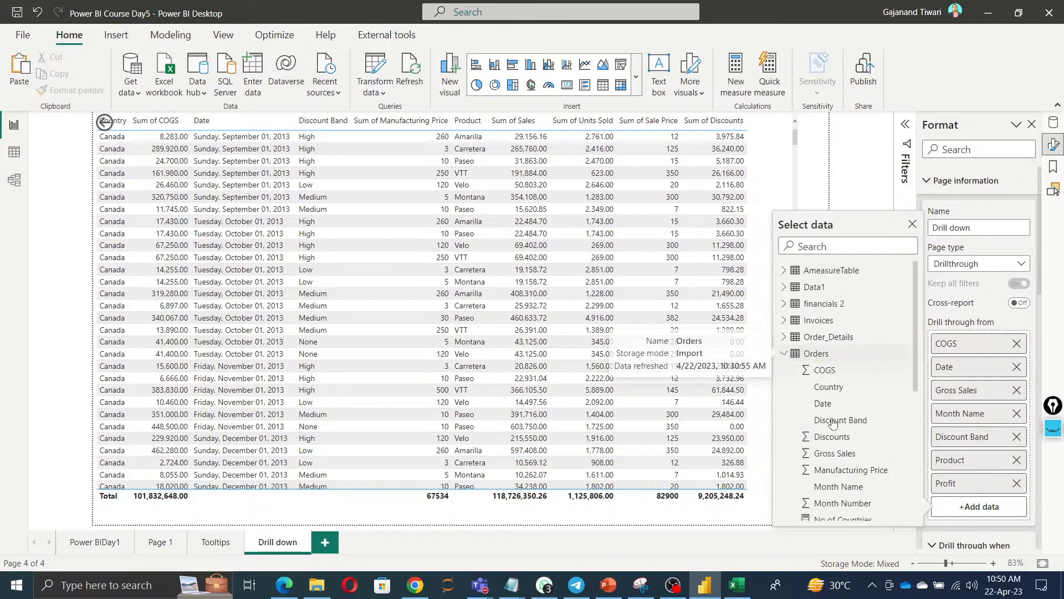
scroll(837, 444, "down", 5)
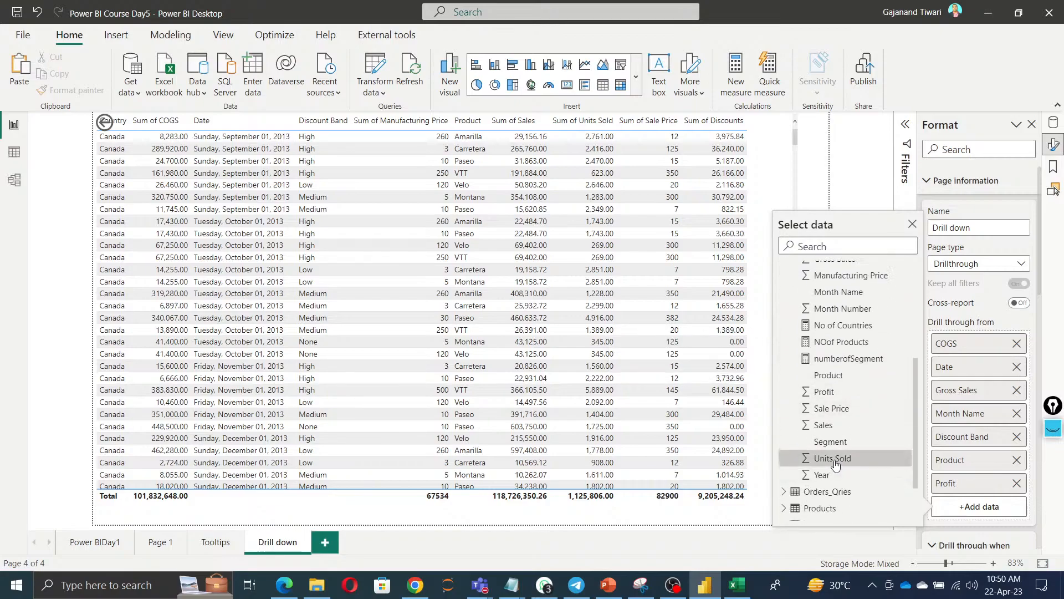
left_click(834, 459)
left_click(978, 529)
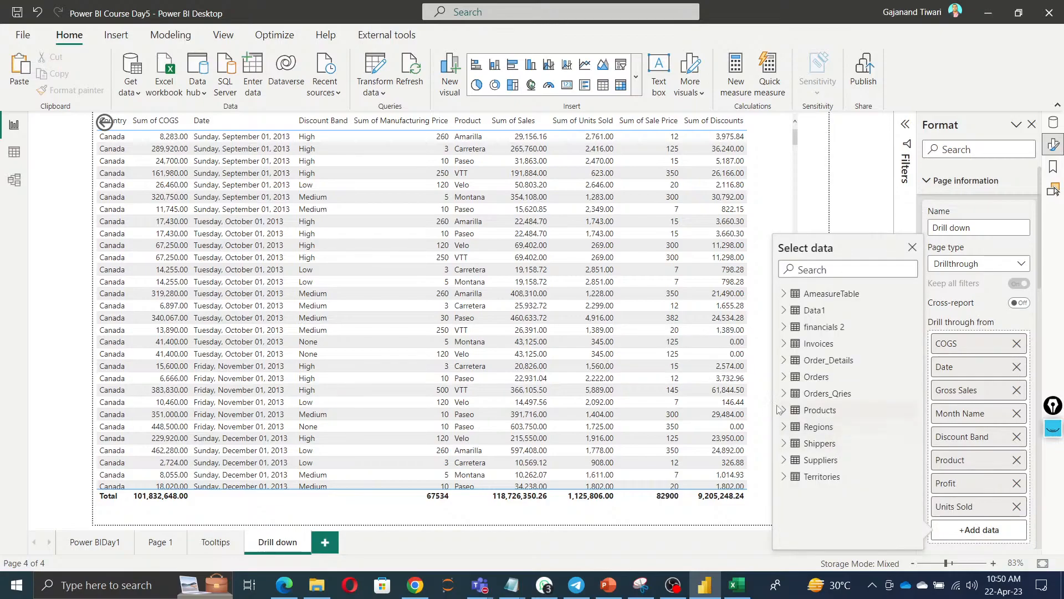
left_click(783, 376)
scroll(854, 443, "down", 5)
scroll(863, 471, "down", 2)
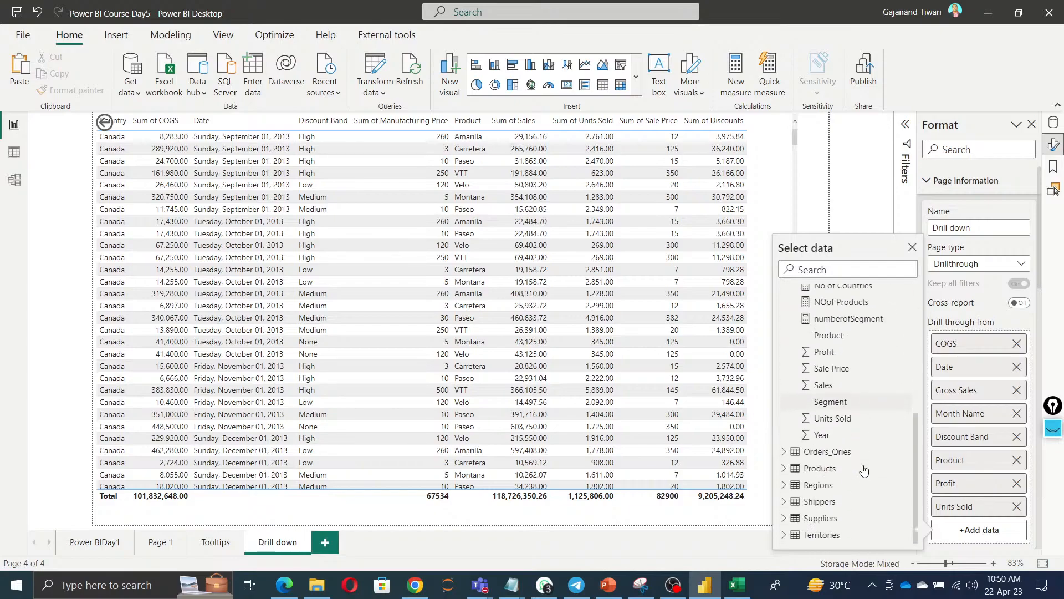
left_click(840, 402)
scroll(981, 444, "down", 5)
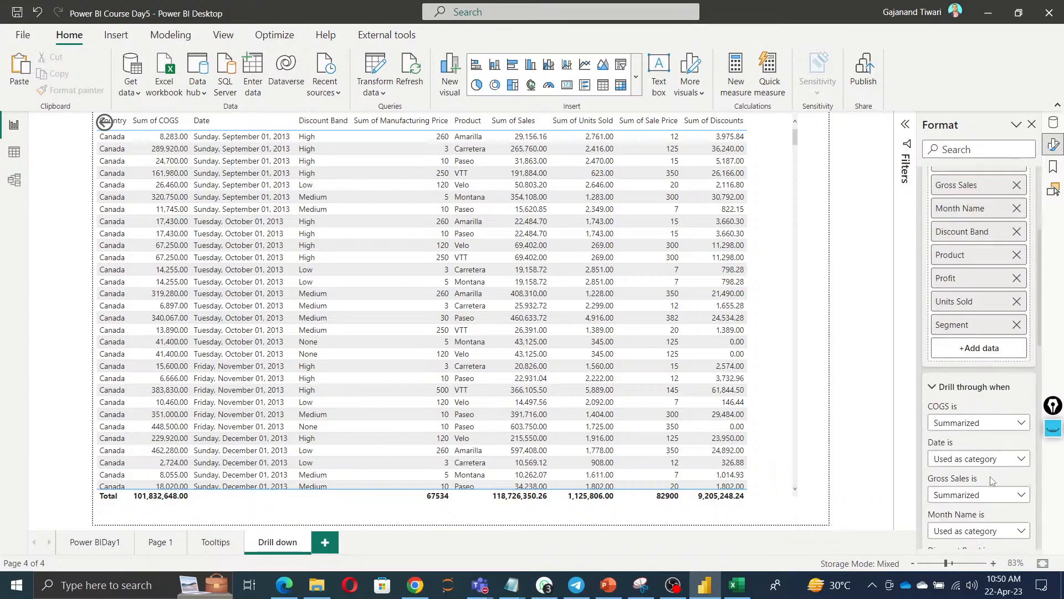
scroll(991, 482, "down", 10)
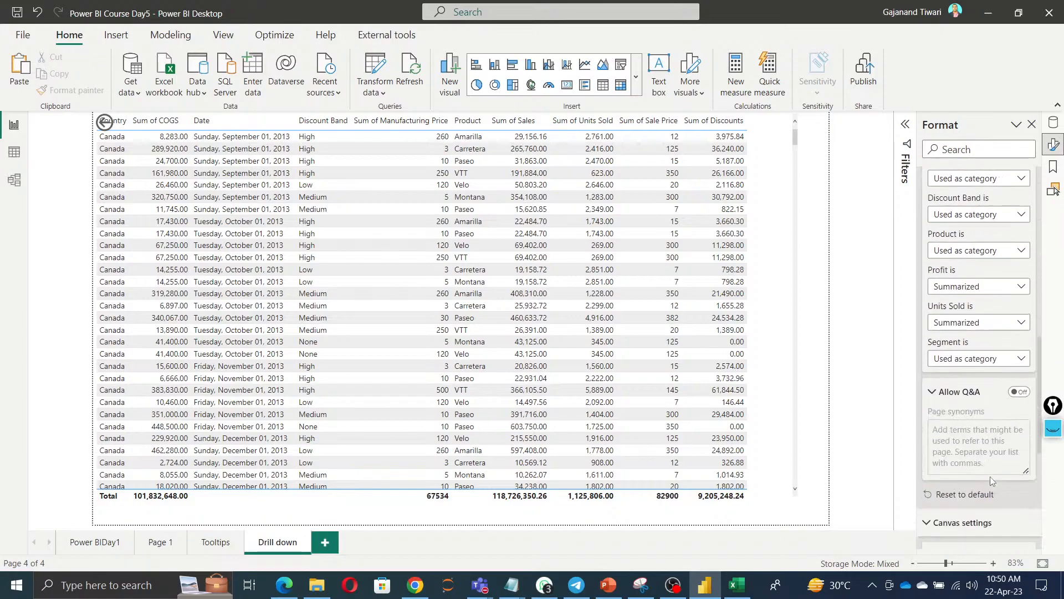
scroll(978, 400, "up", 10)
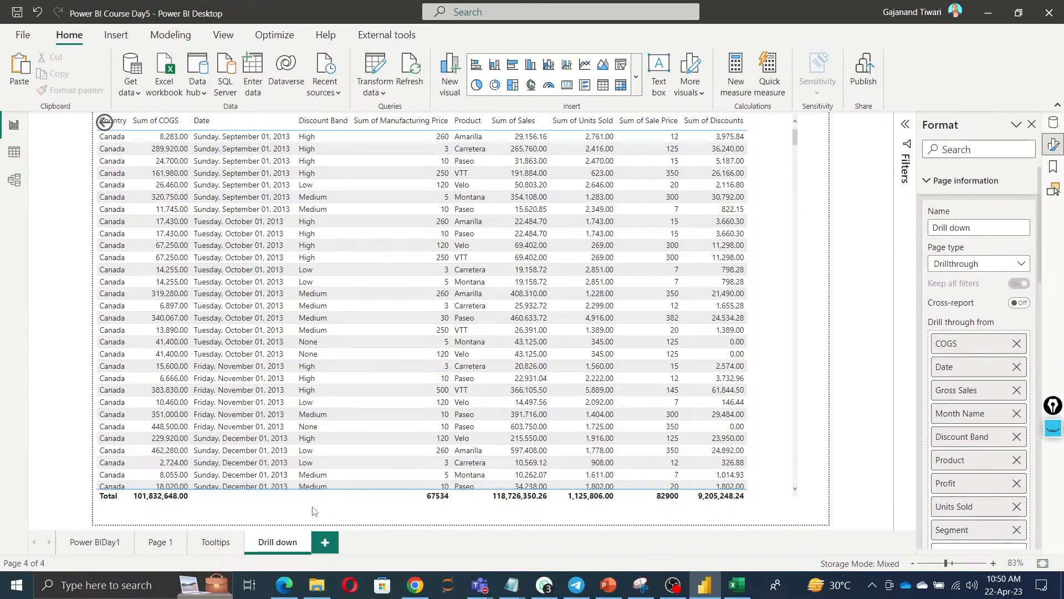
Hide the Tooltips and Drill down pages from the report.
right_click(211, 549)
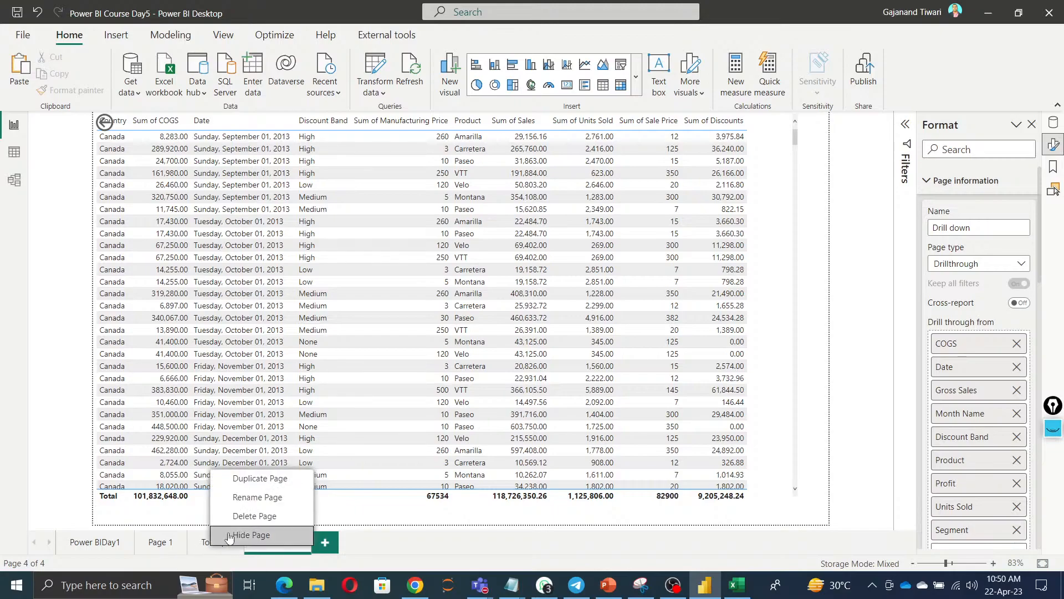
left_click(252, 536)
right_click(271, 549)
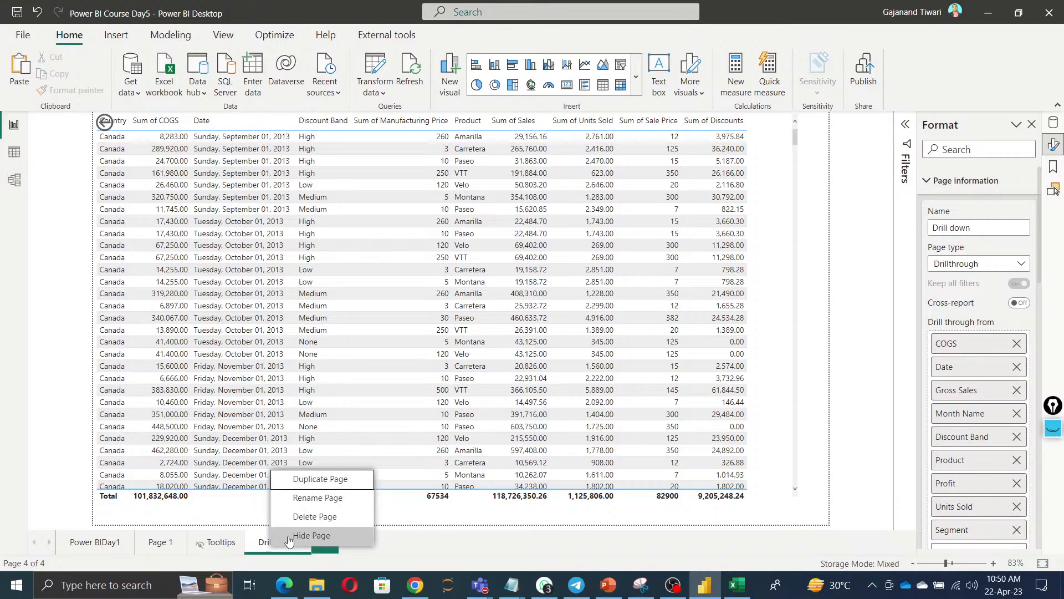
left_click(290, 536)
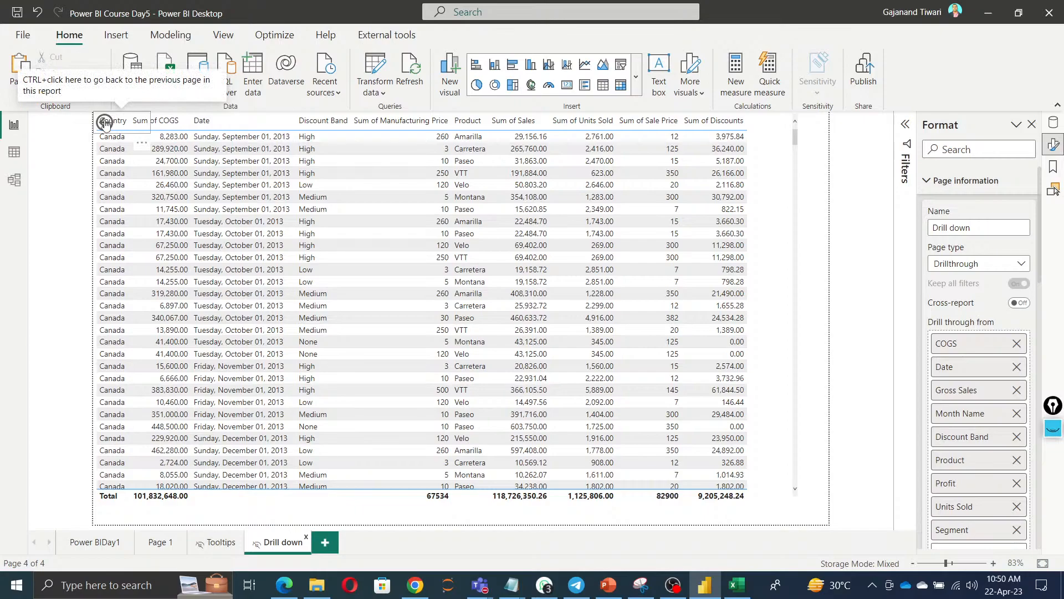
On Page 1, drill through from the matrix's VTT row under Canada, High to the Drill down page.
left_click(157, 543)
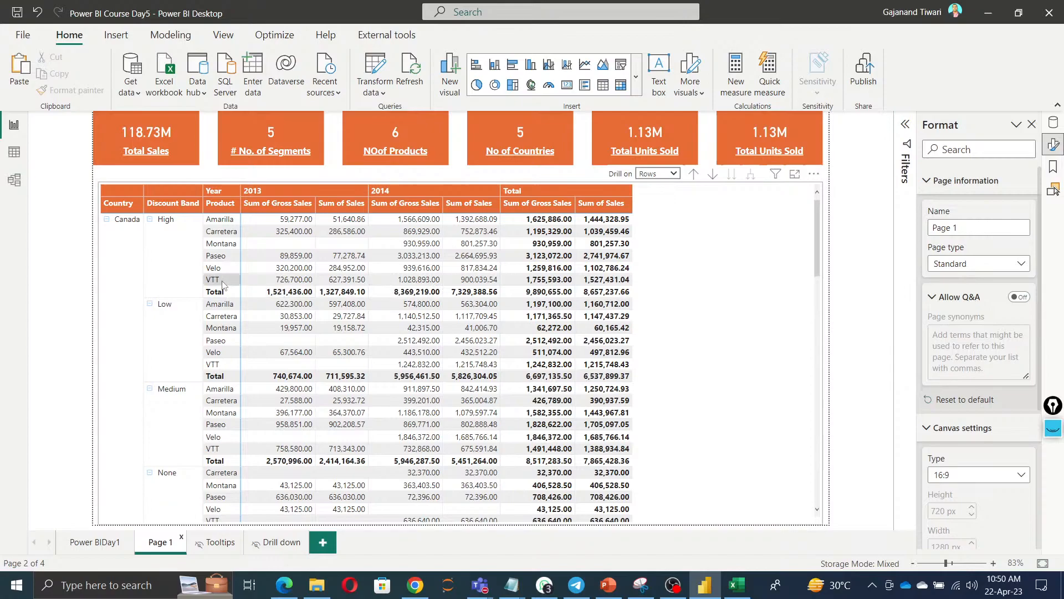
right_click(222, 285)
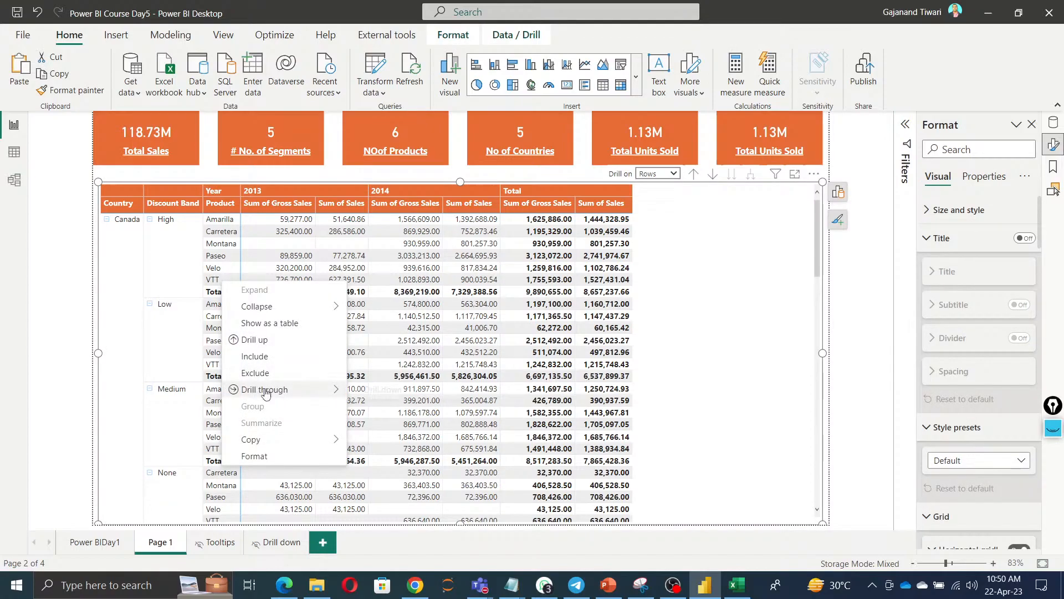
mouse_move(272, 392)
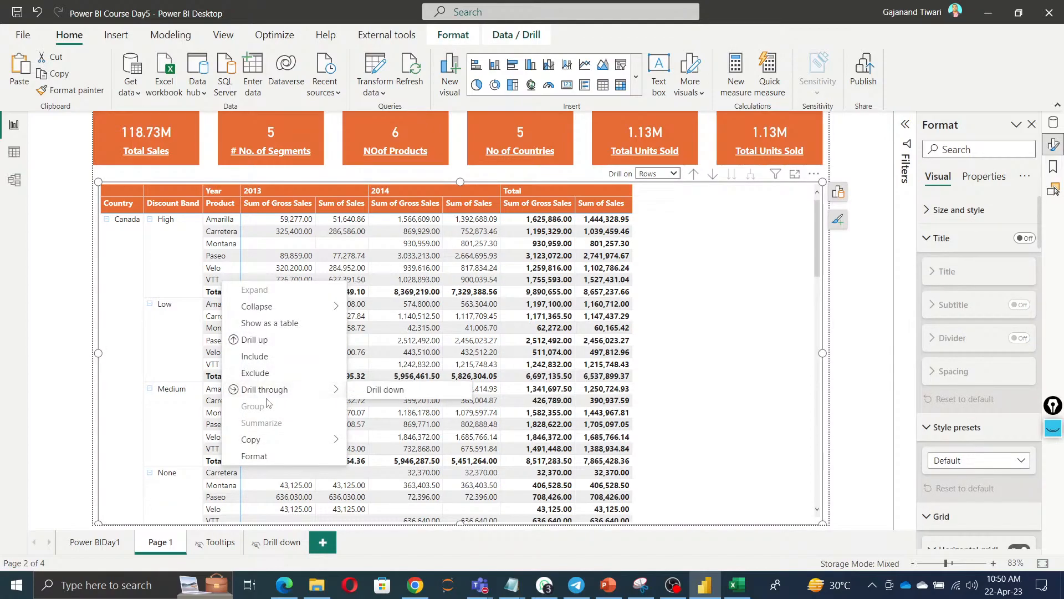
left_click(386, 391)
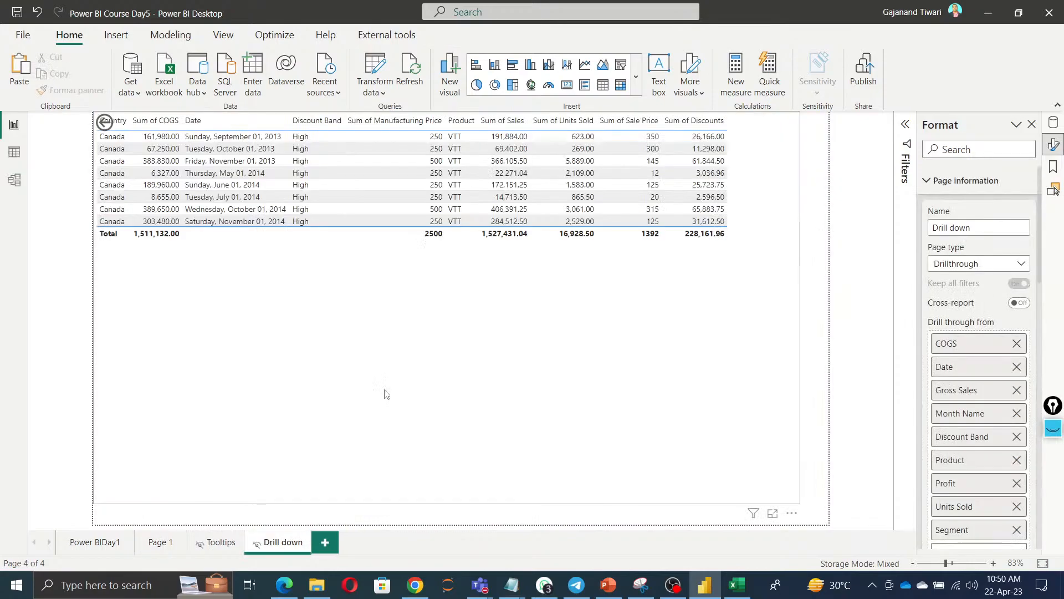